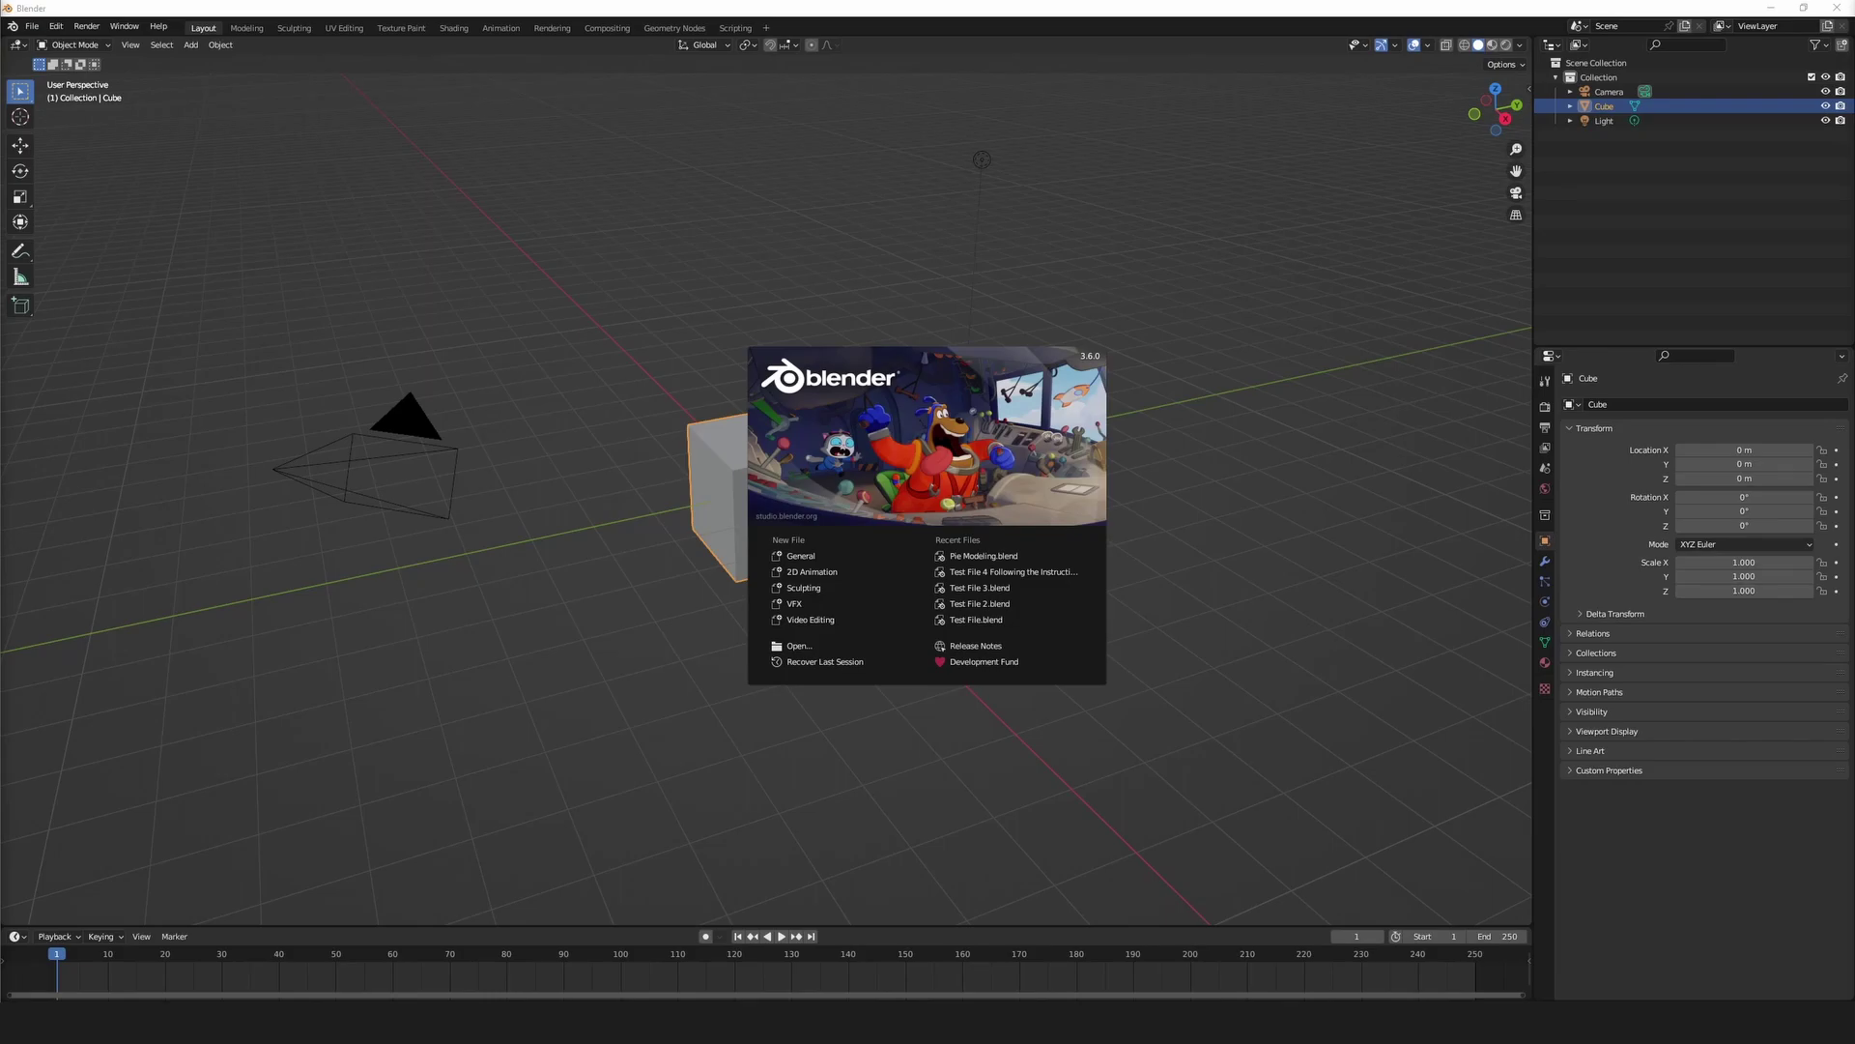
Dismiss the splash screen and toggle the default cube between Object Mode and Edit Mode, ending in Object Mode.
{"action": "left_click", "coordinate": [553, 306]}
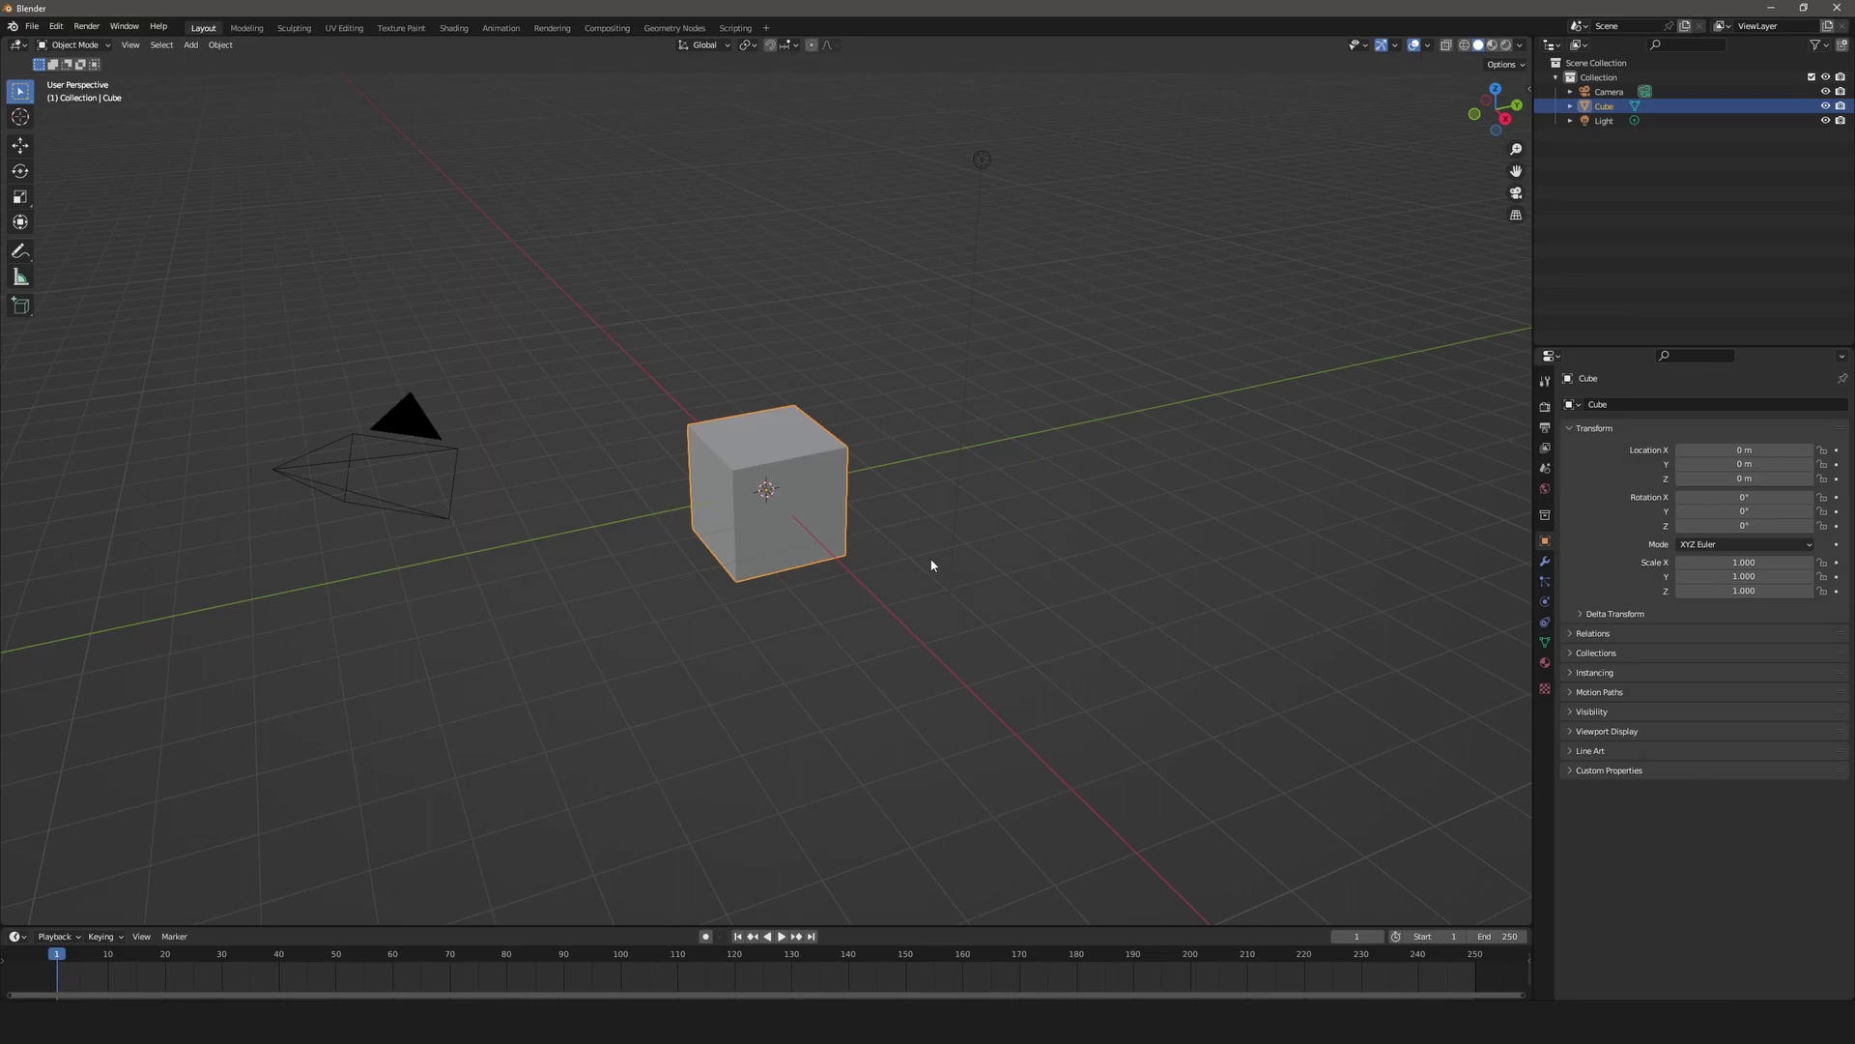
{"action": "key", "text": "Tab"}
{"action": "key", "text": "Tab"}
{"action": "key", "text": "Tab"}
{"action": "key", "text": "Tab"}
{"action": "key", "text": "Tab"}
{"action": "key", "text": "Tab"}
Switch the cube to Weight Paint mode and return it to Object Mode.
{"action": "key", "text": "ctrl+Tab"}
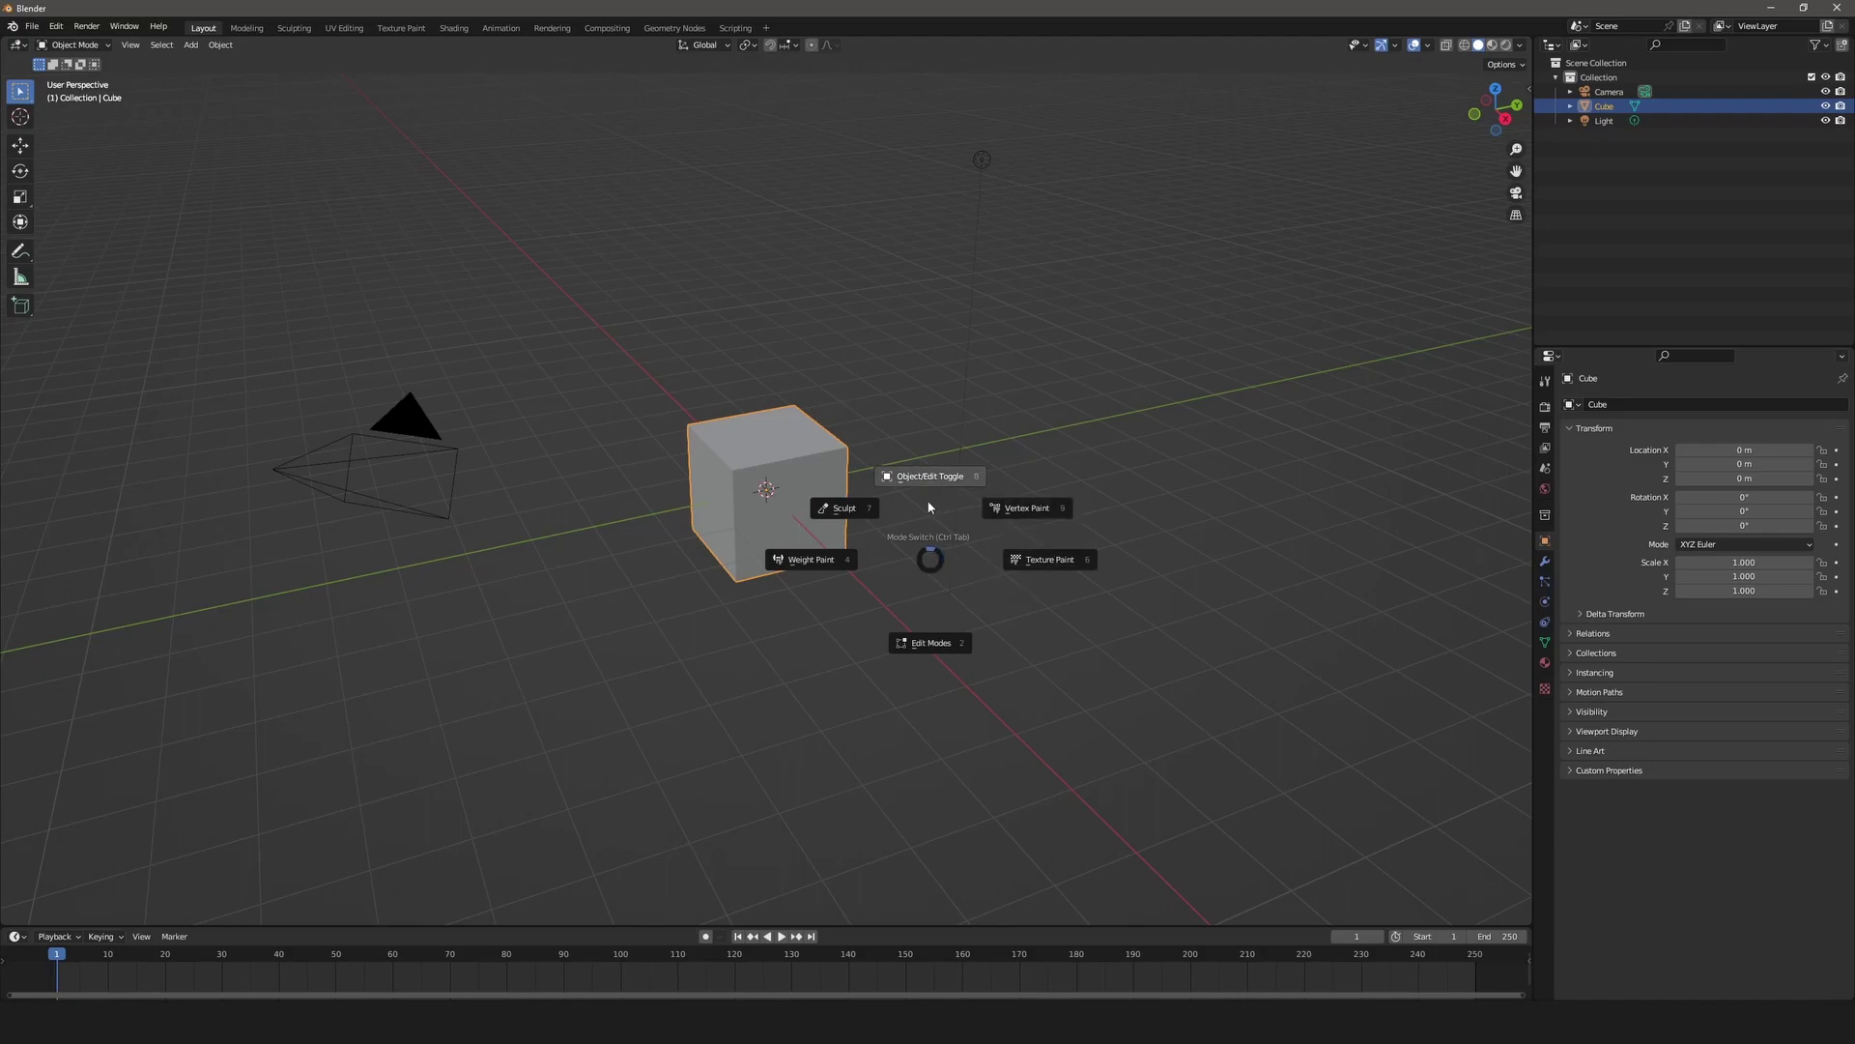
{"action": "left_click", "coordinate": [823, 557]}
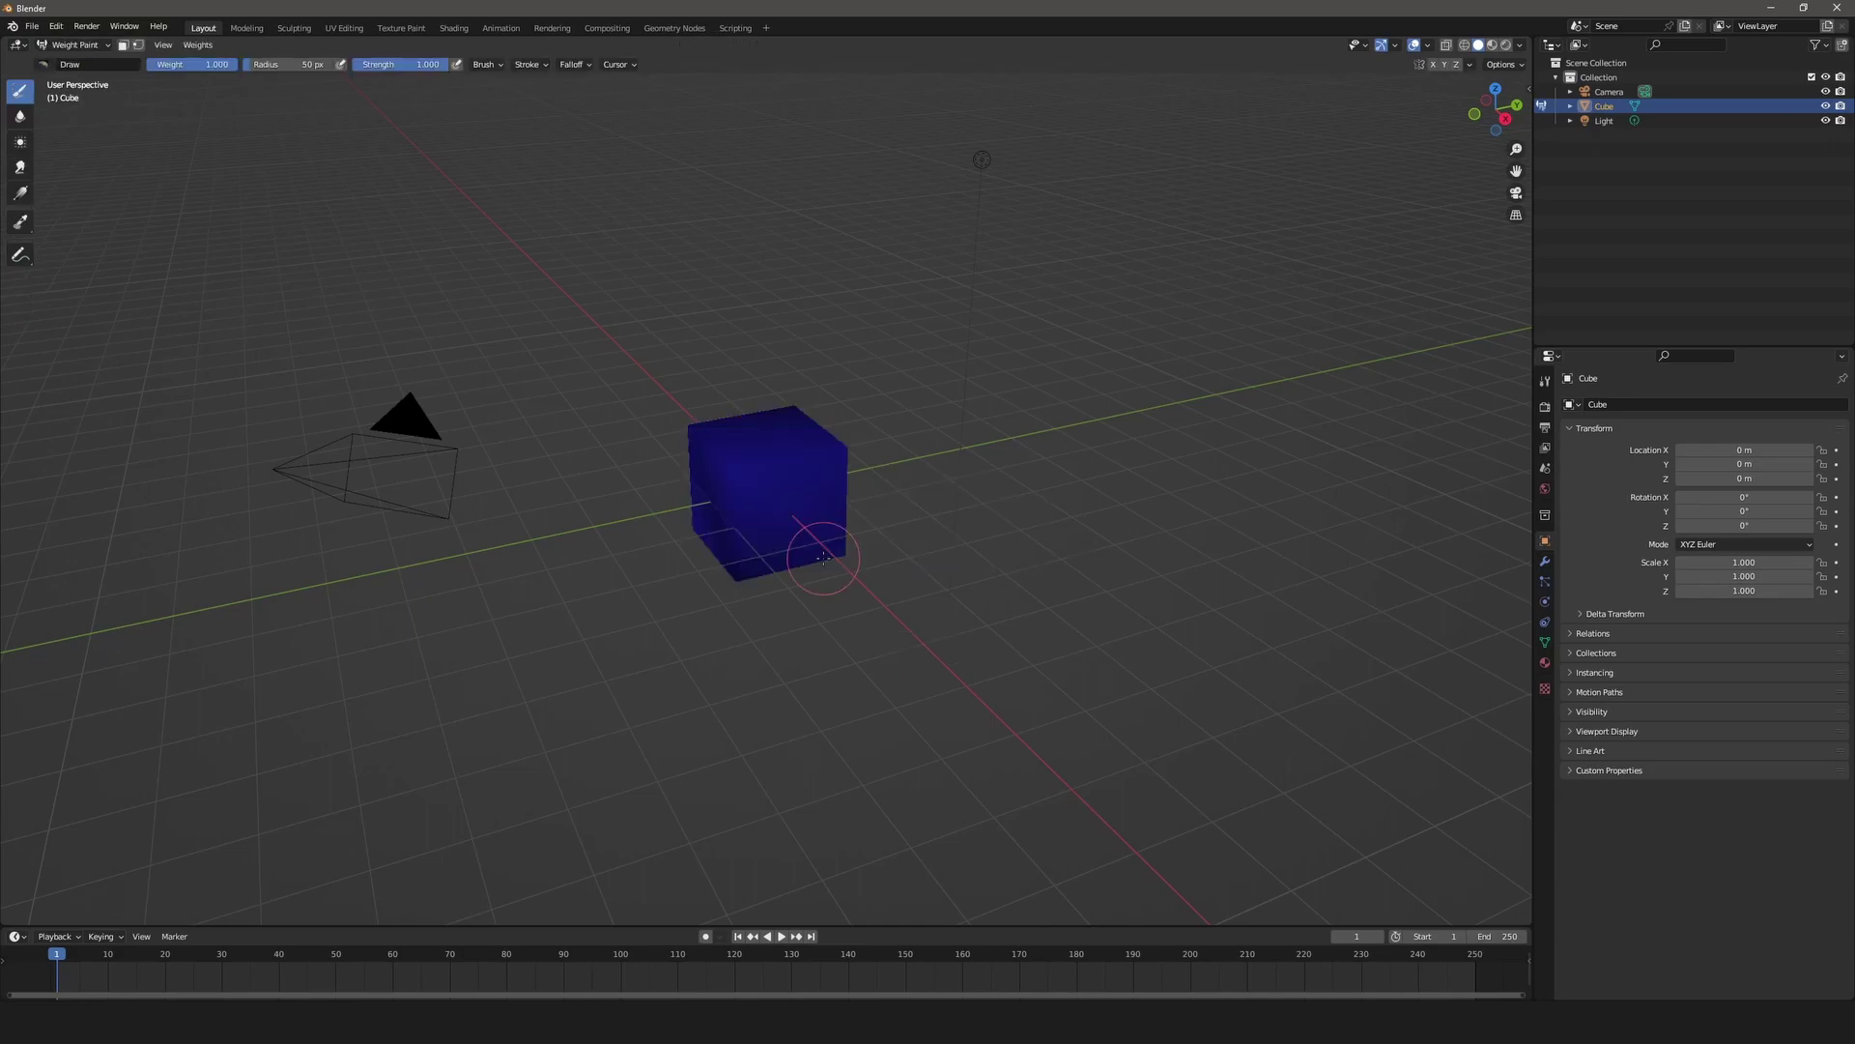
{"action": "key", "text": "ctrl+Tab"}
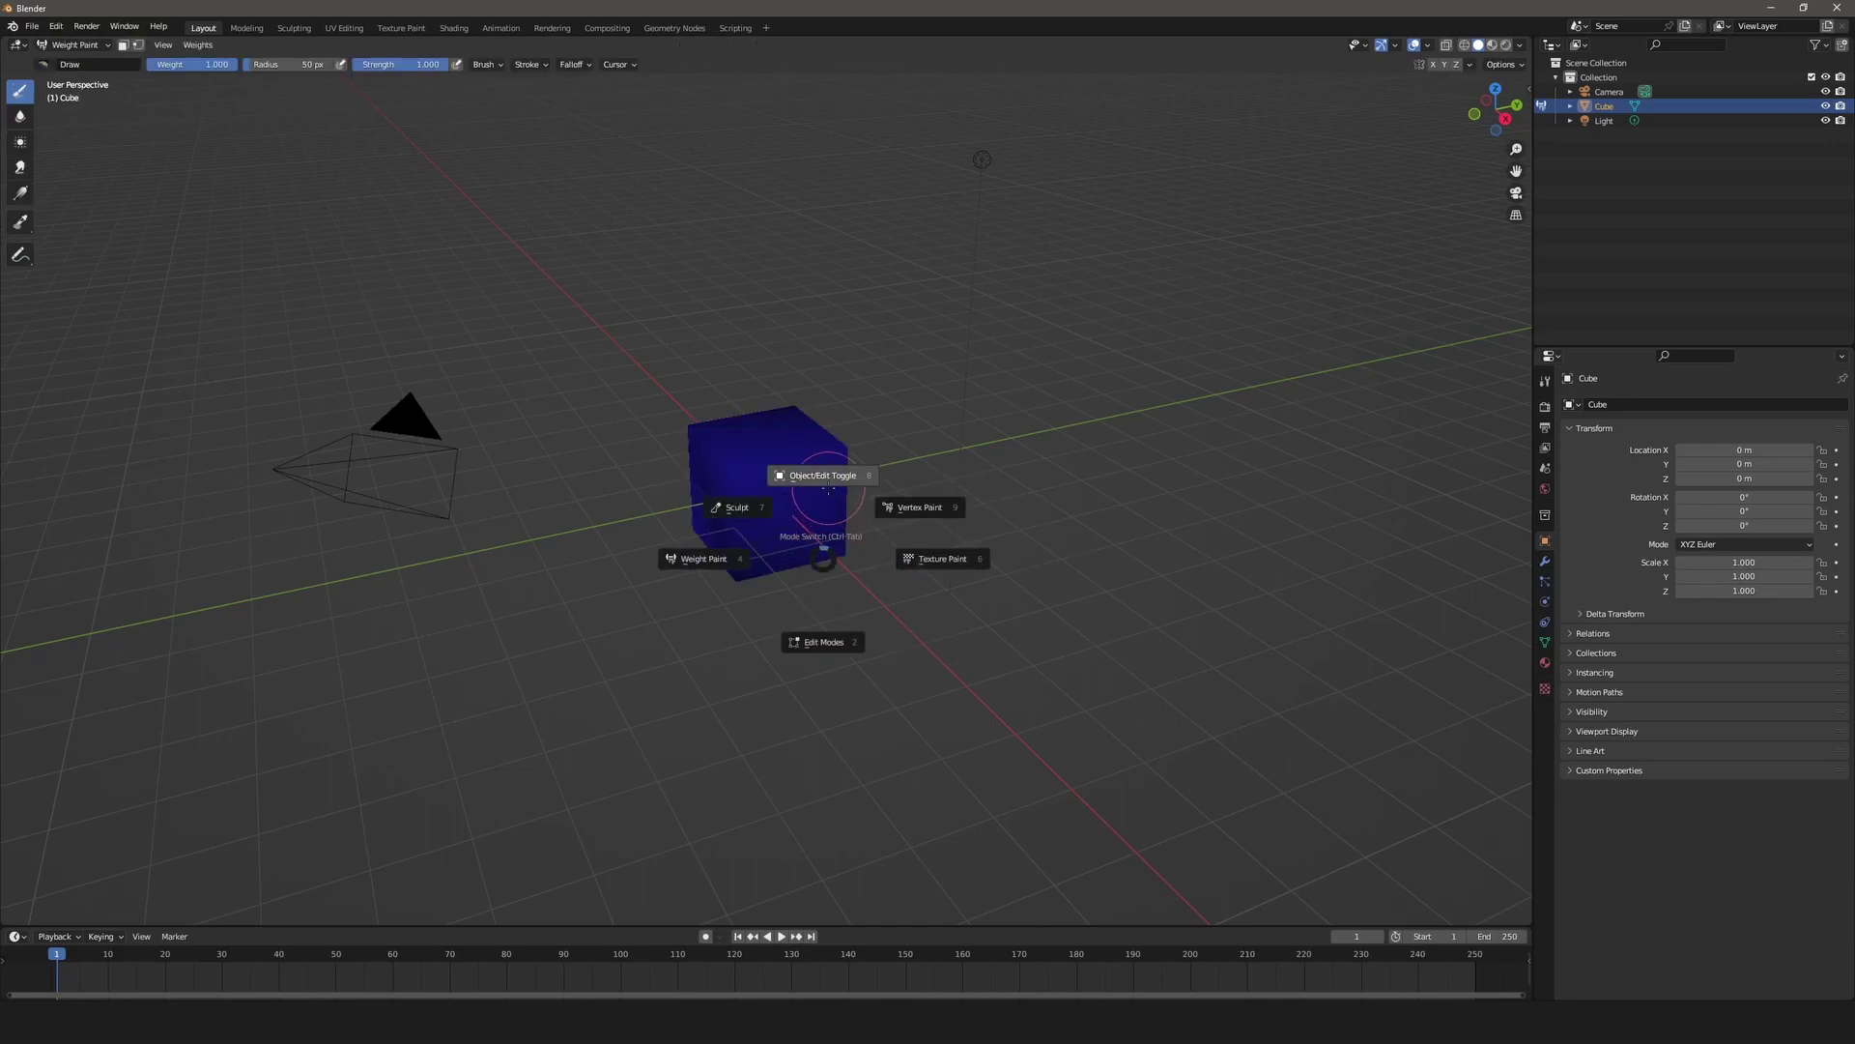
{"action": "left_click", "coordinate": [829, 486]}
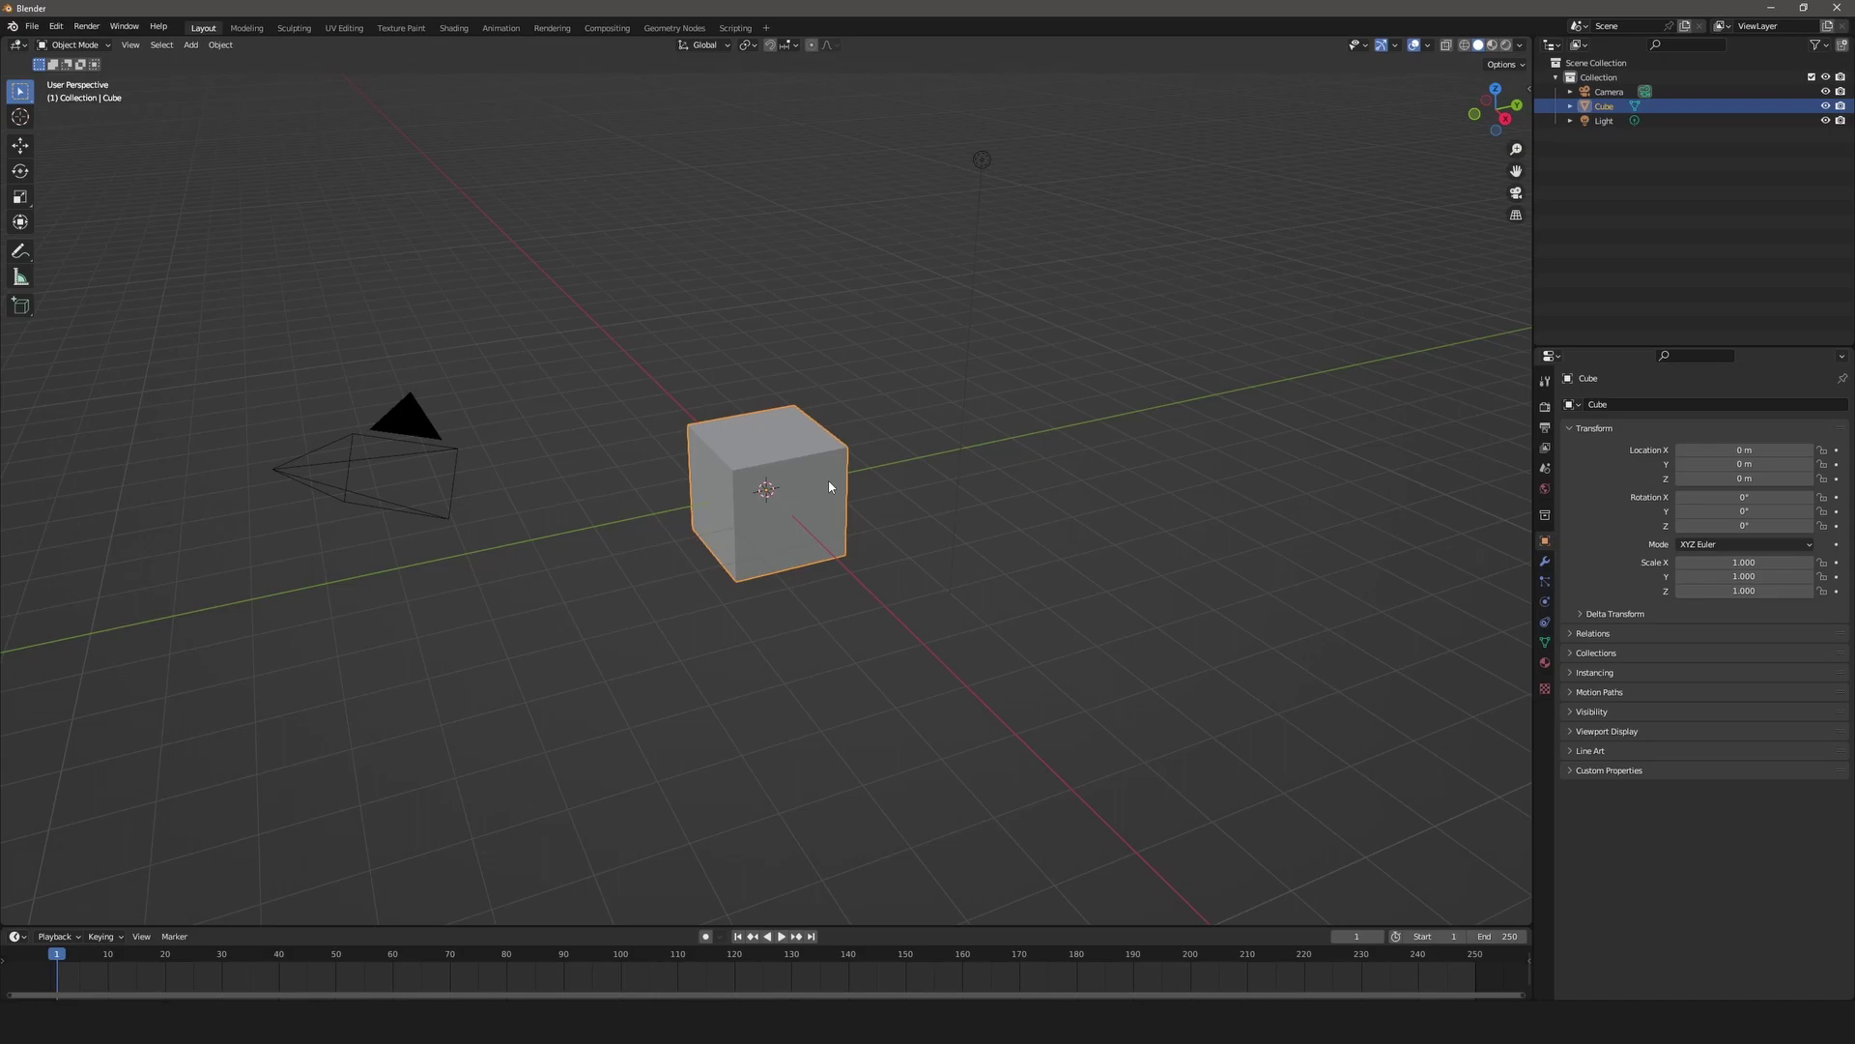
Switch the cube to Edit Mode using the mesh select mode choices.
{"action": "key", "text": "ctrl+Tab"}
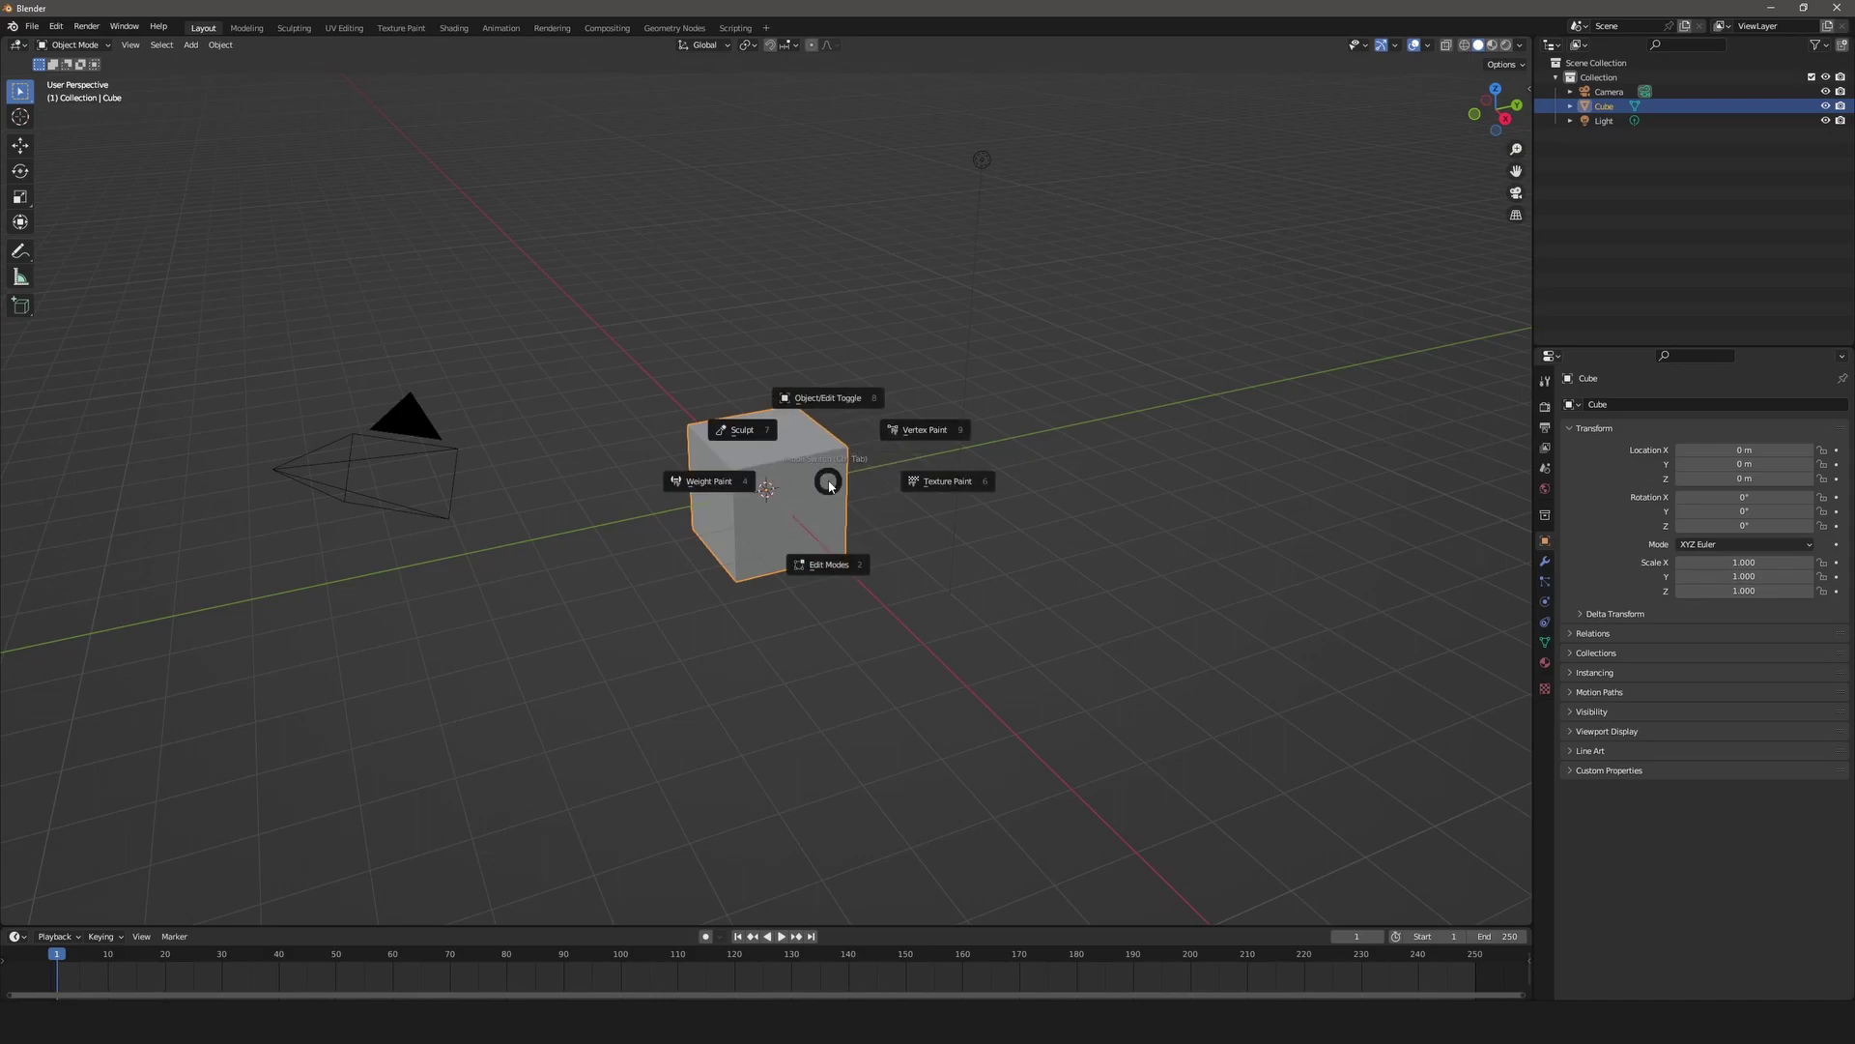
{"action": "left_click", "coordinate": [827, 565]}
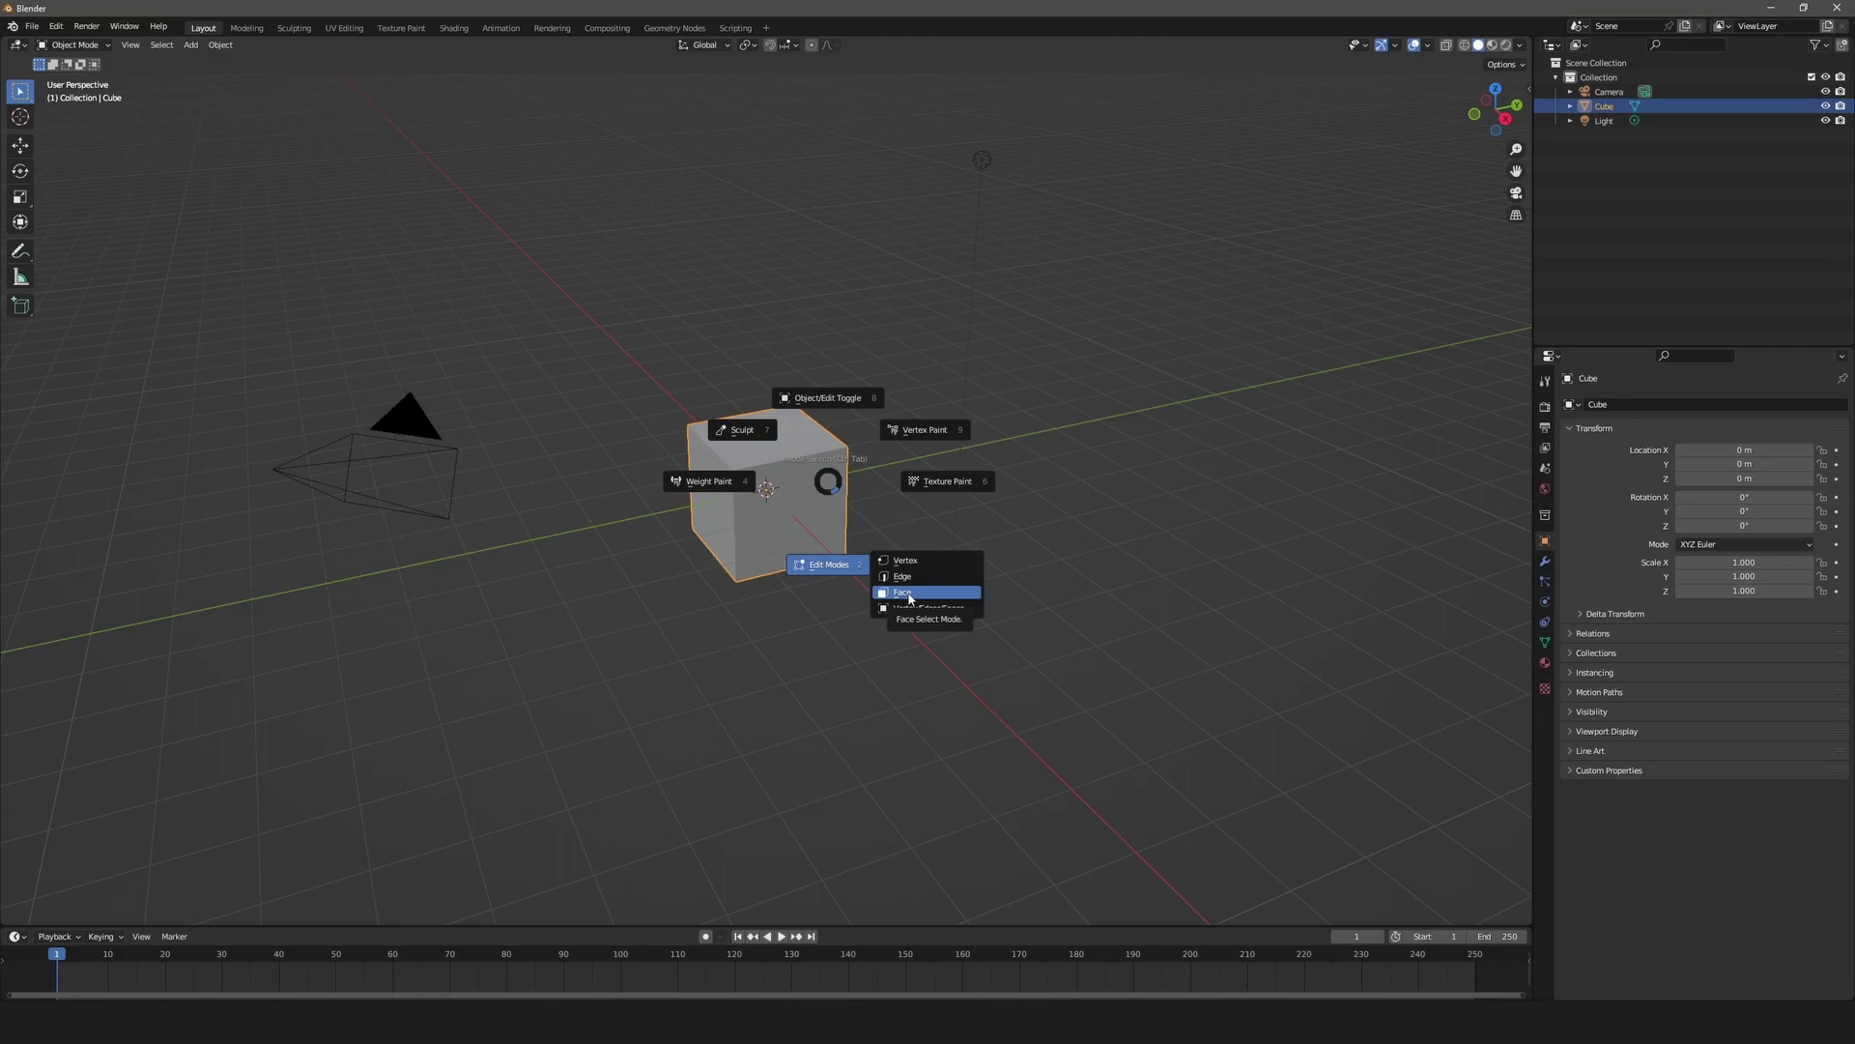
{"action": "left_click", "coordinate": [903, 577]}
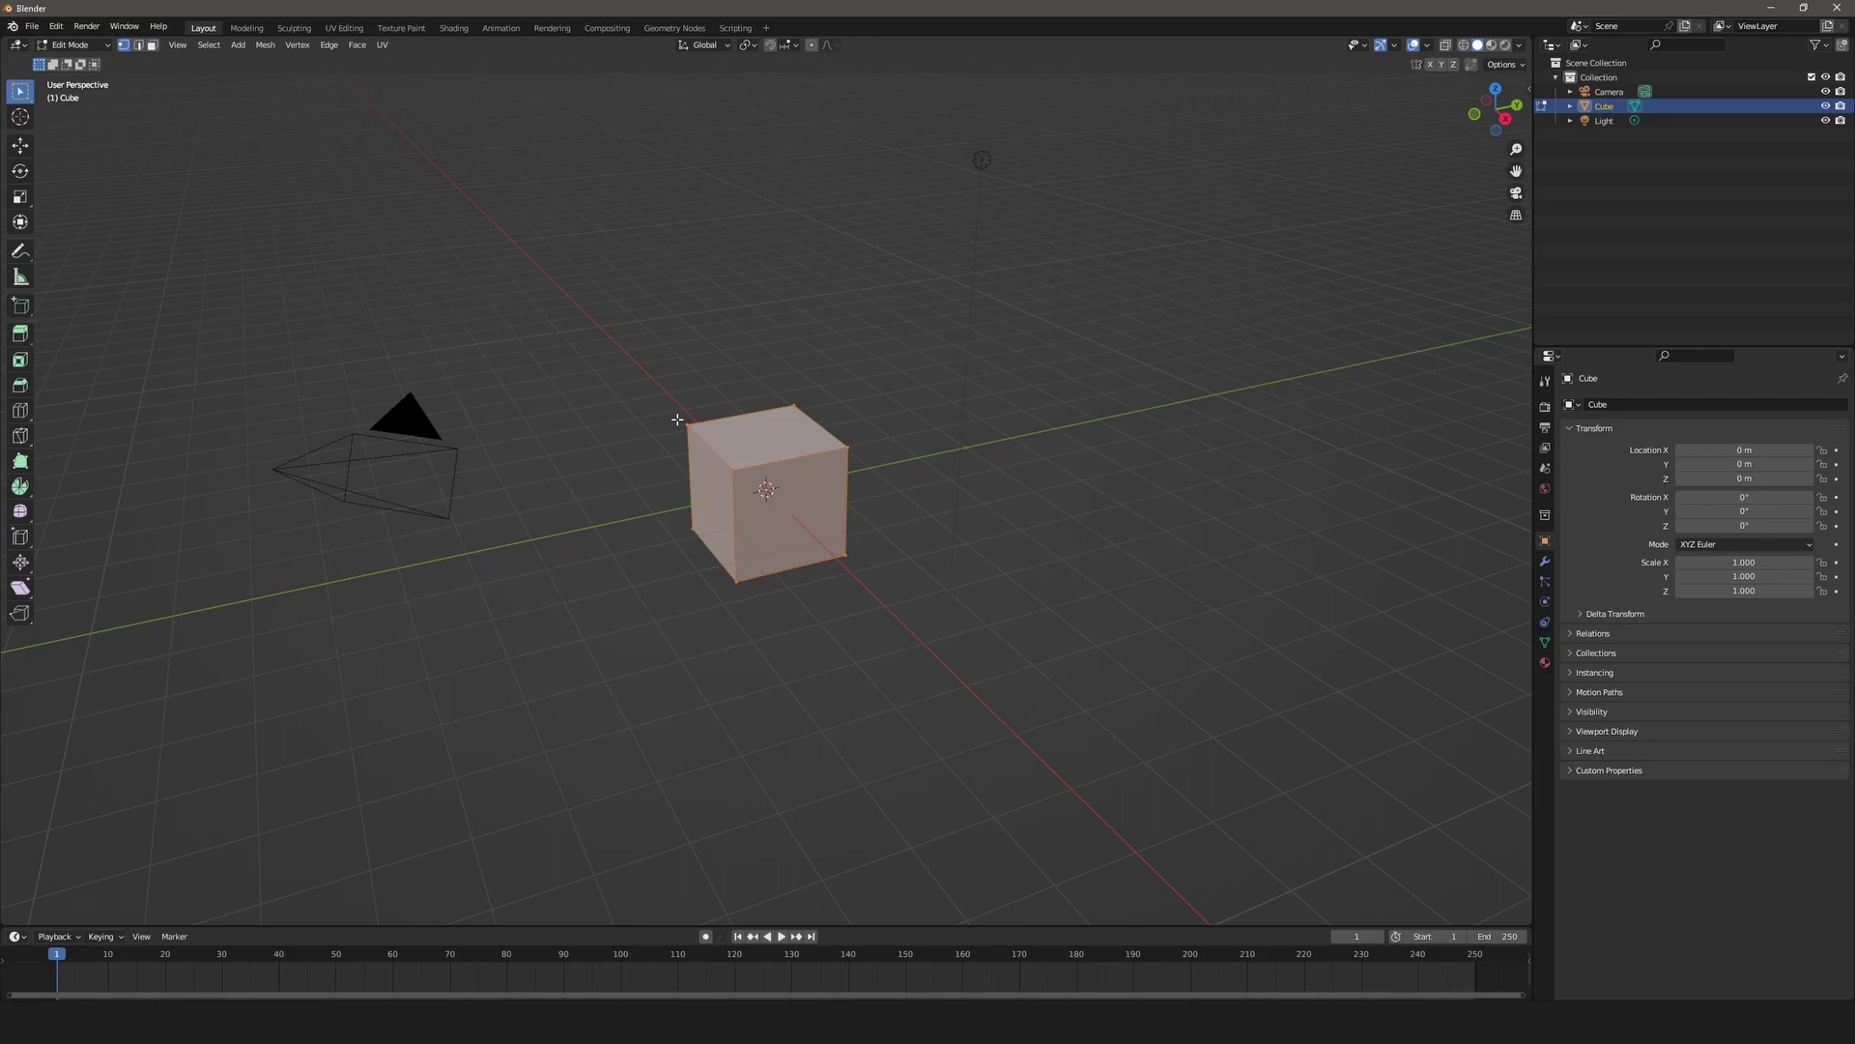
{"action": "key", "text": "ctrl+Tab"}
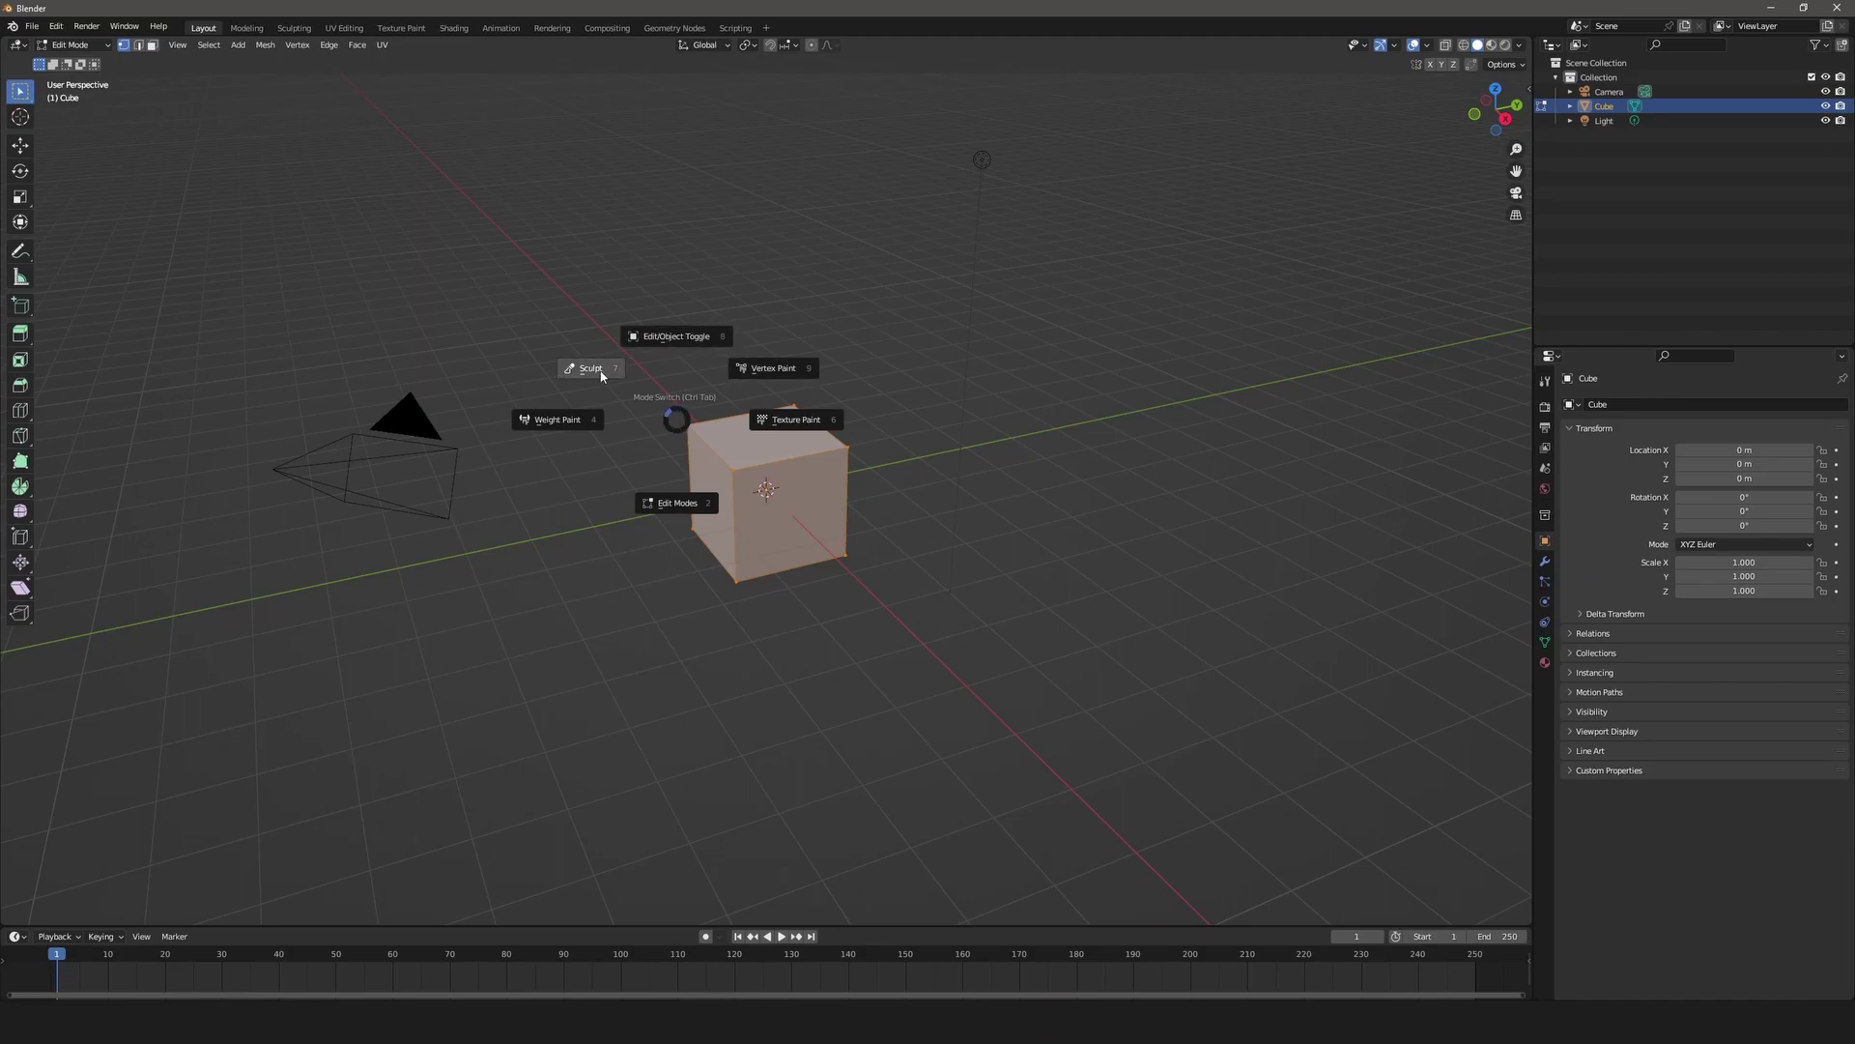
{"action": "key", "text": "Escape"}
Return the cube to Object Mode and try switching it to Vertex Paint mode.
{"action": "key", "text": "ctrl+Tab"}
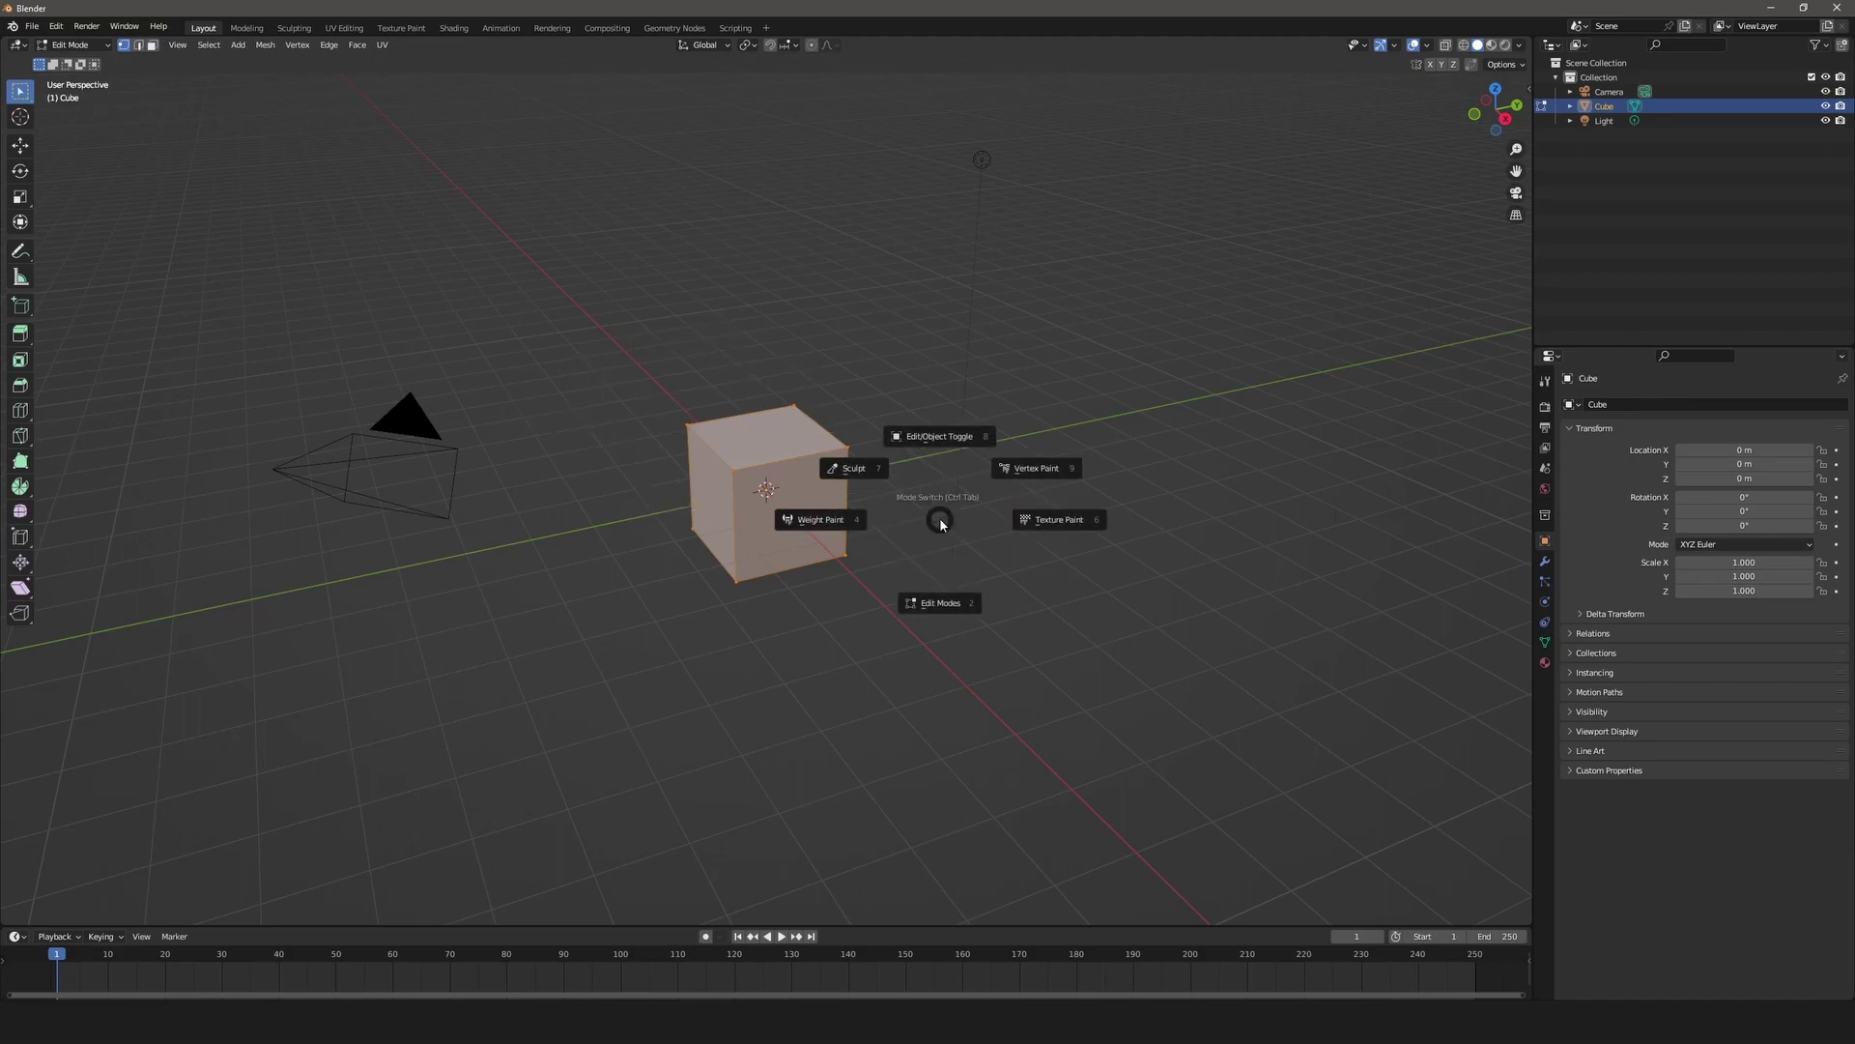
{"action": "key", "text": "8"}
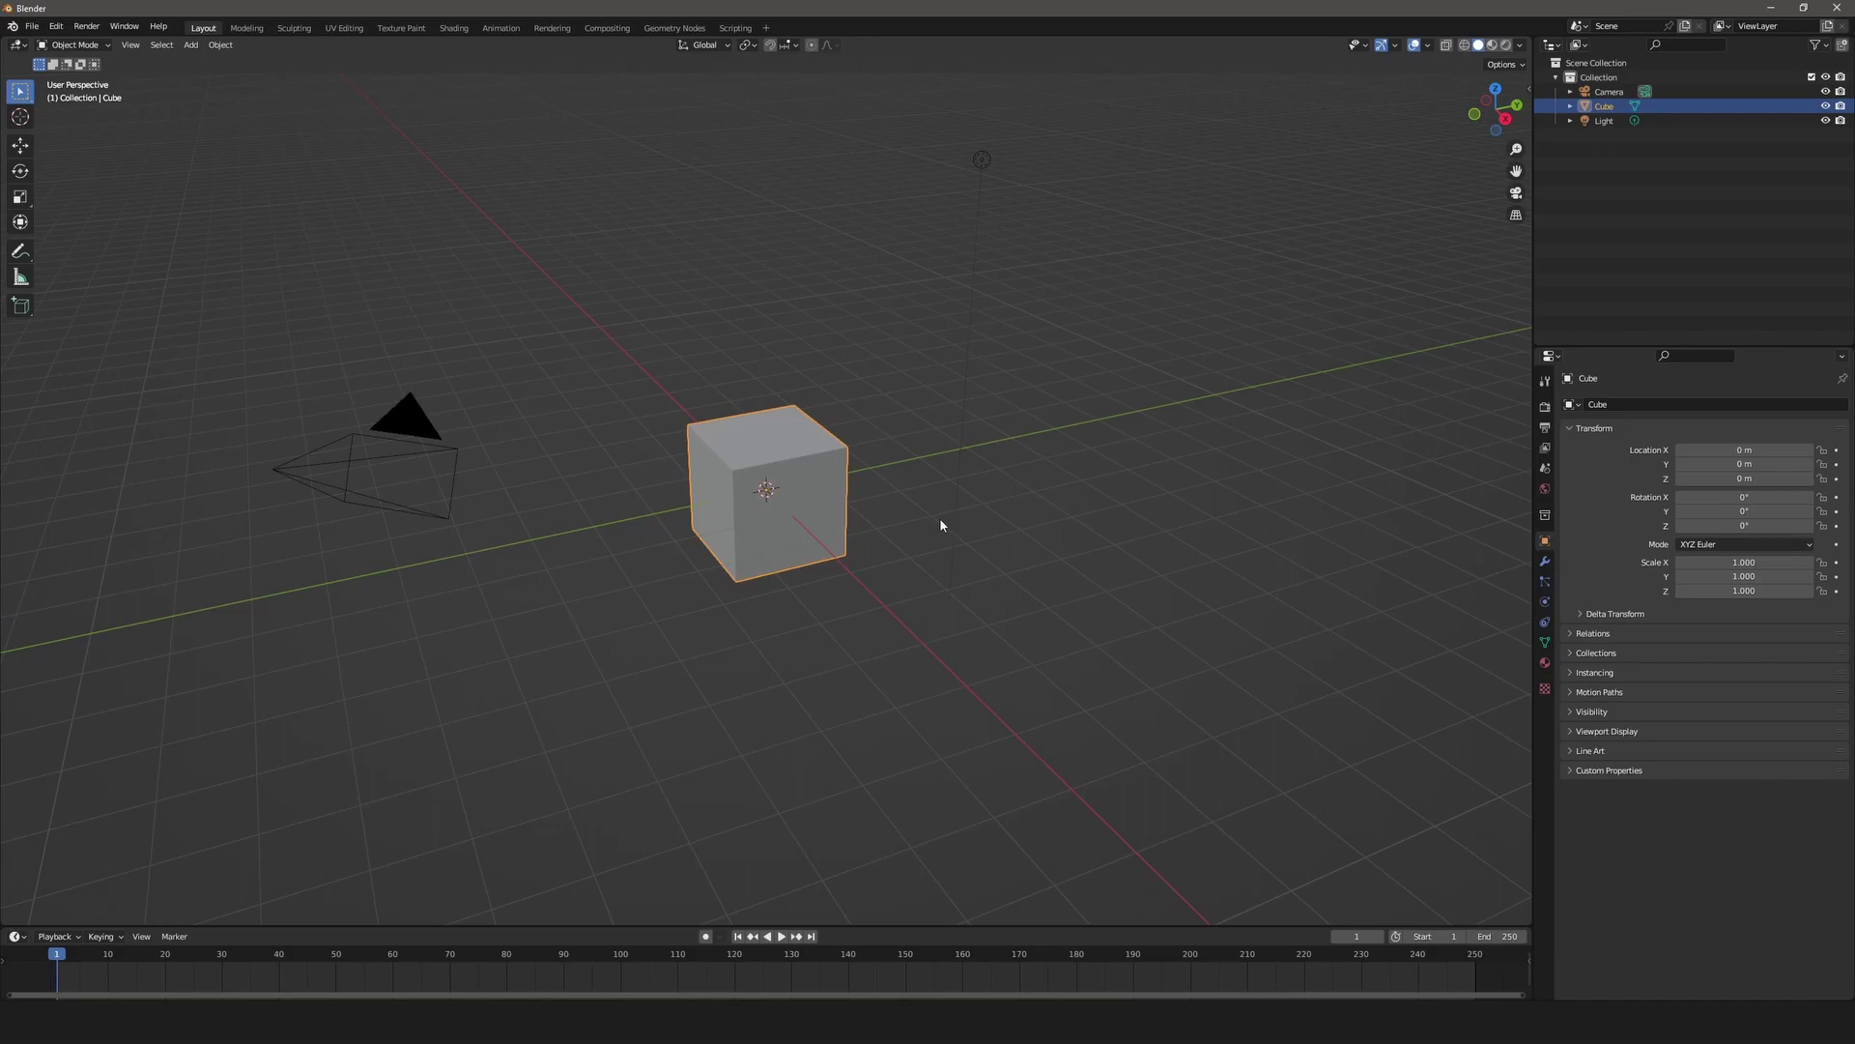
{"action": "key", "text": "ctrl+Tab"}
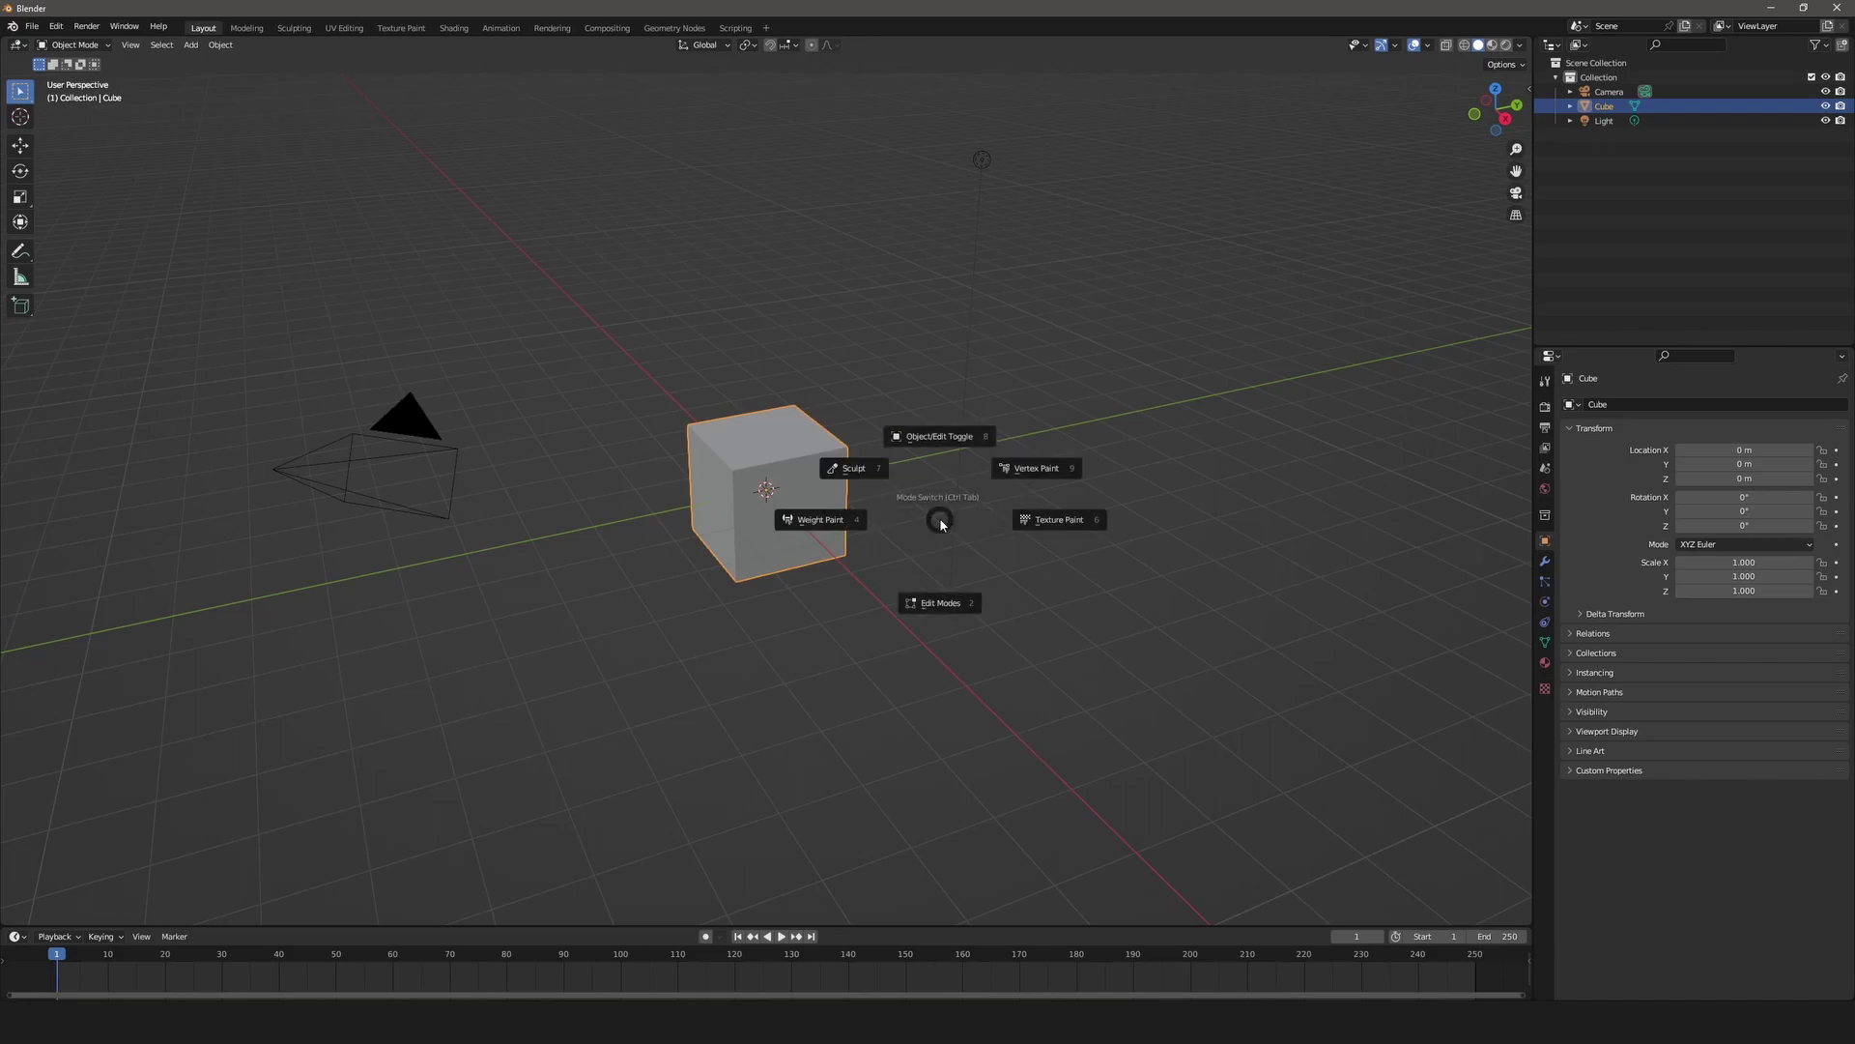
{"action": "key", "text": "9"}
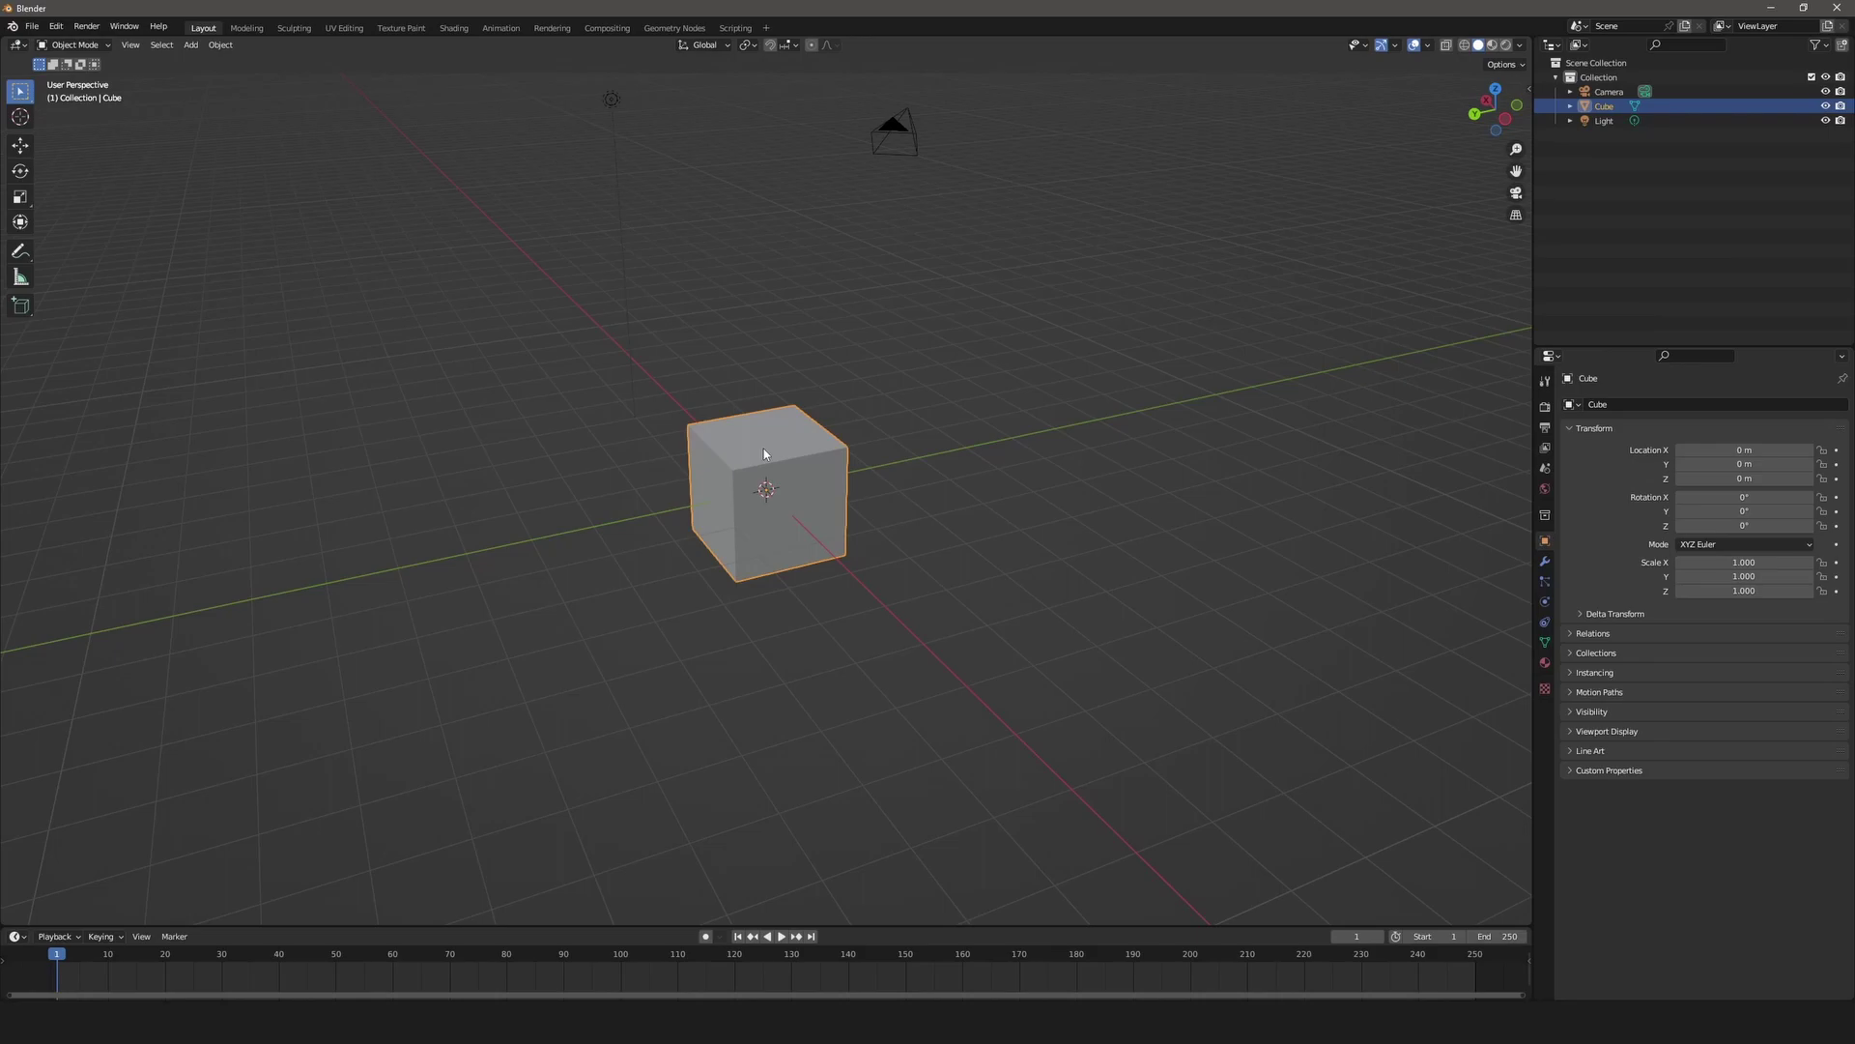
Enter Edit Mode, select the cube's nearest upper corner vertex and try moving it freely.
{"action": "key", "text": "Tab"}
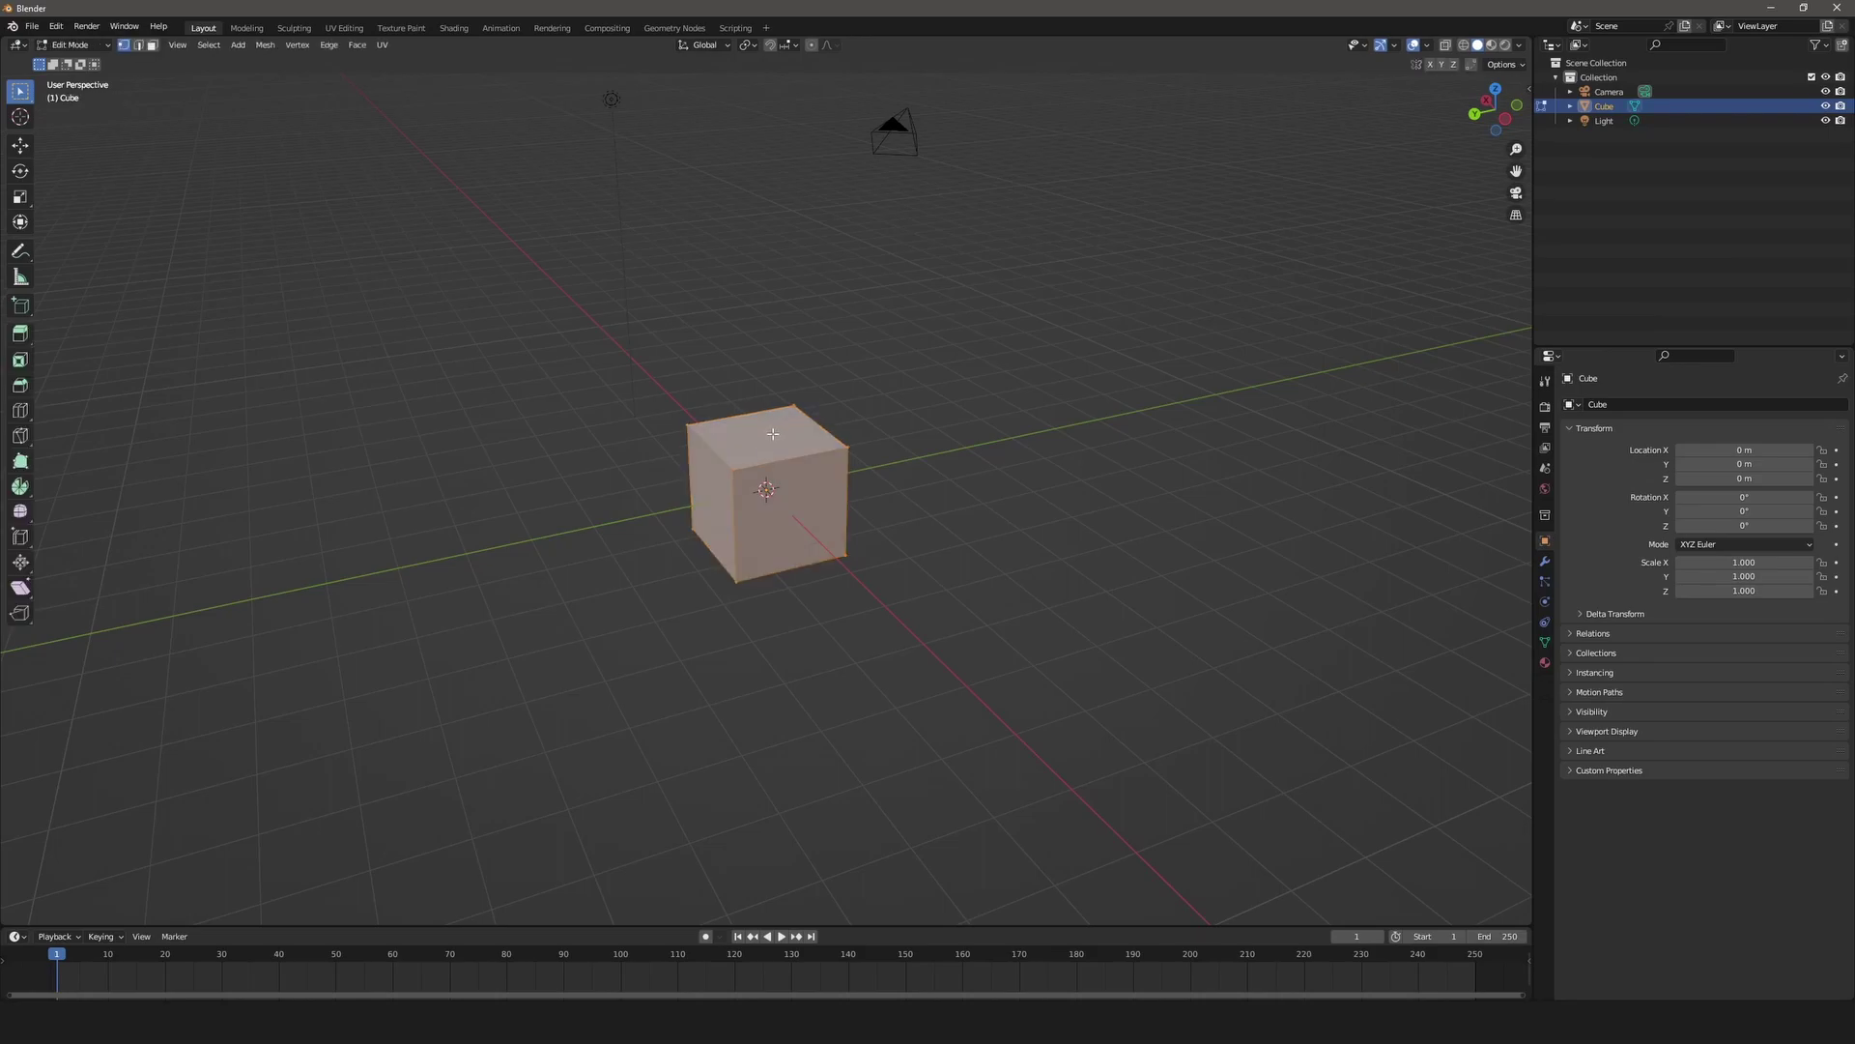
{"action": "left_click_drag", "start_coordinate": [769, 429], "coordinate": [711, 496]}
{"action": "key", "text": "g"}
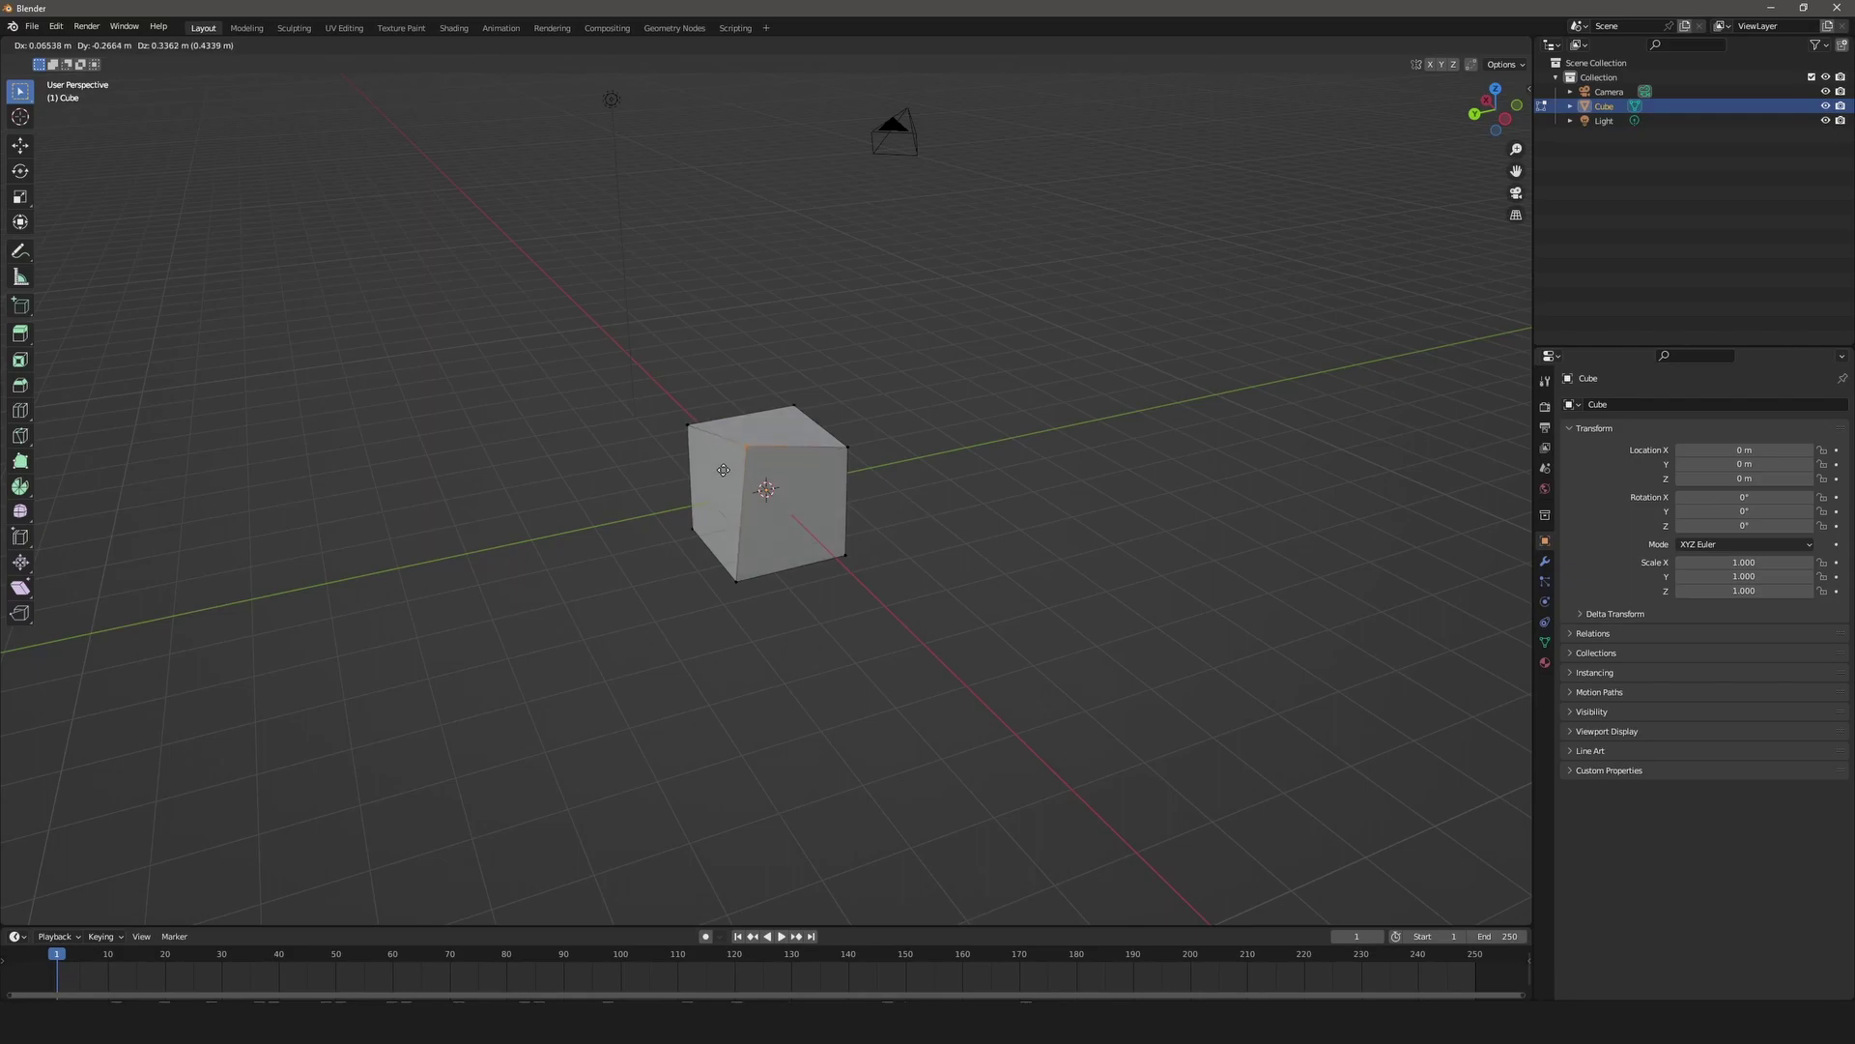
{"action": "key", "text": "Escape"}
{"action": "middle_click_drag", "start_coordinate": [744, 498], "coordinate": [801, 564]}
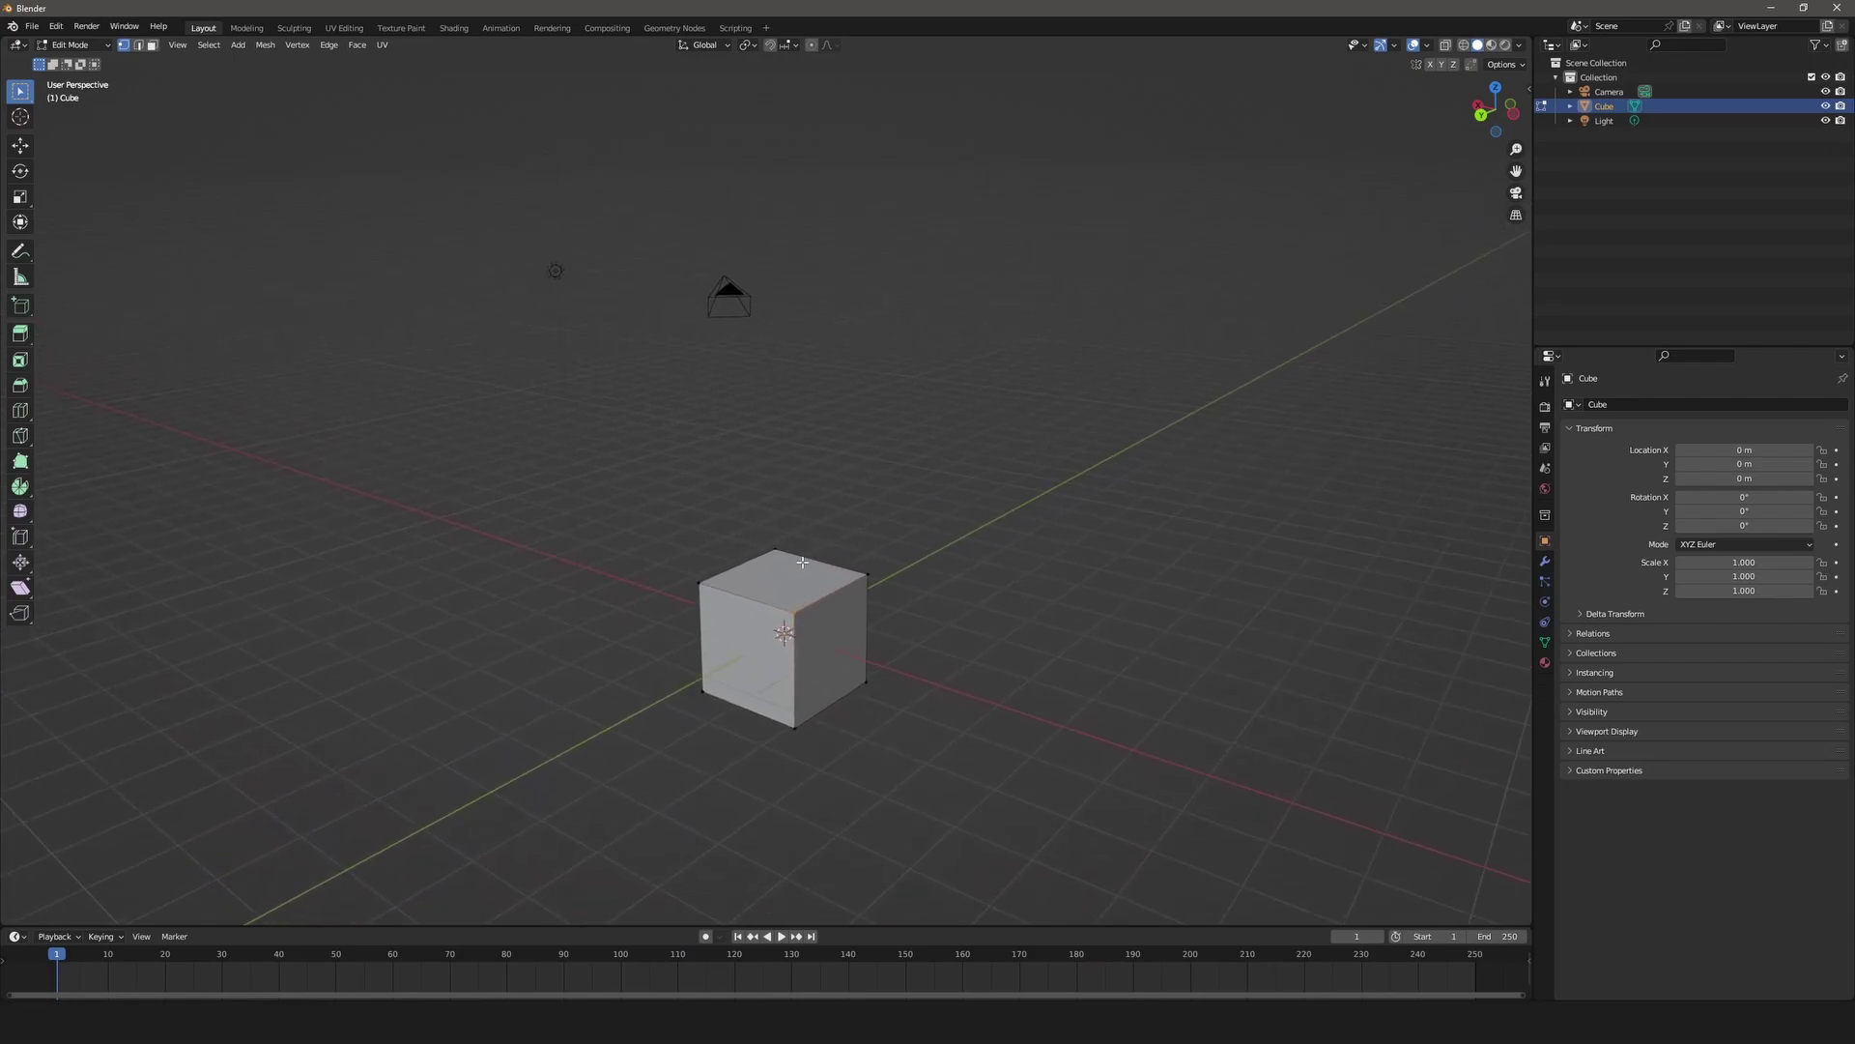
Enable proportional editing and set its falloff to Smooth.
{"action": "key", "text": "o"}
{"action": "left_click", "coordinate": [829, 46]}
{"action": "left_click", "coordinate": [833, 49]}
{"action": "left_click", "coordinate": [837, 49]}
{"action": "key", "text": "shift+o"}
{"action": "key", "text": "Escape"}
{"action": "key", "text": "shift+o"}
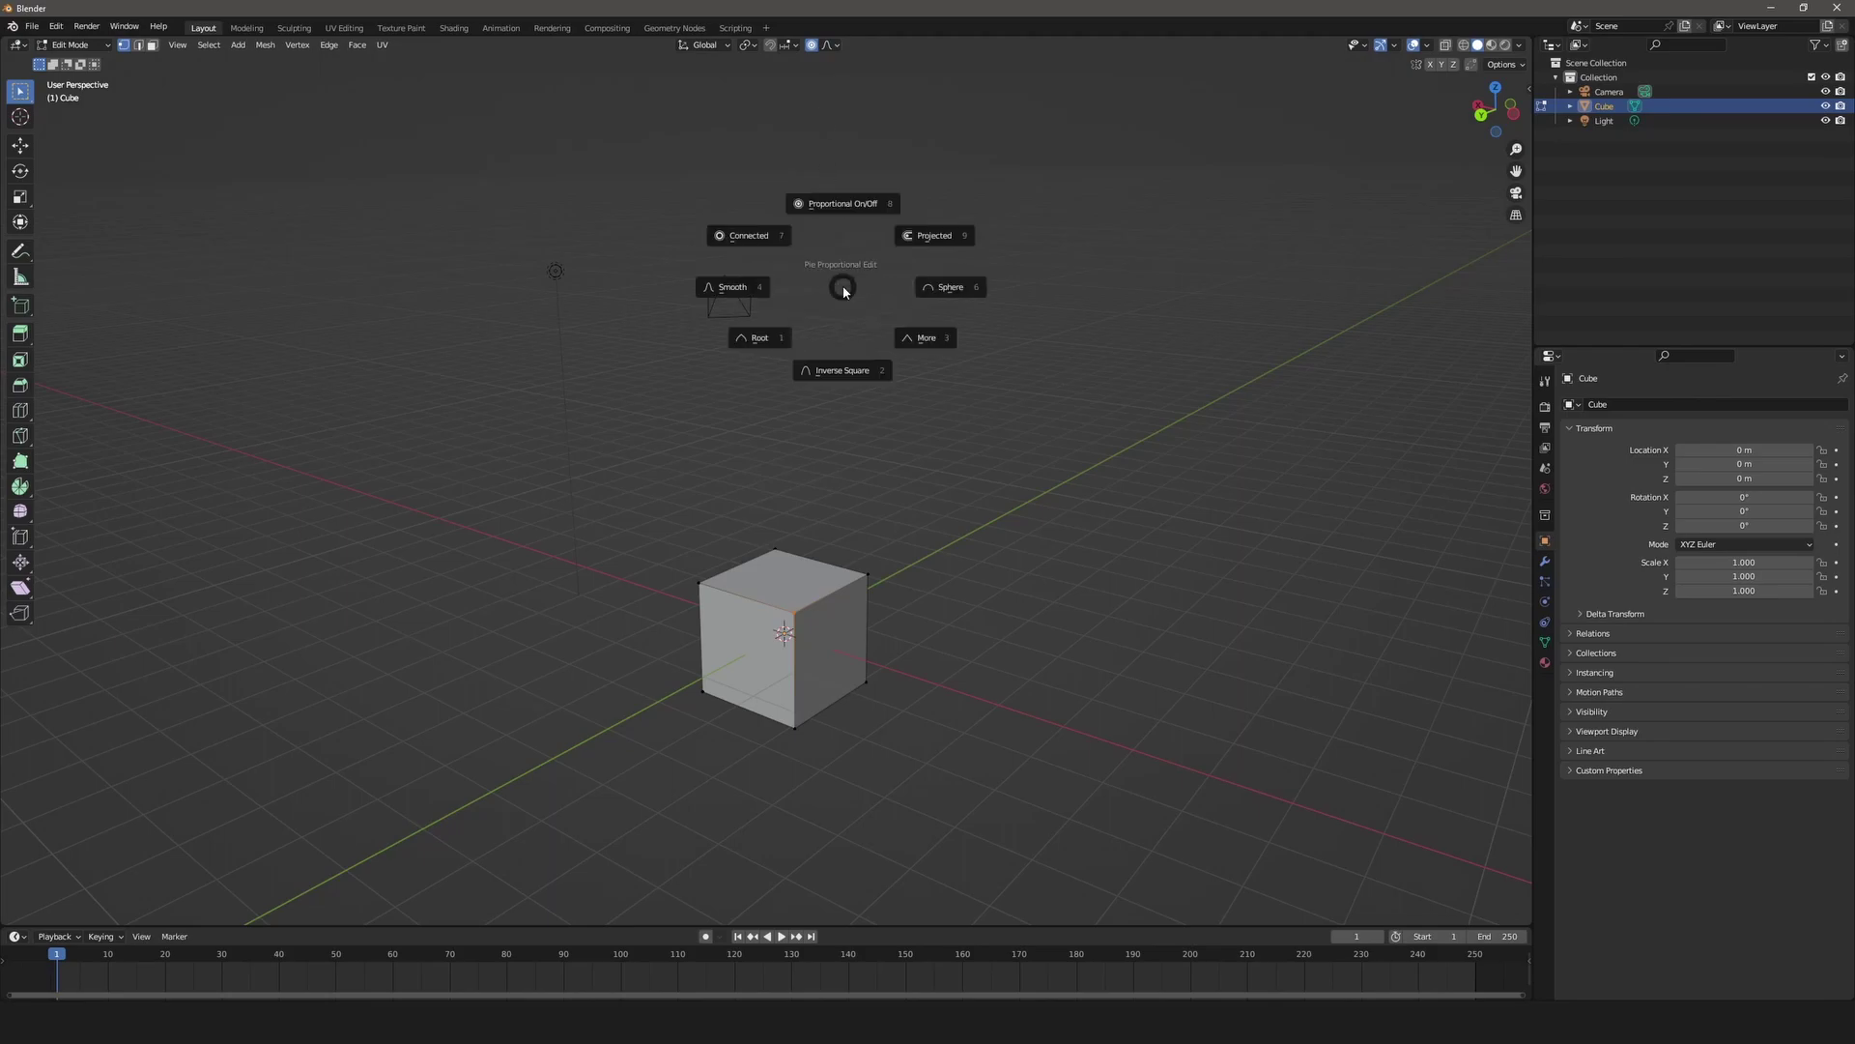
{"action": "key", "text": "Escape"}
{"action": "key", "text": "shift+o"}
{"action": "left_click", "coordinate": [737, 290]}
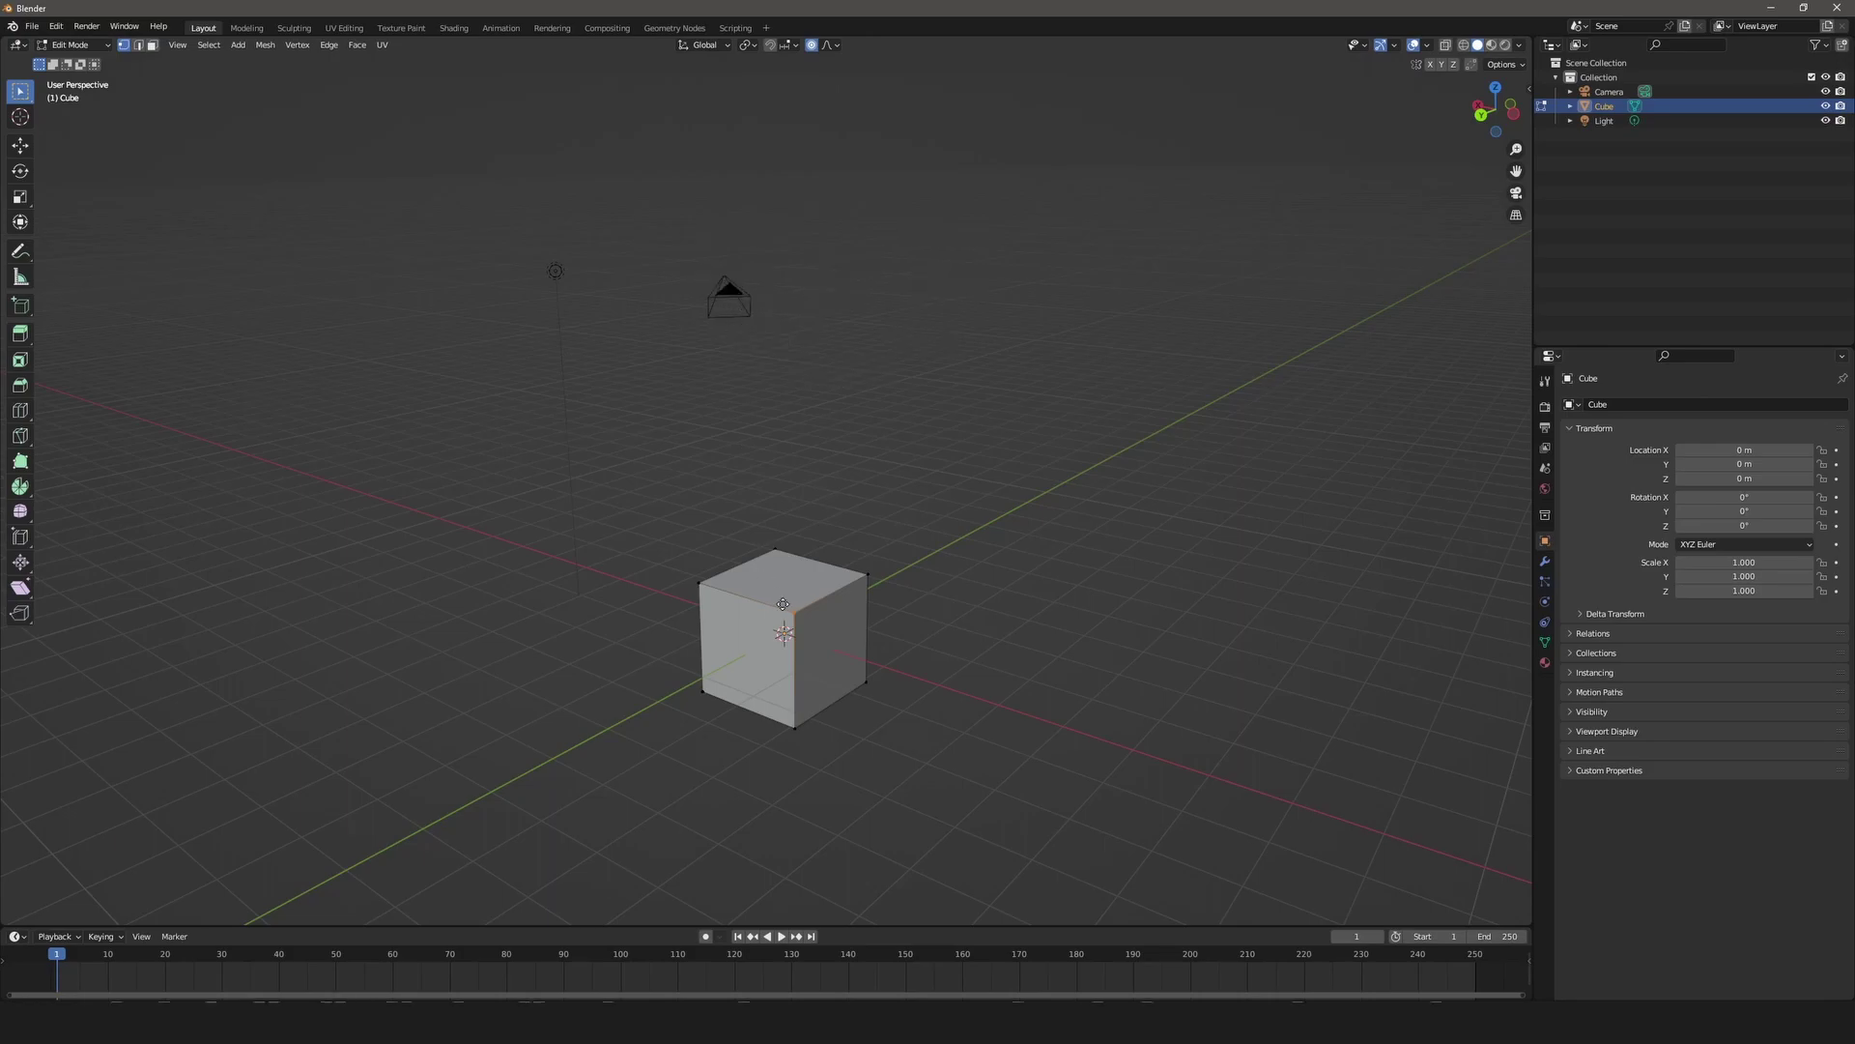
Try moving the selected cube vertex upward with proportional editing, enlarging the proportional size to about 5.05 m.
{"action": "key", "text": "g"}
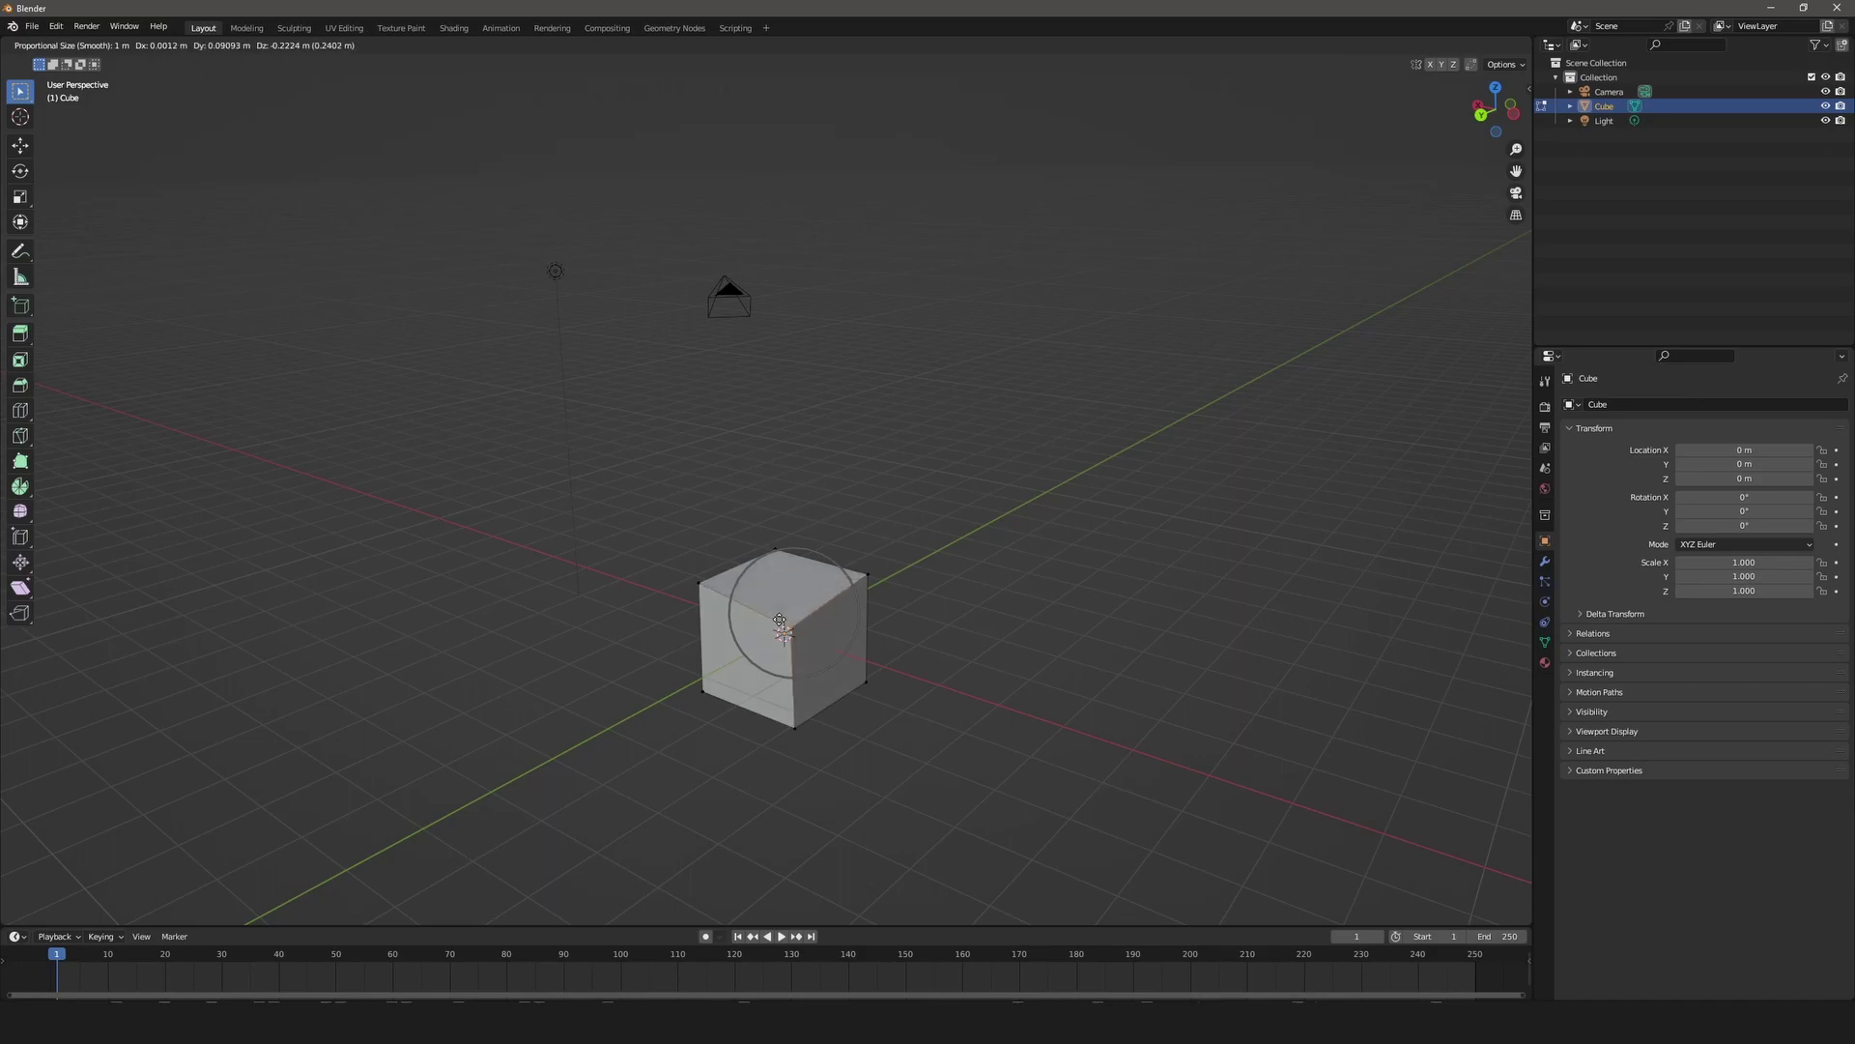
{"action": "scroll", "coordinate": [780, 609], "scroll_direction": "up", "scroll_amount": 1}
{"action": "scroll", "coordinate": [780, 598], "scroll_direction": "down", "scroll_amount": 1}
{"action": "scroll", "coordinate": [780, 598], "scroll_direction": "down", "scroll_amount": 11}
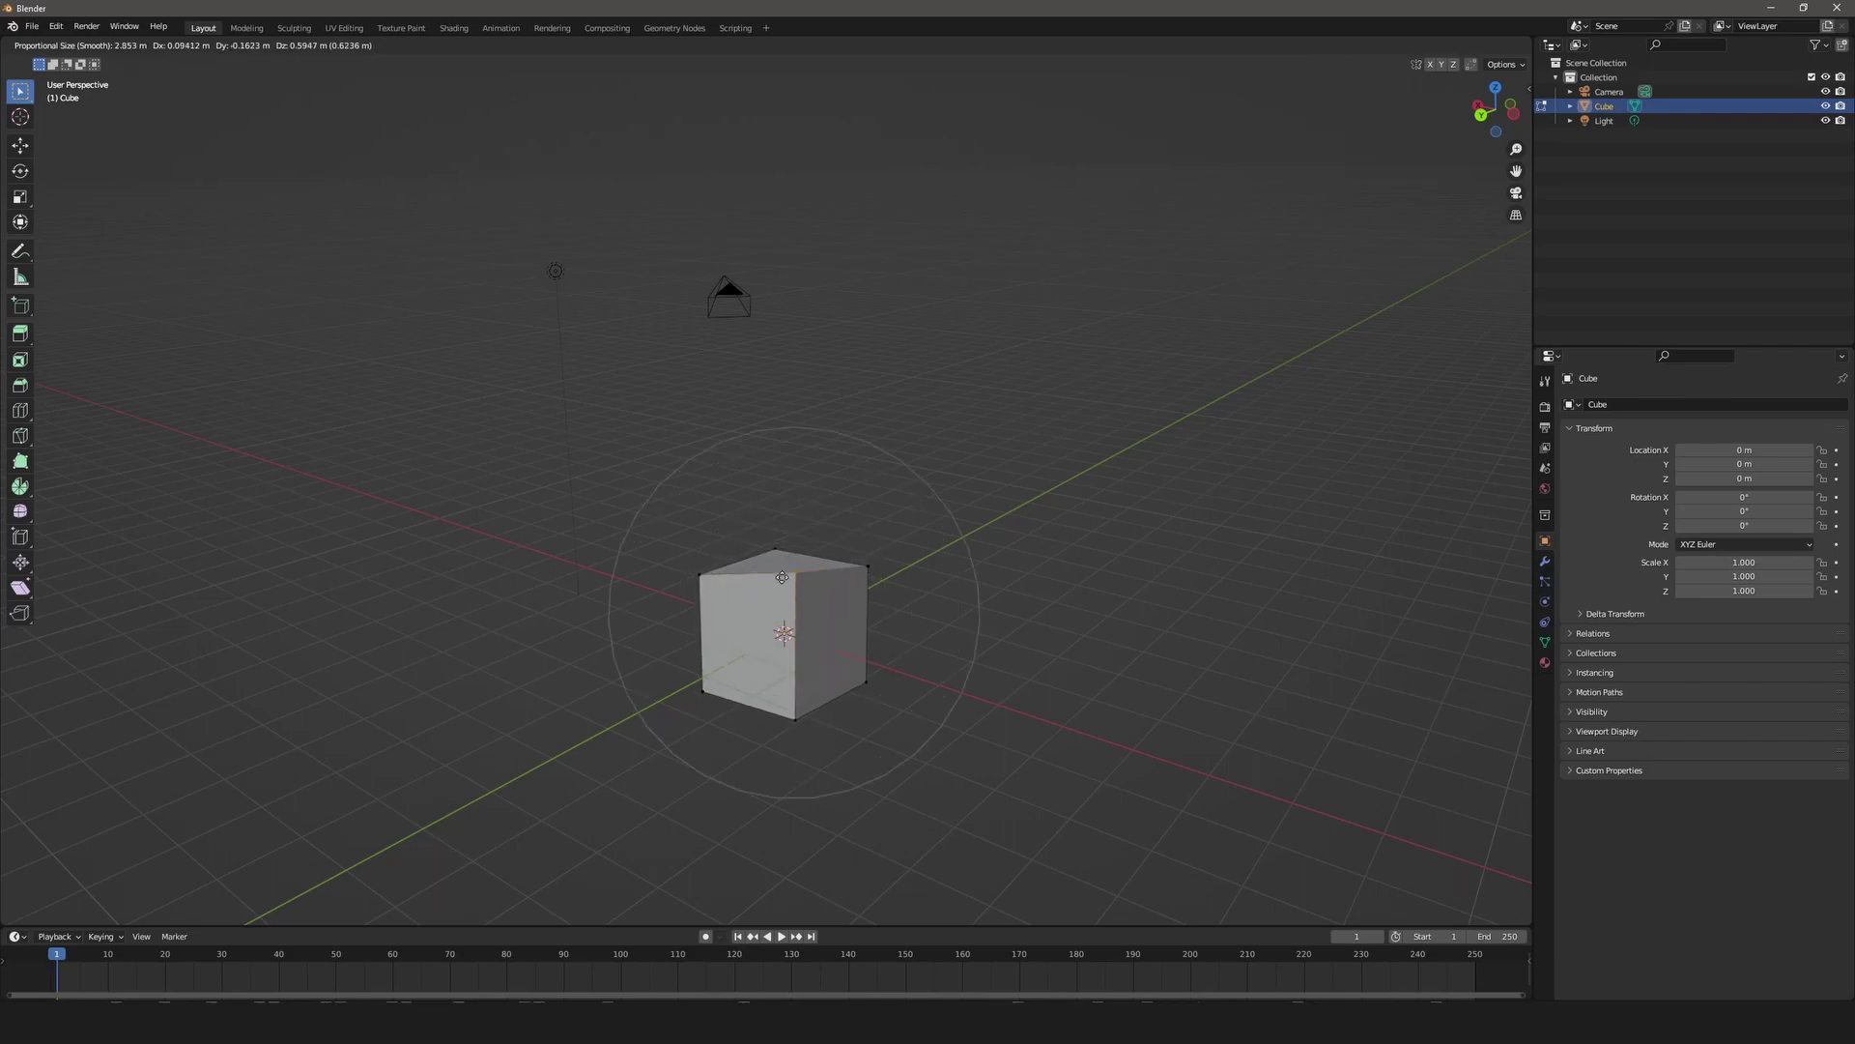
{"action": "scroll", "coordinate": [781, 590], "scroll_direction": "down", "scroll_amount": 1}
{"action": "scroll", "coordinate": [781, 588], "scroll_direction": "down", "scroll_amount": 5}
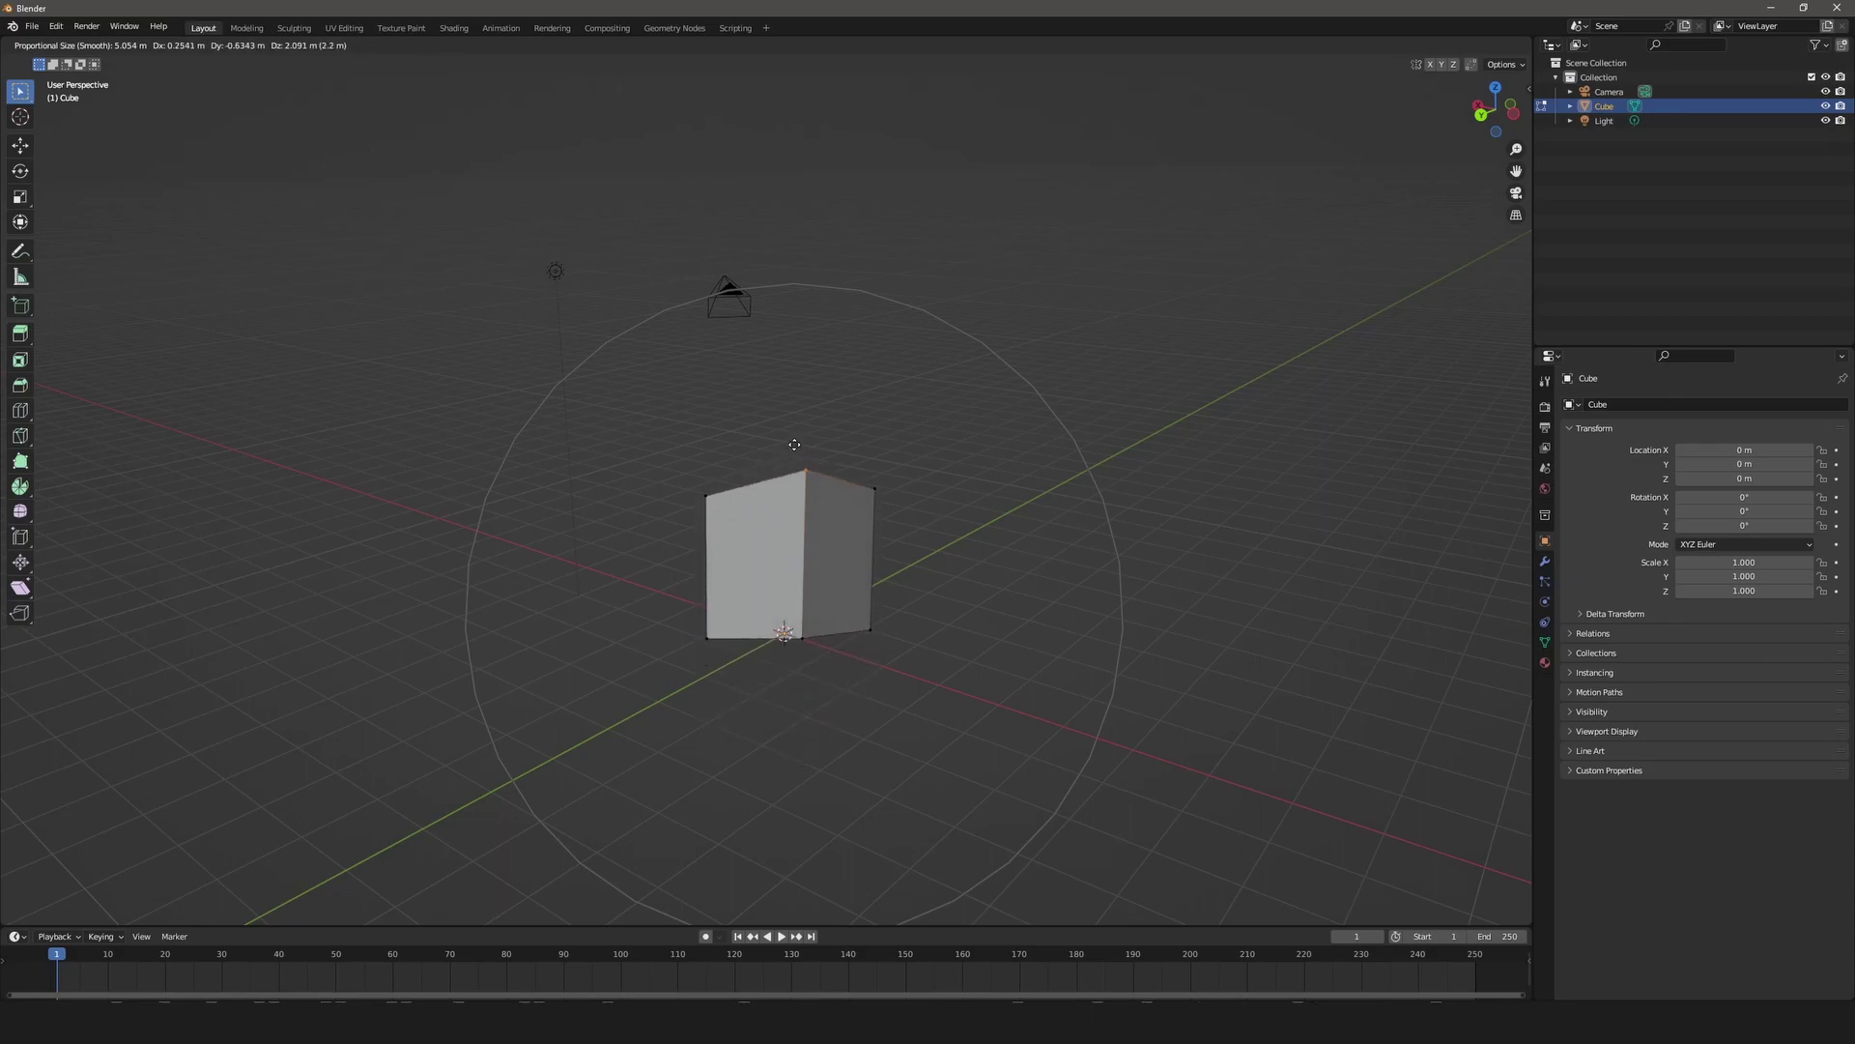
{"action": "key", "text": "Escape"}
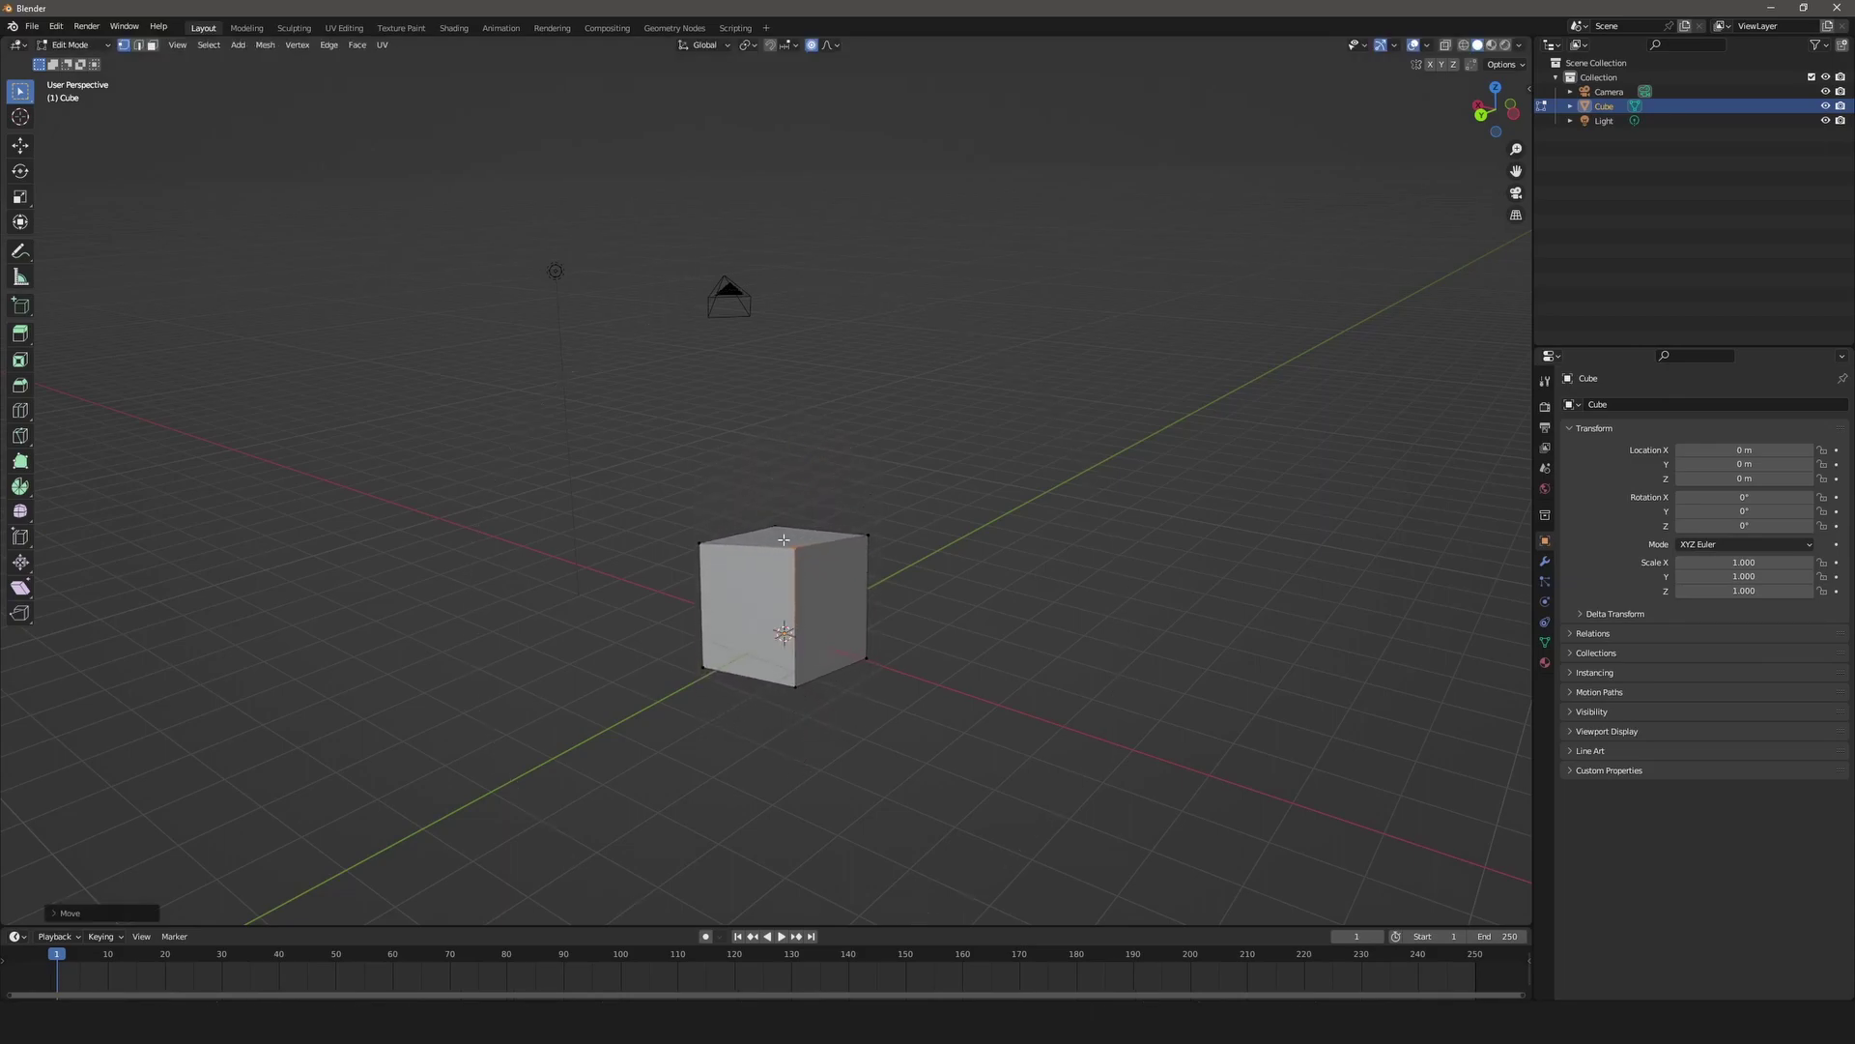
Return the cube to Object Mode and delete it from the scene.
{"action": "key", "text": "ctrl+Tab"}
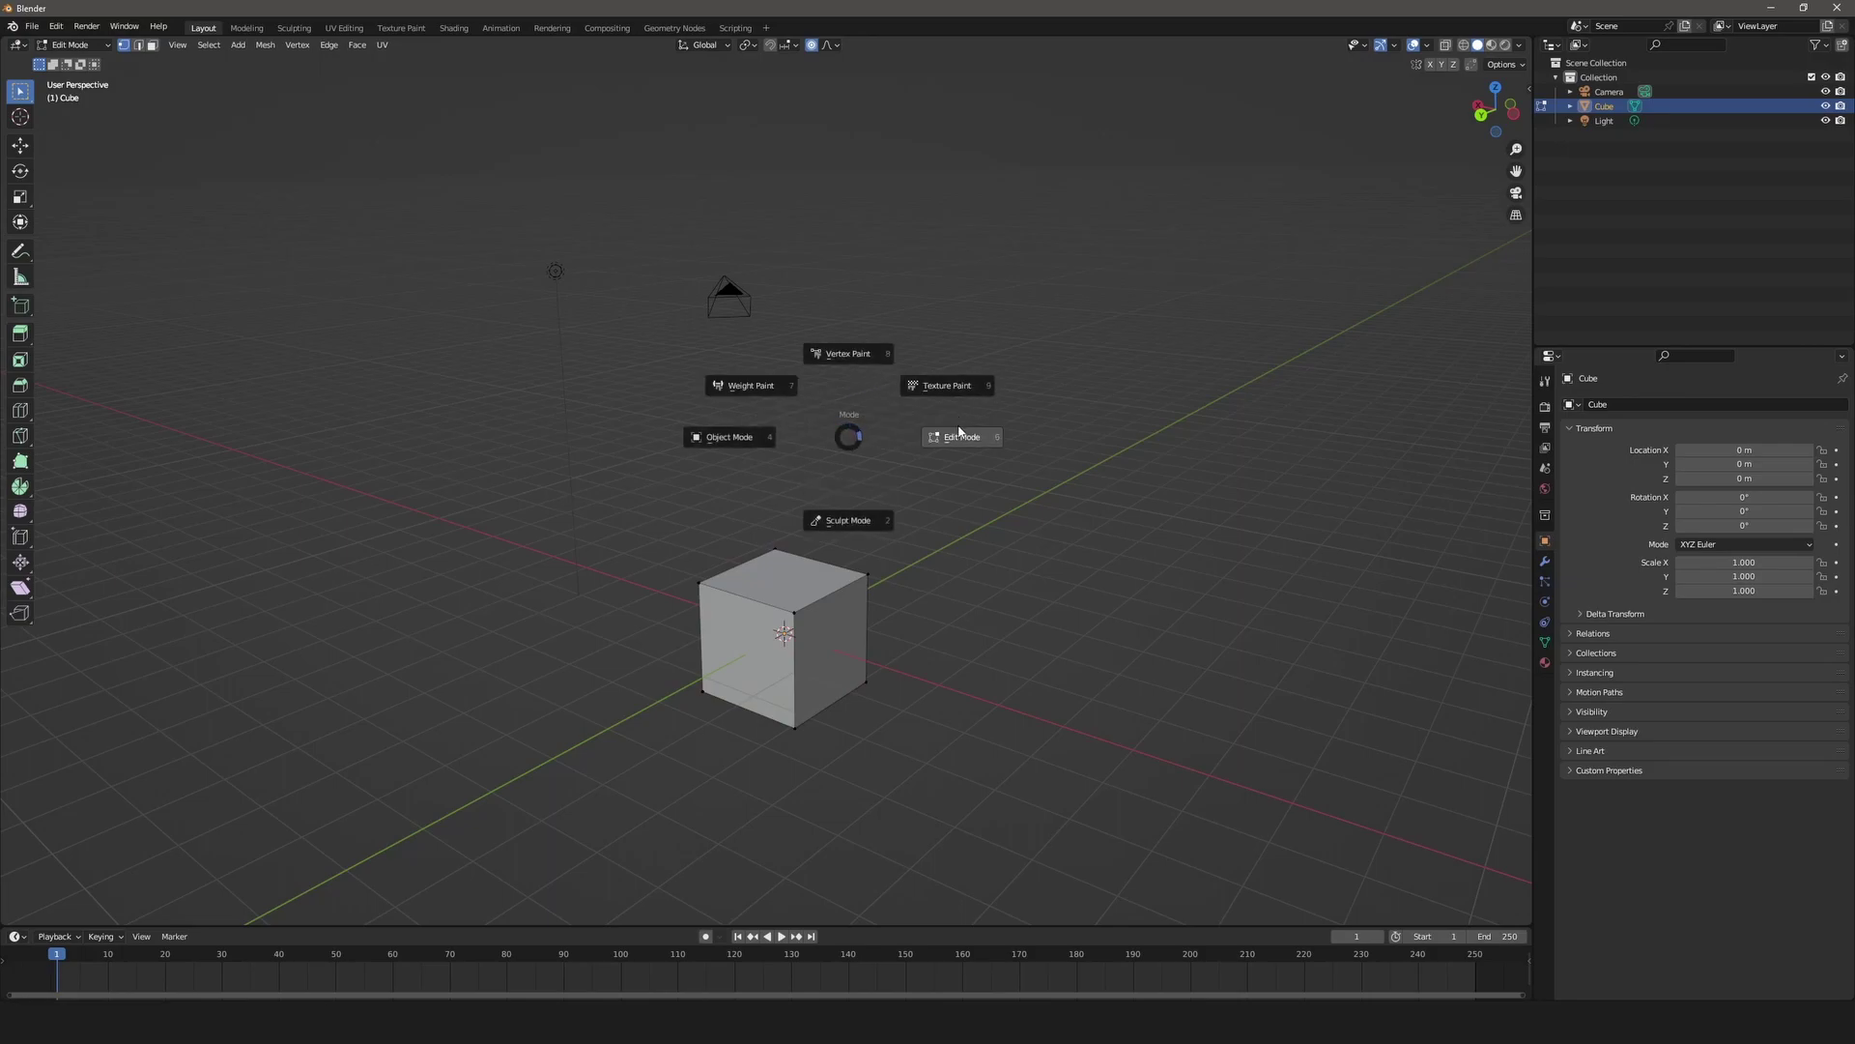
{"action": "left_click", "coordinate": [748, 439]}
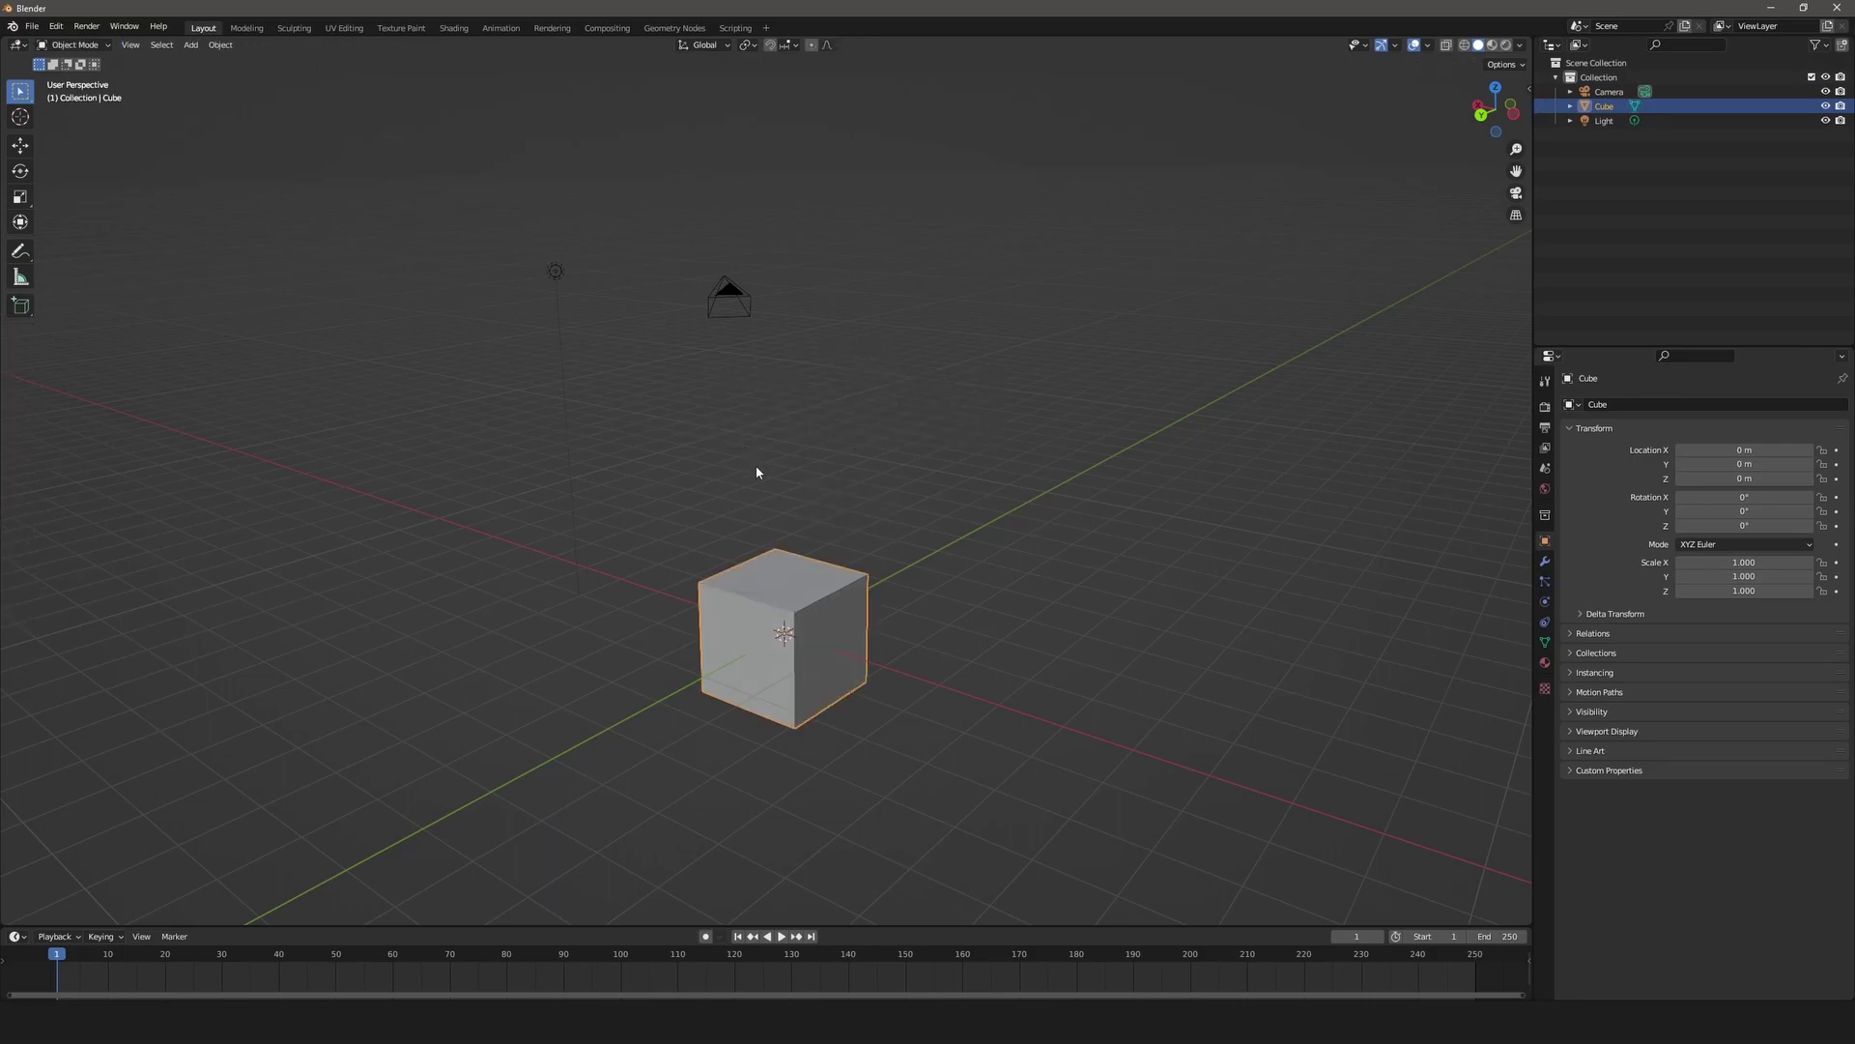
{"action": "key", "text": "Delete"}
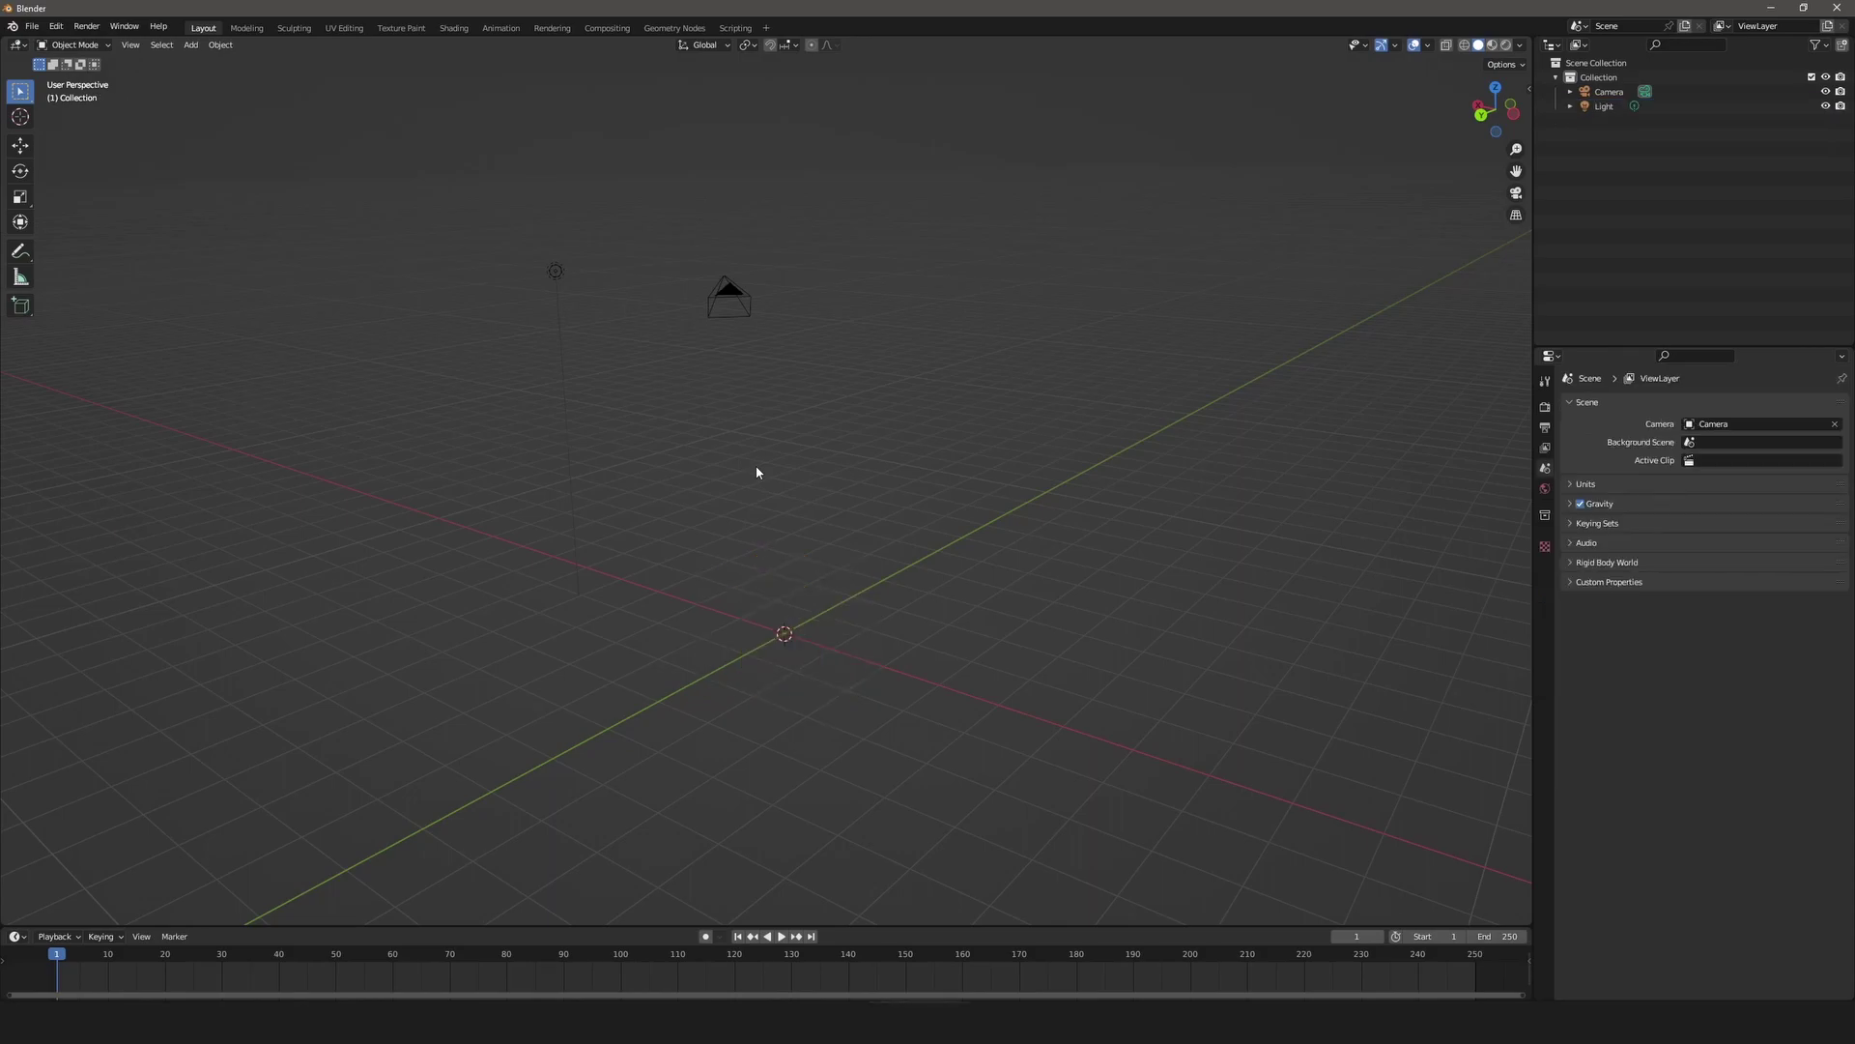
Add a UV sphere at the origin and scale it up uniformly to about 3.12.
{"action": "key", "text": "shift+a"}
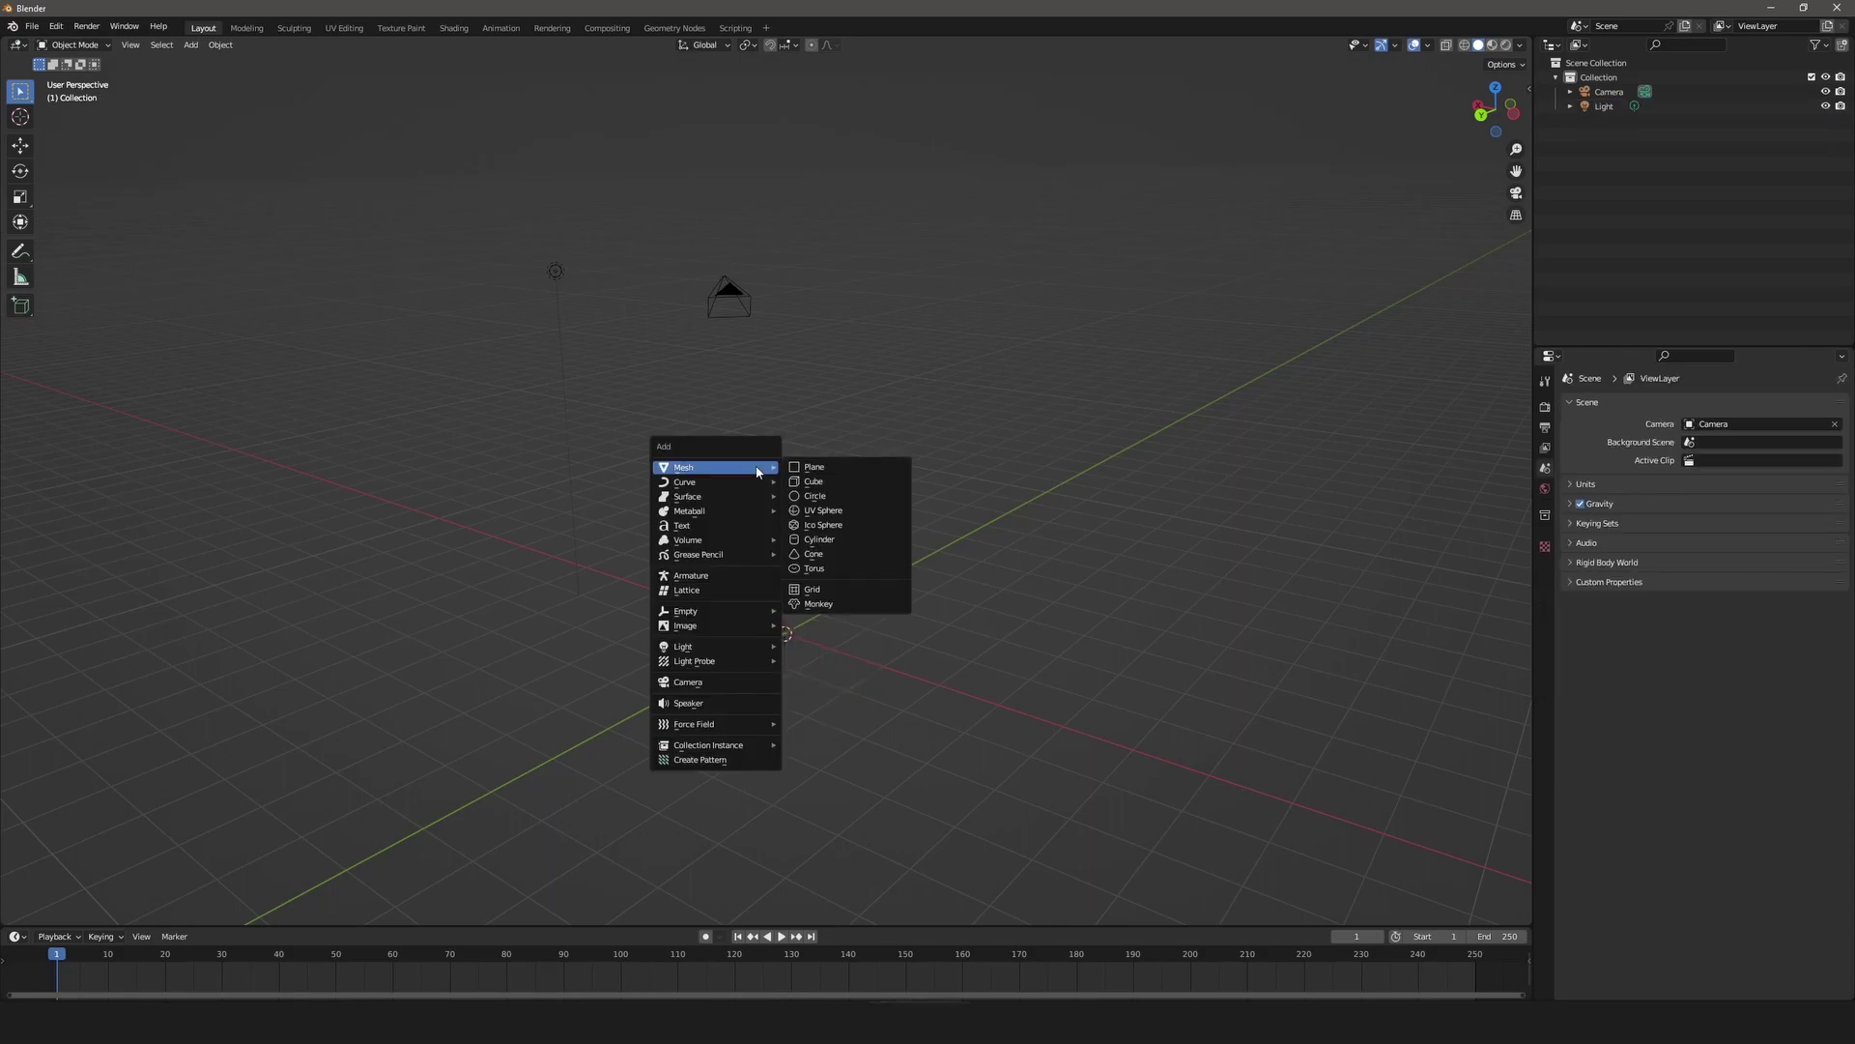
{"action": "left_click", "coordinate": [837, 511]}
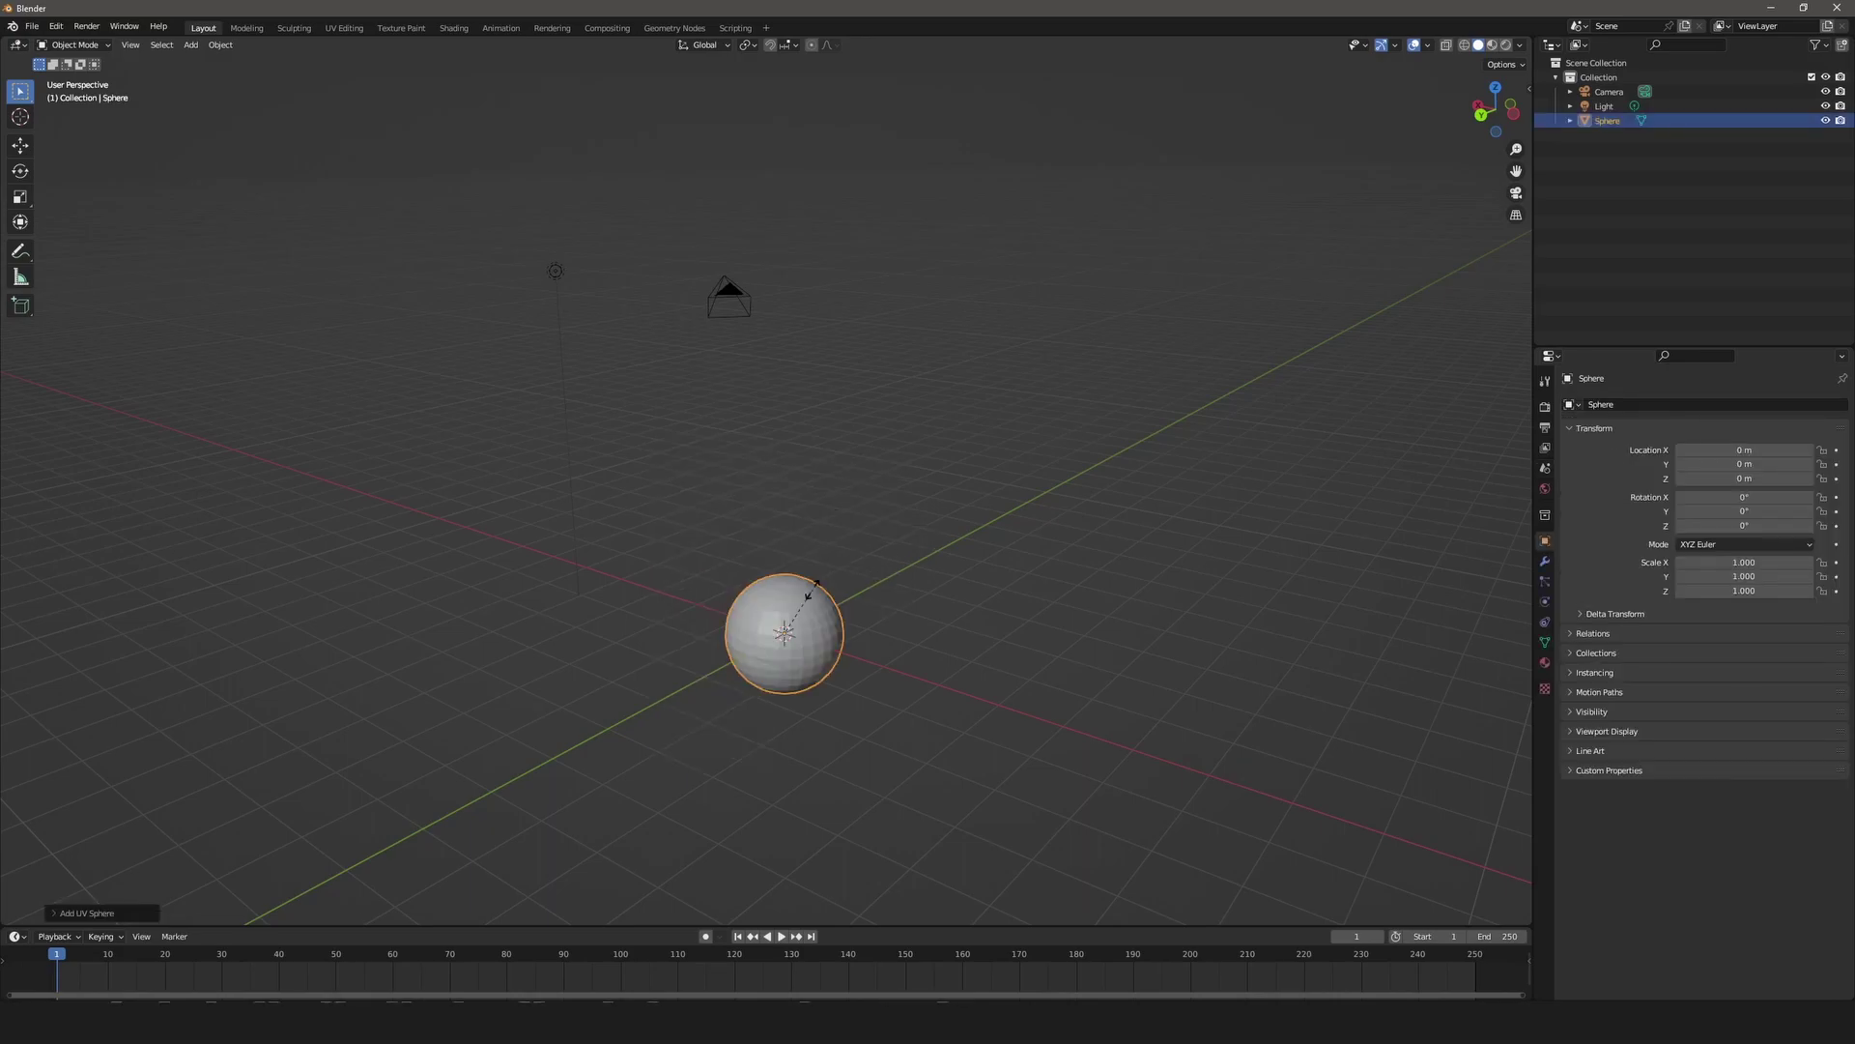
{"action": "key", "text": "s"}
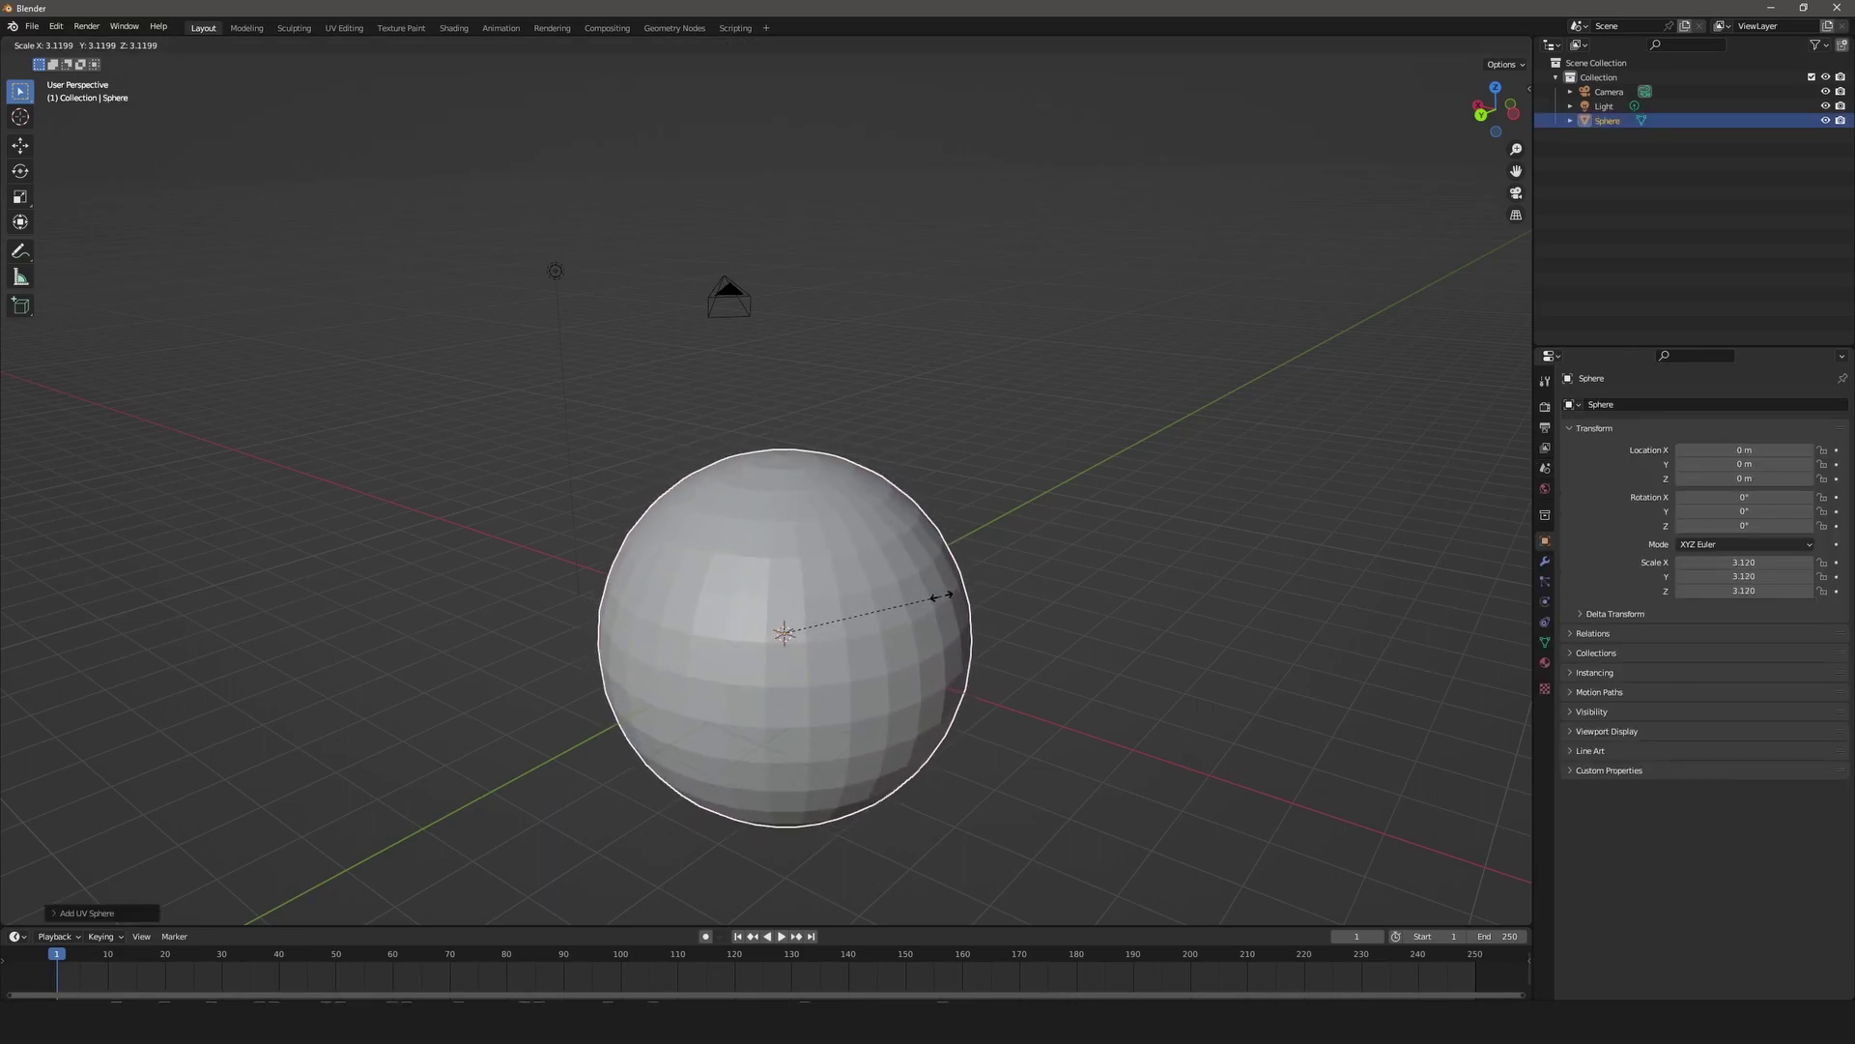
{"action": "left_click", "coordinate": [944, 601]}
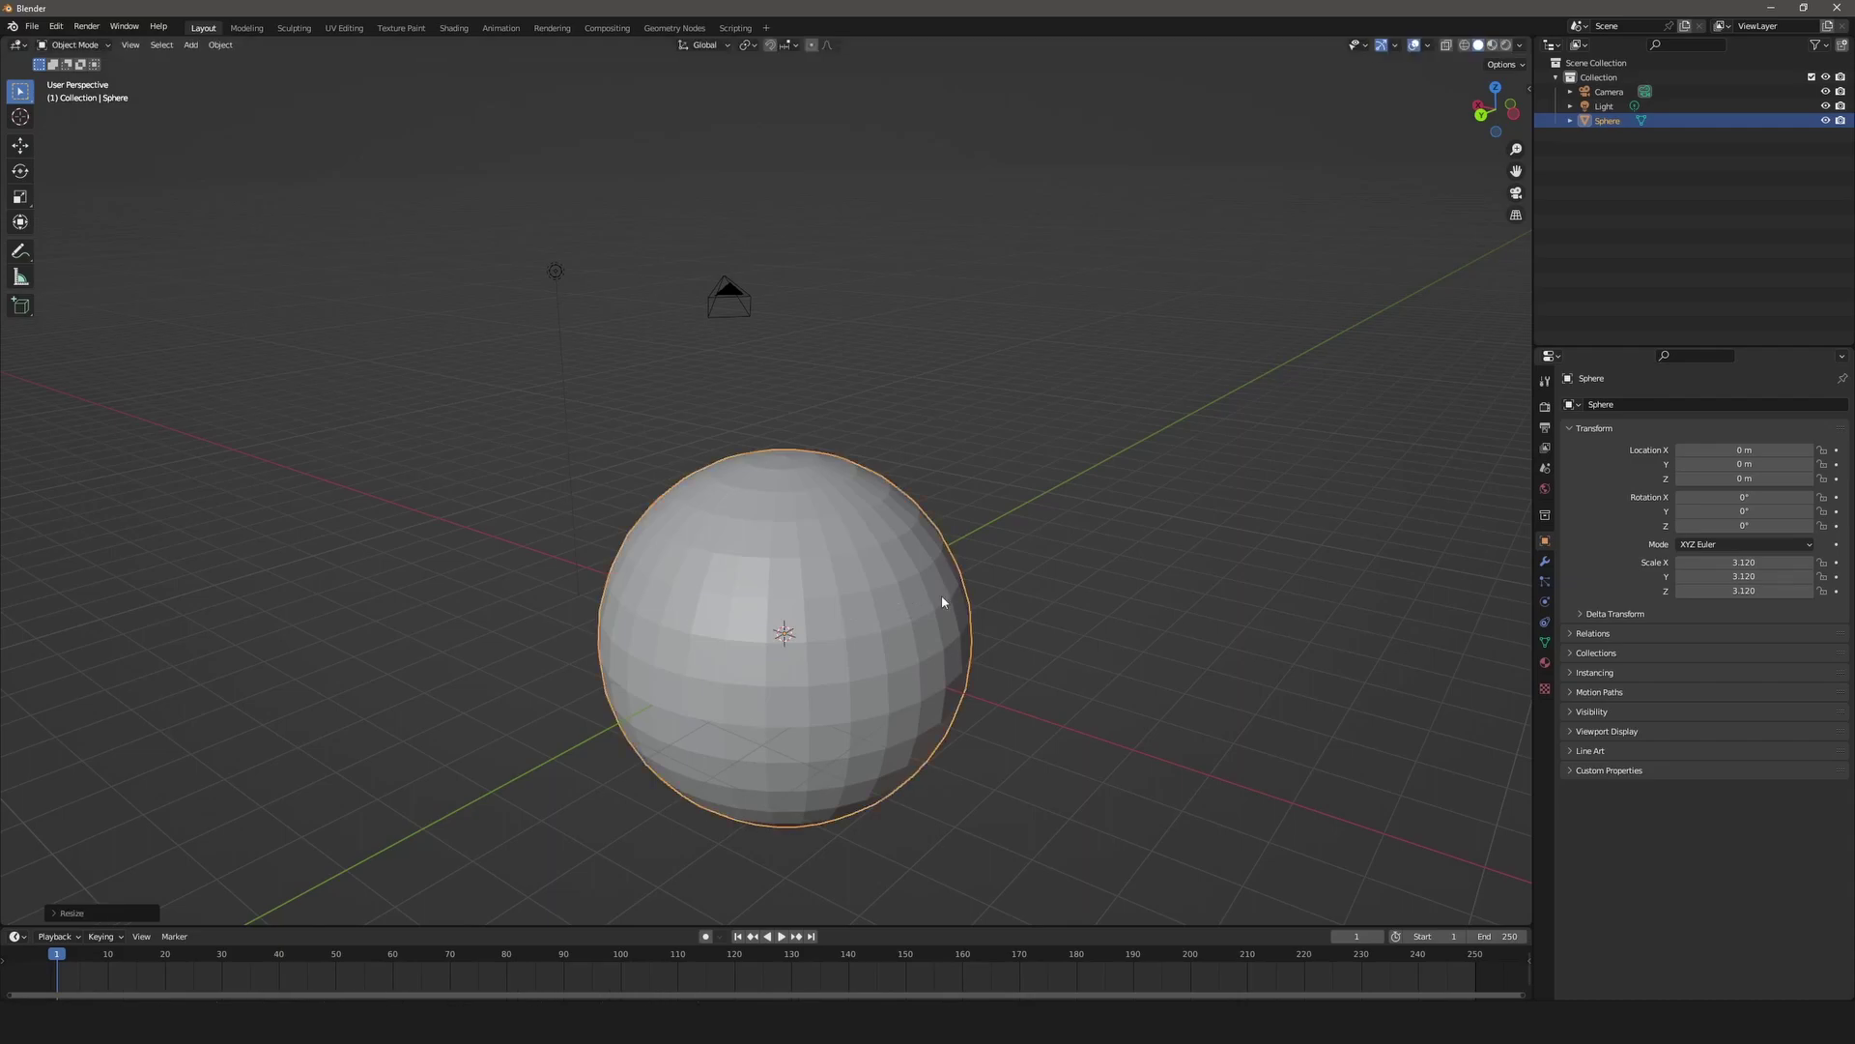
Enter Edit Mode on the sphere and subdivide its whole mesh once.
{"action": "key", "text": "Tab"}
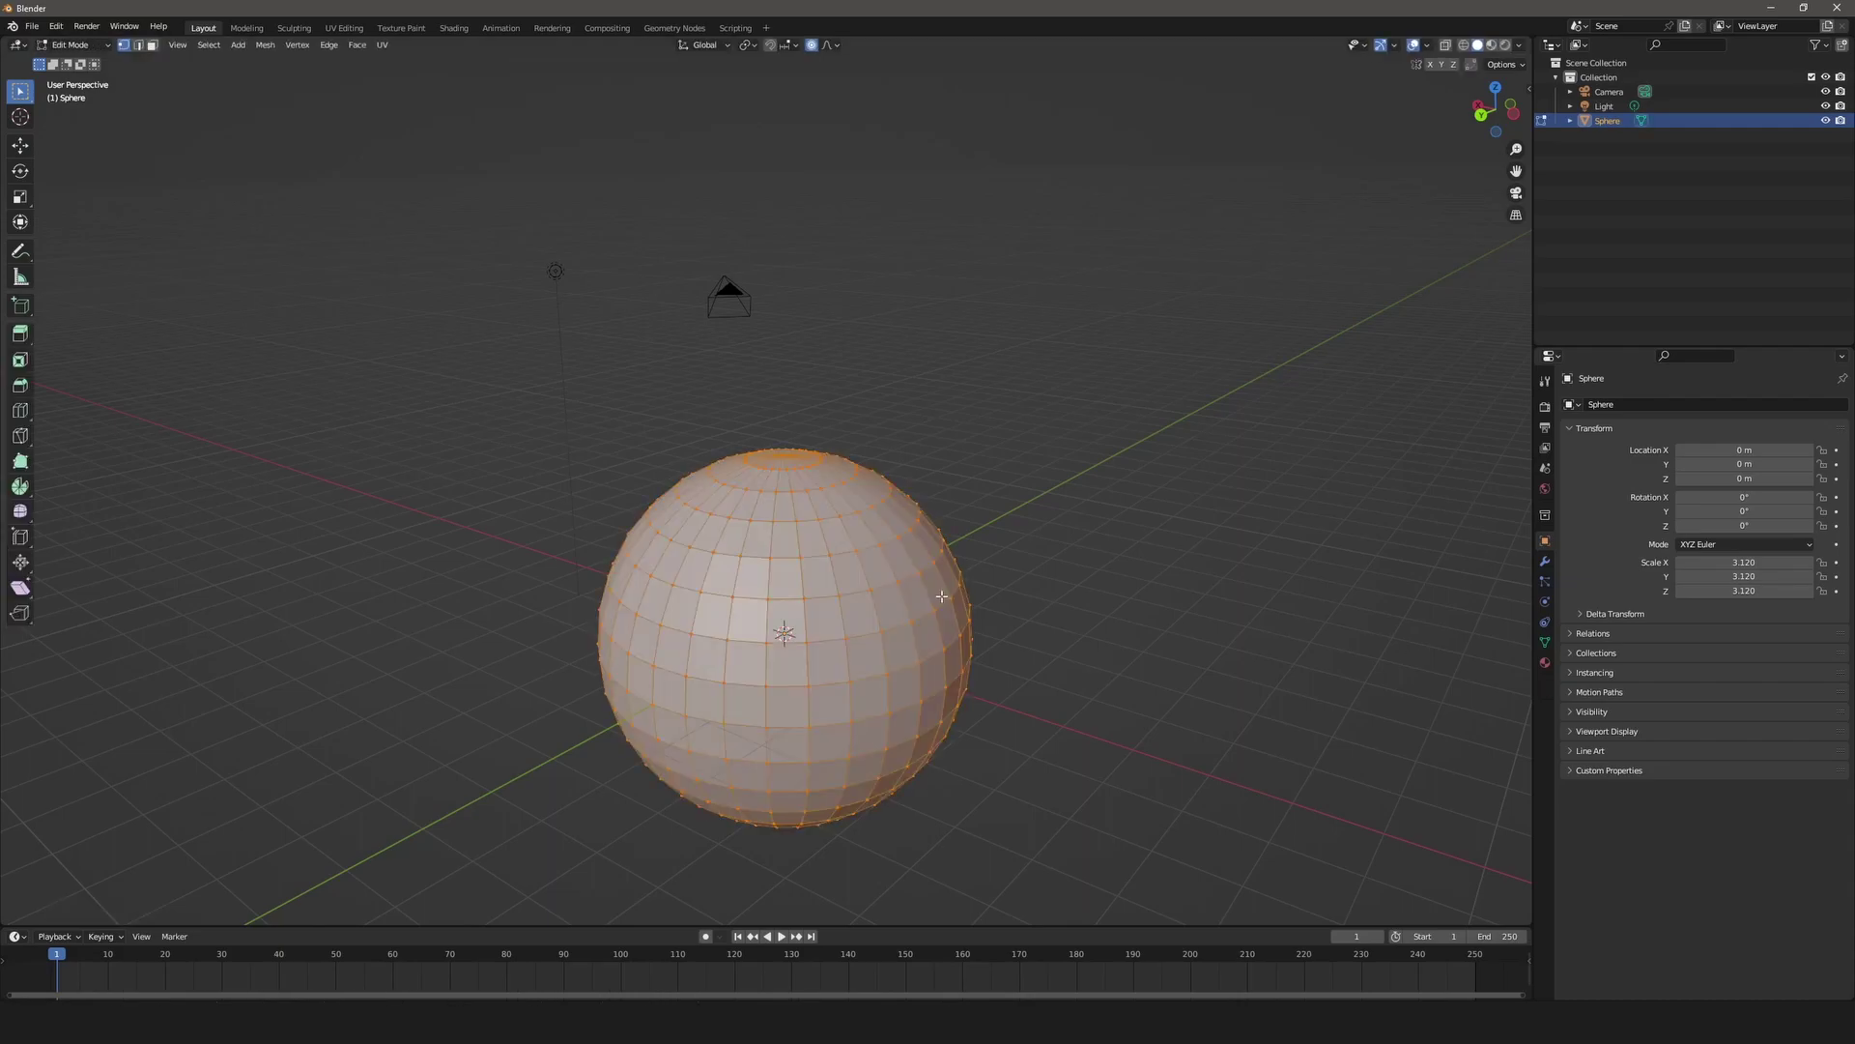
{"action": "right_click", "coordinate": [946, 560]}
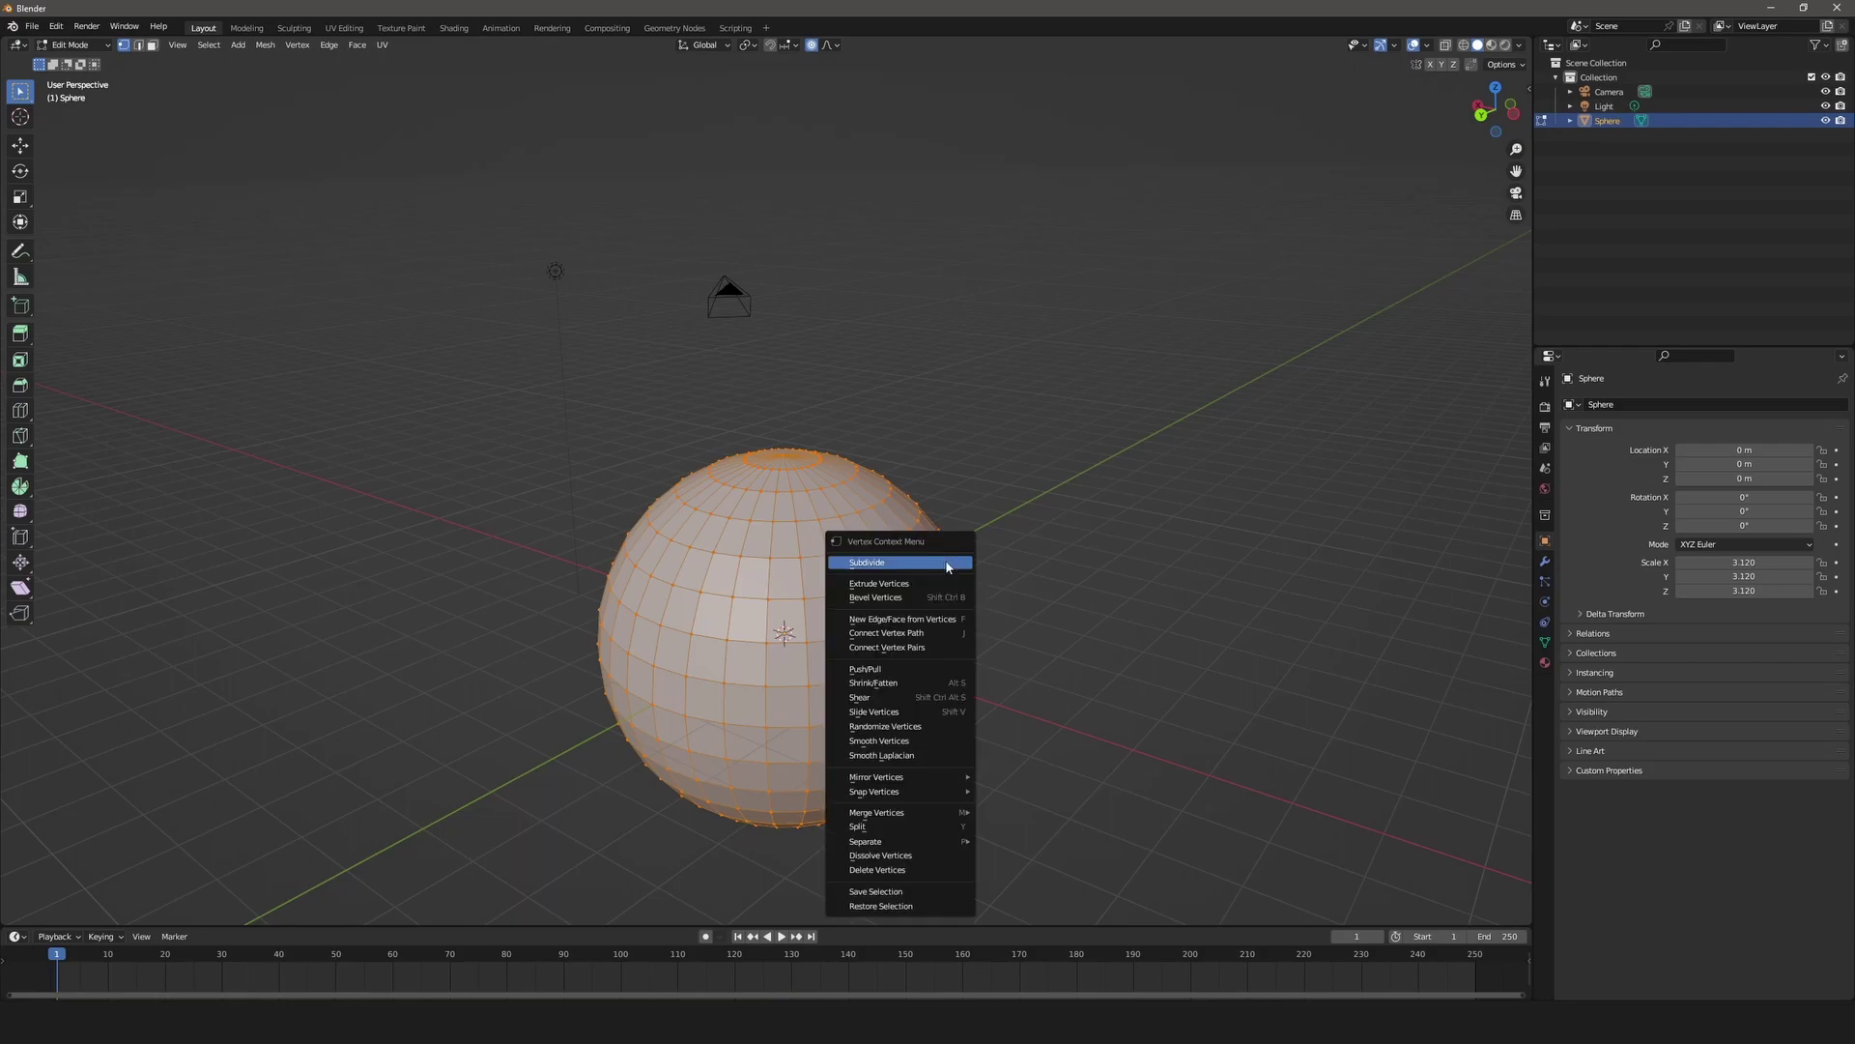
{"action": "left_click", "coordinate": [948, 567]}
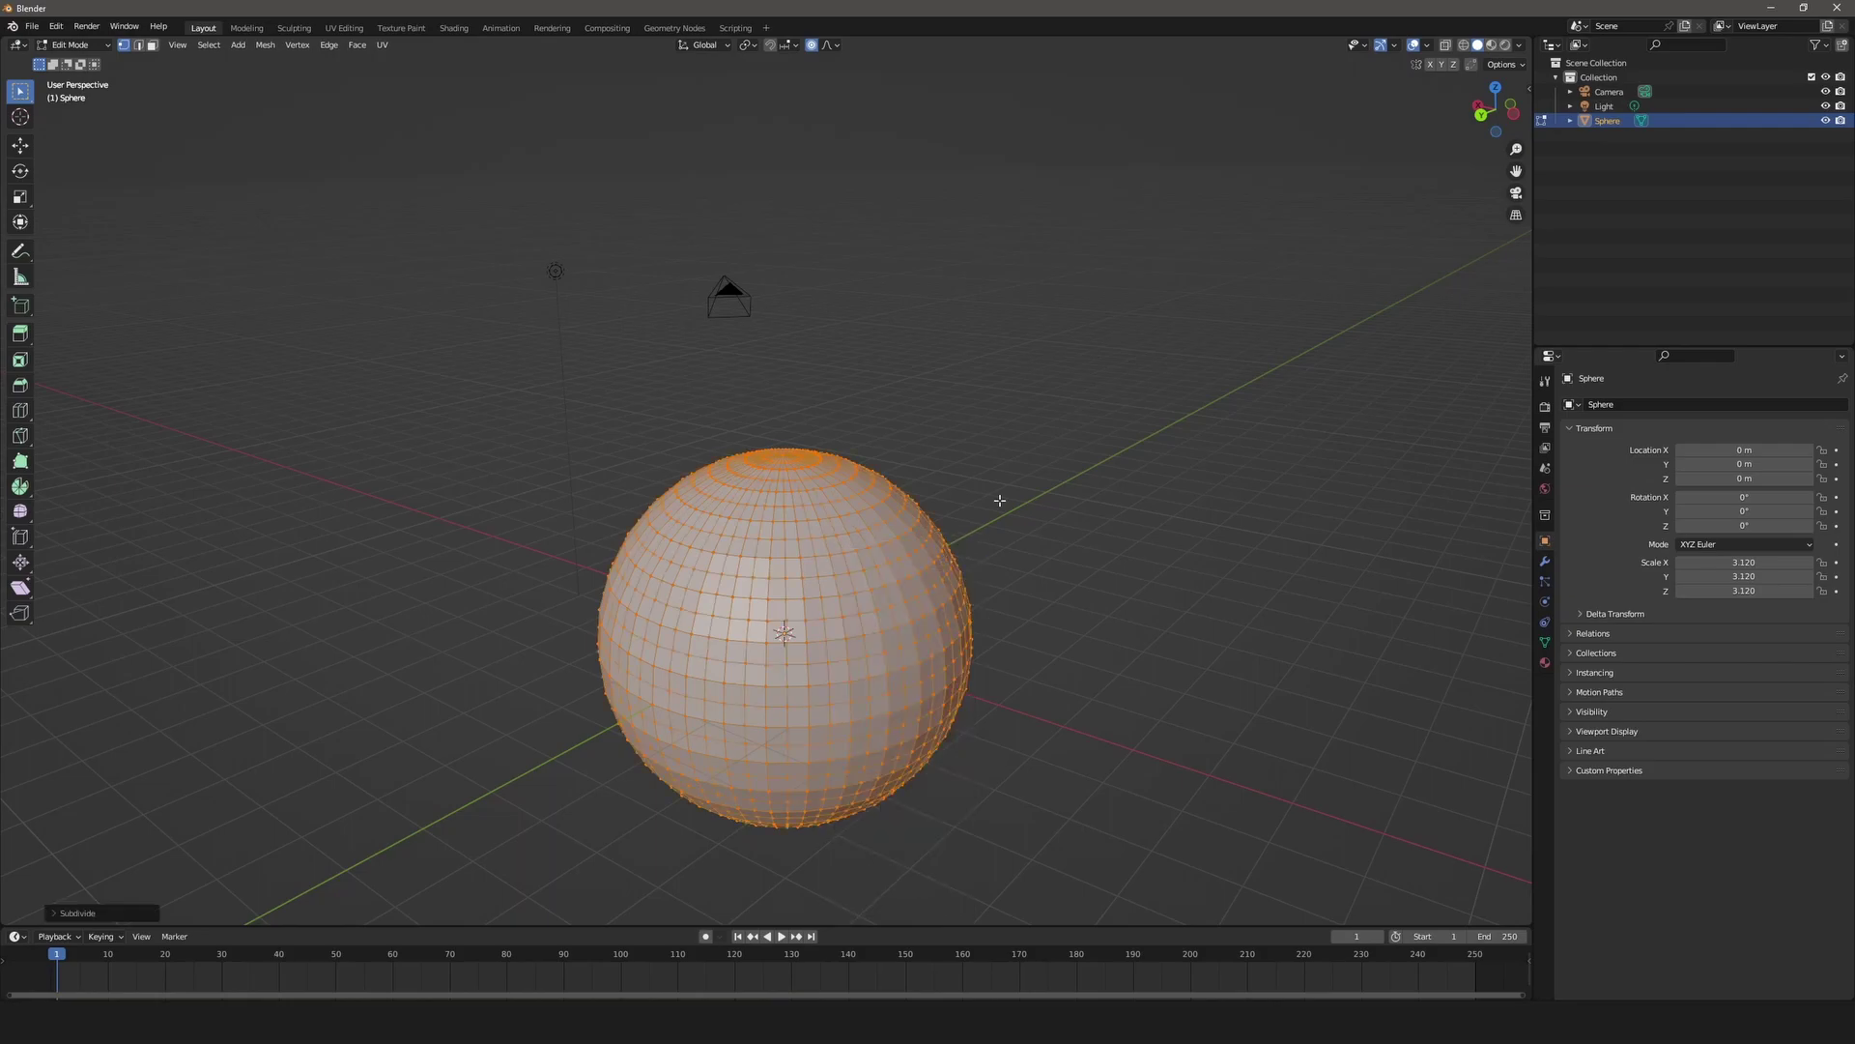
Select the vertex at the sphere's top pole and set the proportional editing falloff to Smooth.
{"action": "scroll", "coordinate": [807, 435], "scroll_direction": "up", "scroll_amount": 3}
{"action": "middle_click_drag", "start_coordinate": [807, 435], "coordinate": [789, 462]}
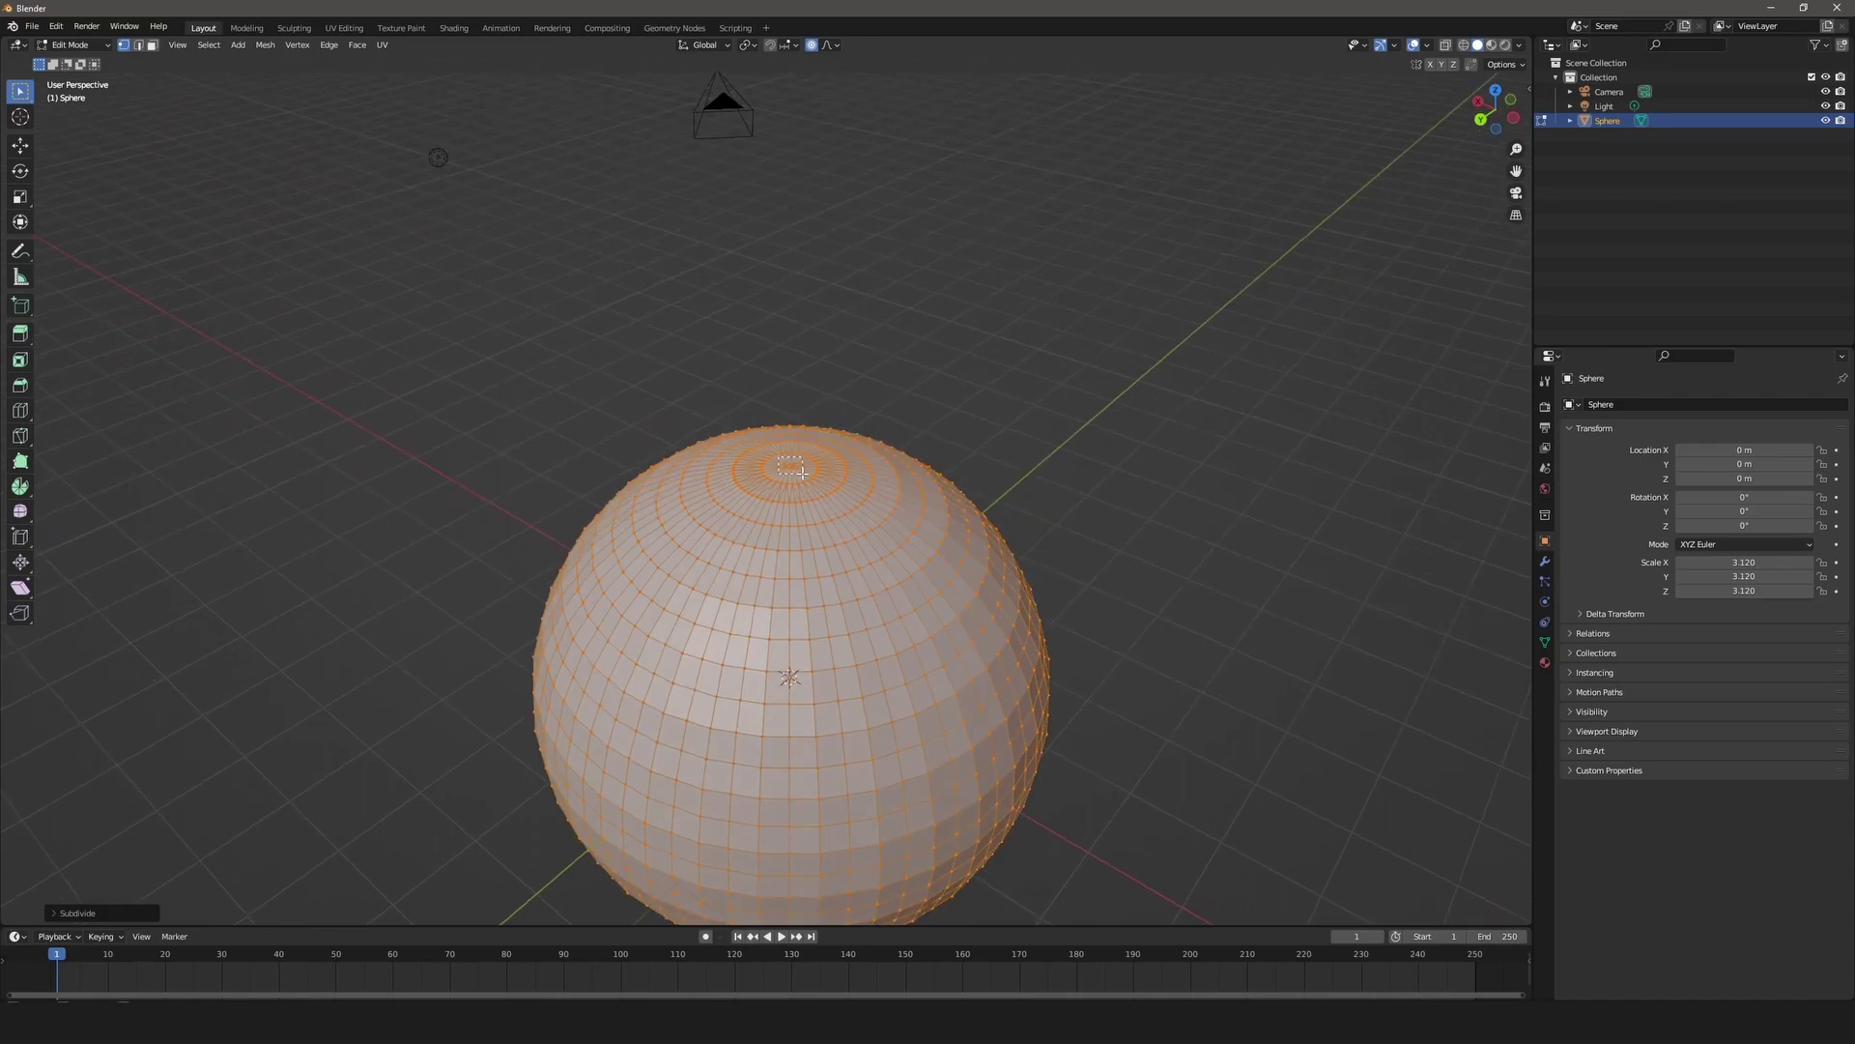
{"action": "left_click", "coordinate": [803, 474]}
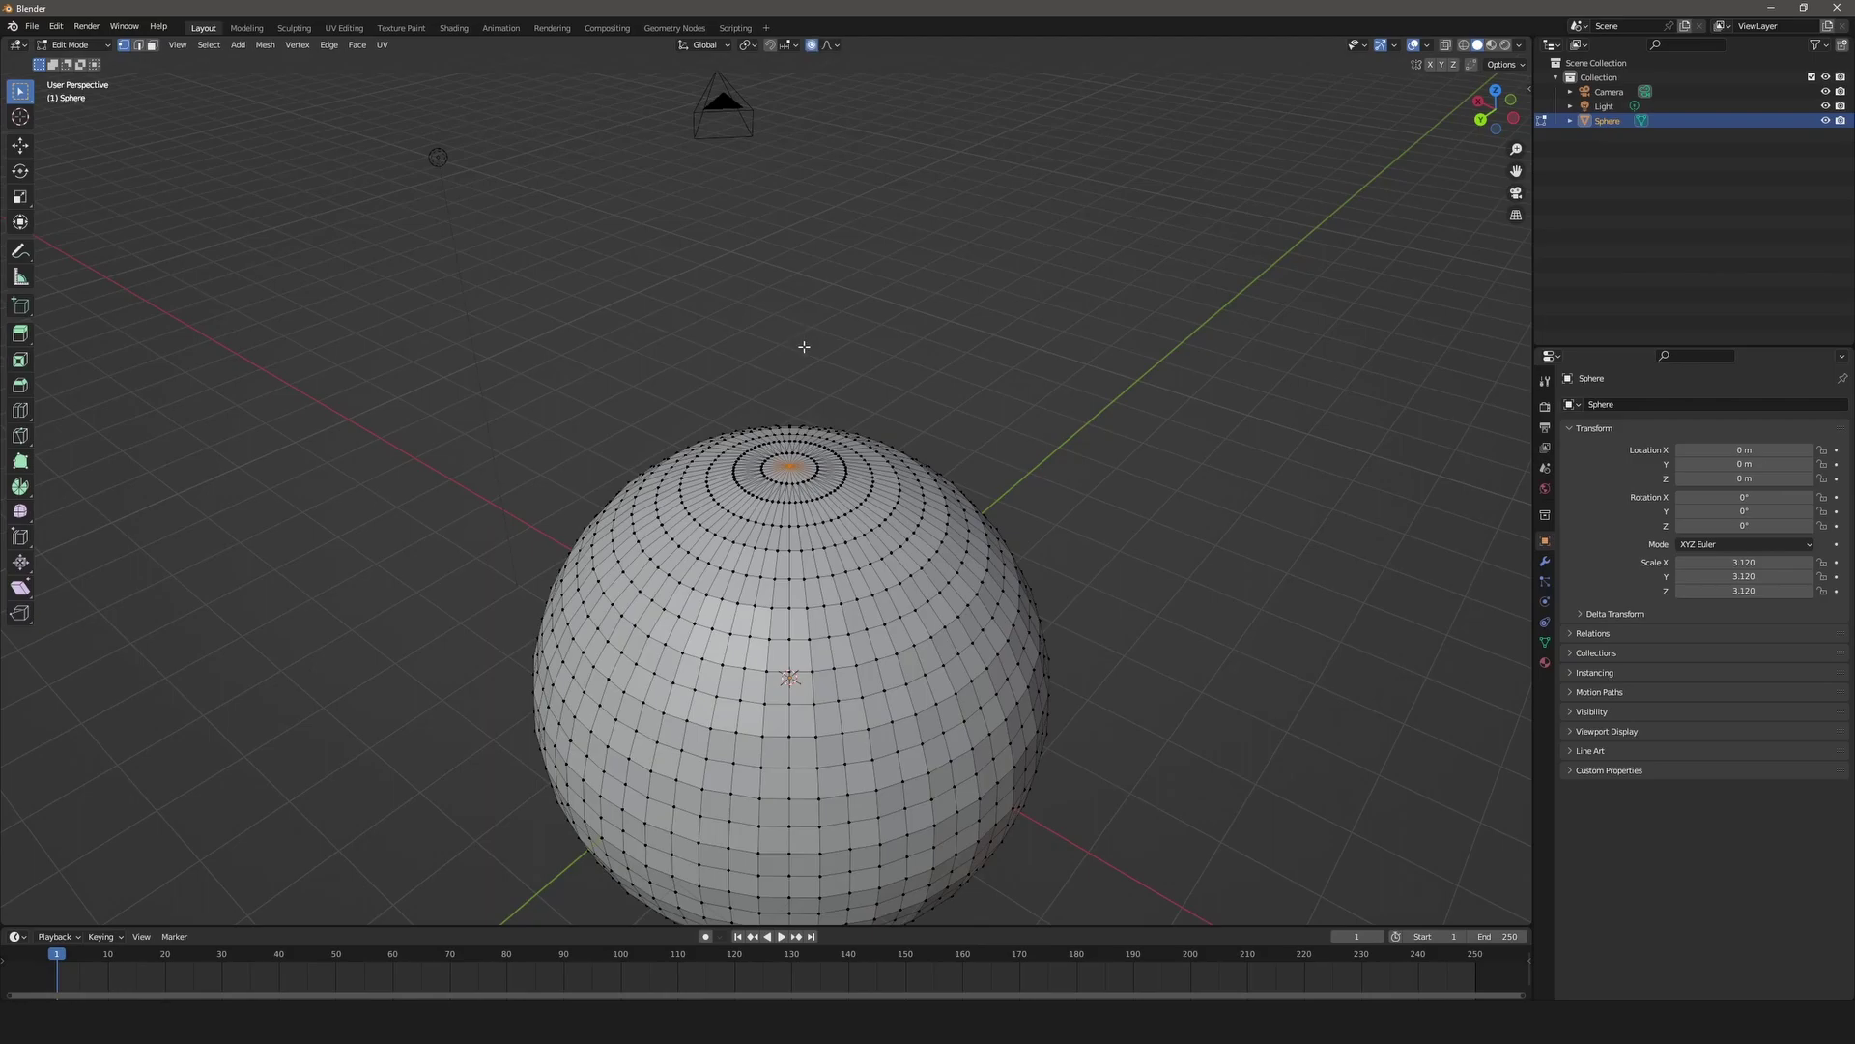
{"action": "key", "text": "shift+o"}
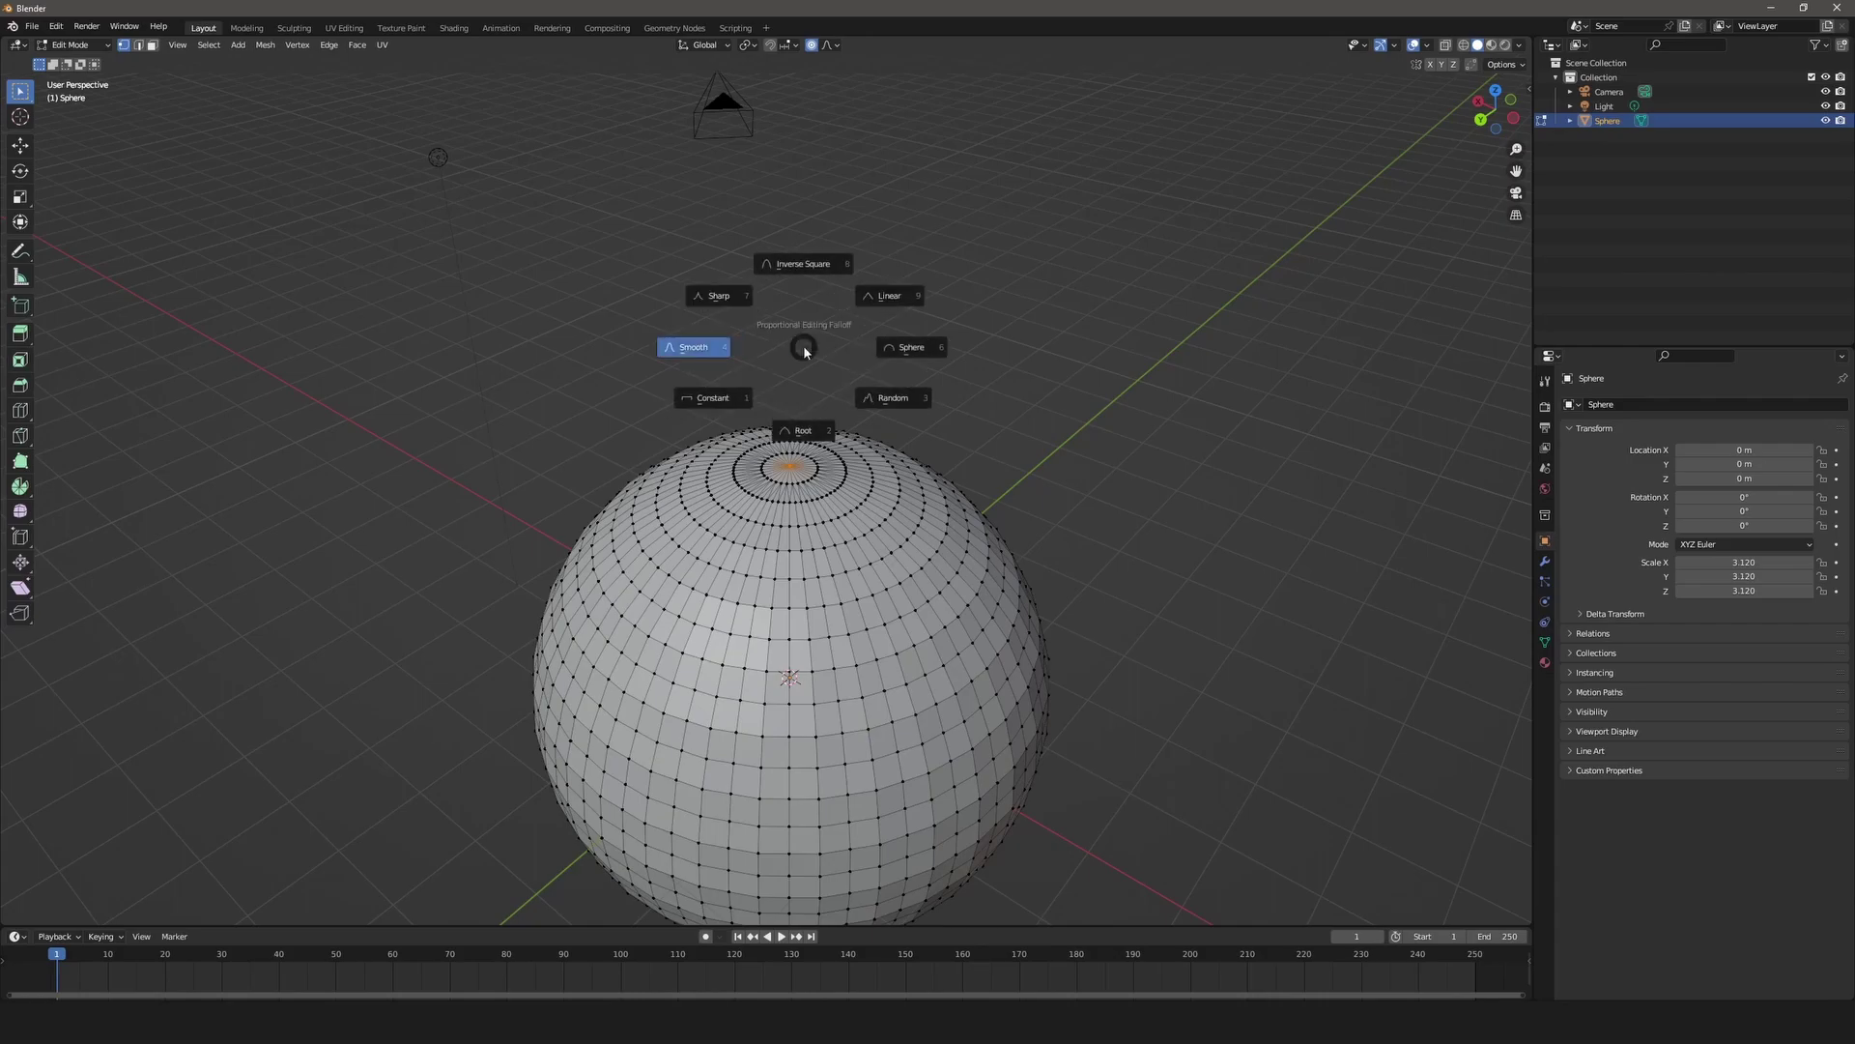
{"action": "left_click", "coordinate": [698, 349]}
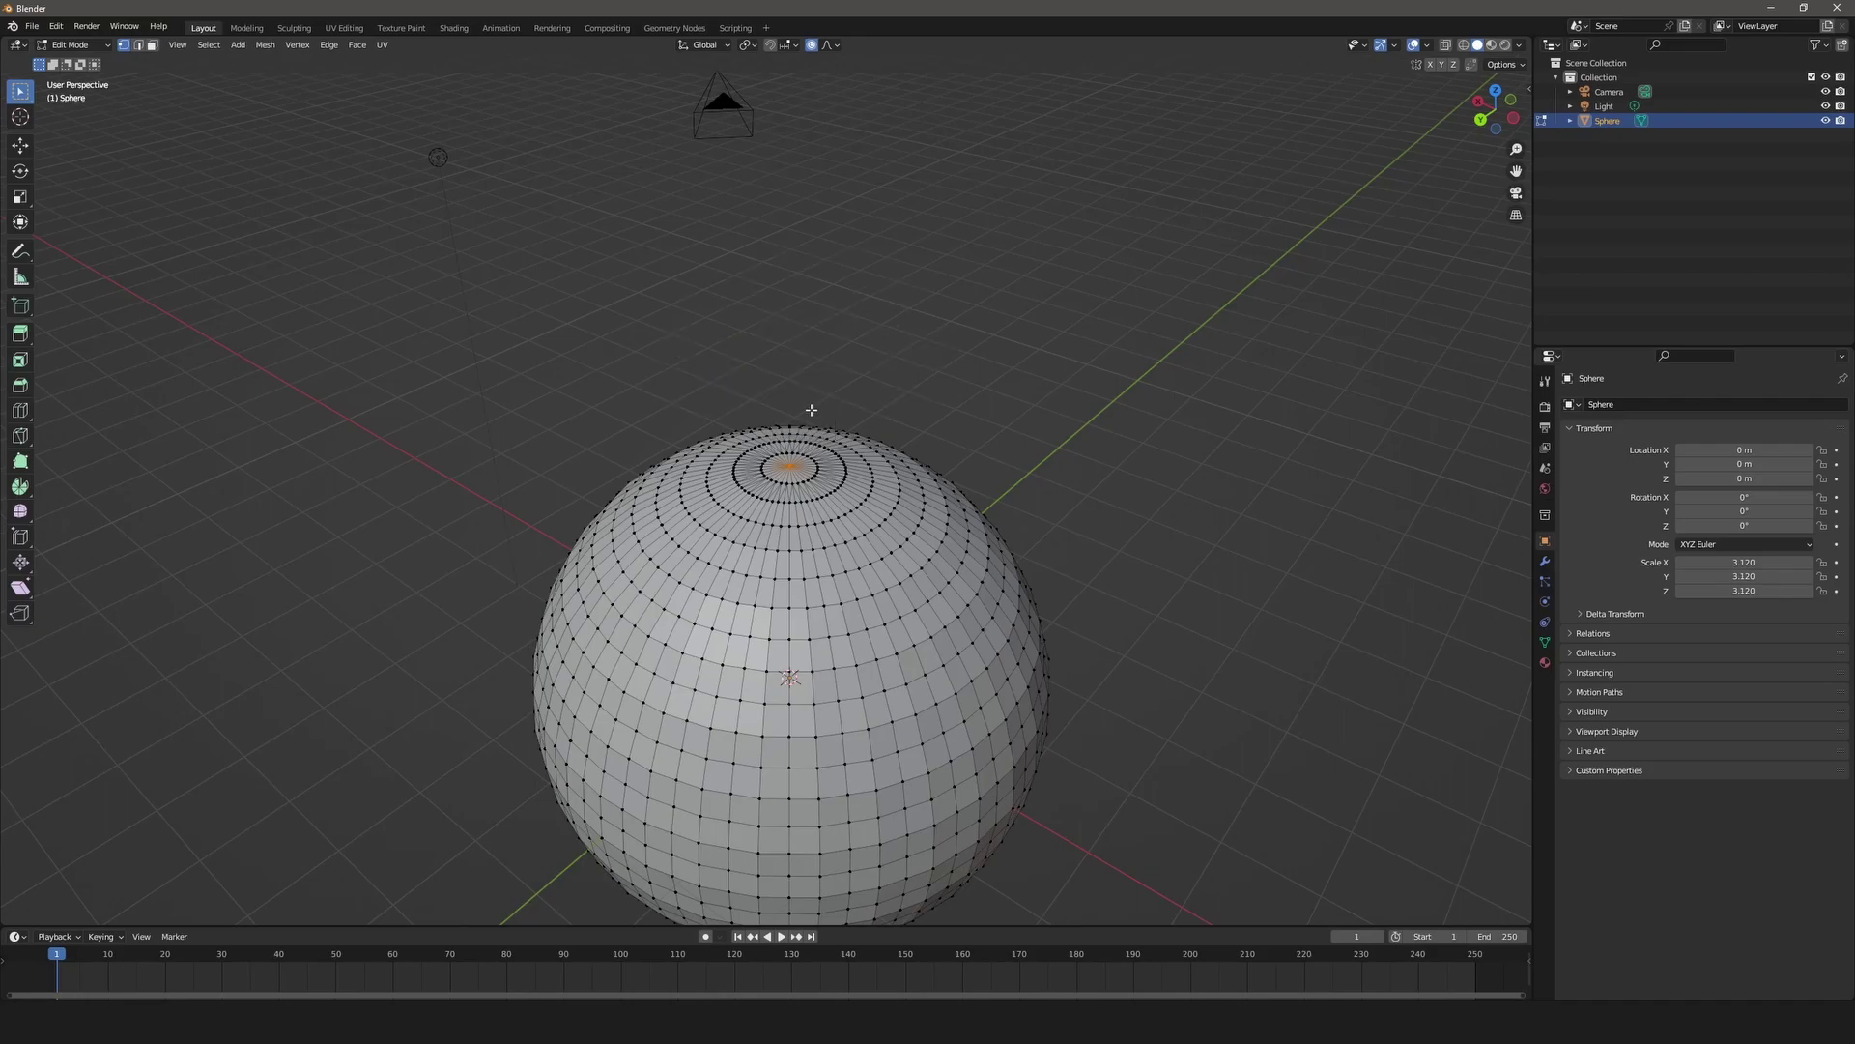
Pull the sphere's top upward by about 4 m with proportional editing, stretching the mesh into an egg shape.
{"action": "key", "text": "g"}
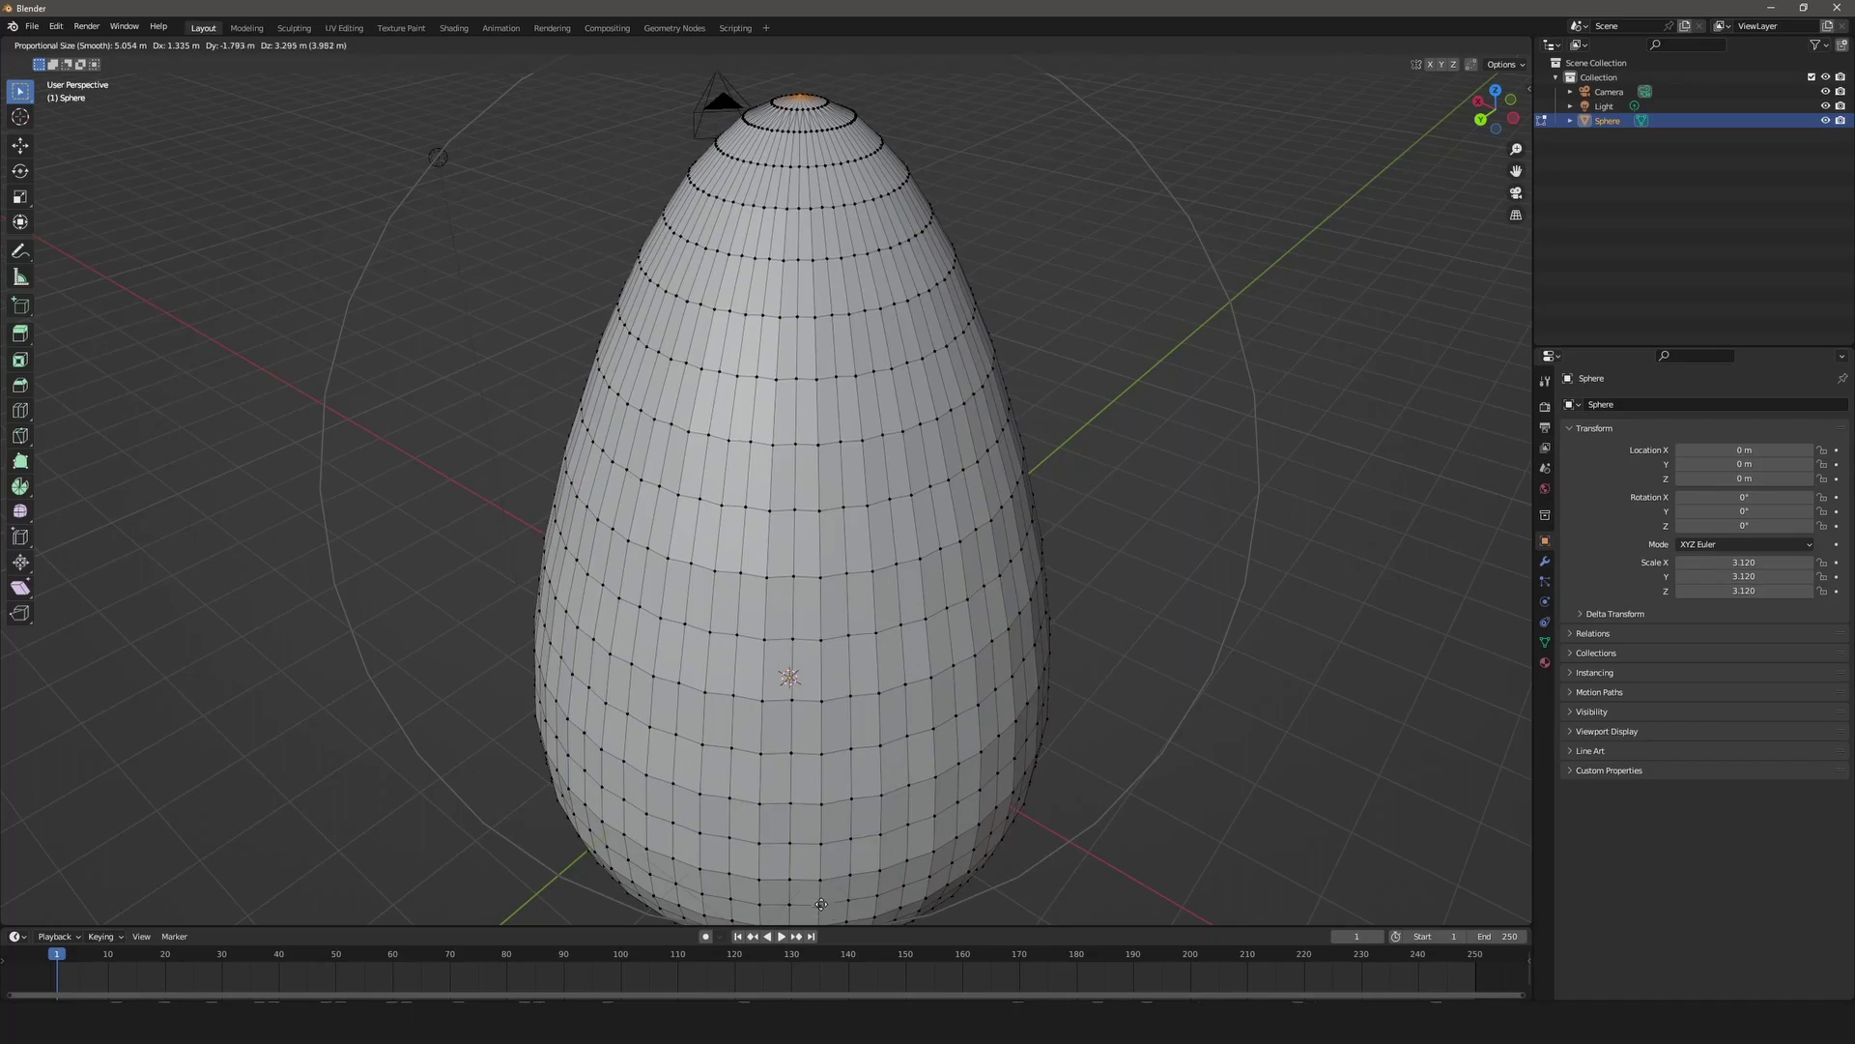
{"action": "left_click", "coordinate": [821, 880]}
{"action": "scroll", "coordinate": [907, 628], "scroll_direction": "down", "scroll_amount": 3}
{"action": "middle_click_drag", "start_coordinate": [907, 628], "coordinate": [1048, 607]}
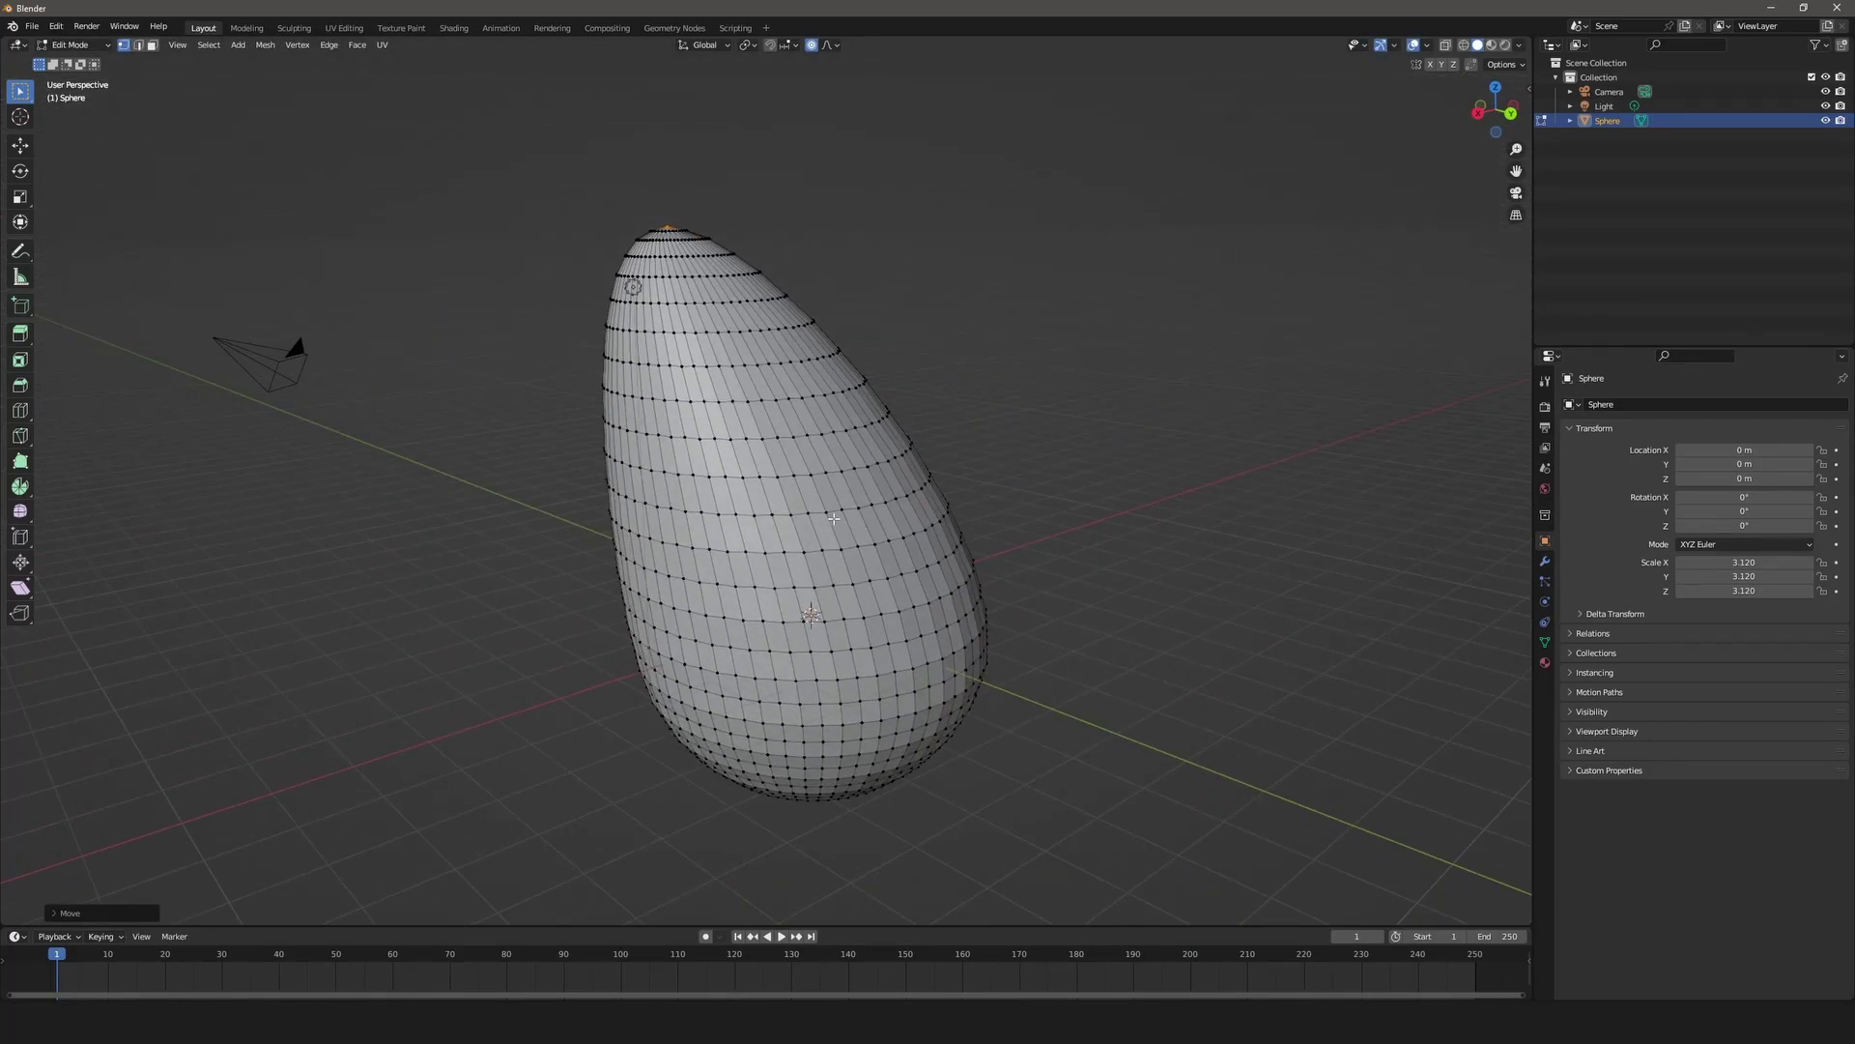
Bend the stretched tip sideways with a second proportional move and turn proportional editing off.
{"action": "key", "text": "g"}
{"action": "left_click", "coordinate": [962, 413]}
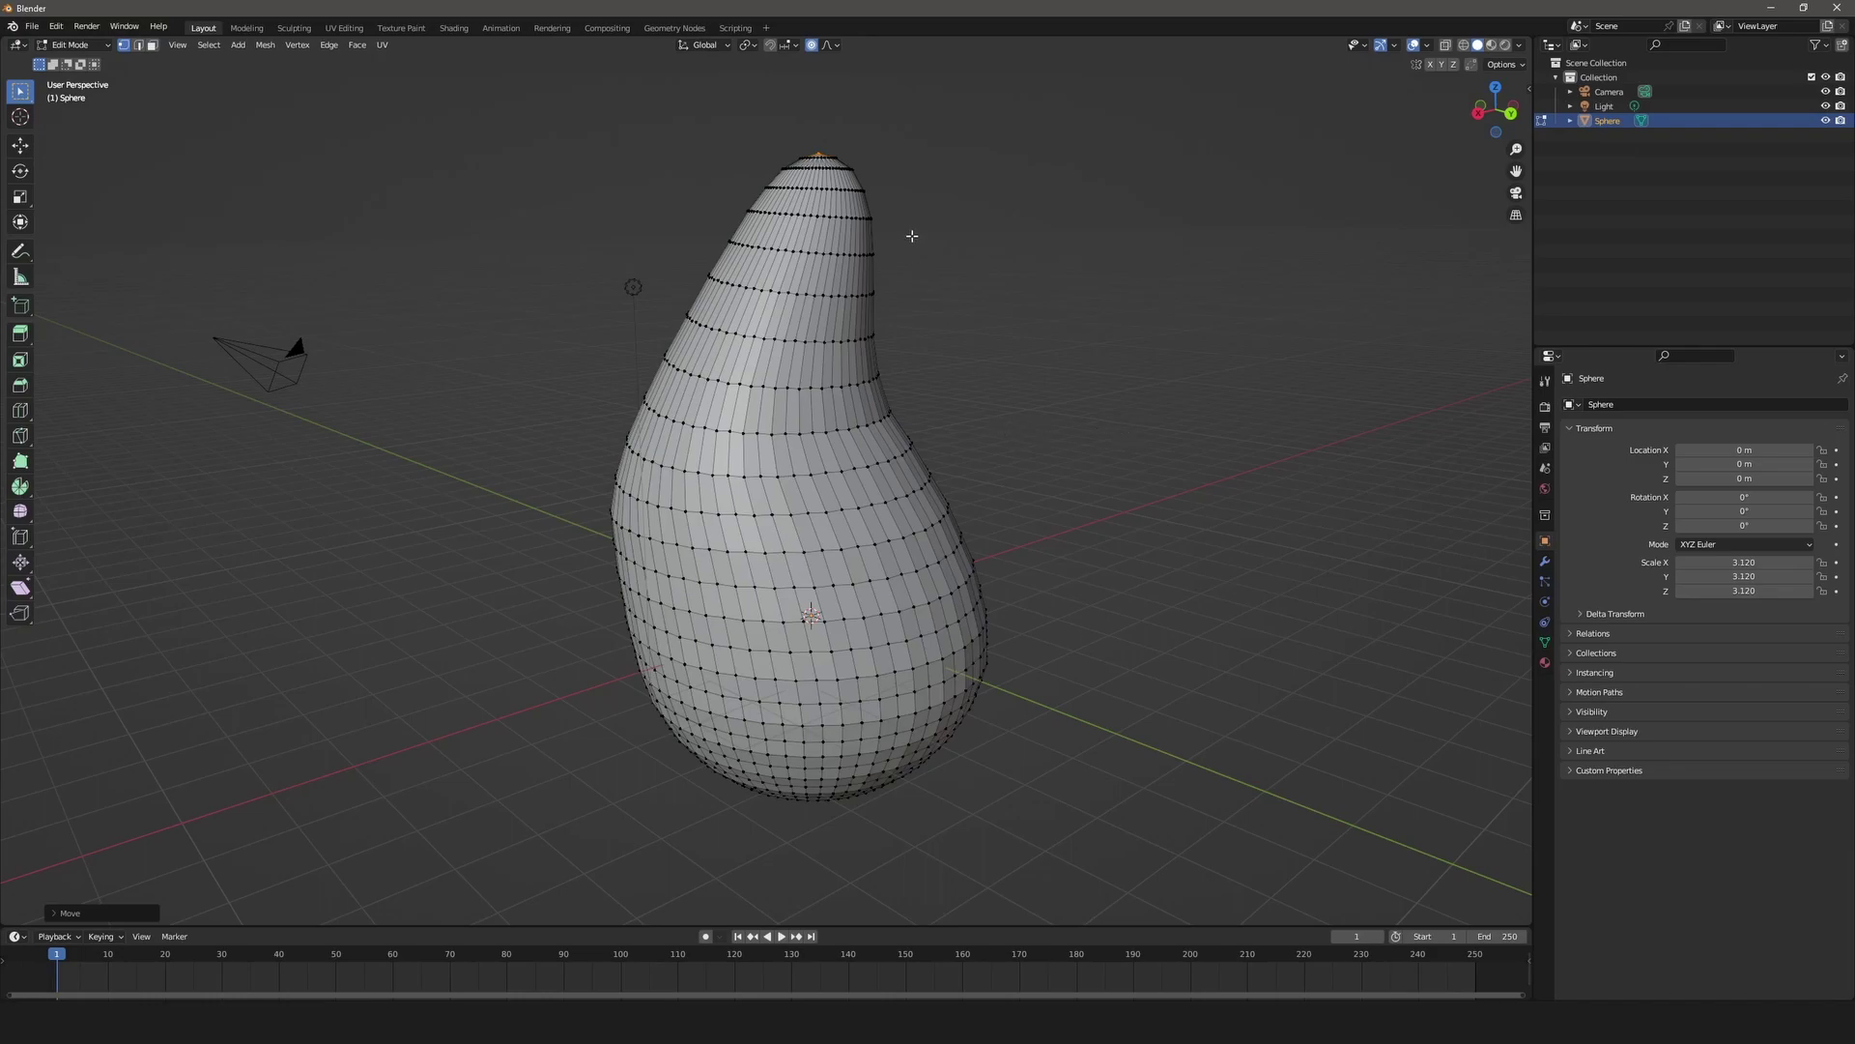
{"action": "key", "text": "o"}
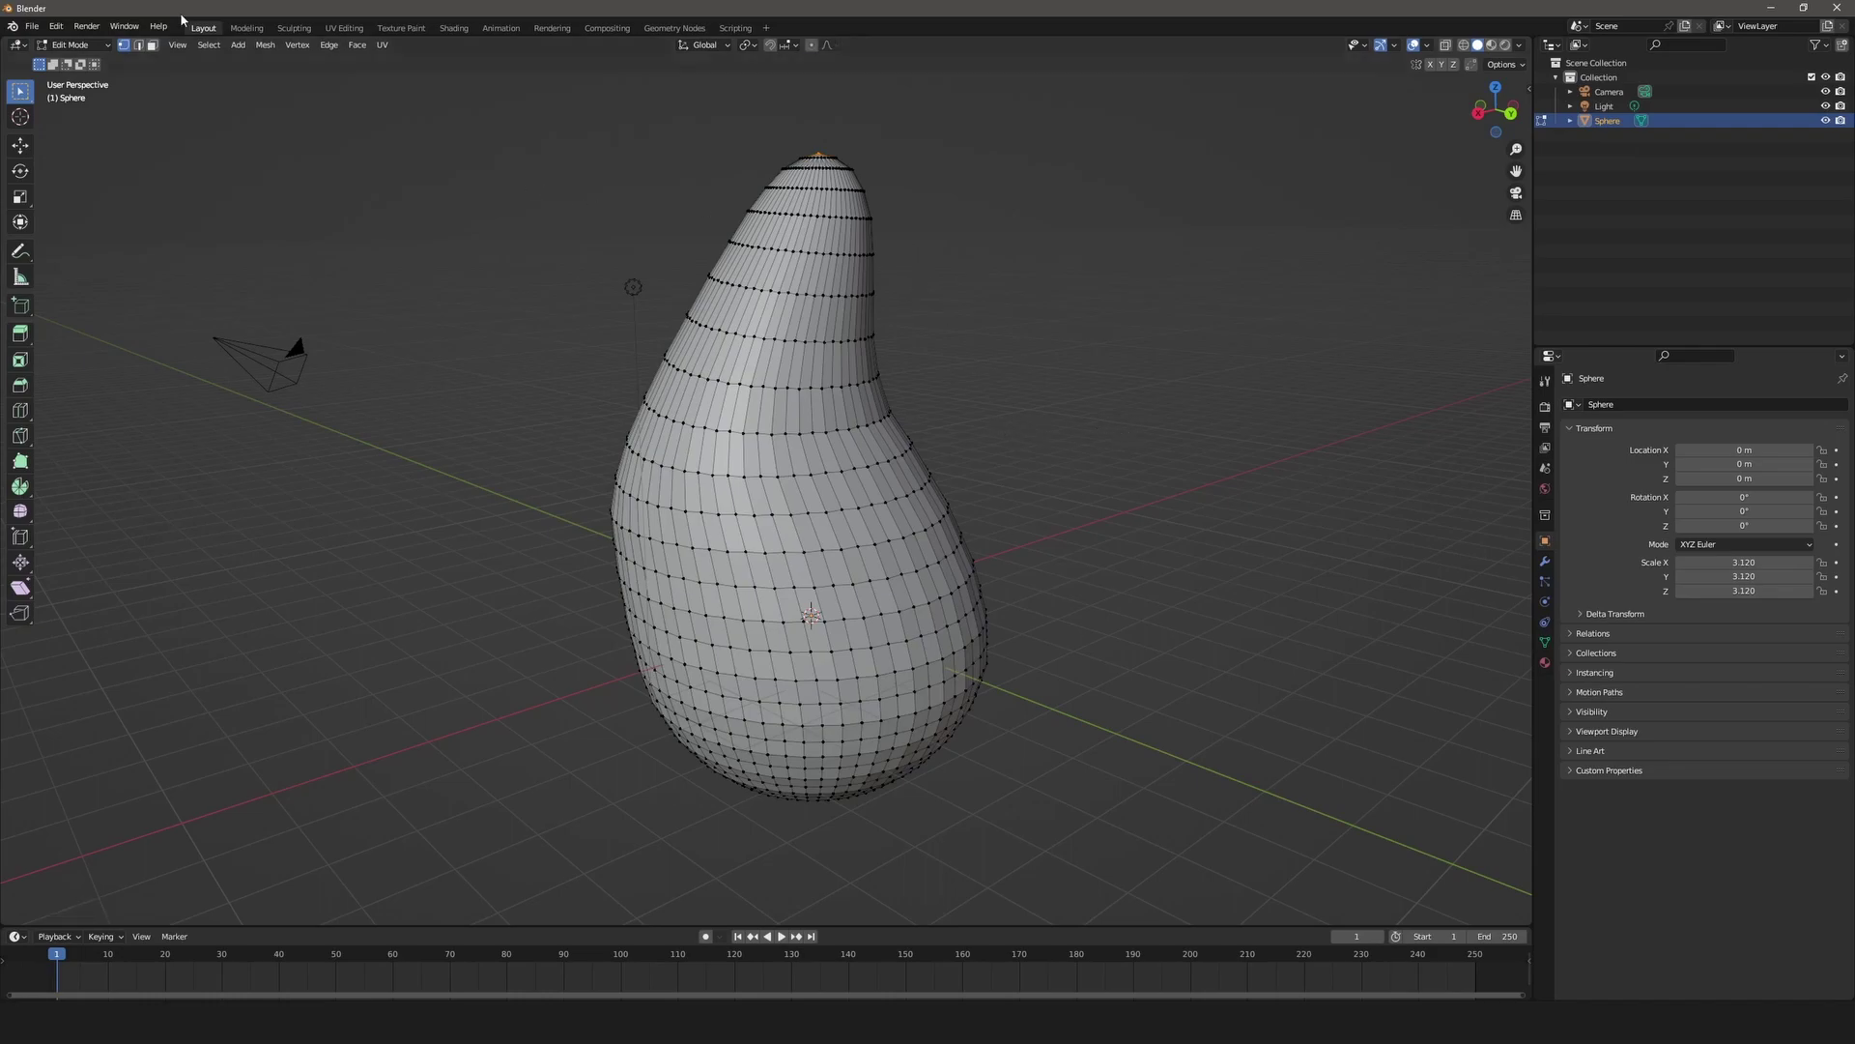
{"action": "key", "text": "Tab"}
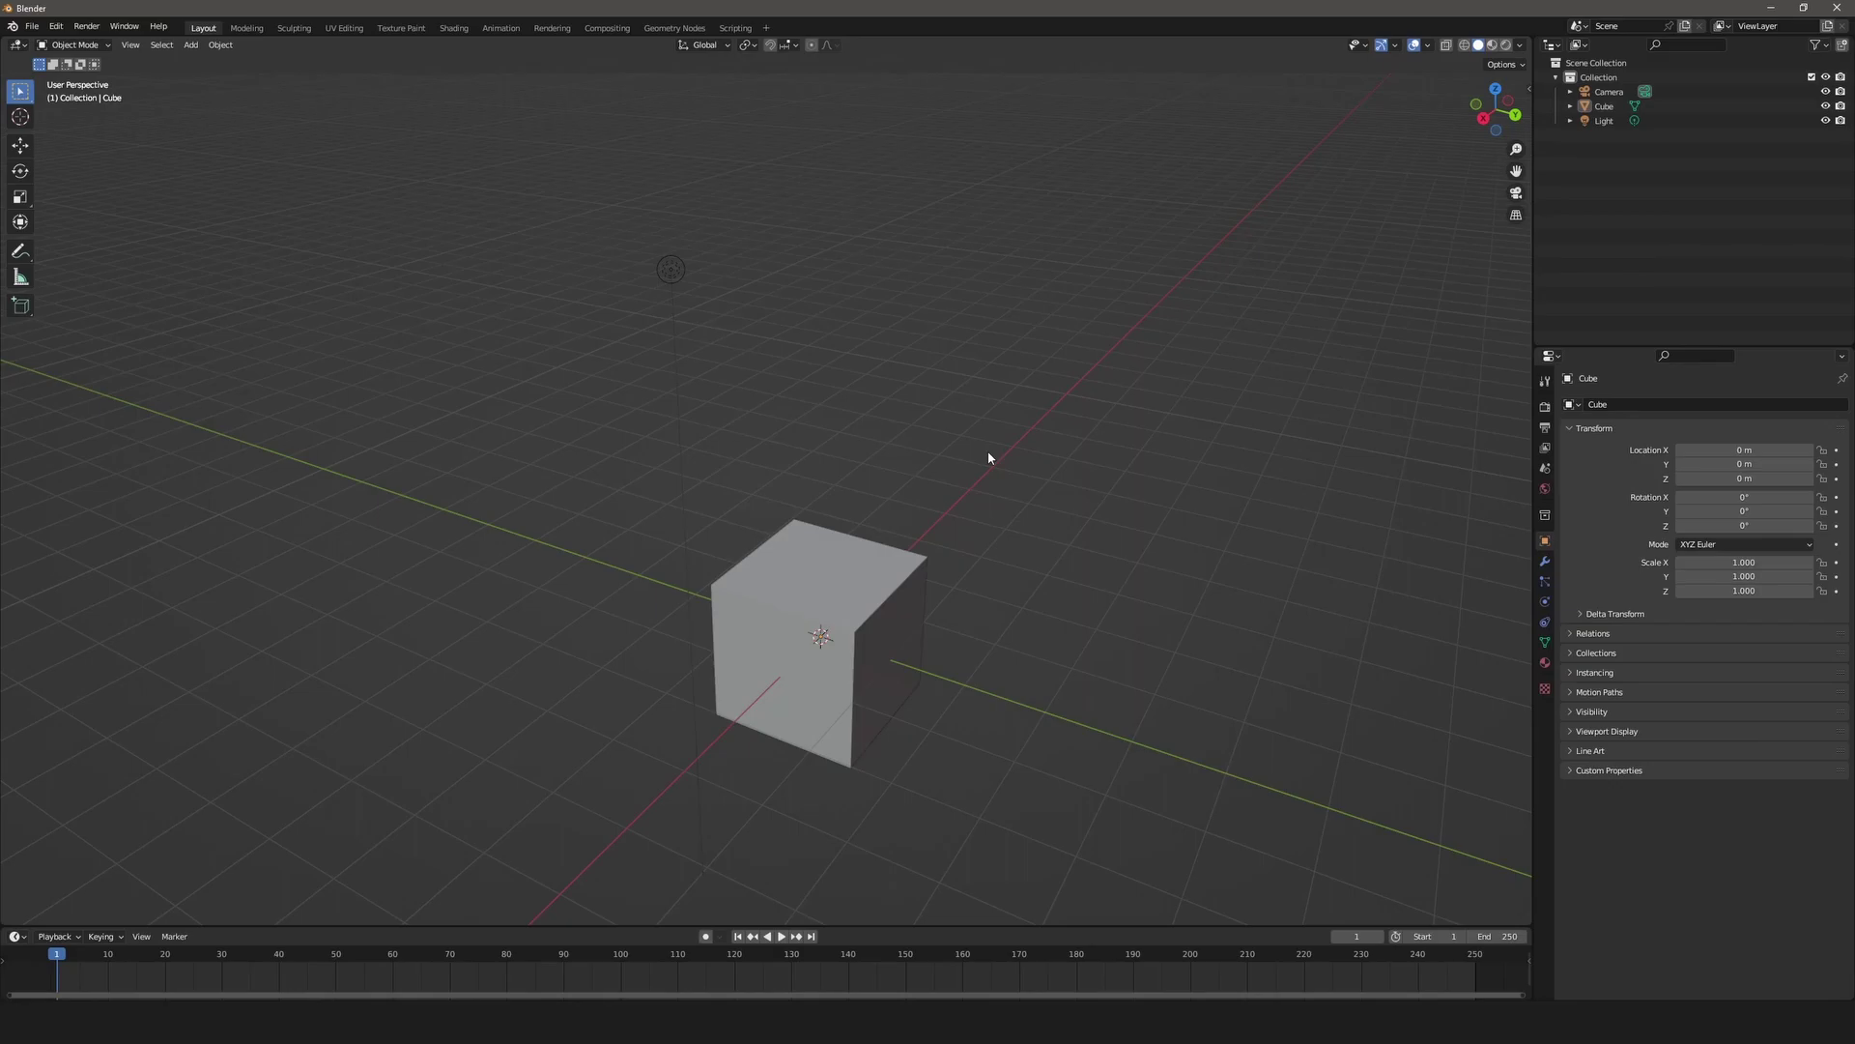
Turn snapping on and check the available Snap To options.
{"action": "key", "text": "shift+Tab"}
{"action": "key", "text": "shift+Tab"}
{"action": "key", "text": "shift+Tab"}
{"action": "left_click", "coordinate": [795, 47]}
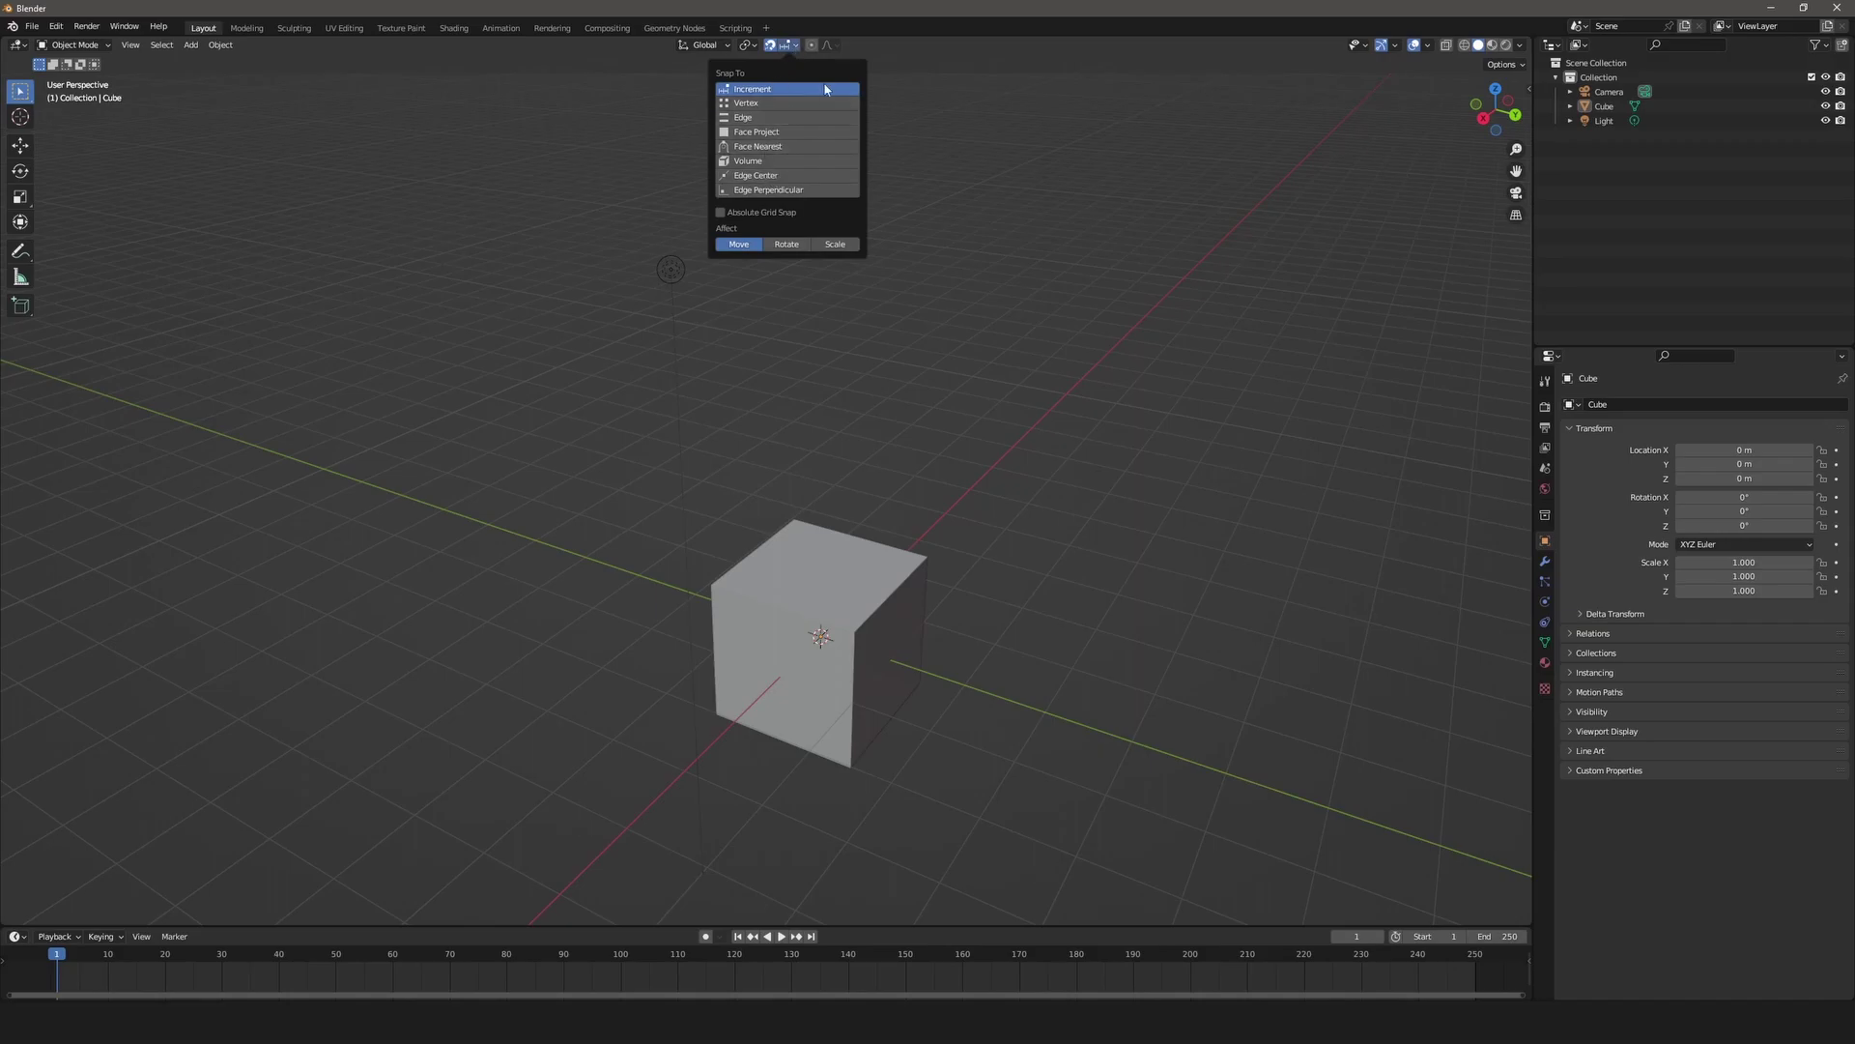
{"action": "left_click", "coordinate": [797, 51]}
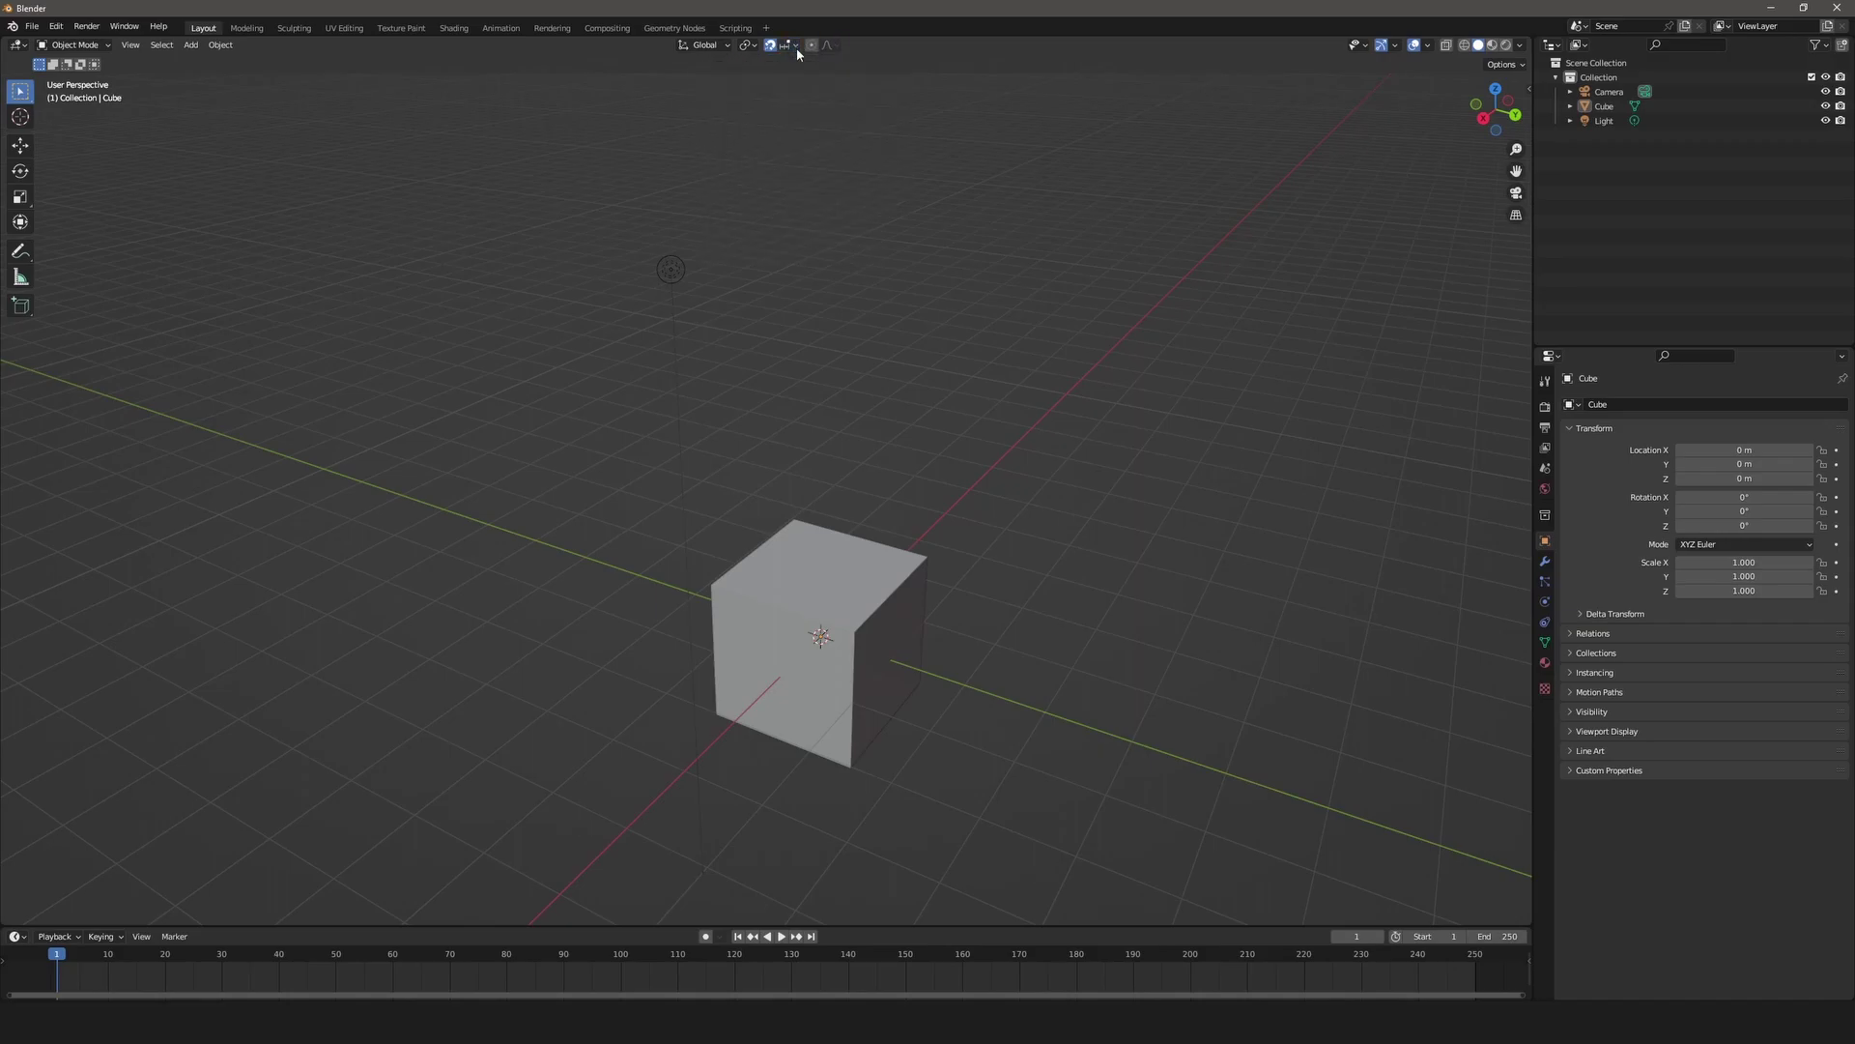
Enter Edit Mode on the cube, select its nearest top corner vertex, and set the snap target to Vertex only.
{"action": "left_click", "coordinate": [837, 544]}
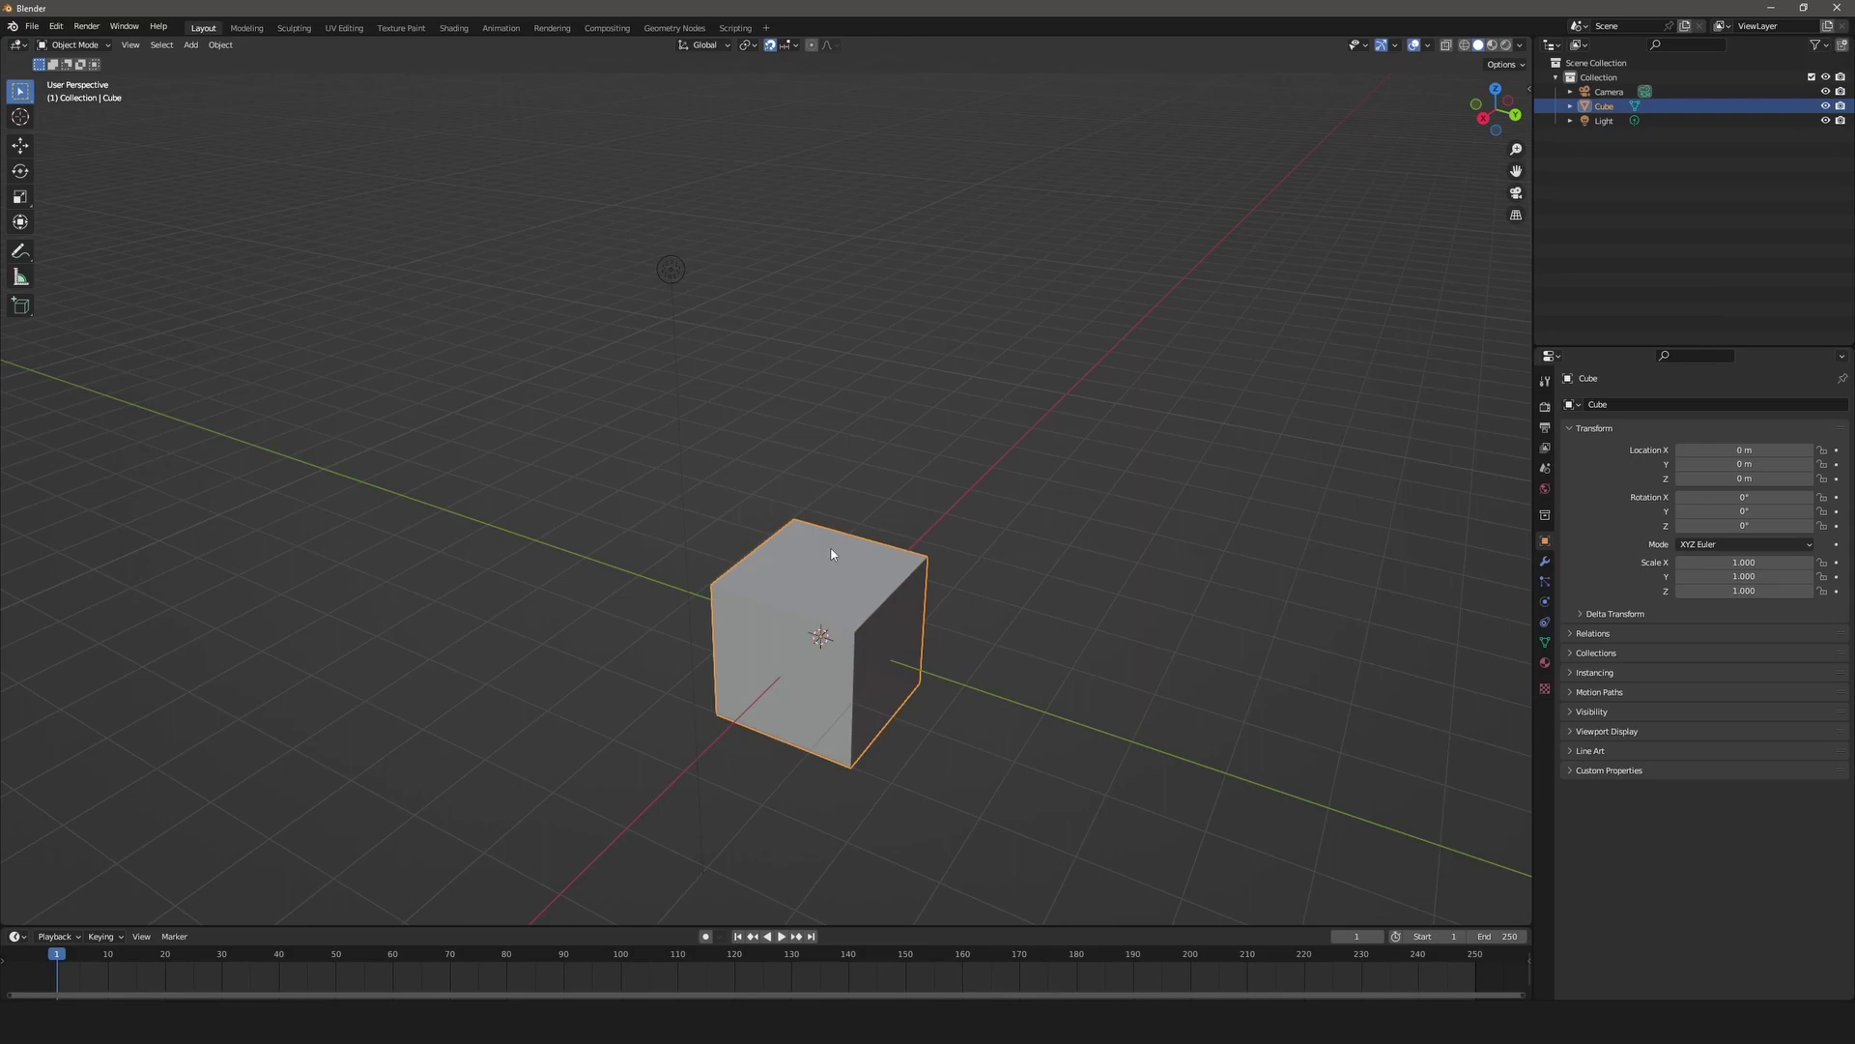
{"action": "key", "text": "Tab"}
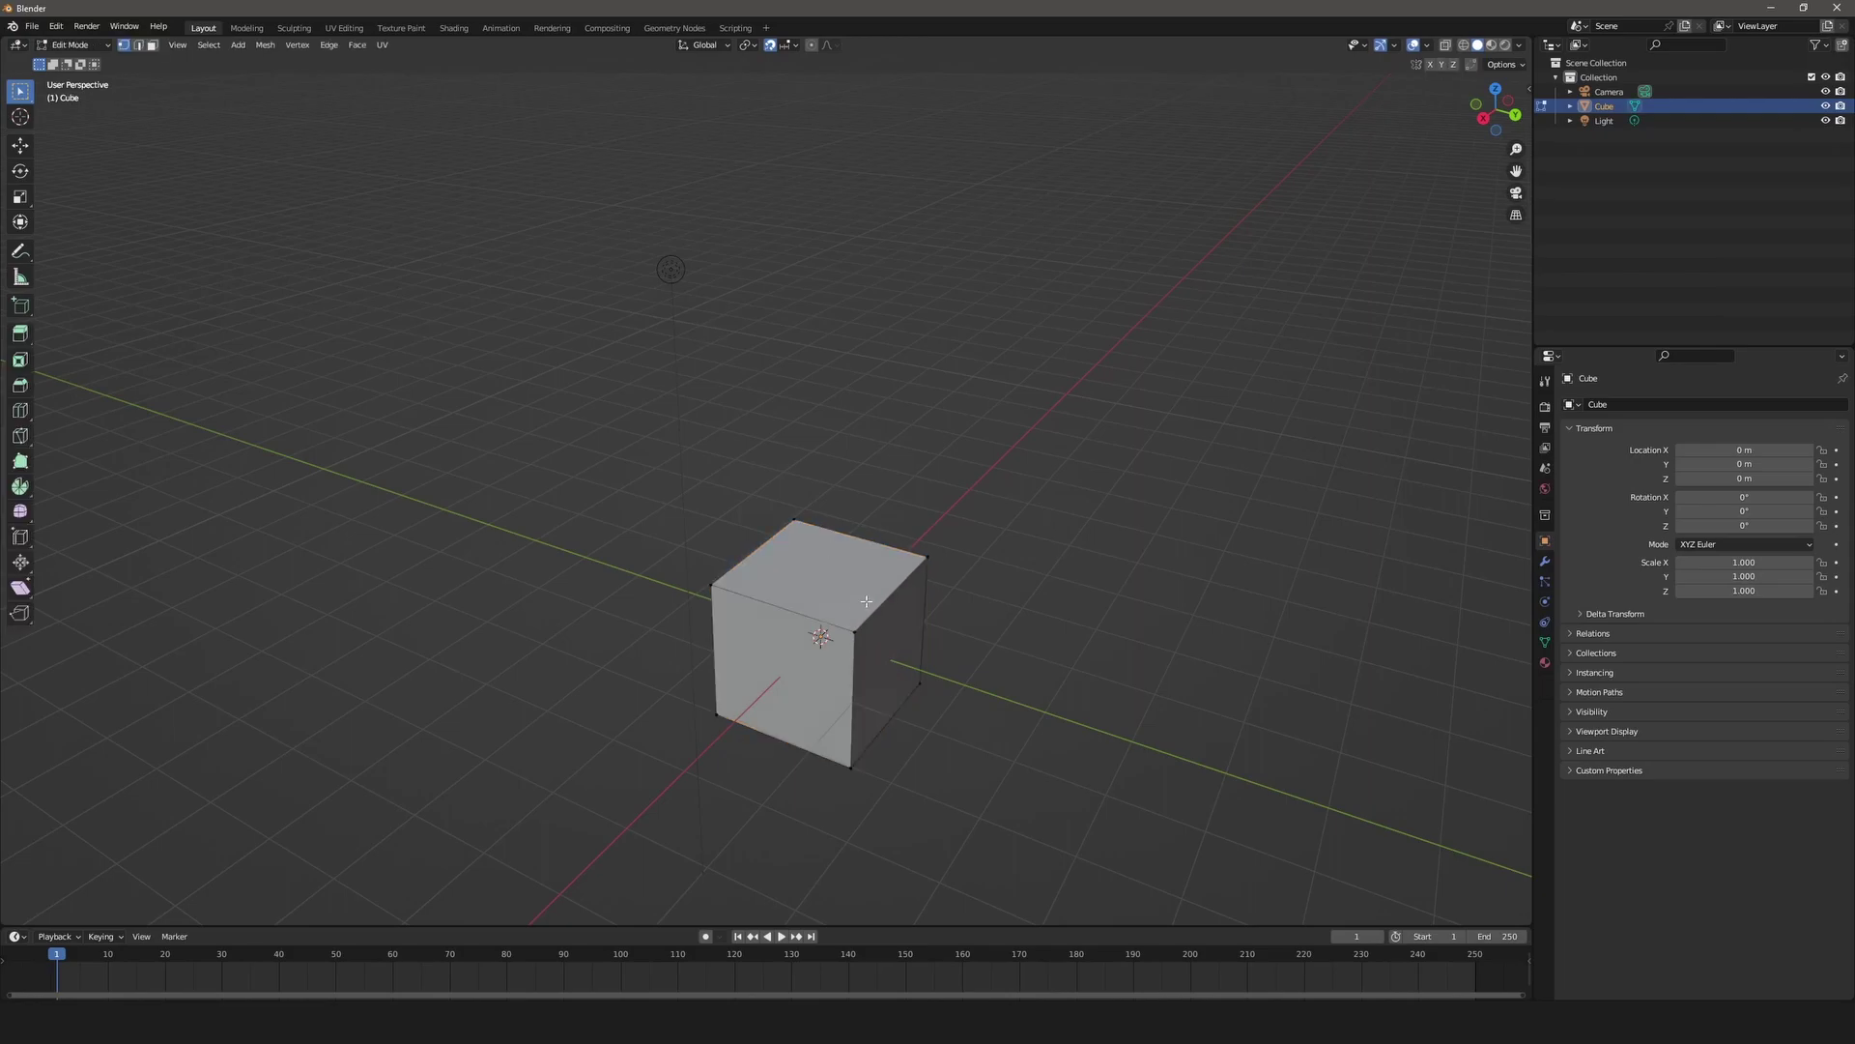
{"action": "left_click", "coordinate": [856, 628]}
{"action": "key", "text": "ctrl+shift+Tab"}
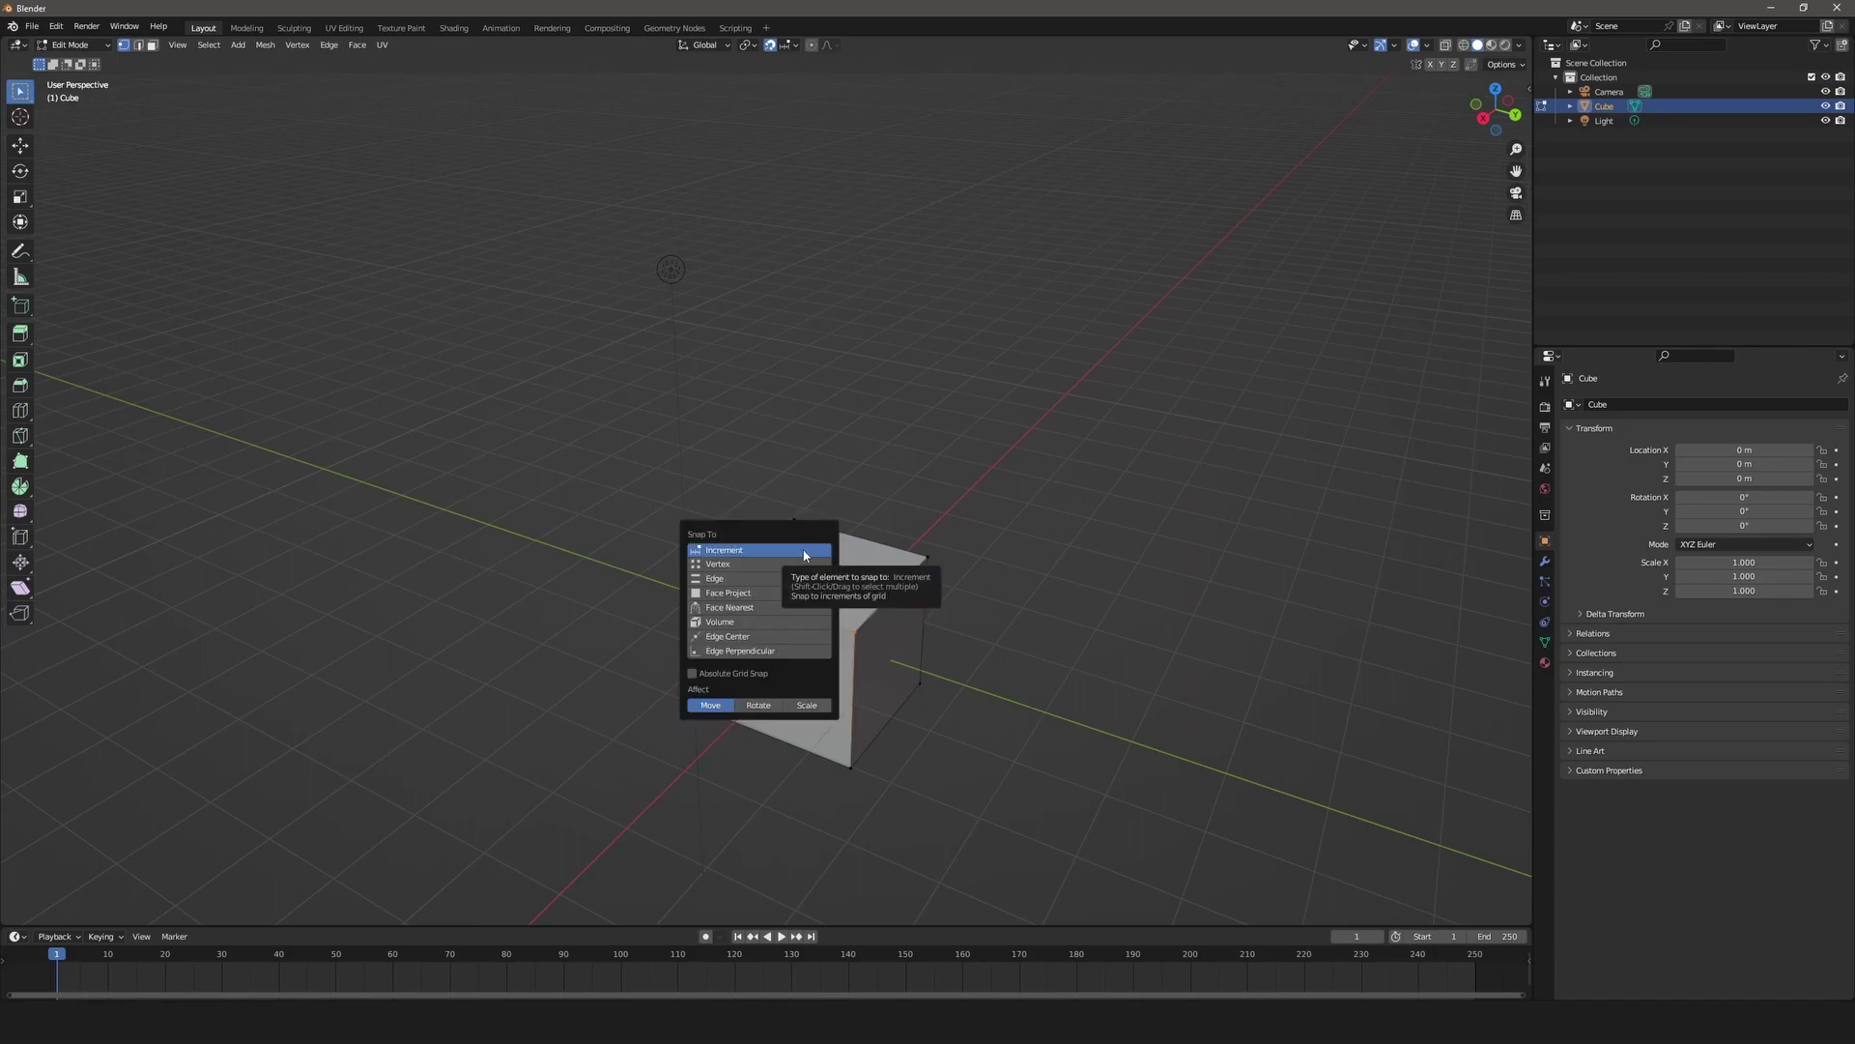
{"action": "left_click", "coordinate": [752, 565], "text": "shift"}
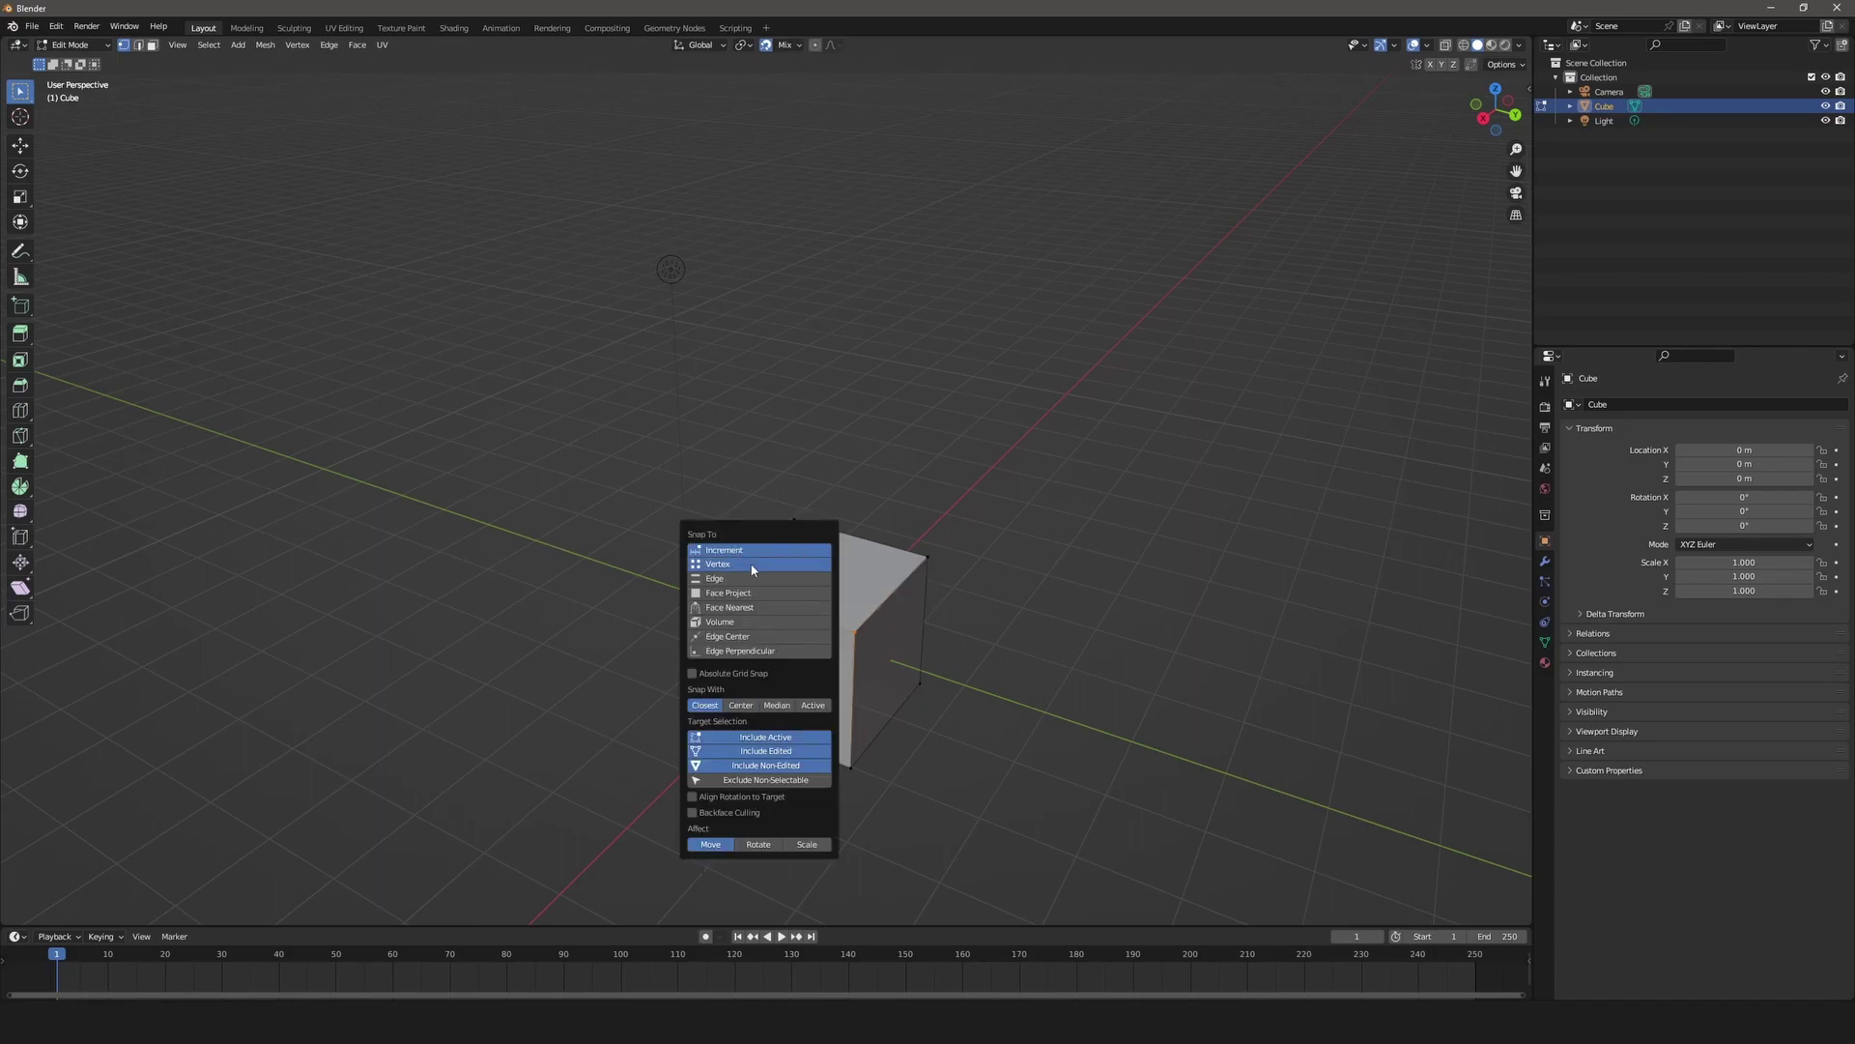
{"action": "left_click", "coordinate": [752, 568]}
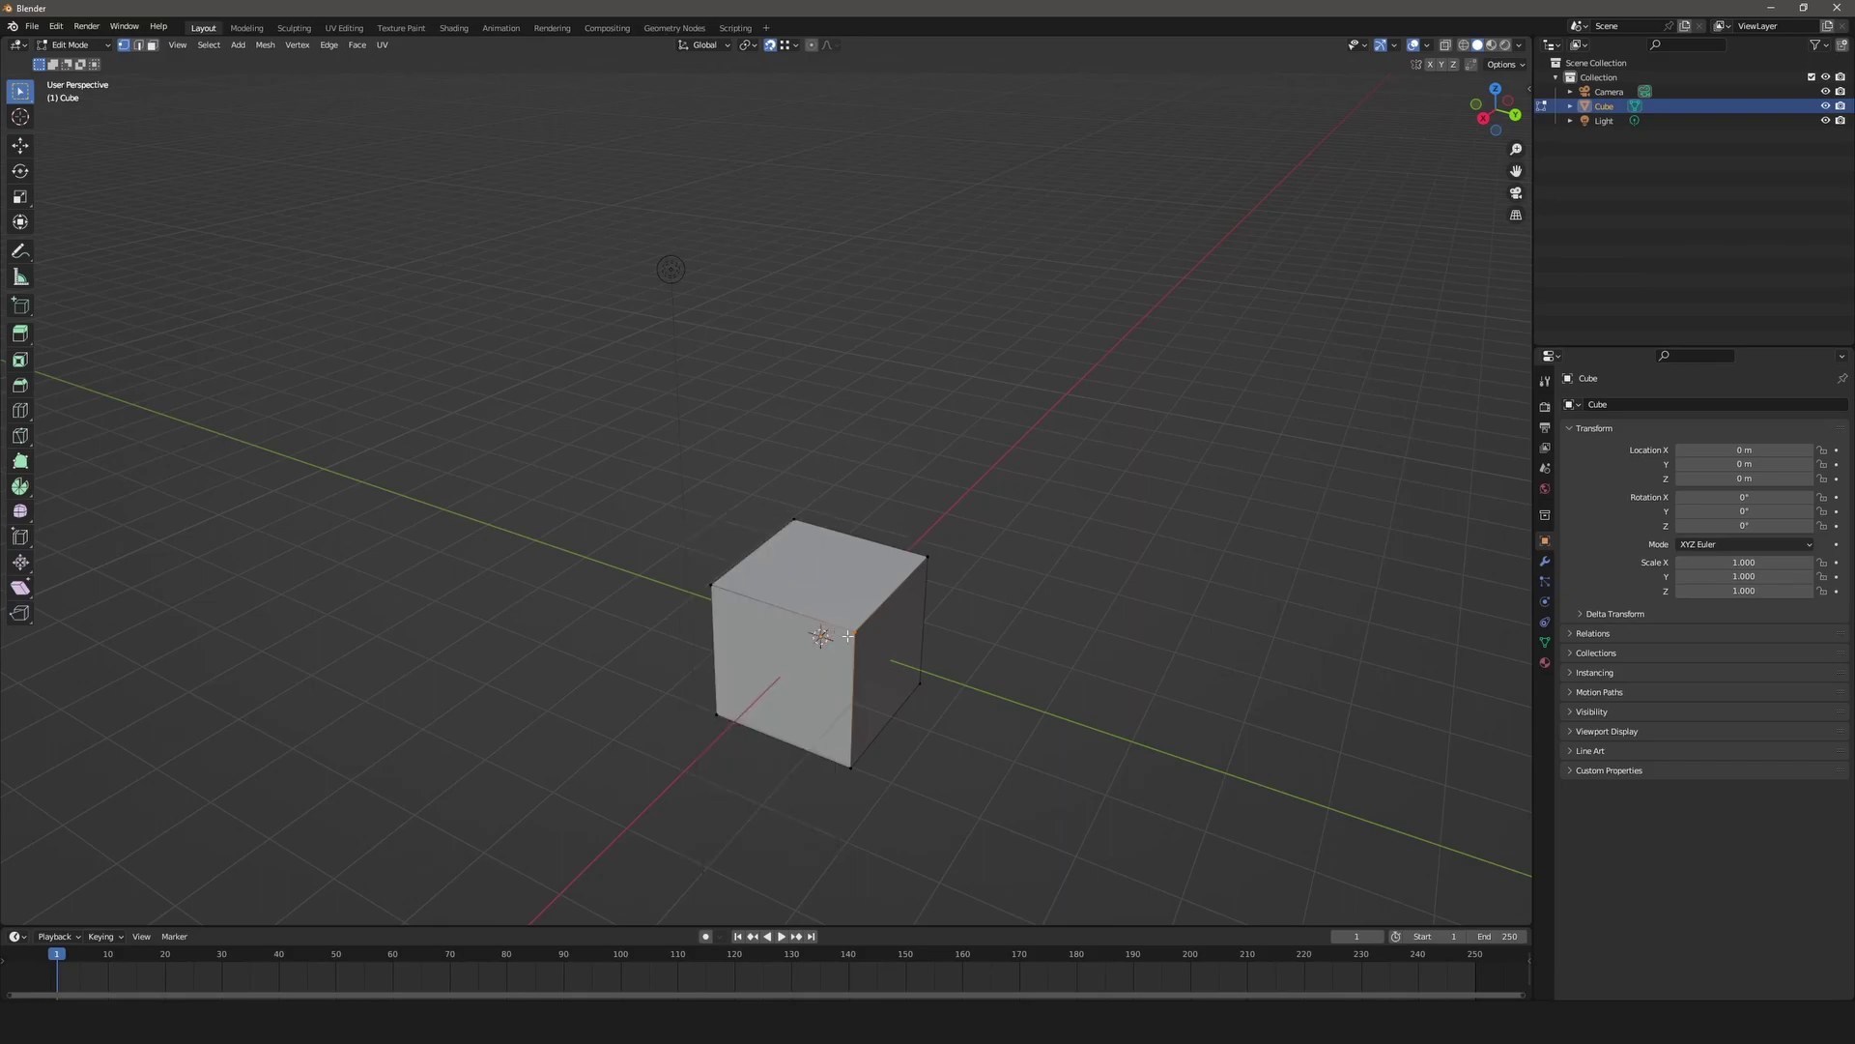
Move the selected vertex with vertex snapping, trying the adjacent top corner, and switch snapping off.
{"action": "key", "text": "g"}
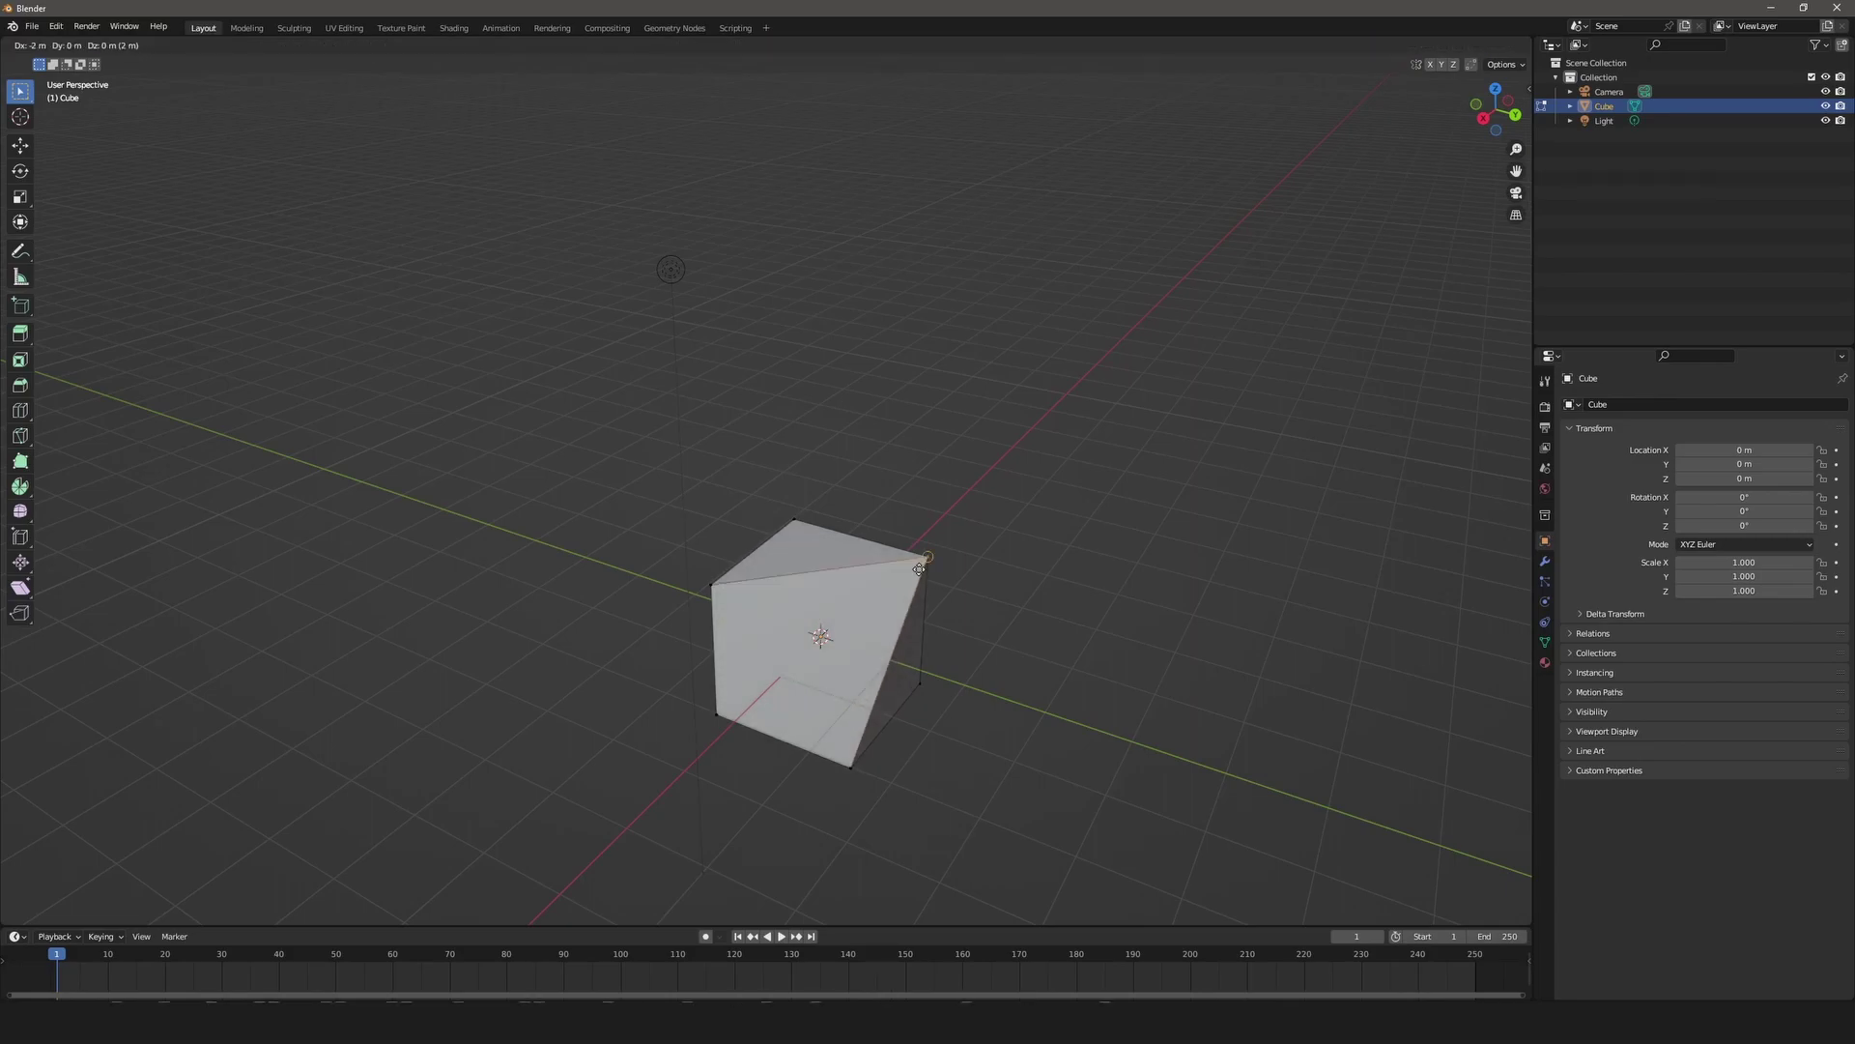
{"action": "left_click", "coordinate": [845, 640]}
{"action": "key", "text": "shift+Tab"}
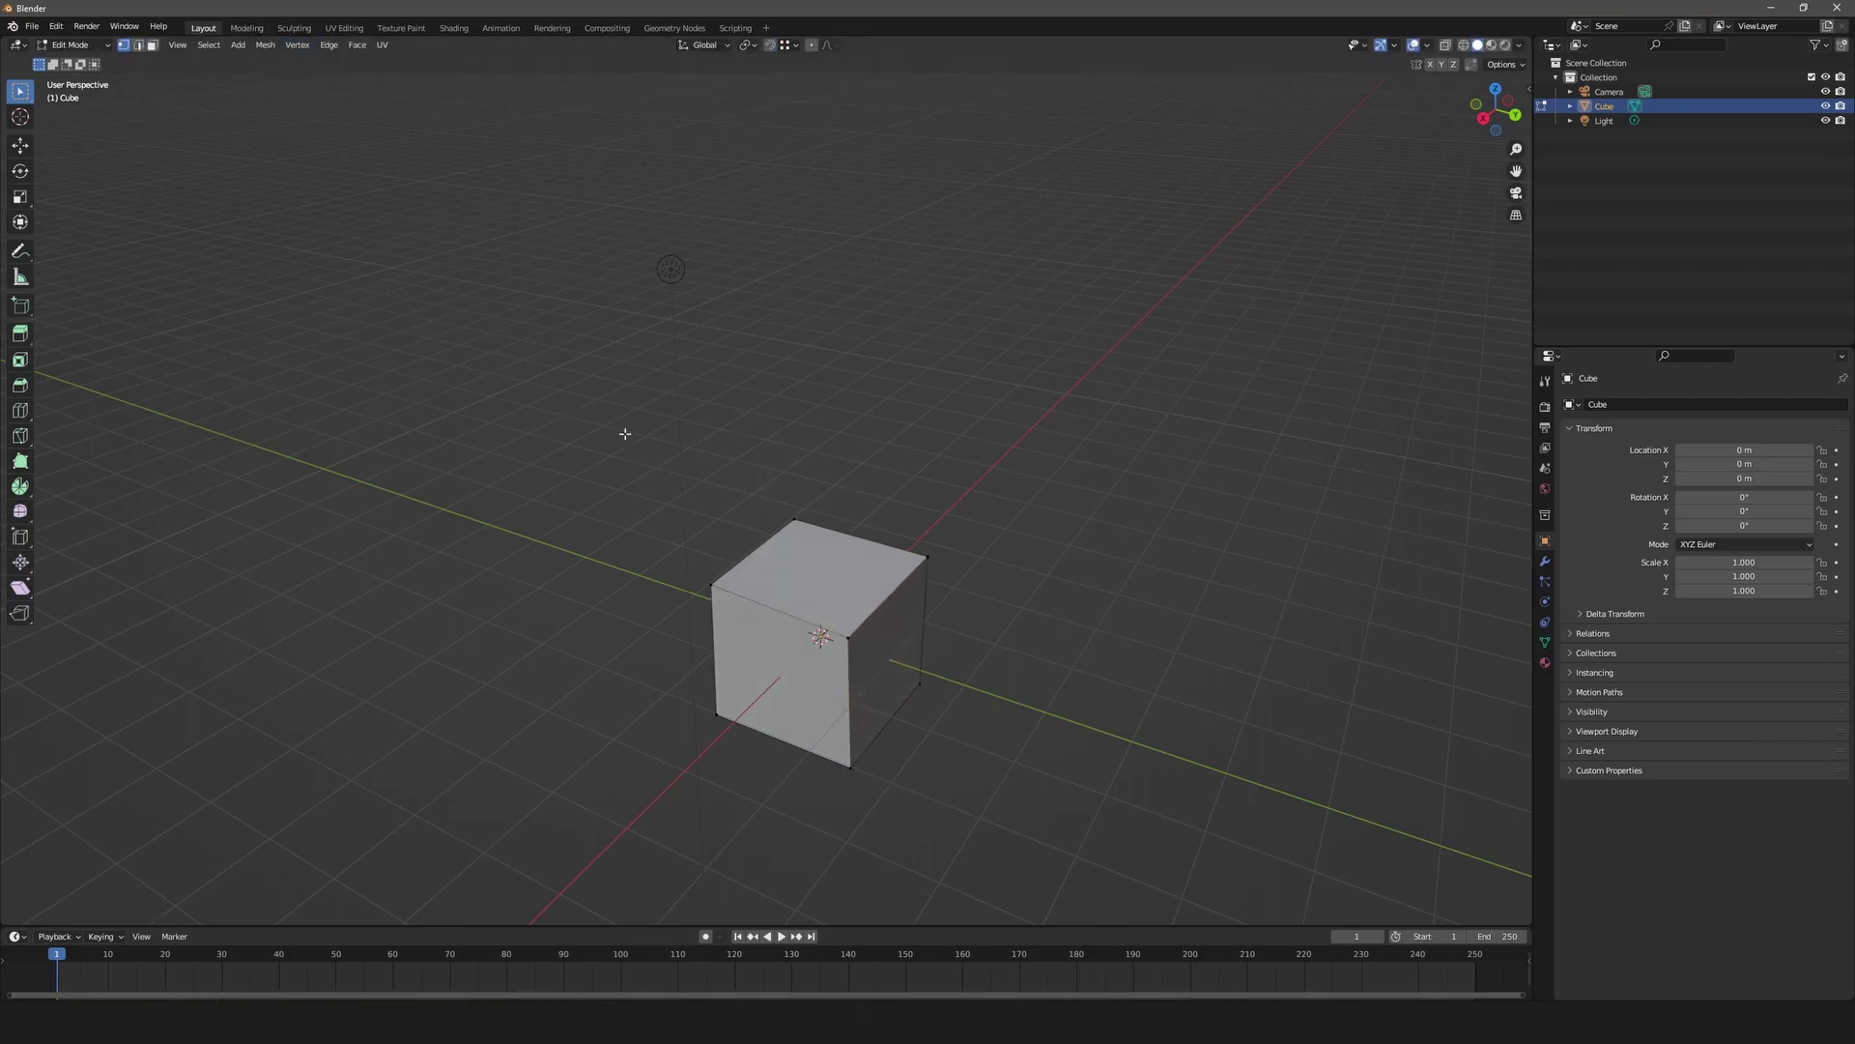
Switch to edge selection, set the snap target to Edge, and select one of the cube's top edges.
{"action": "key", "text": "2"}
{"action": "key", "text": "ctrl+shift+Tab"}
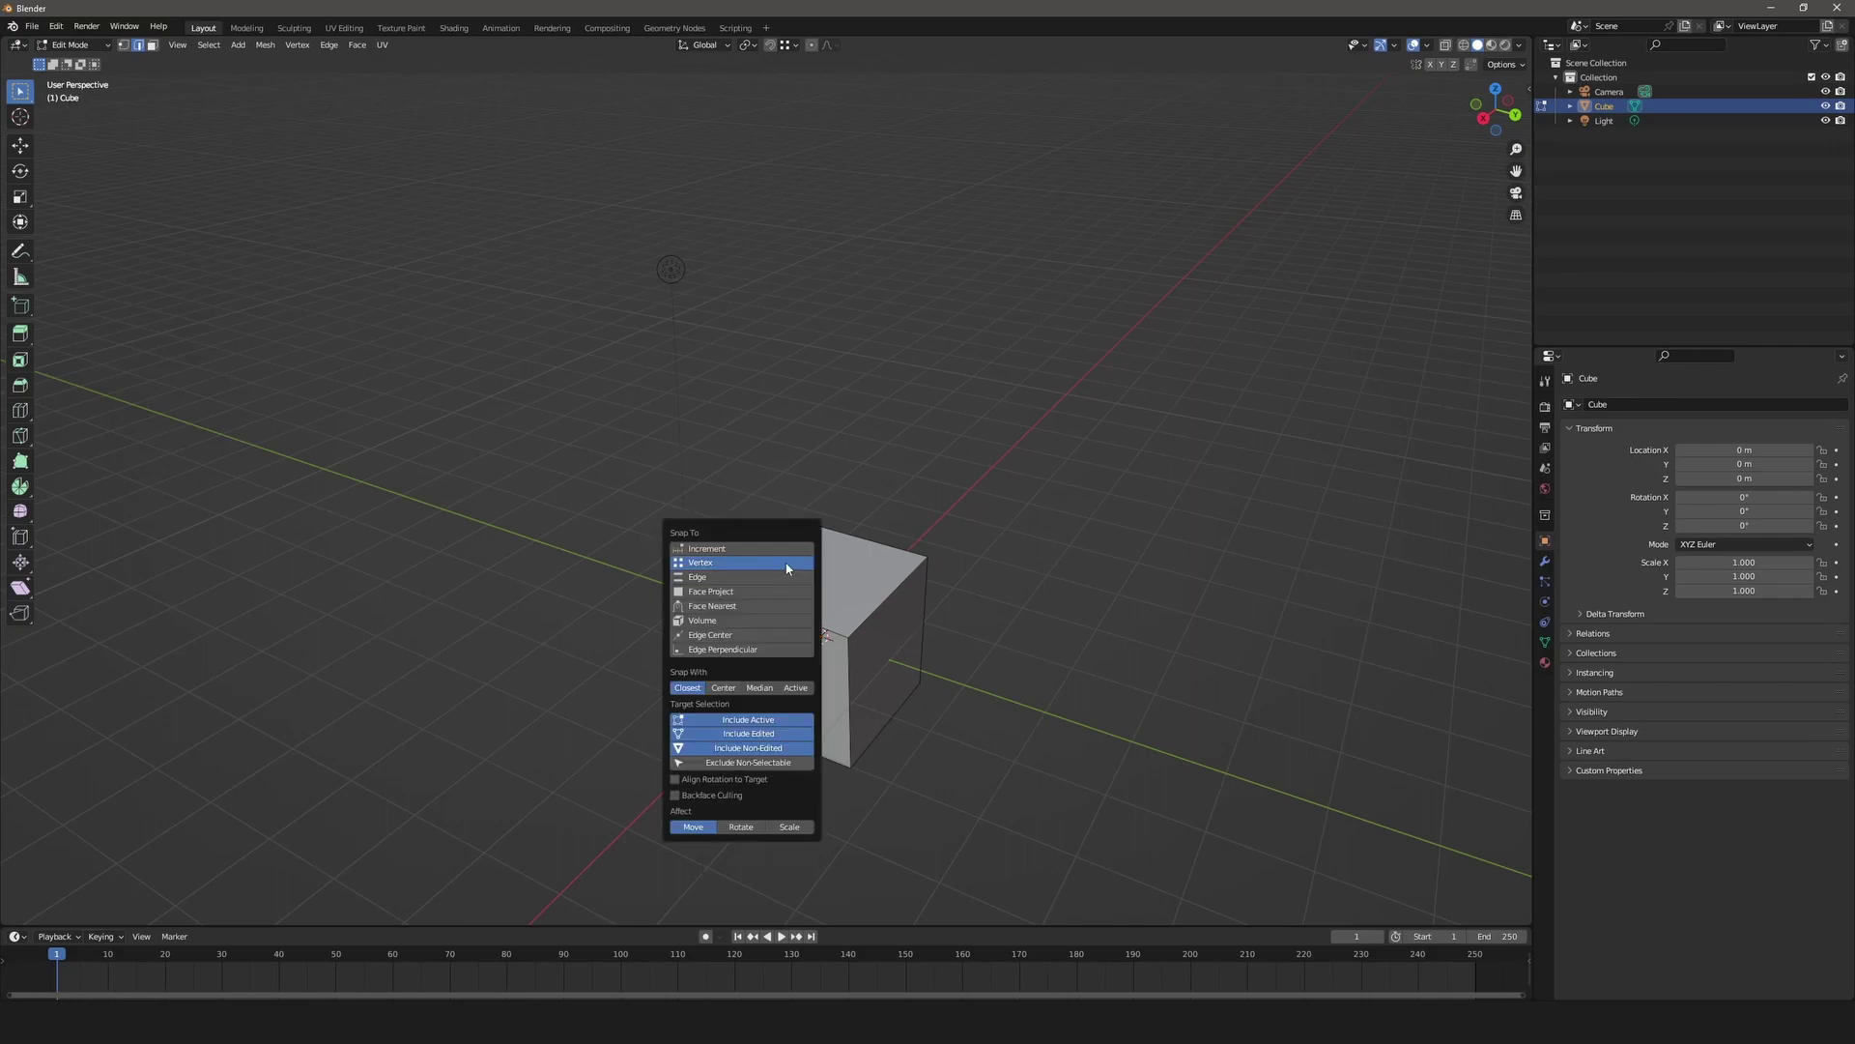
{"action": "left_click", "coordinate": [761, 577]}
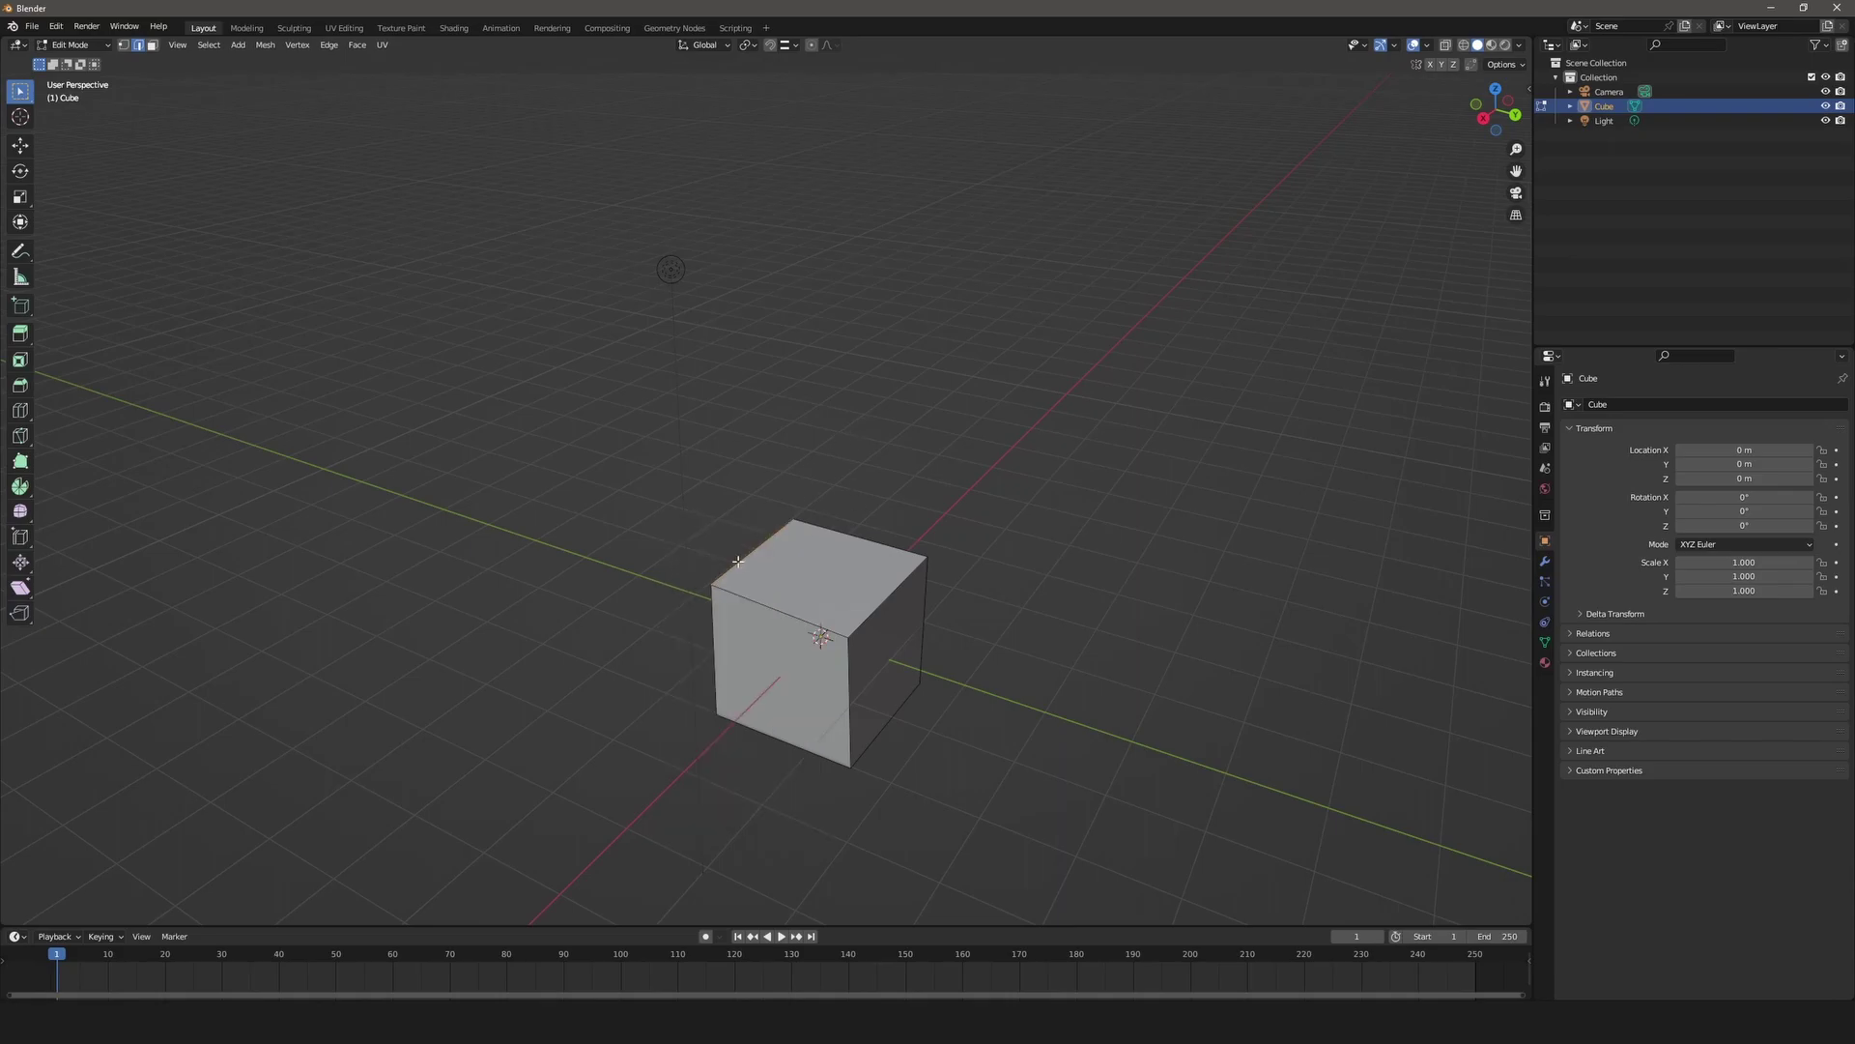
{"action": "mouse_move", "coordinate": [737, 560]}
{"action": "left_mouse_down"}
{"action": "mouse_move", "coordinate": [846, 537]}
{"action": "mouse_move", "coordinate": [884, 580]}
{"action": "mouse_move", "coordinate": [884, 549]}
{"action": "mouse_move", "coordinate": [902, 566]}
{"action": "mouse_move", "coordinate": [883, 528]}
{"action": "mouse_move", "coordinate": [903, 568]}
{"action": "mouse_move", "coordinate": [836, 504]}
{"action": "mouse_move", "coordinate": [773, 521]}
{"action": "mouse_move", "coordinate": [739, 559]}
{"action": "left_mouse_up"}
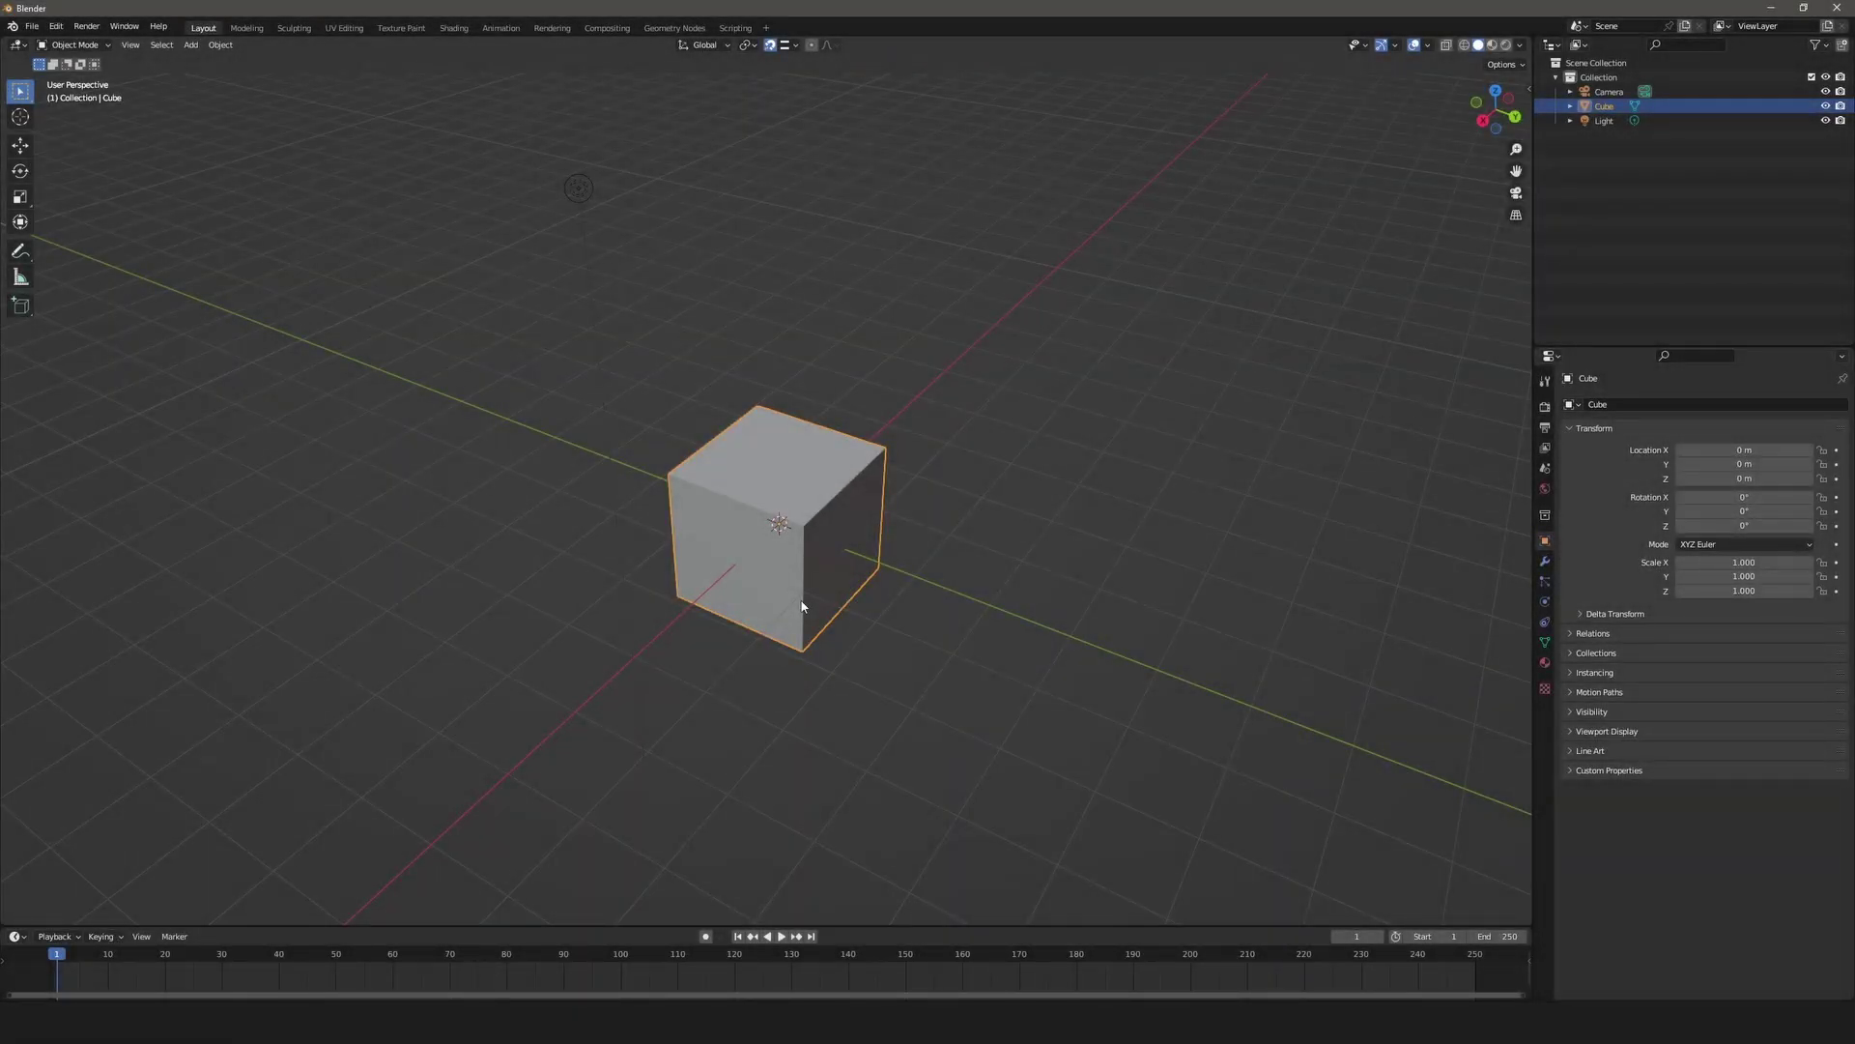
Review the Snap pie menu choices for selection and 3D cursor, including Selection to Cursor (Keep Offset).
{"action": "key", "text": "shift+s"}
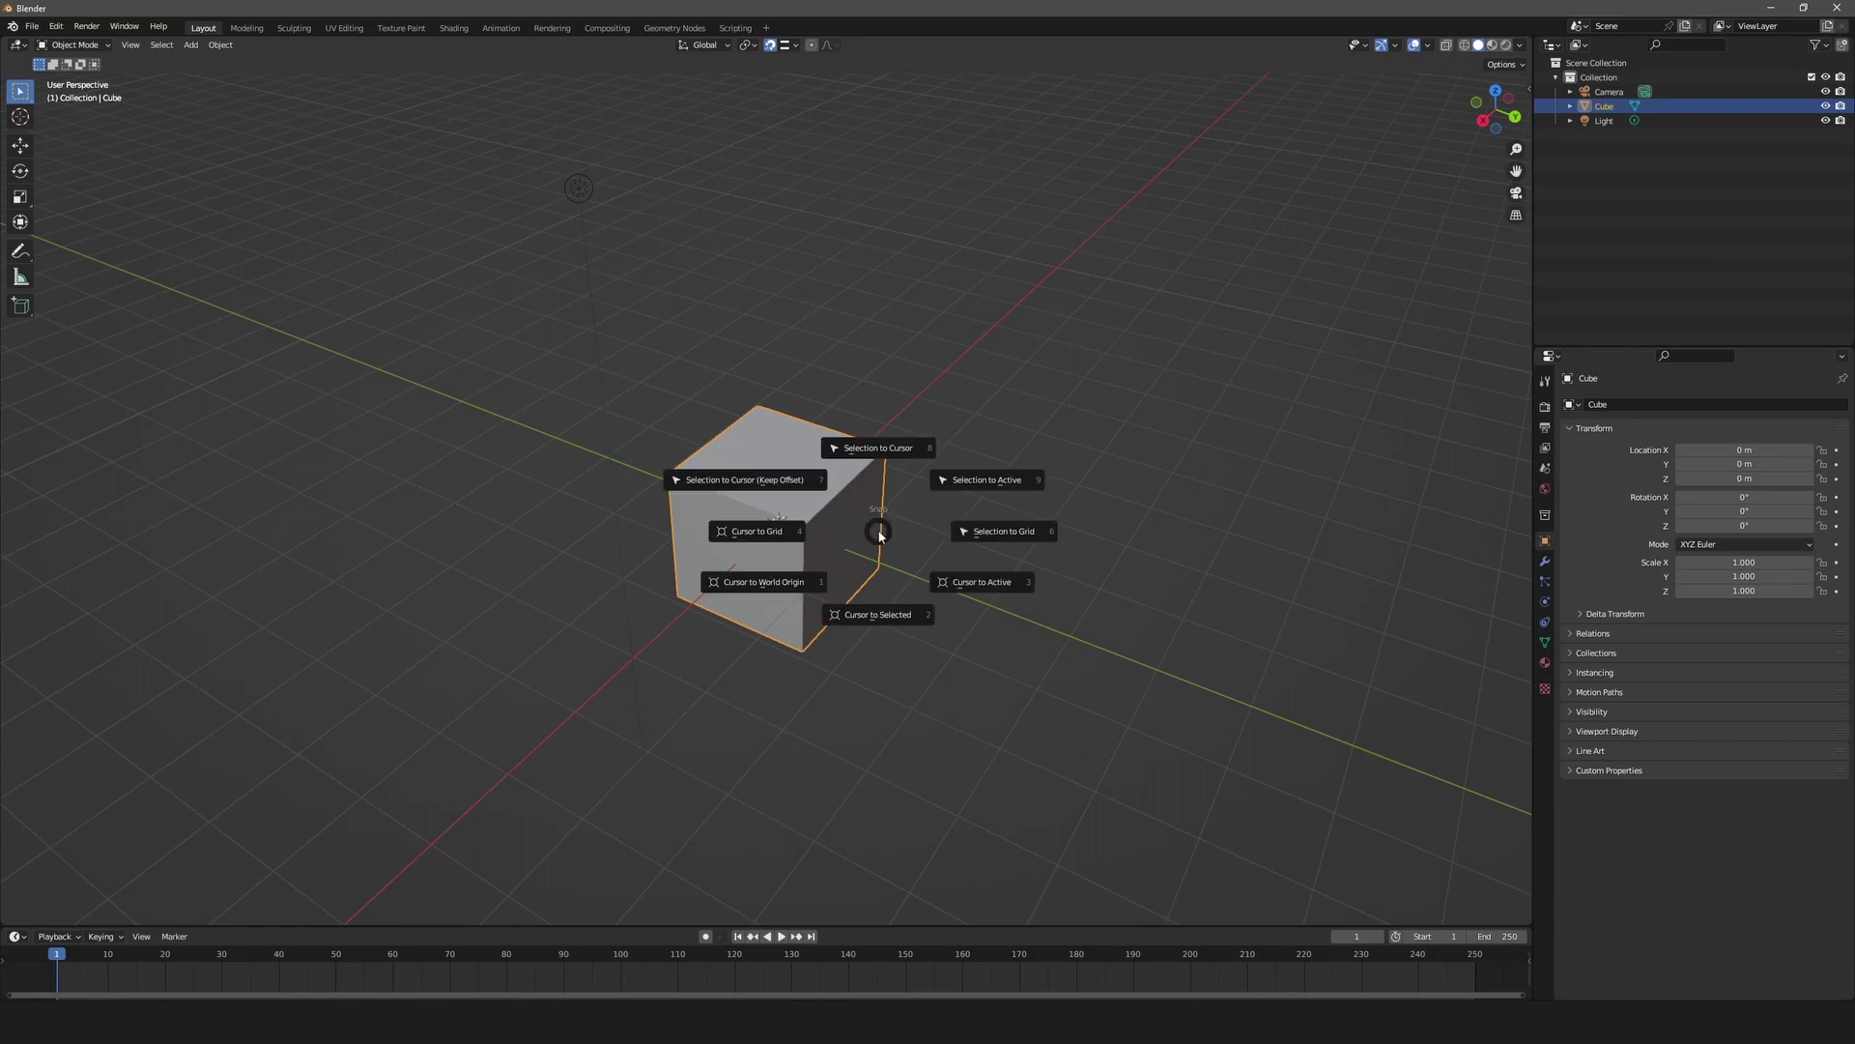
{"action": "key", "text": "Escape"}
{"action": "key", "text": "shift+s"}
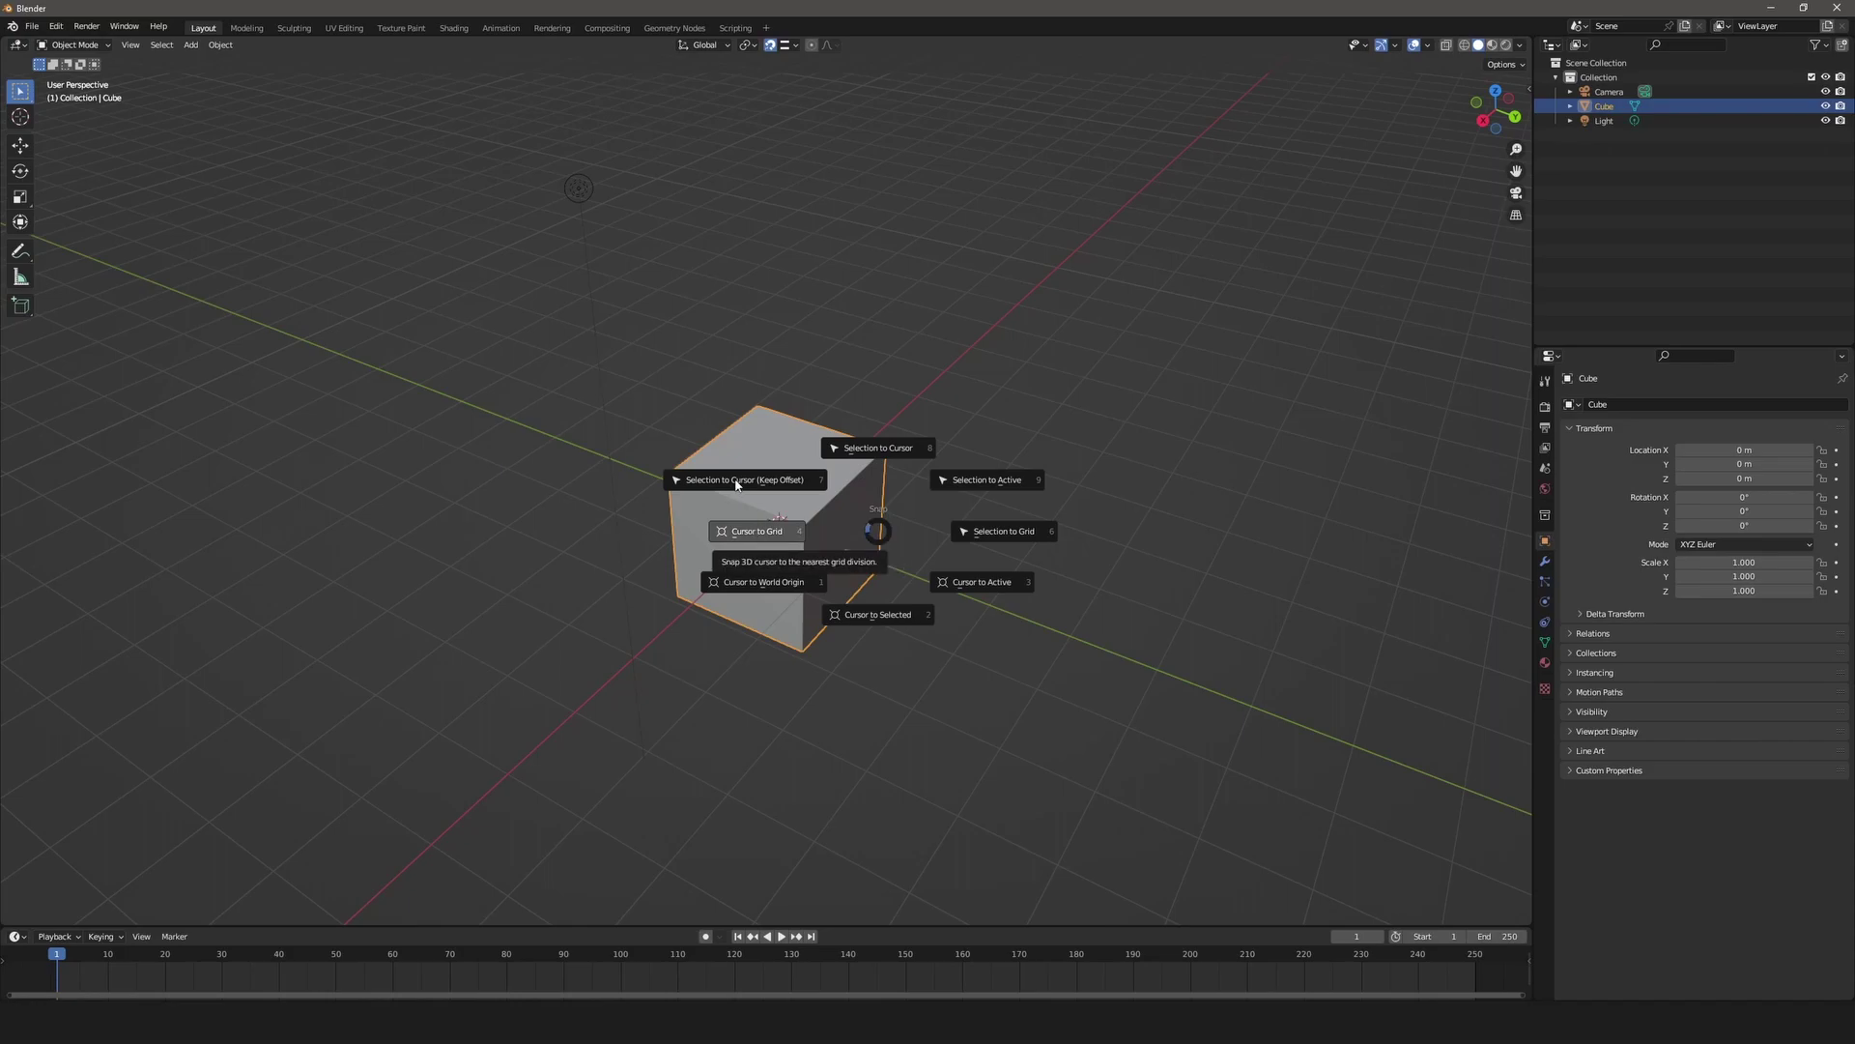
{"action": "left_click", "coordinate": [739, 480]}
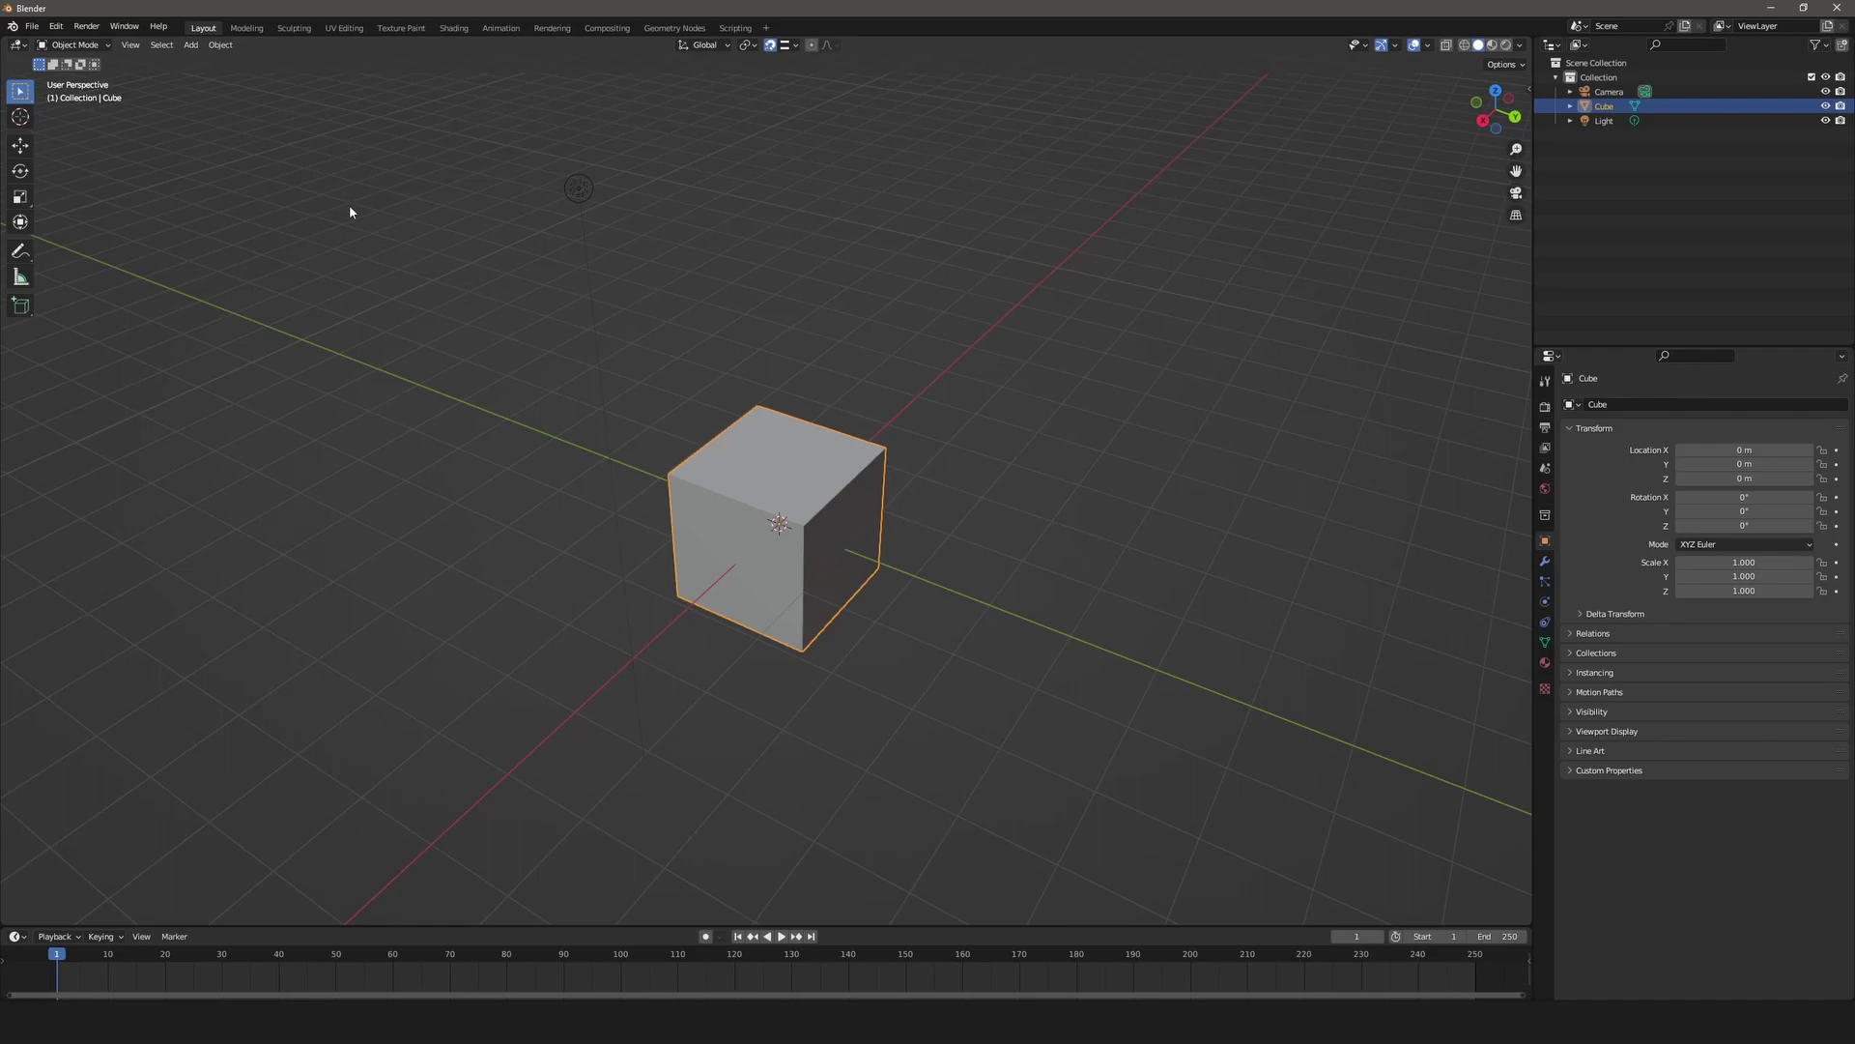
Place the 3D cursor at several spots around the viewport, ending on the cube's top face.
{"action": "left_click", "coordinate": [20, 118]}
{"action": "left_click", "coordinate": [1251, 281]}
{"action": "left_click_drag", "start_coordinate": [1376, 495], "coordinate": [228, 264]}
{"action": "left_click", "coordinate": [829, 474]}
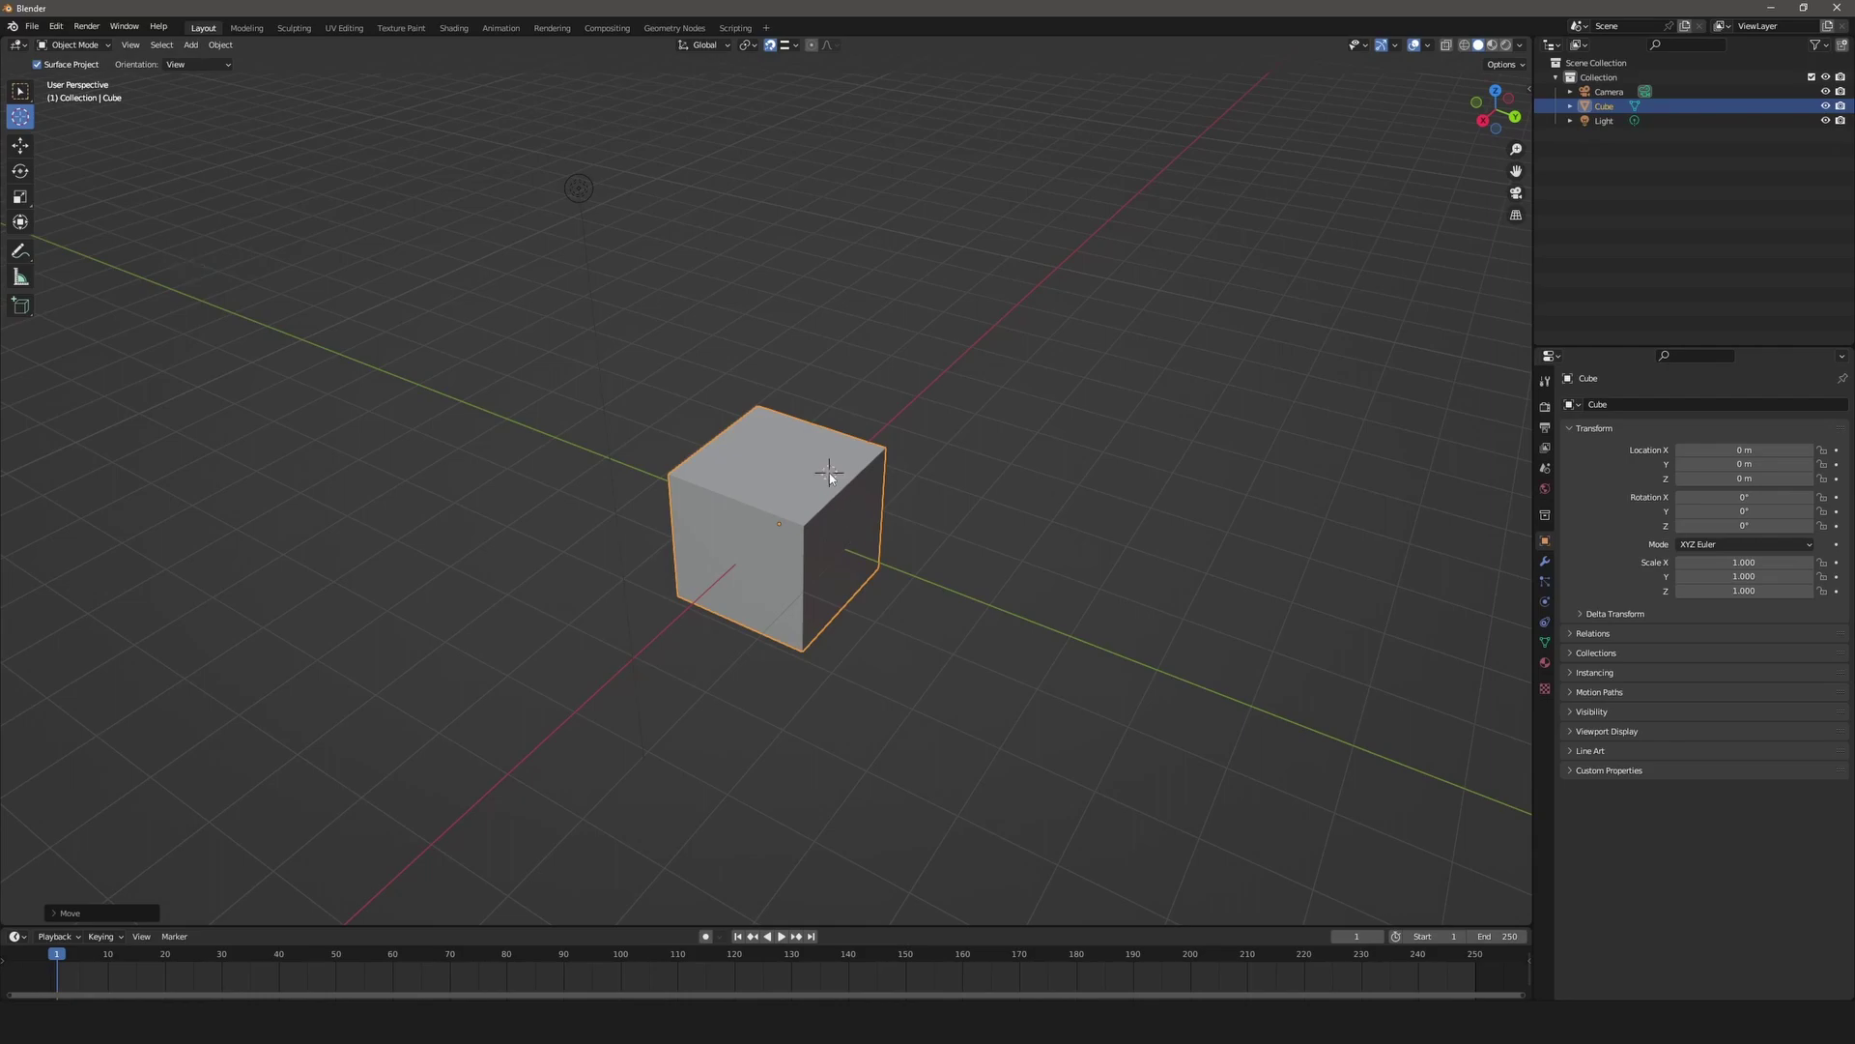
Delete the cube and place the 3D cursor away from the origin at about X -5.24, Y 2.54, Z 4.79 m.
{"action": "key", "text": "Delete"}
{"action": "key", "text": "w"}
{"action": "middle_click_drag", "start_coordinate": [870, 542], "coordinate": [863, 465]}
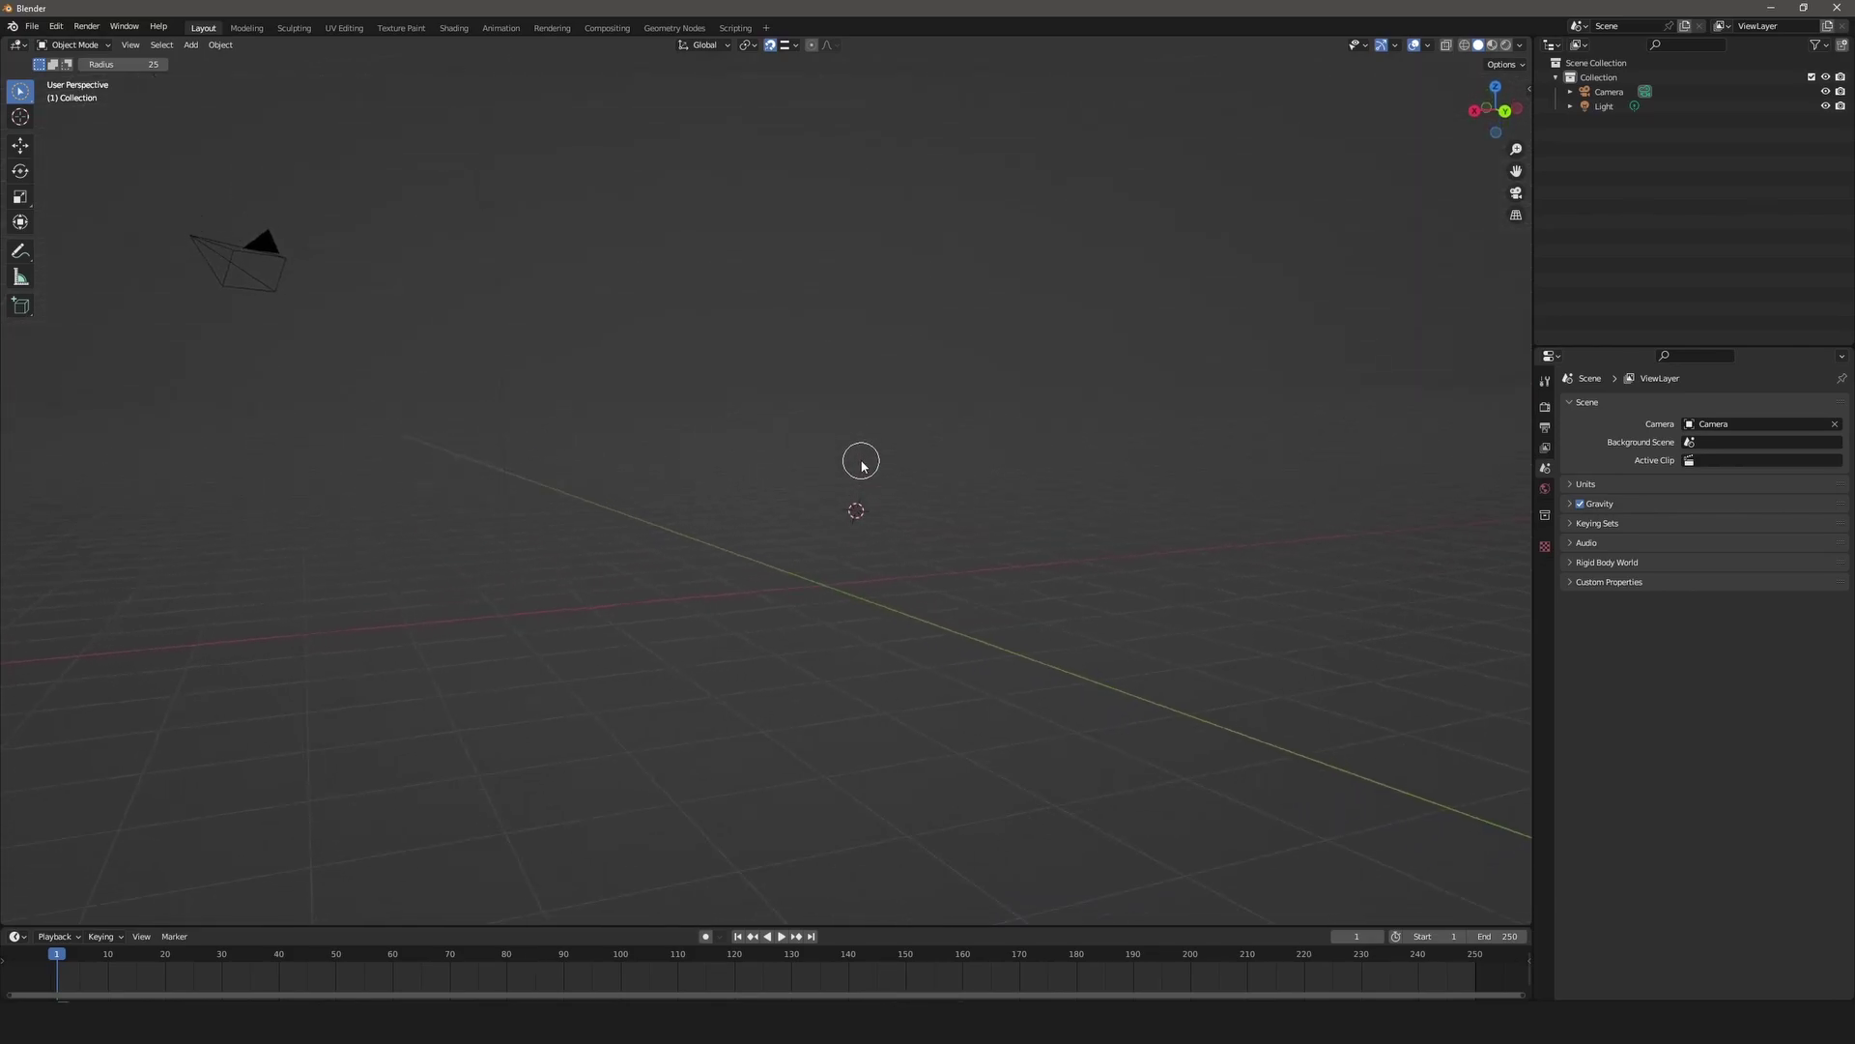
{"action": "left_click", "coordinate": [19, 117]}
{"action": "left_click", "coordinate": [1313, 281]}
{"action": "left_click", "coordinate": [1307, 186]}
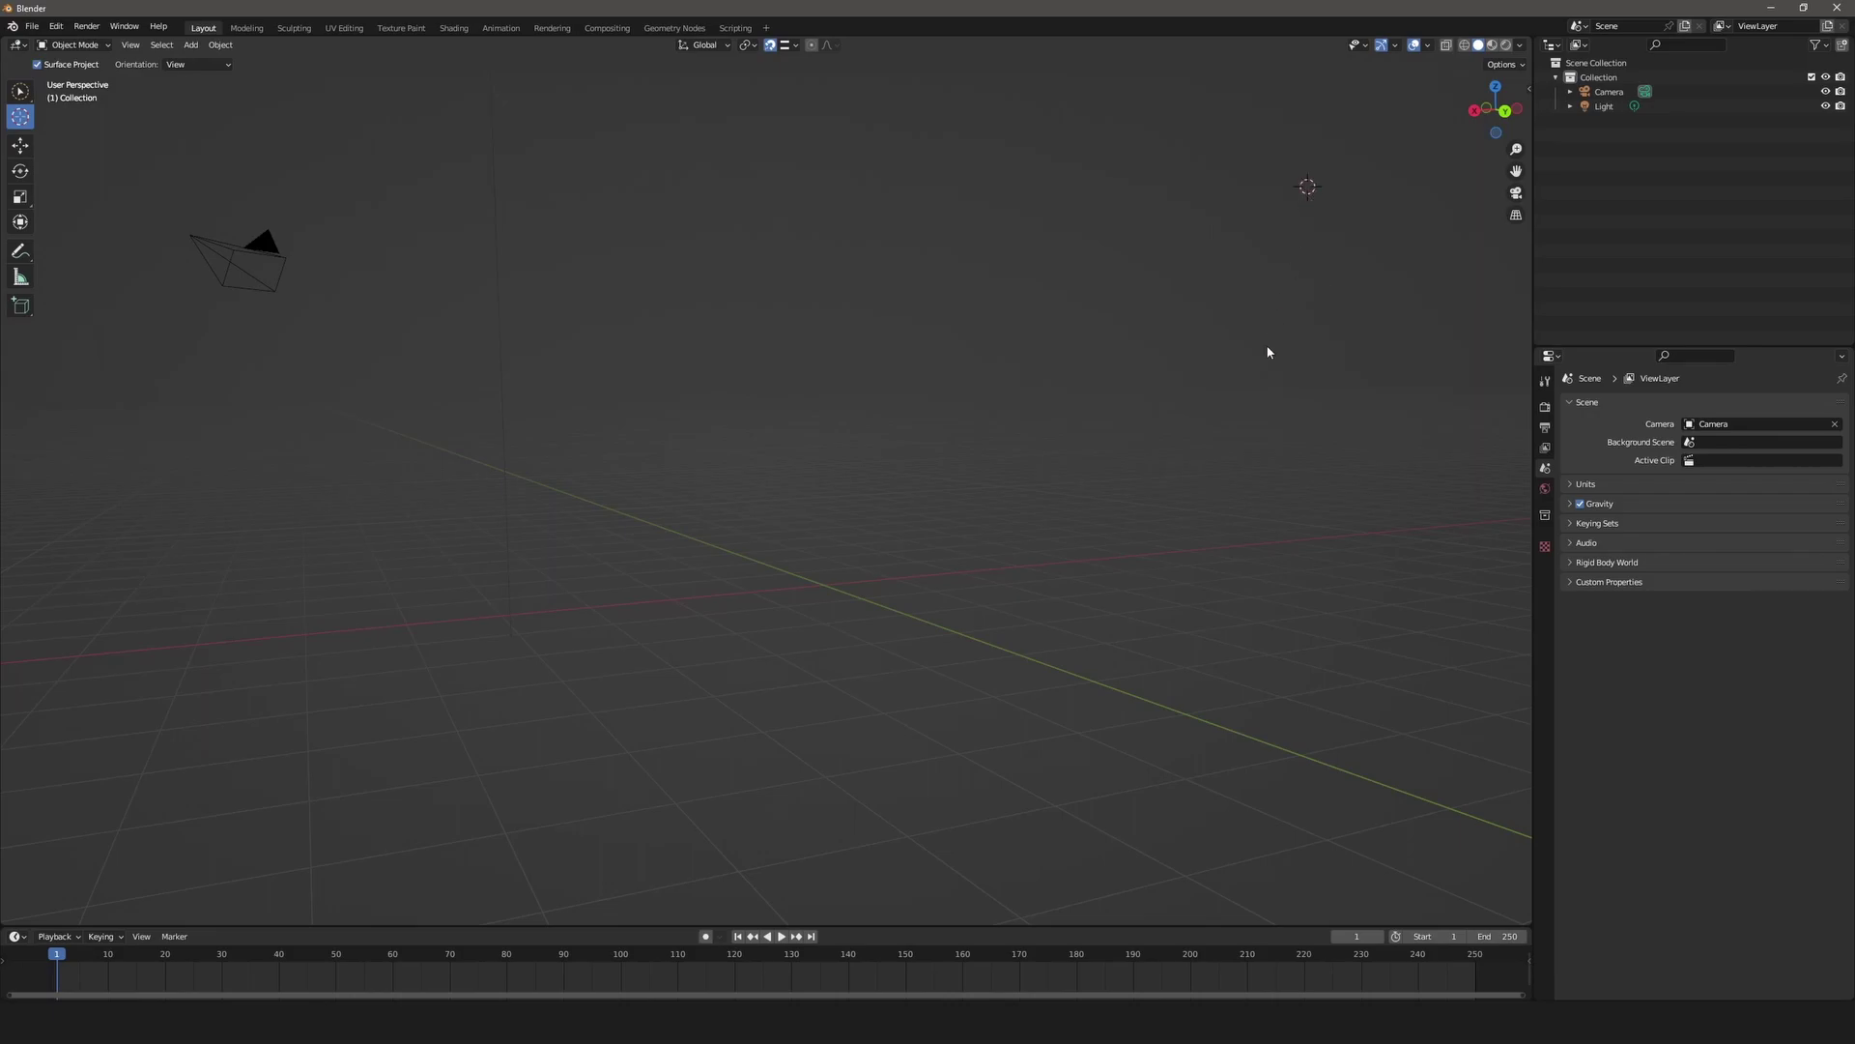
Add a cube at the displaced 3D cursor and delete that cube.
{"action": "key", "text": "shift+a"}
{"action": "mouse_move", "coordinate": [1270, 350]}
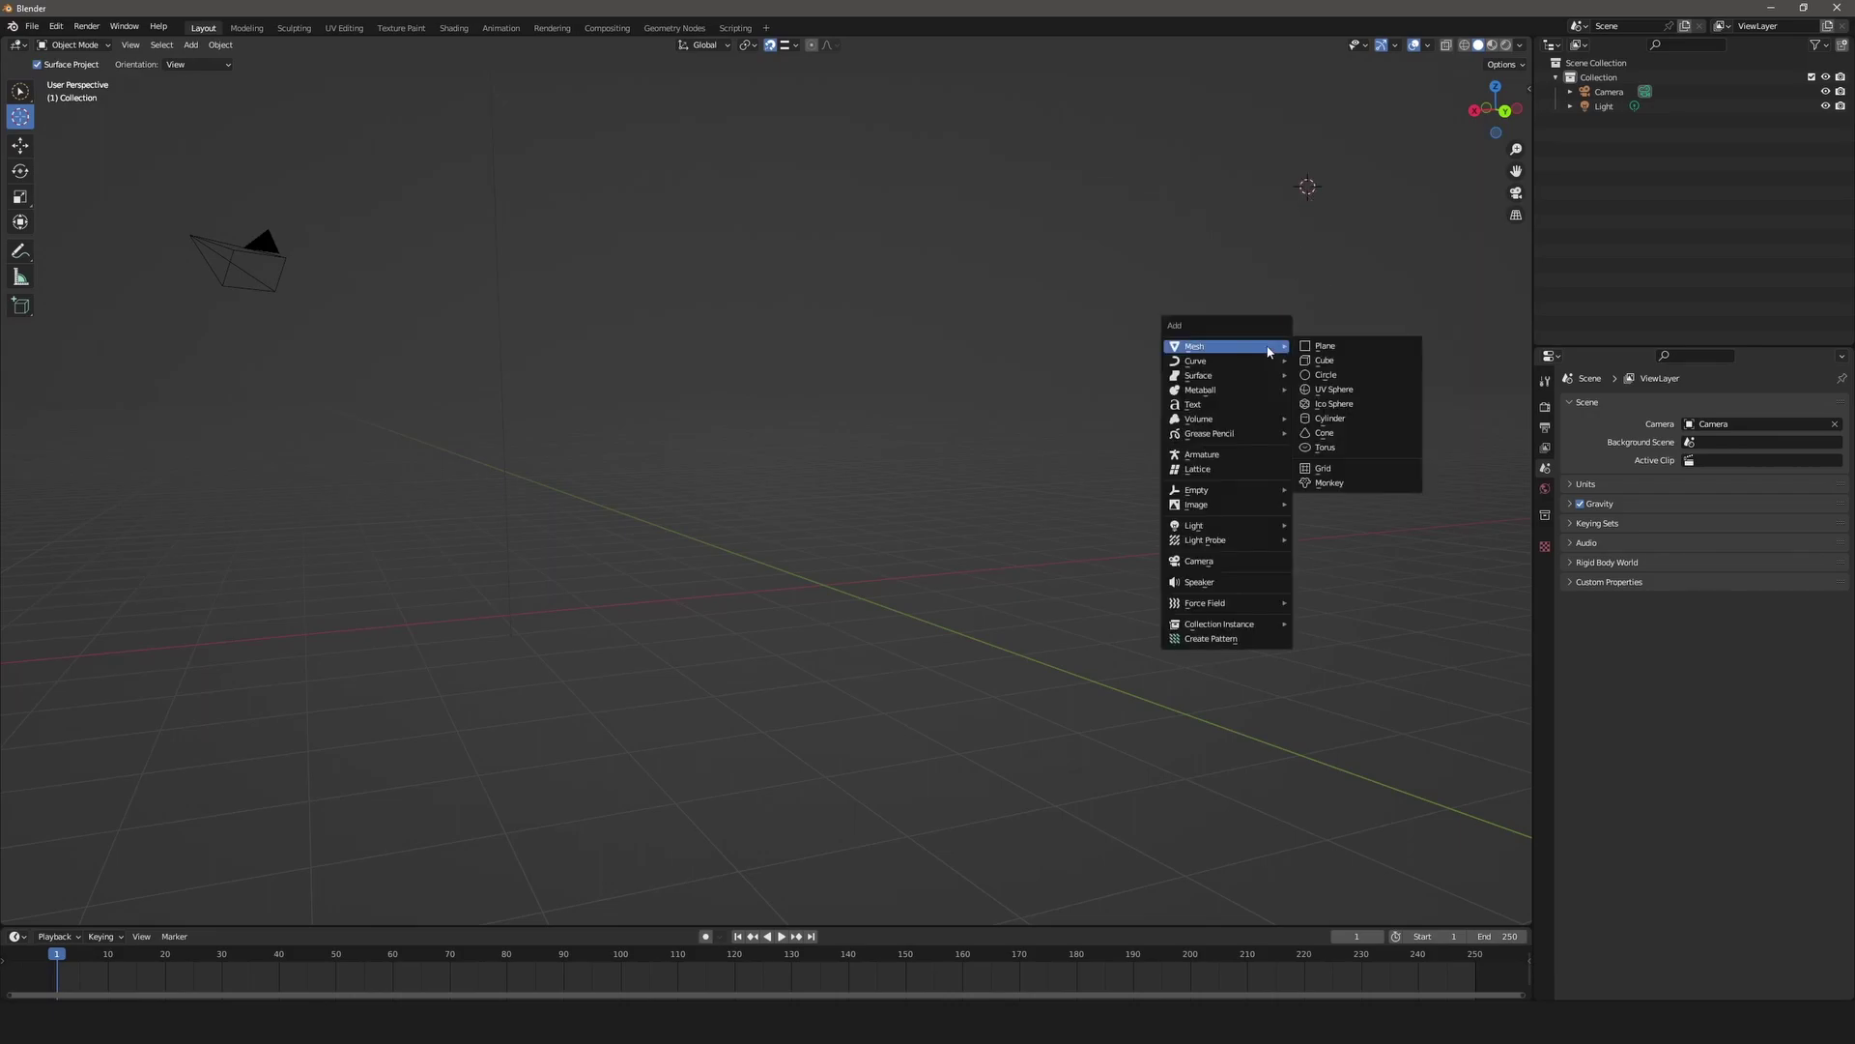
{"action": "left_click", "coordinate": [1338, 359]}
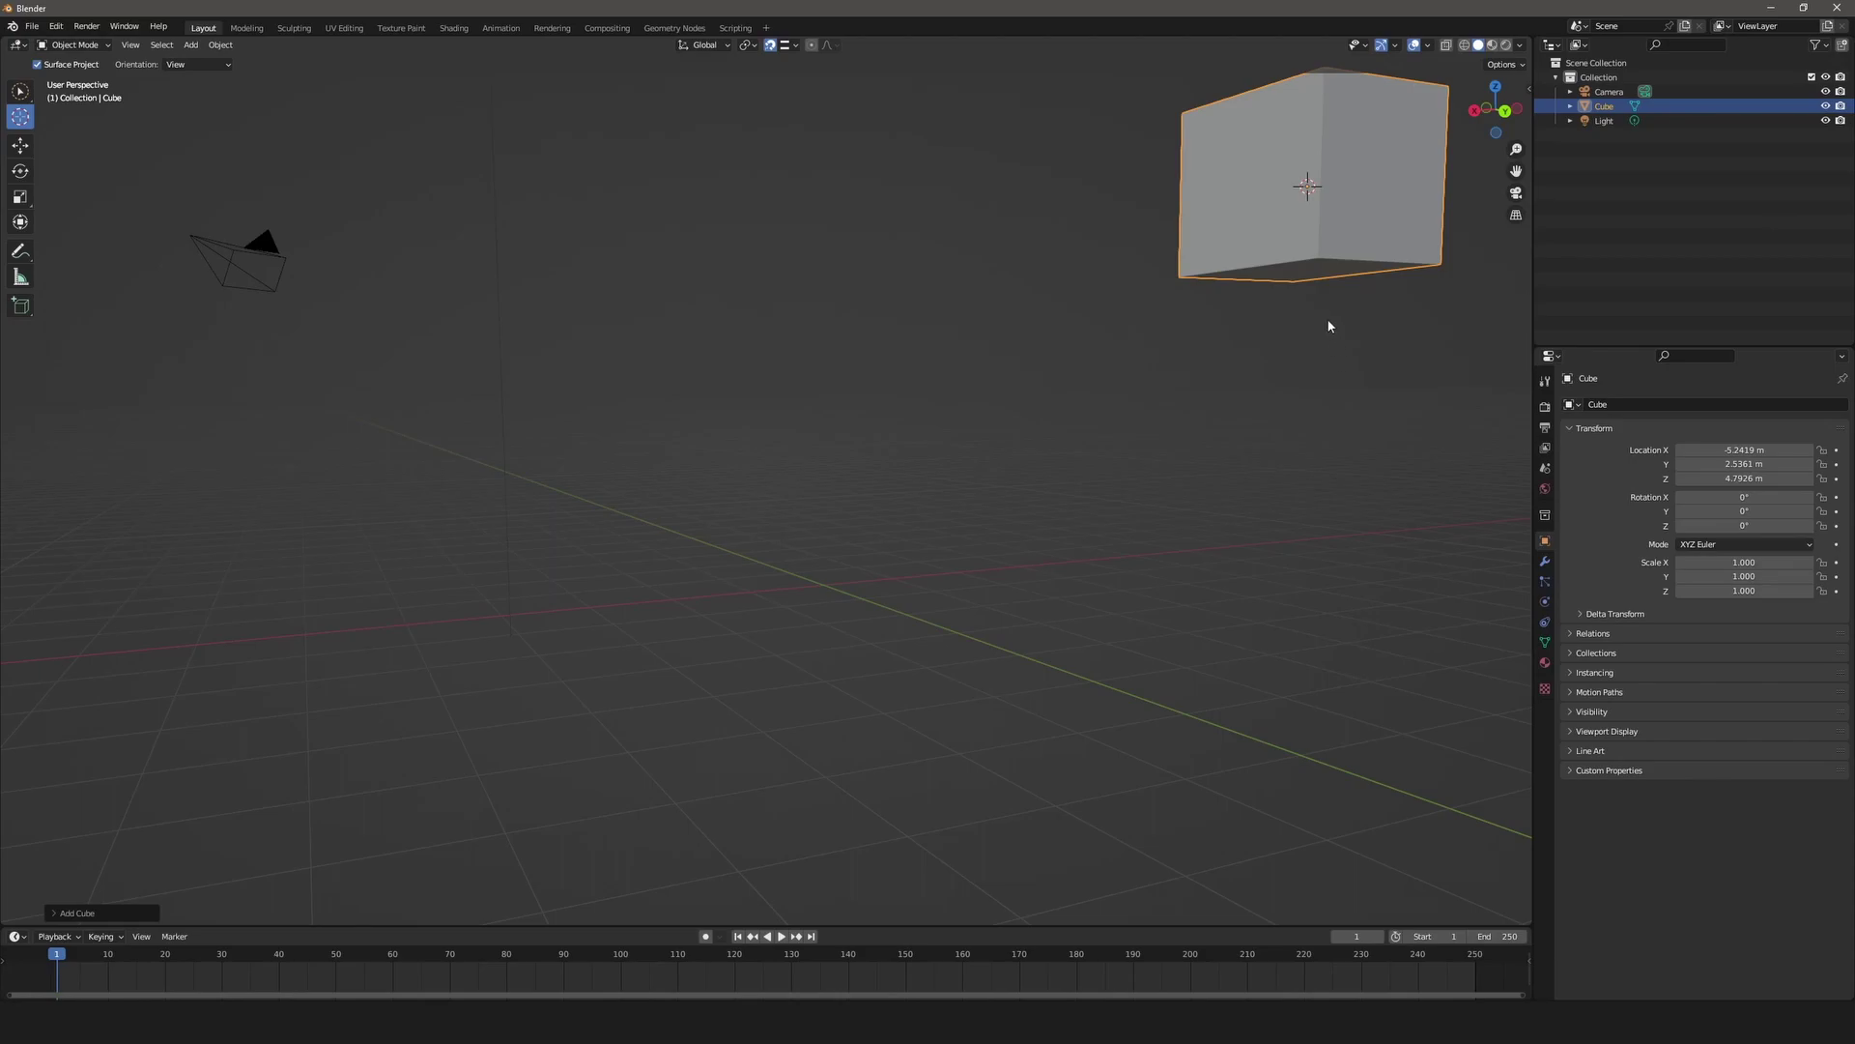
{"action": "left_click", "coordinate": [1350, 211]}
{"action": "key", "text": "Delete"}
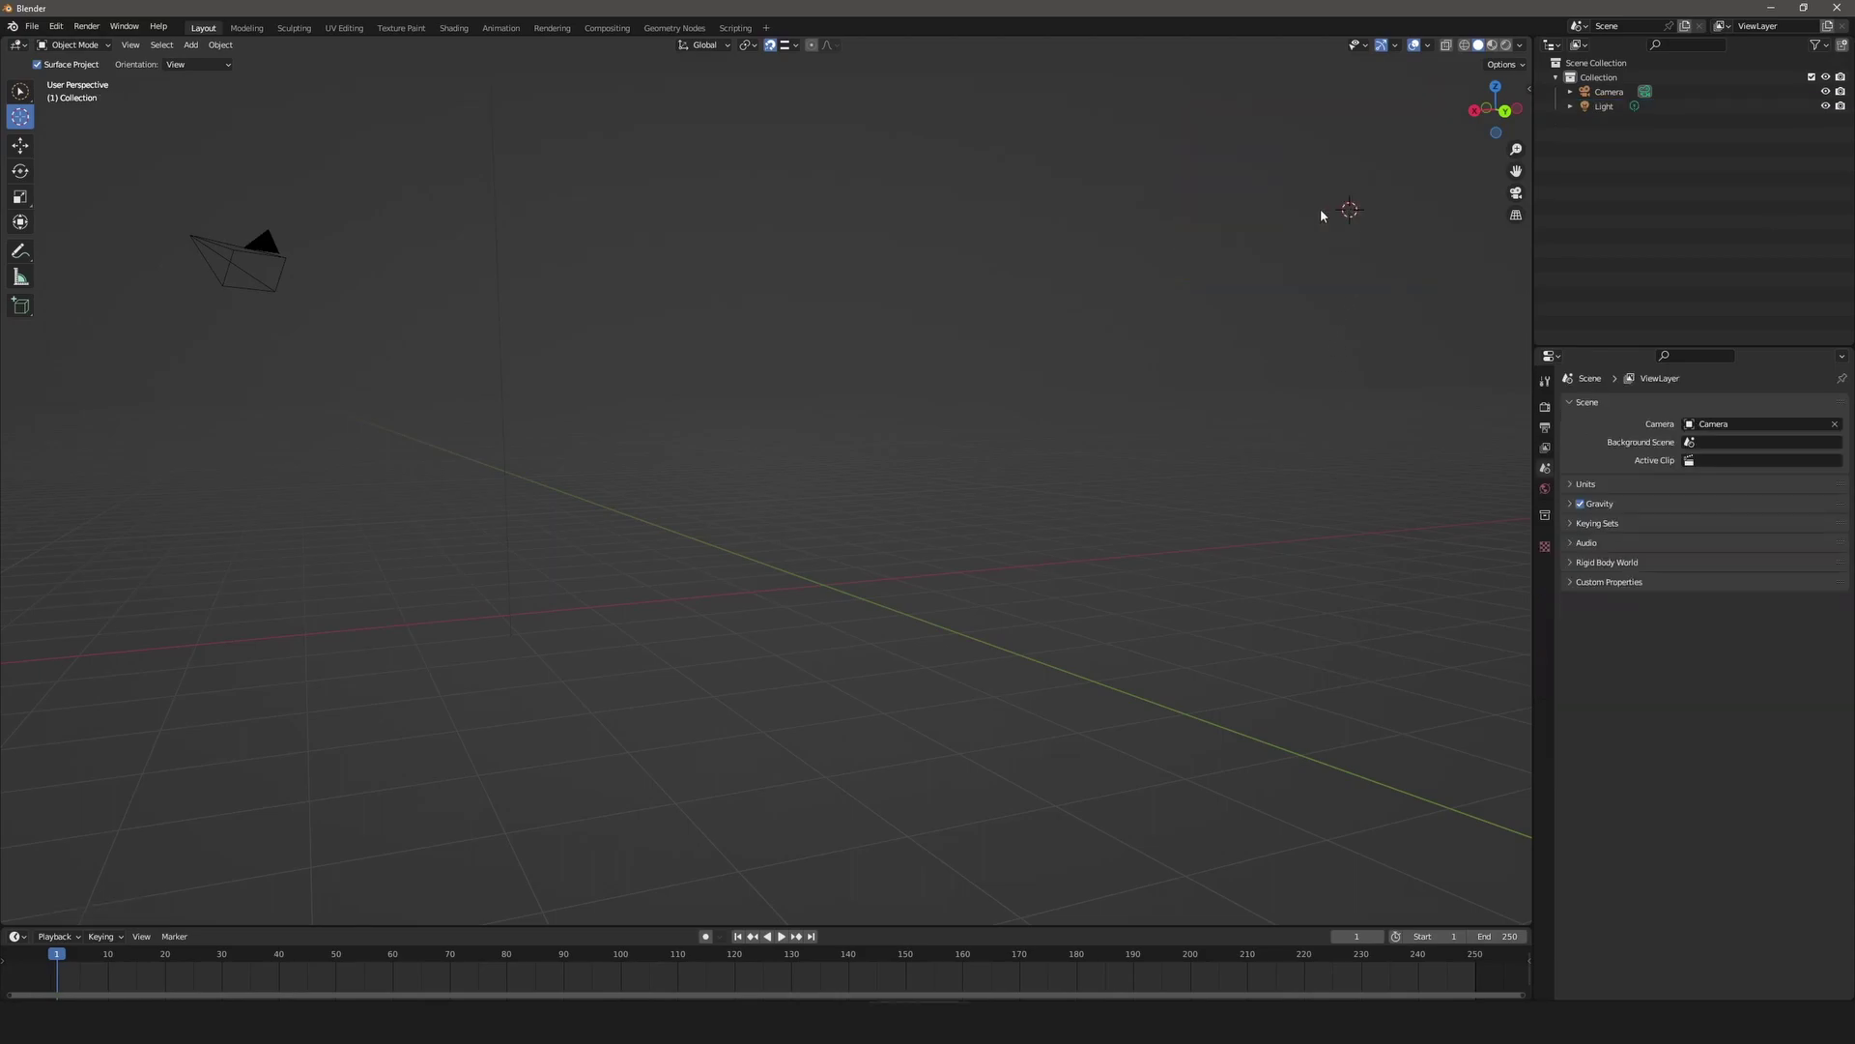
Snap the 3D cursor back to the world origin.
{"action": "middle_click_drag", "start_coordinate": [1129, 402], "coordinate": [1114, 425]}
{"action": "key", "text": "shift+s"}
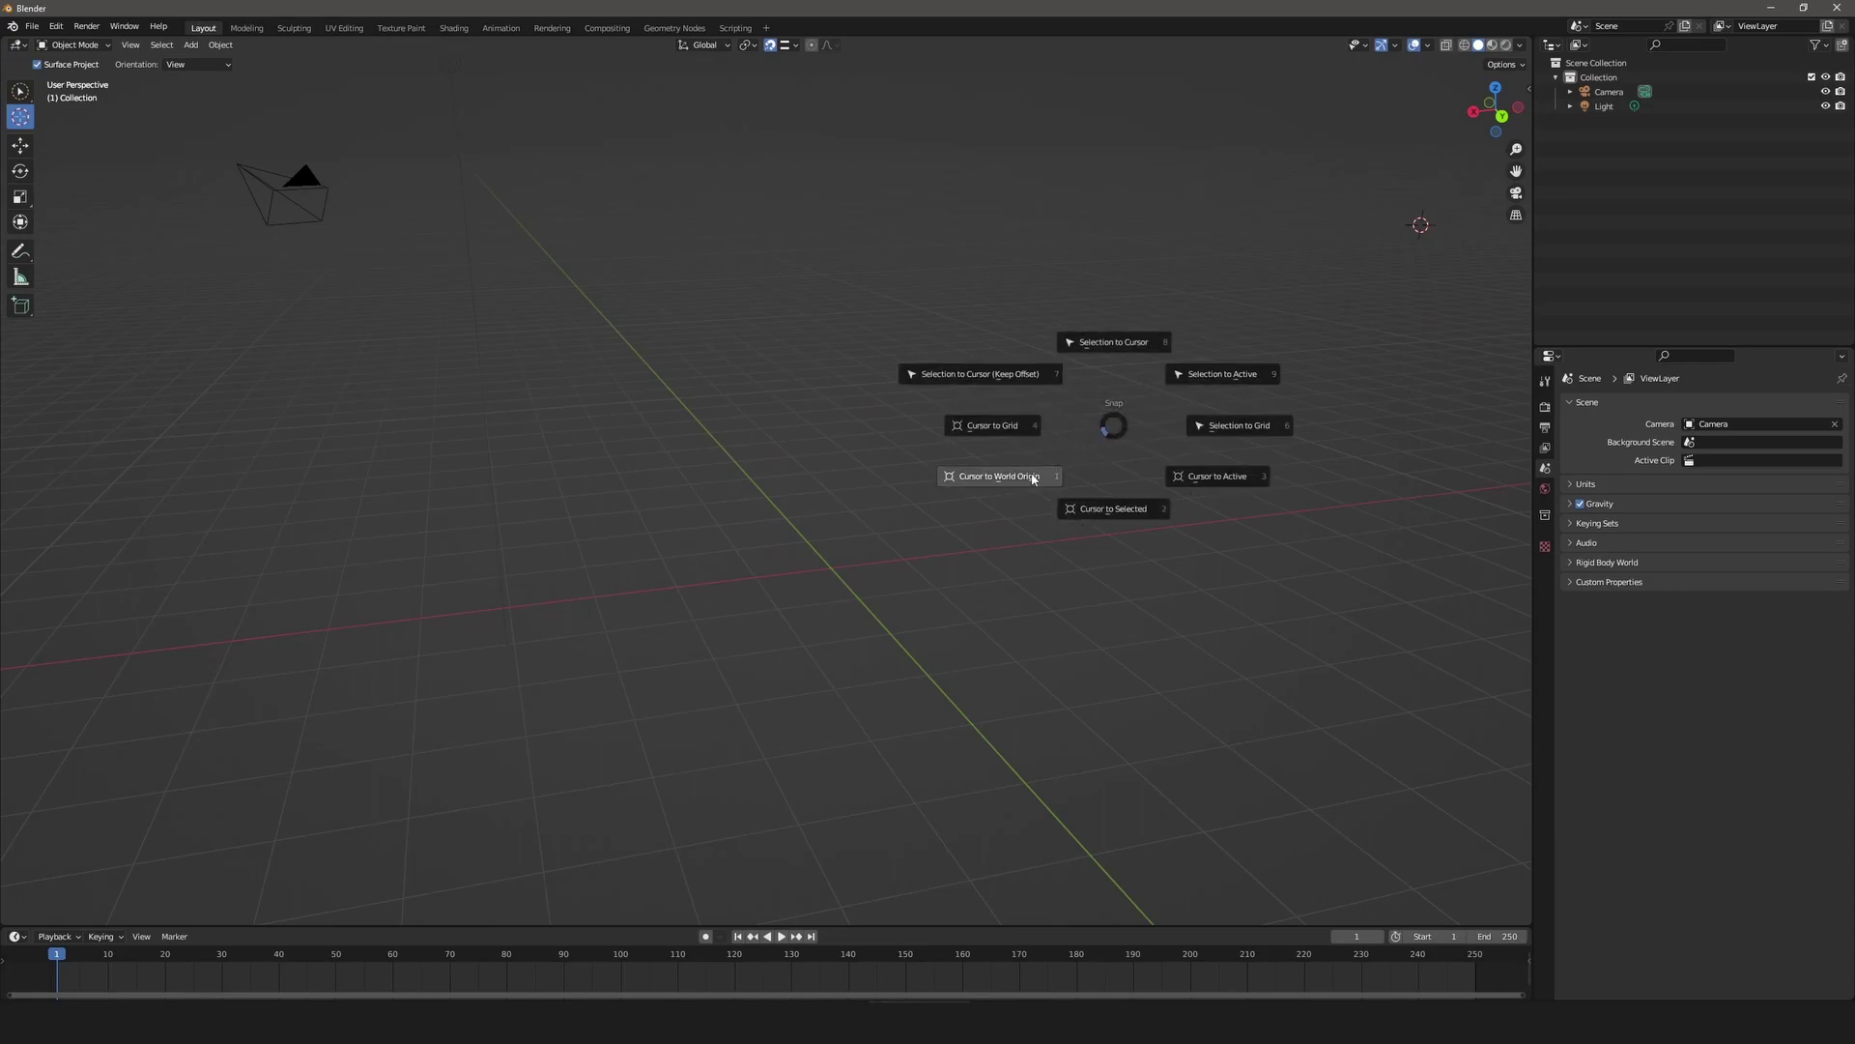
{"action": "left_click", "coordinate": [1028, 480]}
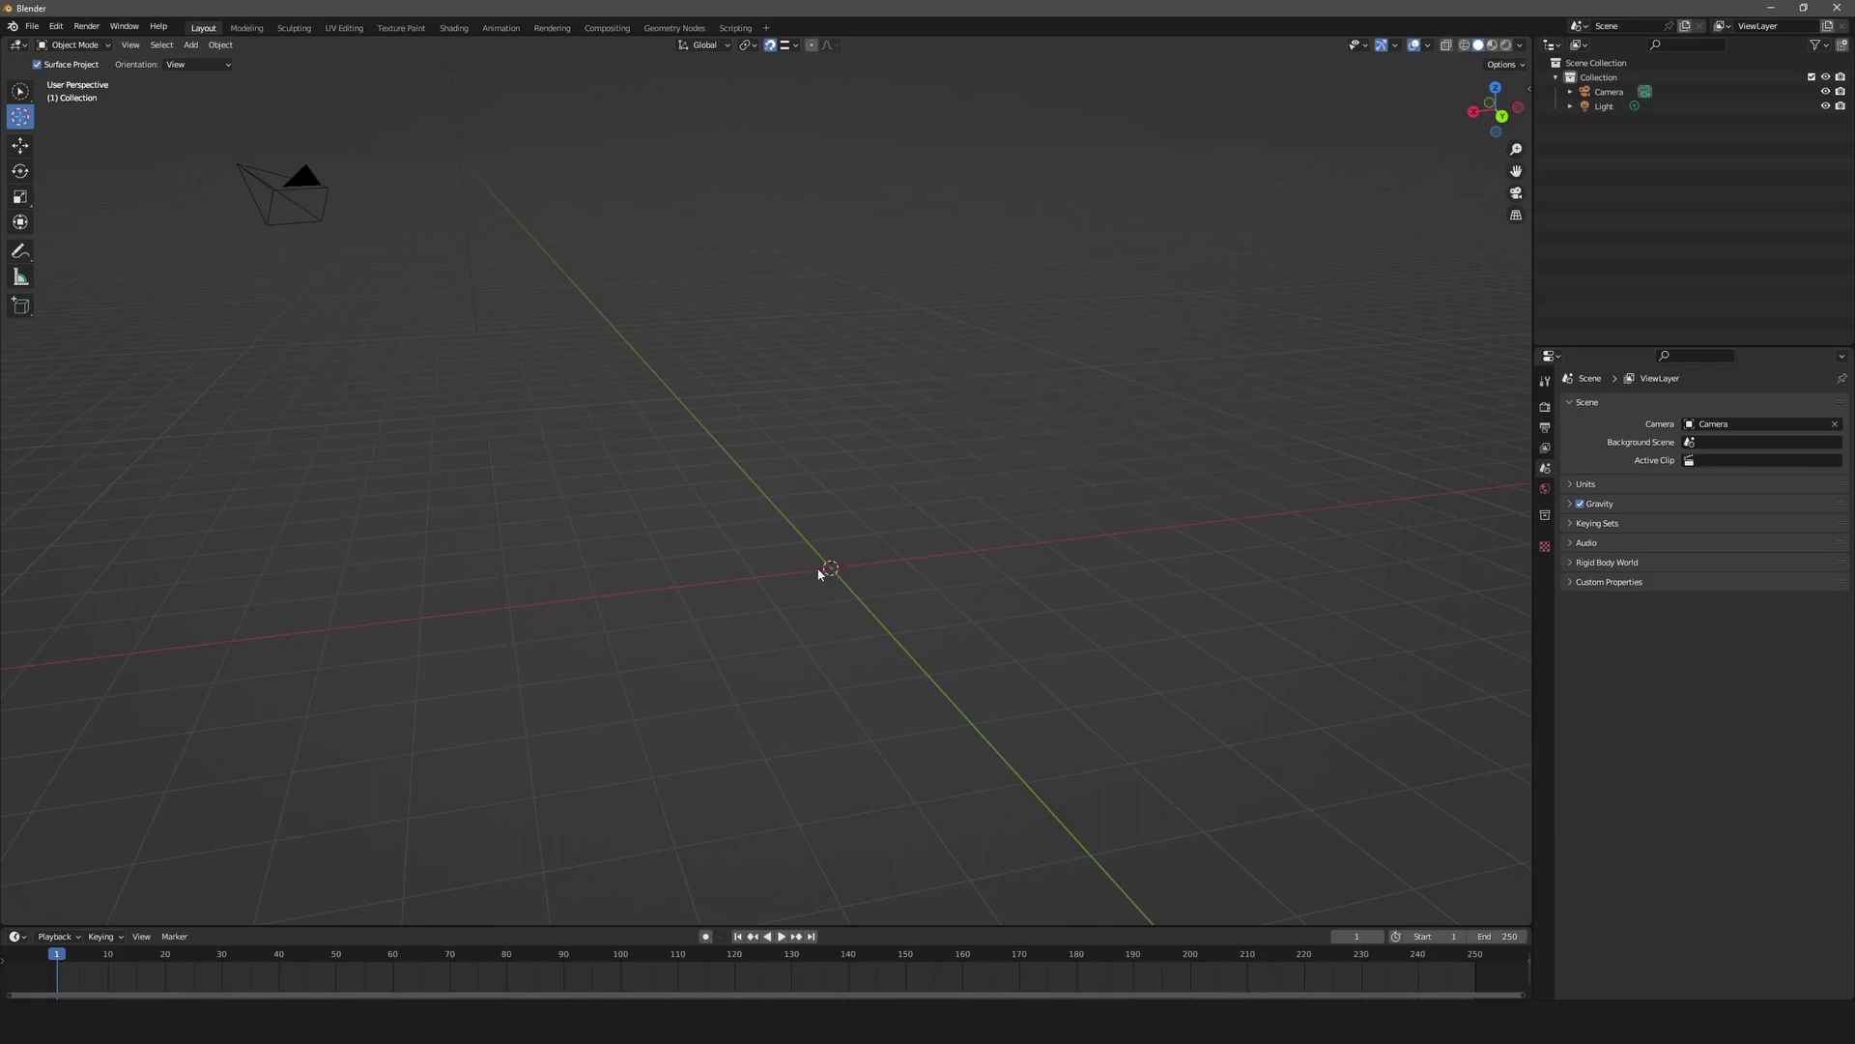
Add a new cube at the world origin.
{"action": "key", "text": "shift+a"}
{"action": "mouse_move", "coordinate": [822, 570]}
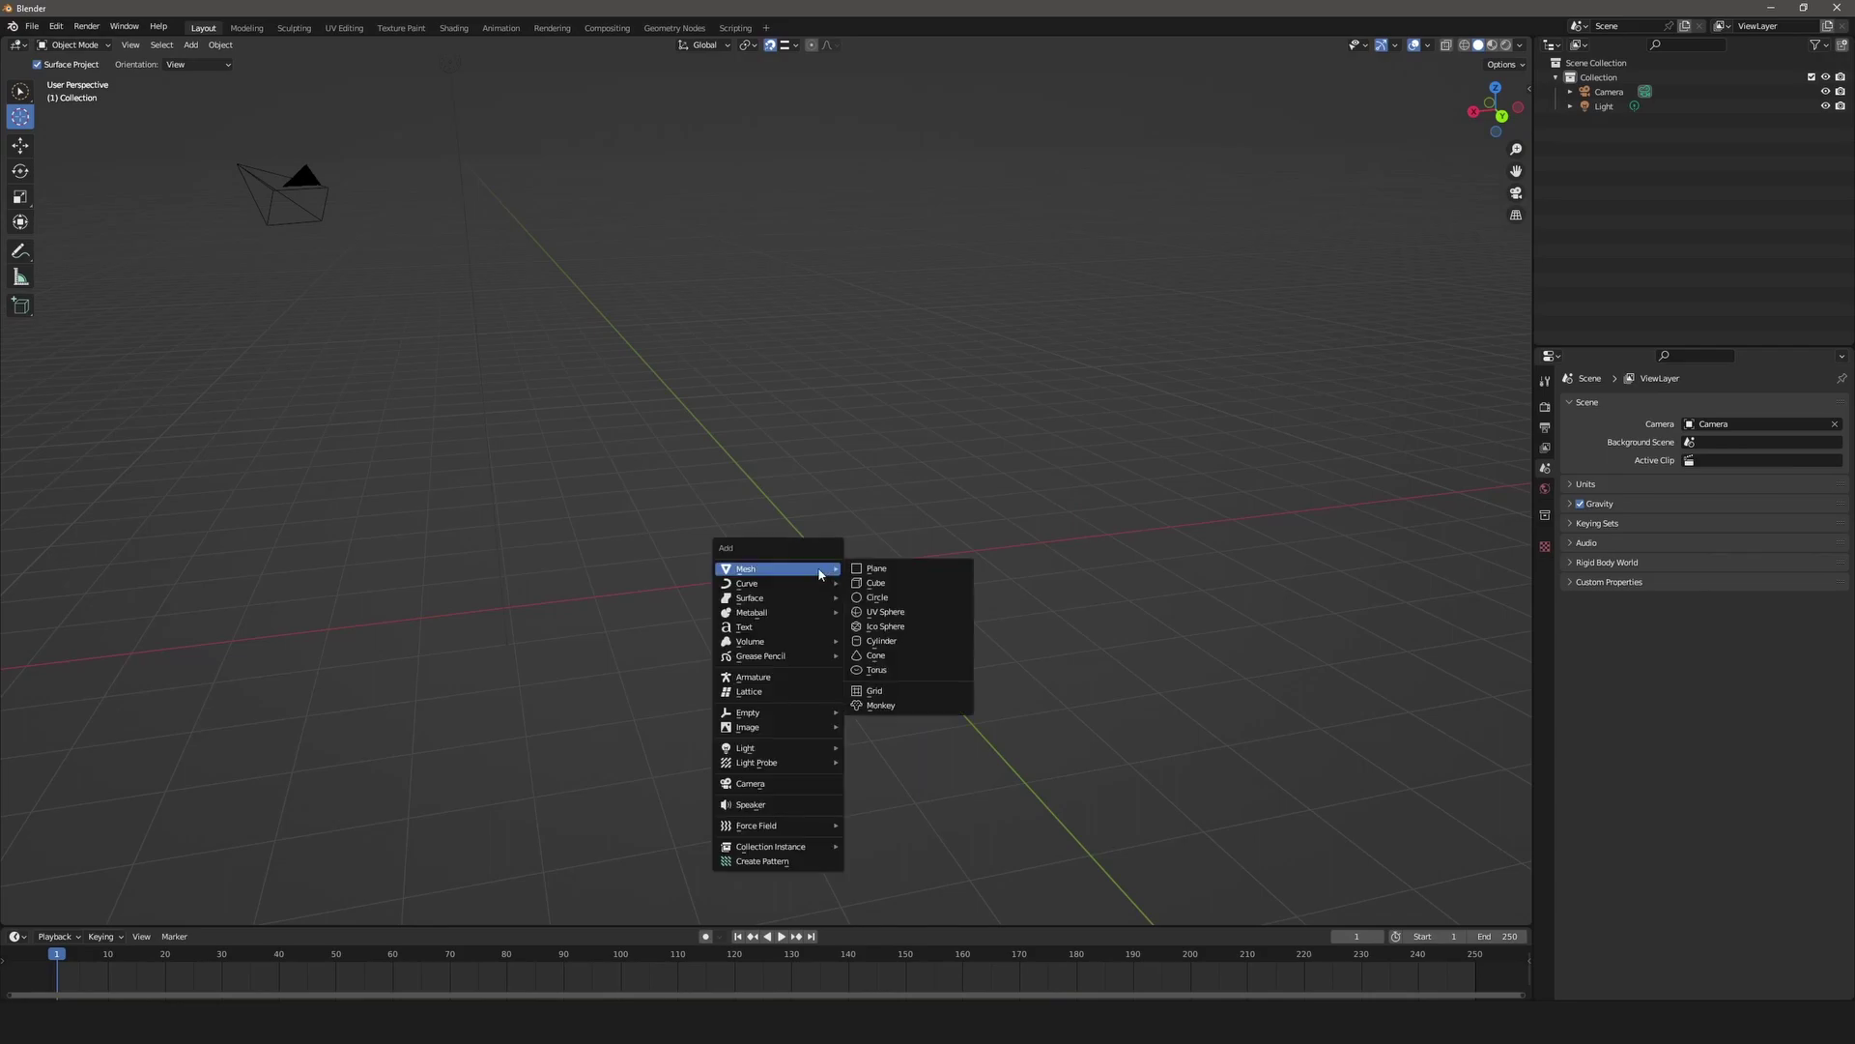
{"action": "left_click", "coordinate": [883, 581]}
{"action": "mouse_move", "coordinate": [923, 566]}
{"action": "middle_mouse_down"}
{"action": "mouse_move", "coordinate": [969, 526]}
{"action": "mouse_move", "coordinate": [1015, 551]}
{"action": "mouse_move", "coordinate": [908, 577]}
{"action": "middle_mouse_up"}
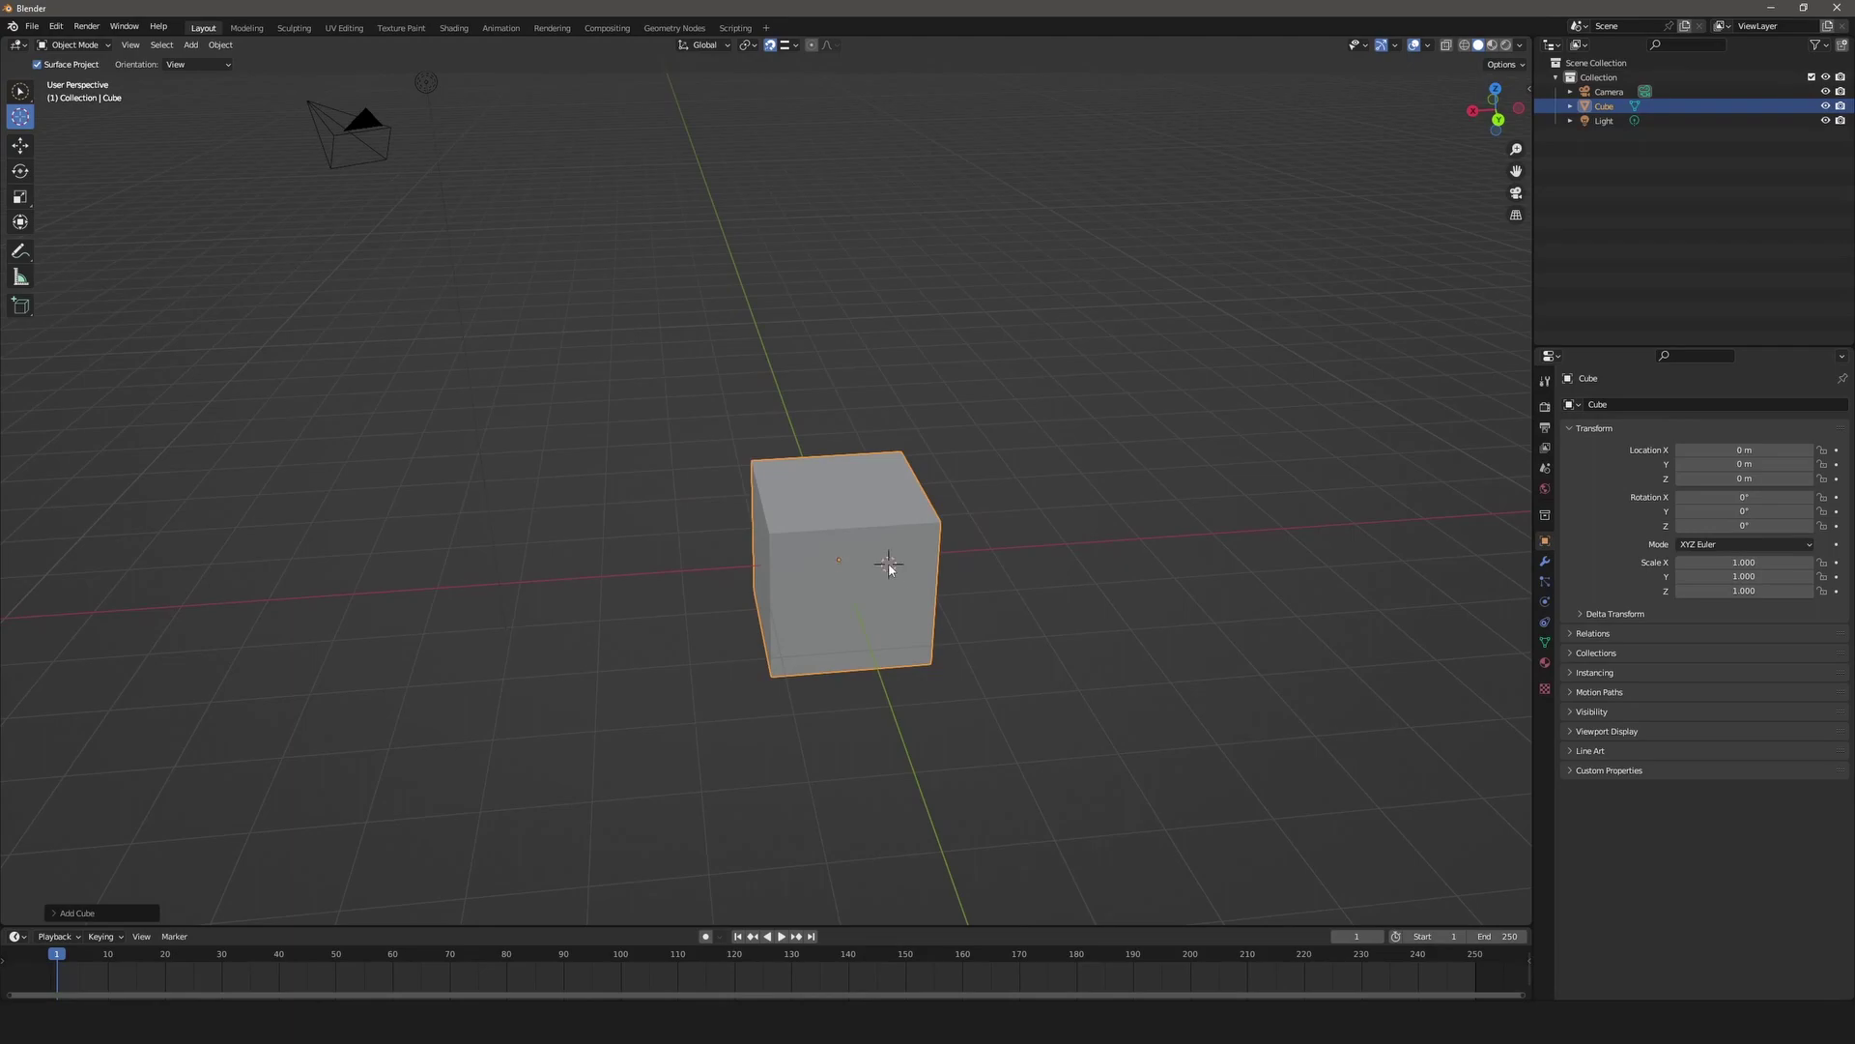
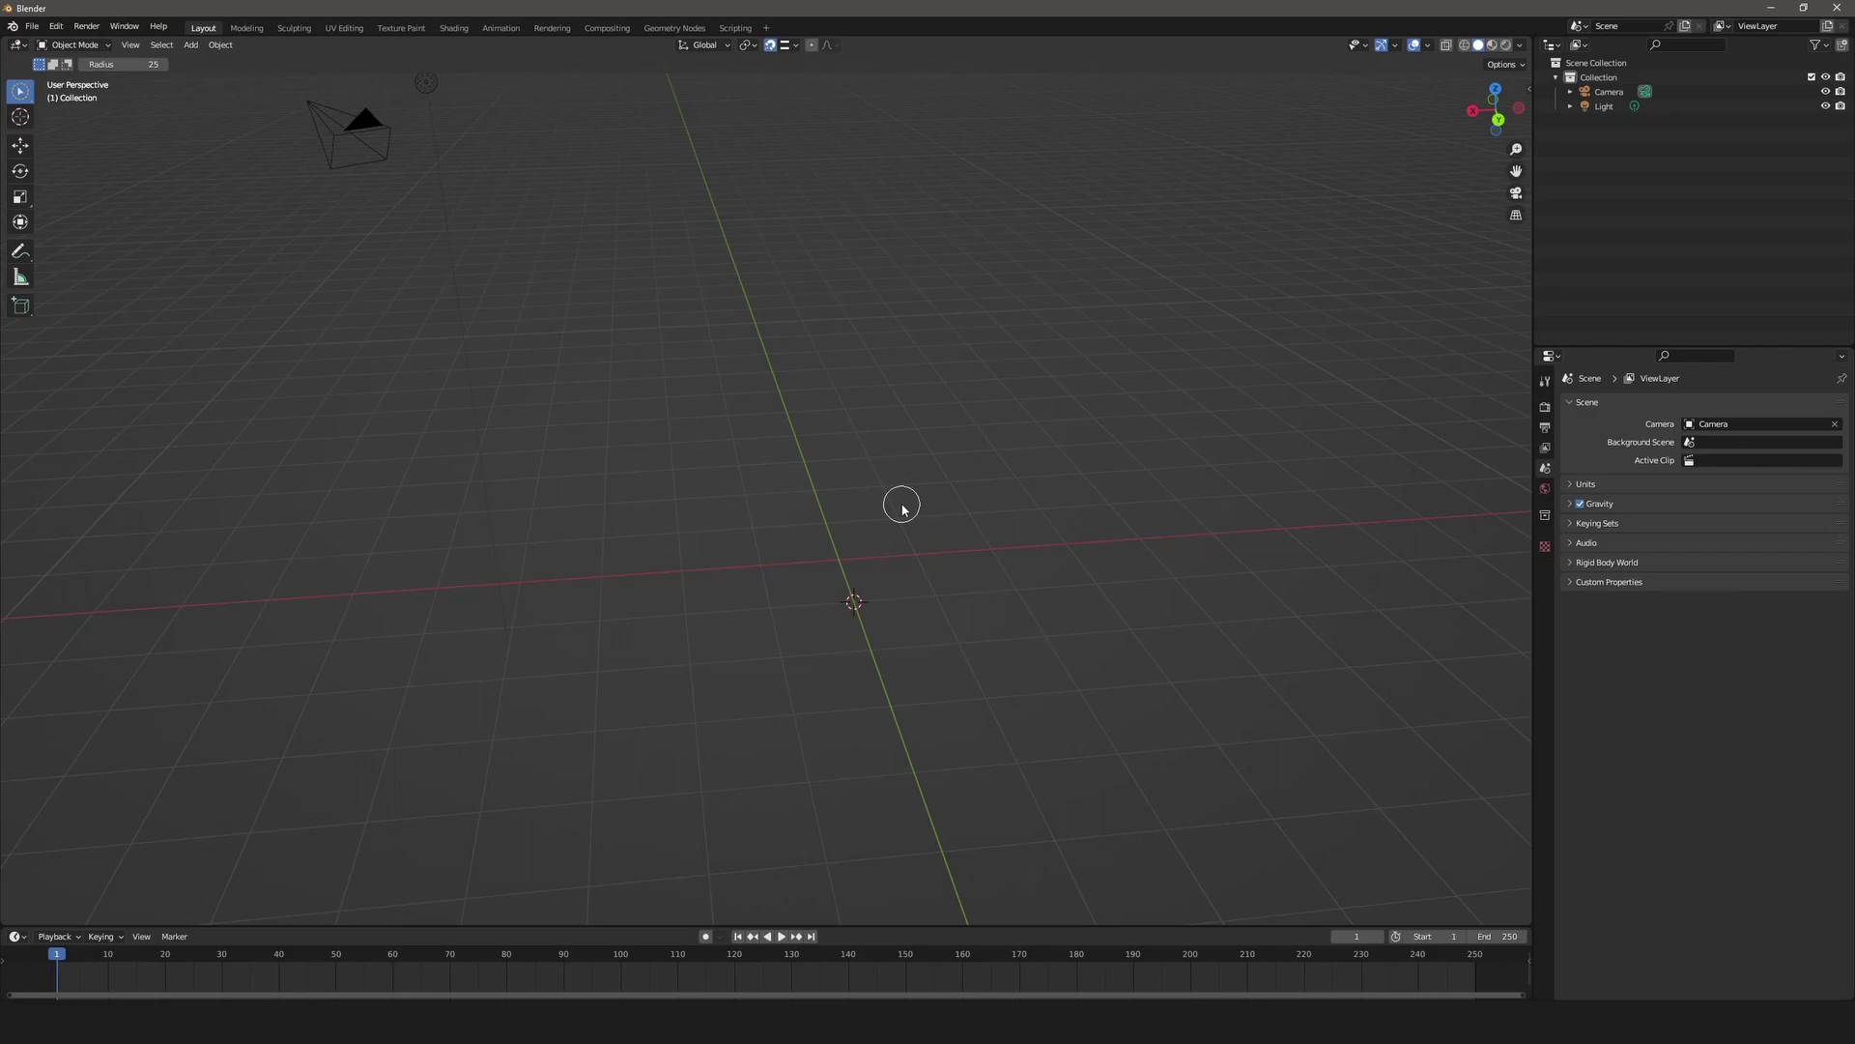
Add a cube mesh at the 3D cursor, 1 m along Y from the world origin.
{"action": "key", "text": "shift+a"}
{"action": "mouse_move", "coordinate": [901, 504]}
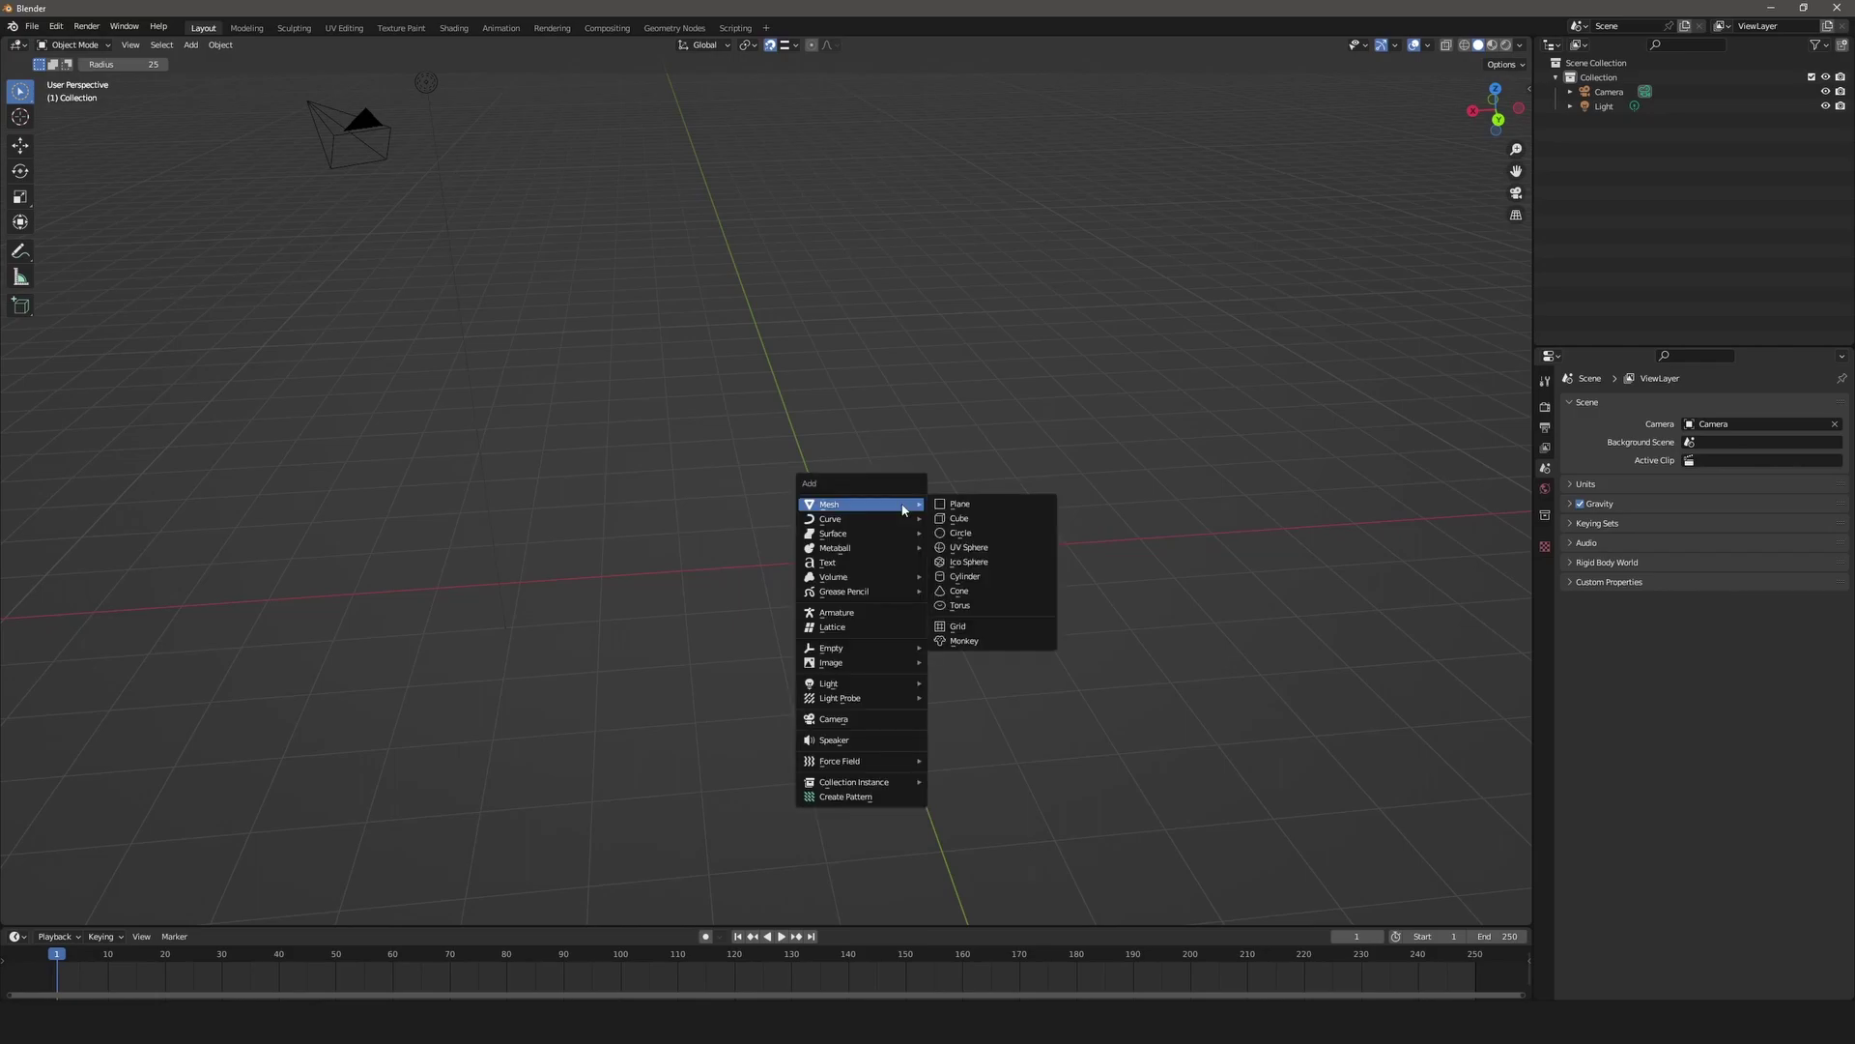
{"action": "left_click", "coordinate": [1005, 519]}
{"action": "middle_click_drag", "start_coordinate": [1035, 551], "coordinate": [1068, 522]}
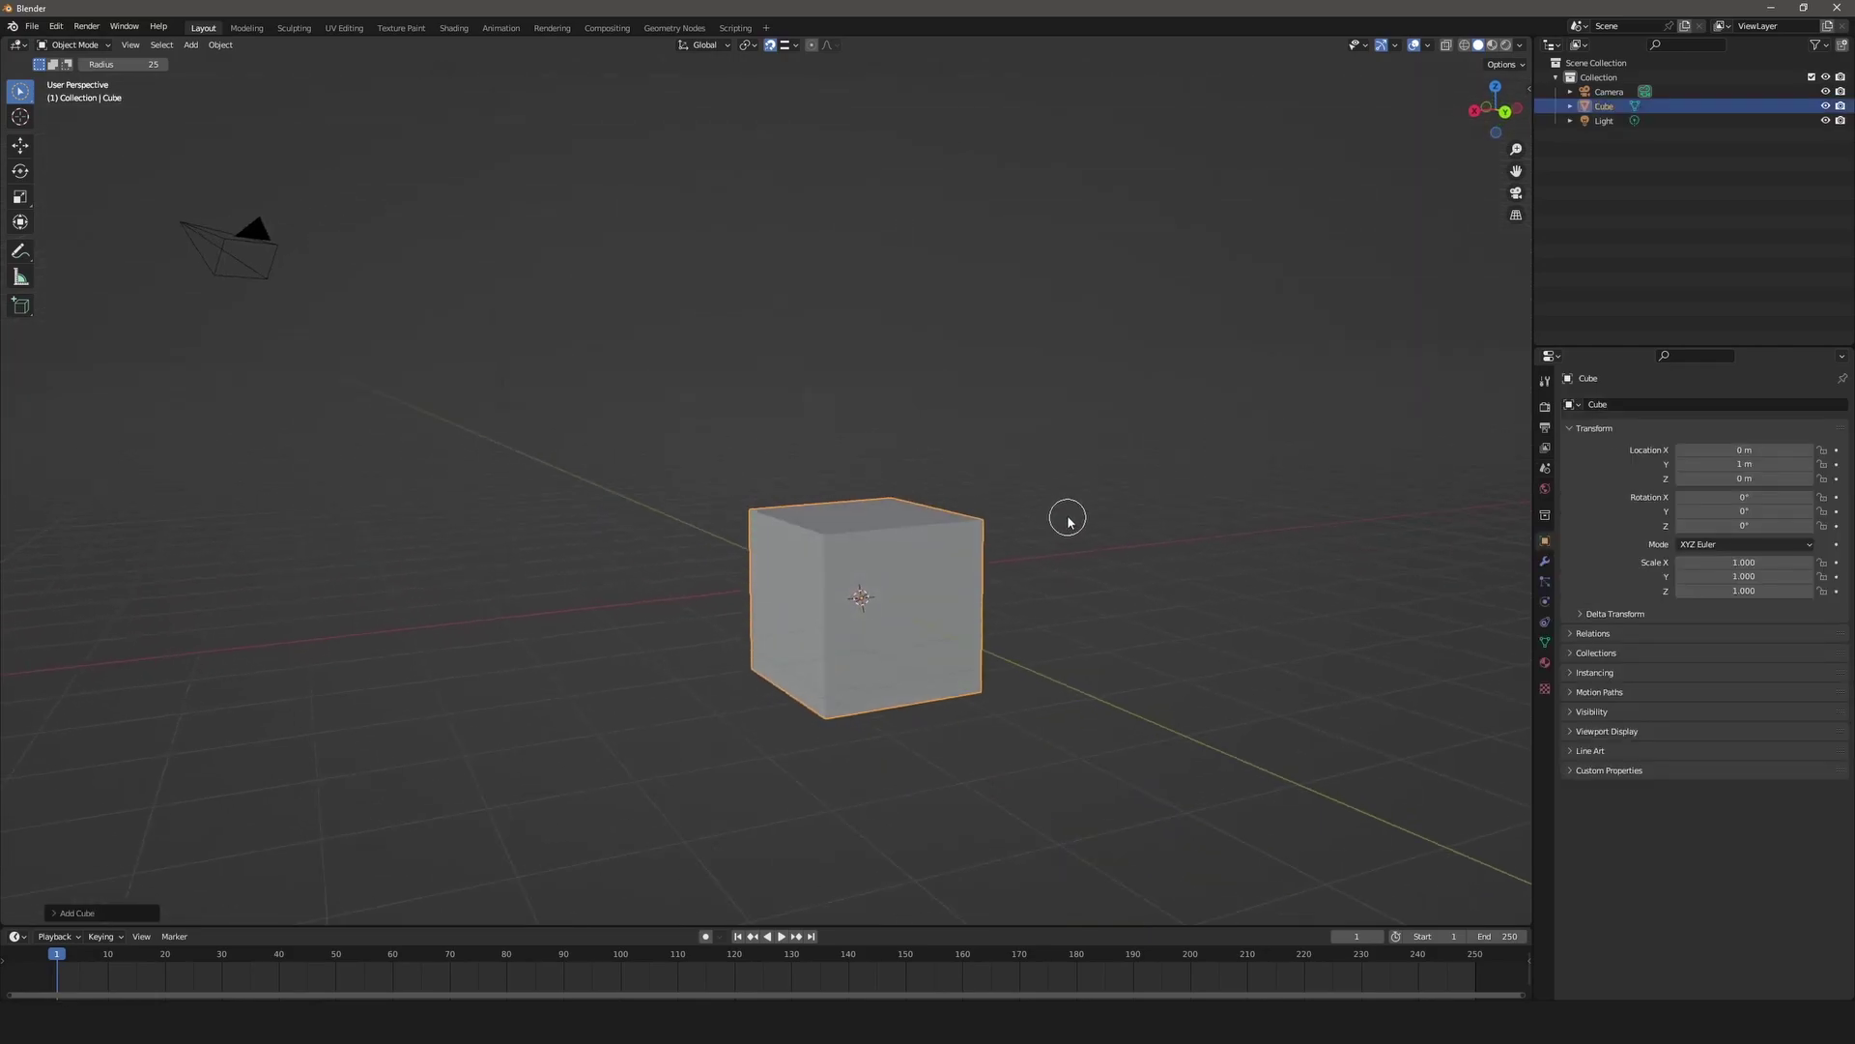
Enter Edit Mode on the cube and snap the 3D cursor to the middle of one of its top edges.
{"action": "key", "text": "Tab"}
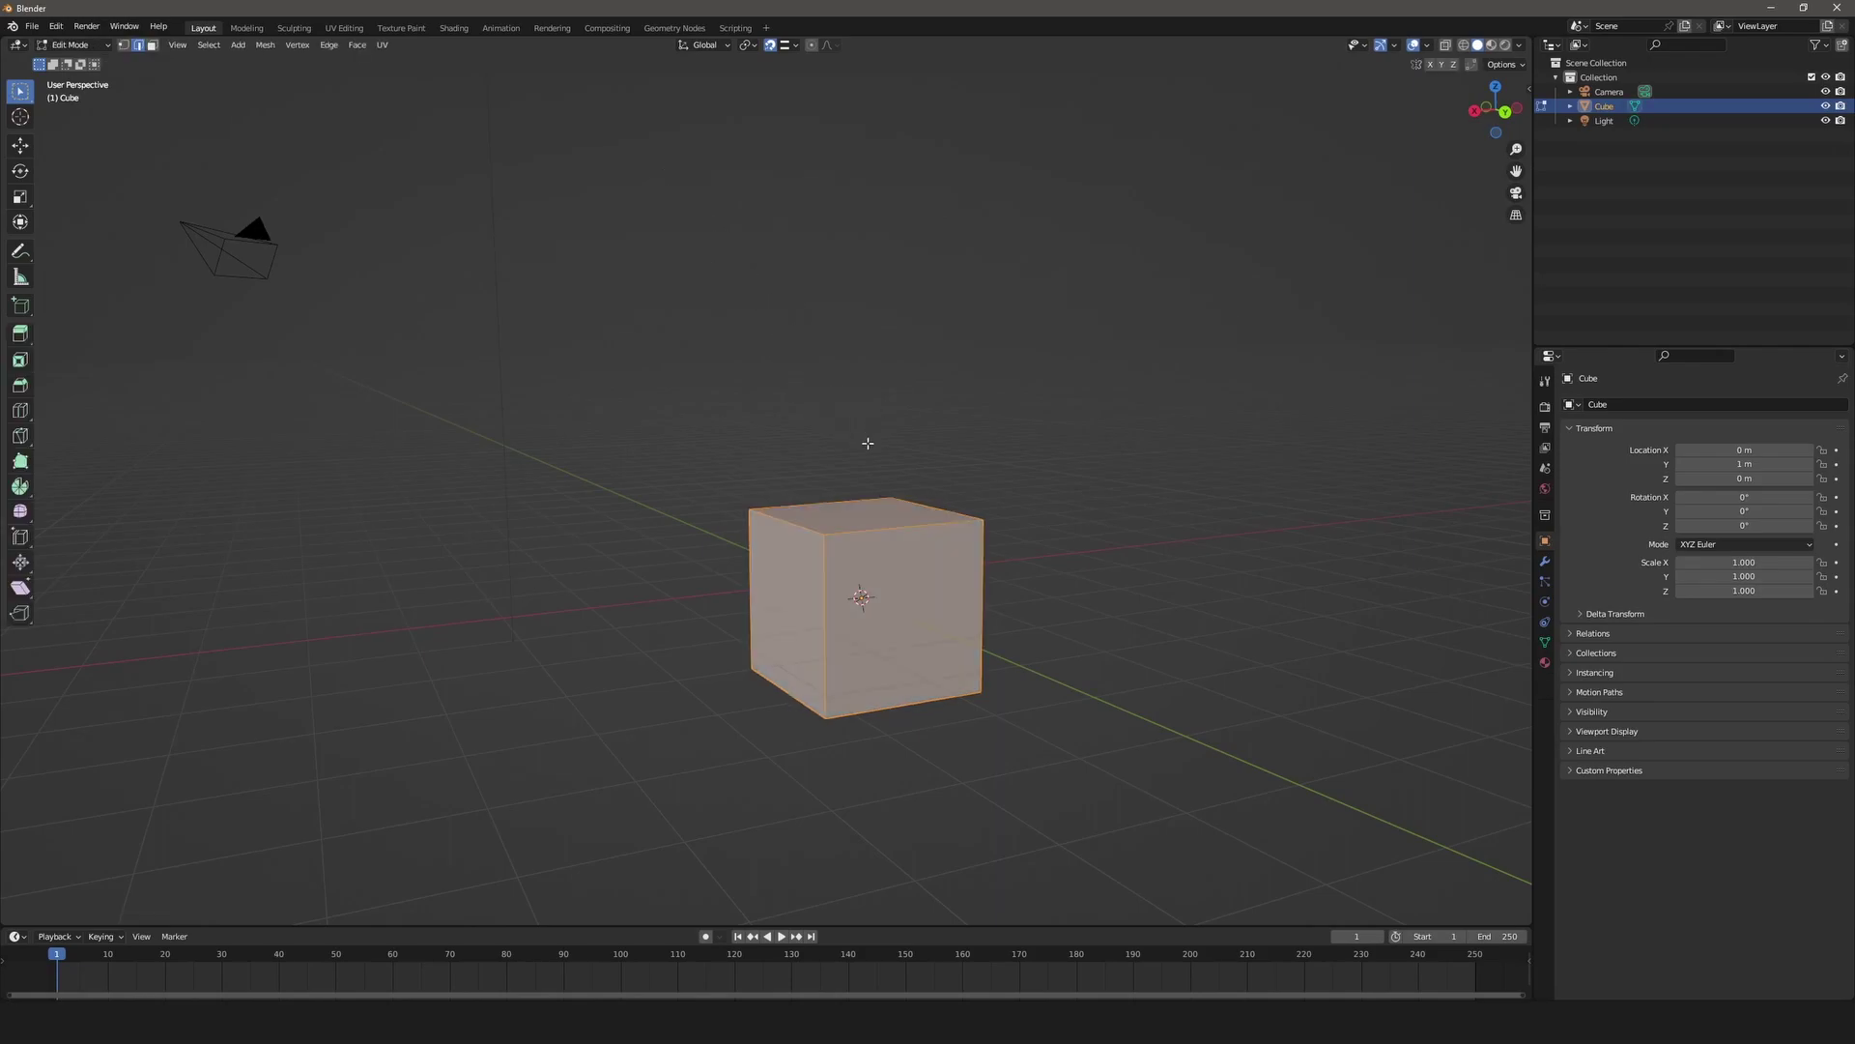
{"action": "left_click", "coordinate": [1137, 473]}
{"action": "middle_click_drag", "start_coordinate": [963, 565], "coordinate": [1057, 577]}
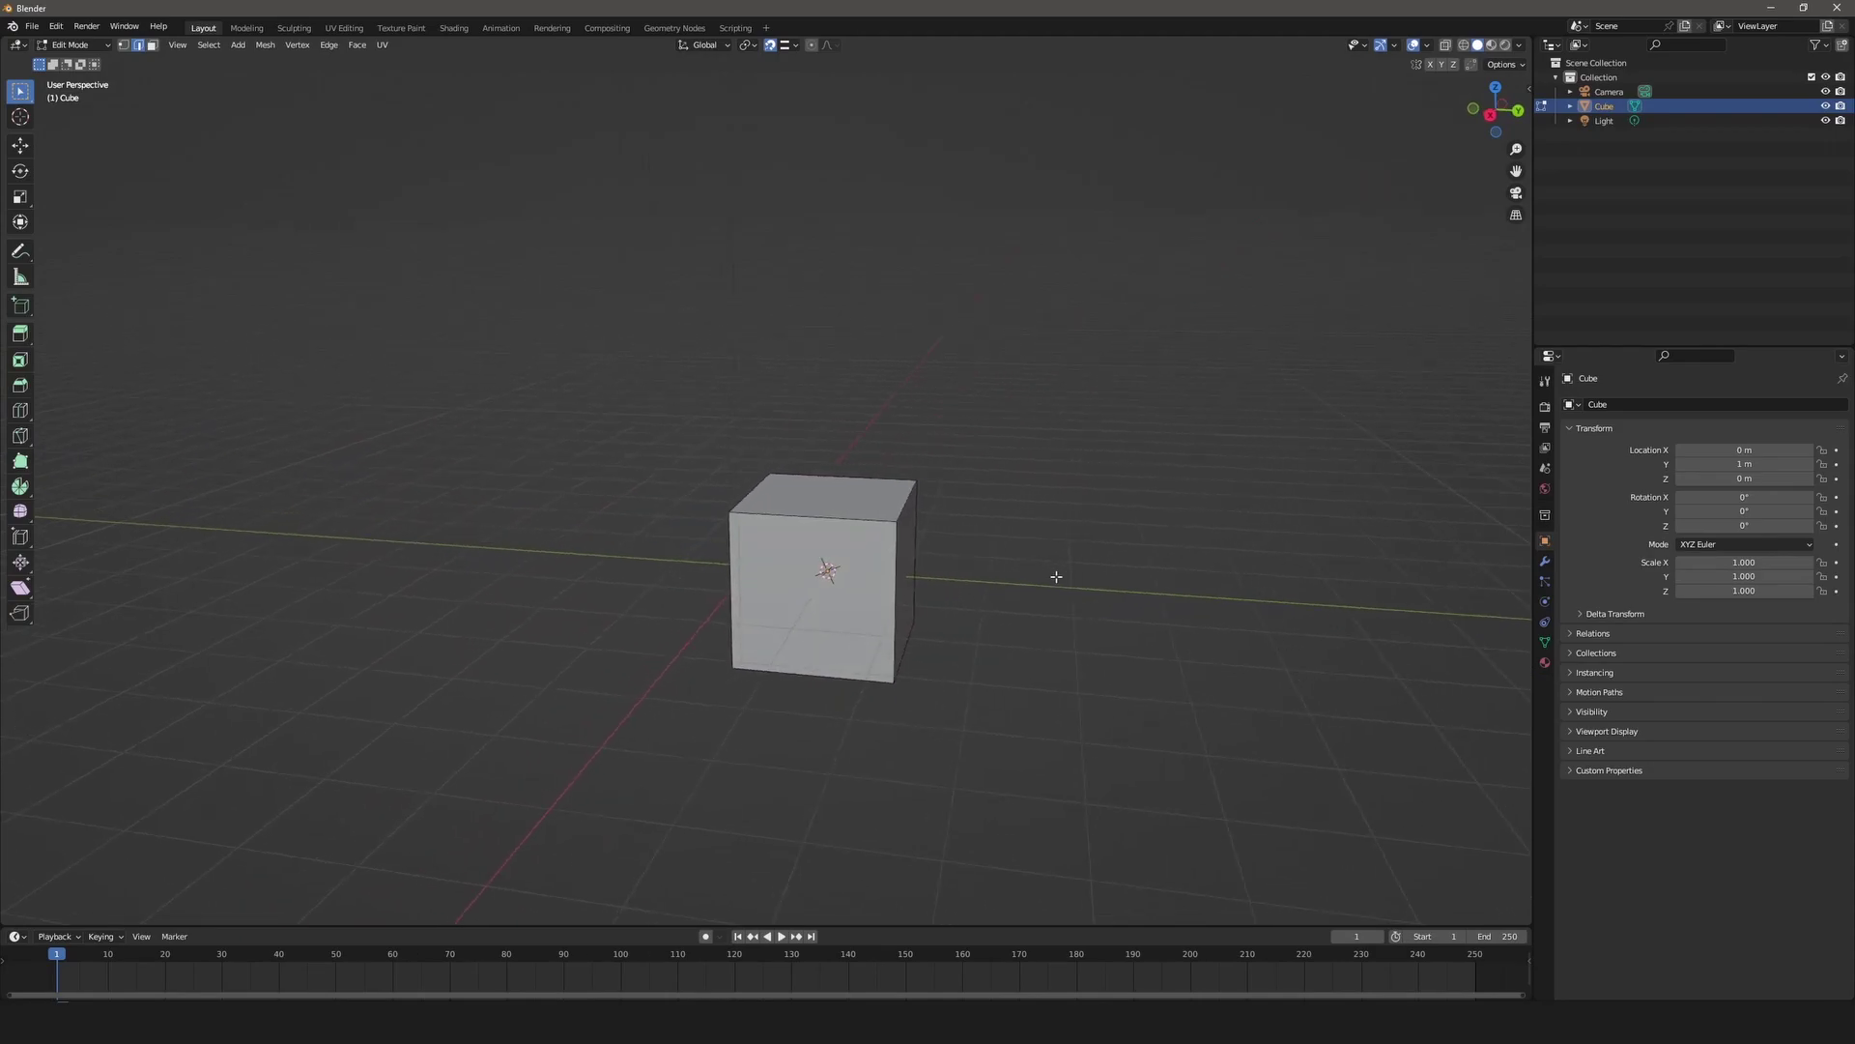
{"action": "middle_click_drag", "start_coordinate": [969, 513], "coordinate": [900, 507]}
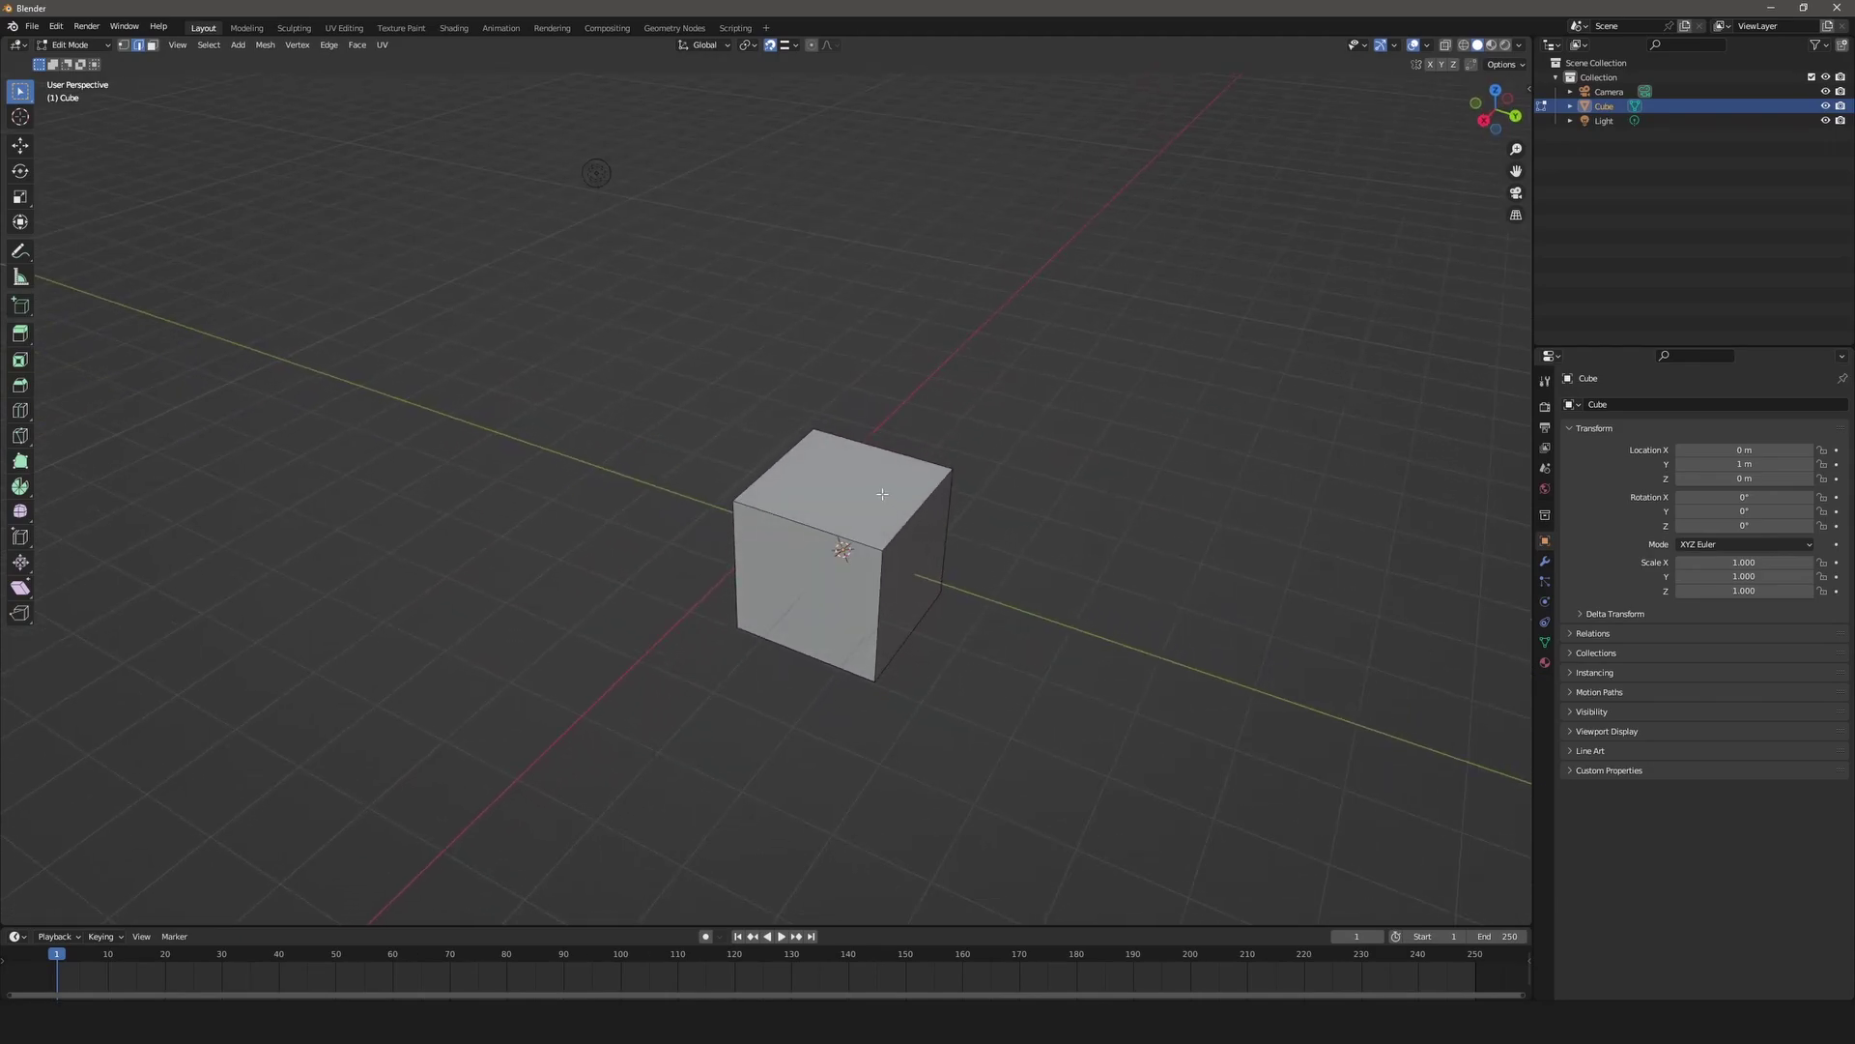
{"action": "middle_click_drag", "start_coordinate": [931, 532], "coordinate": [1054, 557]}
{"action": "key", "text": "shift+s"}
{"action": "left_click", "coordinate": [929, 530]}
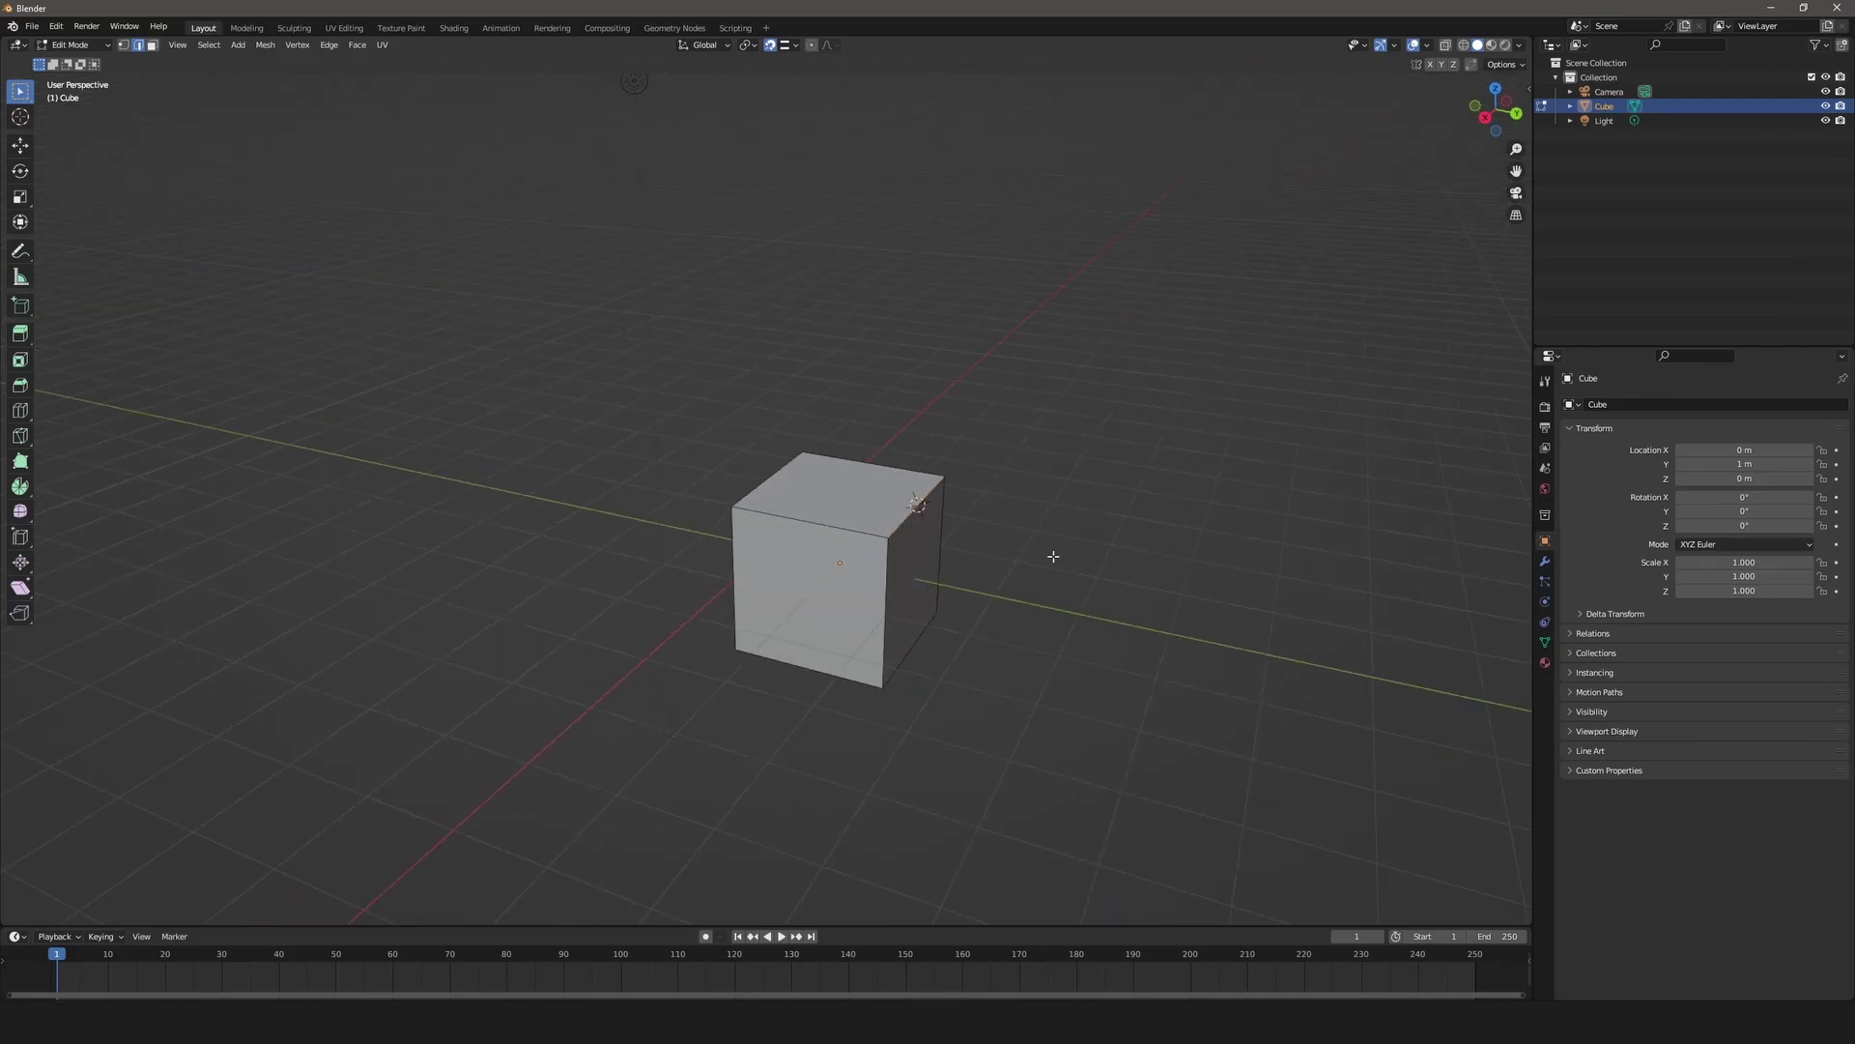
Try to snap the mesh selection to the 3D cursor, and return to Object Mode.
{"action": "key", "text": "shift+a"}
{"action": "left_click", "coordinate": [904, 525]}
{"action": "middle_click_drag", "start_coordinate": [903, 526], "coordinate": [887, 495]}
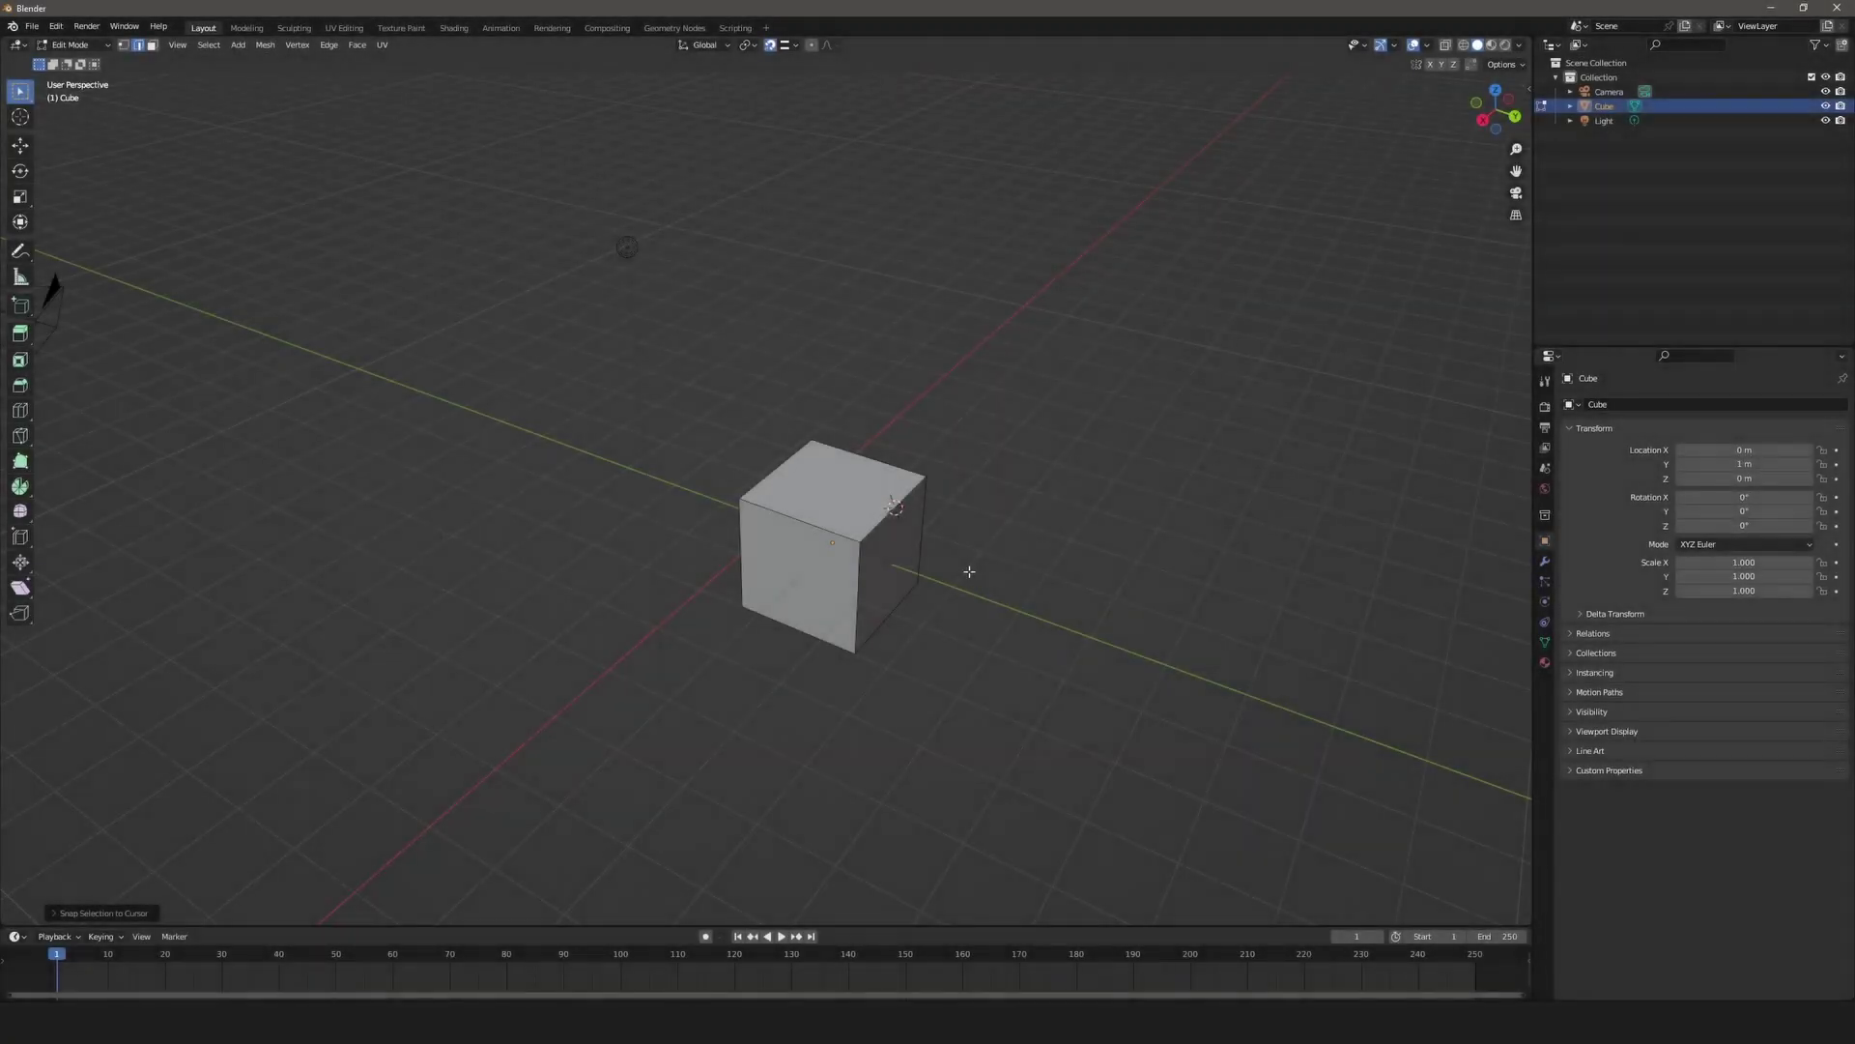
{"action": "key", "text": "a"}
{"action": "key", "text": "Tab"}
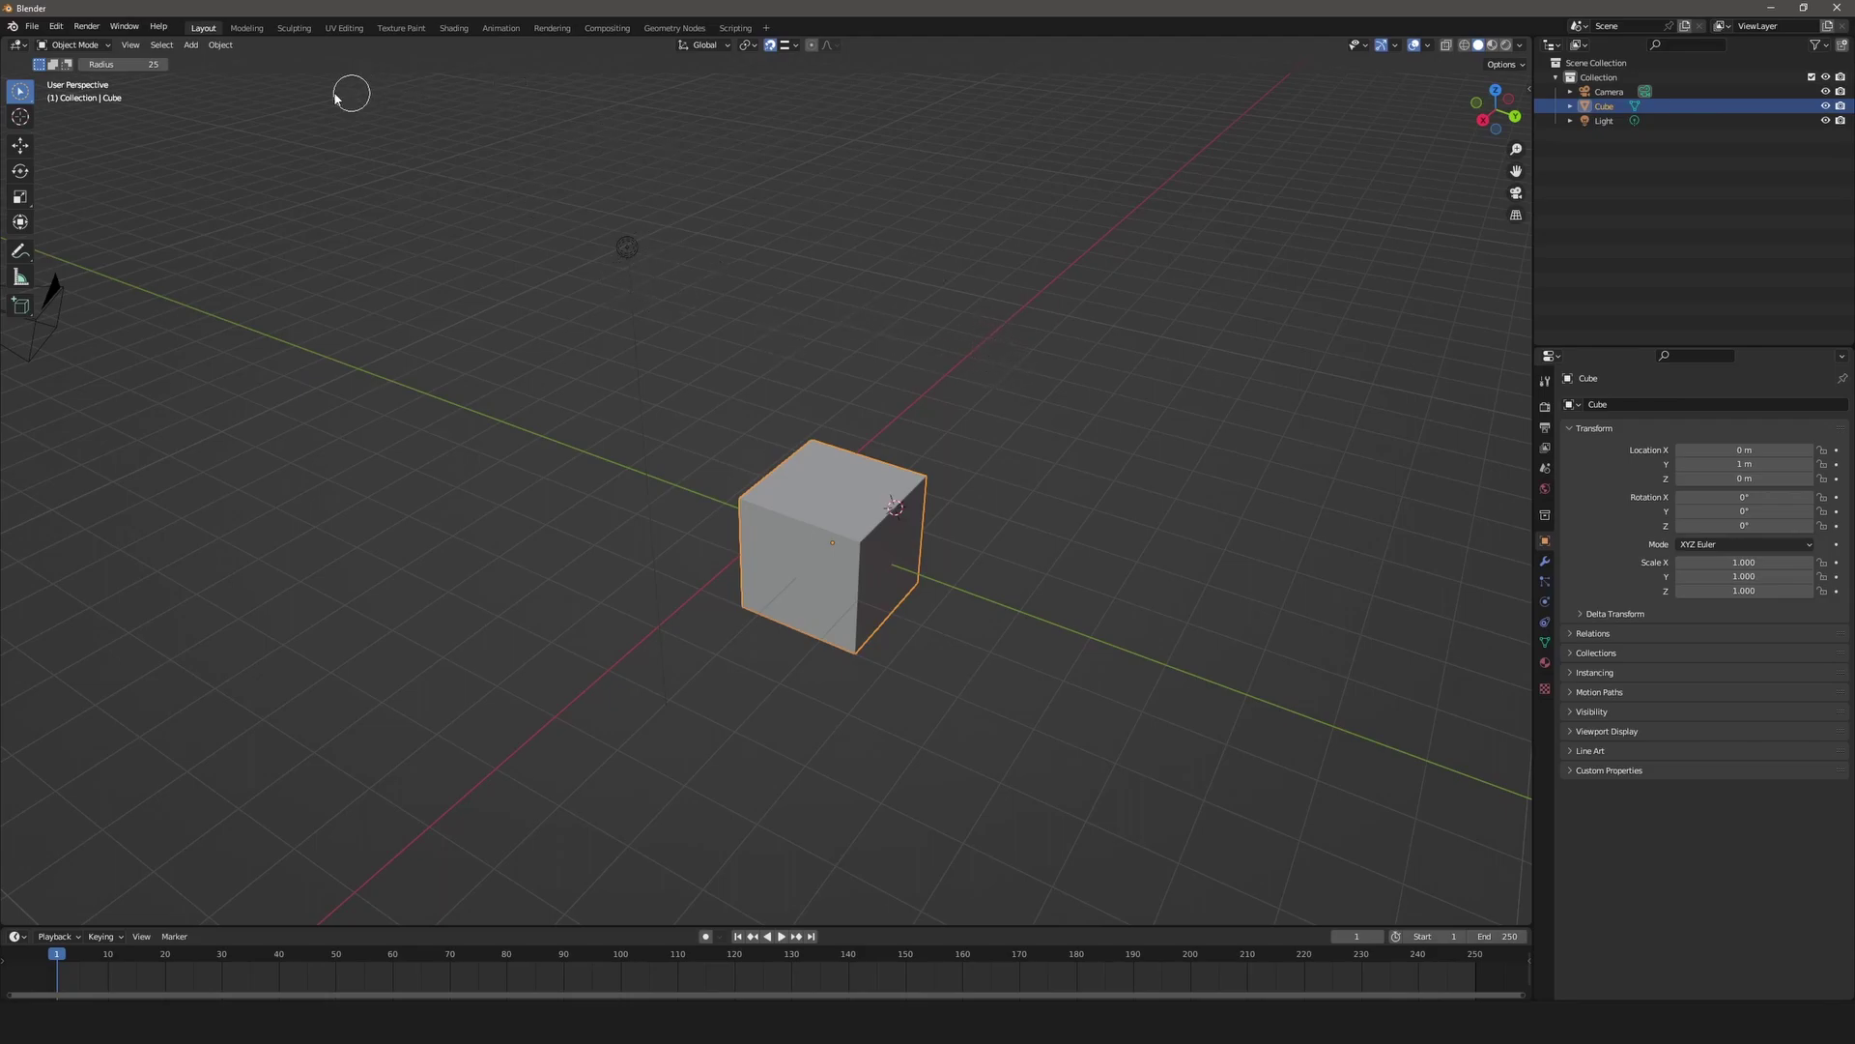
Place the 3D cursor away from the cube with the Cursor tool and snap the cube to it, at about X -3.46, Y 4.45, Z 3.32 m.
{"action": "left_click", "coordinate": [21, 115]}
{"action": "left_click", "coordinate": [1173, 309]}
{"action": "middle_click_drag", "start_coordinate": [1263, 265], "coordinate": [723, 501]}
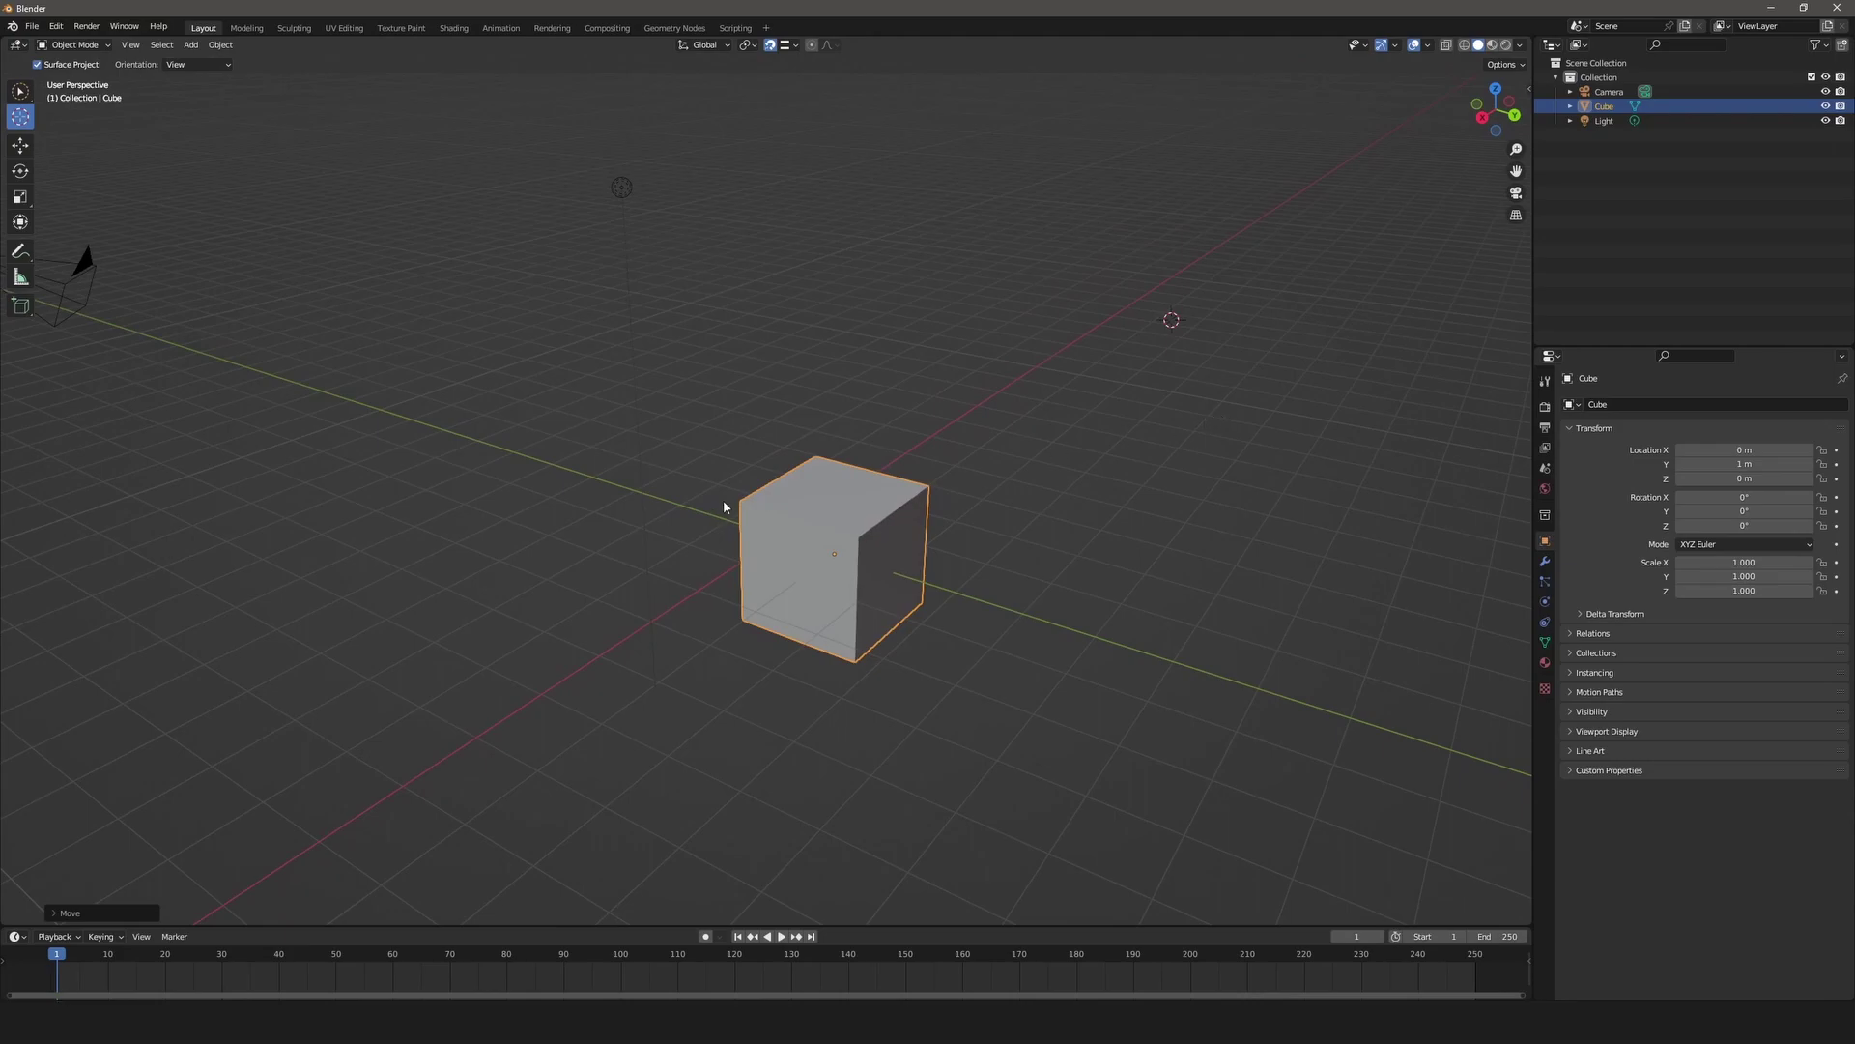
{"action": "key", "text": "shift+s"}
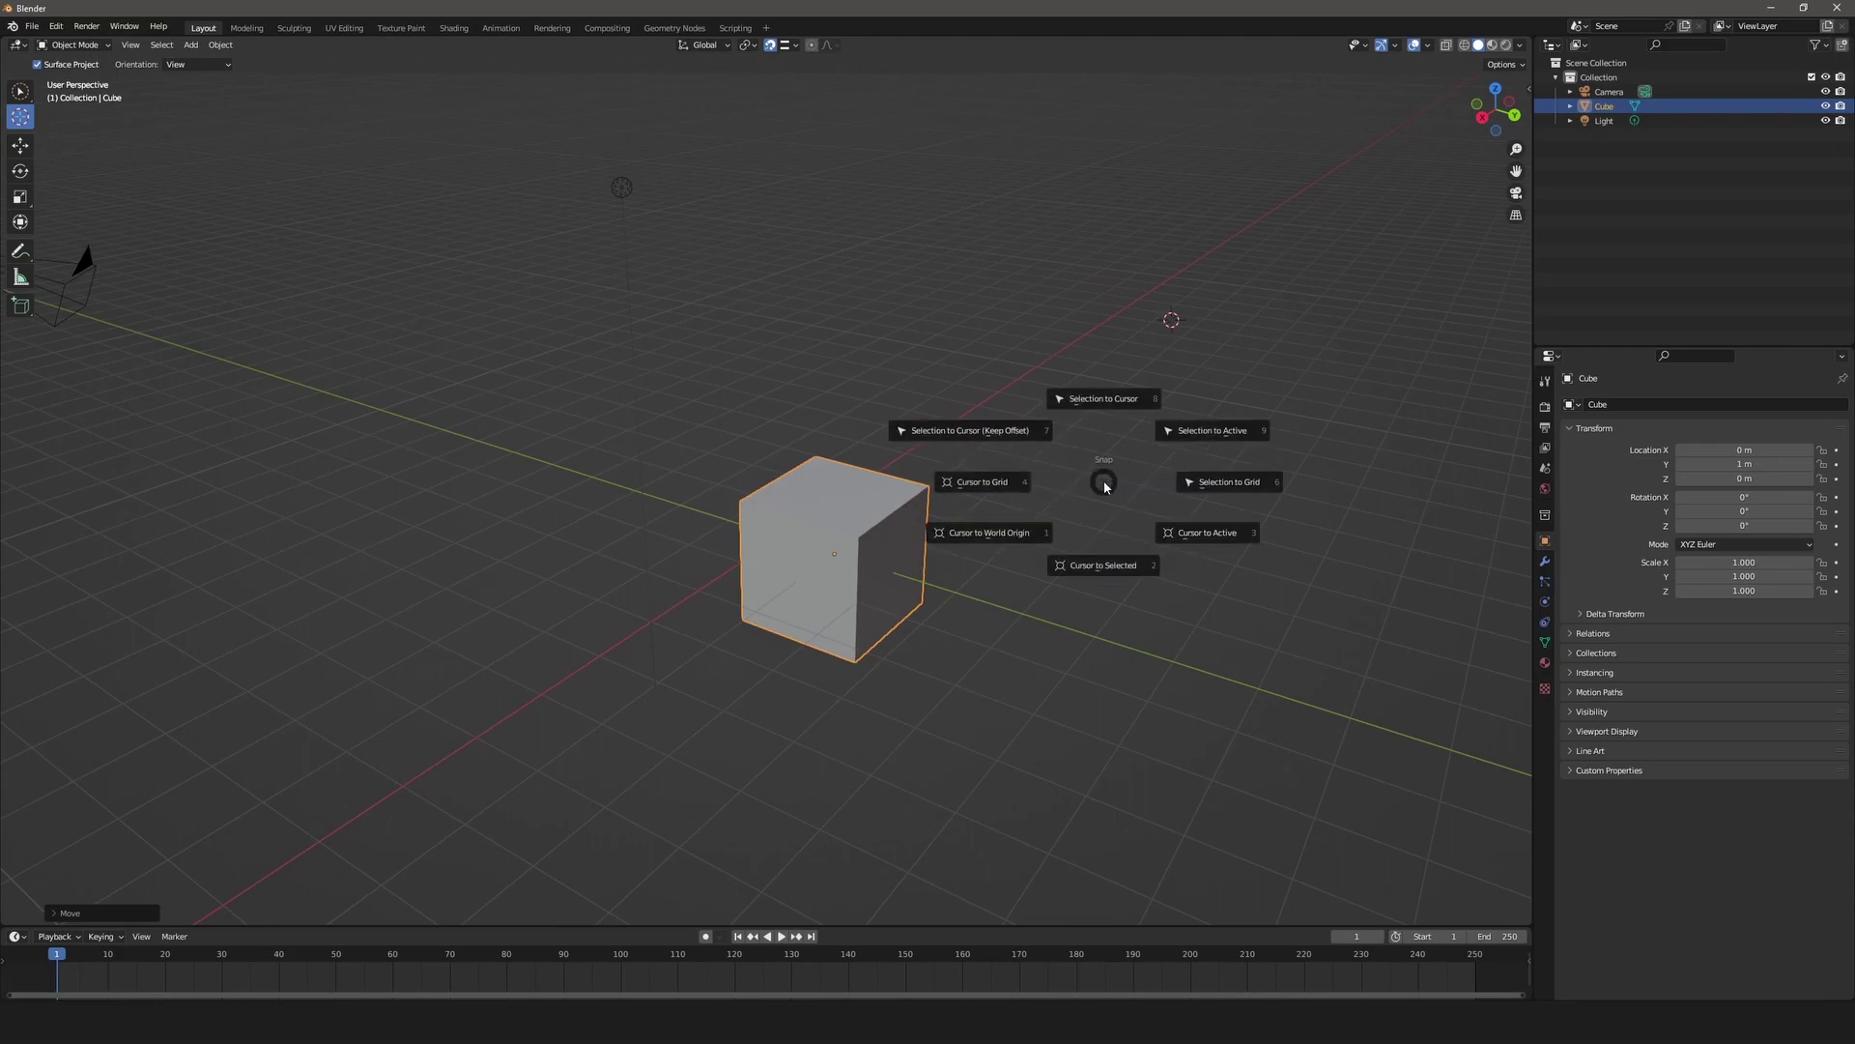
{"action": "left_click", "coordinate": [1116, 399]}
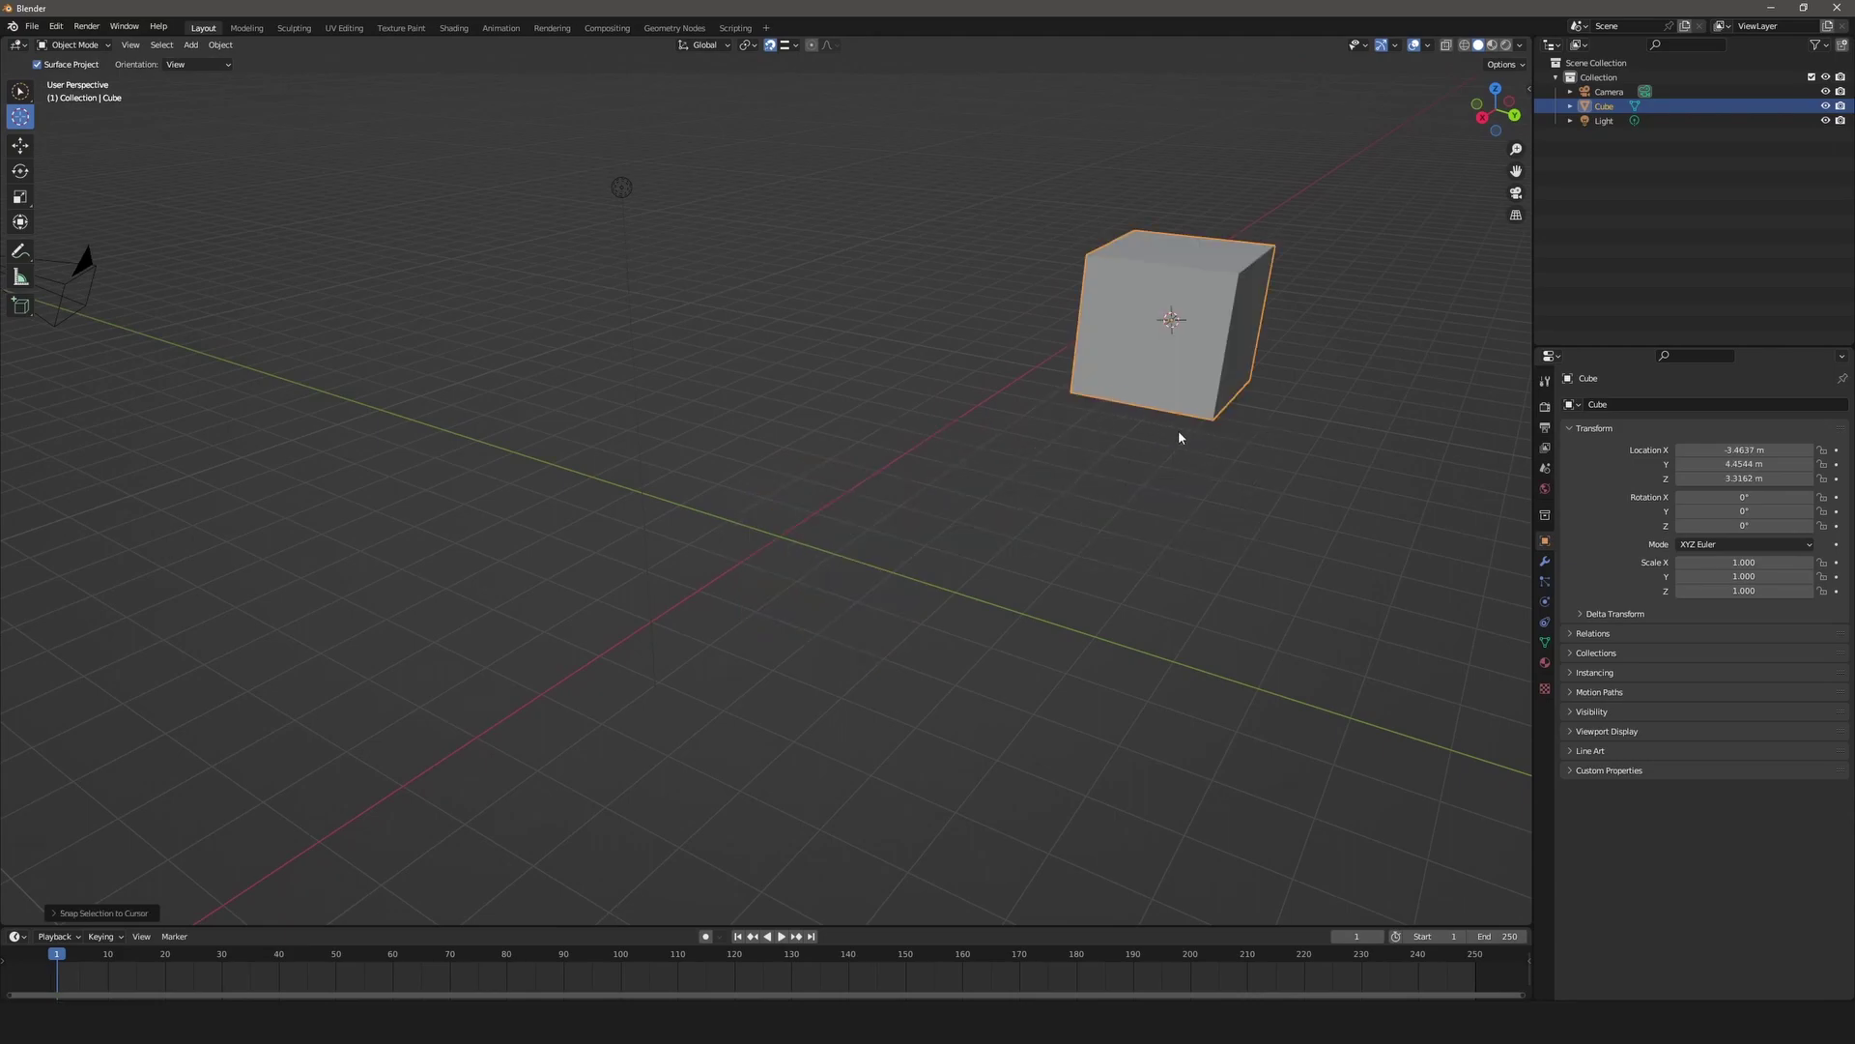
Examine the transform pivot point options in Object Mode.
{"action": "middle_click_drag", "start_coordinate": [1179, 431], "coordinate": [1142, 401]}
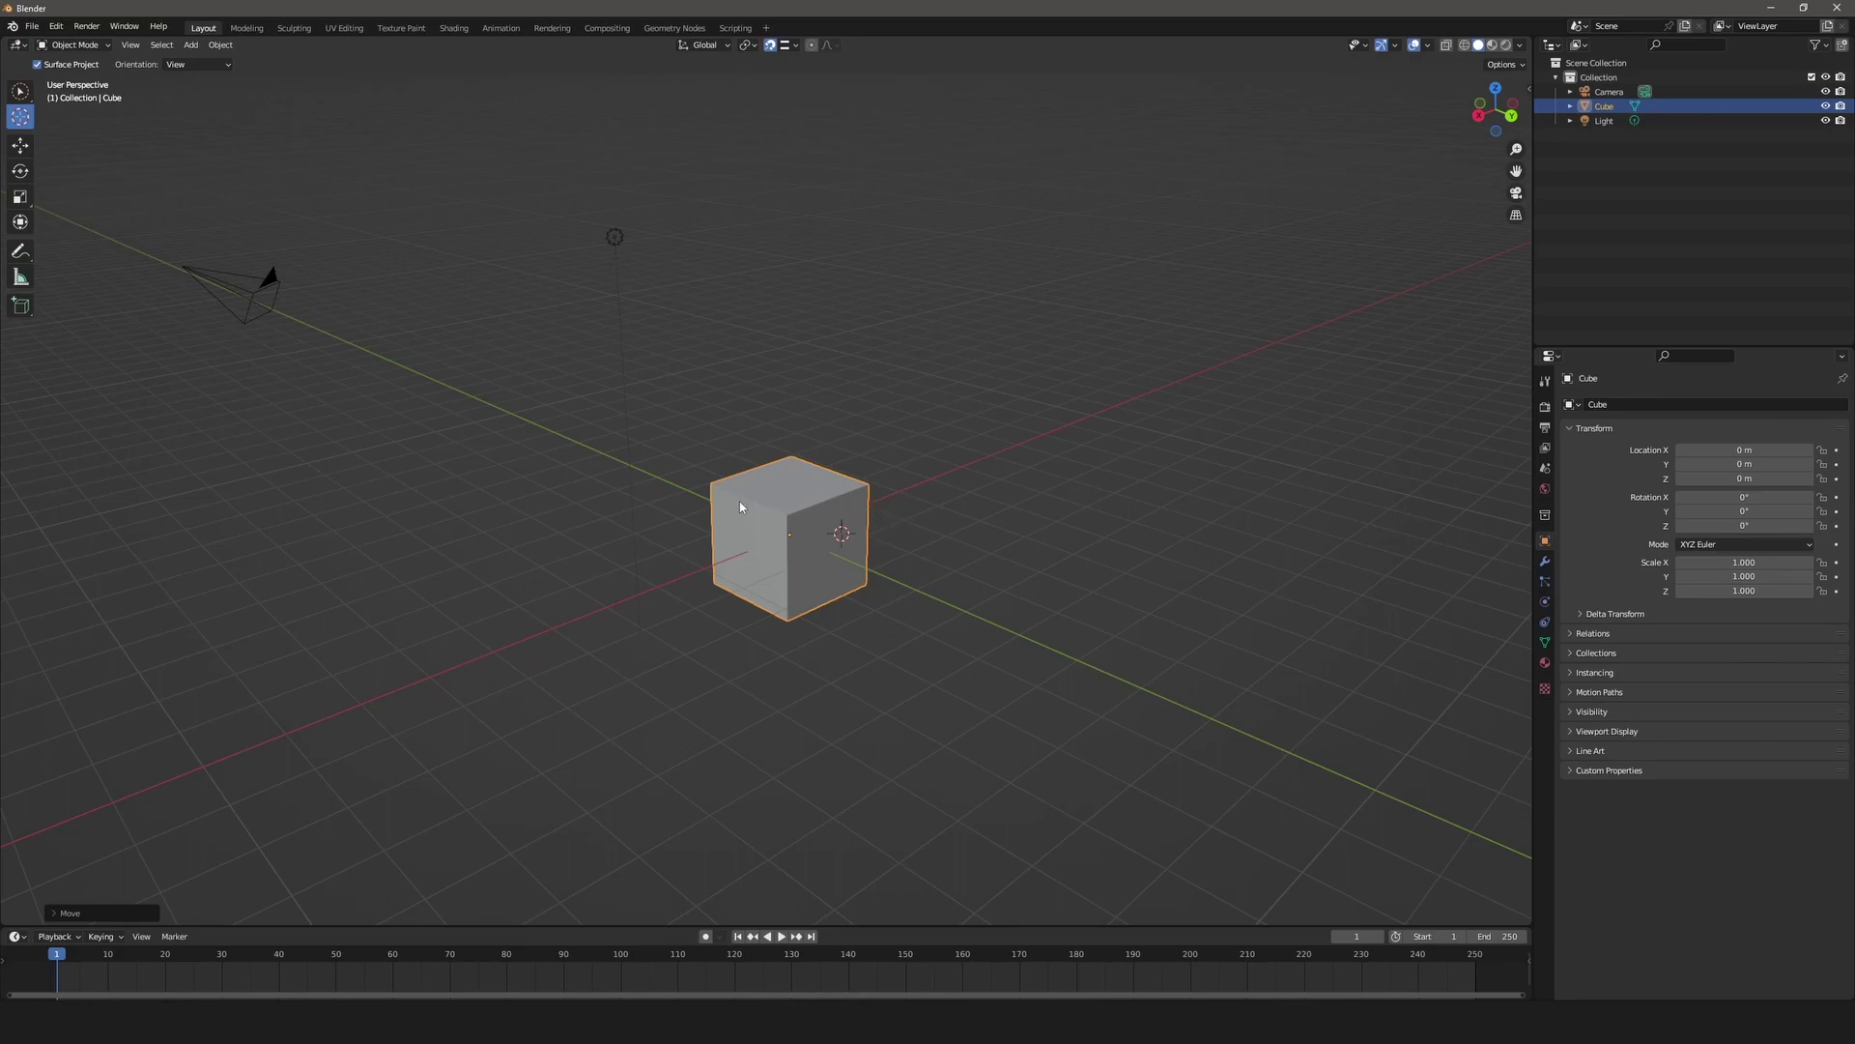
{"action": "key", "text": "period"}
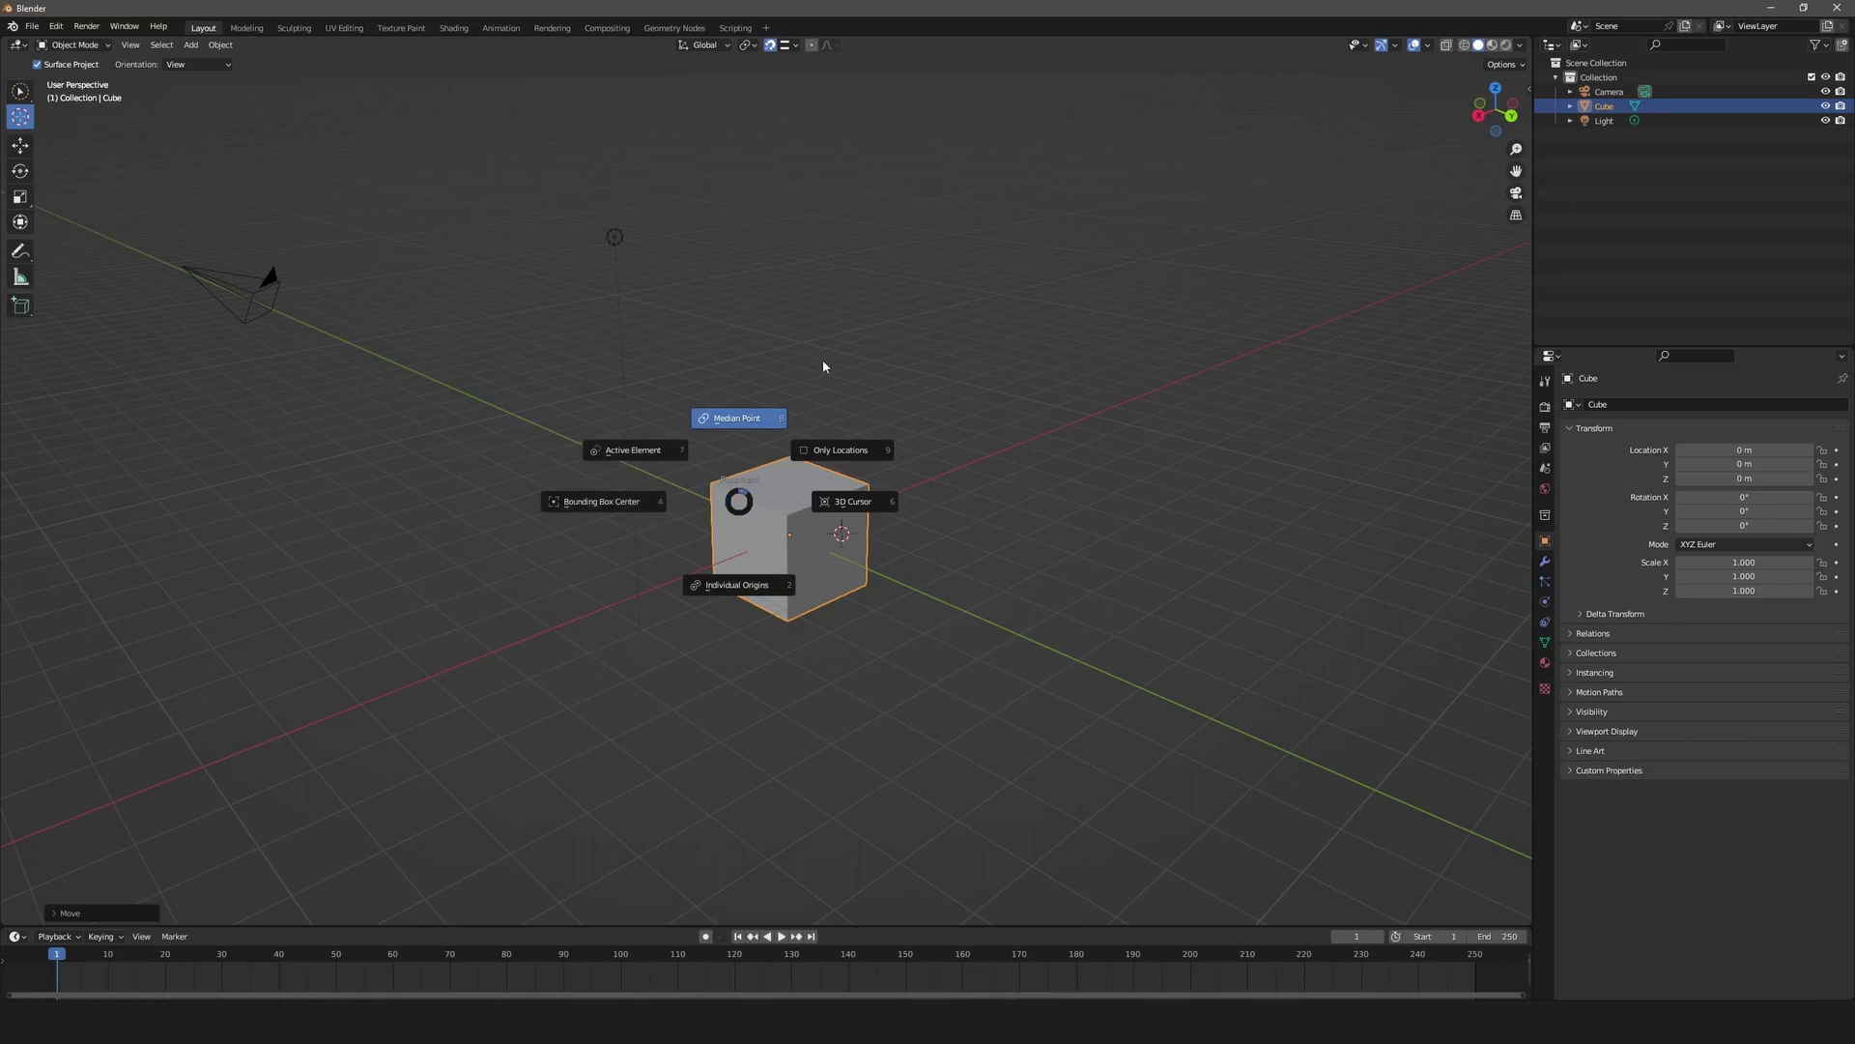
{"action": "left_click", "coordinate": [754, 48]}
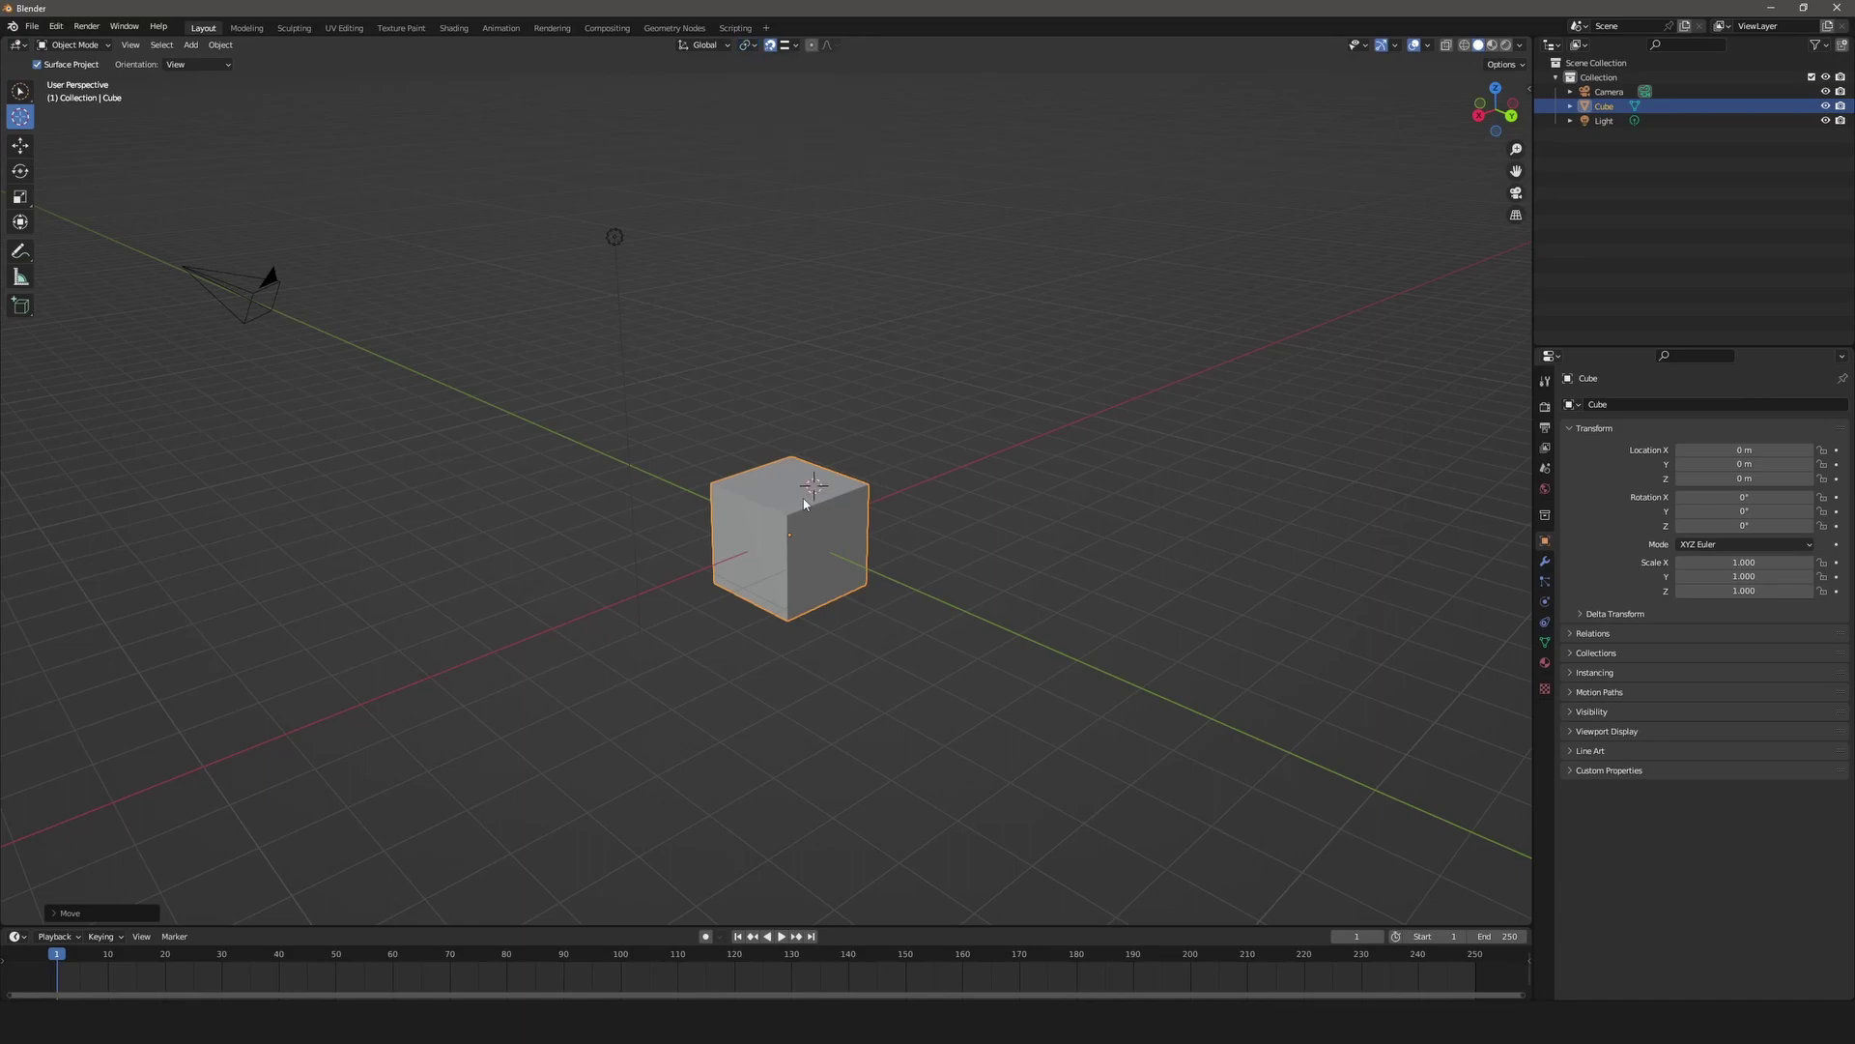
Select the cube's nearest upper corner vertex in Edit Mode and enable the Move object gizmo.
{"action": "key", "text": "Tab"}
{"action": "key", "text": "alt+a"}
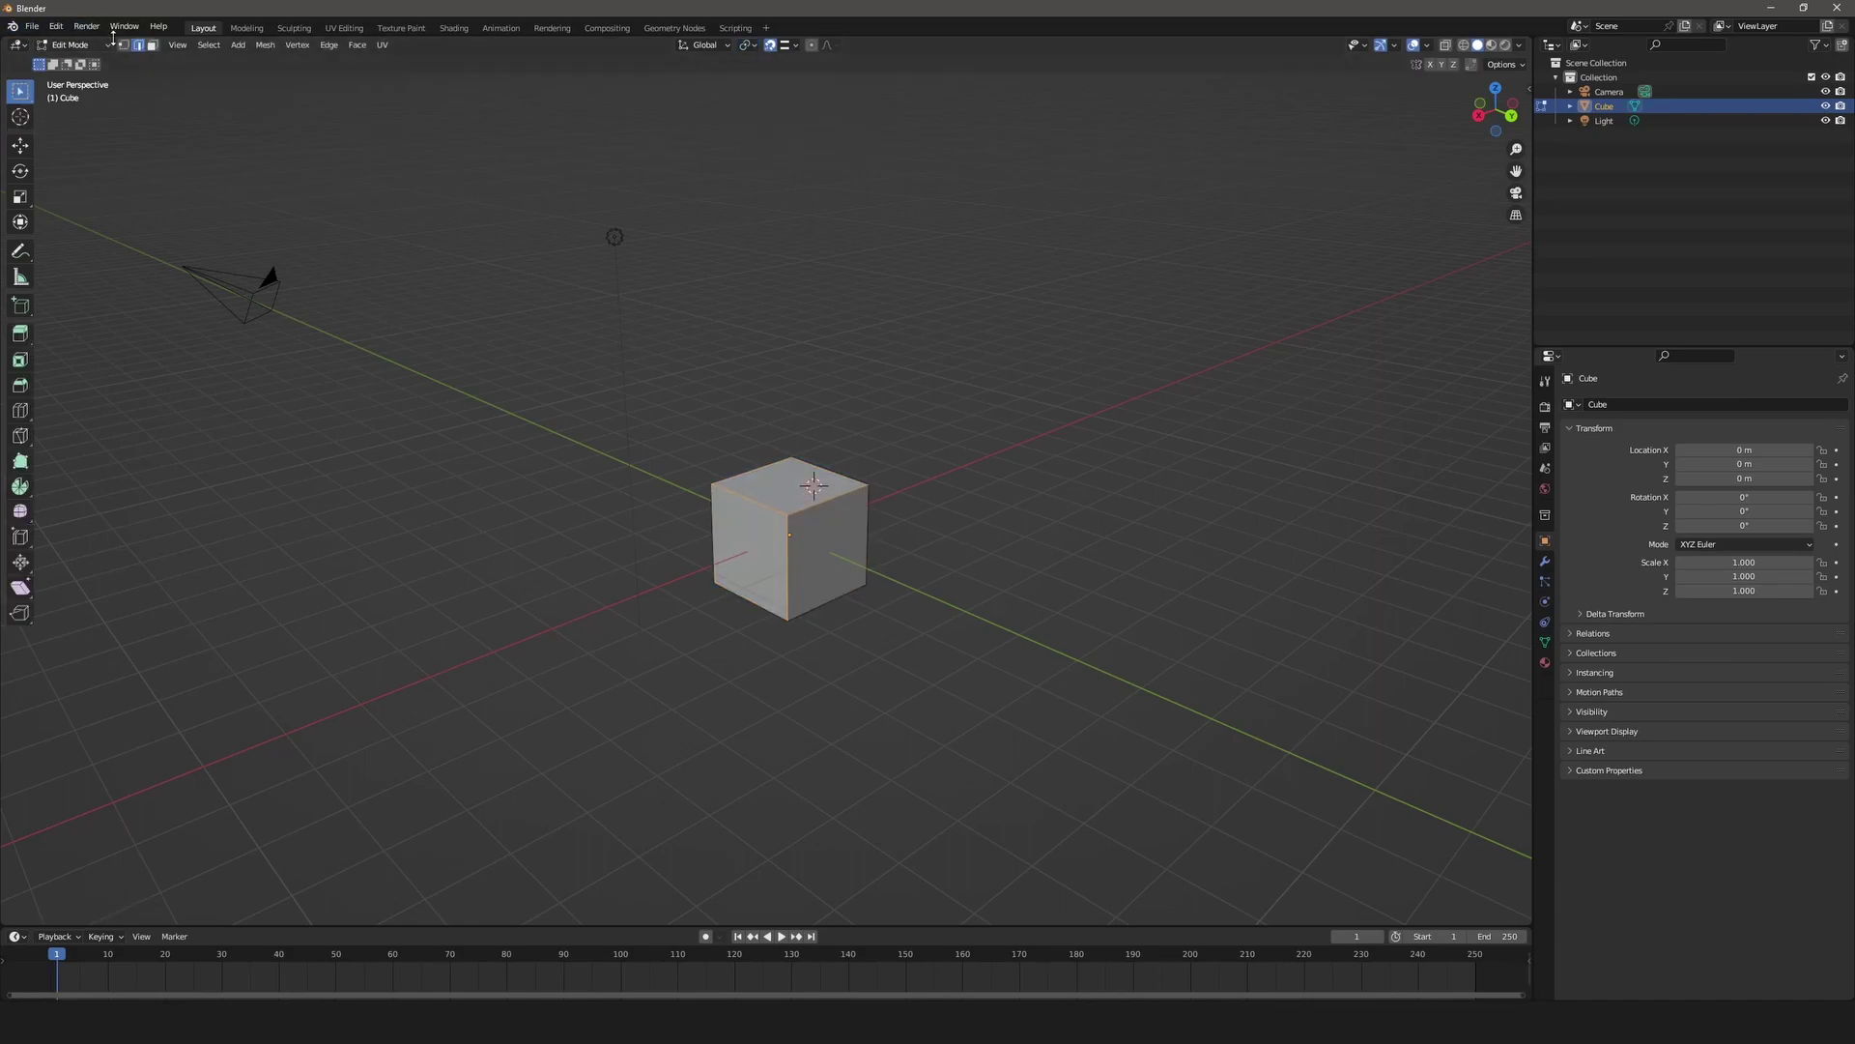
{"action": "left_click", "coordinate": [782, 529]}
{"action": "left_click", "coordinate": [1428, 47]}
{"action": "left_click", "coordinate": [1397, 49]}
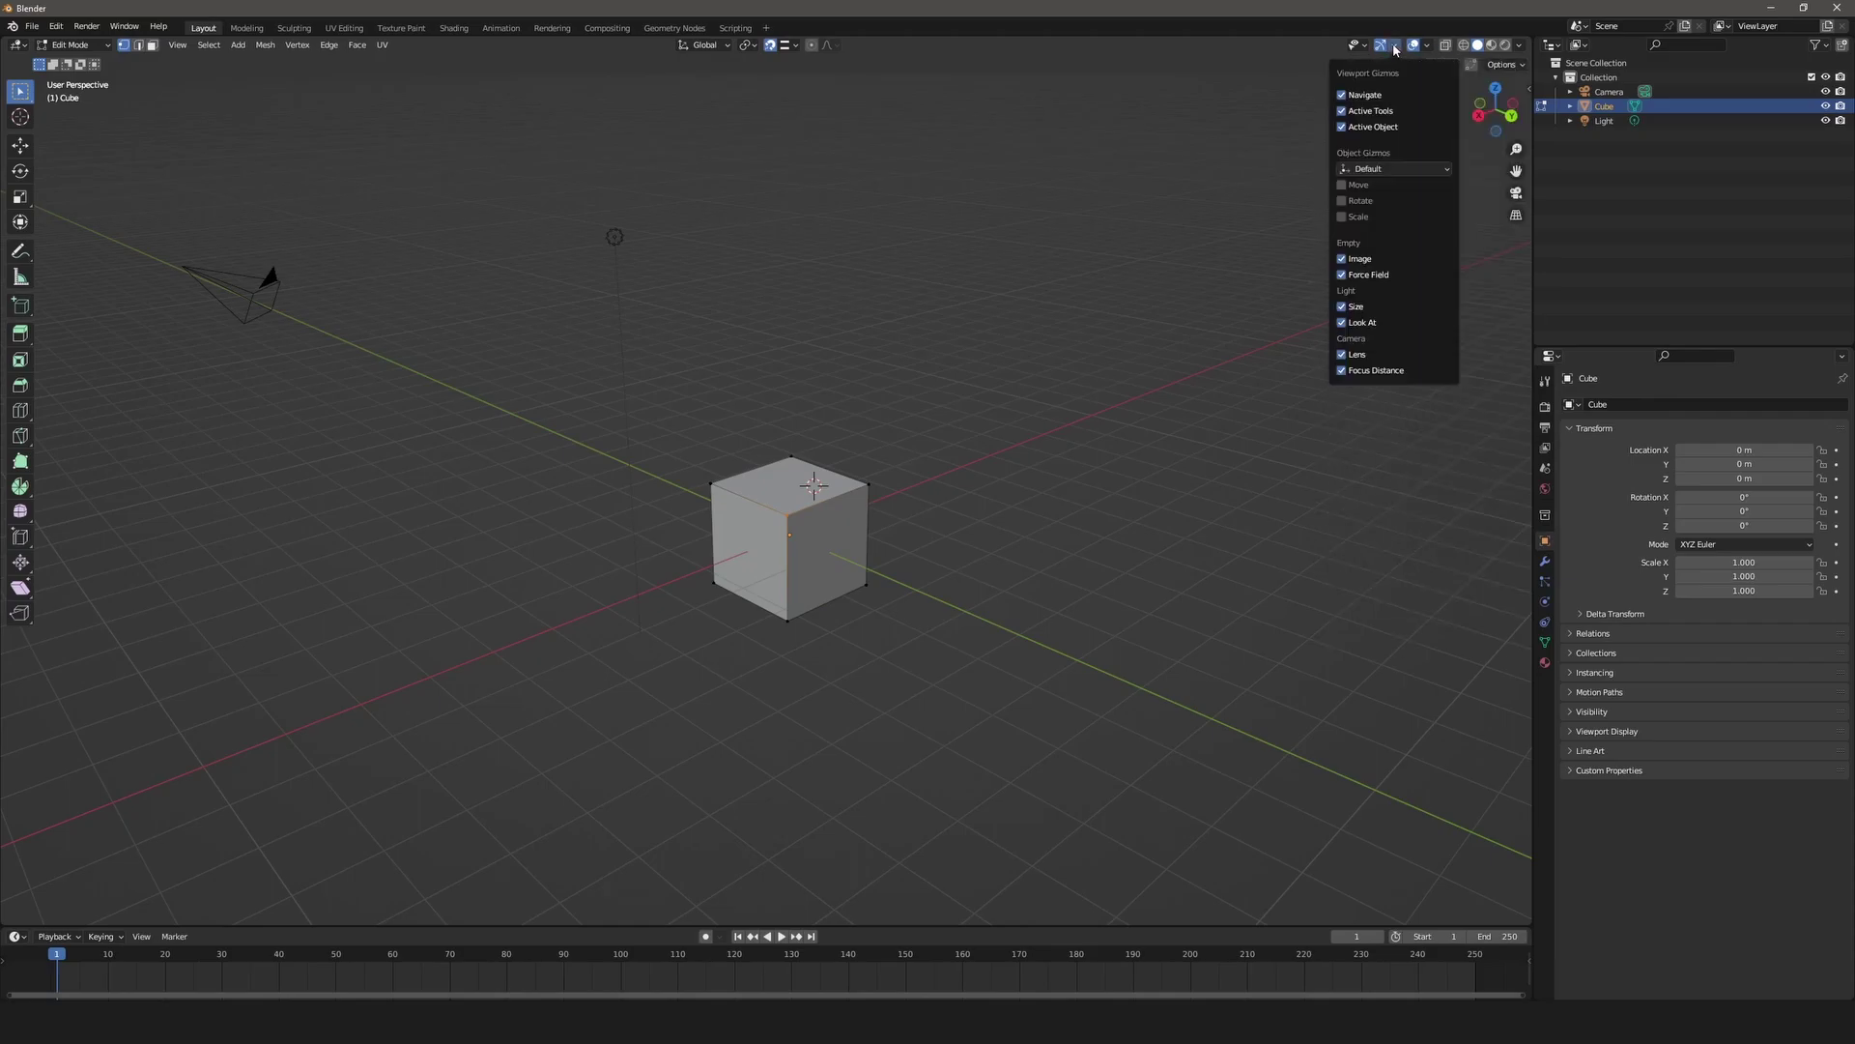
{"action": "left_click", "coordinate": [1343, 185]}
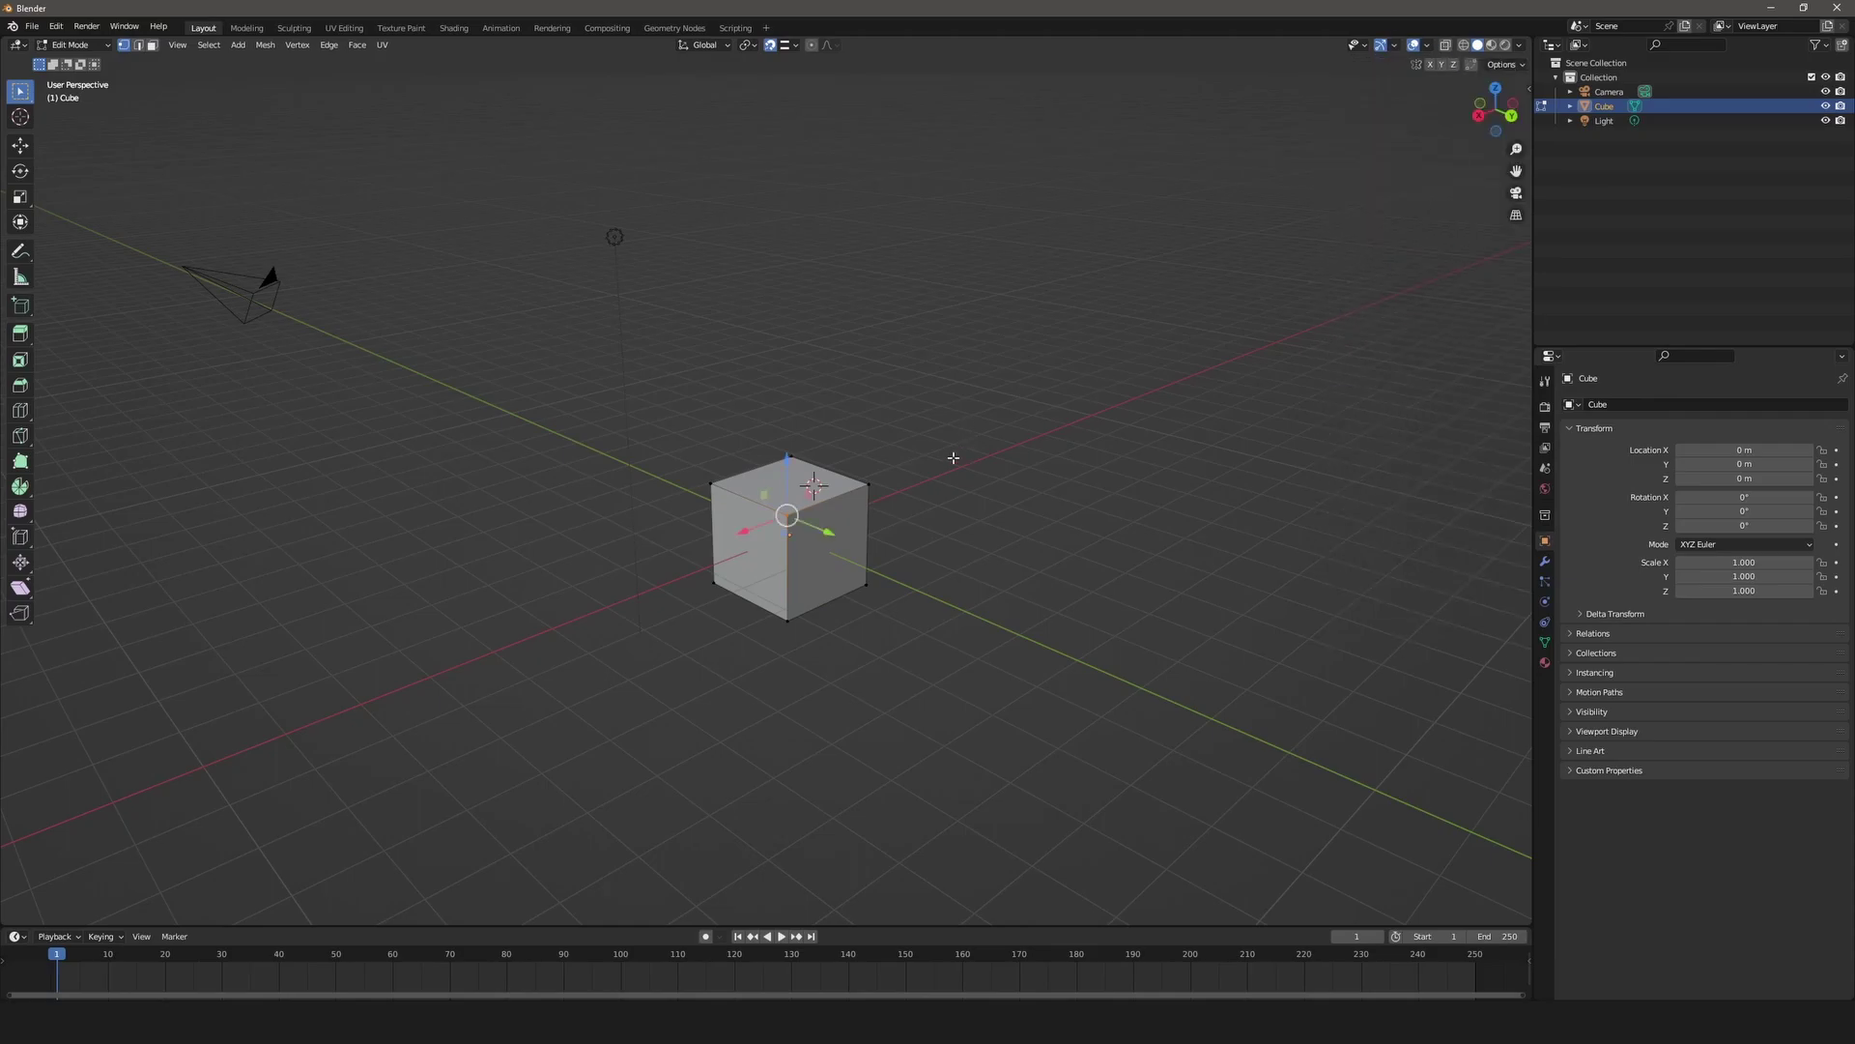
{"action": "middle_click_drag", "start_coordinate": [957, 448], "coordinate": [944, 456]}
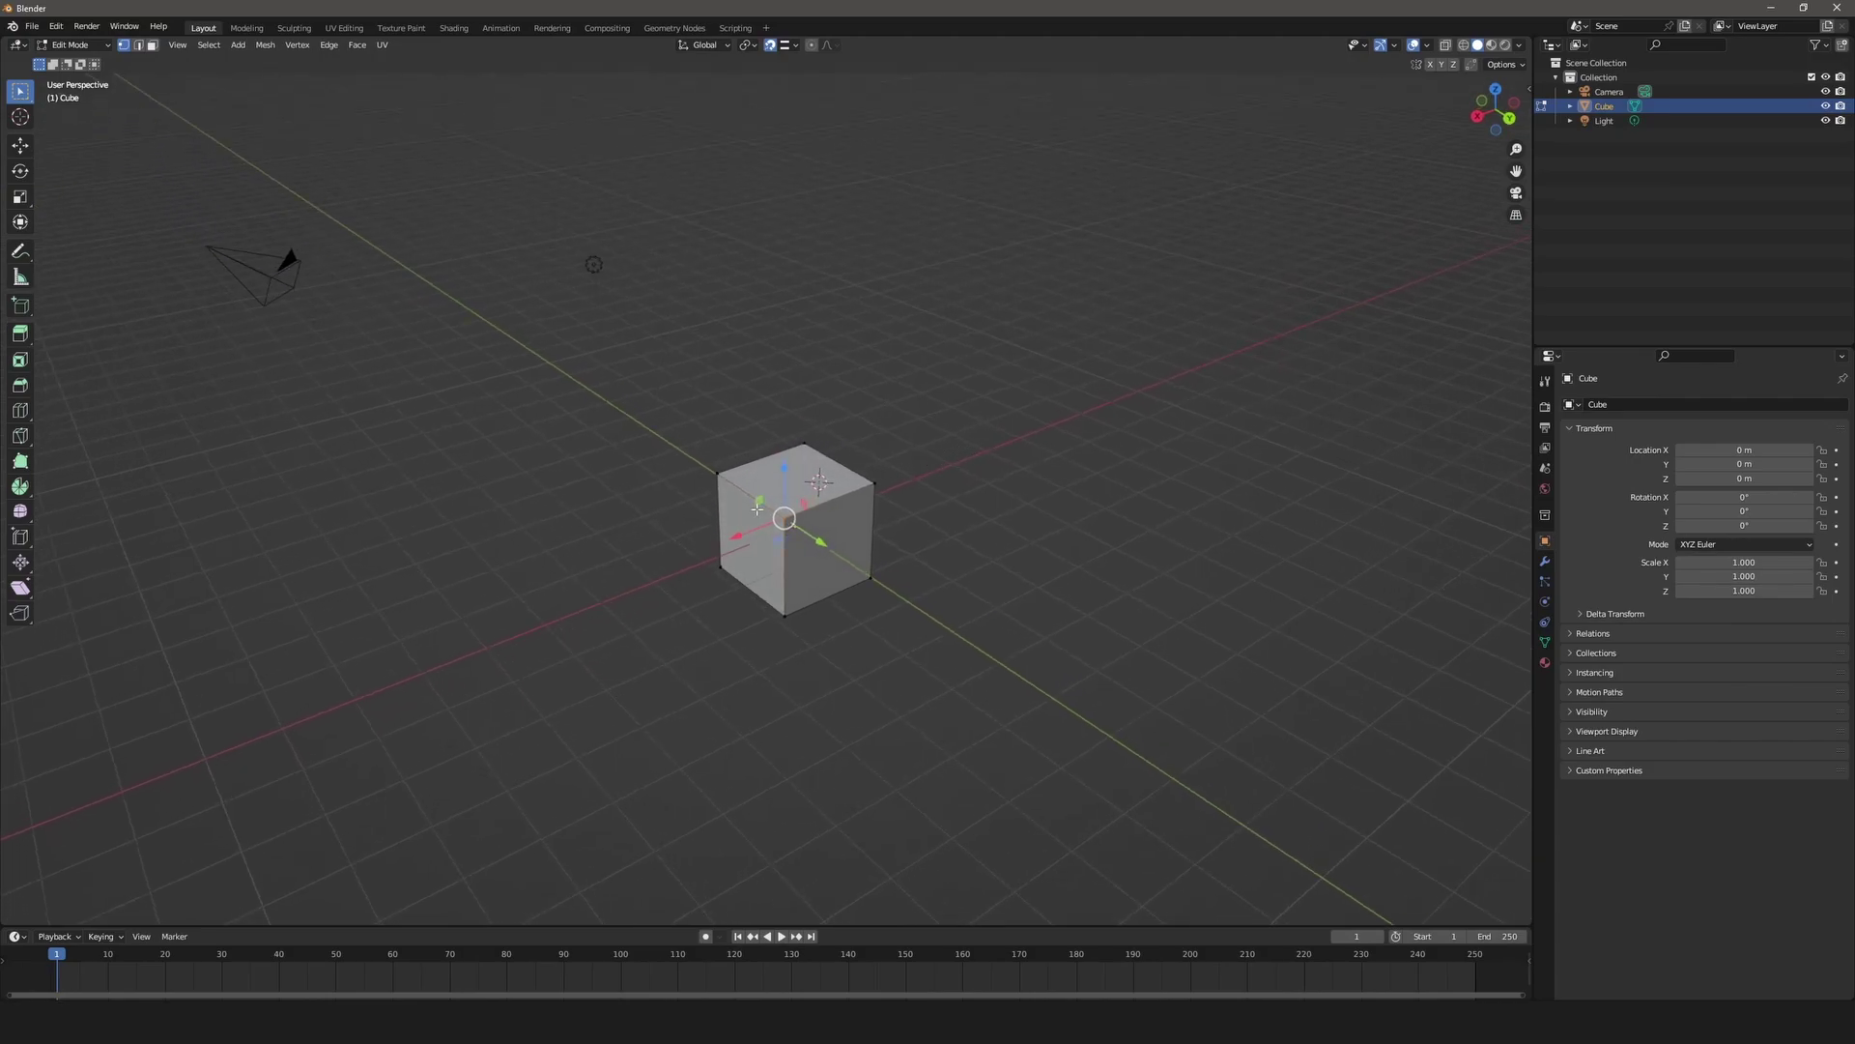
Box-select the cube's visible vertices and set the transform pivot point to Bounding Box Center.
{"action": "left_click_drag", "start_coordinate": [988, 356], "coordinate": [681, 670]}
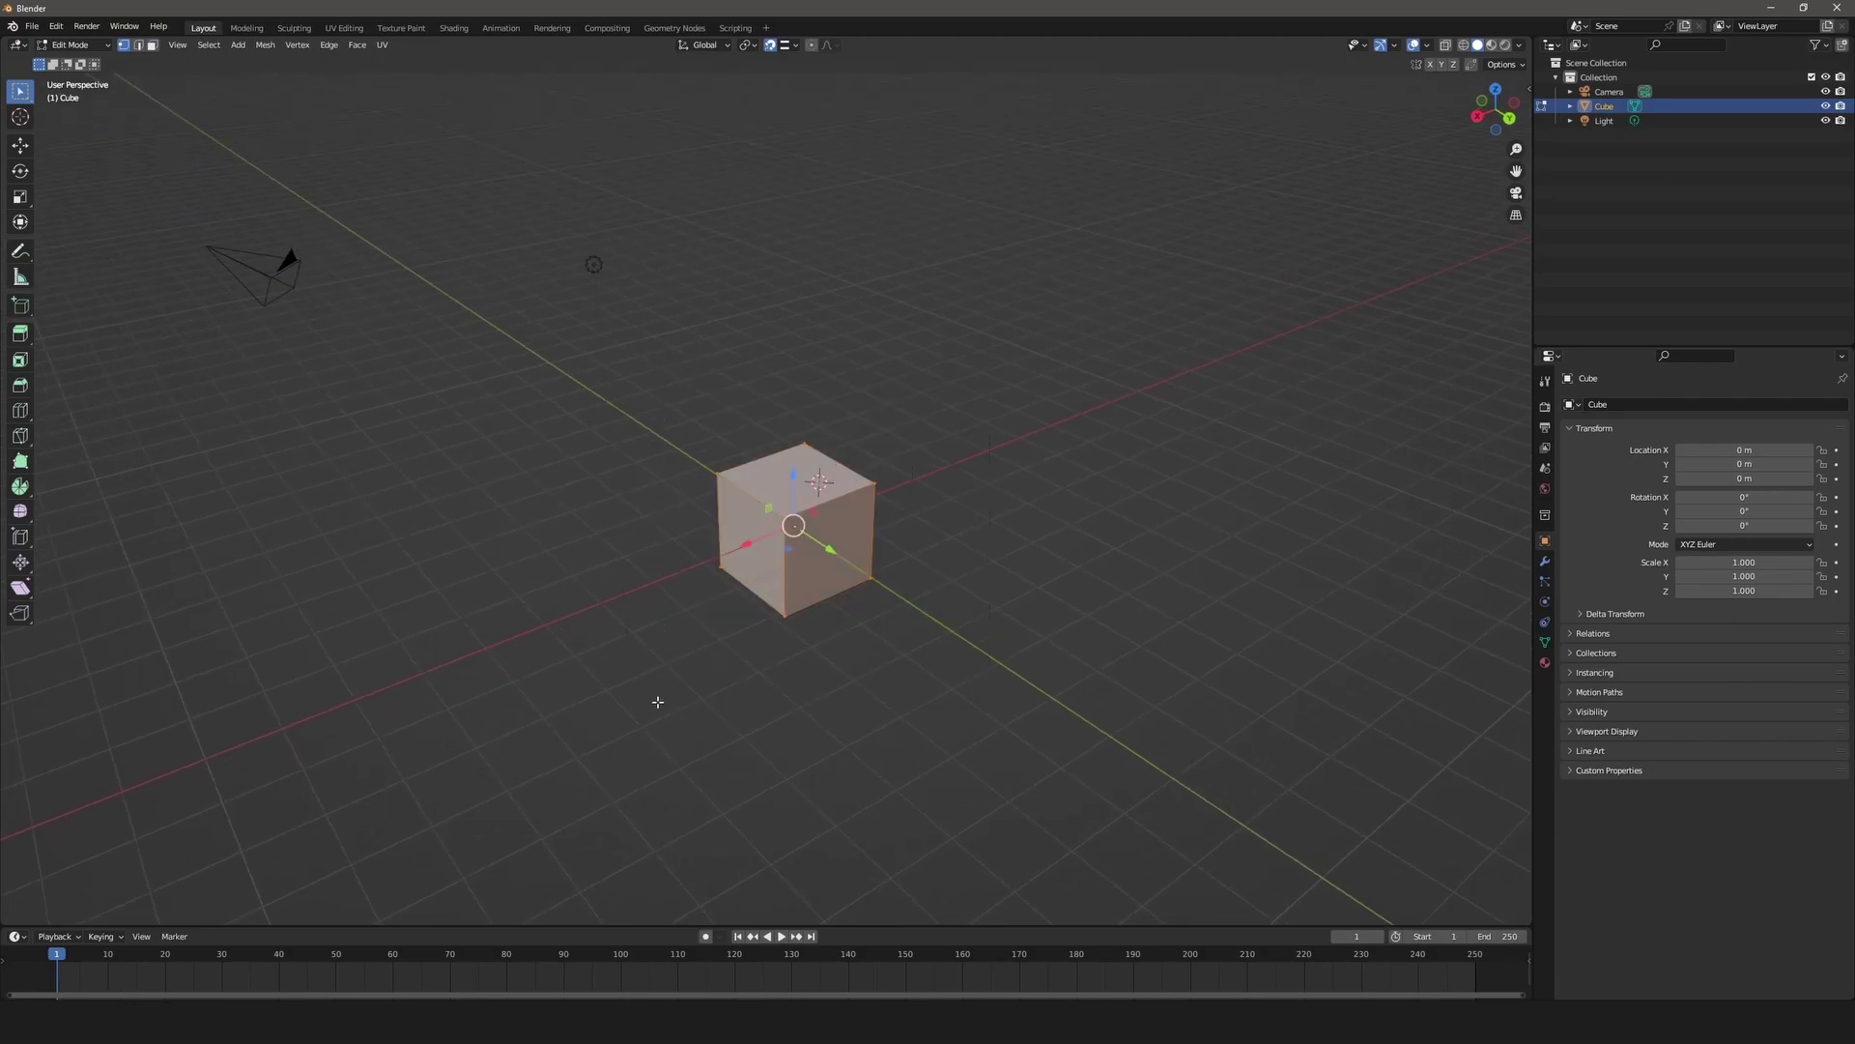
{"action": "middle_click_drag", "start_coordinate": [923, 592], "coordinate": [1020, 549]}
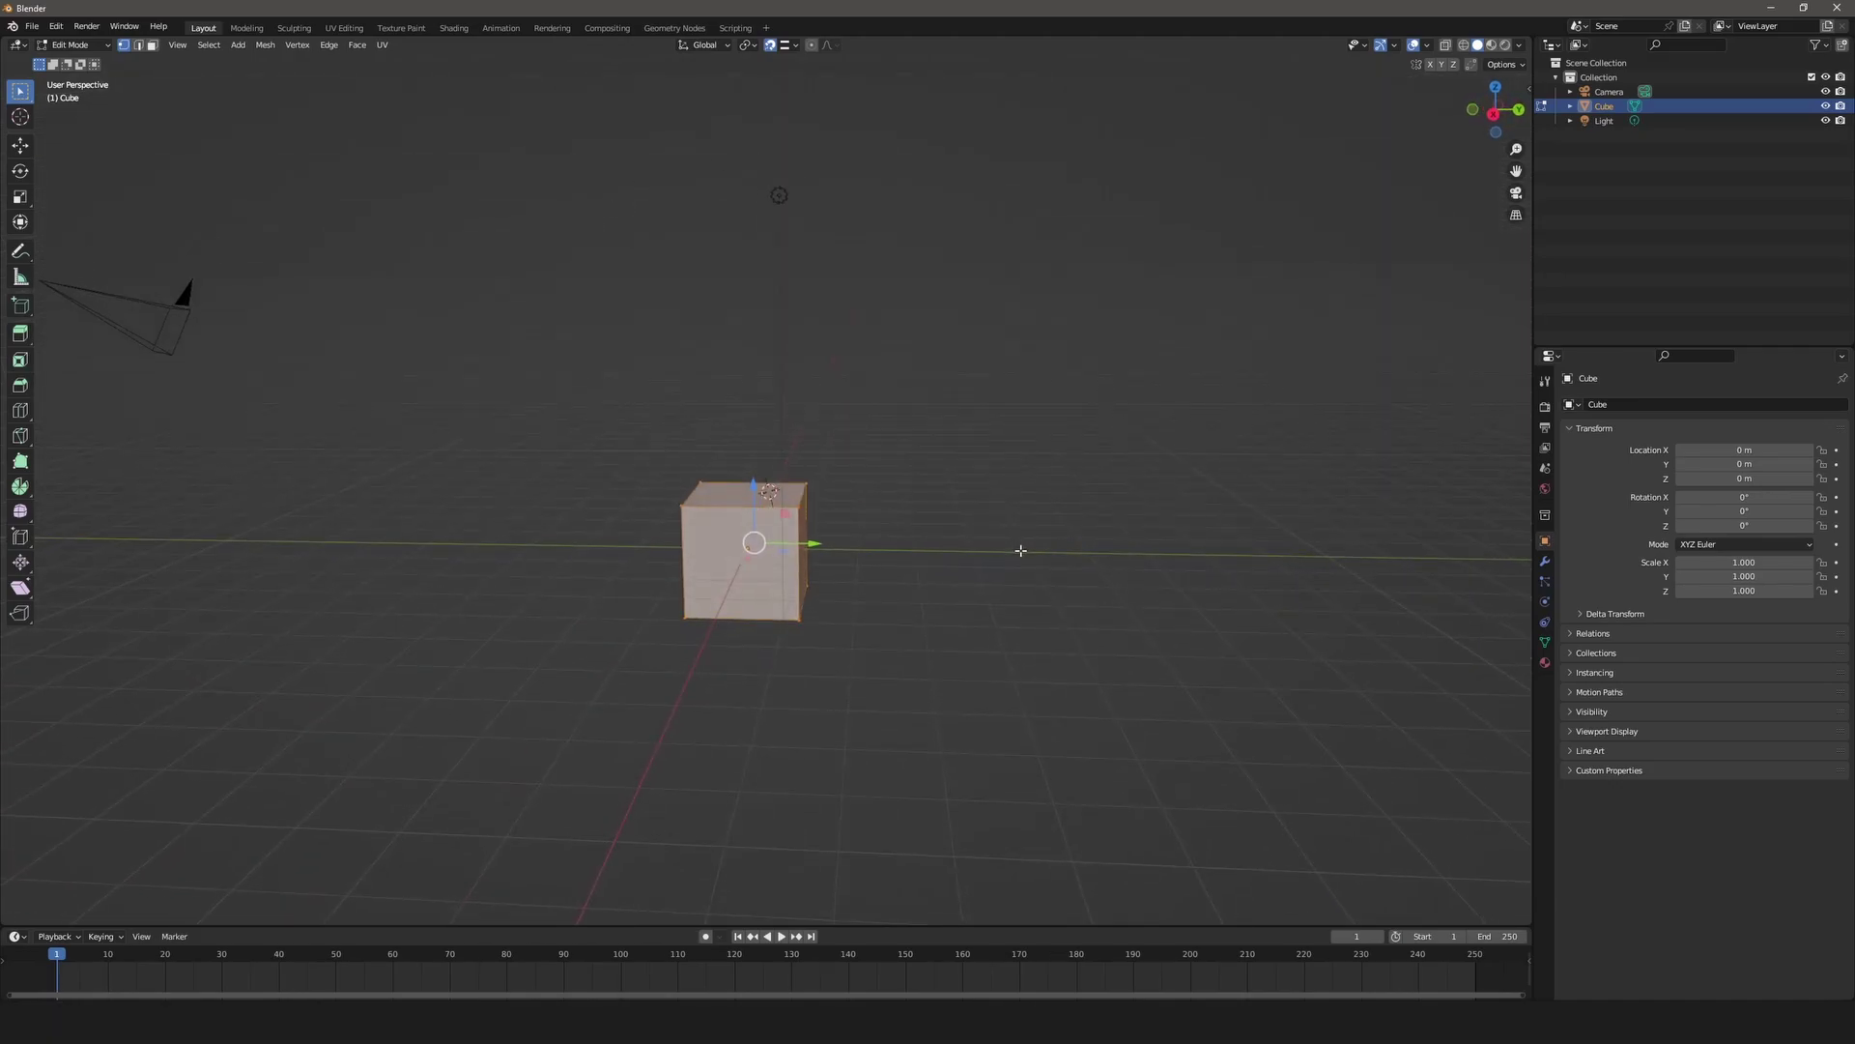
{"action": "key", "text": "period"}
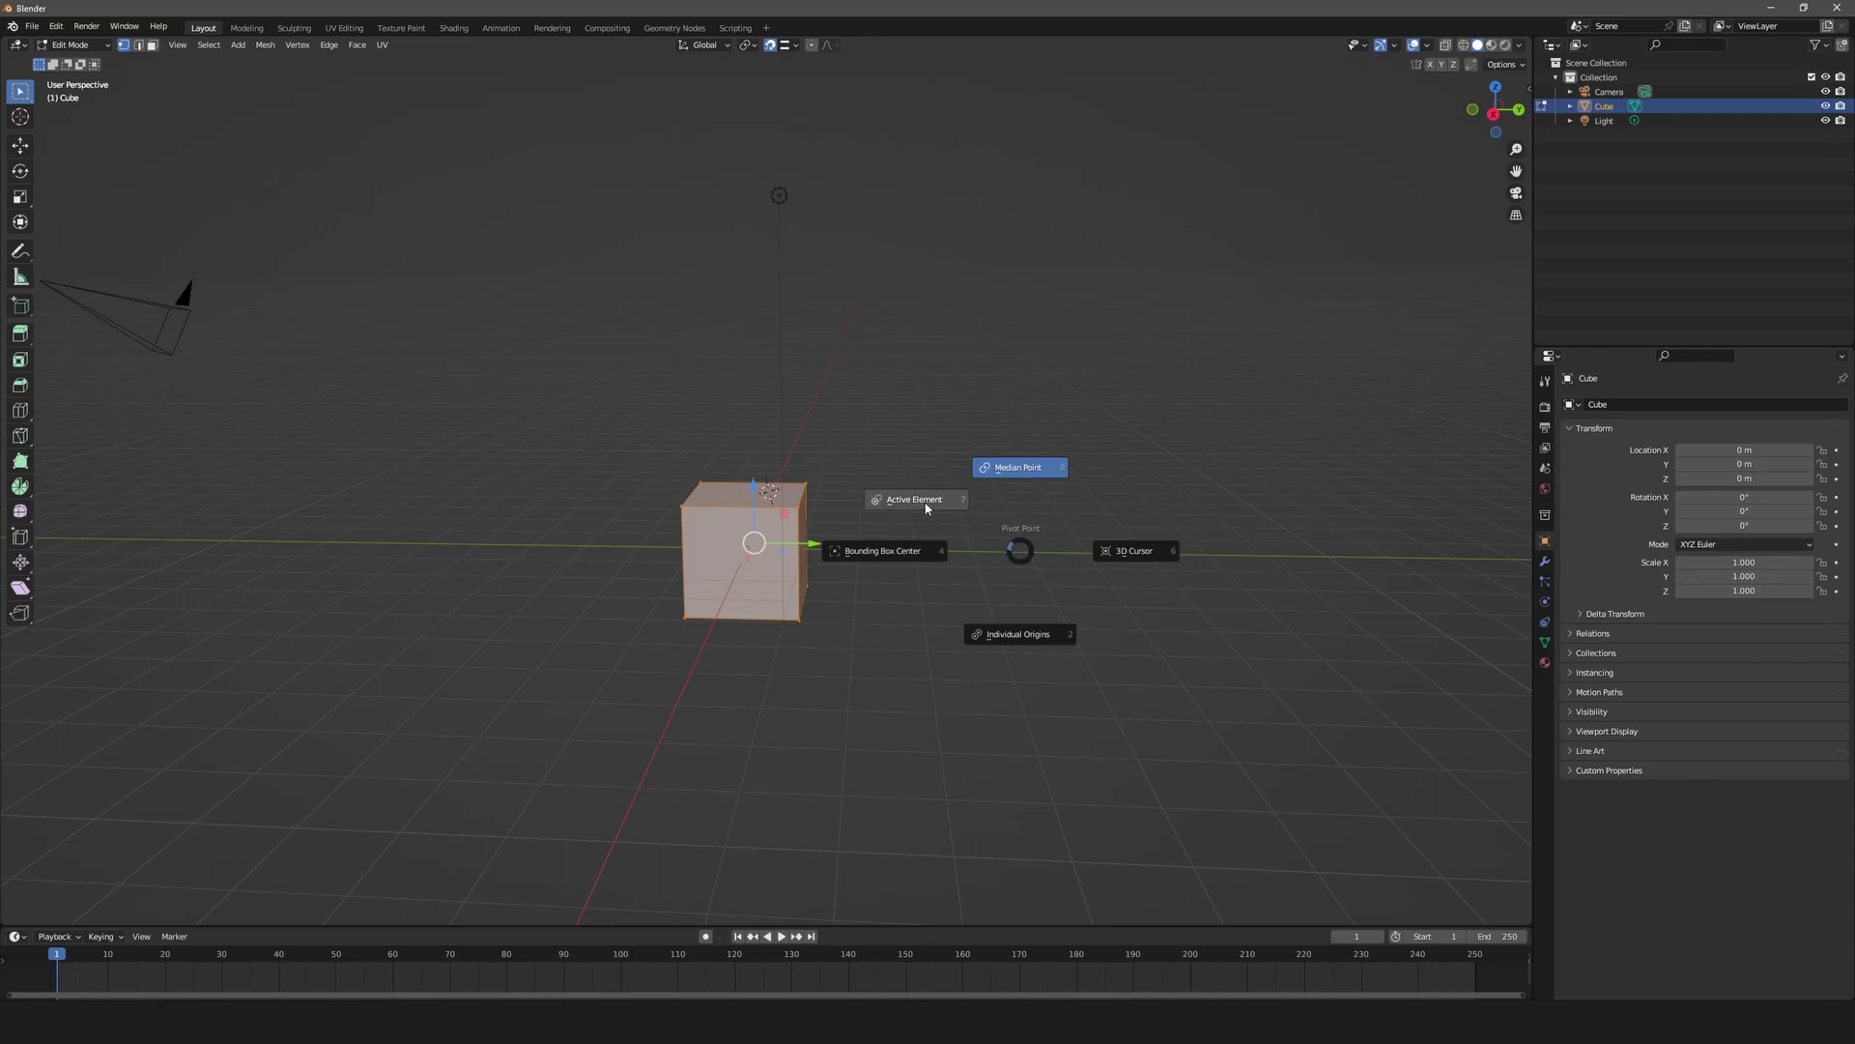
{"action": "left_click", "coordinate": [897, 555]}
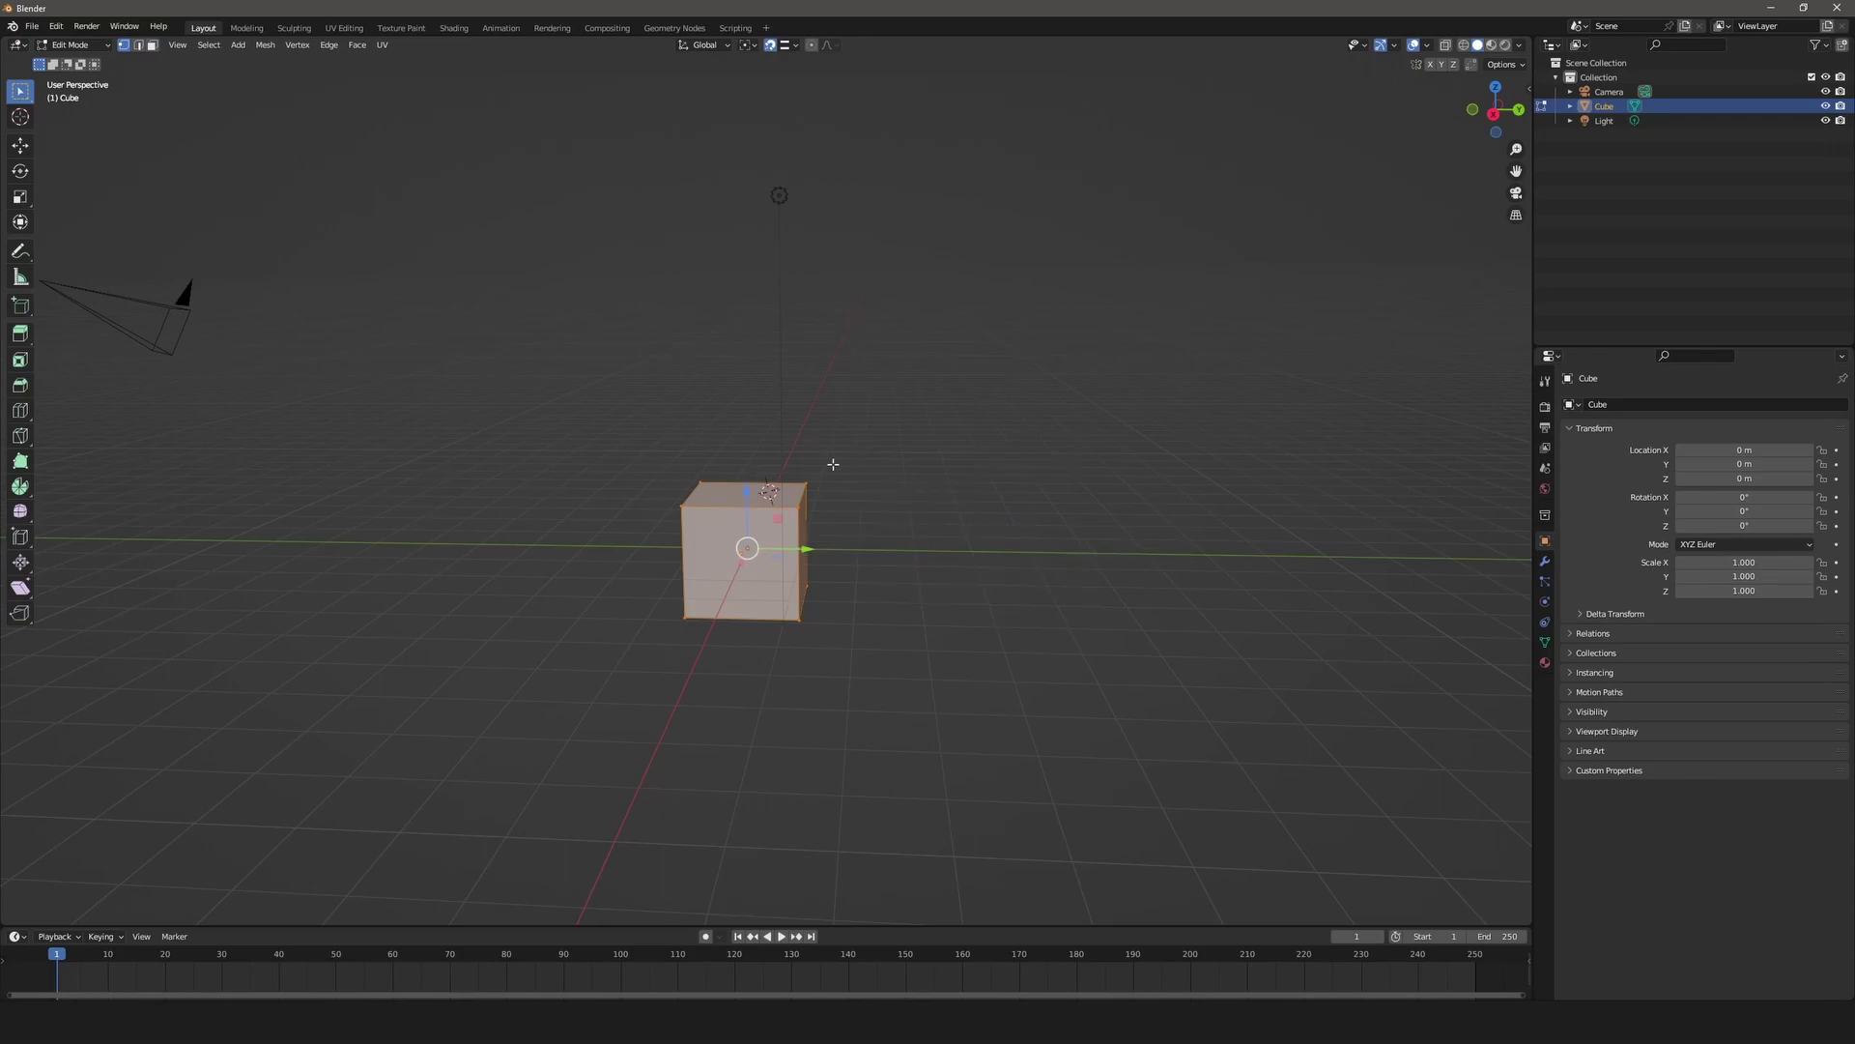
Select the cube's side facing positive Y and set the transform pivot point to 3D Cursor.
{"action": "left_click", "coordinate": [804, 513]}
{"action": "key", "text": "period"}
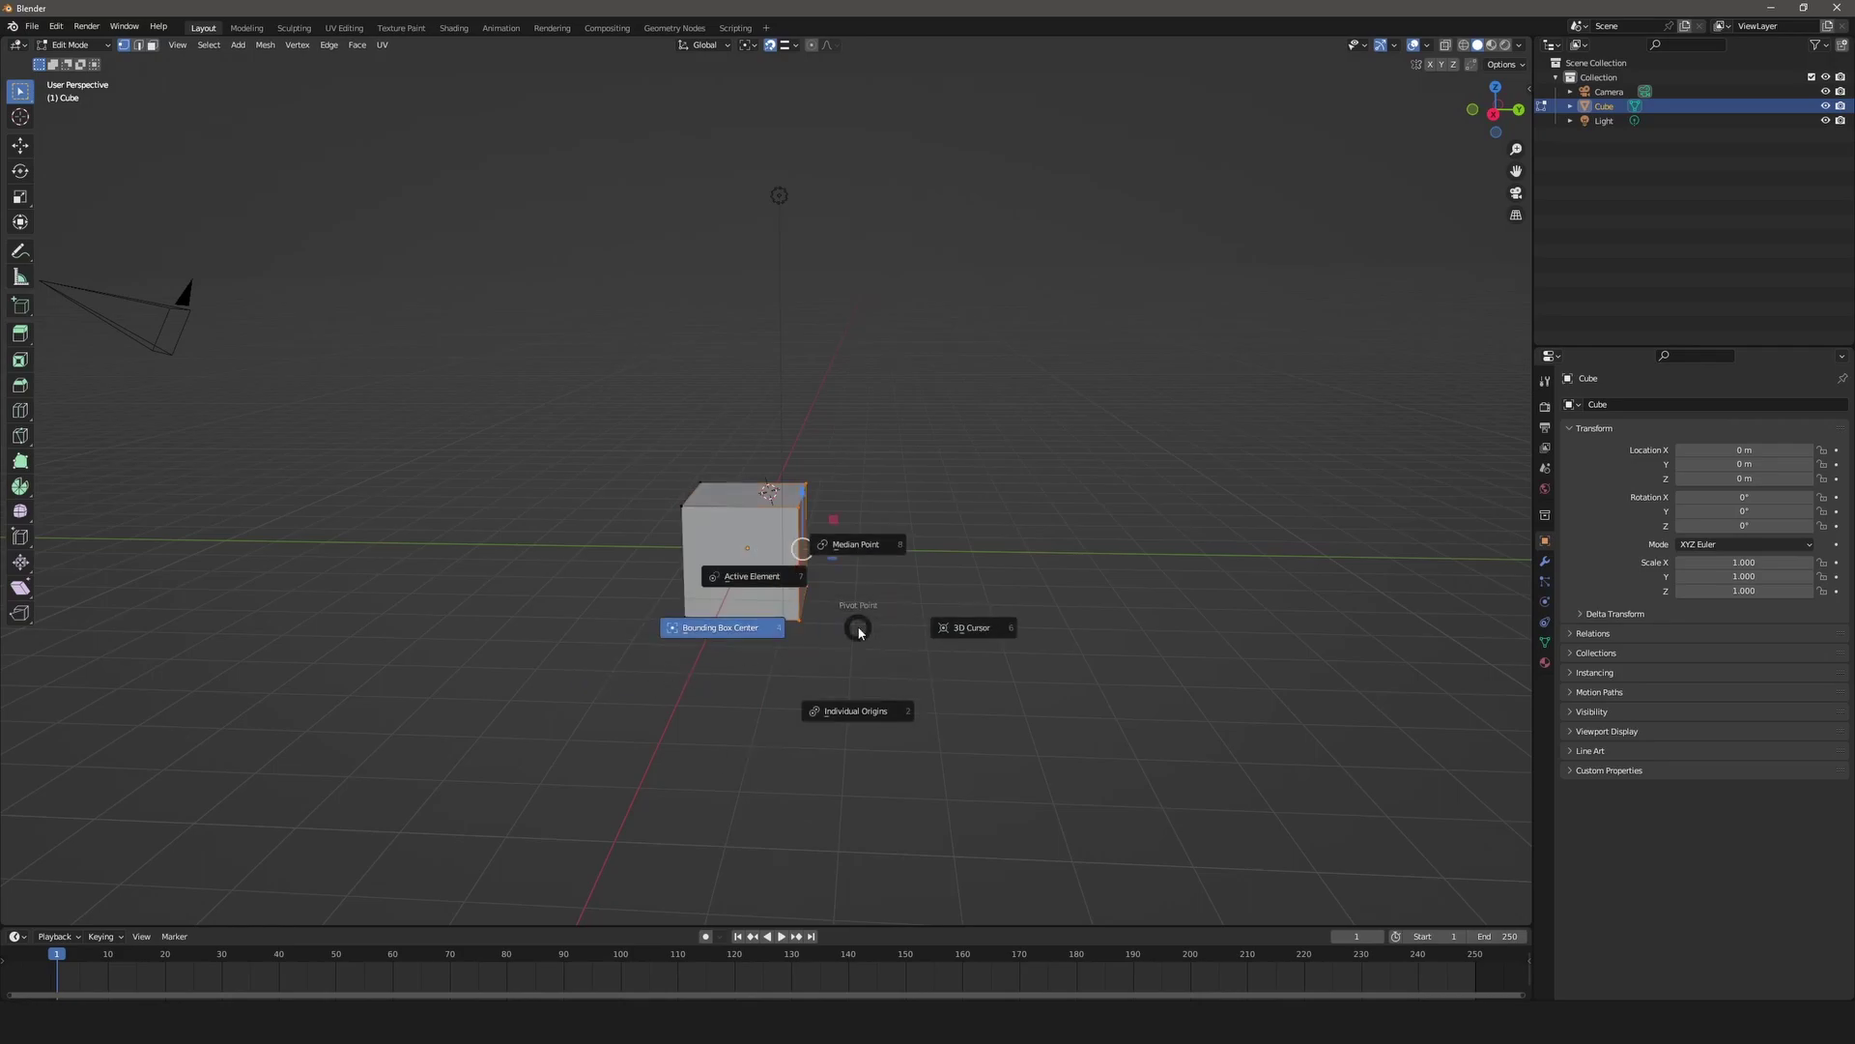
{"action": "left_click", "coordinate": [967, 628]}
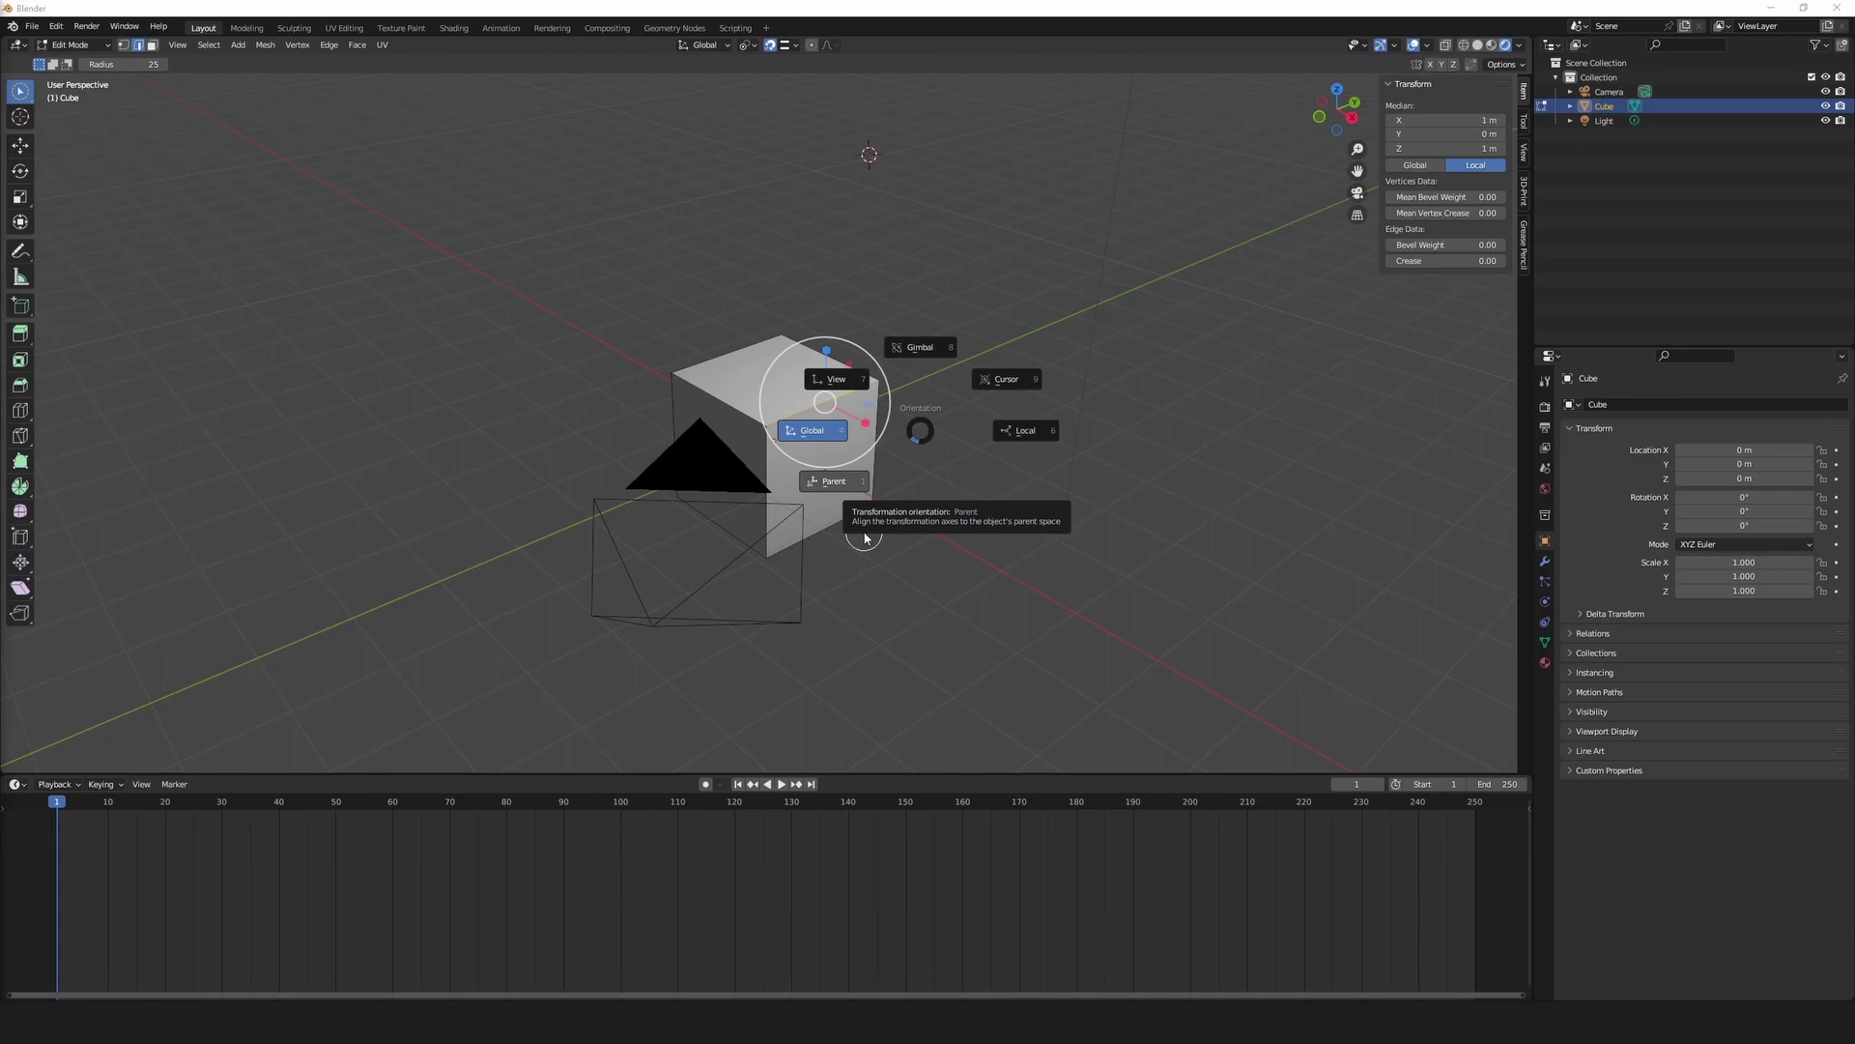
Dismiss the transform orientation options and view the cube from the top, returning to a perspective view.
{"action": "key", "text": "Escape"}
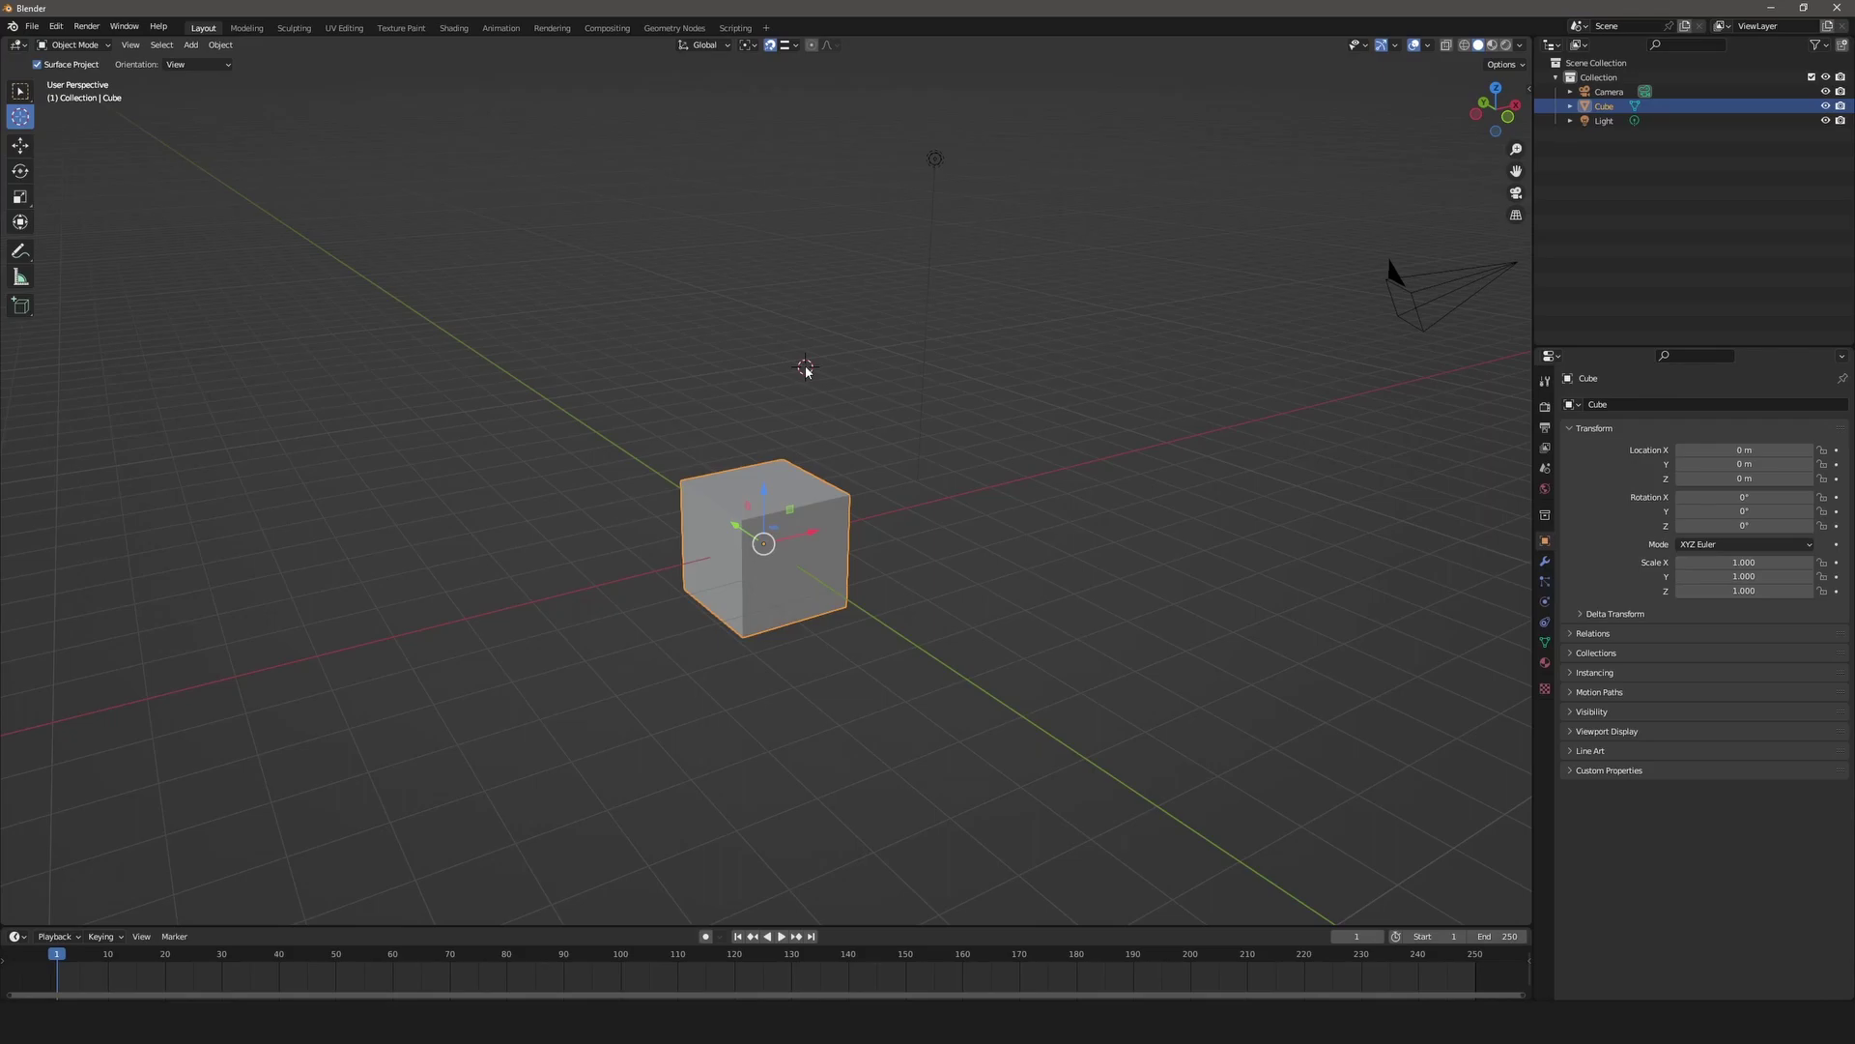
{"action": "key", "text": "grave"}
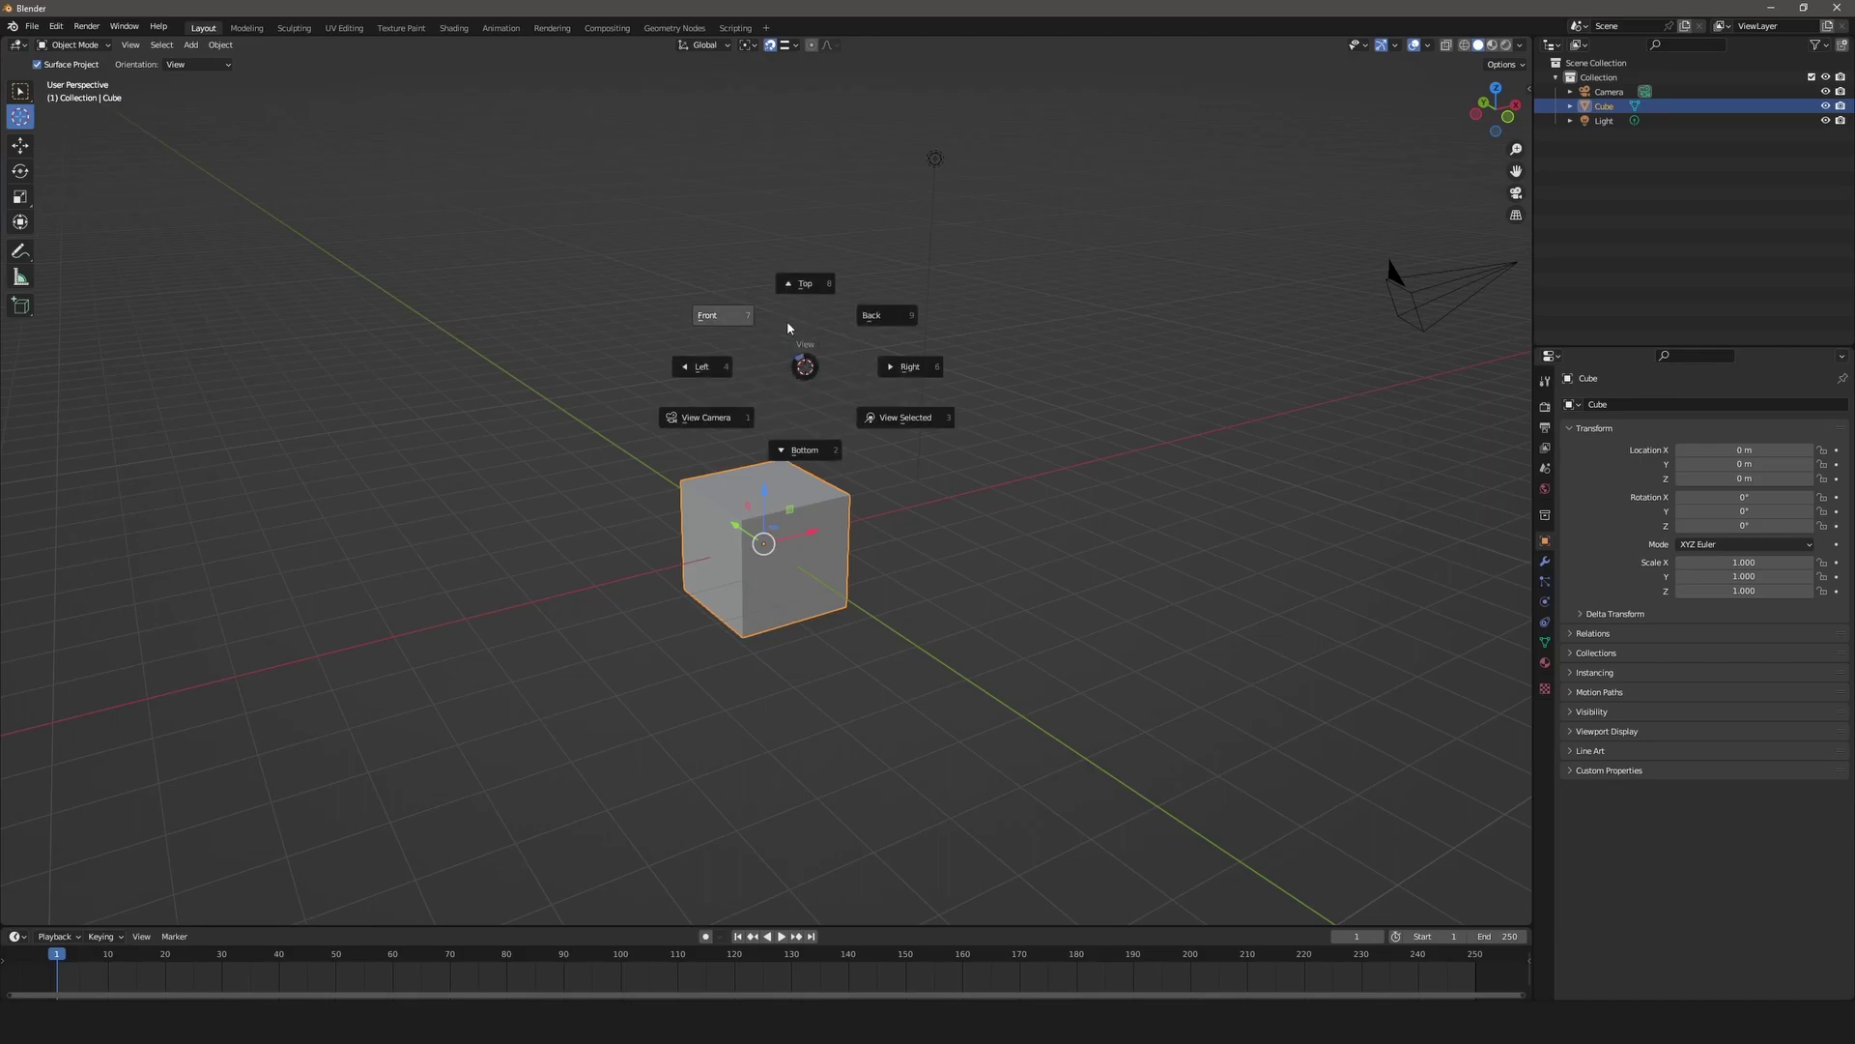
{"action": "left_click", "coordinate": [808, 290]}
{"action": "key", "text": "grave"}
{"action": "middle_click_drag", "start_coordinate": [808, 290], "coordinate": [778, 530]}
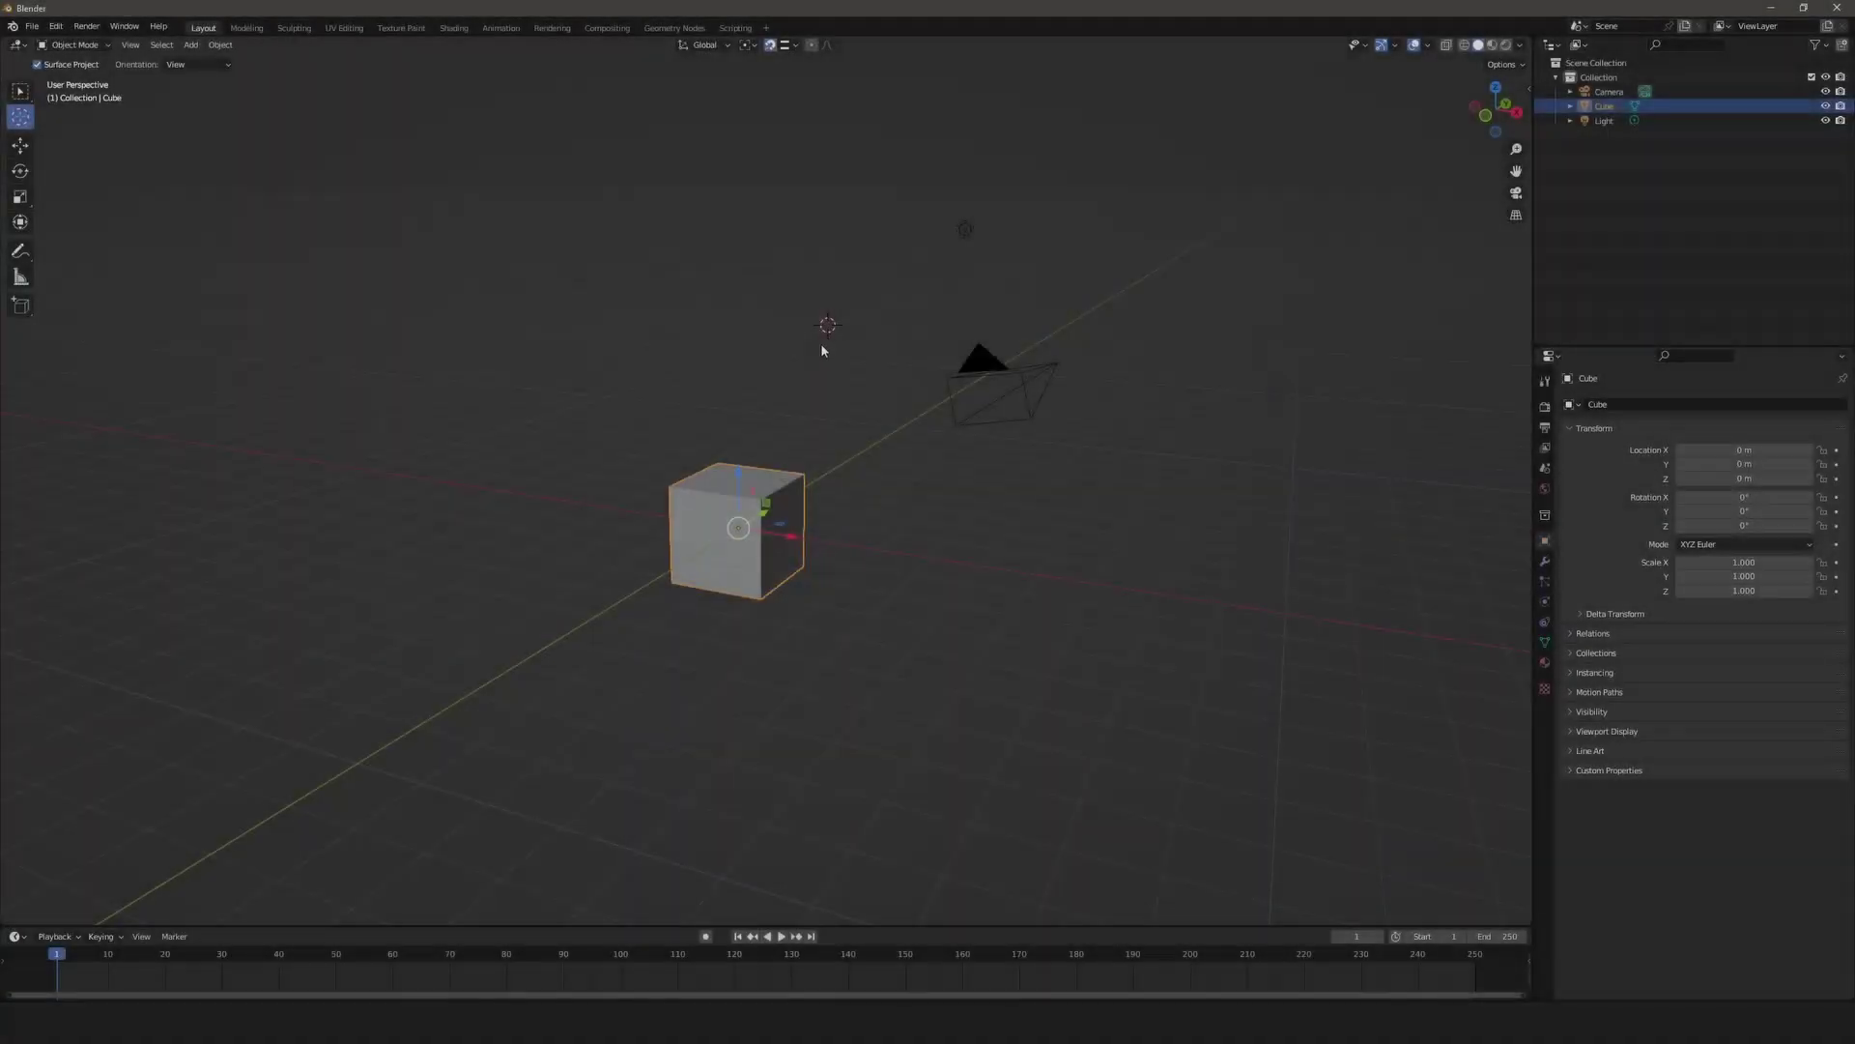
Place the 3D cursor just beside the cube, look through the Object Mode tool list, and undo the cursor placement.
{"action": "right_click", "coordinate": [819, 508], "text": "shift"}
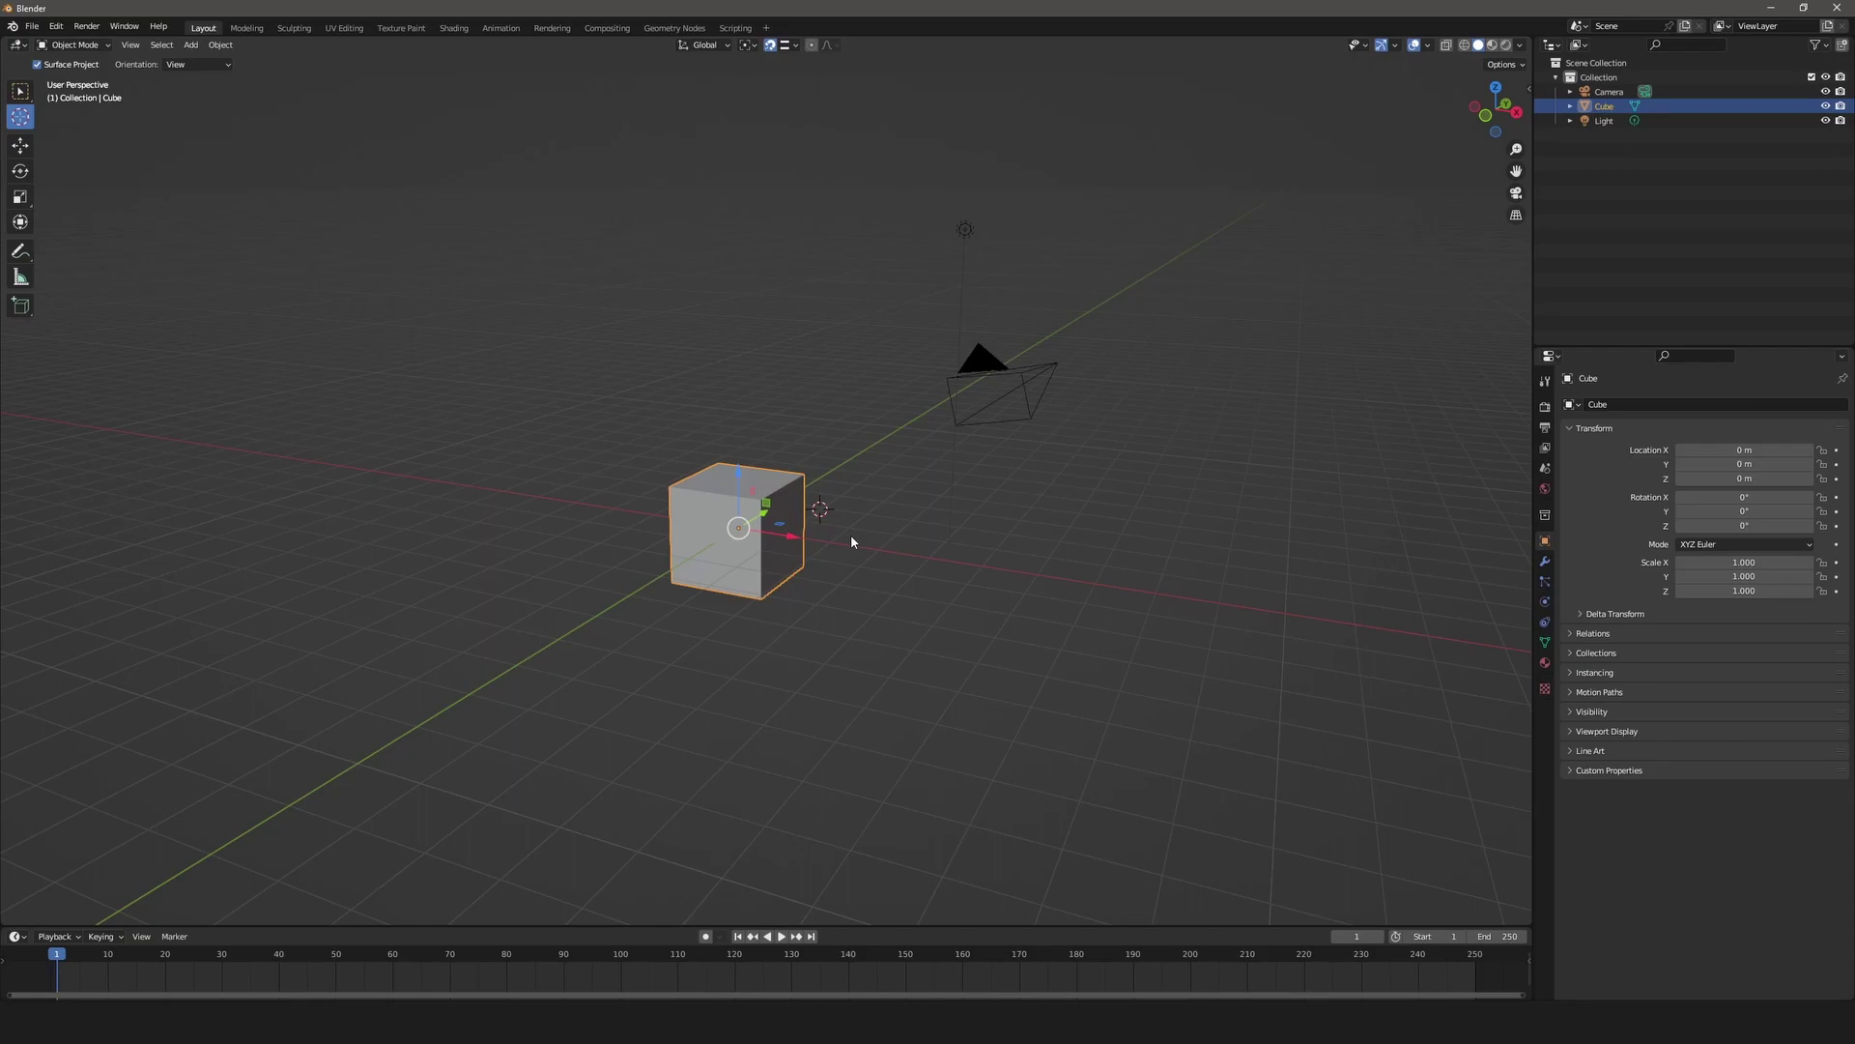
{"action": "key", "text": "shift+space"}
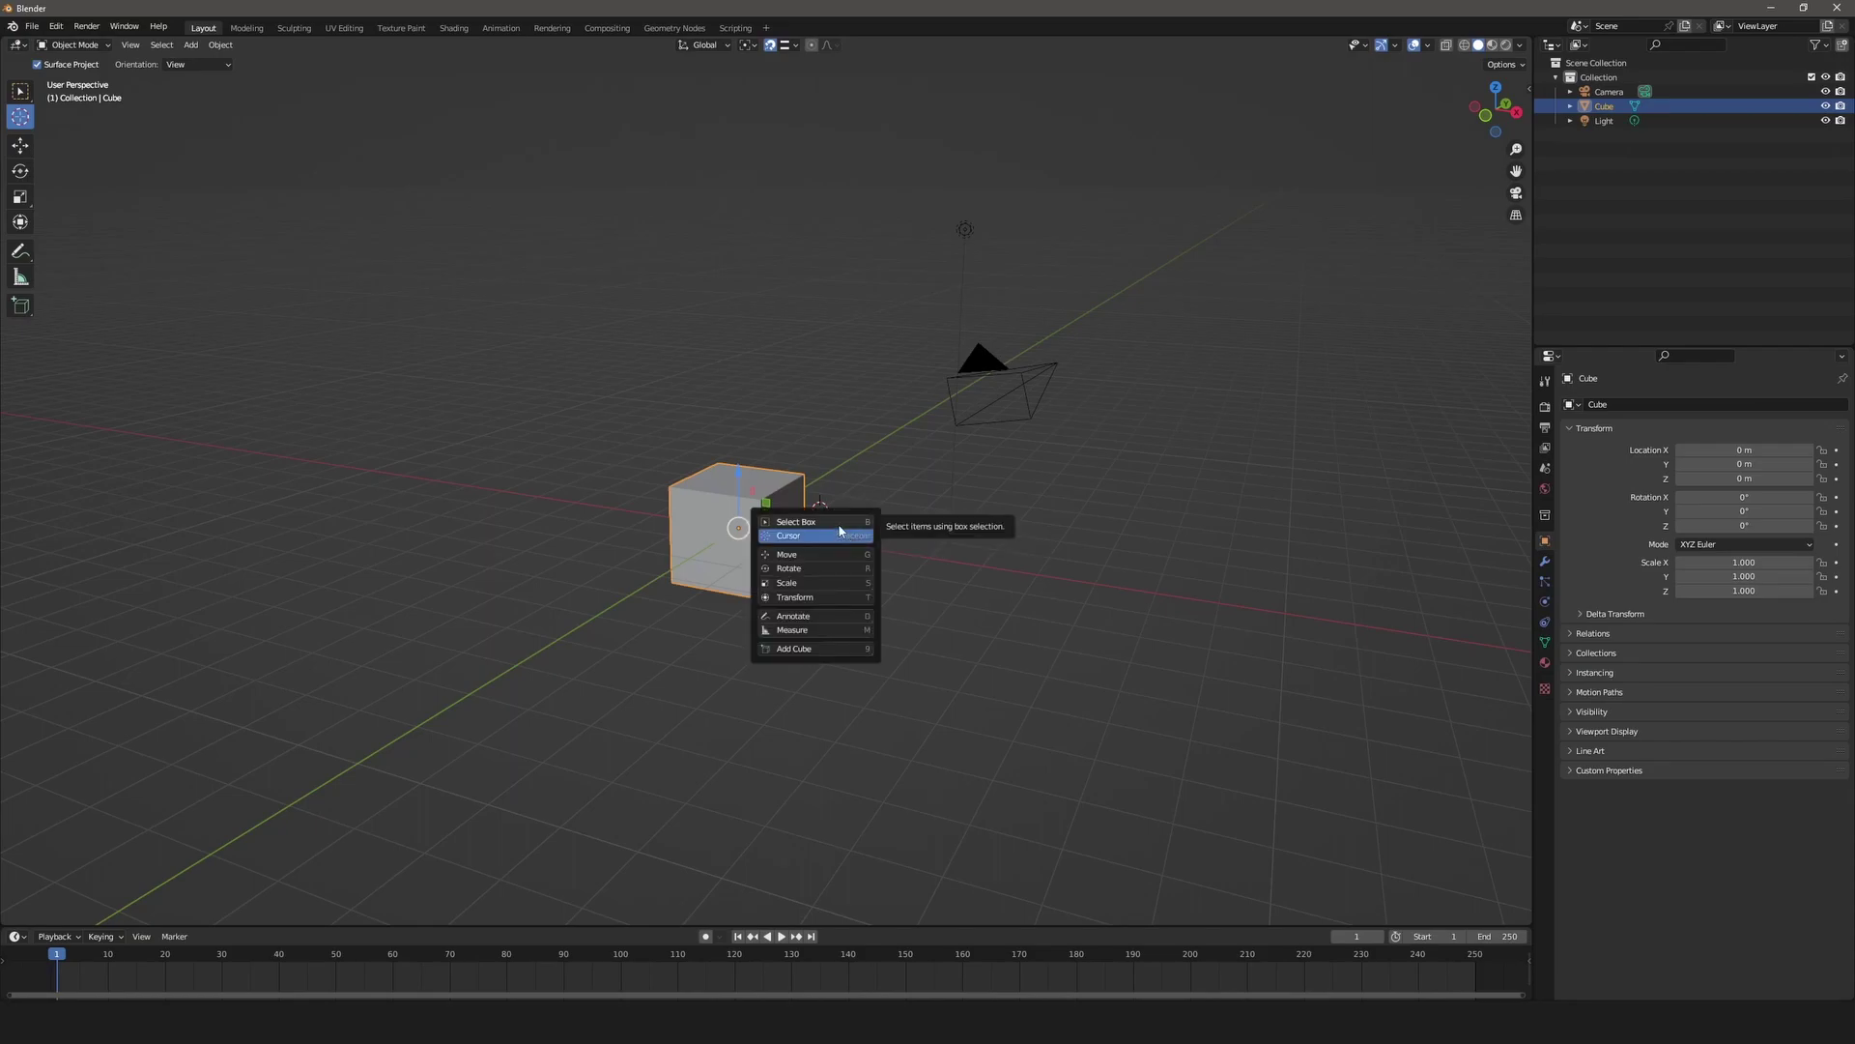
{"action": "key", "text": "Escape"}
{"action": "key", "text": "ctrl+z"}
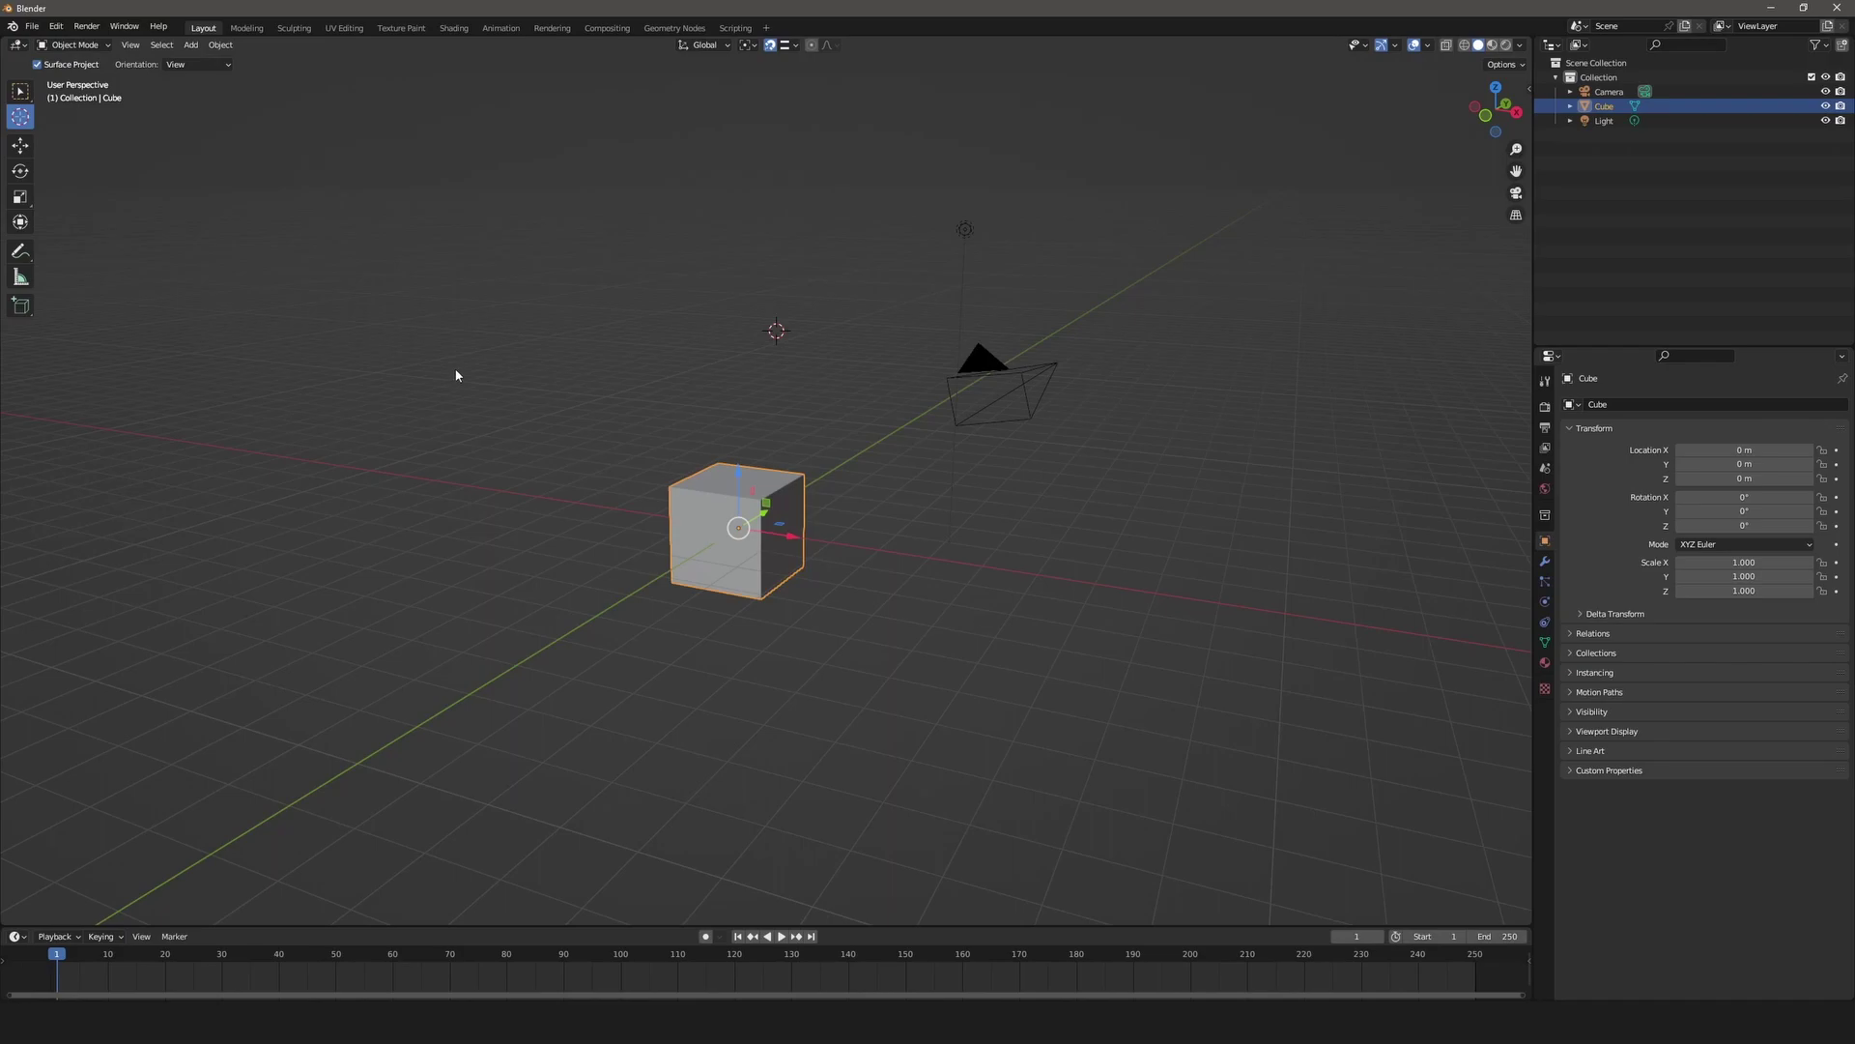
Switch the cube to Edit Mode and look through the list of Edit Mode tools.
{"action": "key", "text": "ctrl+Tab"}
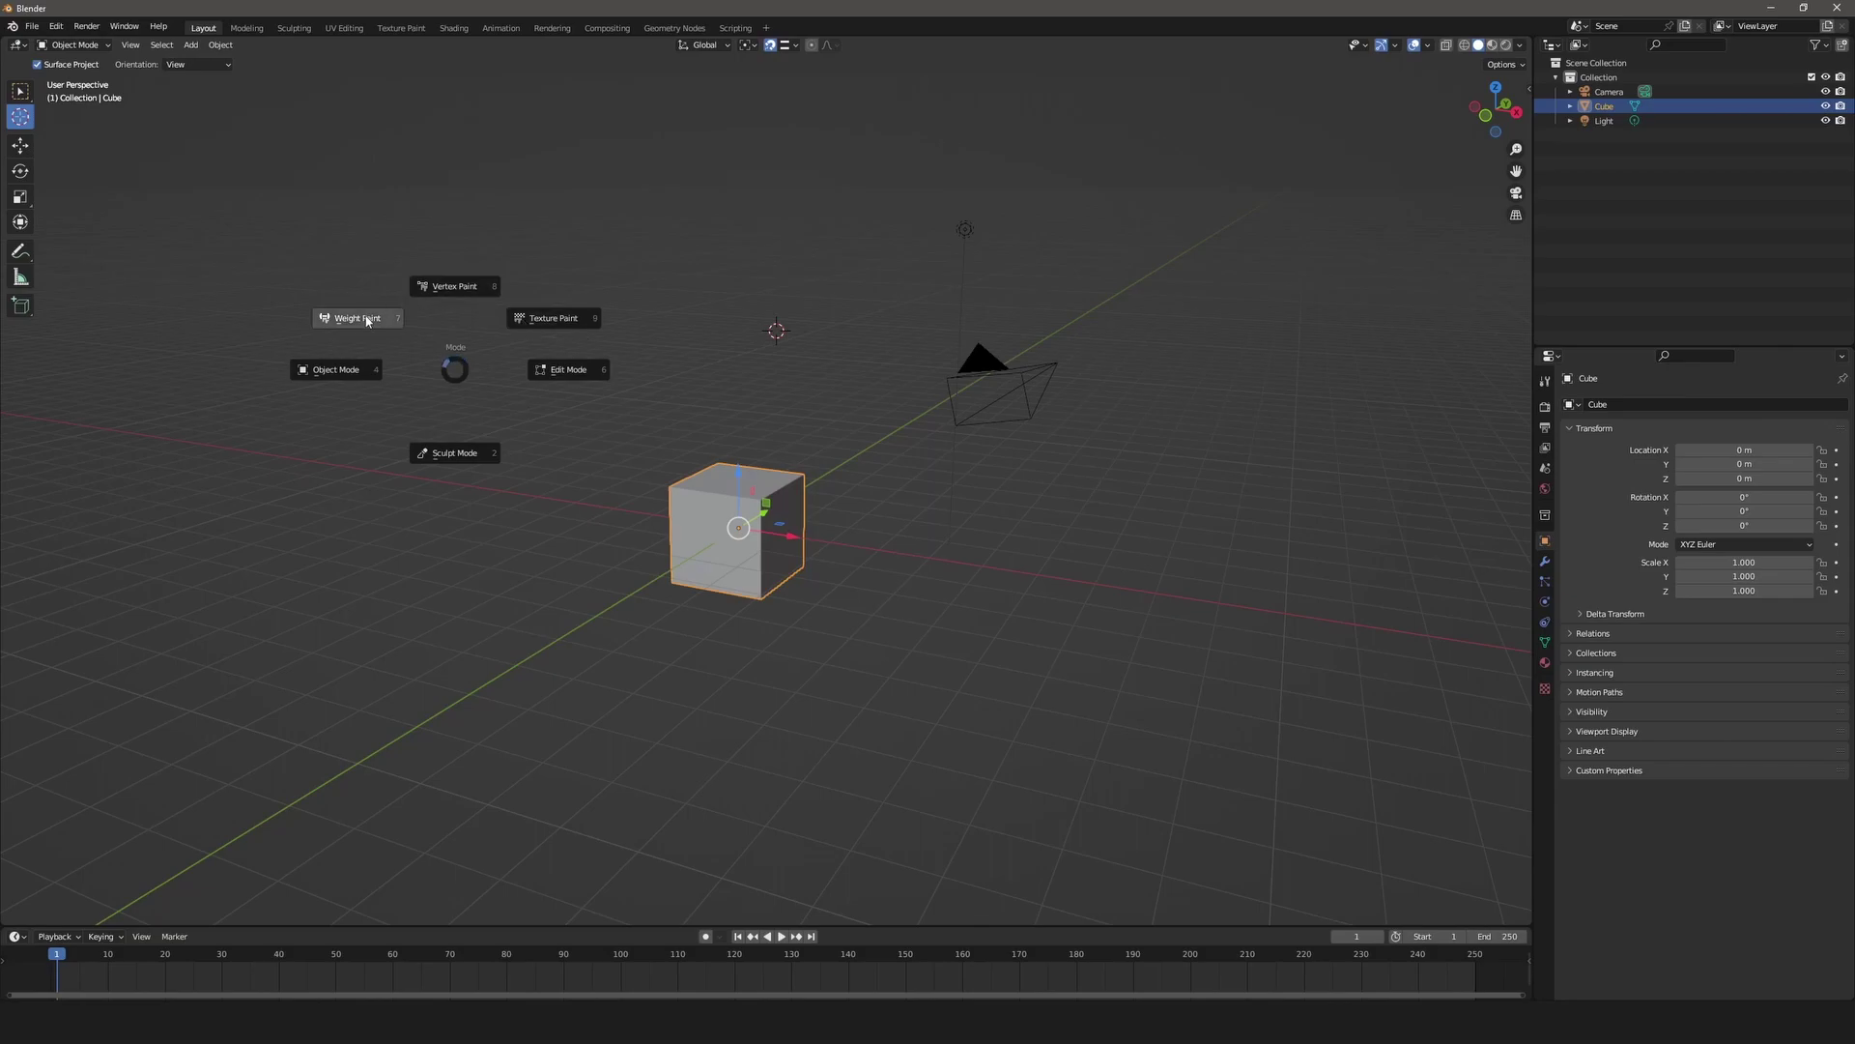
{"action": "left_click", "coordinate": [619, 406]}
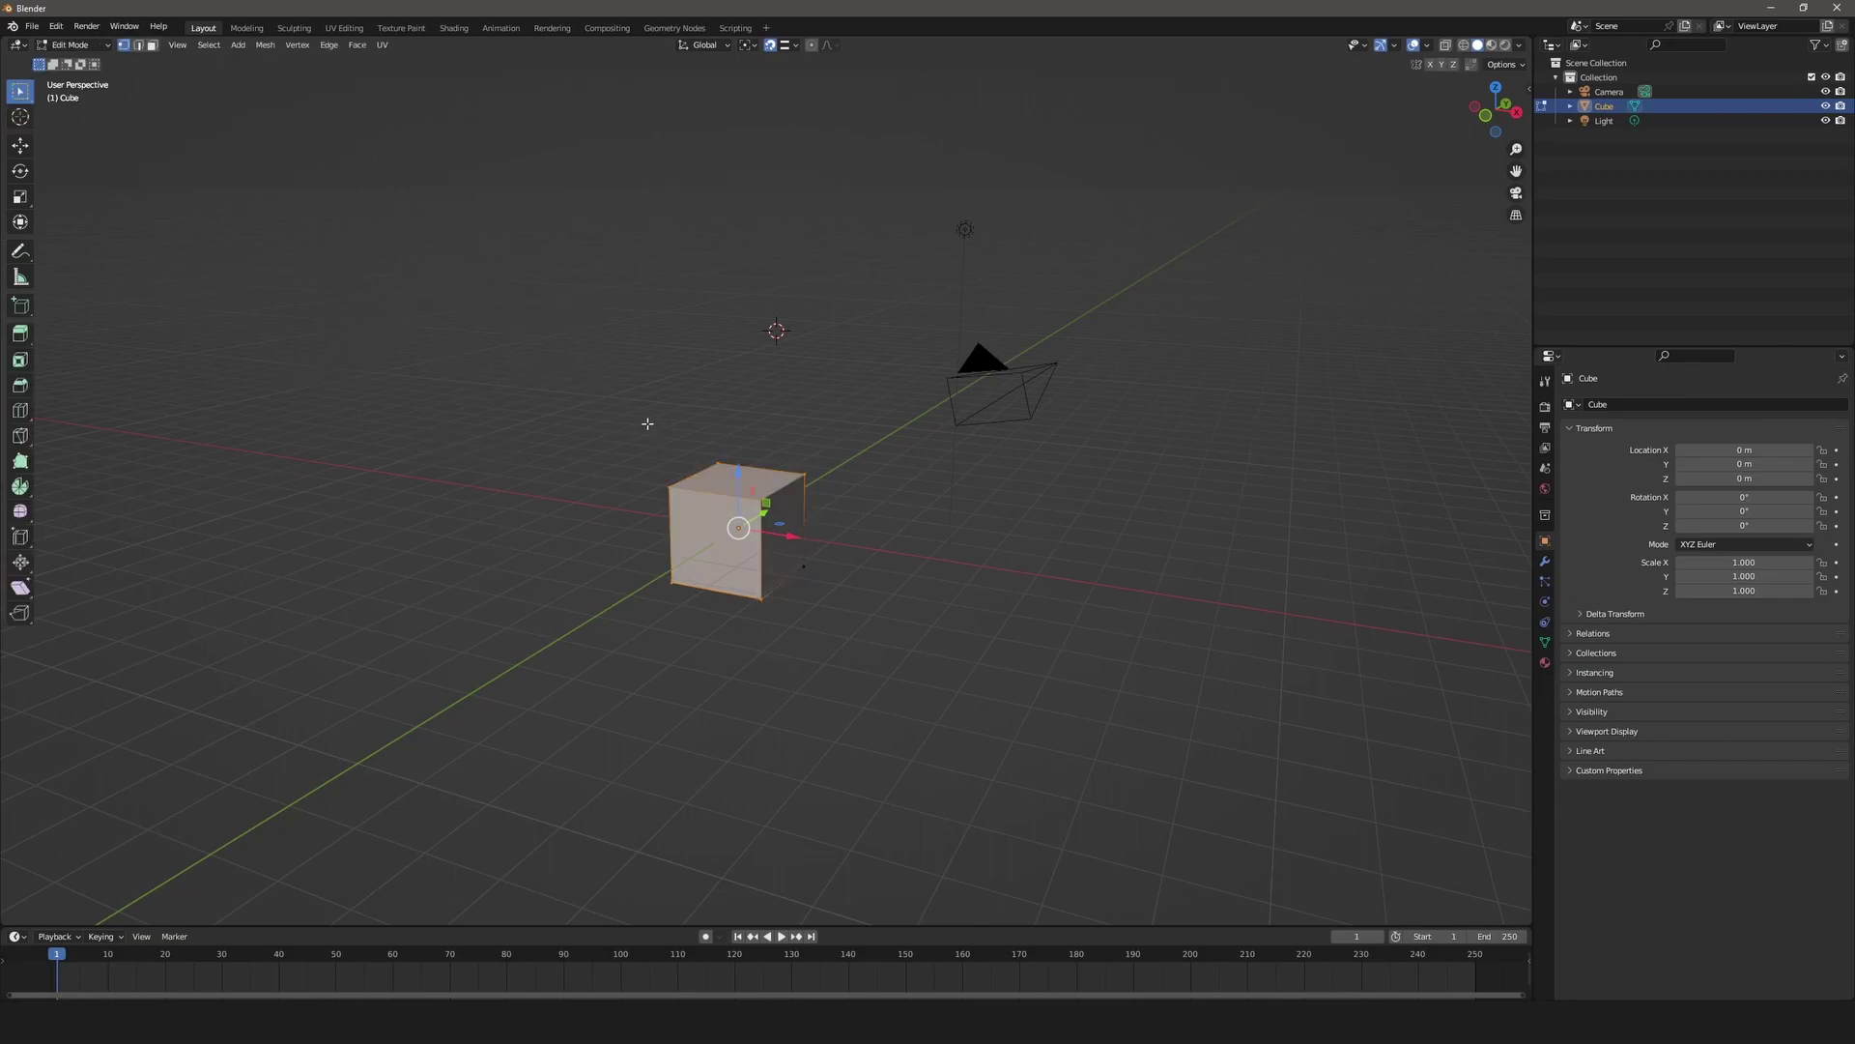
{"action": "key", "text": "shift+space"}
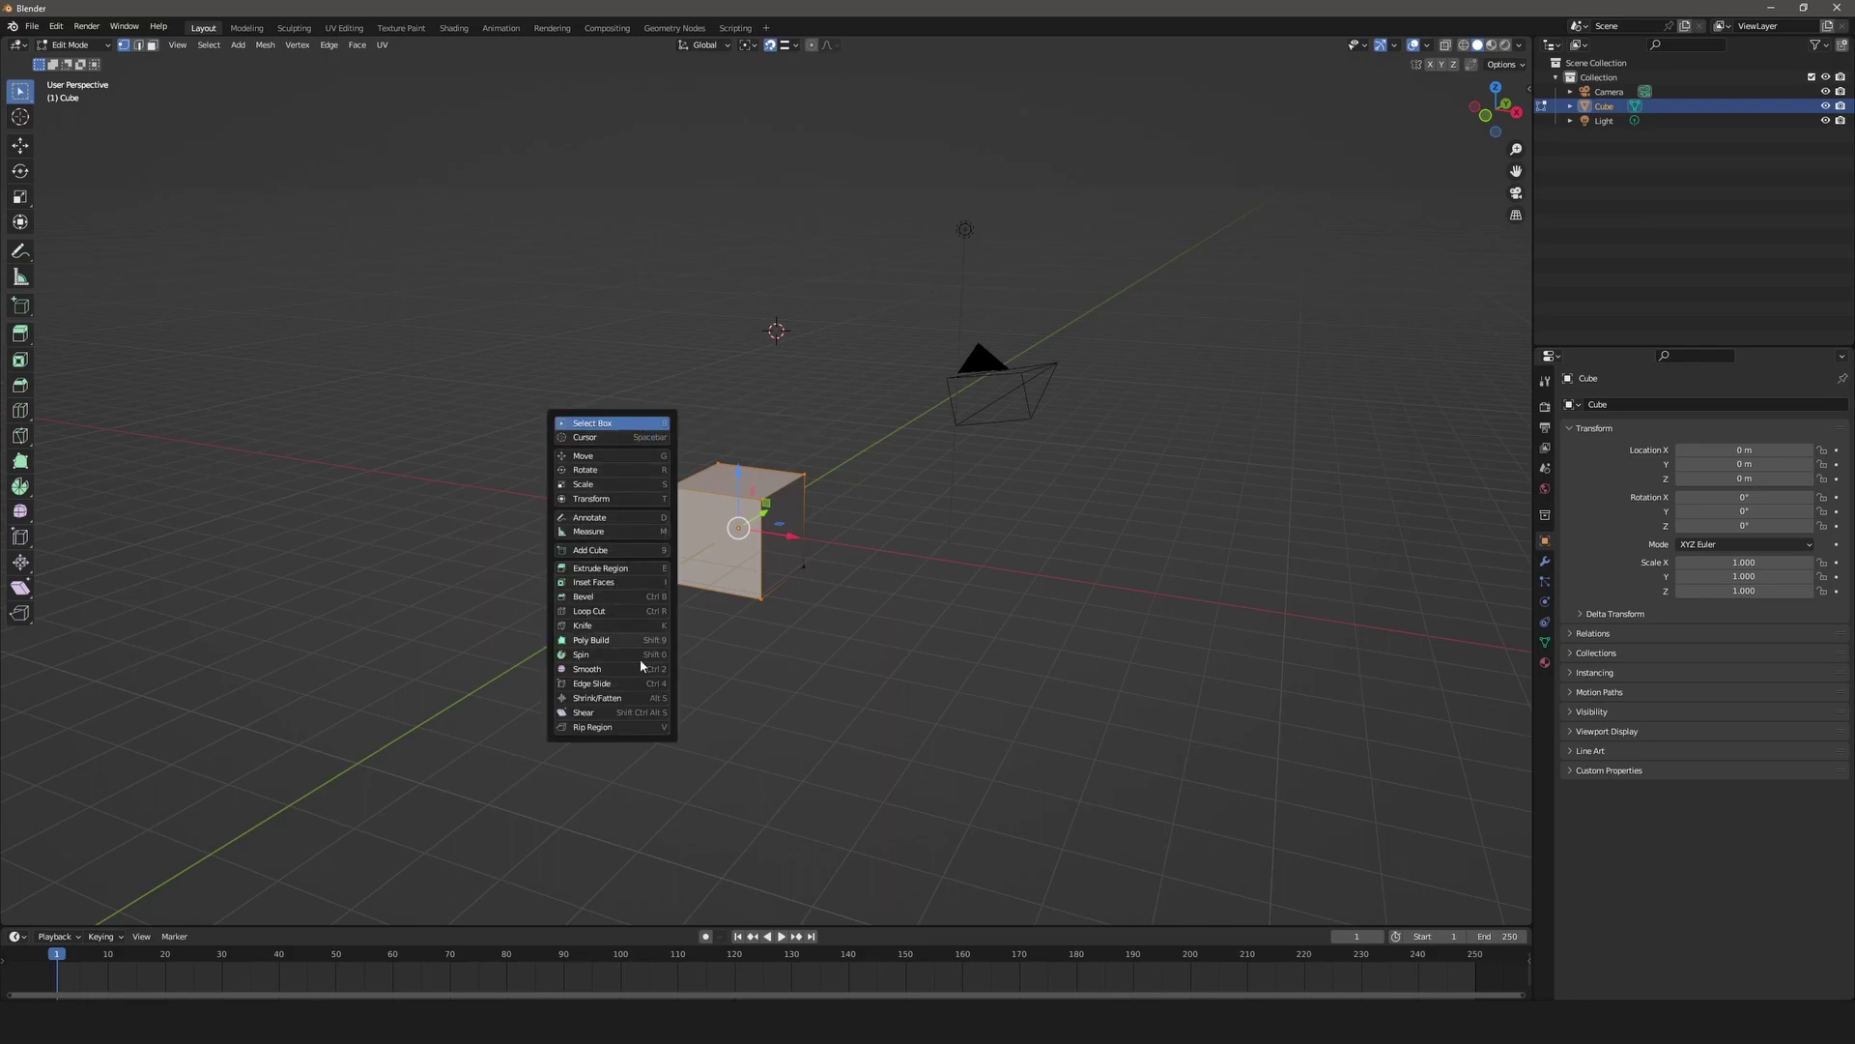
{"action": "key", "text": "Escape"}
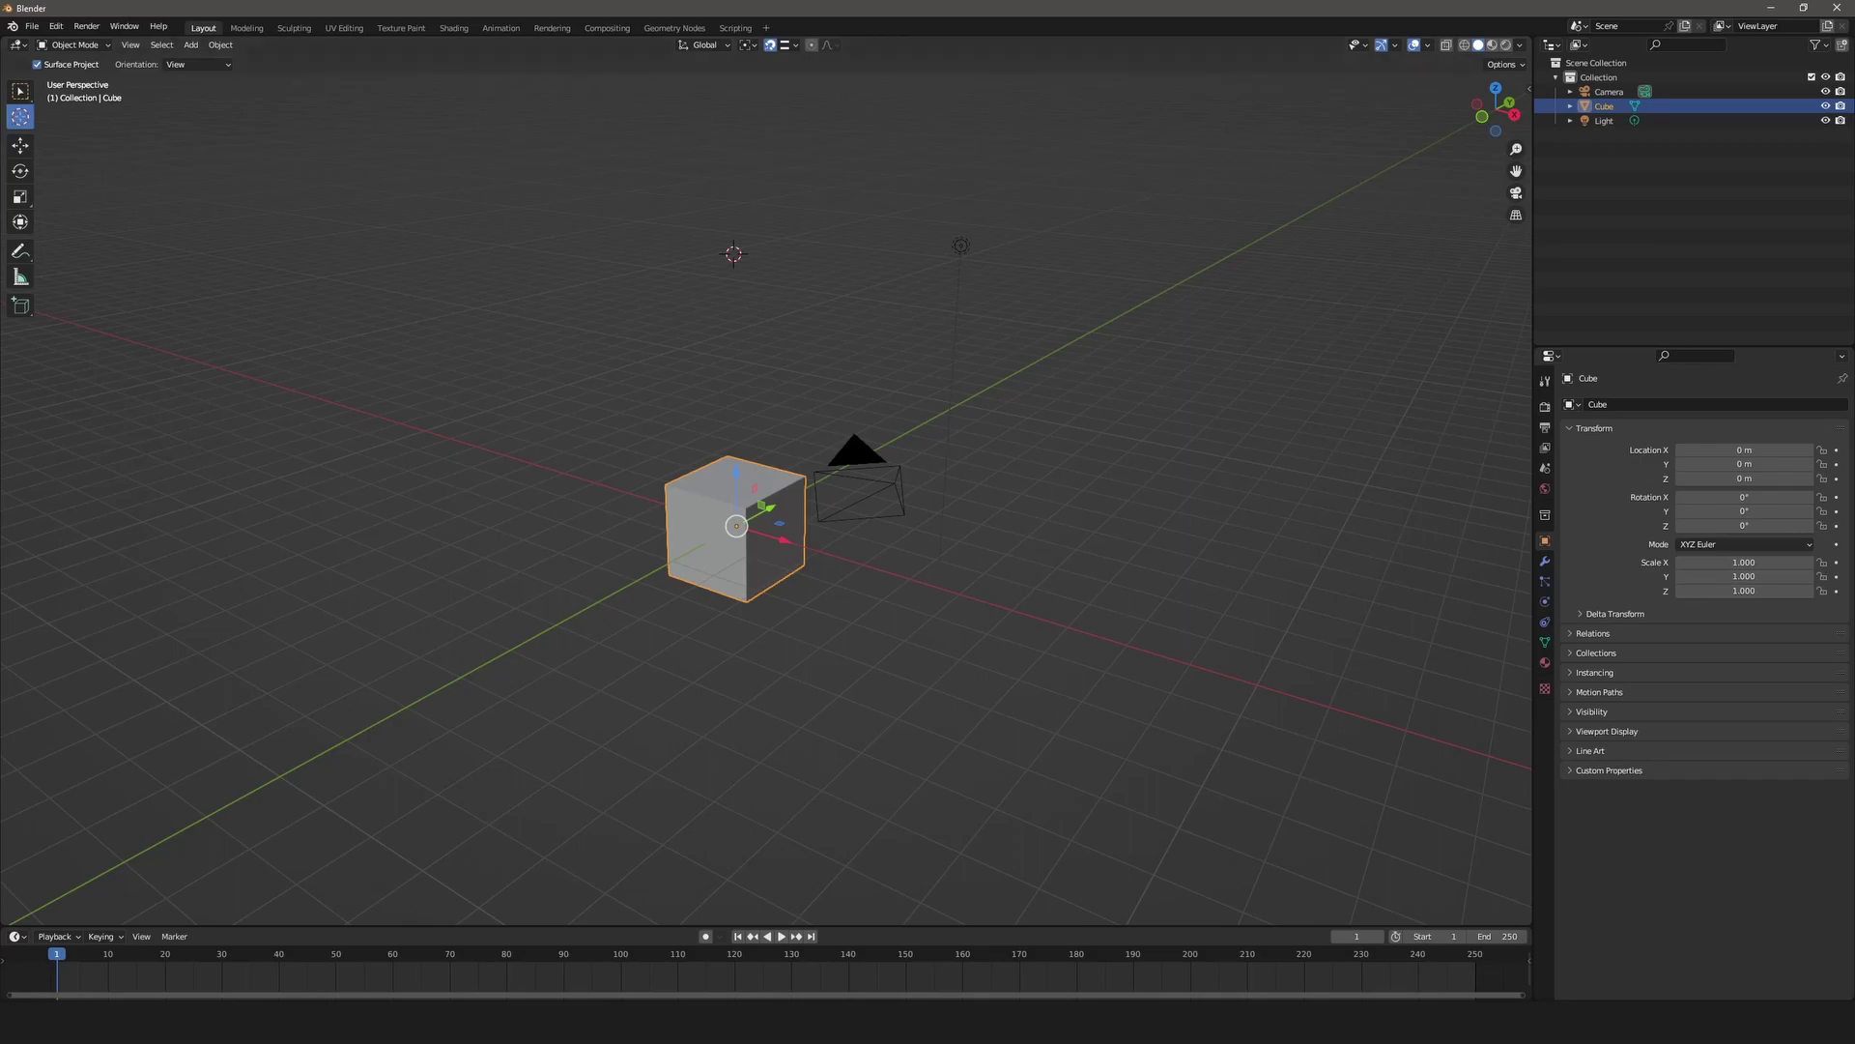
Add the Cursor, Annotate and Measure tools to Quick Favorites.
{"action": "right_click", "coordinate": [32, 117]}
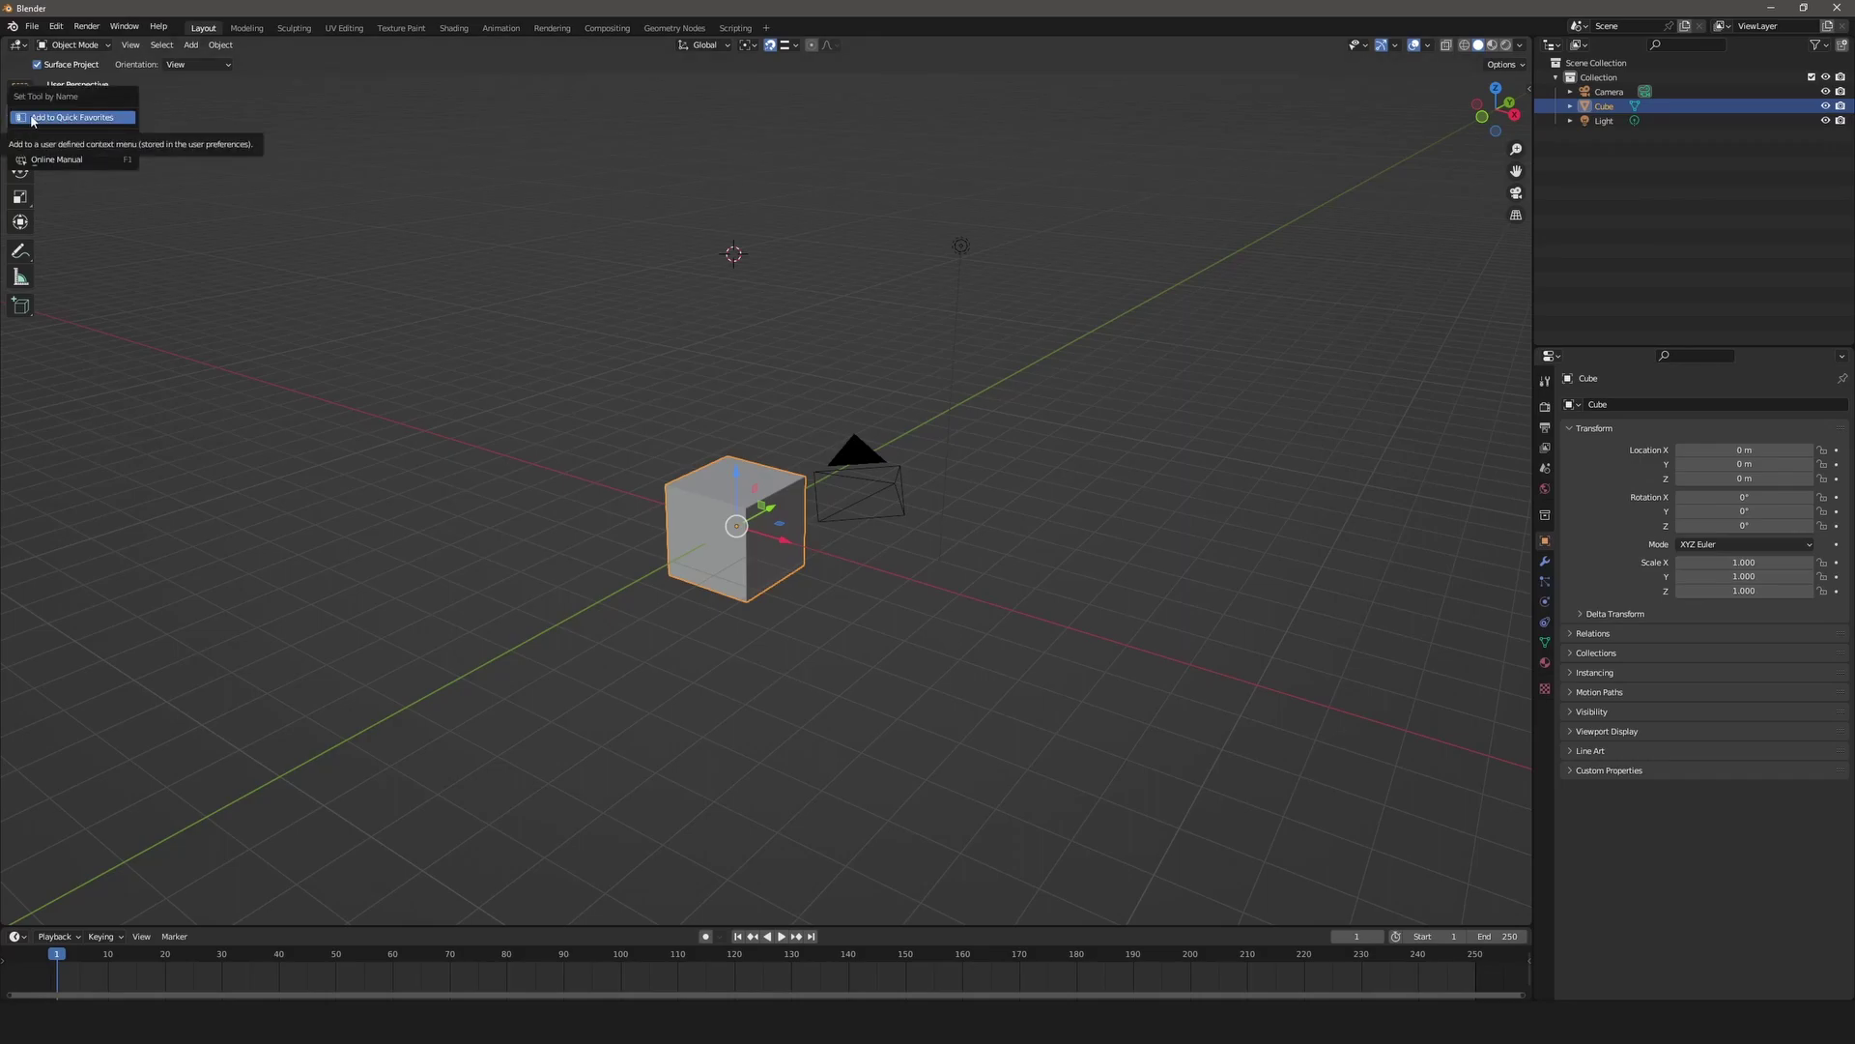
{"action": "left_click", "coordinate": [33, 118]}
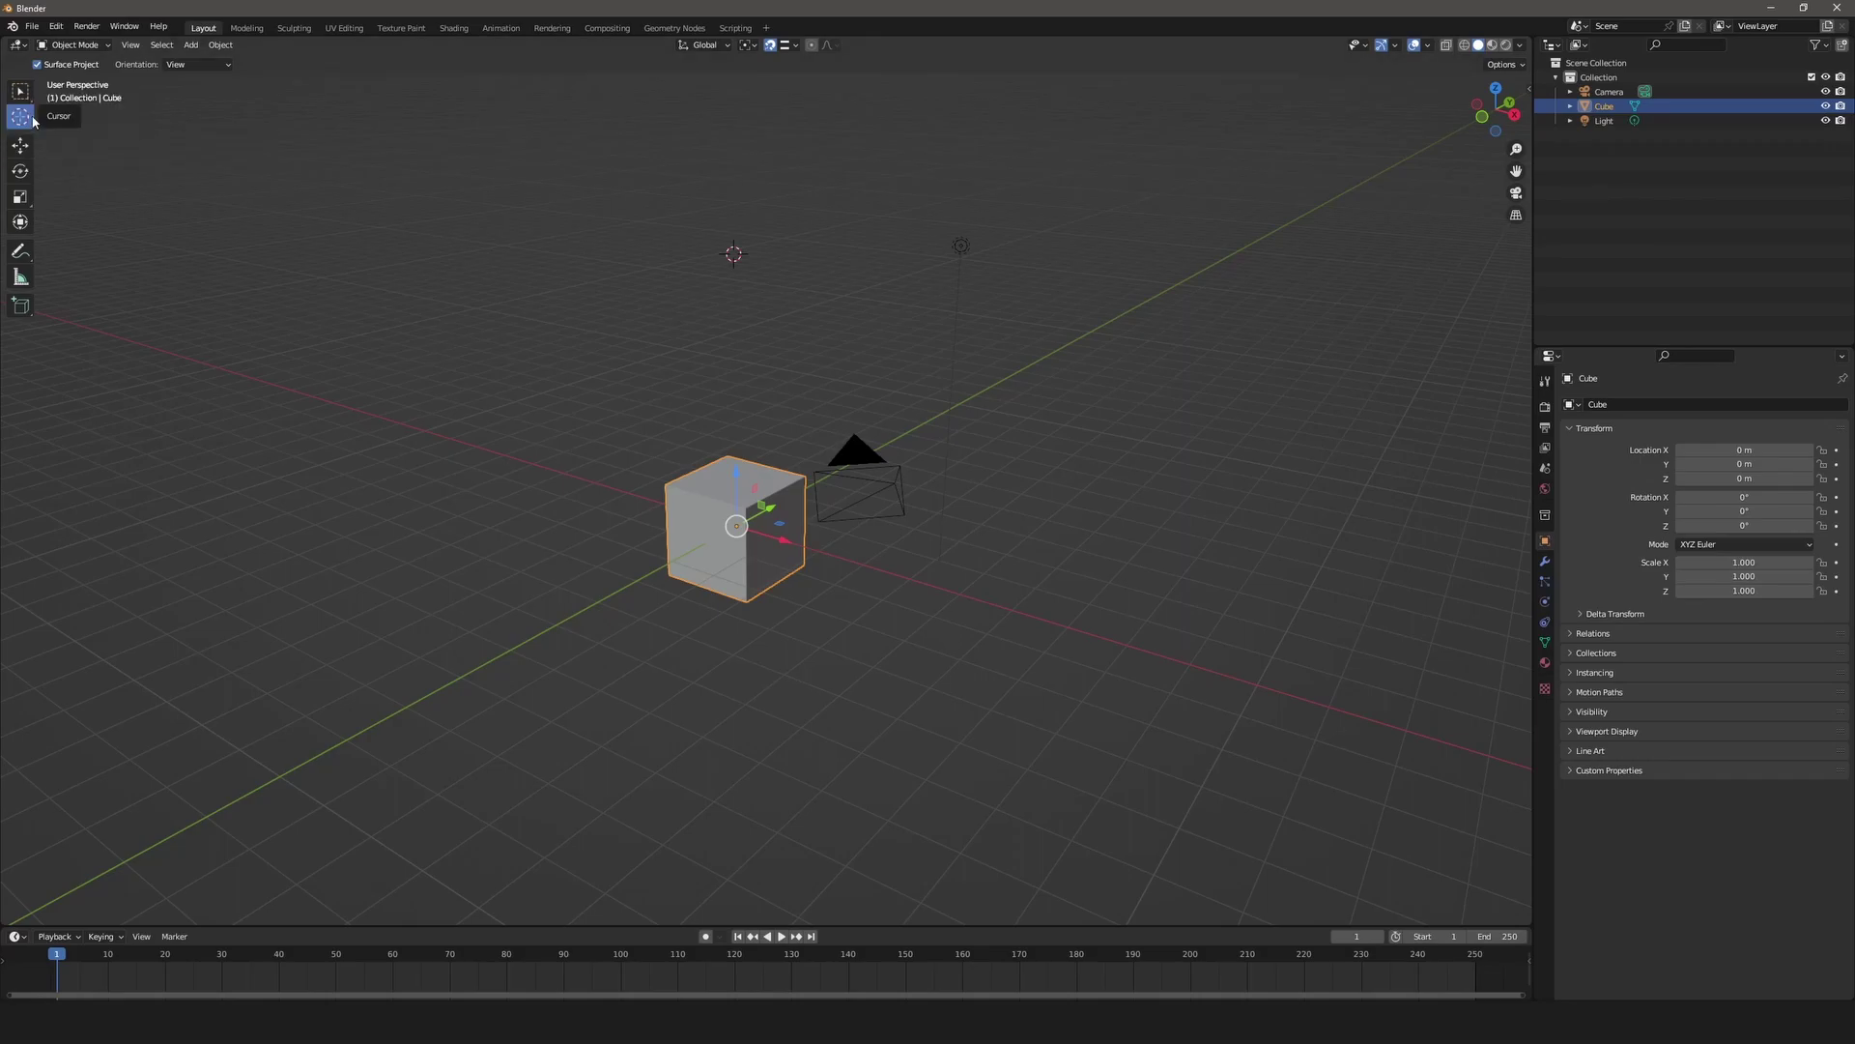
{"action": "left_click_drag", "start_coordinate": [21, 257], "coordinate": [34, 250]}
{"action": "right_click", "coordinate": [22, 283]}
{"action": "left_click", "coordinate": [22, 282]}
Remove the Cursor tool from Quick Favorites.
{"action": "key", "text": "q"}
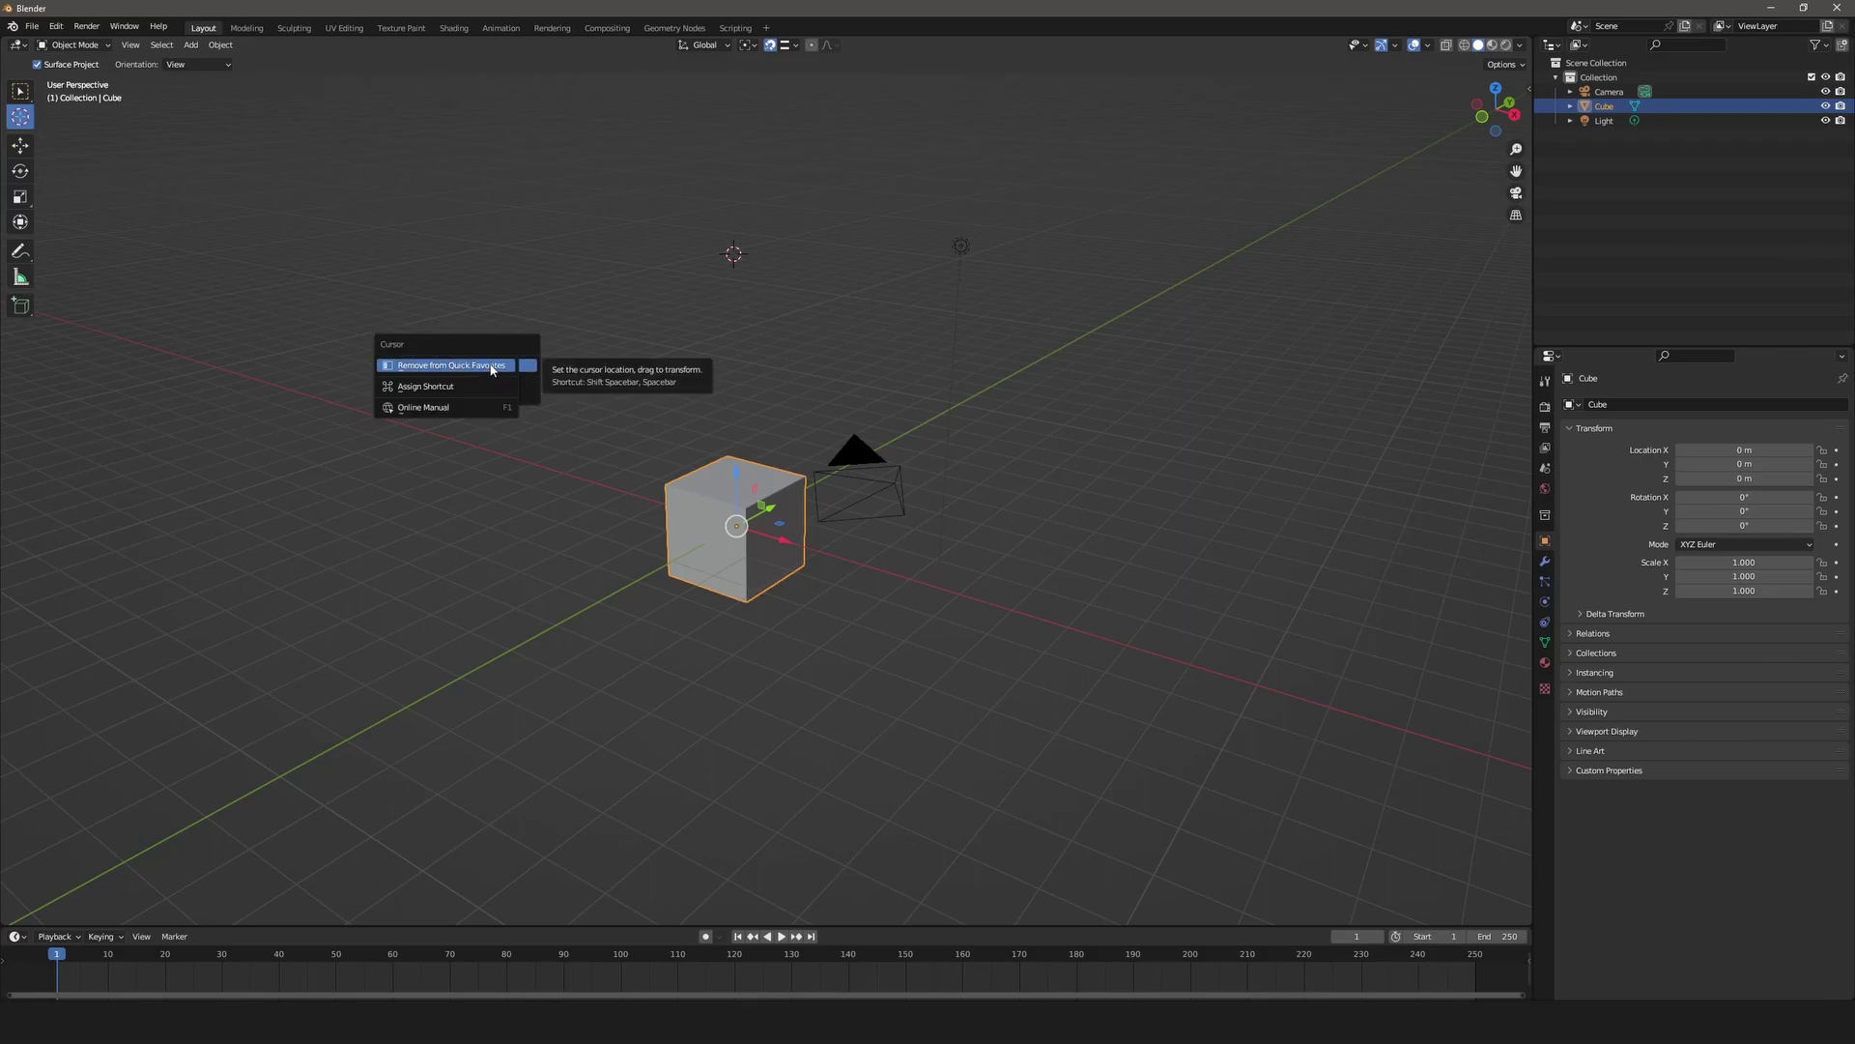
{"action": "right_click", "coordinate": [488, 371]}
{"action": "left_click", "coordinate": [487, 371]}
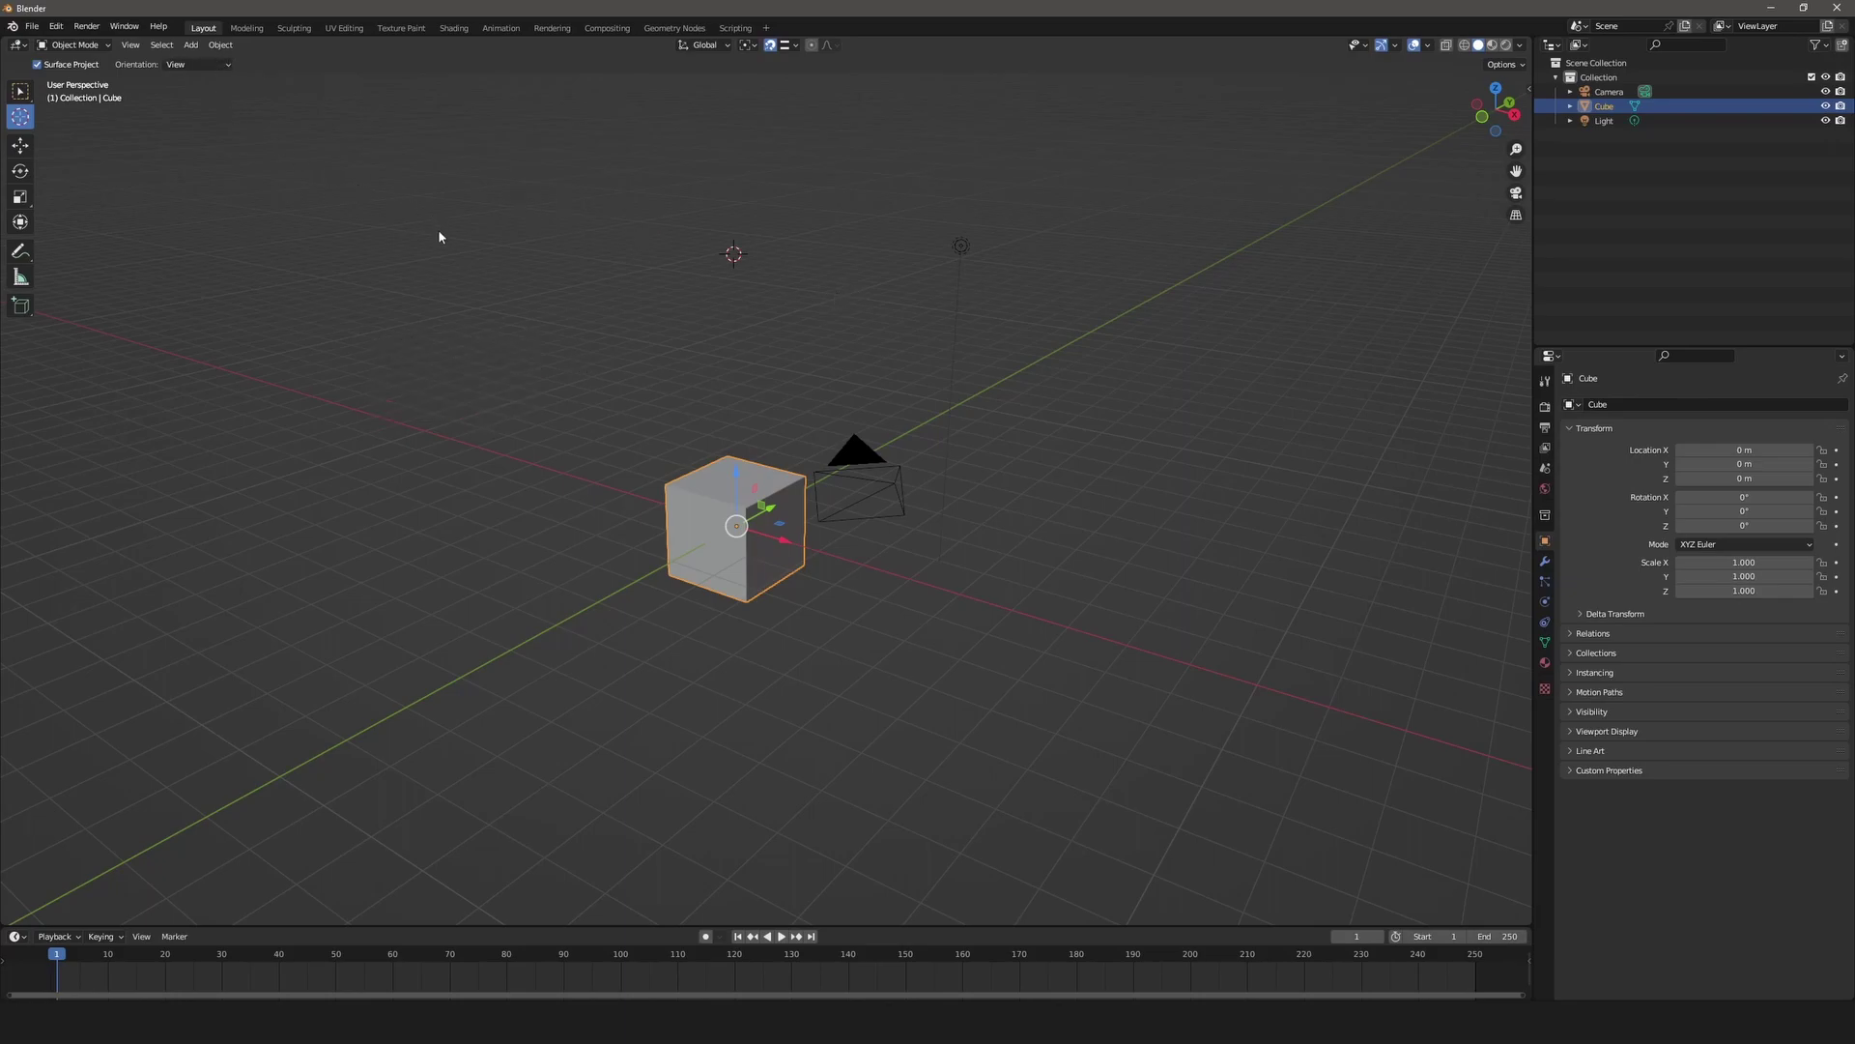
Check the Quick Favorites available for the cube in Edit Mode, then return to Object Mode.
{"action": "key", "text": "Tab"}
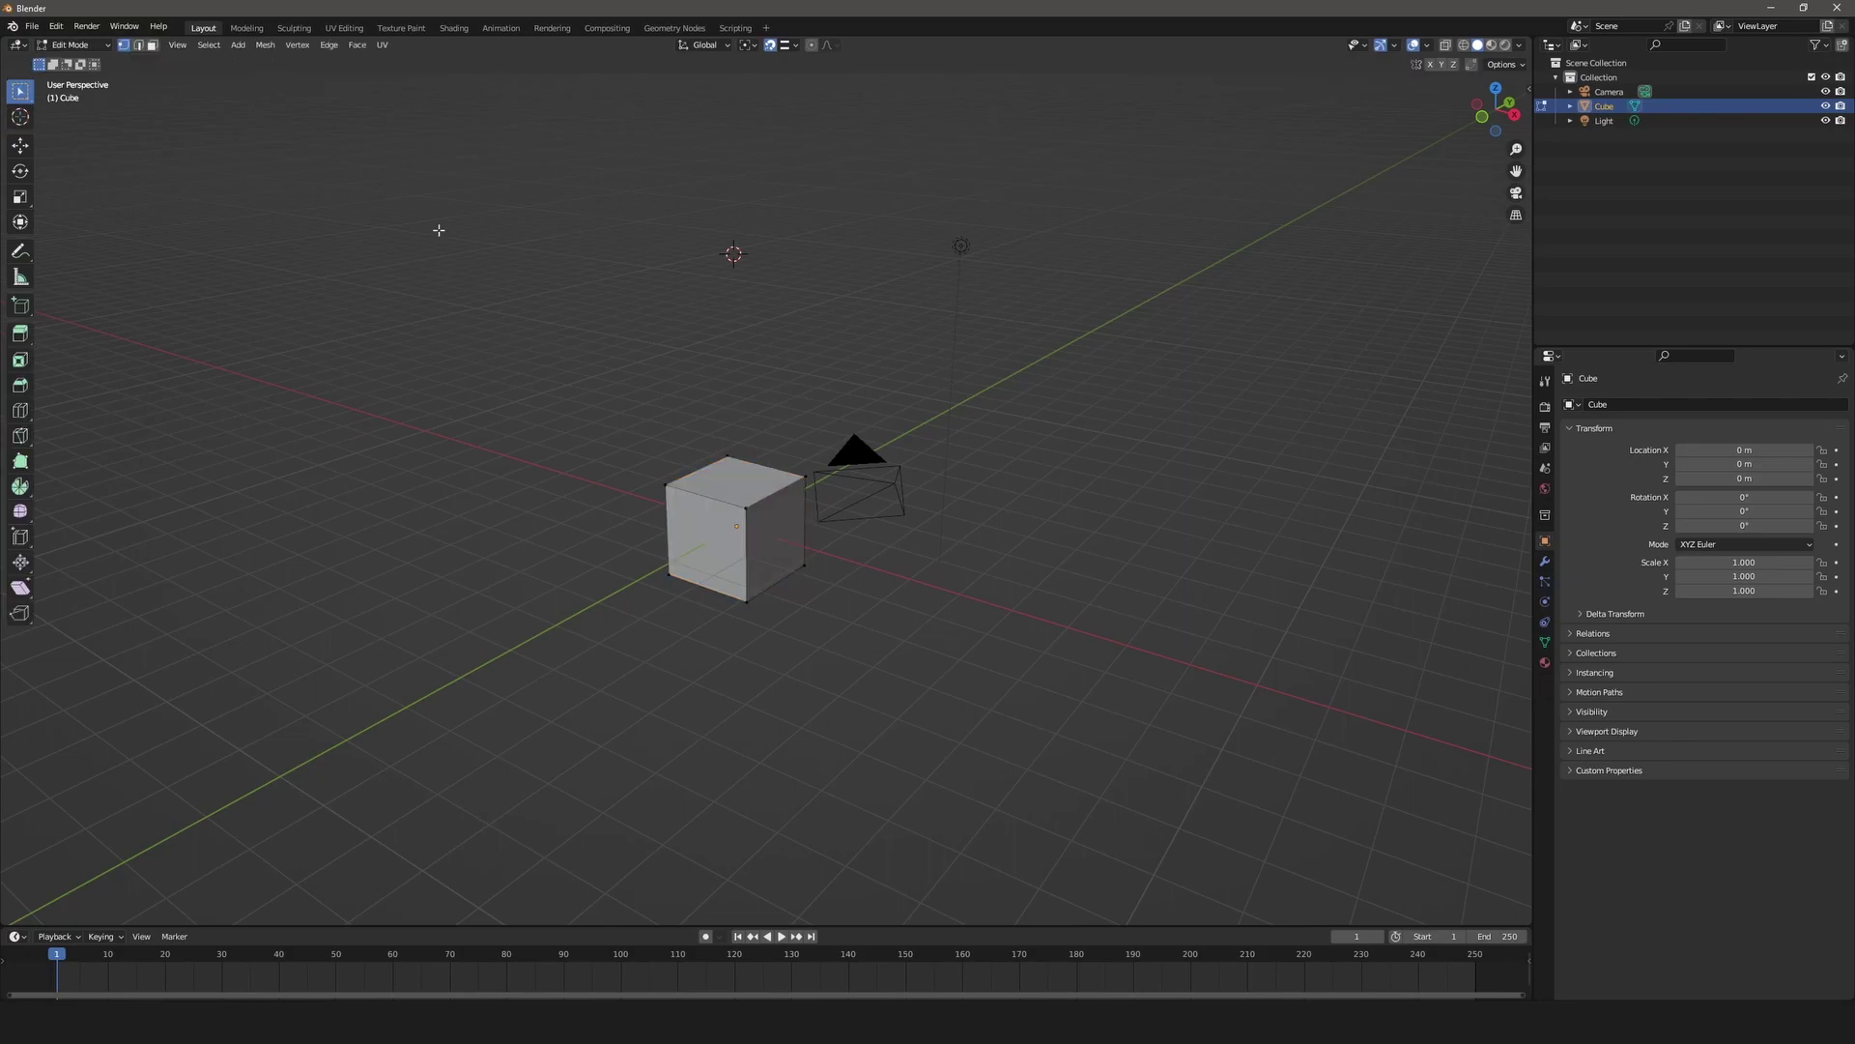
{"action": "key", "text": "q"}
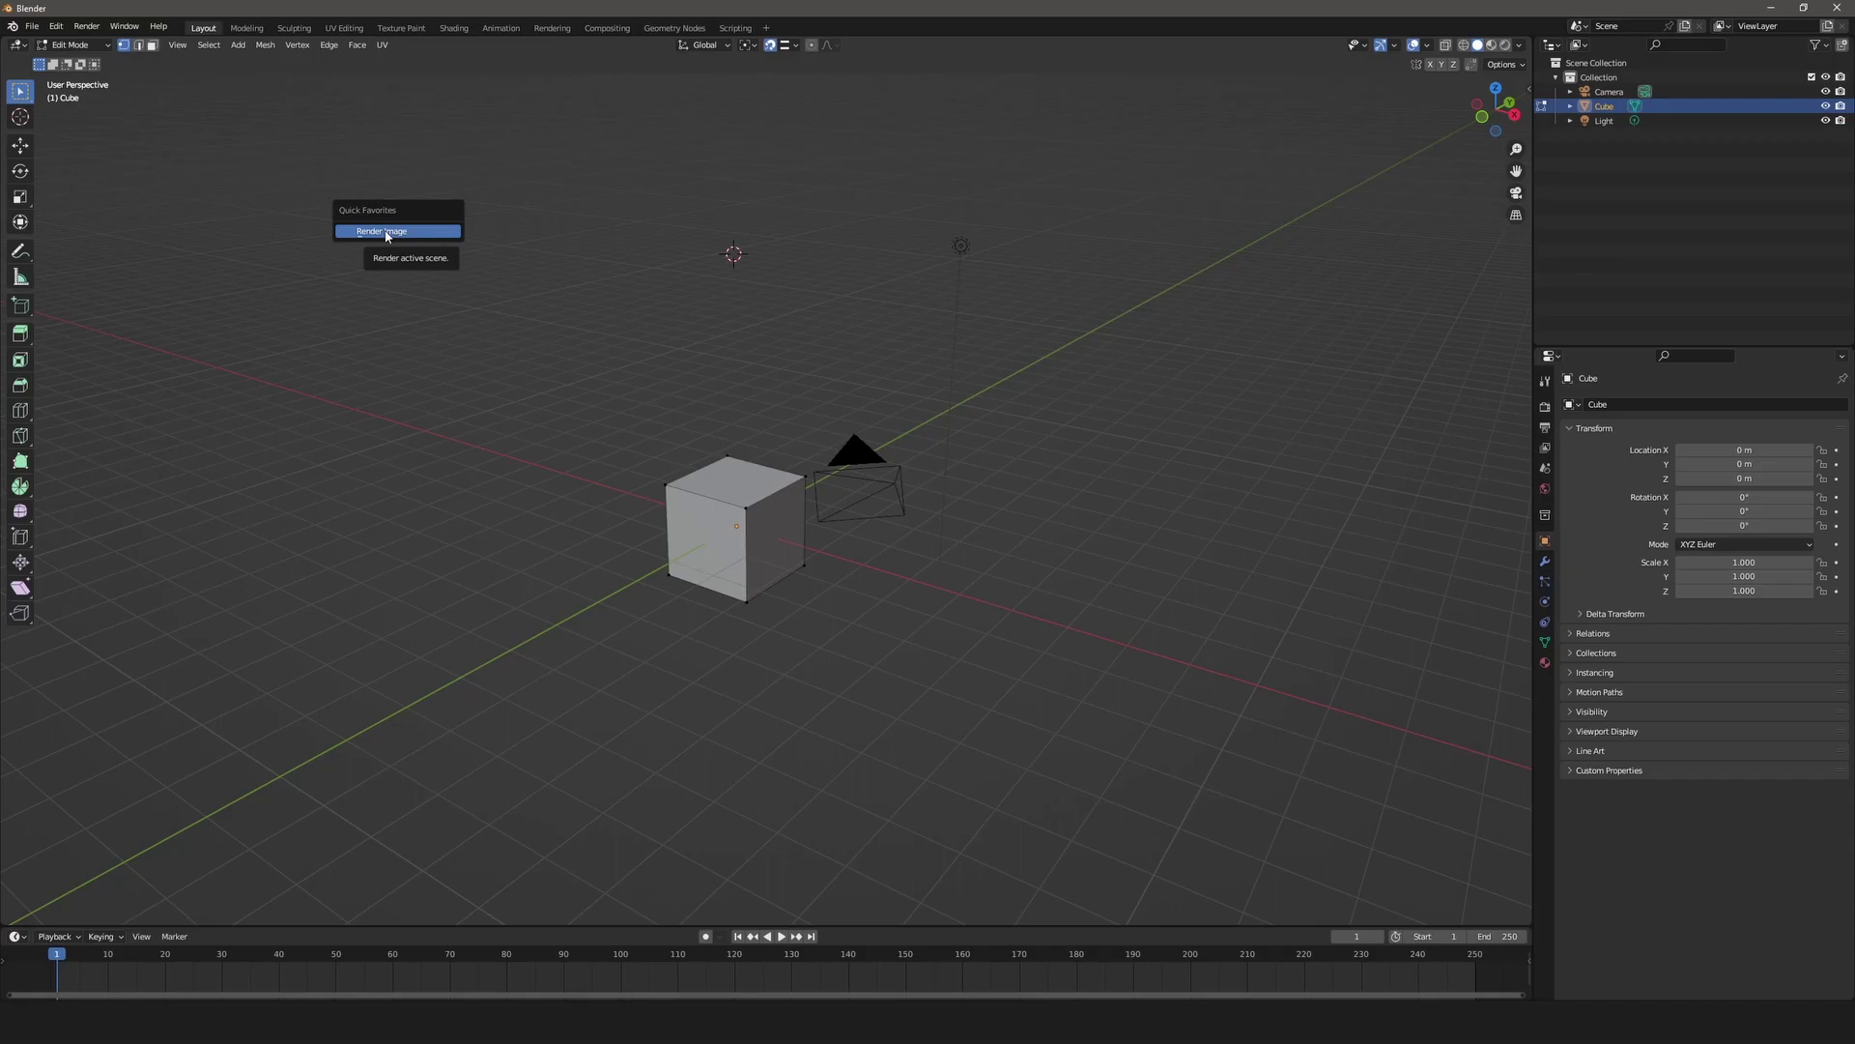
{"action": "key", "text": "Escape"}
{"action": "key", "text": "Tab"}
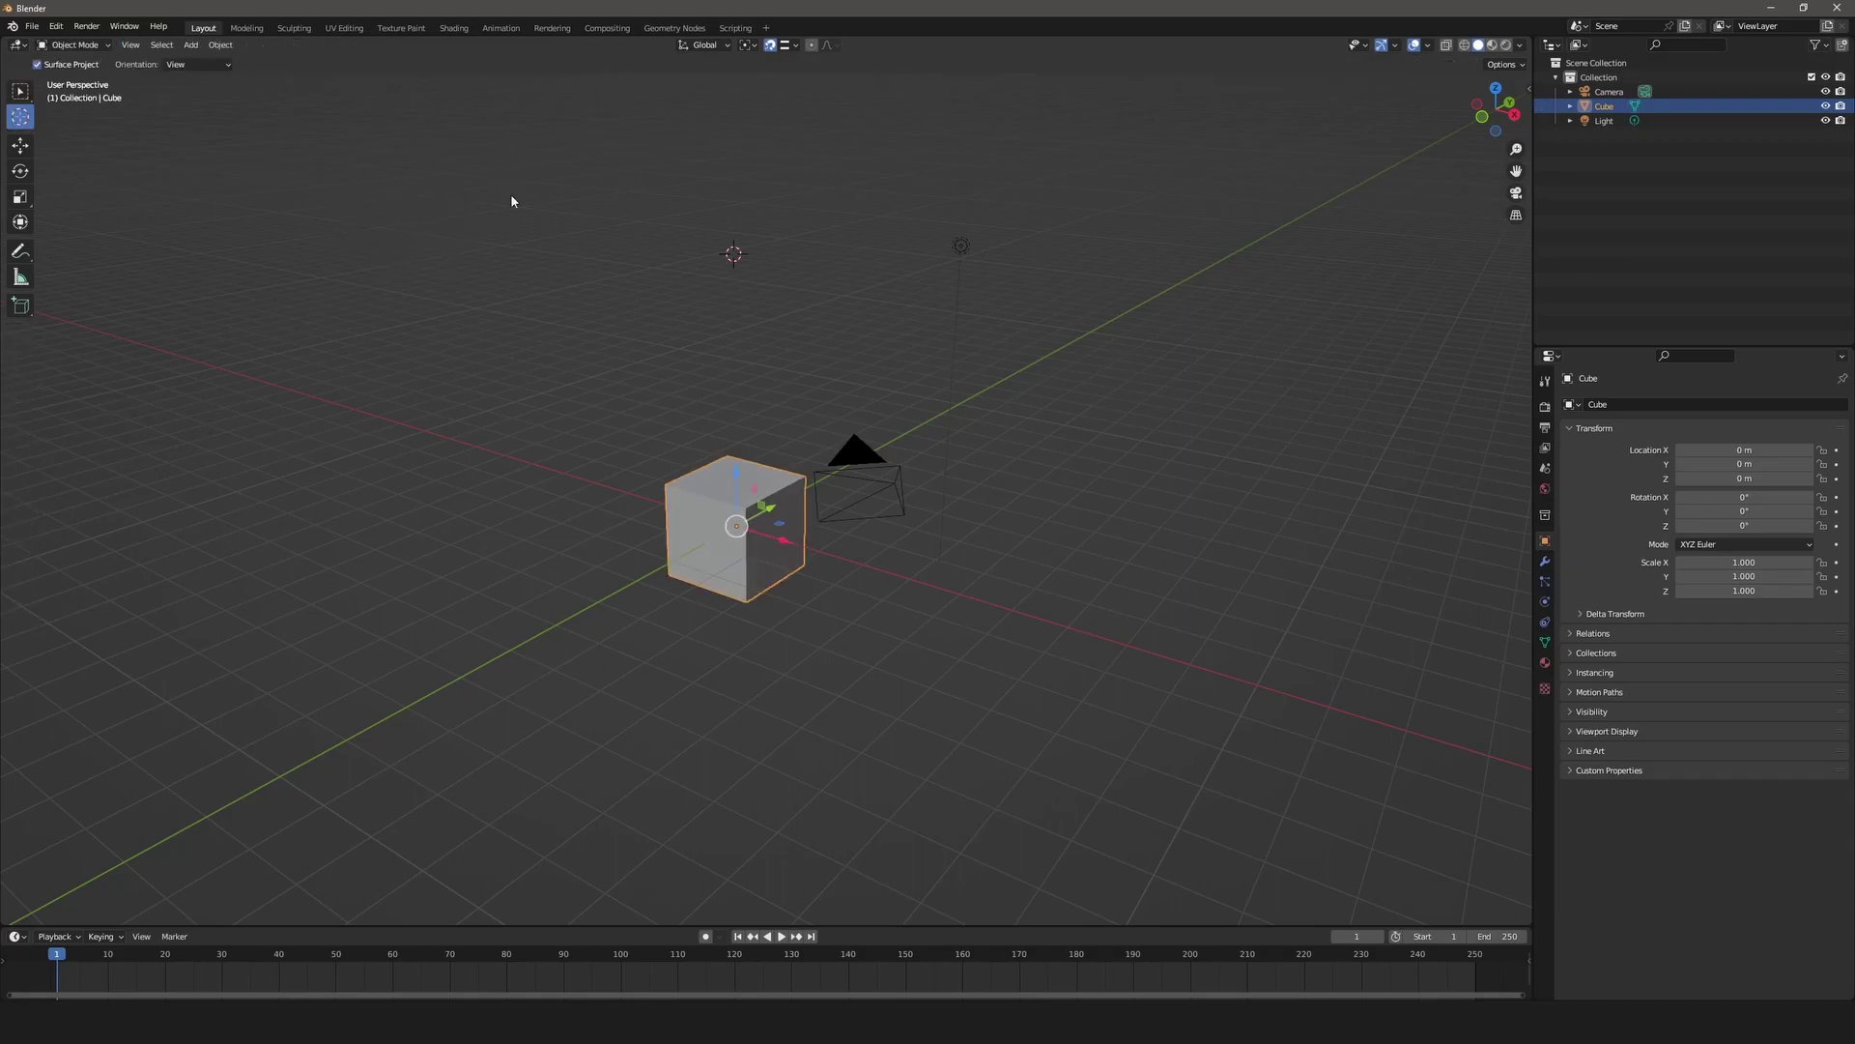
Remove the Measure tool from the Object Mode Quick Favorites and close the list.
{"action": "key", "text": "q"}
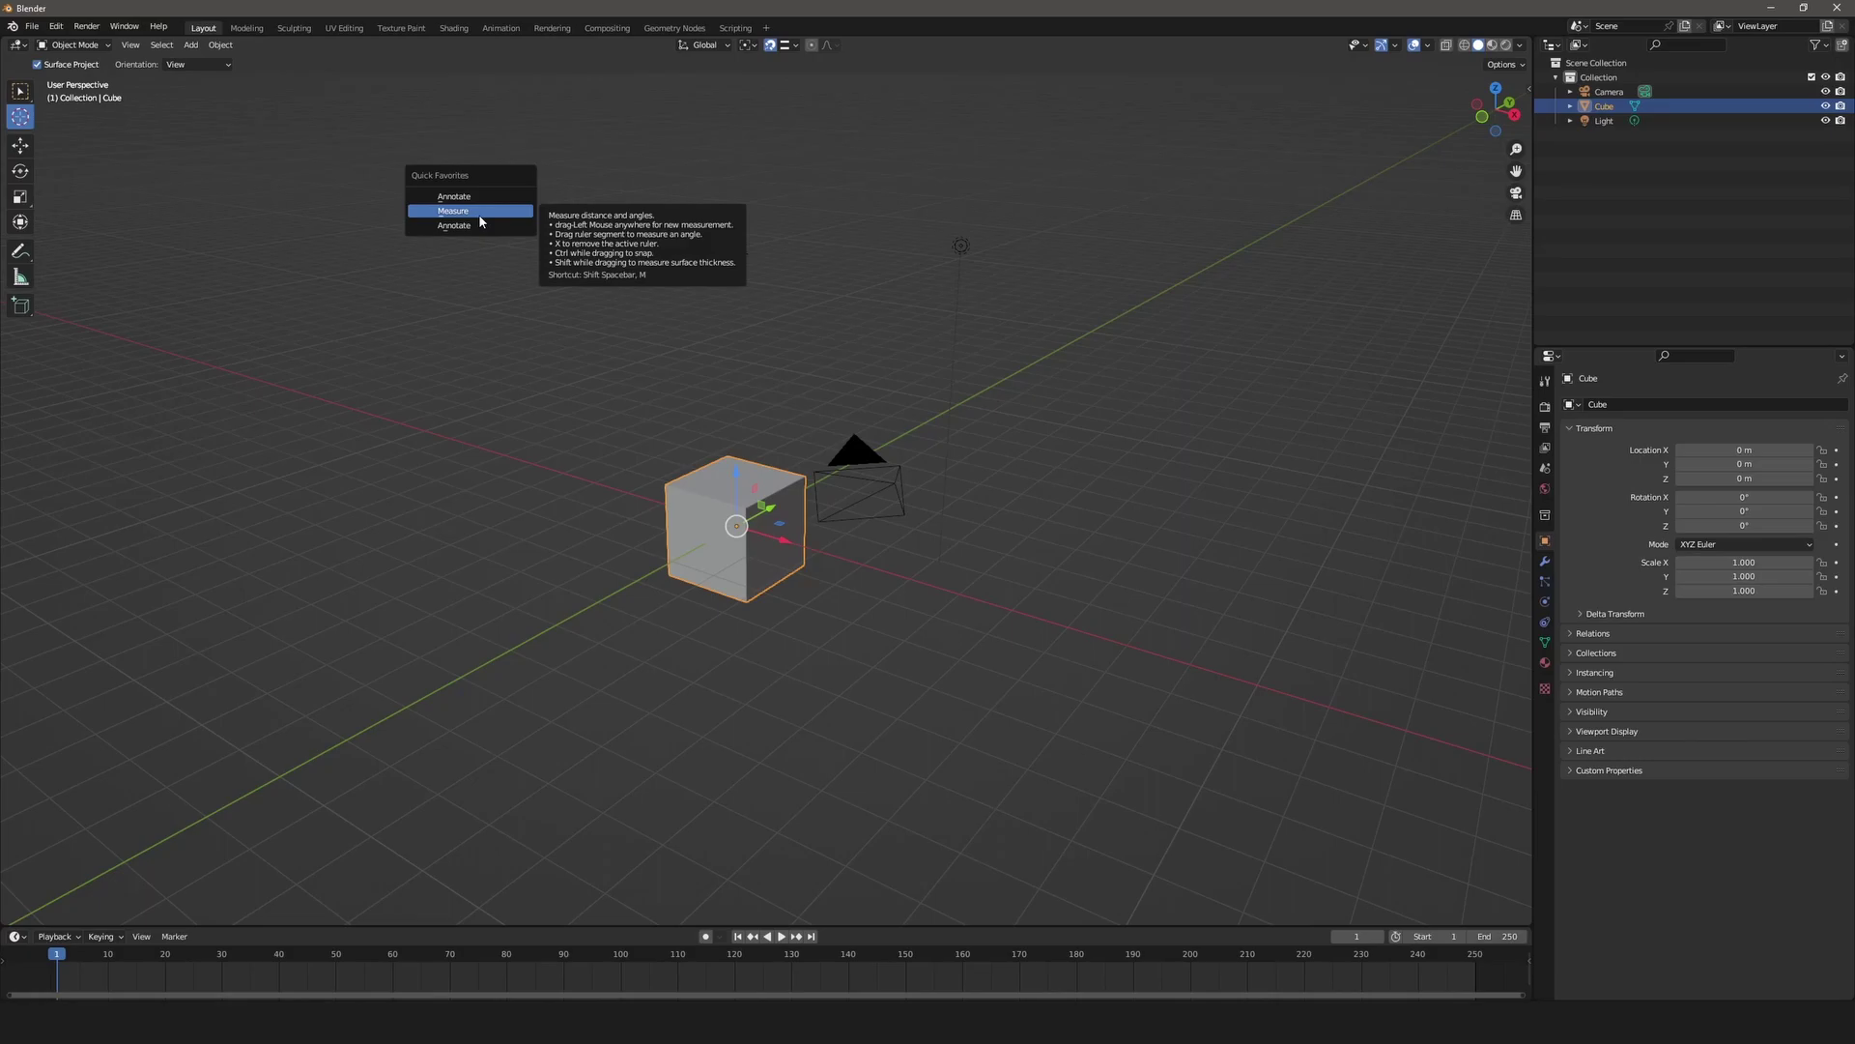
{"action": "right_click", "coordinate": [479, 221]}
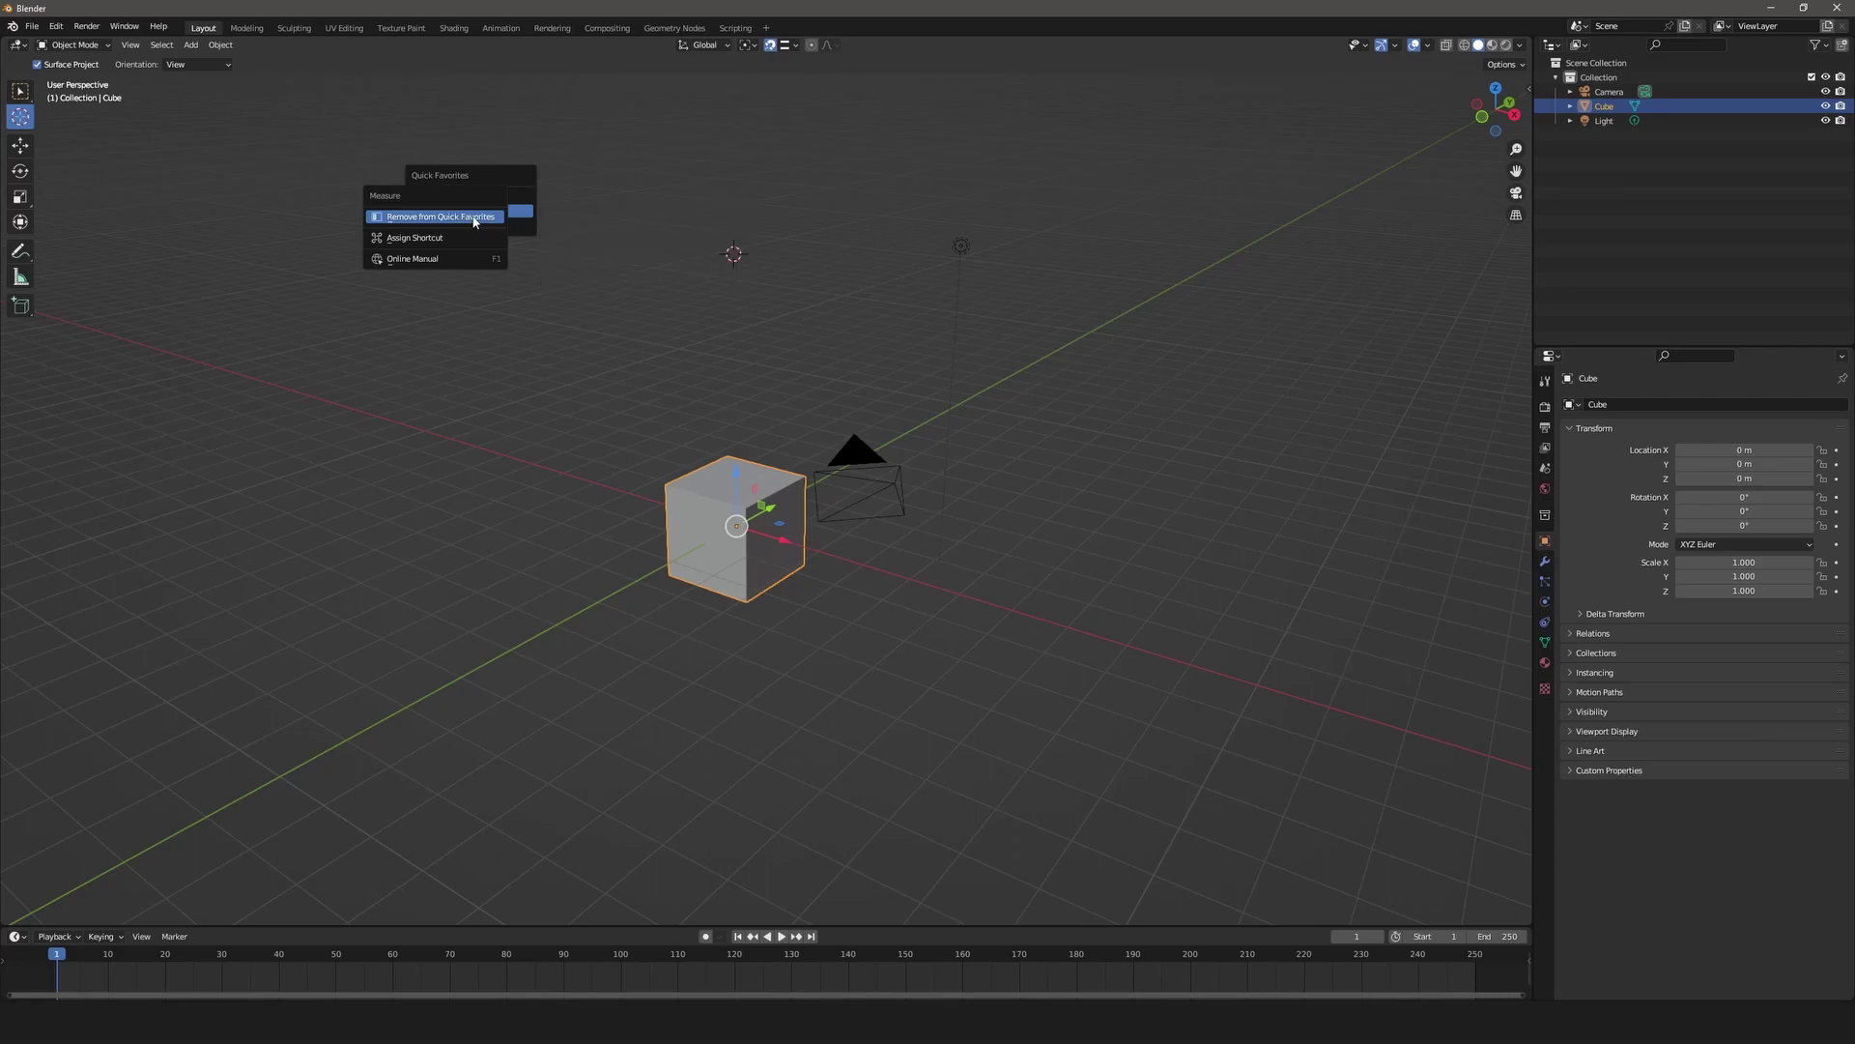
{"action": "left_click", "coordinate": [474, 218]}
{"action": "left_click", "coordinate": [760, 188]}
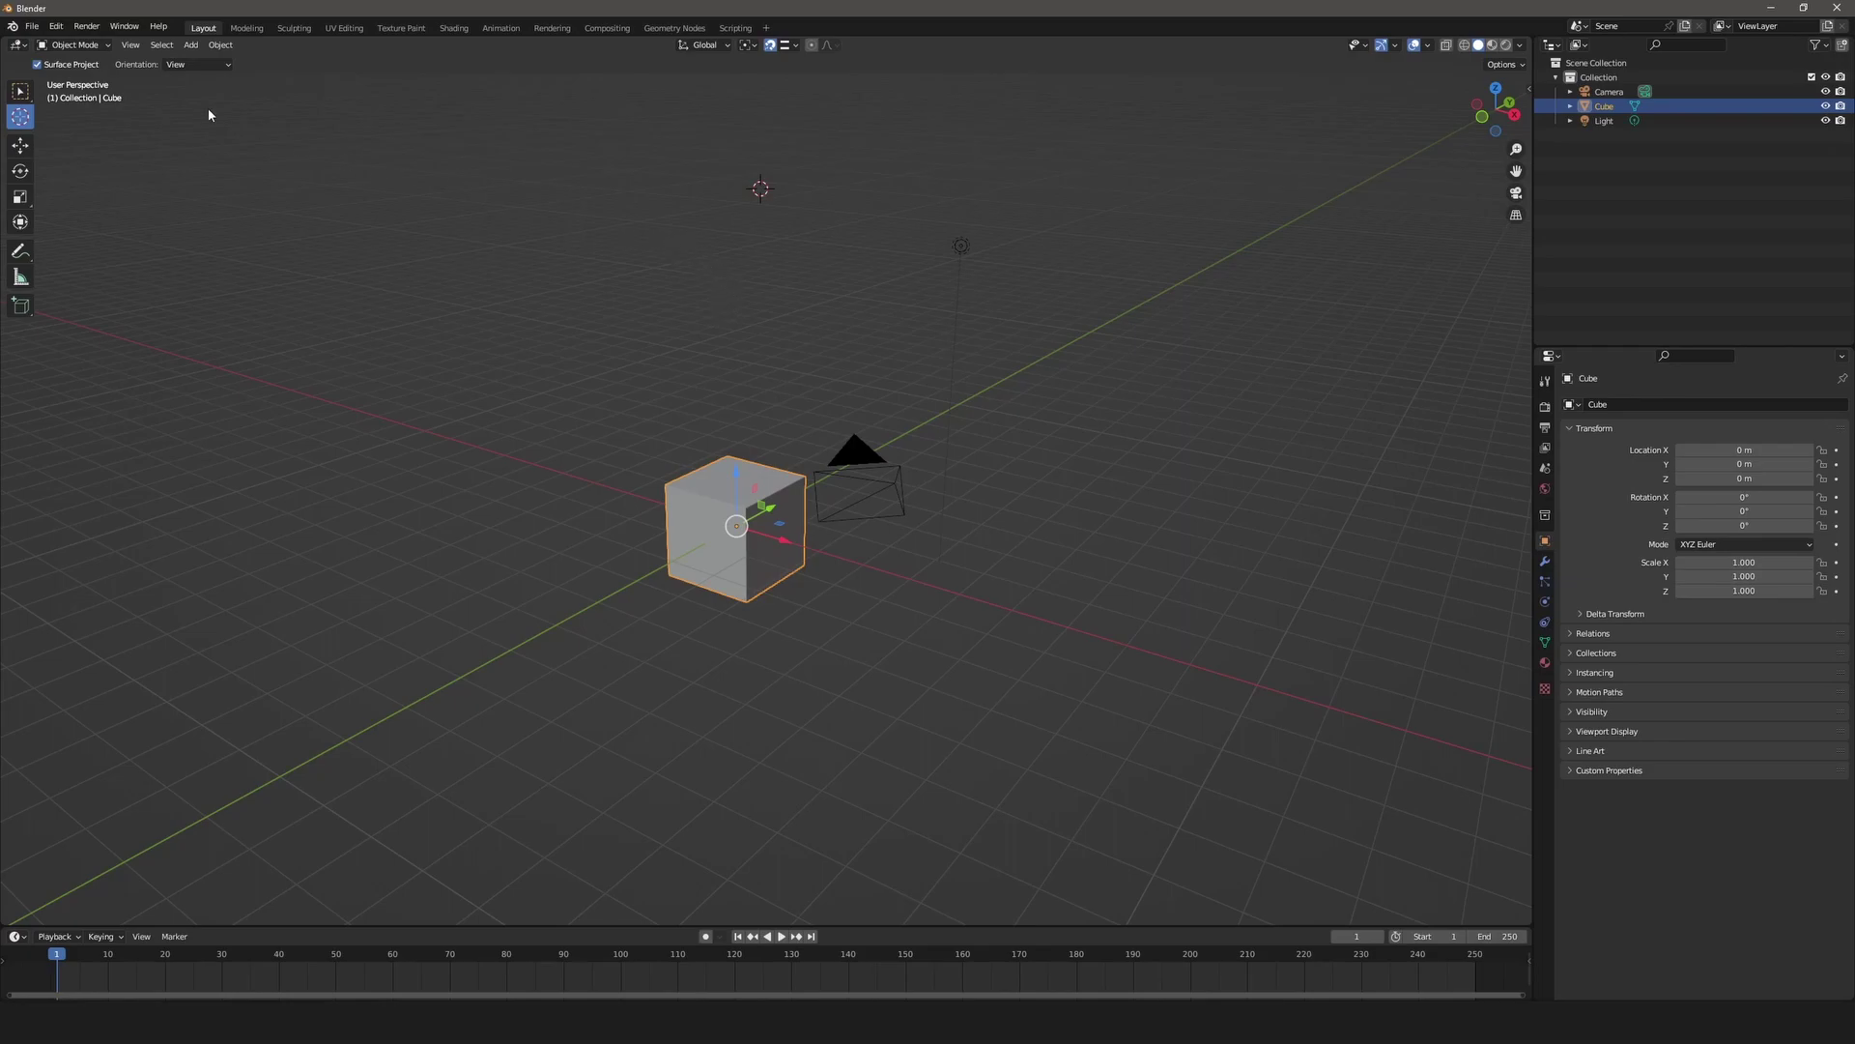
Find "pie" among the add-ons in Preferences, enable 3D Viewport Pie Menus and expand its details.
{"action": "left_click", "coordinate": [35, 26]}
{"action": "left_click", "coordinate": [56, 26]}
{"action": "left_click", "coordinate": [136, 234]}
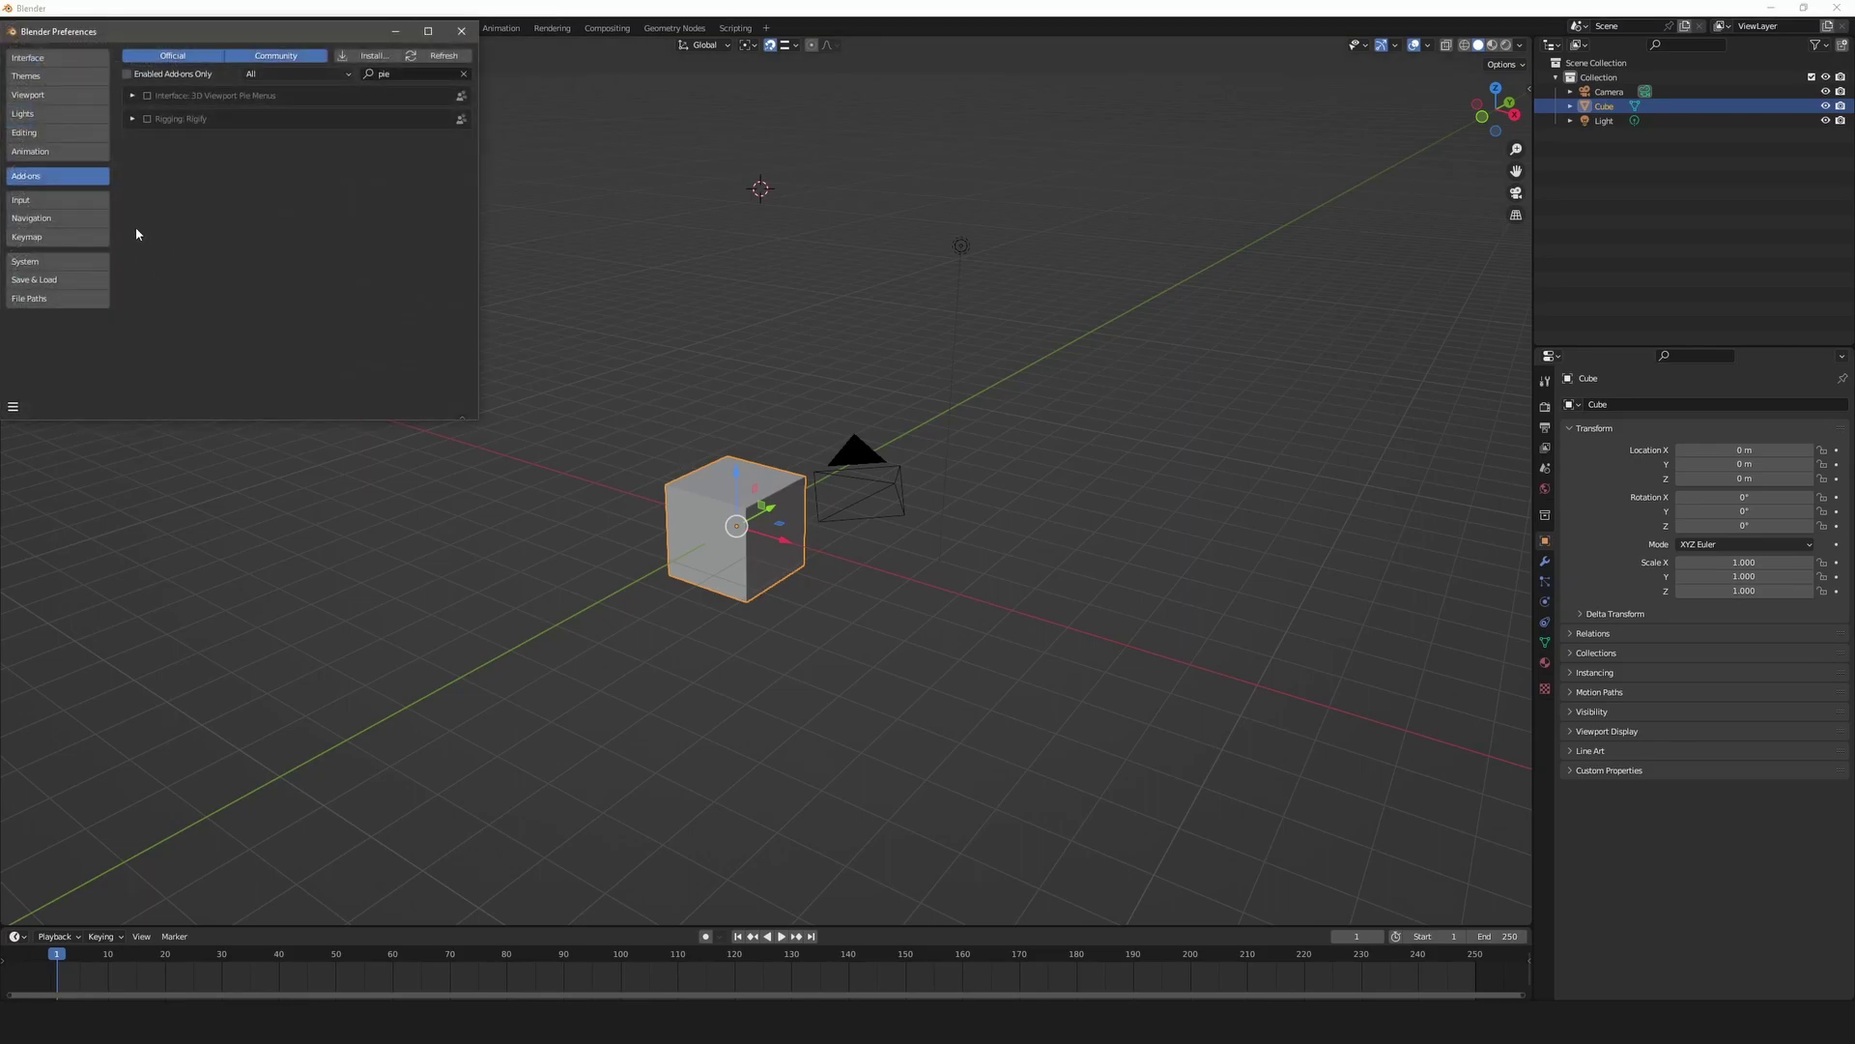
{"action": "left_click", "coordinate": [388, 72]}
{"action": "type", "text": "pie"}
{"action": "left_click", "coordinate": [148, 96]}
{"action": "left_click", "coordinate": [133, 96]}
{"action": "left_click", "coordinate": [133, 96]}
{"action": "left_click", "coordinate": [133, 96]}
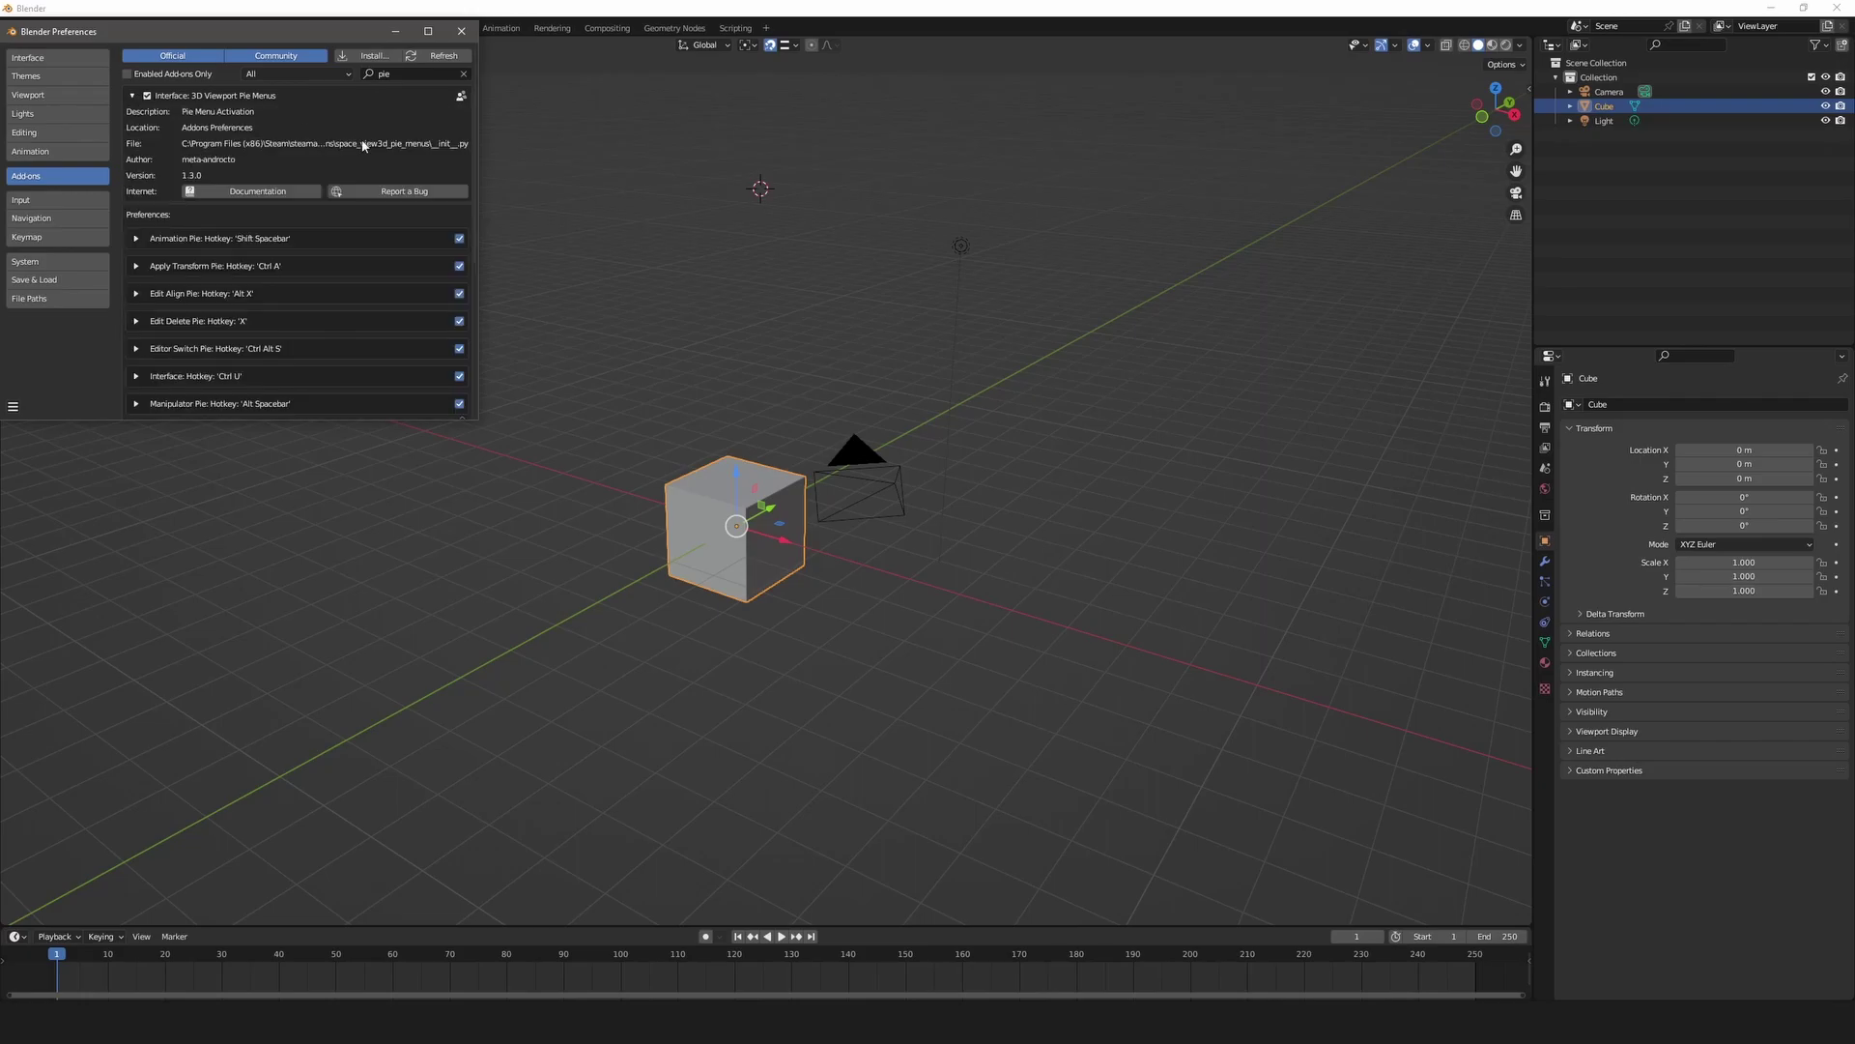
Read the 3D Viewport Pie Menus add-on's online documentation in the web browser.
{"action": "left_click", "coordinate": [279, 193]}
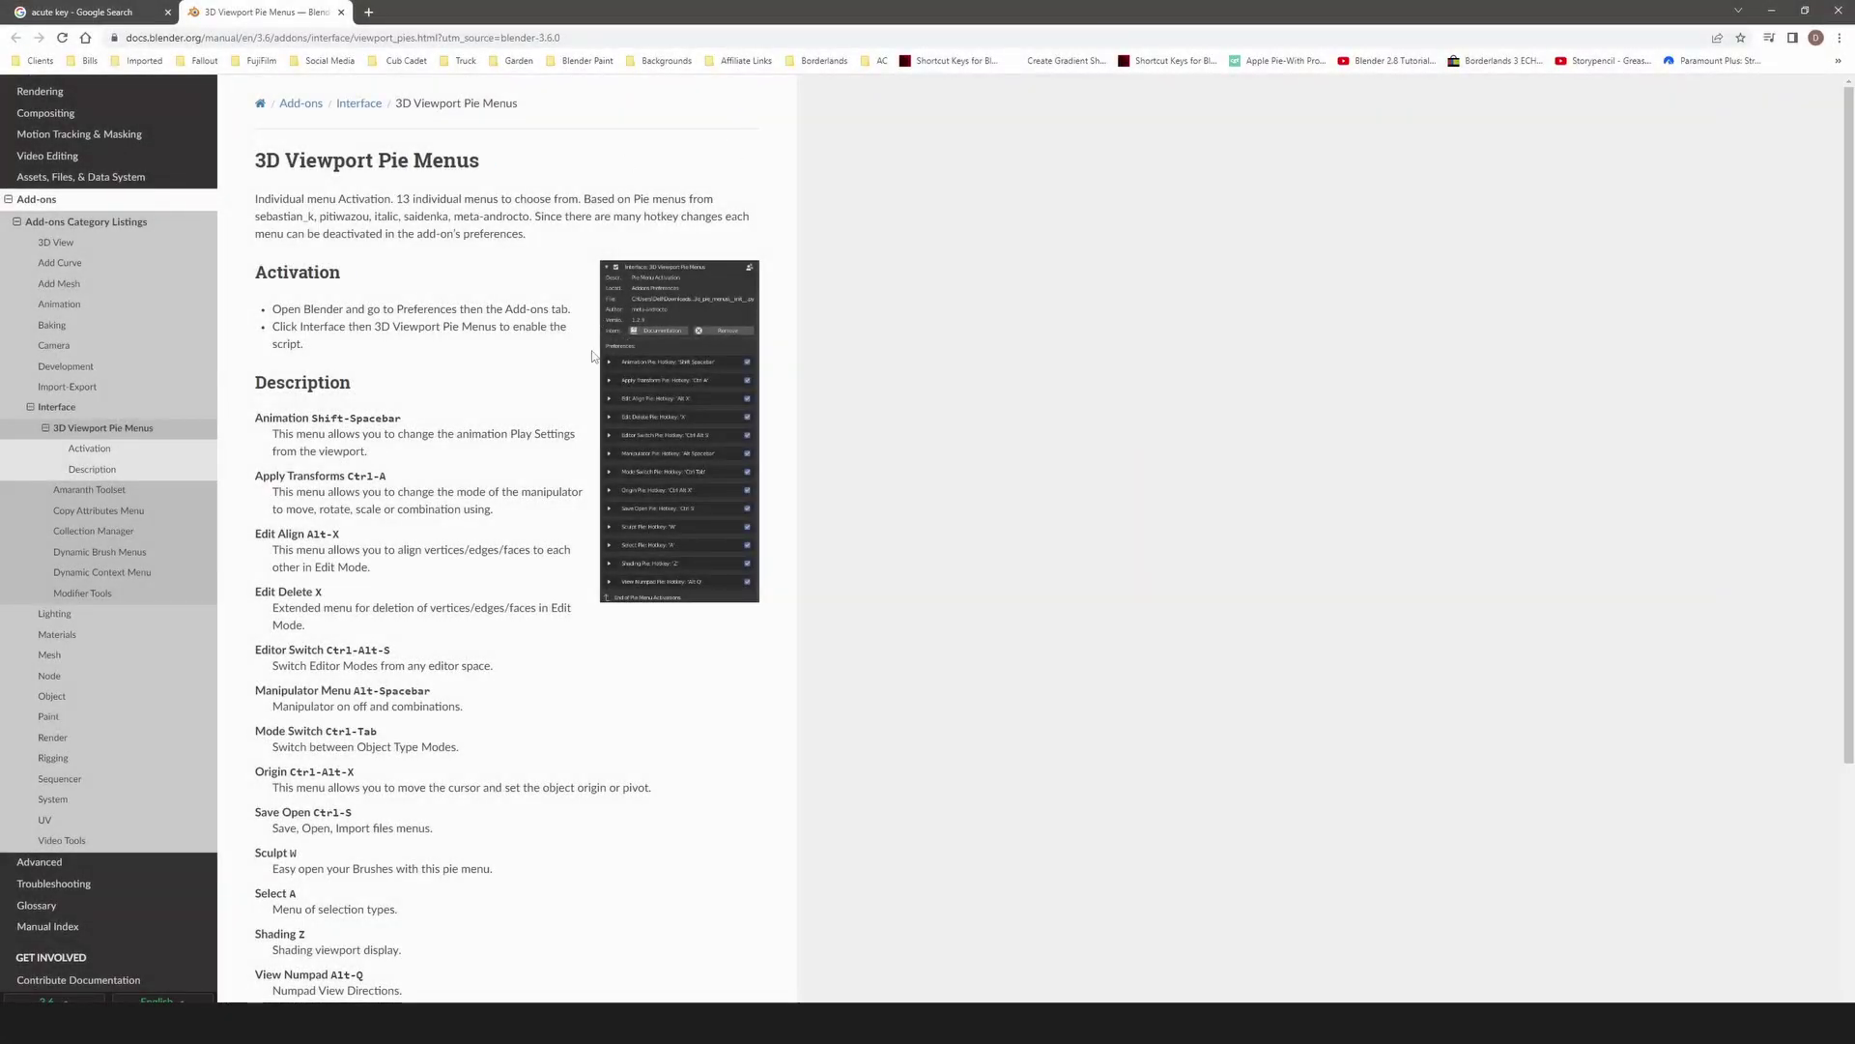
{"action": "scroll", "coordinate": [592, 357], "scroll_direction": "down", "scroll_amount": 3}
{"action": "scroll", "coordinate": [463, 406], "scroll_direction": "up", "scroll_amount": 1}
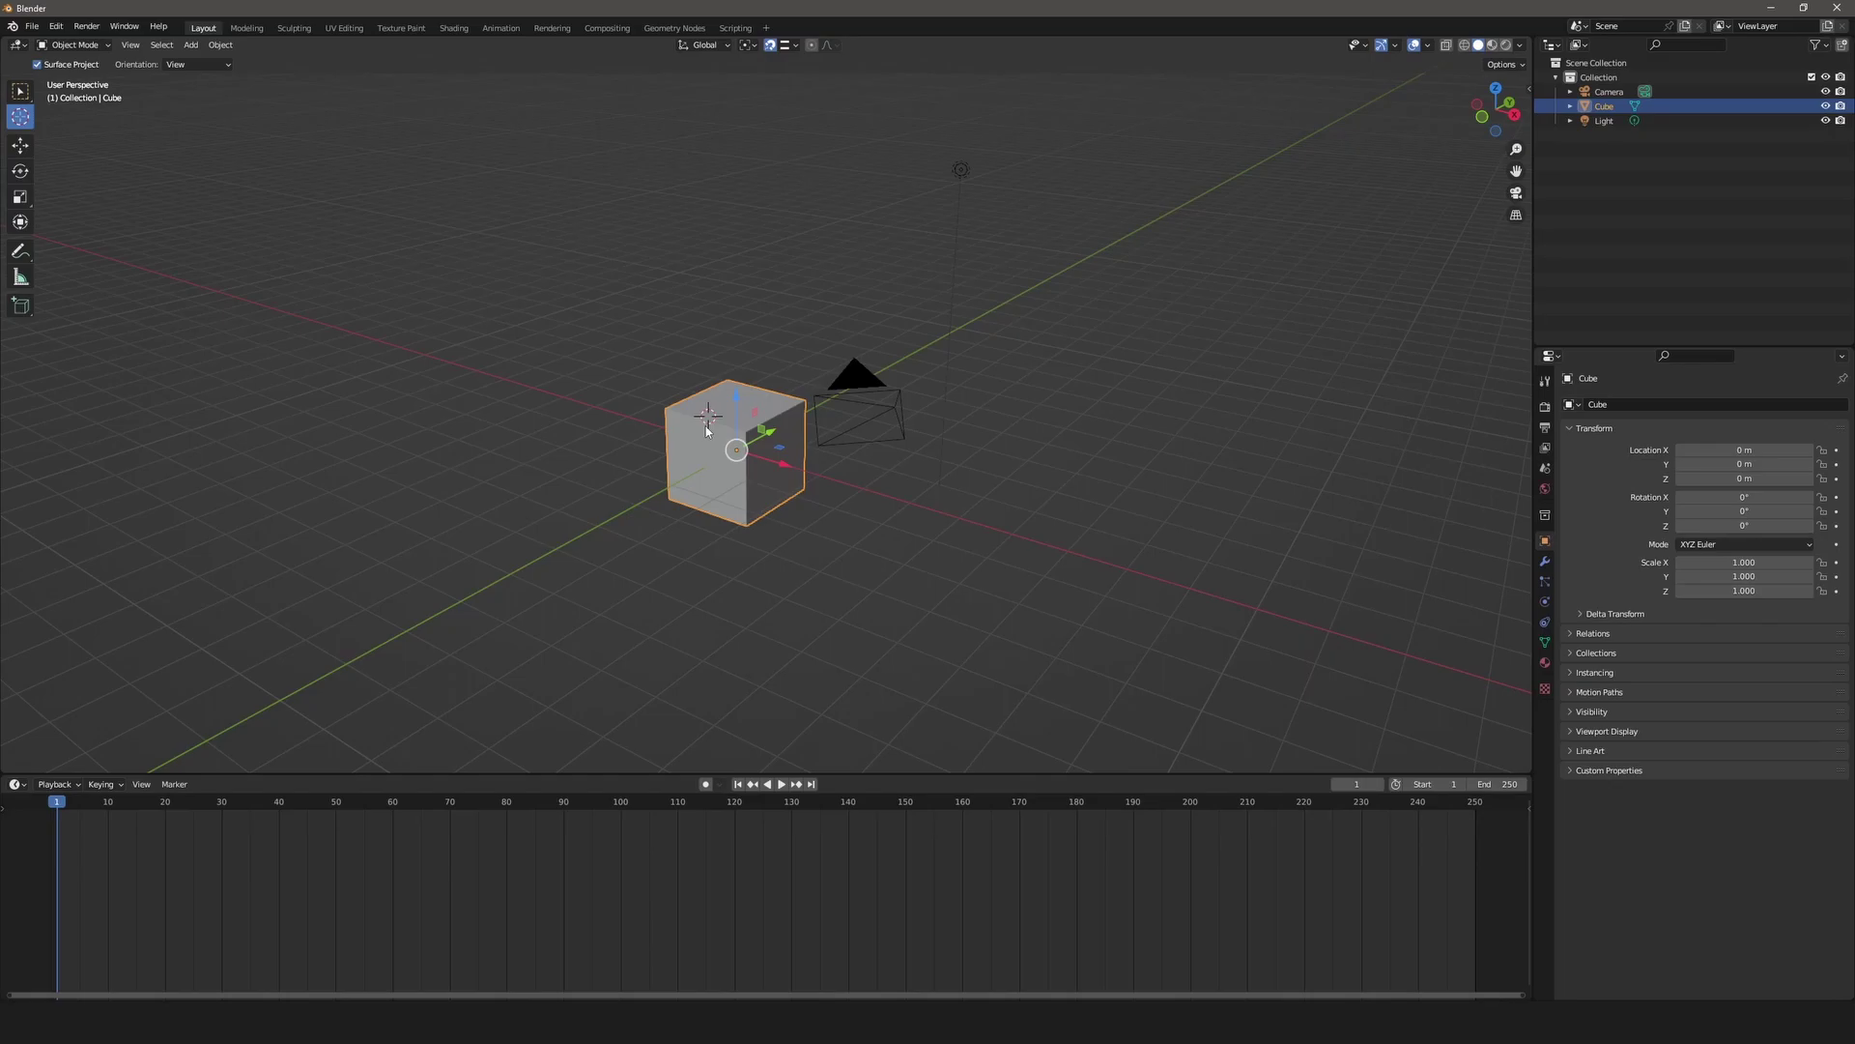
Look over the options of the animation pie menu in the viewport and dismiss it.
{"action": "key", "text": "alt+space"}
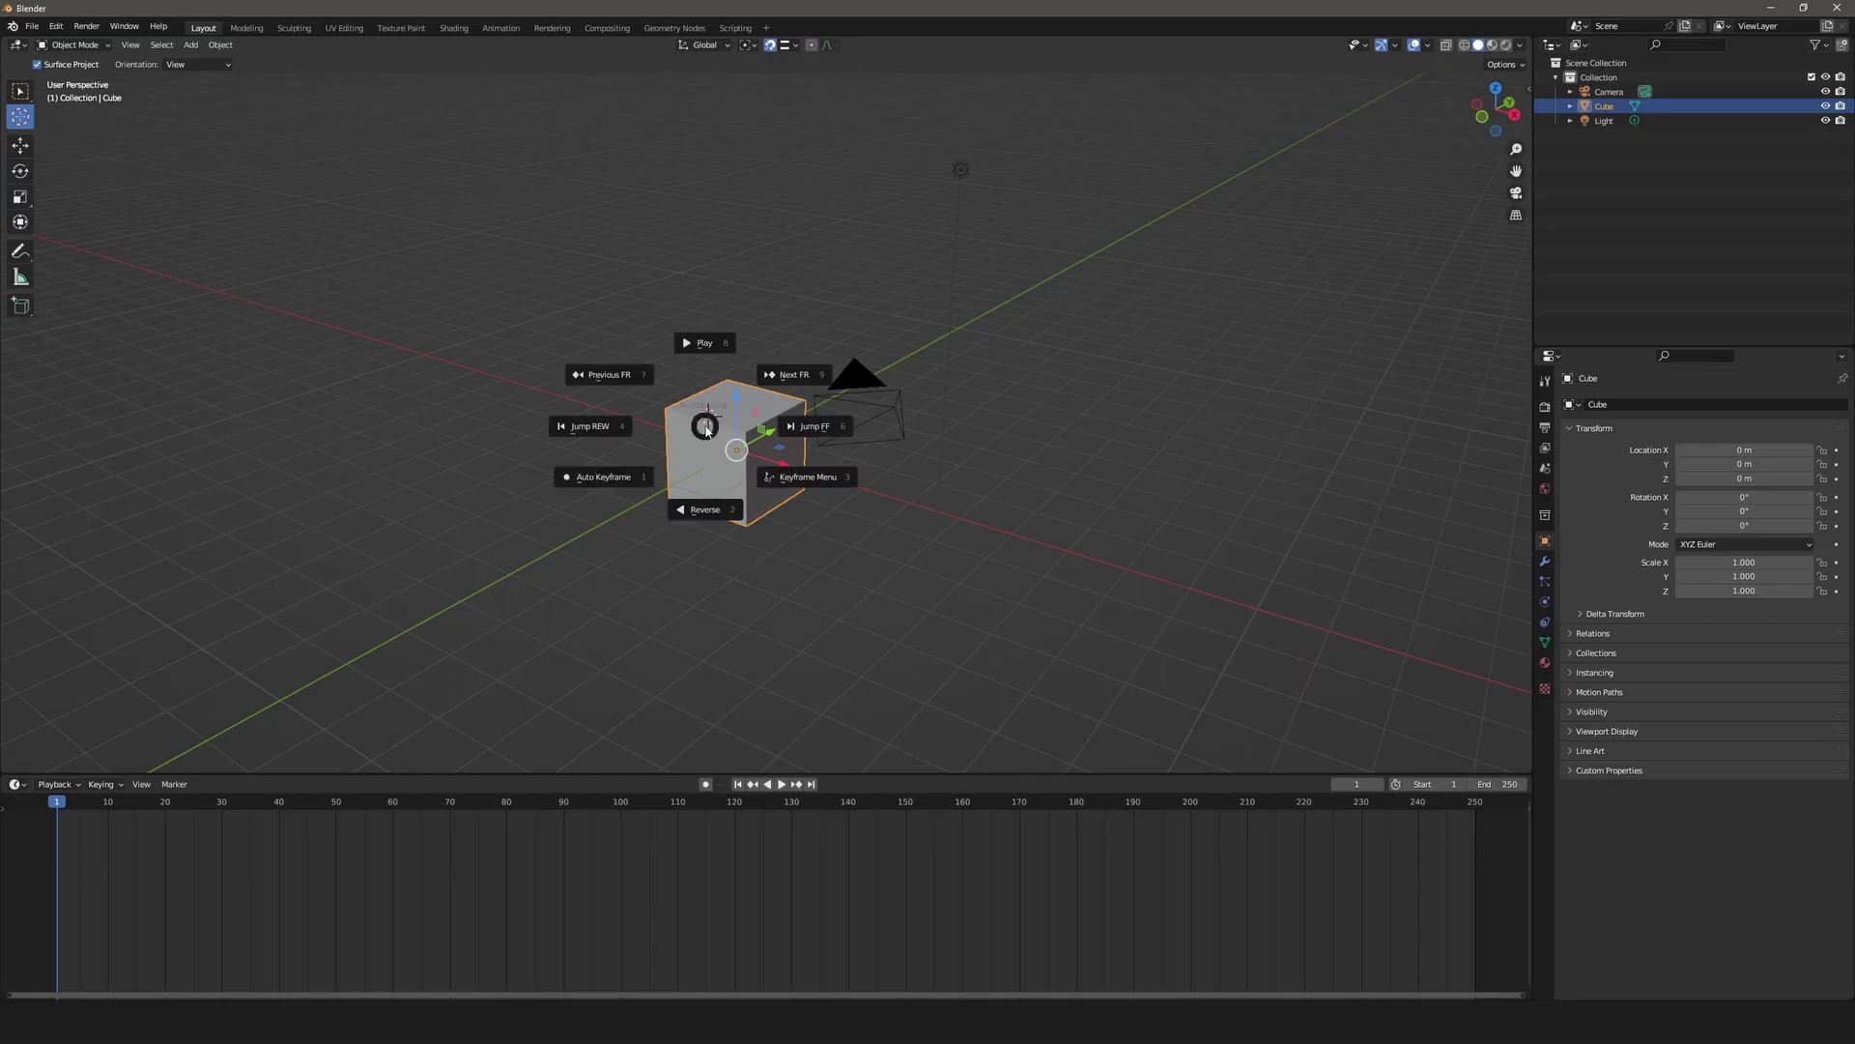
{"action": "key", "text": "Escape"}
{"action": "key", "text": "alt+space"}
{"action": "key", "text": "Escape"}
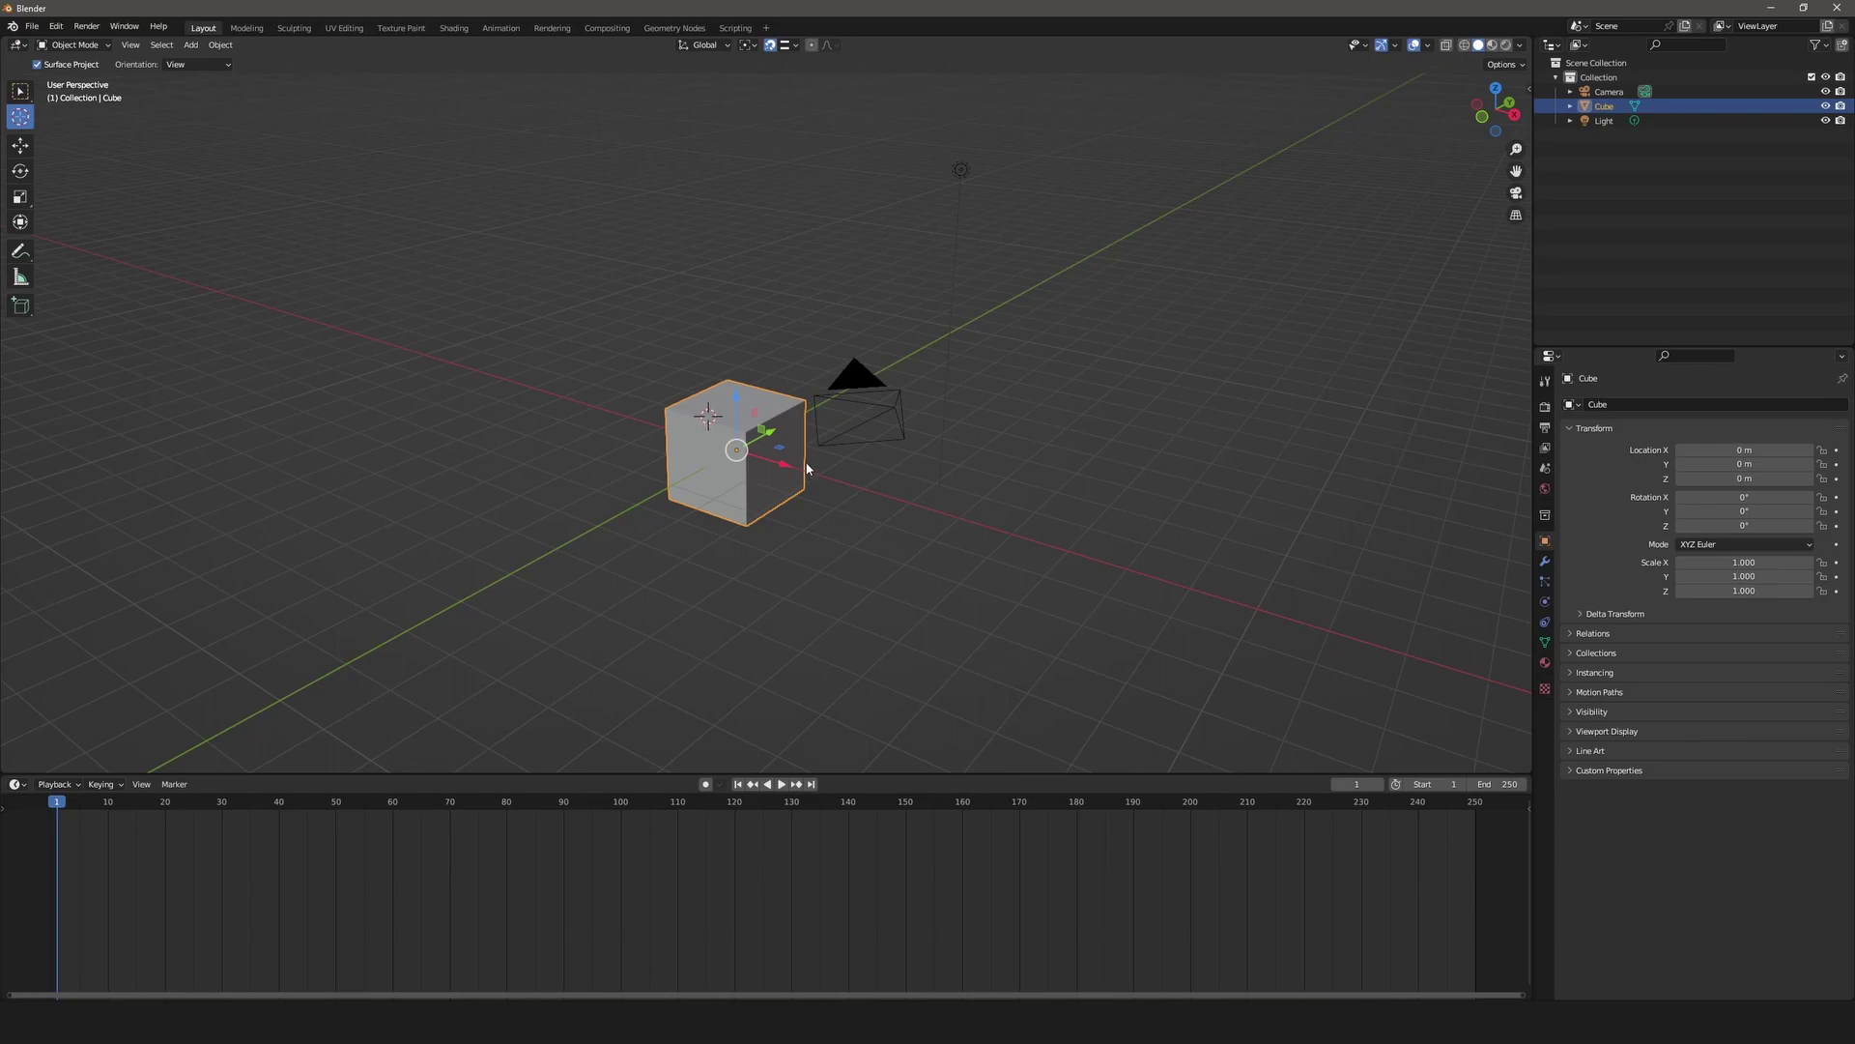
{"action": "key", "text": "shift+s"}
{"action": "key", "text": "Escape"}
Check the keyframe options in the animation pie menu, then play the animation and stop it.
{"action": "key", "text": "alt+a"}
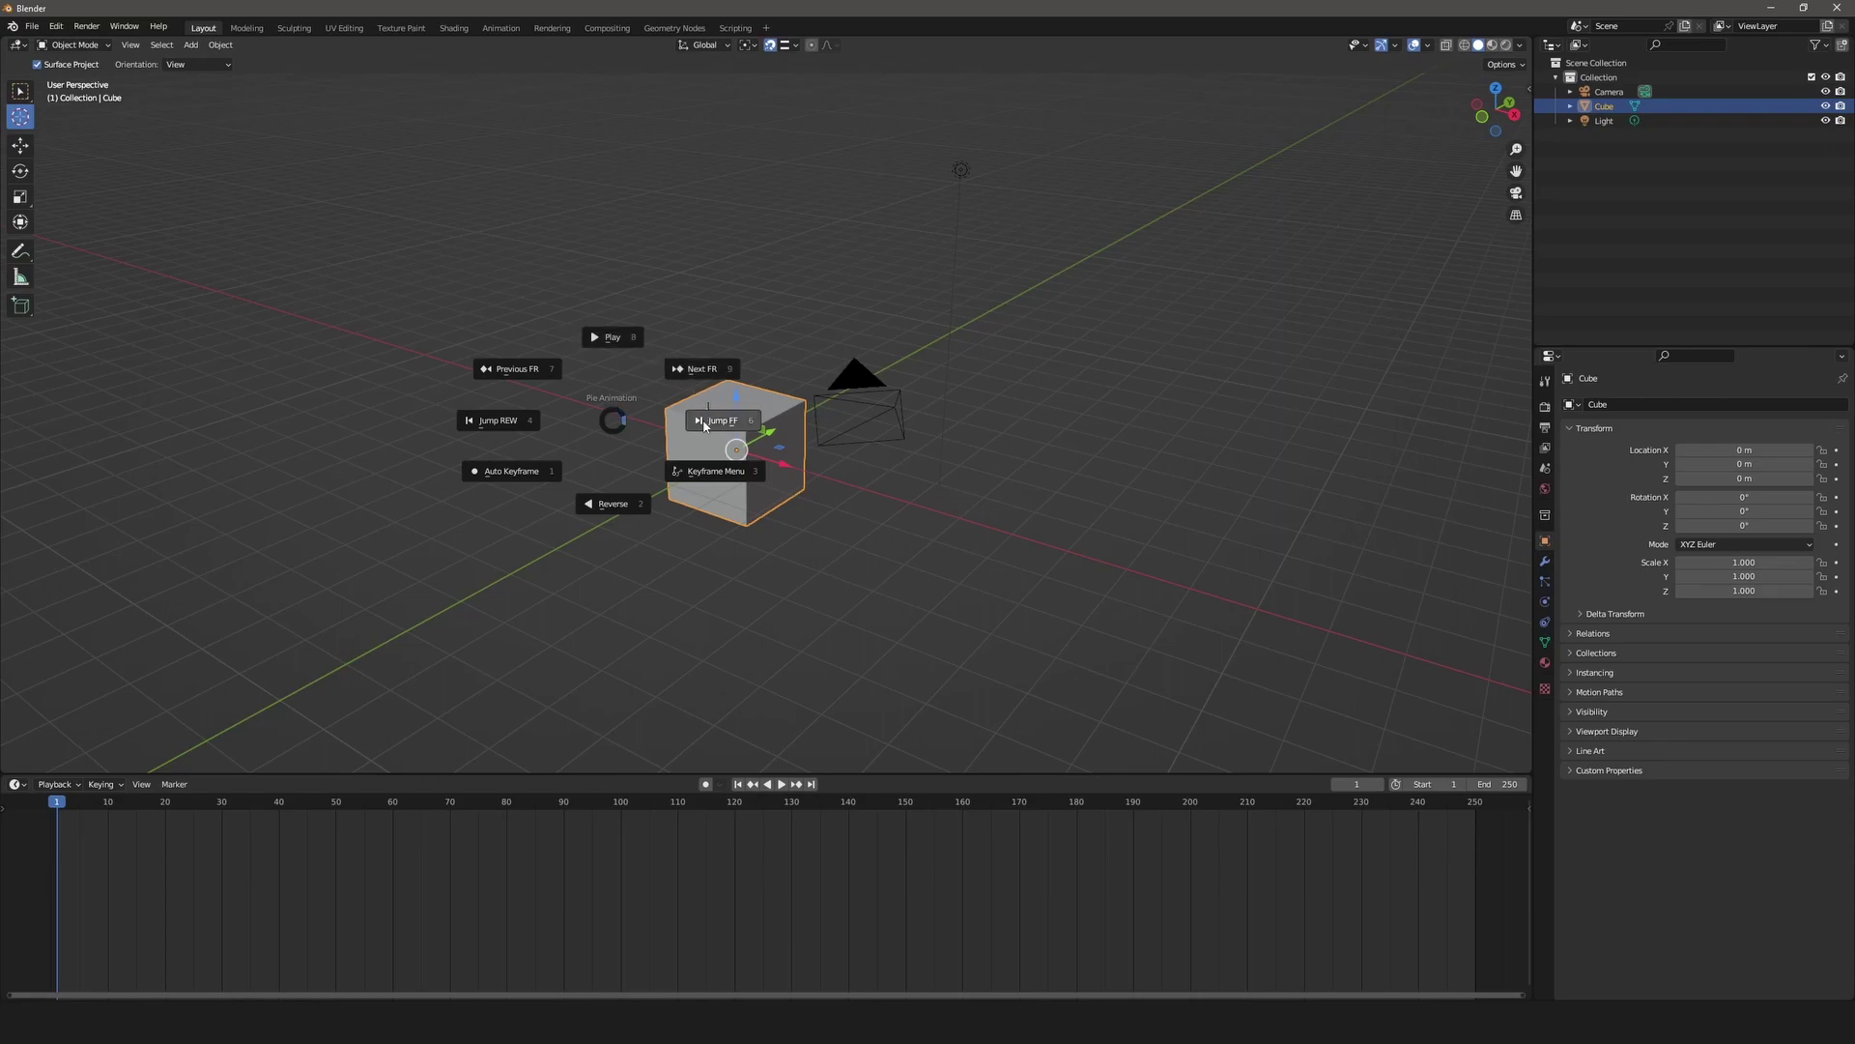
{"action": "left_click", "coordinate": [712, 477]}
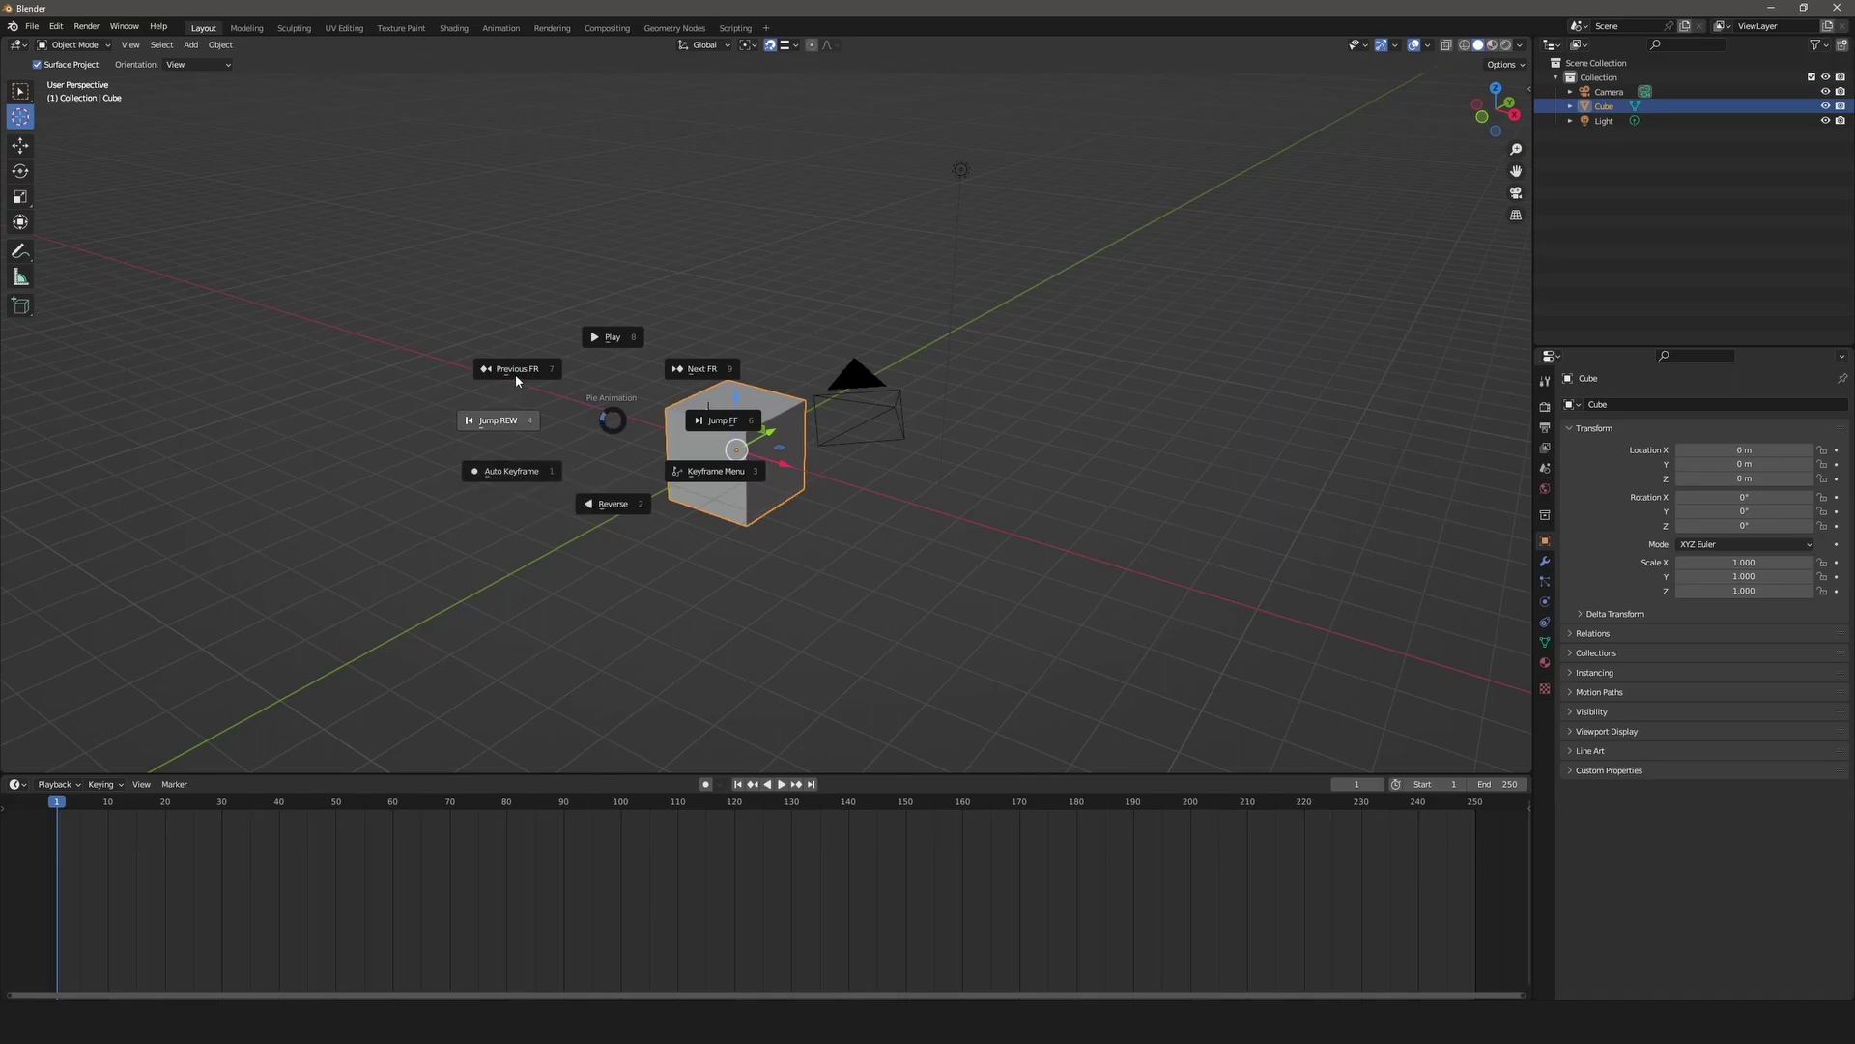
{"action": "left_click", "coordinate": [621, 341]}
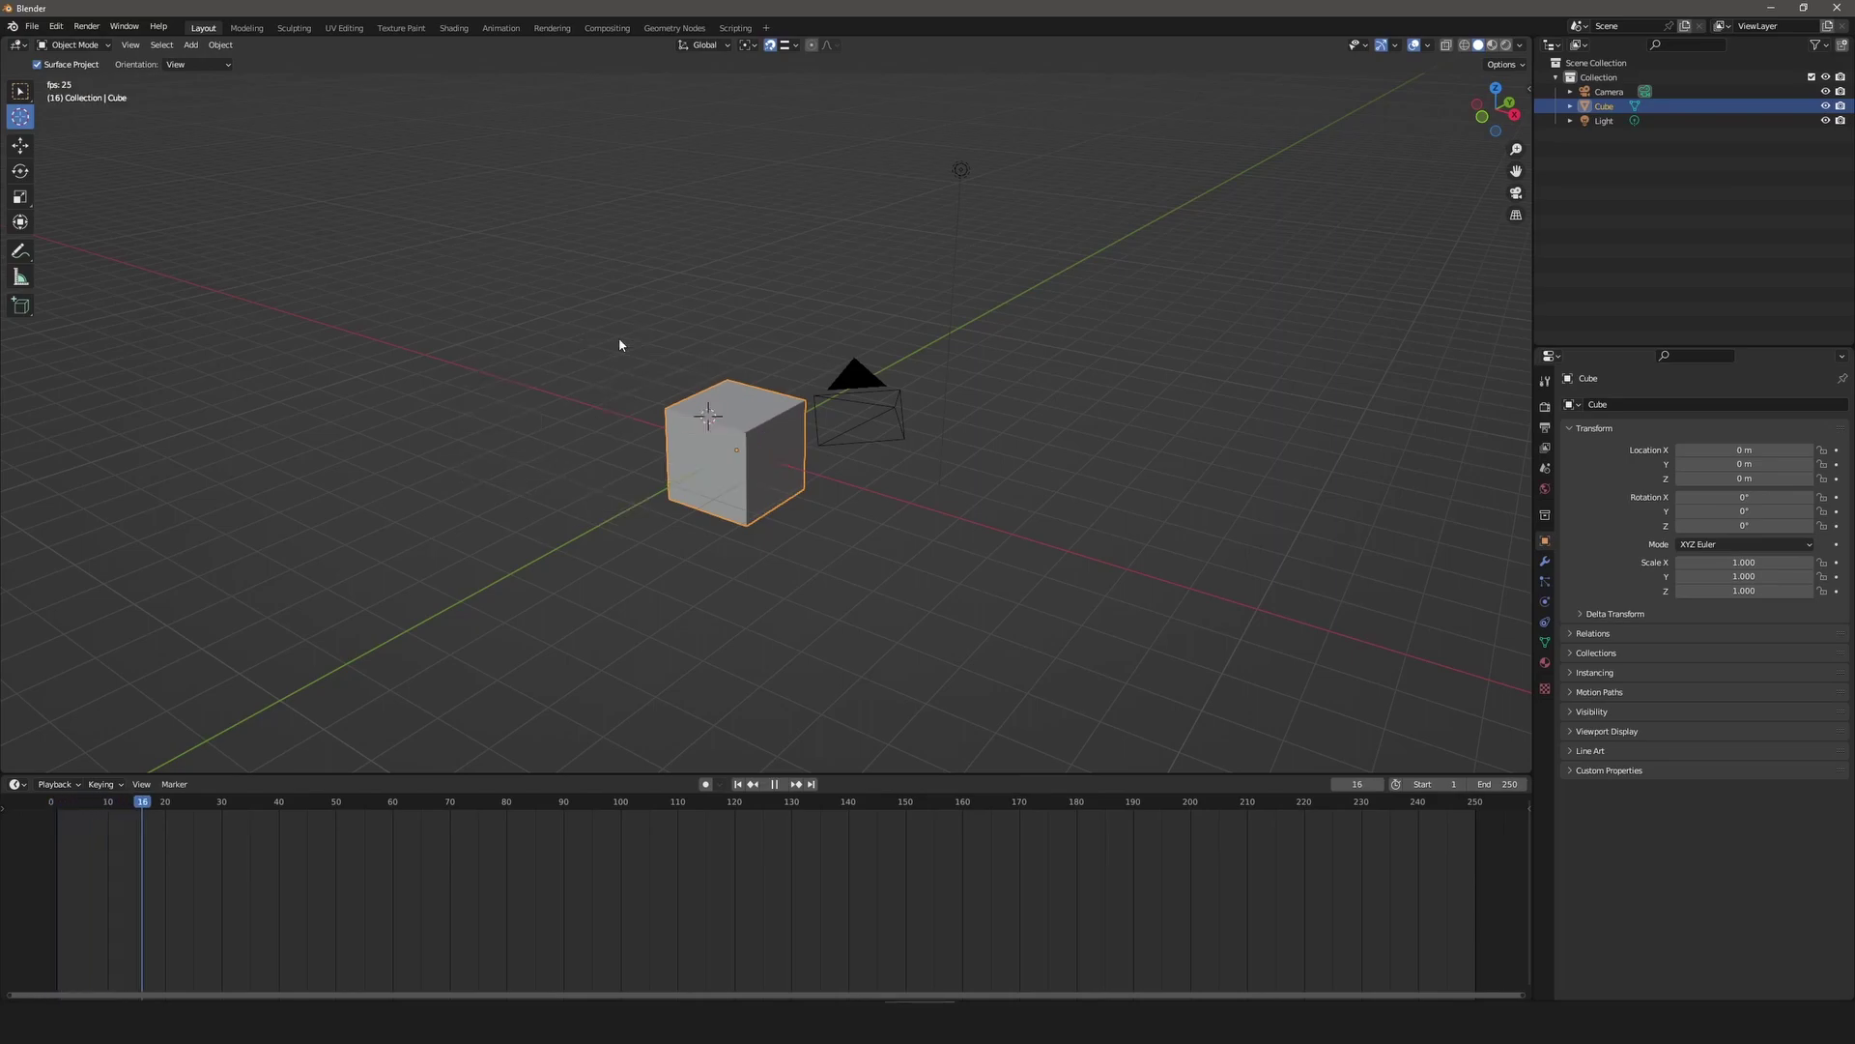
{"action": "key", "text": "shift+space"}
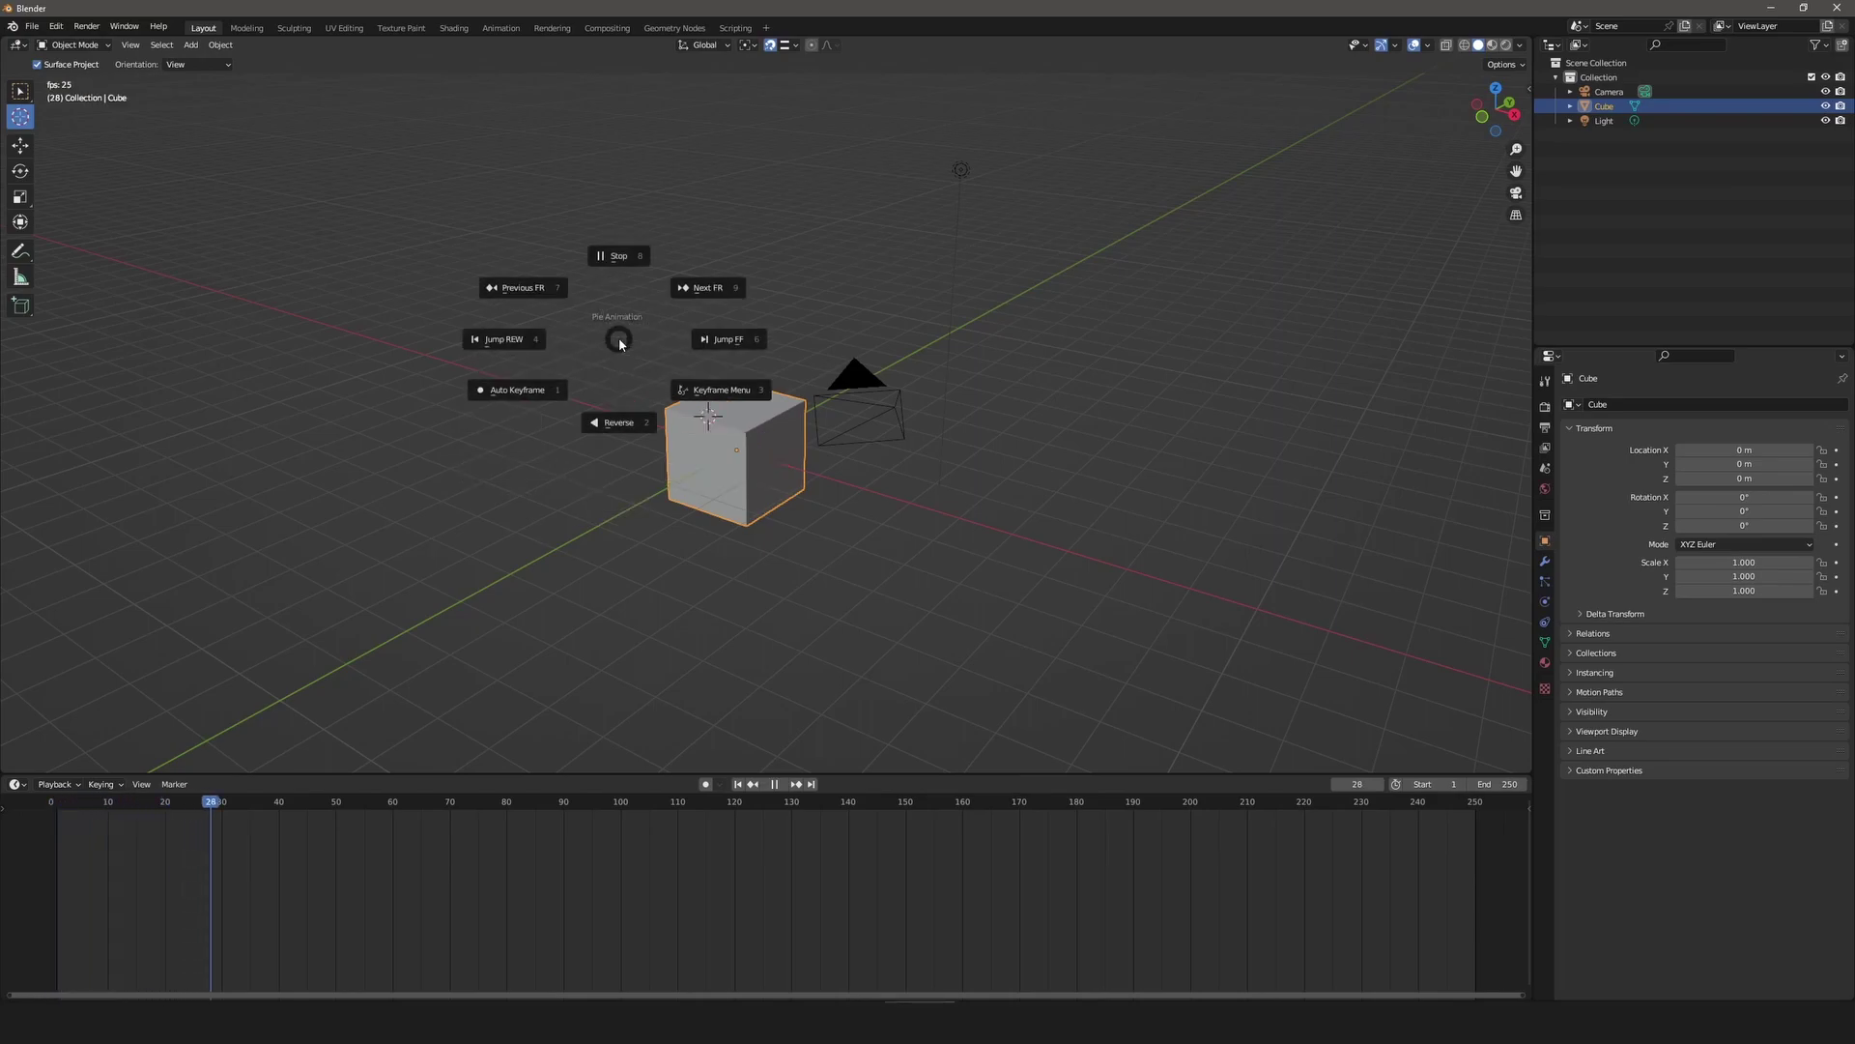
{"action": "left_click", "coordinate": [611, 252]}
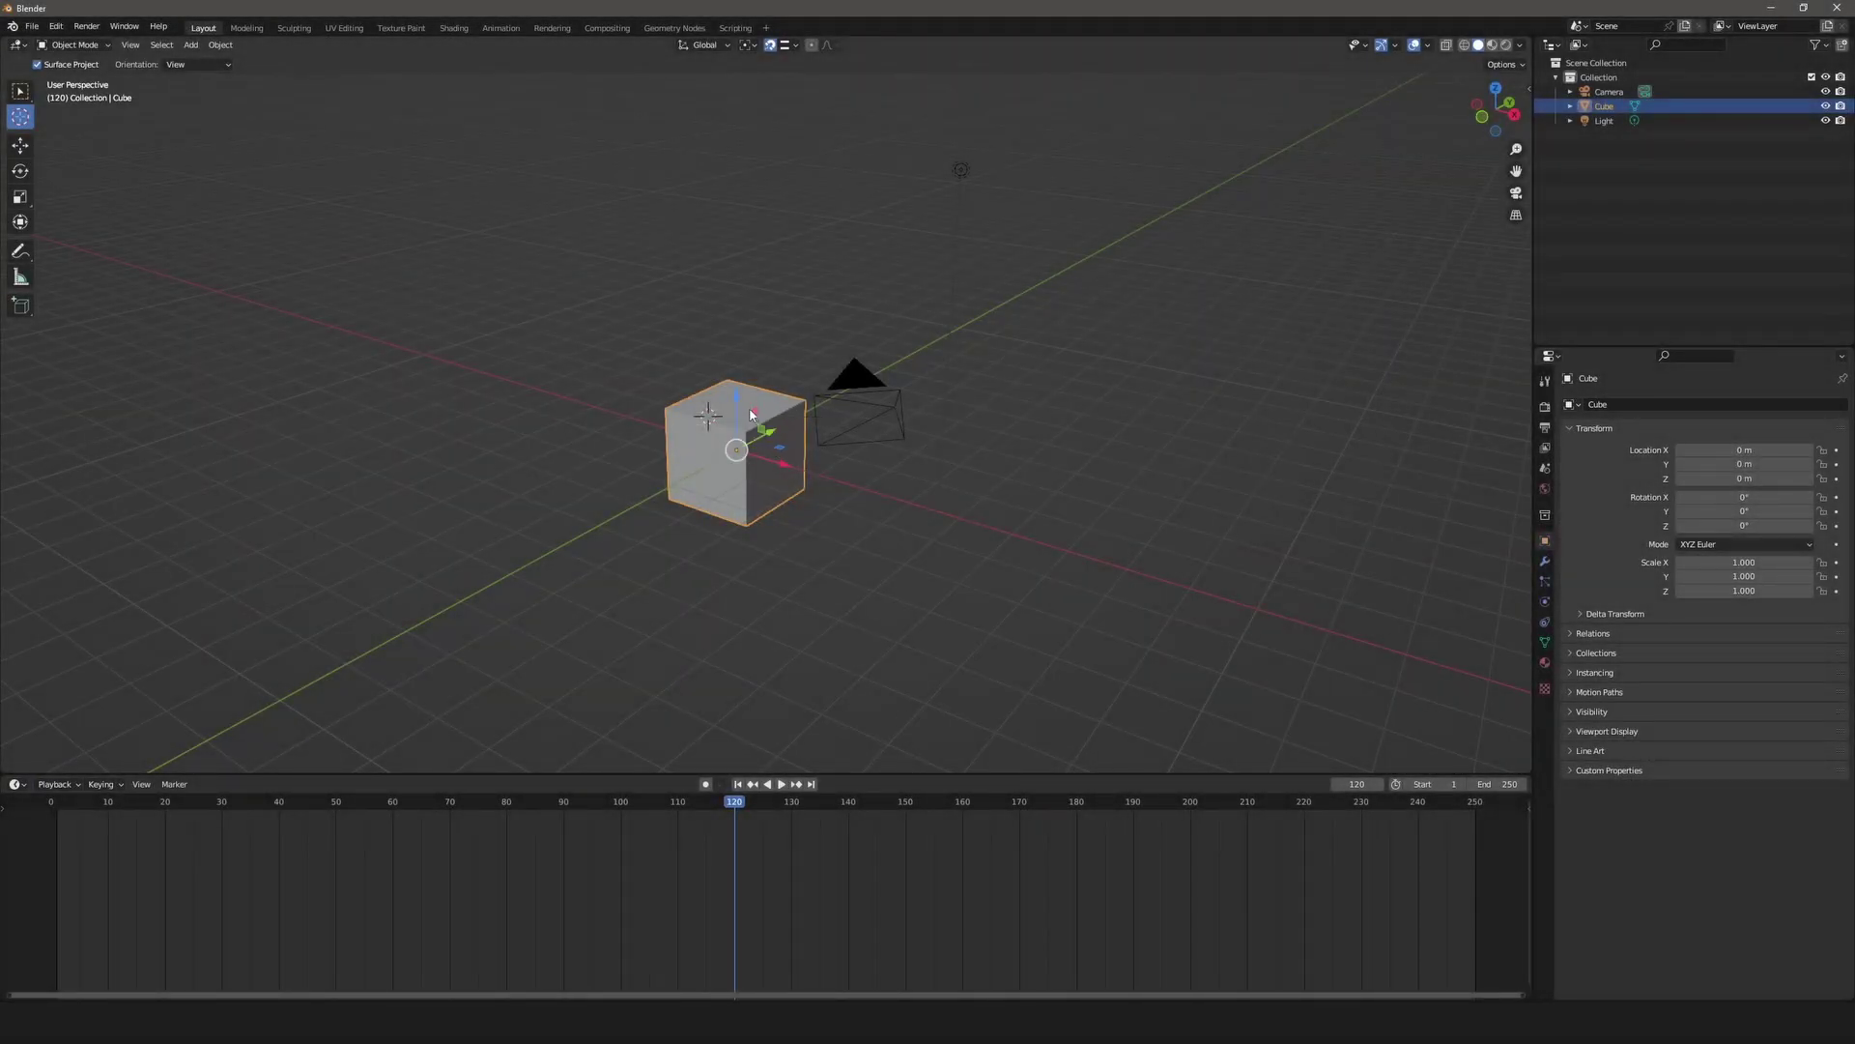
Move the cube to about Y -6.43 m and Z 3.51 m, show its transform values and look over the apply-transform options.
{"action": "left_click_drag", "start_coordinate": [742, 406], "coordinate": [499, 377]}
{"action": "left_click", "coordinate": [1527, 94]}
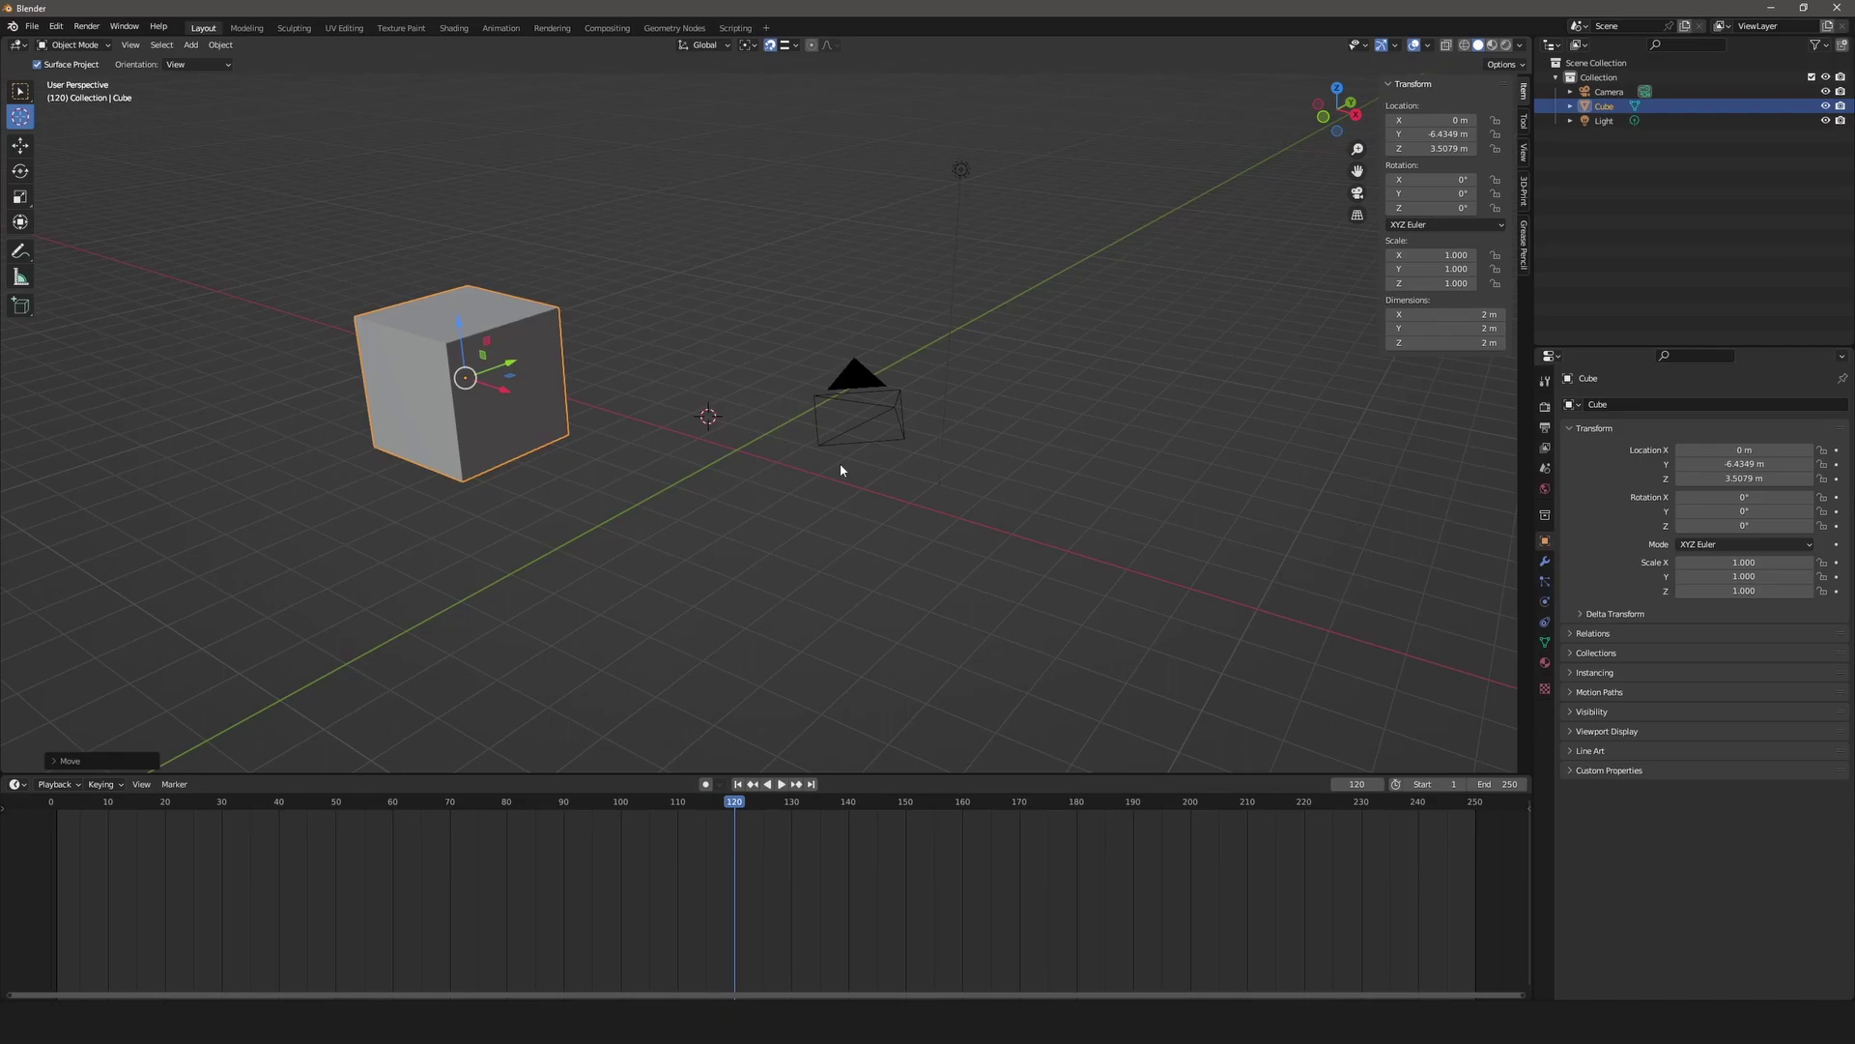
{"action": "key", "text": "ctrl+a"}
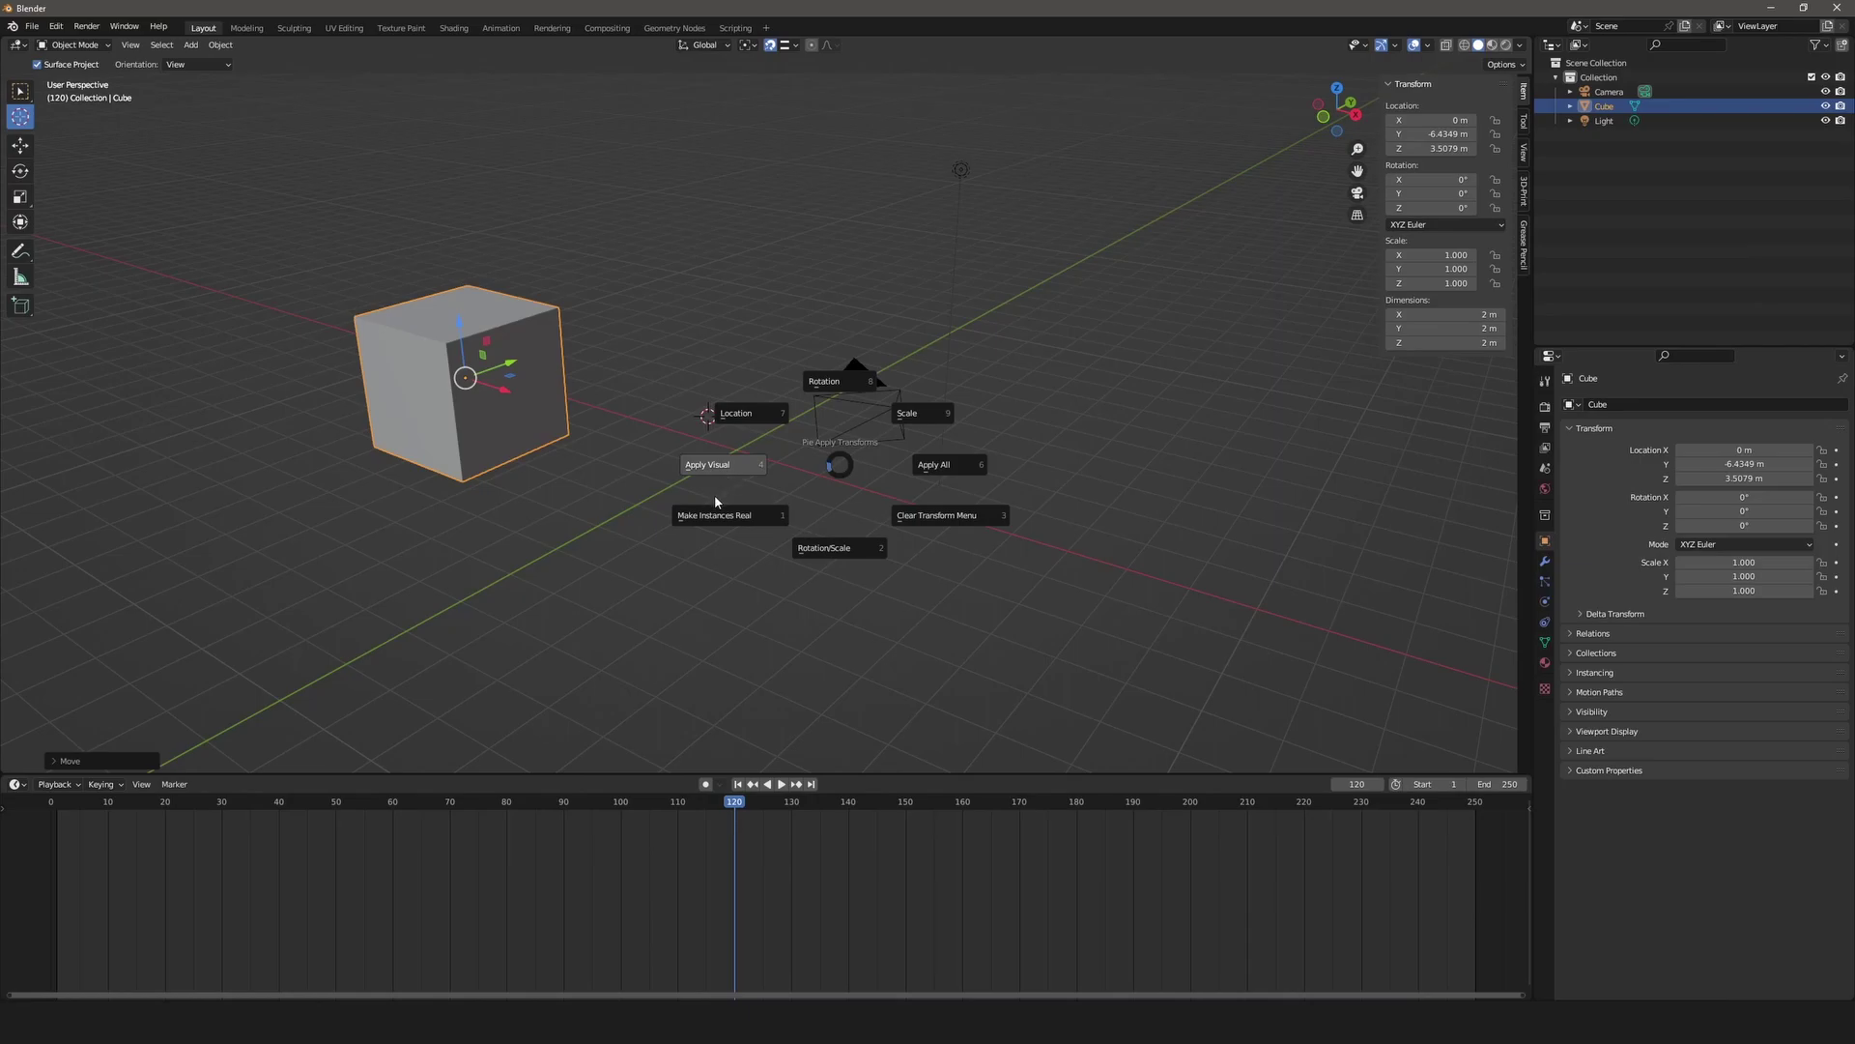
{"action": "mouse_move", "coordinate": [948, 523]}
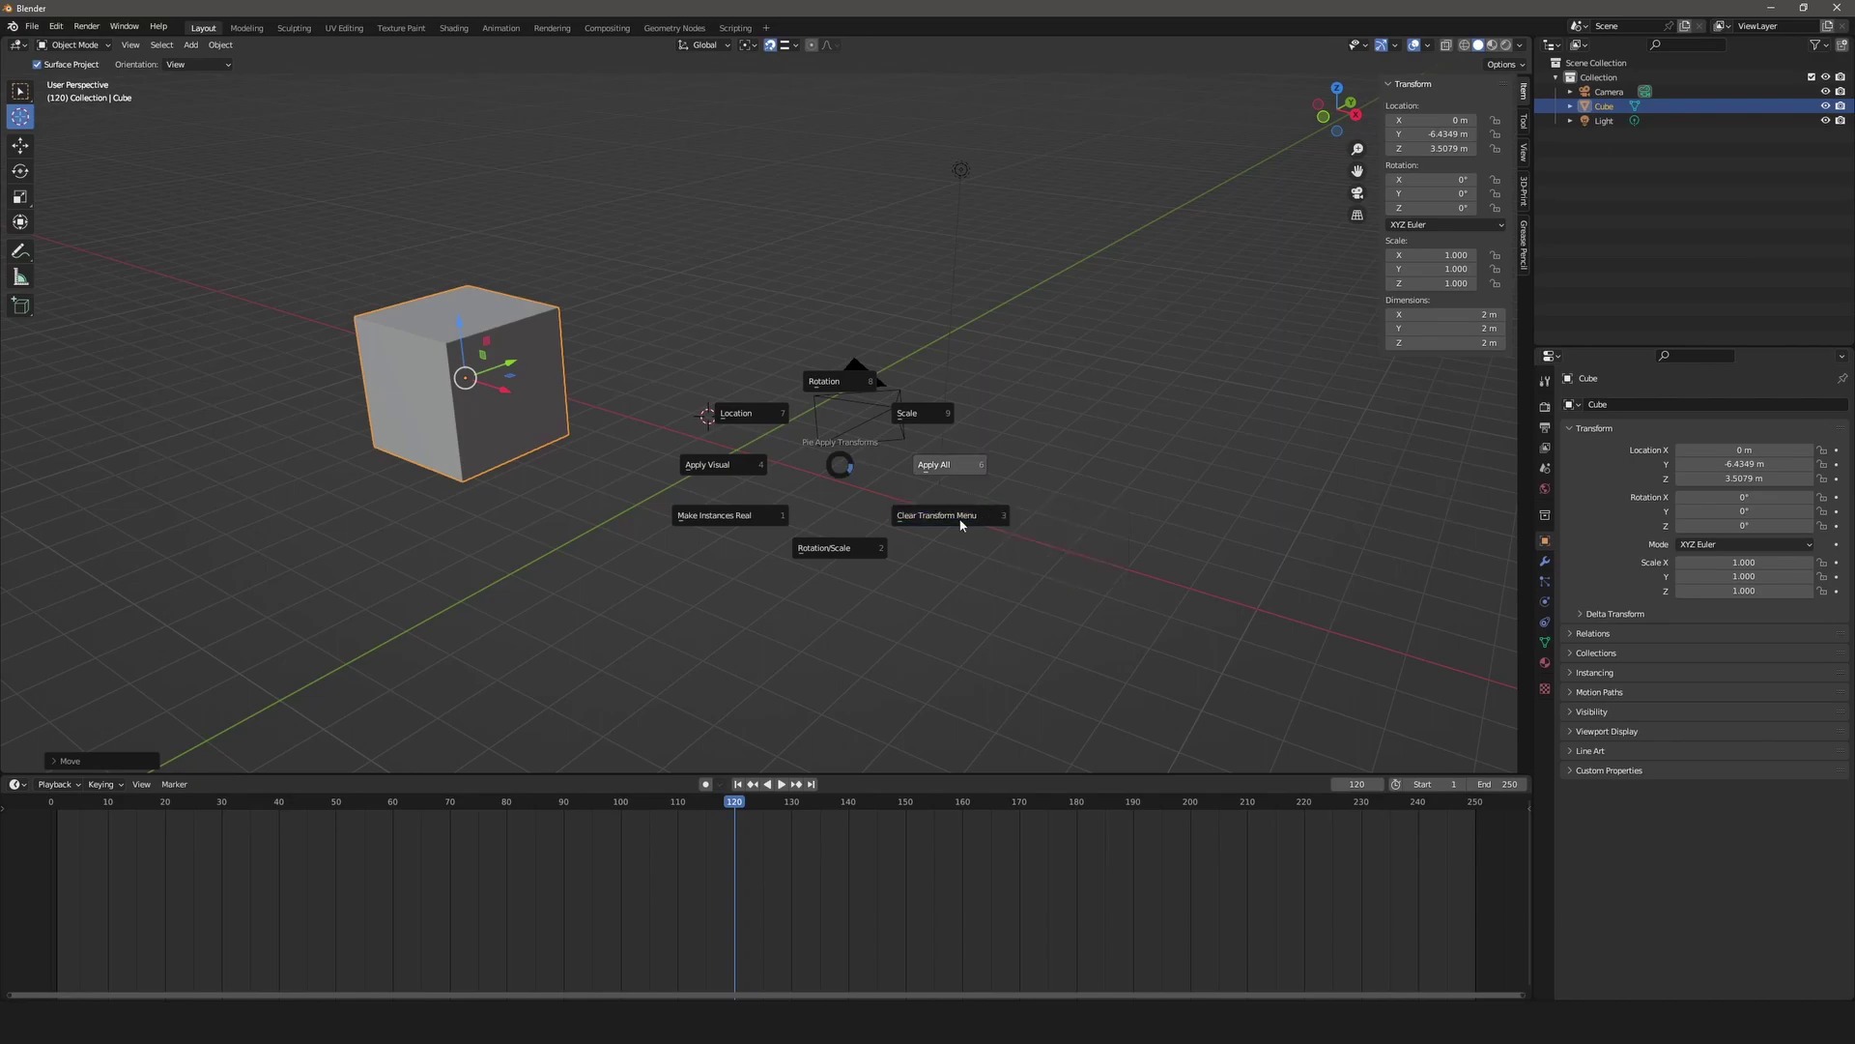
{"action": "key", "text": "Escape"}
Clear all of the cube's transforms.
{"action": "key", "text": "ctrl+a"}
{"action": "mouse_move", "coordinate": [1025, 577]}
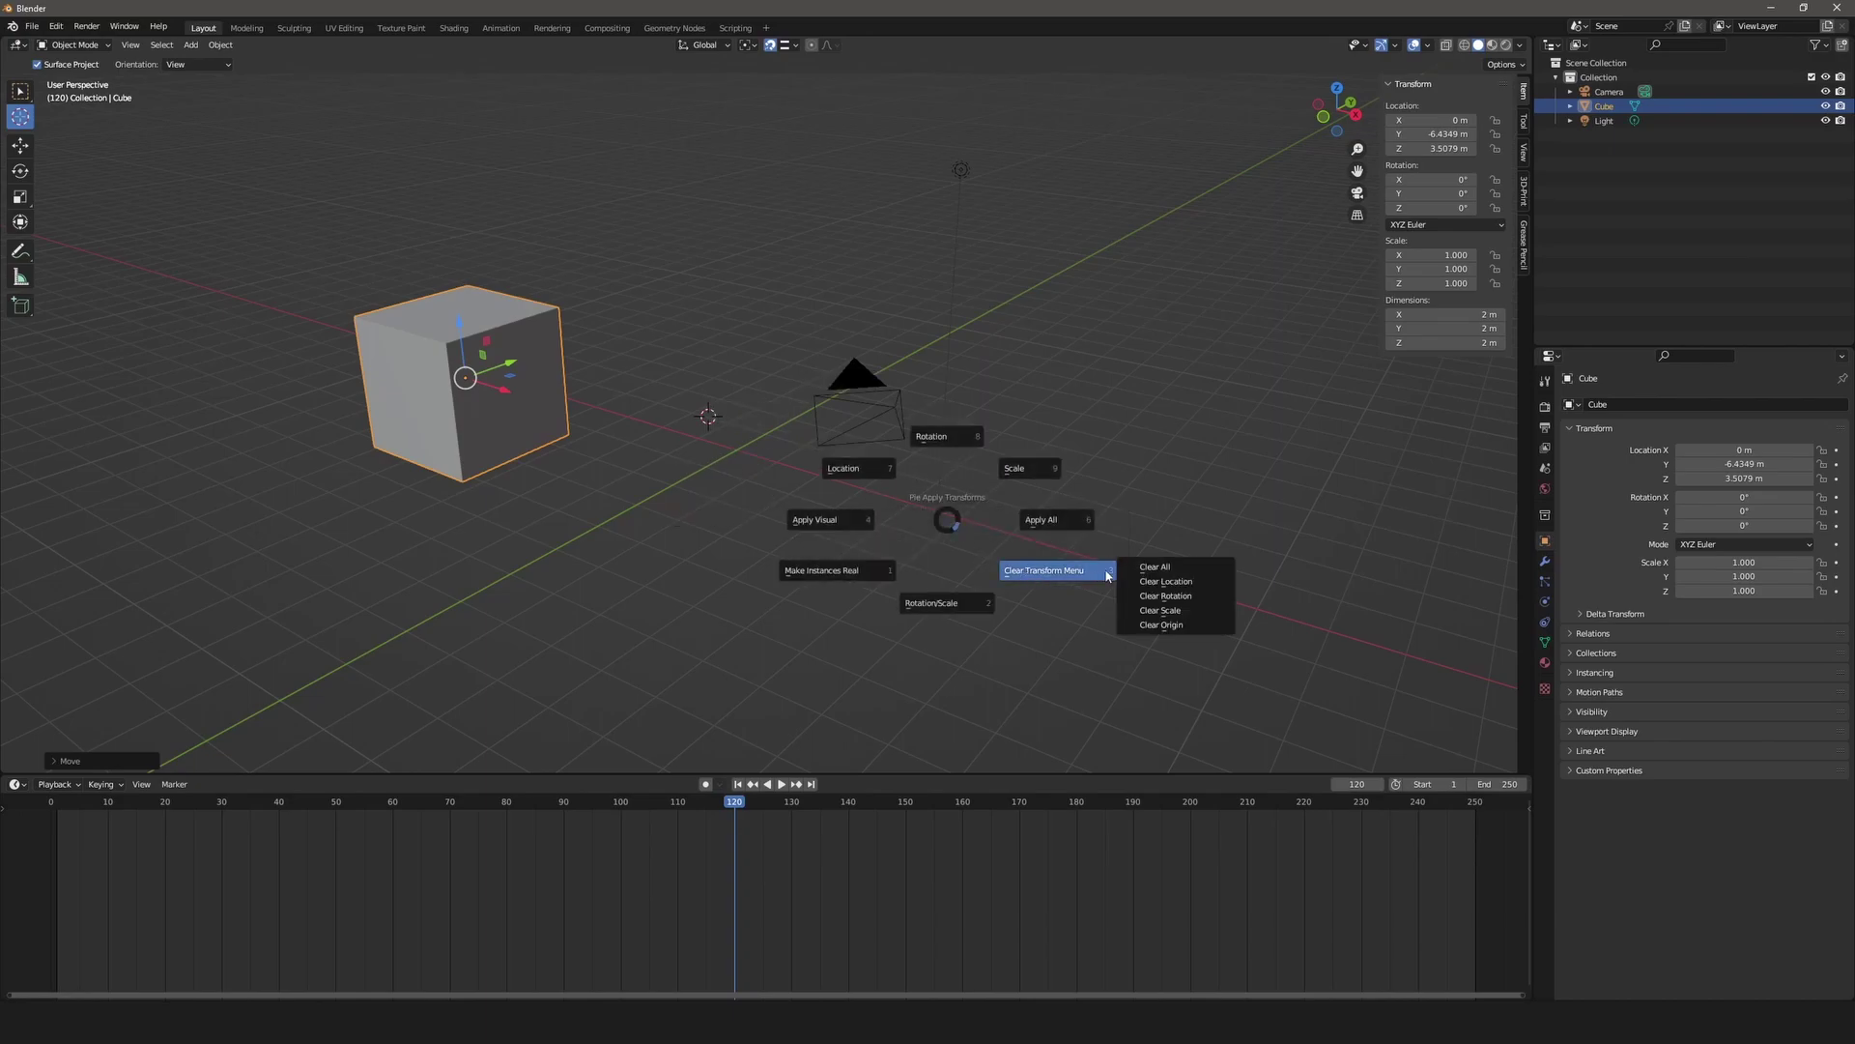
{"action": "left_click", "coordinate": [1152, 570]}
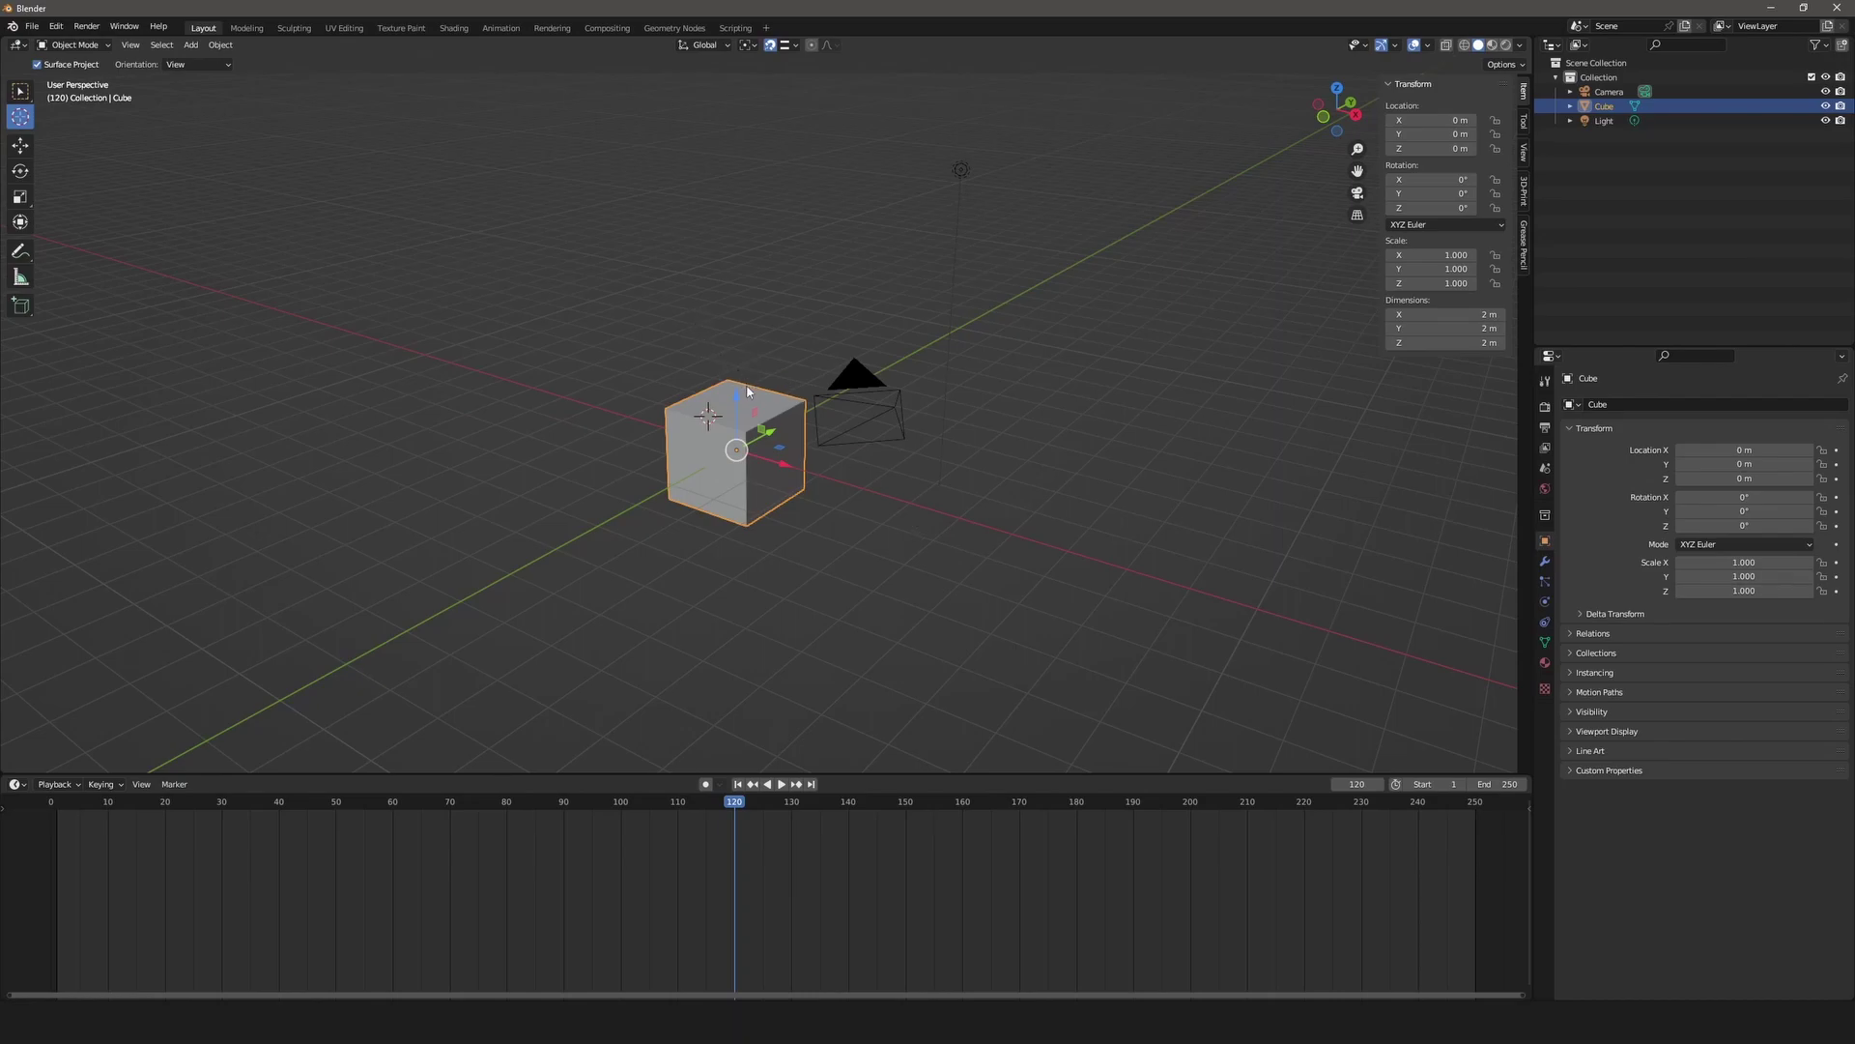
Move the cube to about Y -3.2 m and Z 1.59 m and apply all its transforms.
{"action": "left_click_drag", "start_coordinate": [749, 391], "coordinate": [647, 405]}
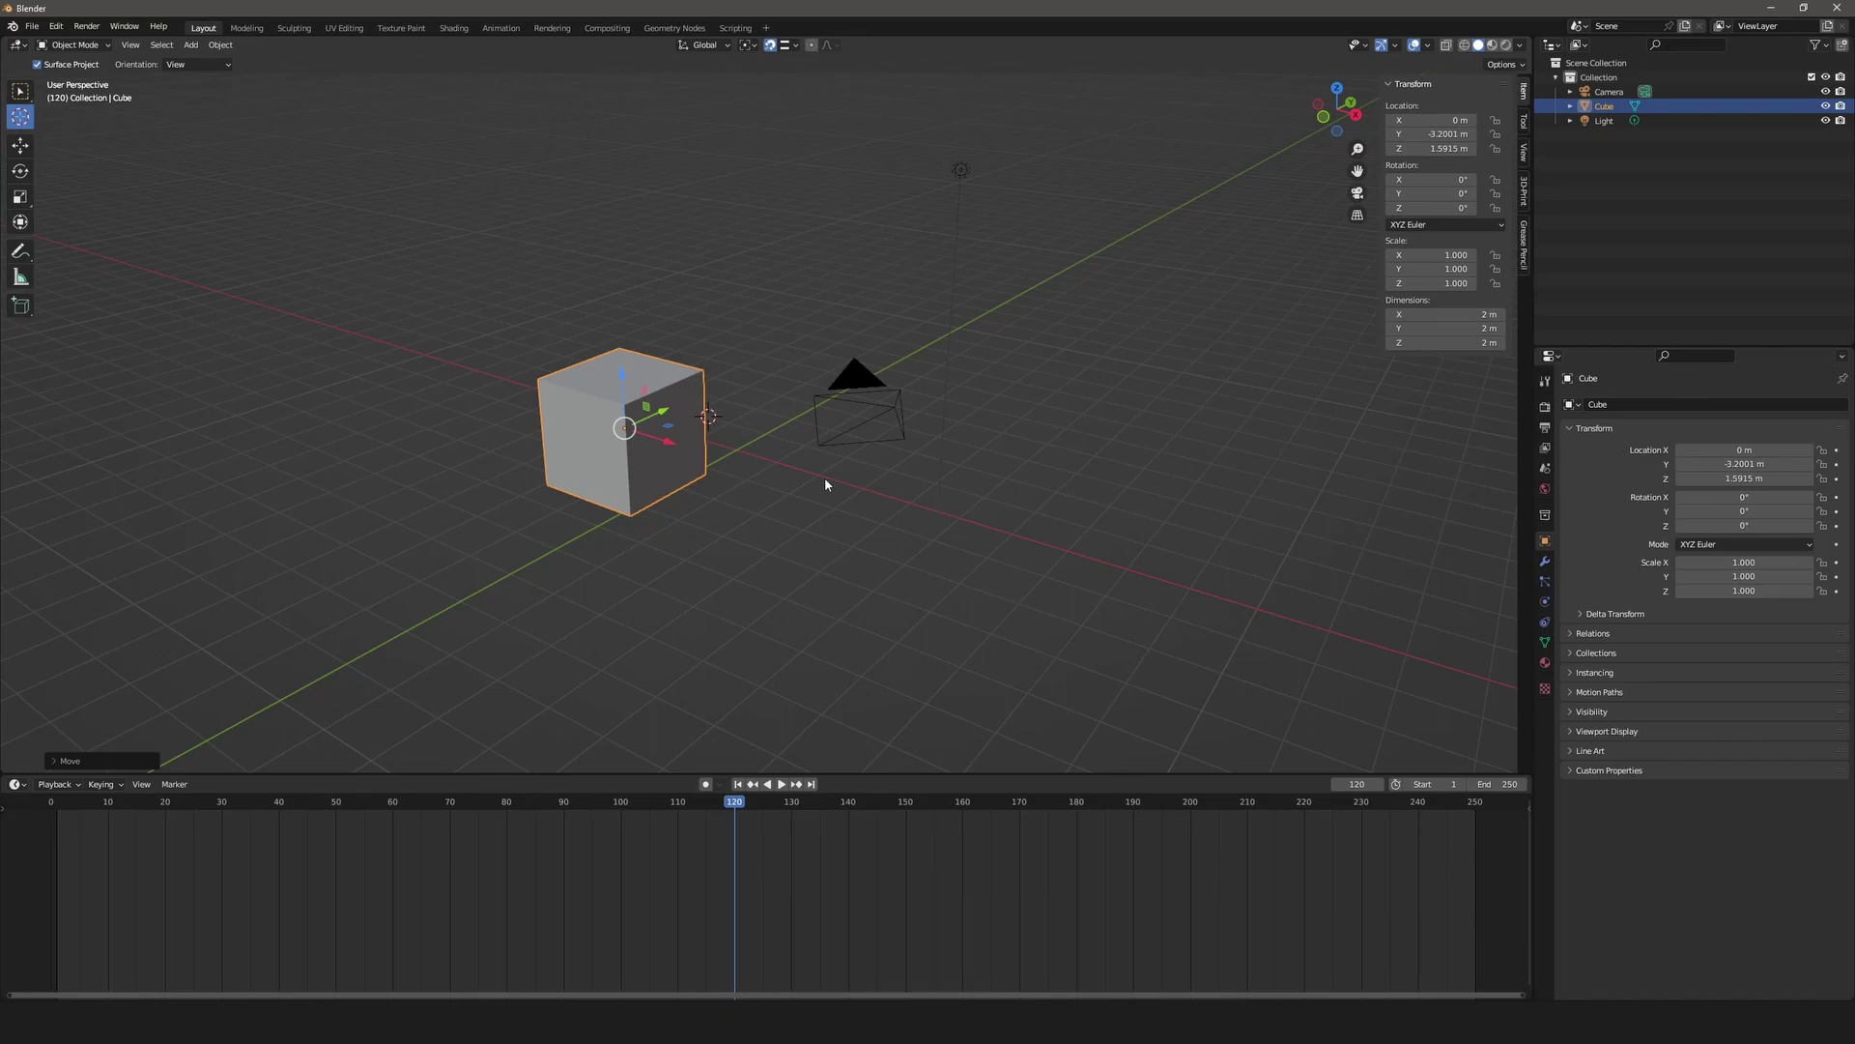
{"action": "key", "text": "ctrl+a"}
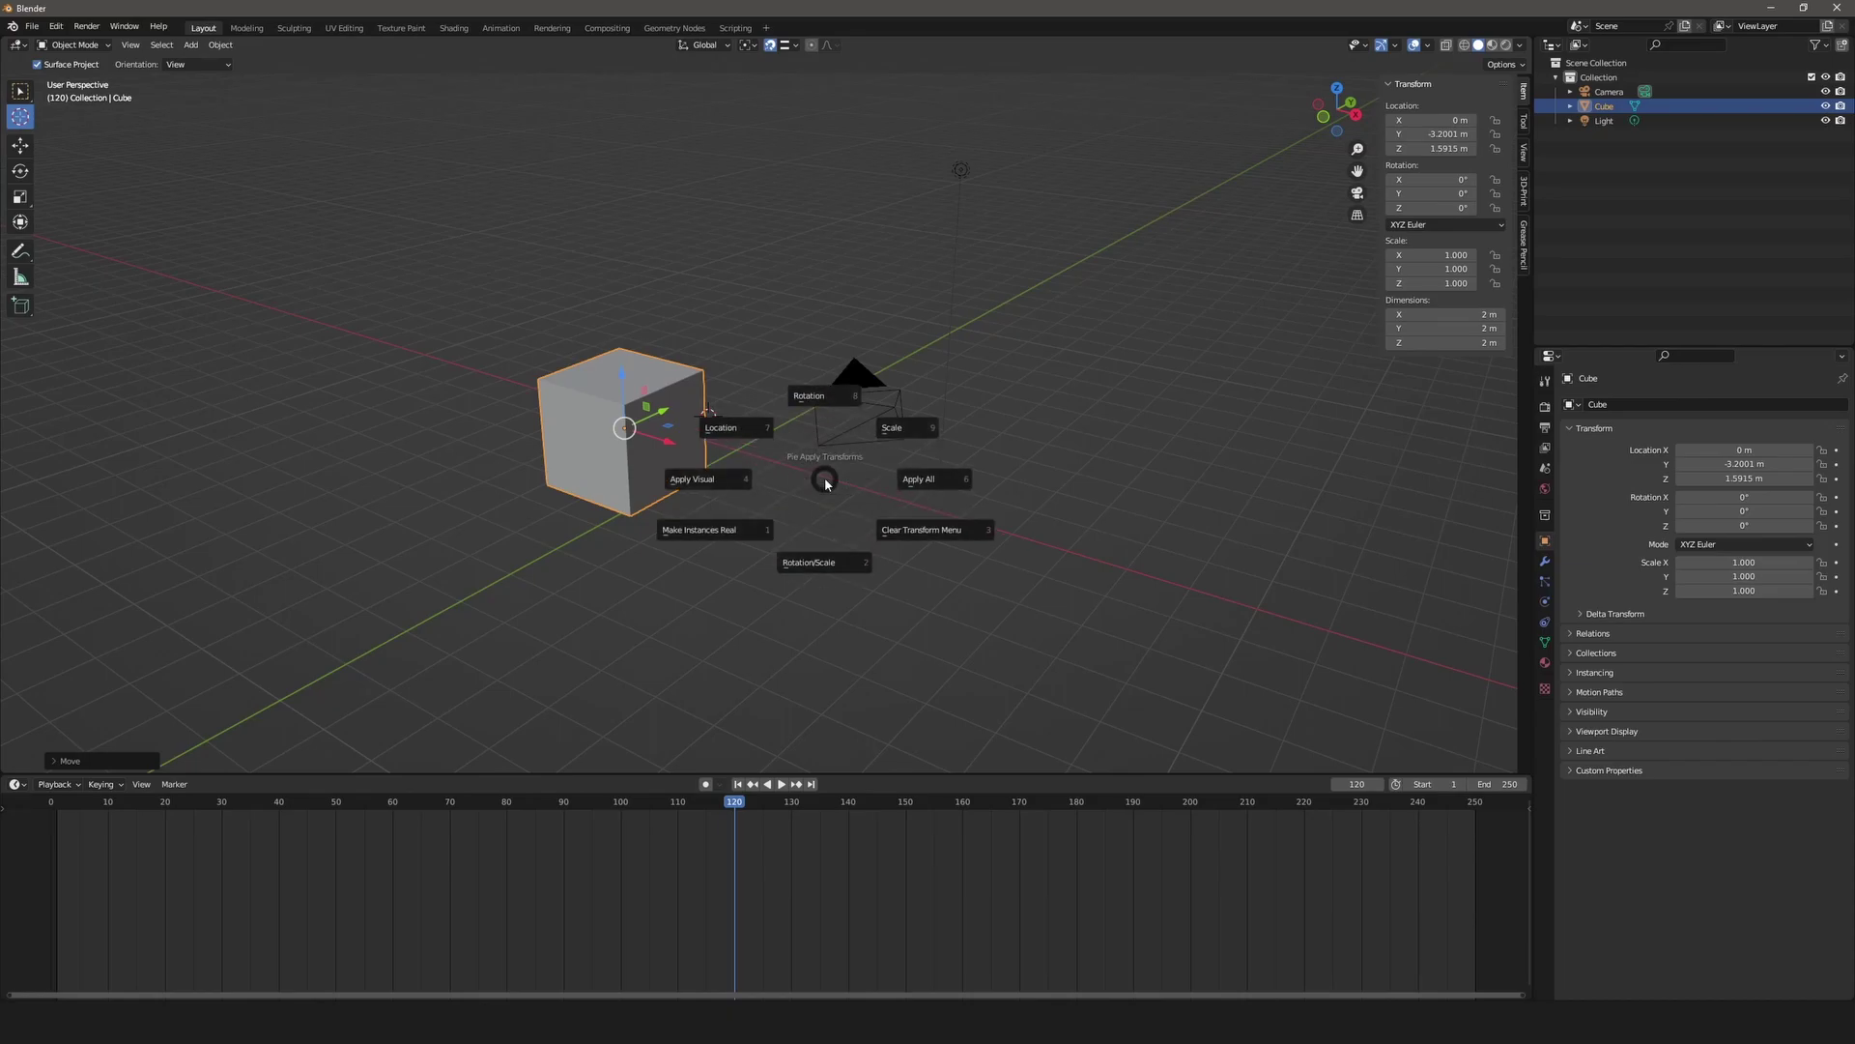
{"action": "left_click", "coordinate": [922, 486]}
Move the cube by its offset origin to about Y 5.52 m and Z -2.34 m, and apply all transforms again.
{"action": "middle_click_drag", "start_coordinate": [1053, 386], "coordinate": [937, 384]}
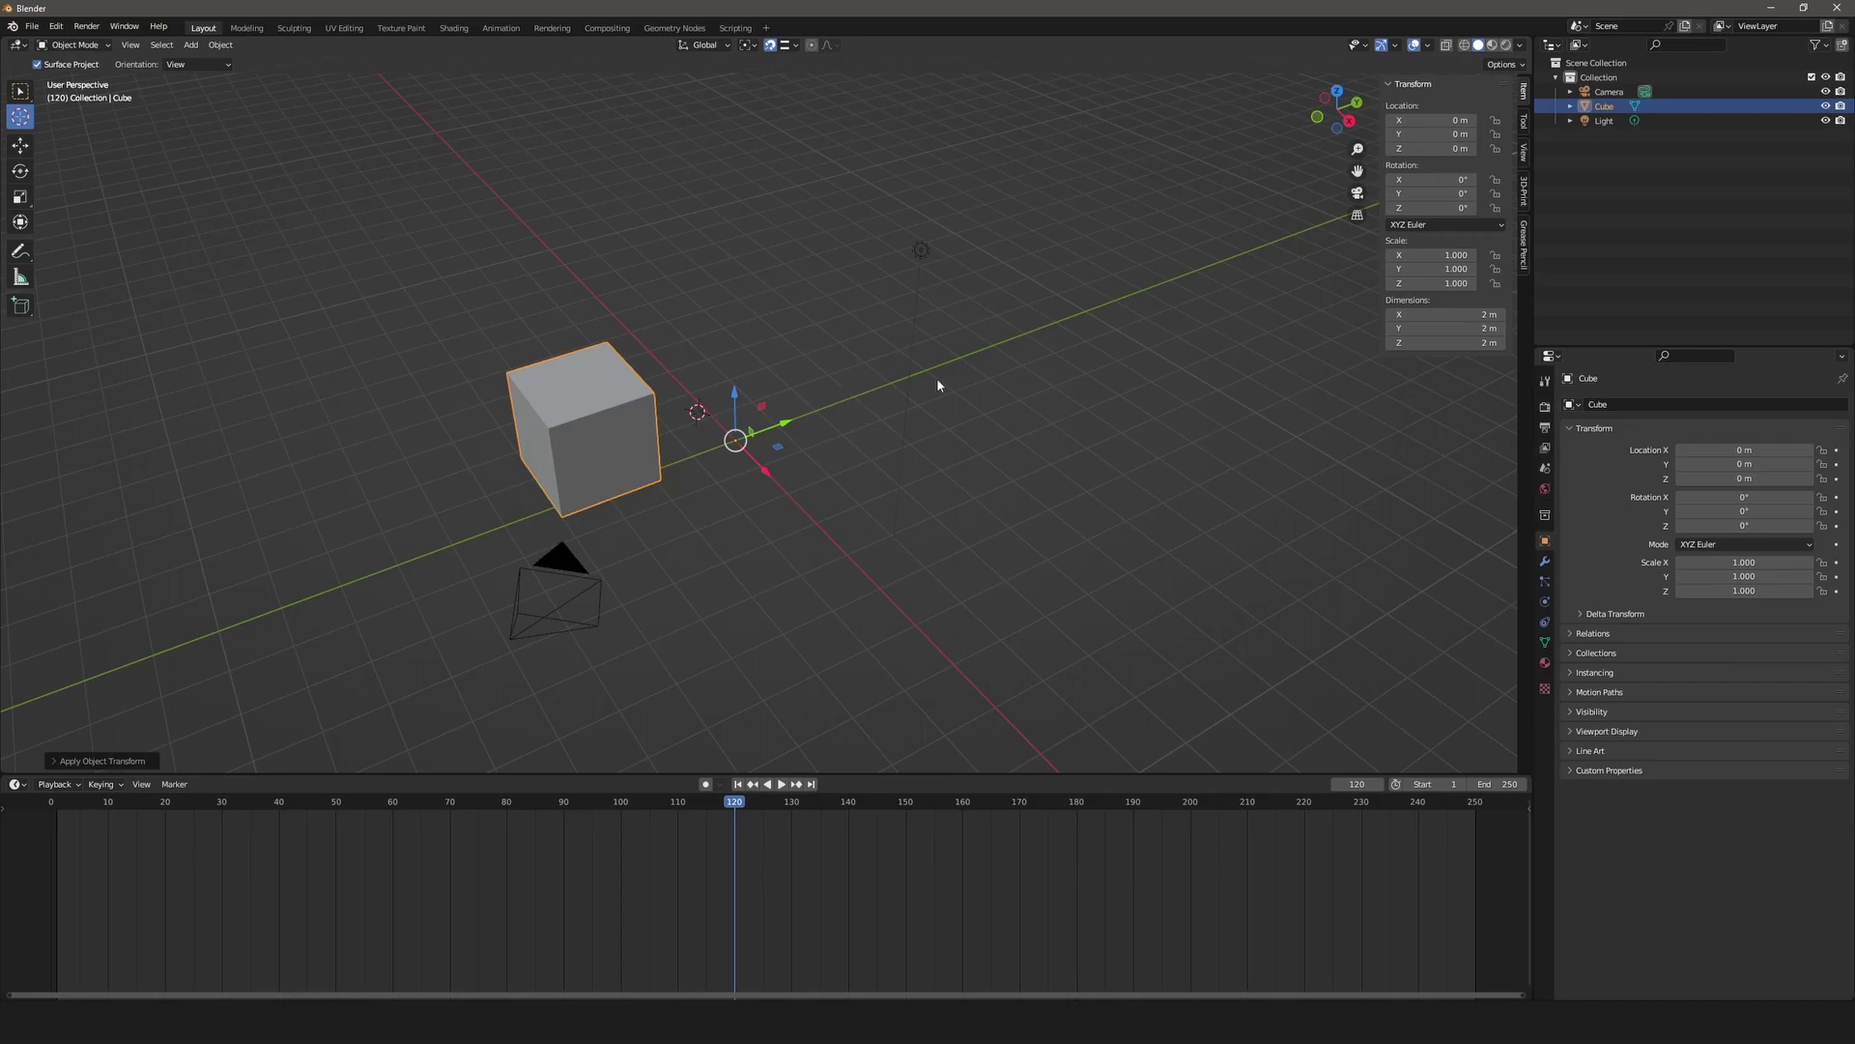
{"action": "left_click_drag", "start_coordinate": [790, 427], "coordinate": [952, 418]}
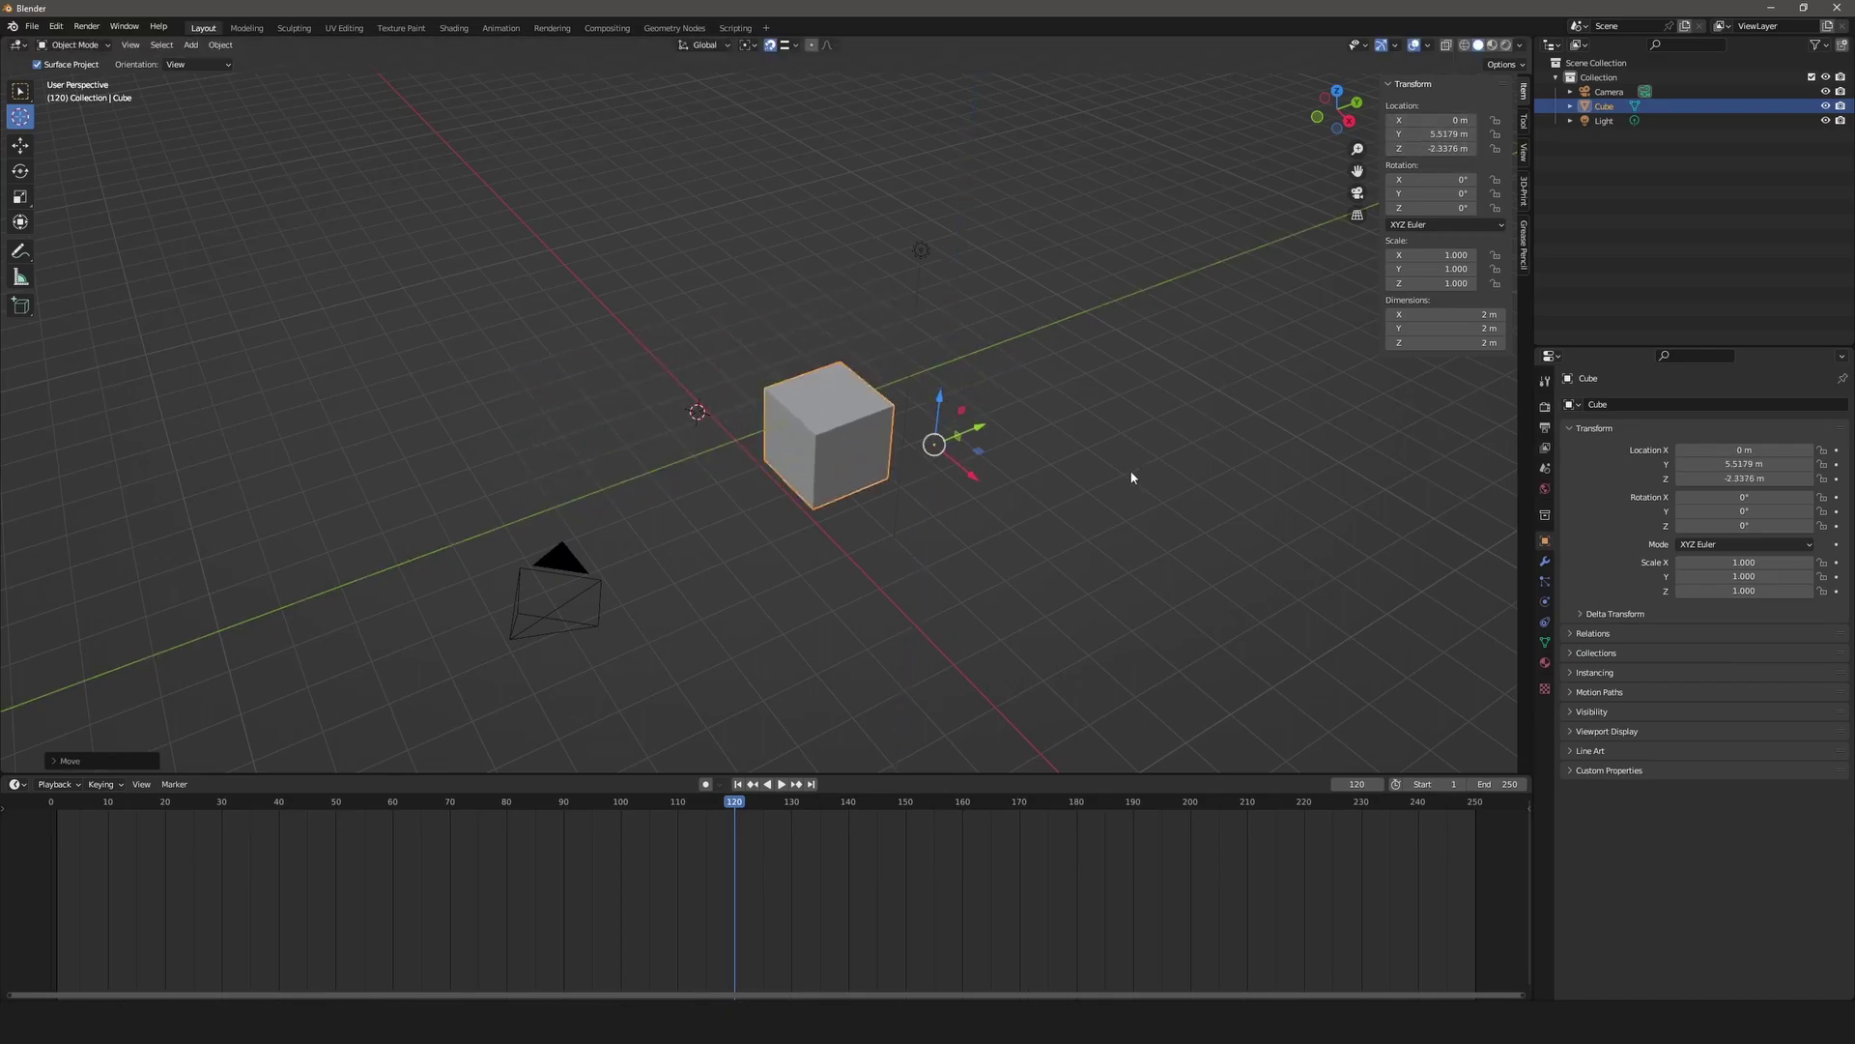
{"action": "key", "text": "ctrl+a"}
{"action": "left_click", "coordinate": [1202, 468]}
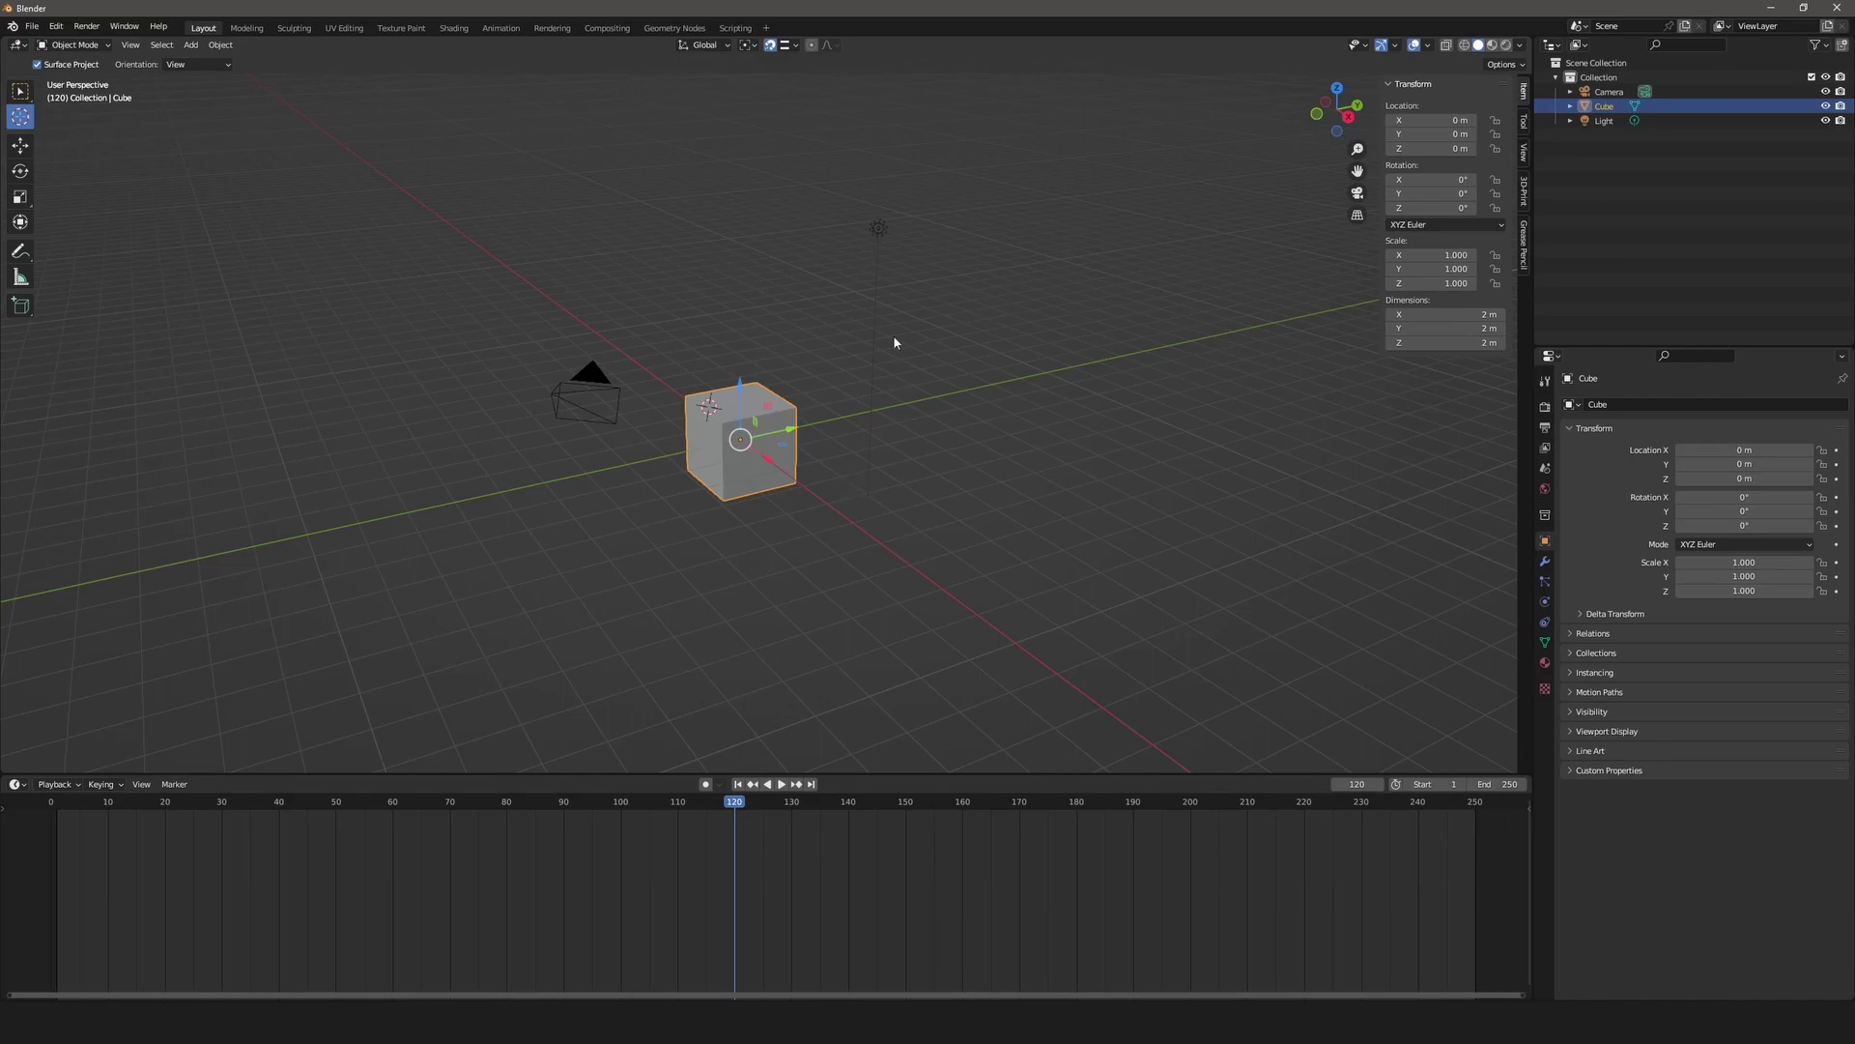
Switch the cube to Edit Mode and select the two vertices of its top edge on the positive Y side.
{"action": "key", "text": "Tab"}
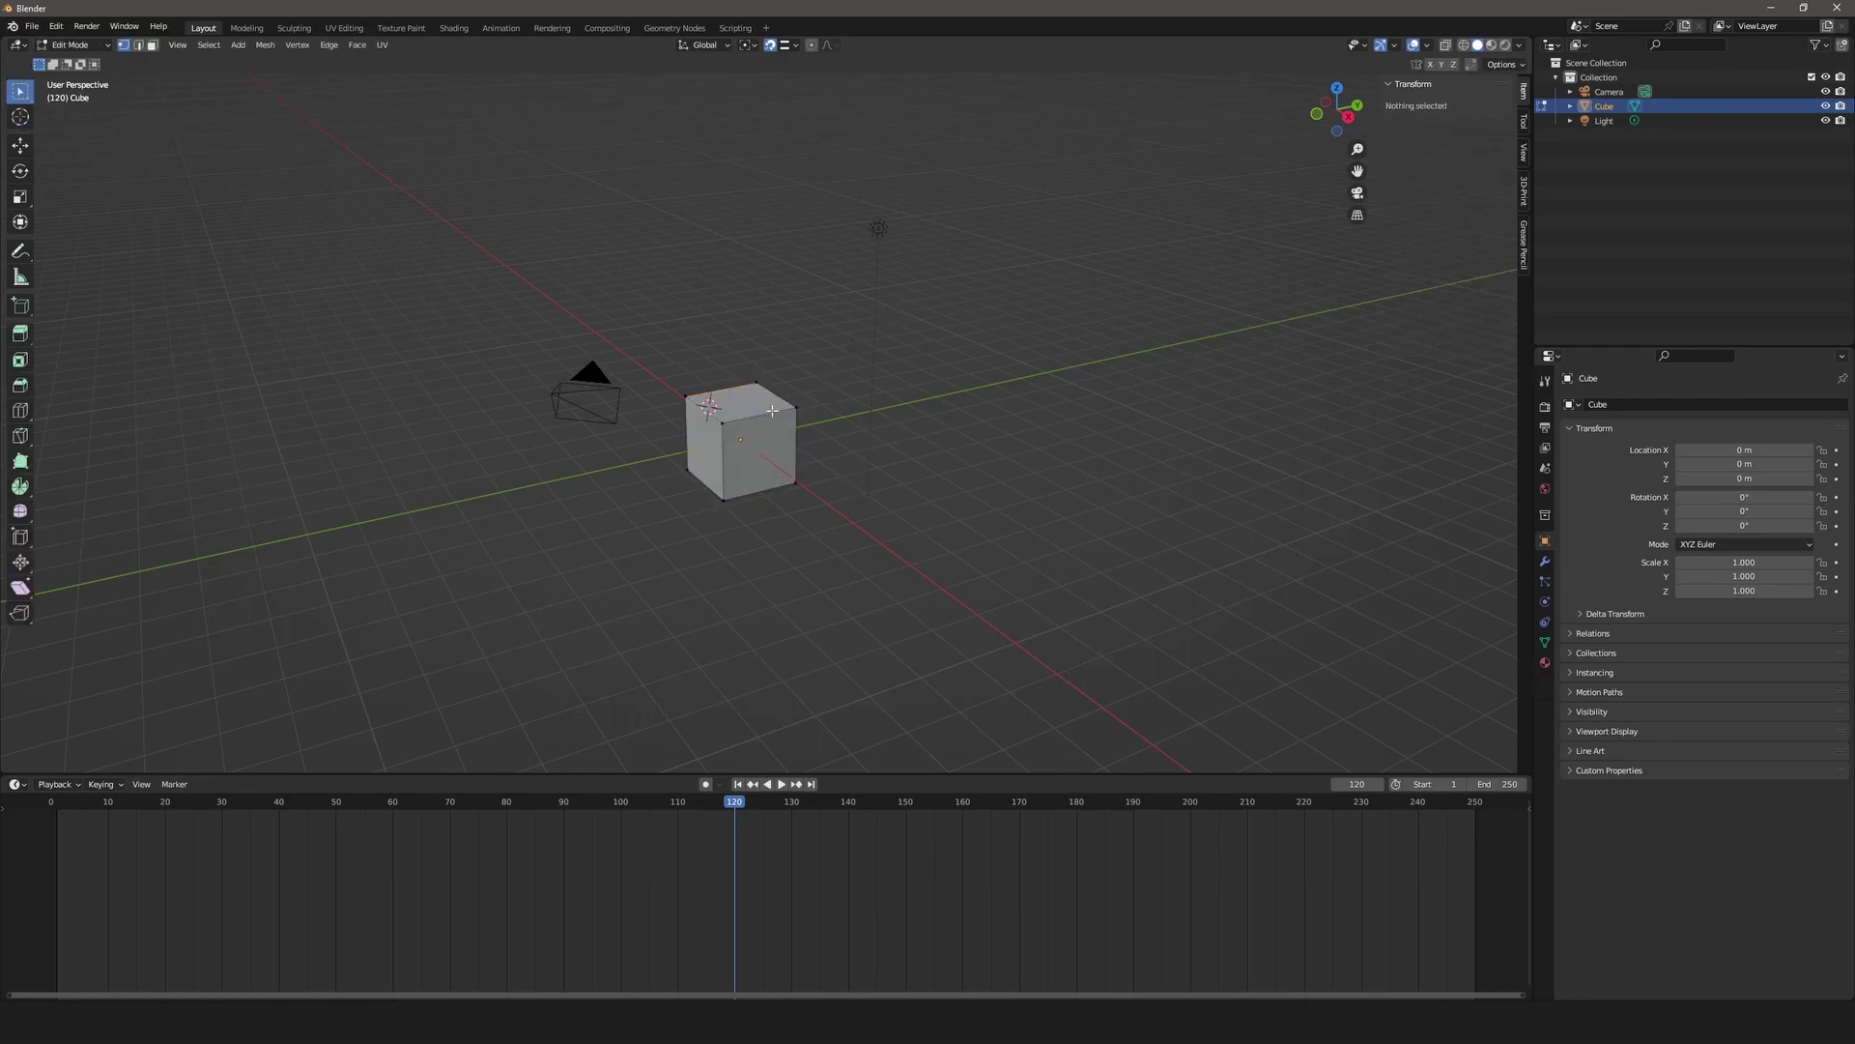
{"action": "scroll", "coordinate": [910, 370], "scroll_direction": "up", "scroll_amount": 3}
{"action": "left_click_drag", "start_coordinate": [930, 364], "coordinate": [789, 451]}
{"action": "left_click_drag", "start_coordinate": [735, 277], "coordinate": [857, 415]}
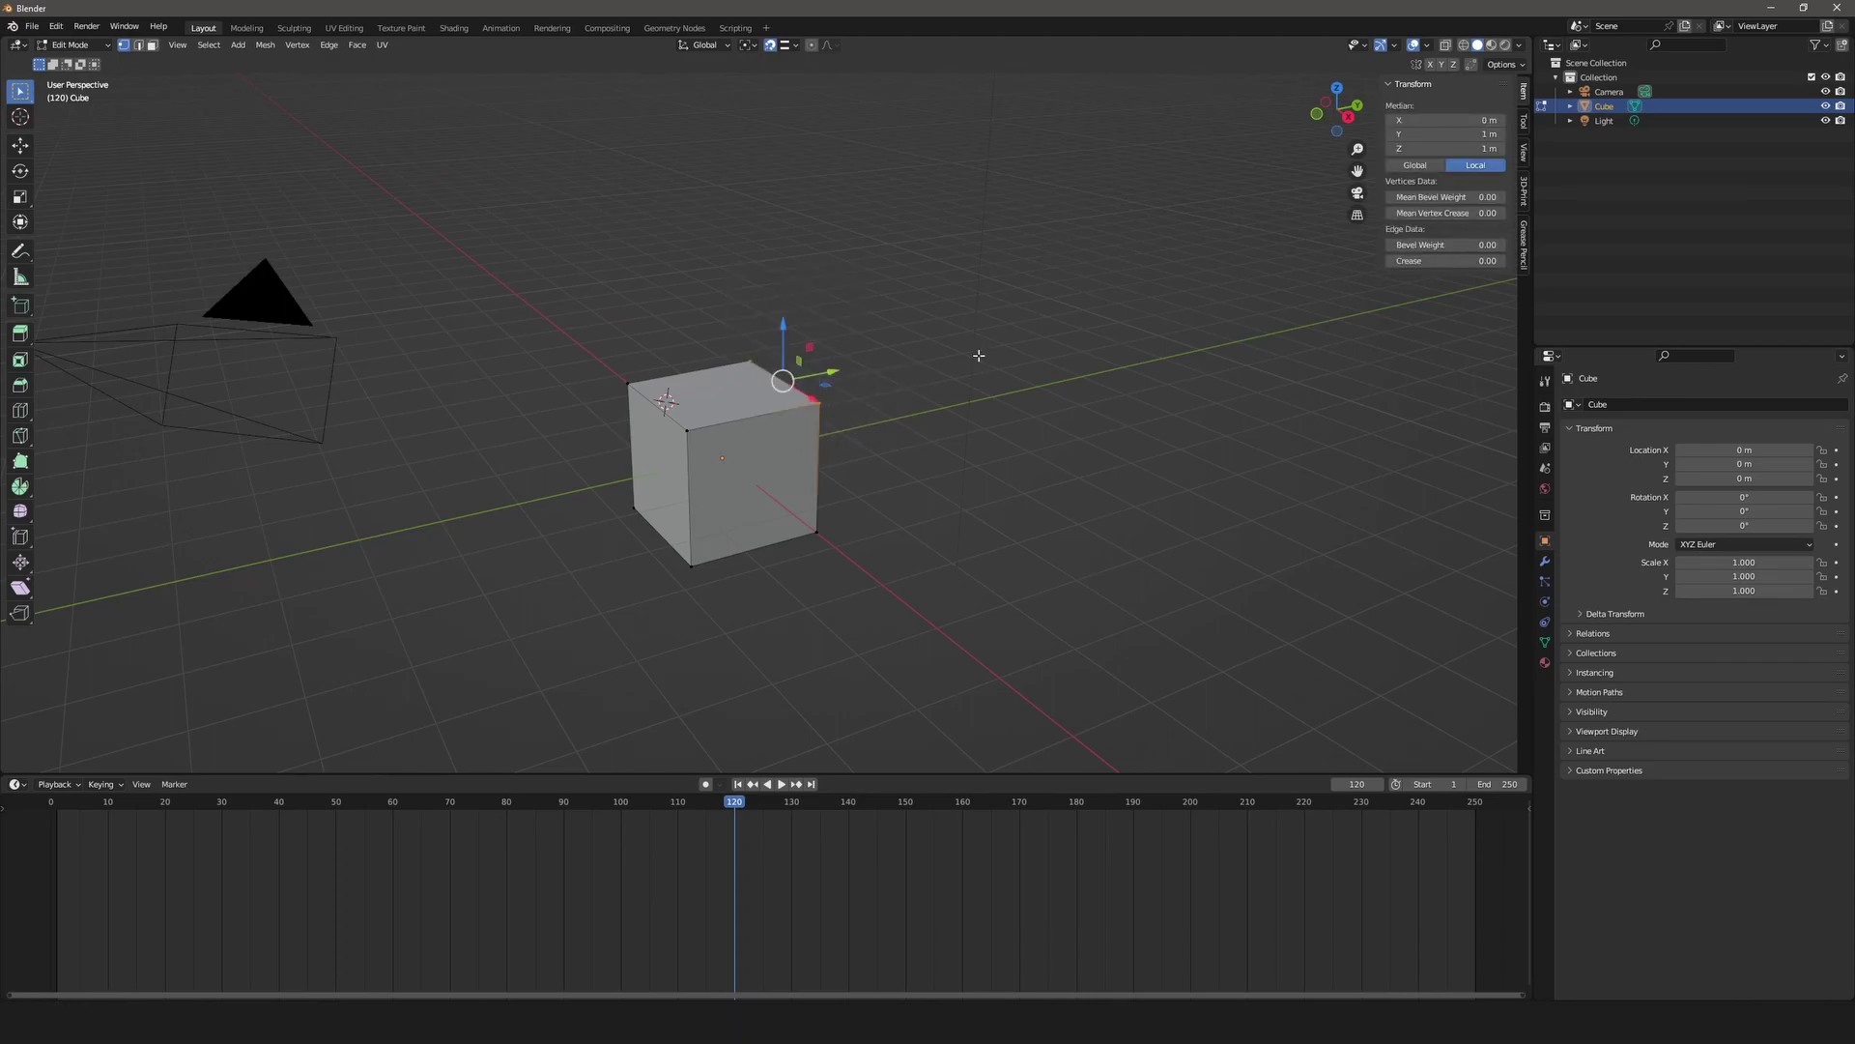
Align the two selected vertices on the X axis.
{"action": "middle_click_drag", "start_coordinate": [977, 356], "coordinate": [961, 405]}
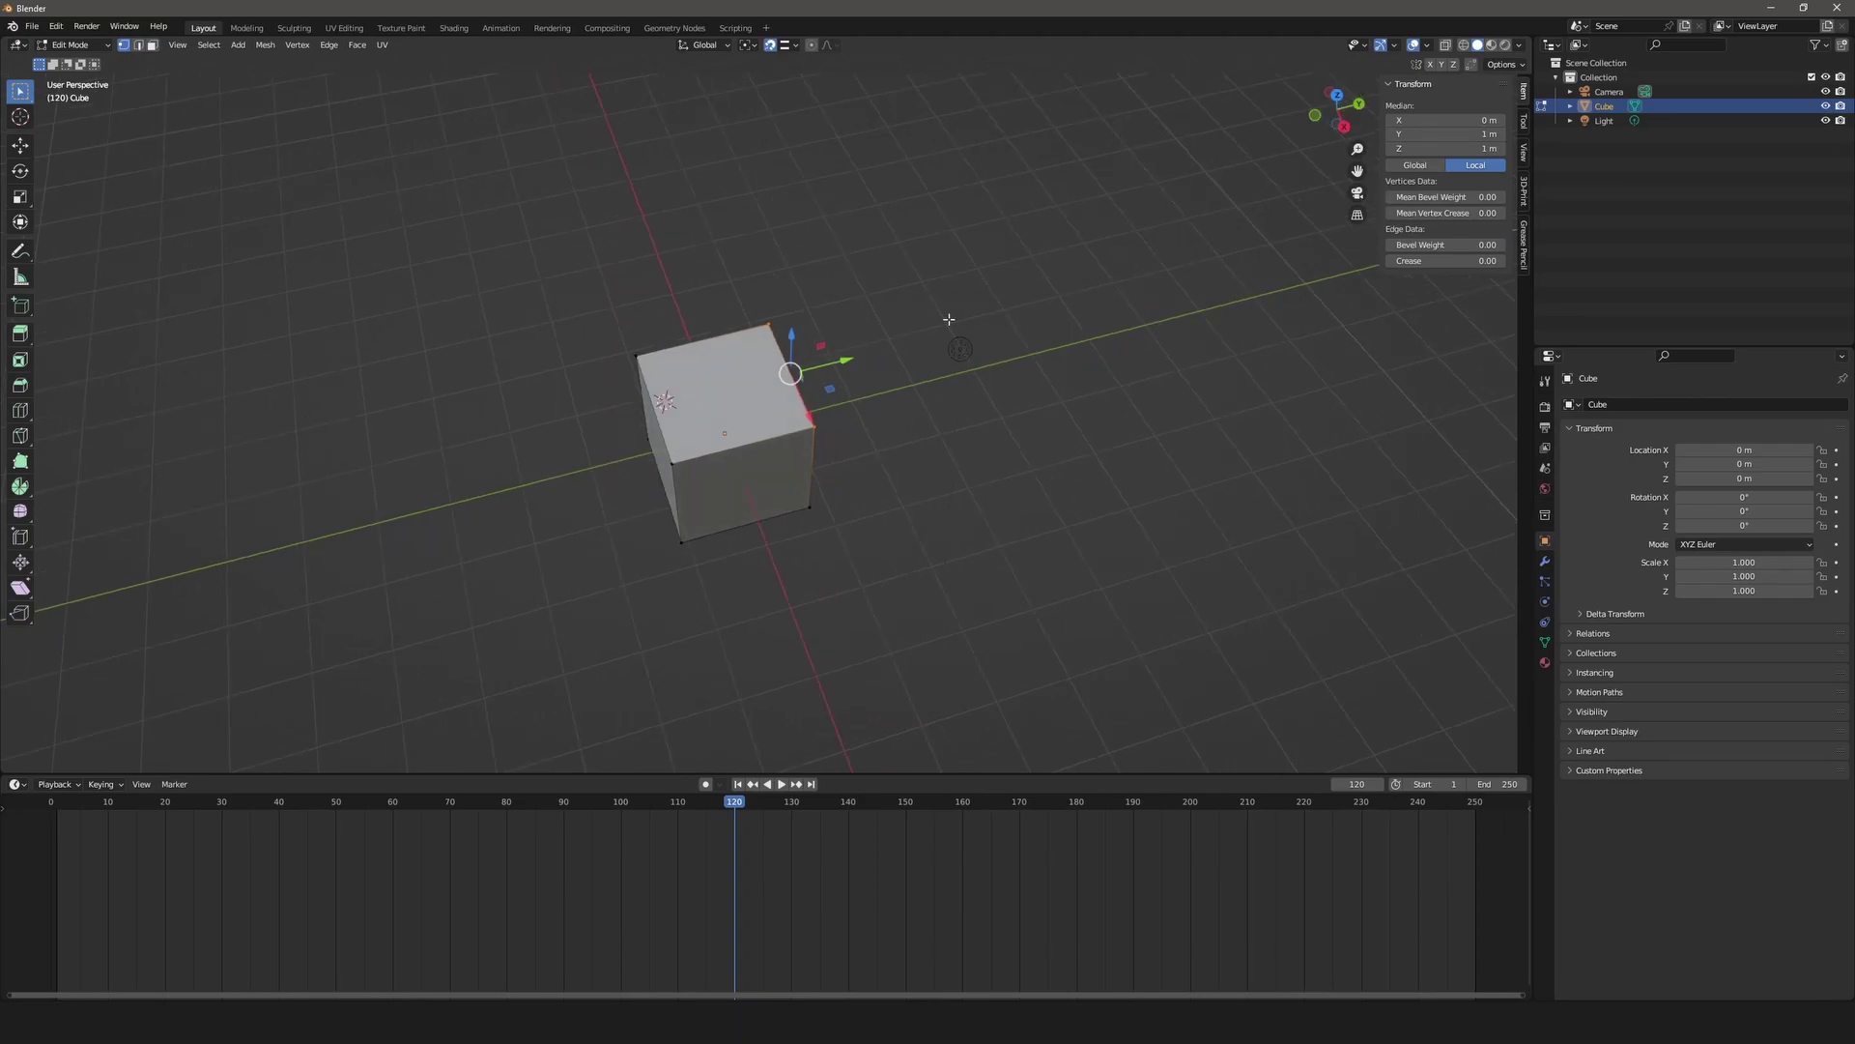
{"action": "key", "text": "alt+x"}
{"action": "left_click", "coordinate": [877, 277]}
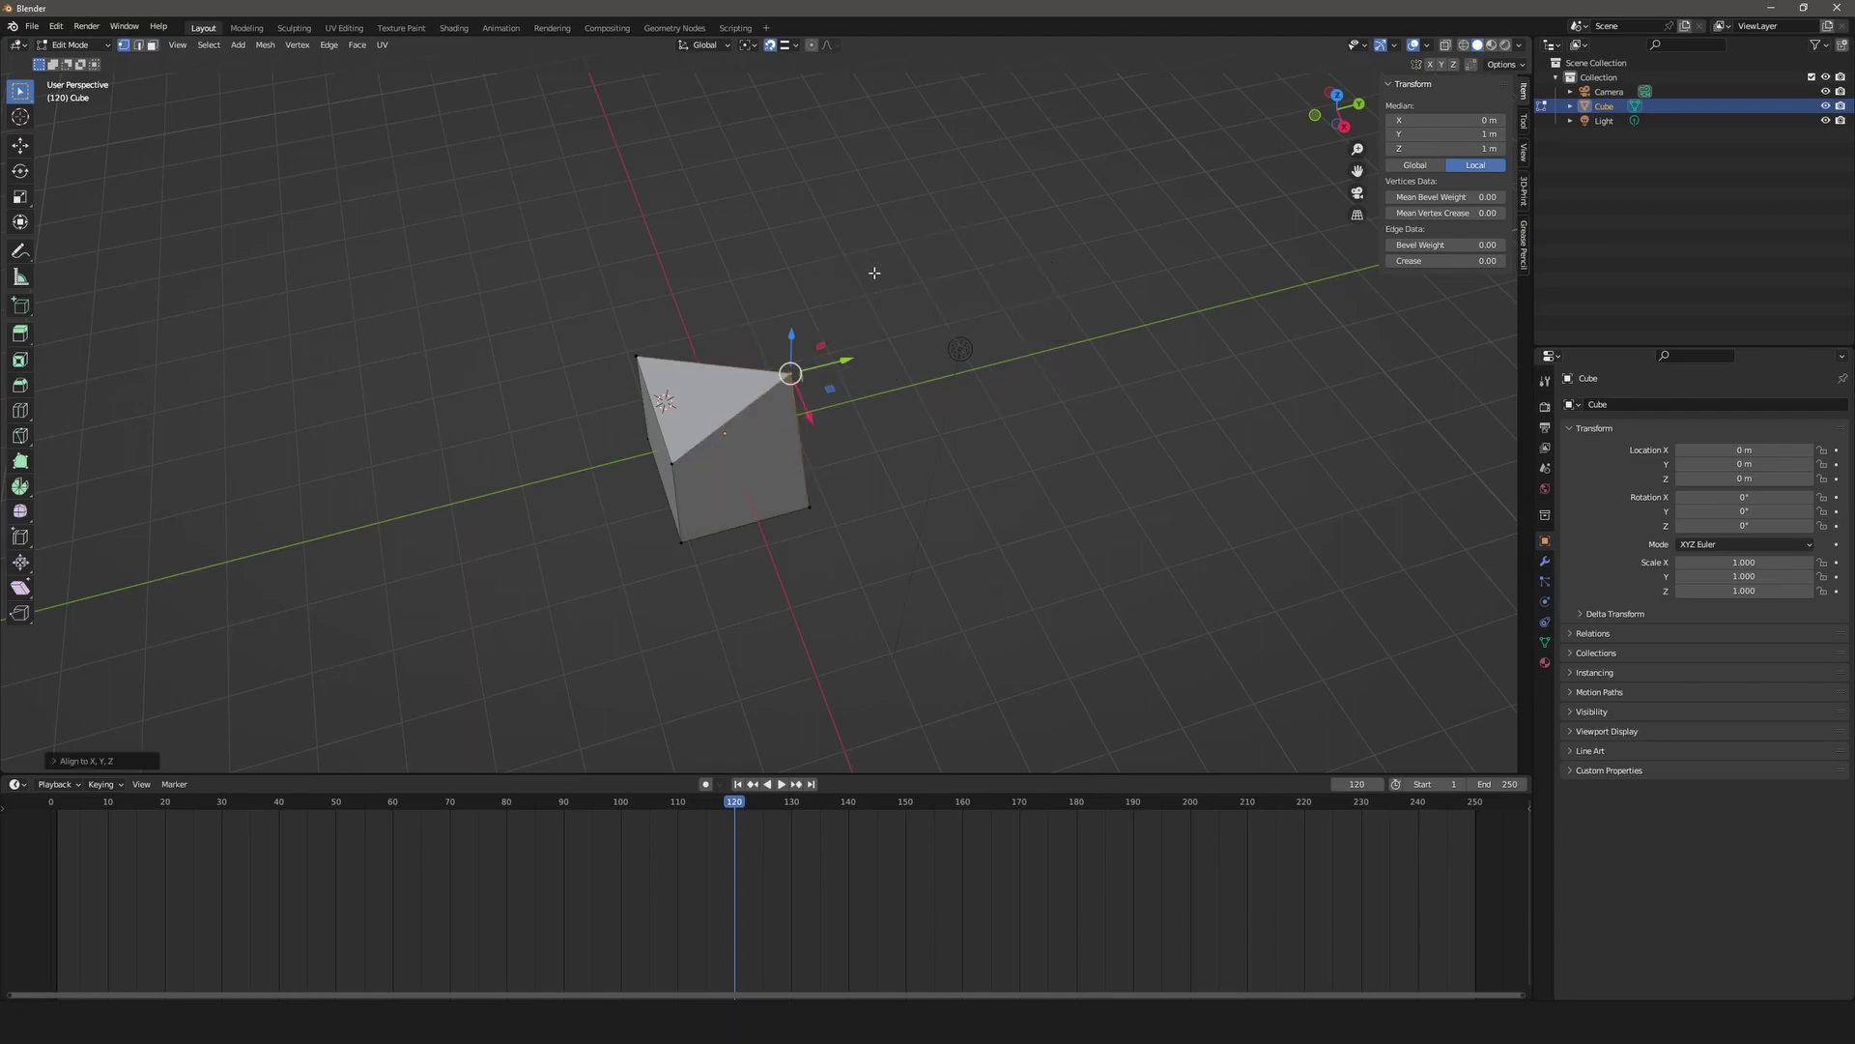
Undo the X-axis alignment of the two vertices and their selection.
{"action": "middle_click_drag", "start_coordinate": [857, 358], "coordinate": [840, 372]}
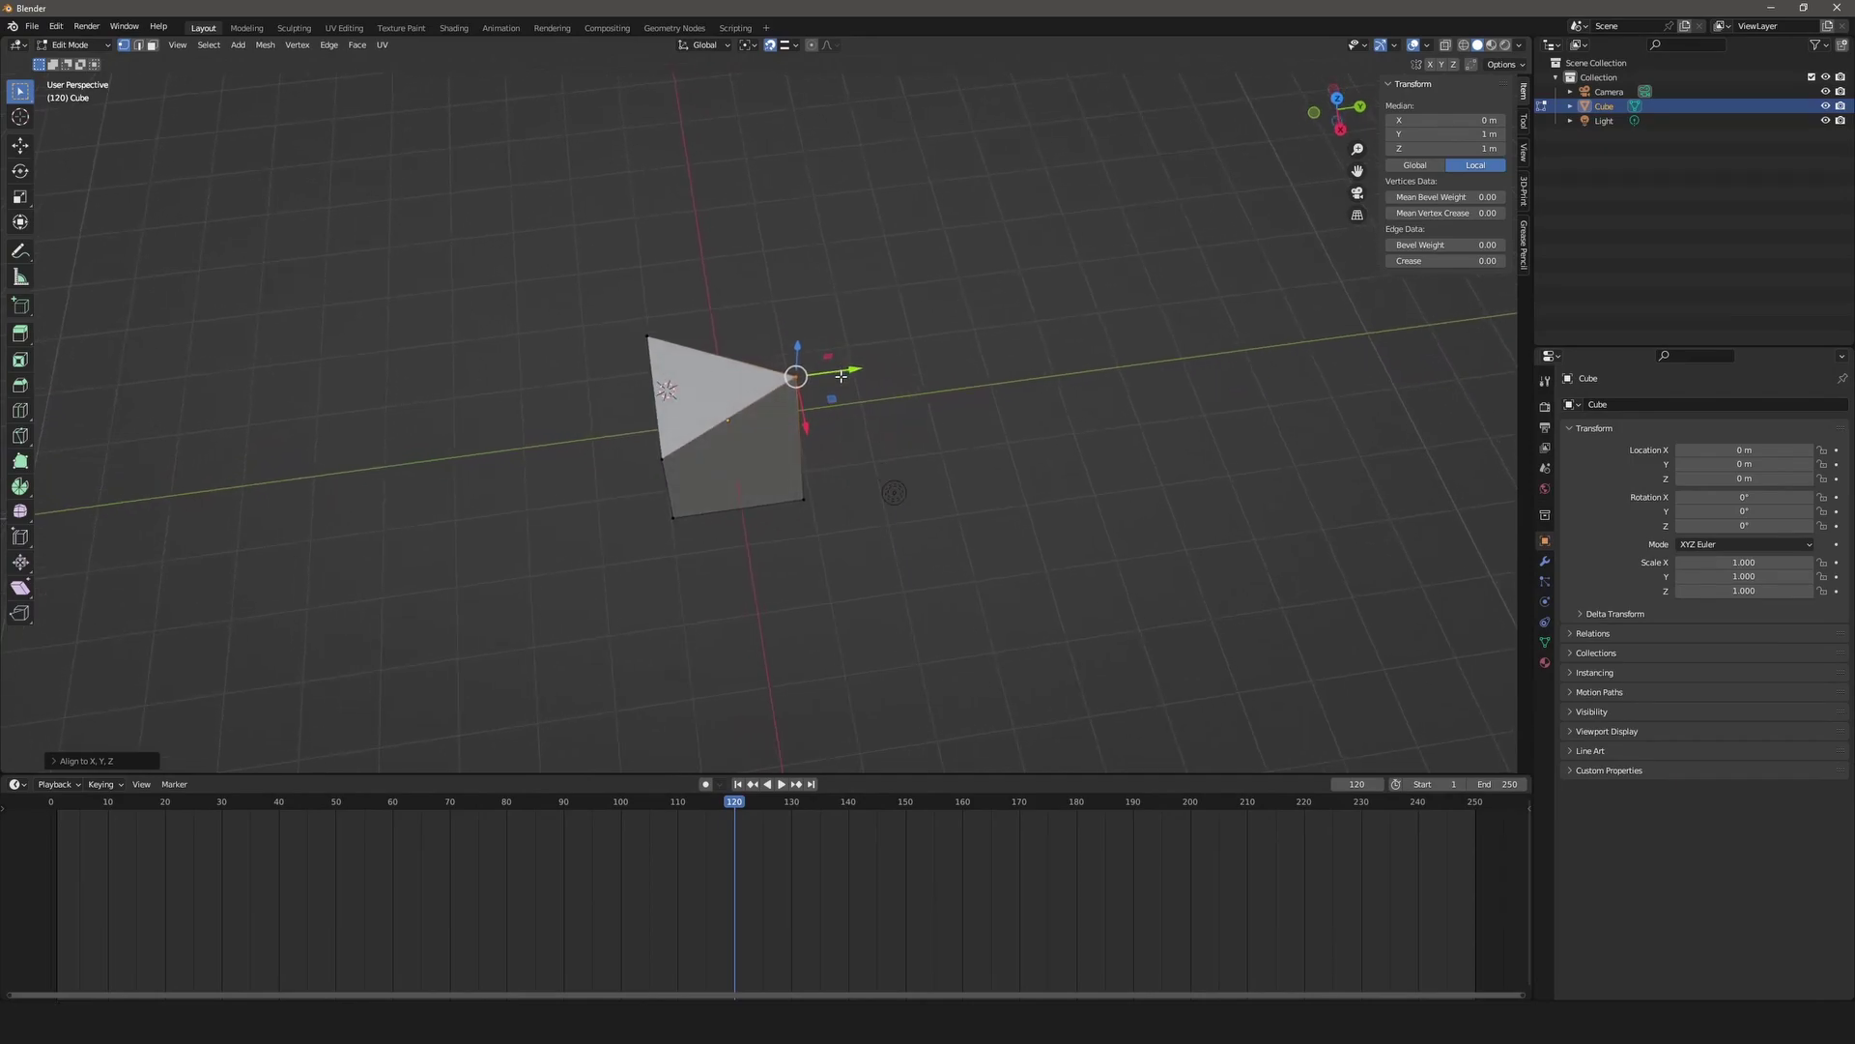
{"action": "key", "text": "ctrl+z"}
{"action": "key", "text": "ctrl+z"}
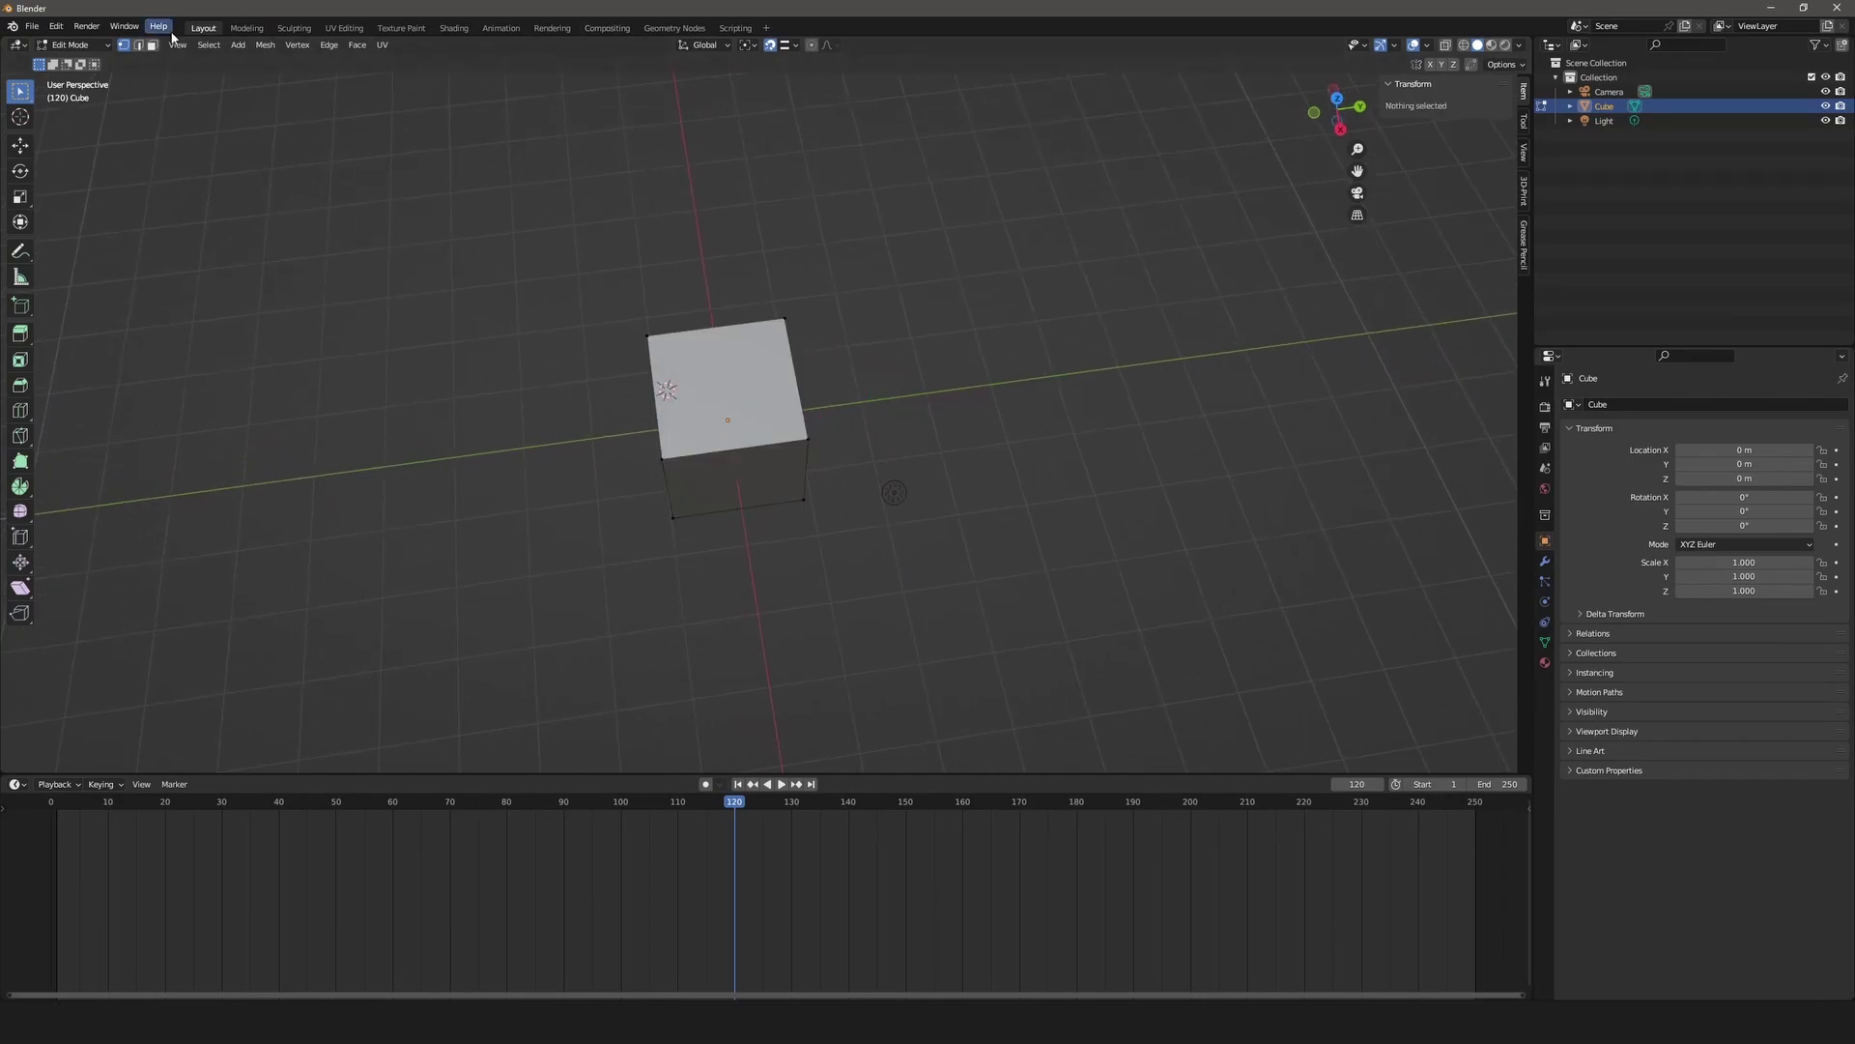
Try to align the cube's two opposite top edges on the negative and positive Y sides along Y, and undo it.
{"action": "left_click", "coordinate": [139, 44]}
{"action": "left_click_drag", "start_coordinate": [630, 386], "coordinate": [677, 401]}
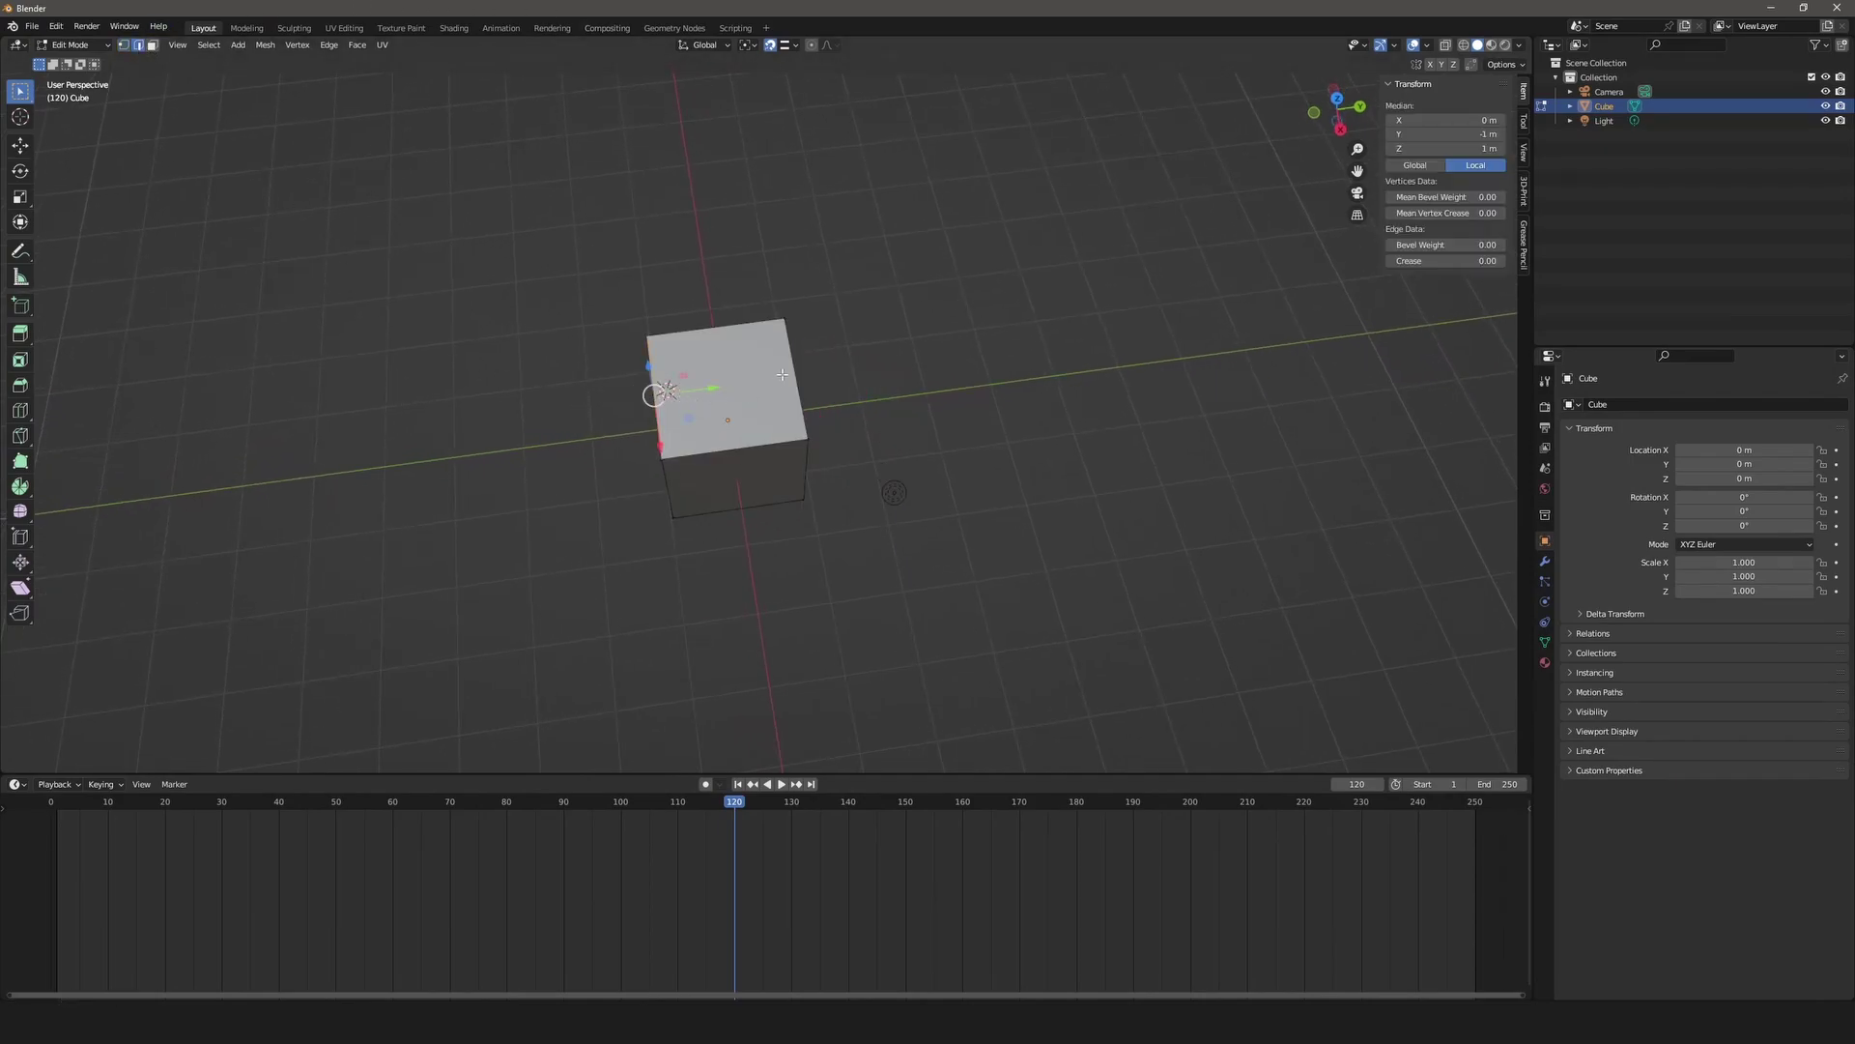
{"action": "left_click", "coordinate": [790, 387], "text": "shift"}
{"action": "key", "text": "alt+x"}
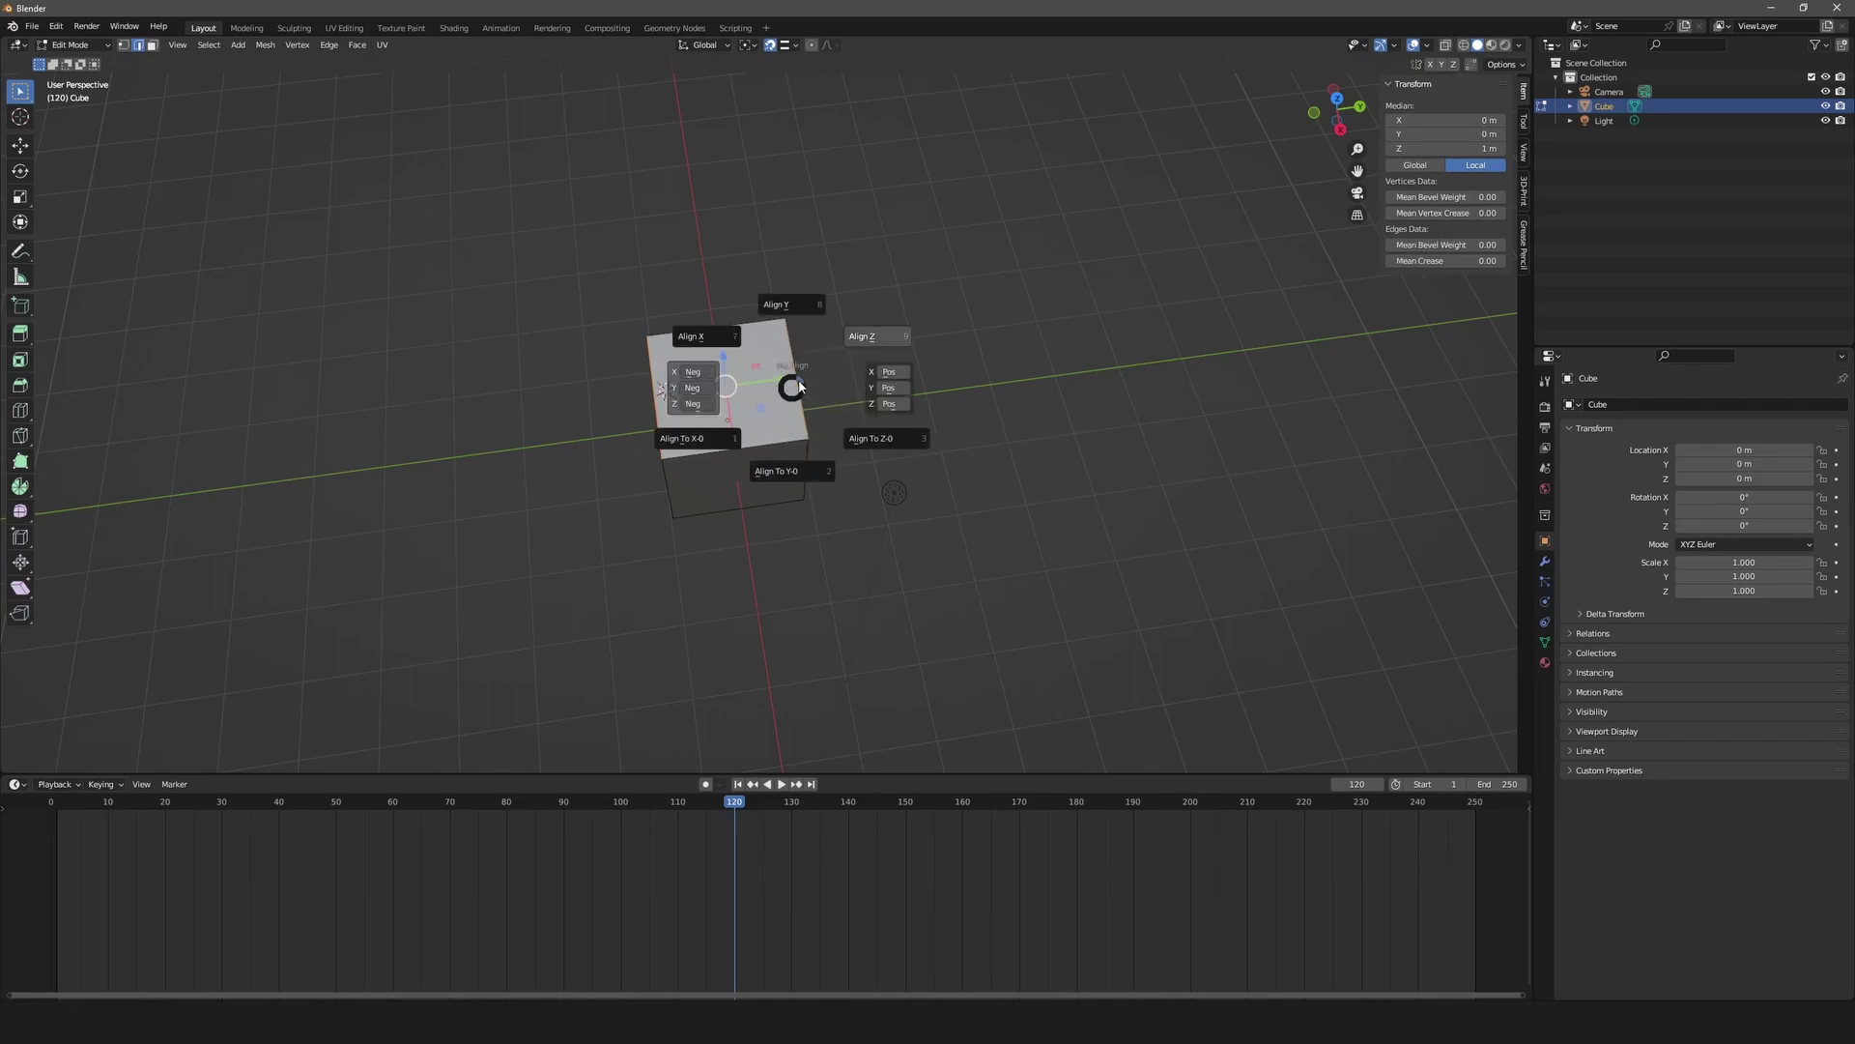
{"action": "left_click", "coordinate": [805, 311]}
{"action": "middle_click_drag", "start_coordinate": [943, 526], "coordinate": [884, 459]}
{"action": "key", "text": "ctrl+z"}
In face selection mode, select all of the cube's faces and try to flatten them by aligning on the Y axis.
{"action": "left_click", "coordinate": [153, 45]}
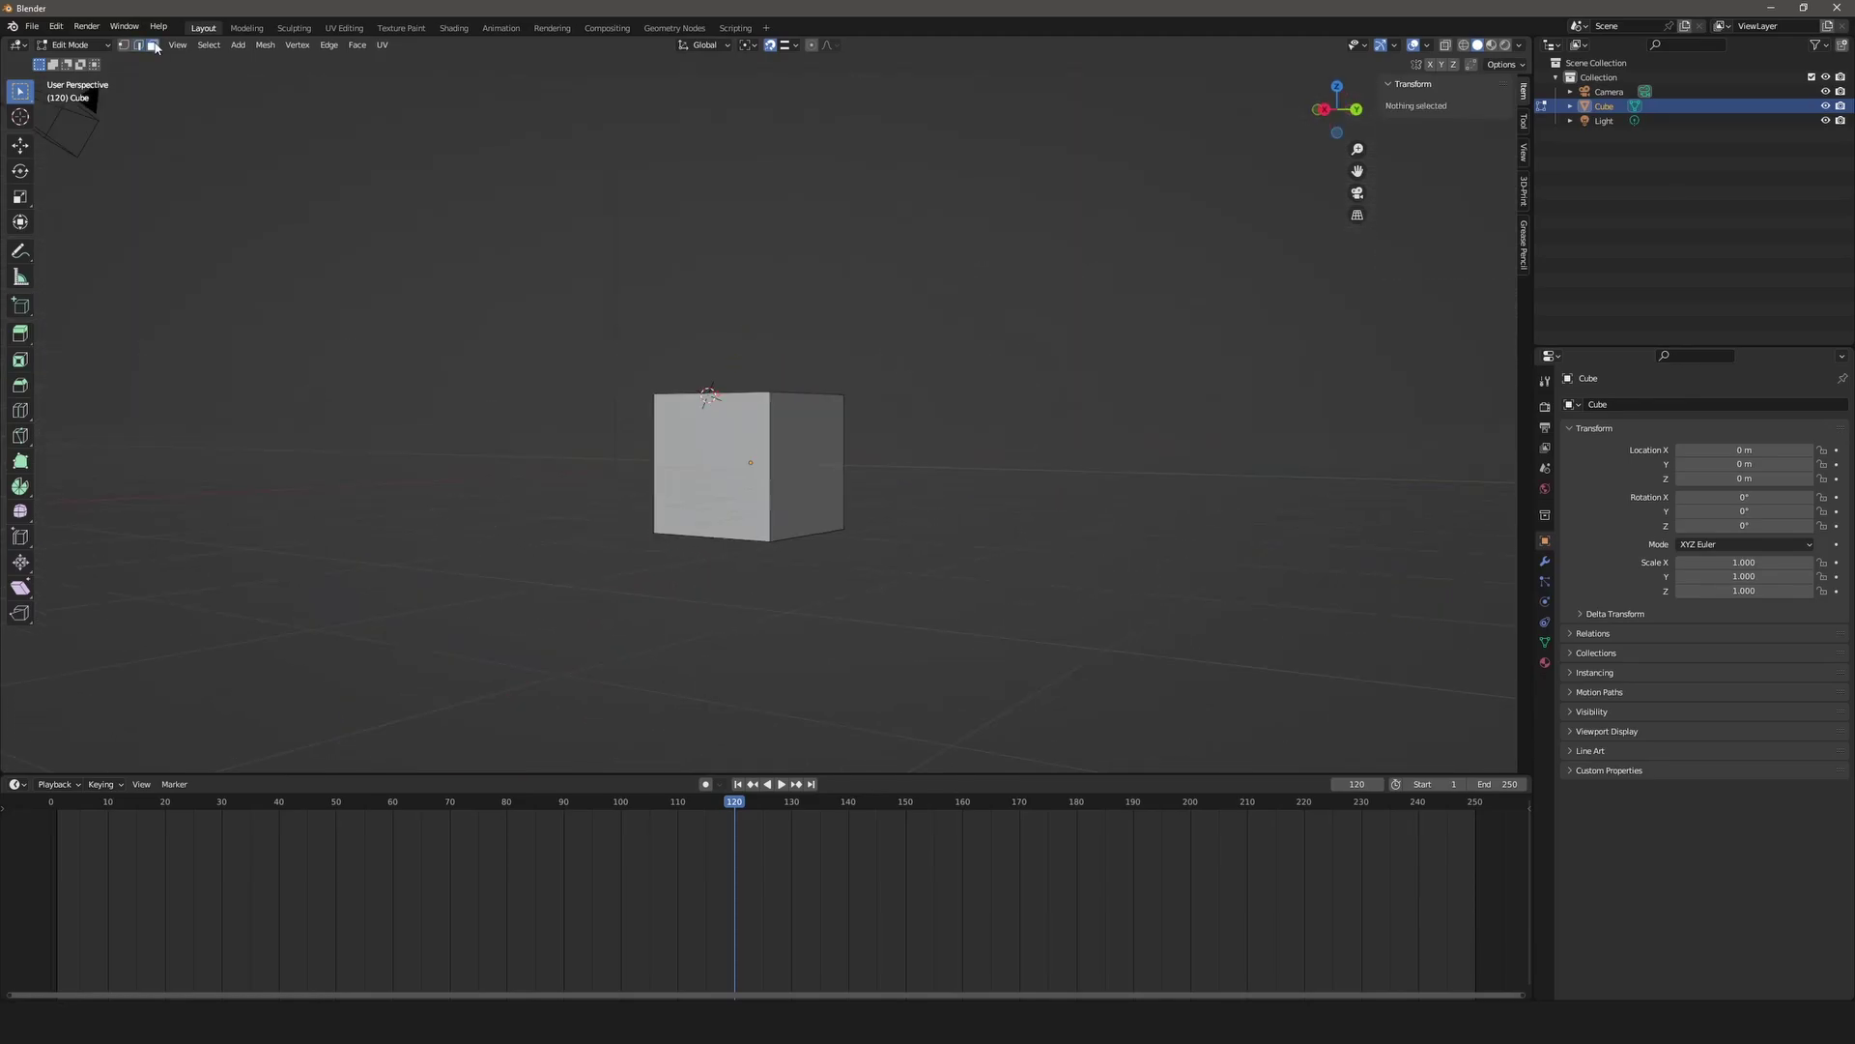
{"action": "middle_click_drag", "start_coordinate": [502, 335], "coordinate": [542, 394]}
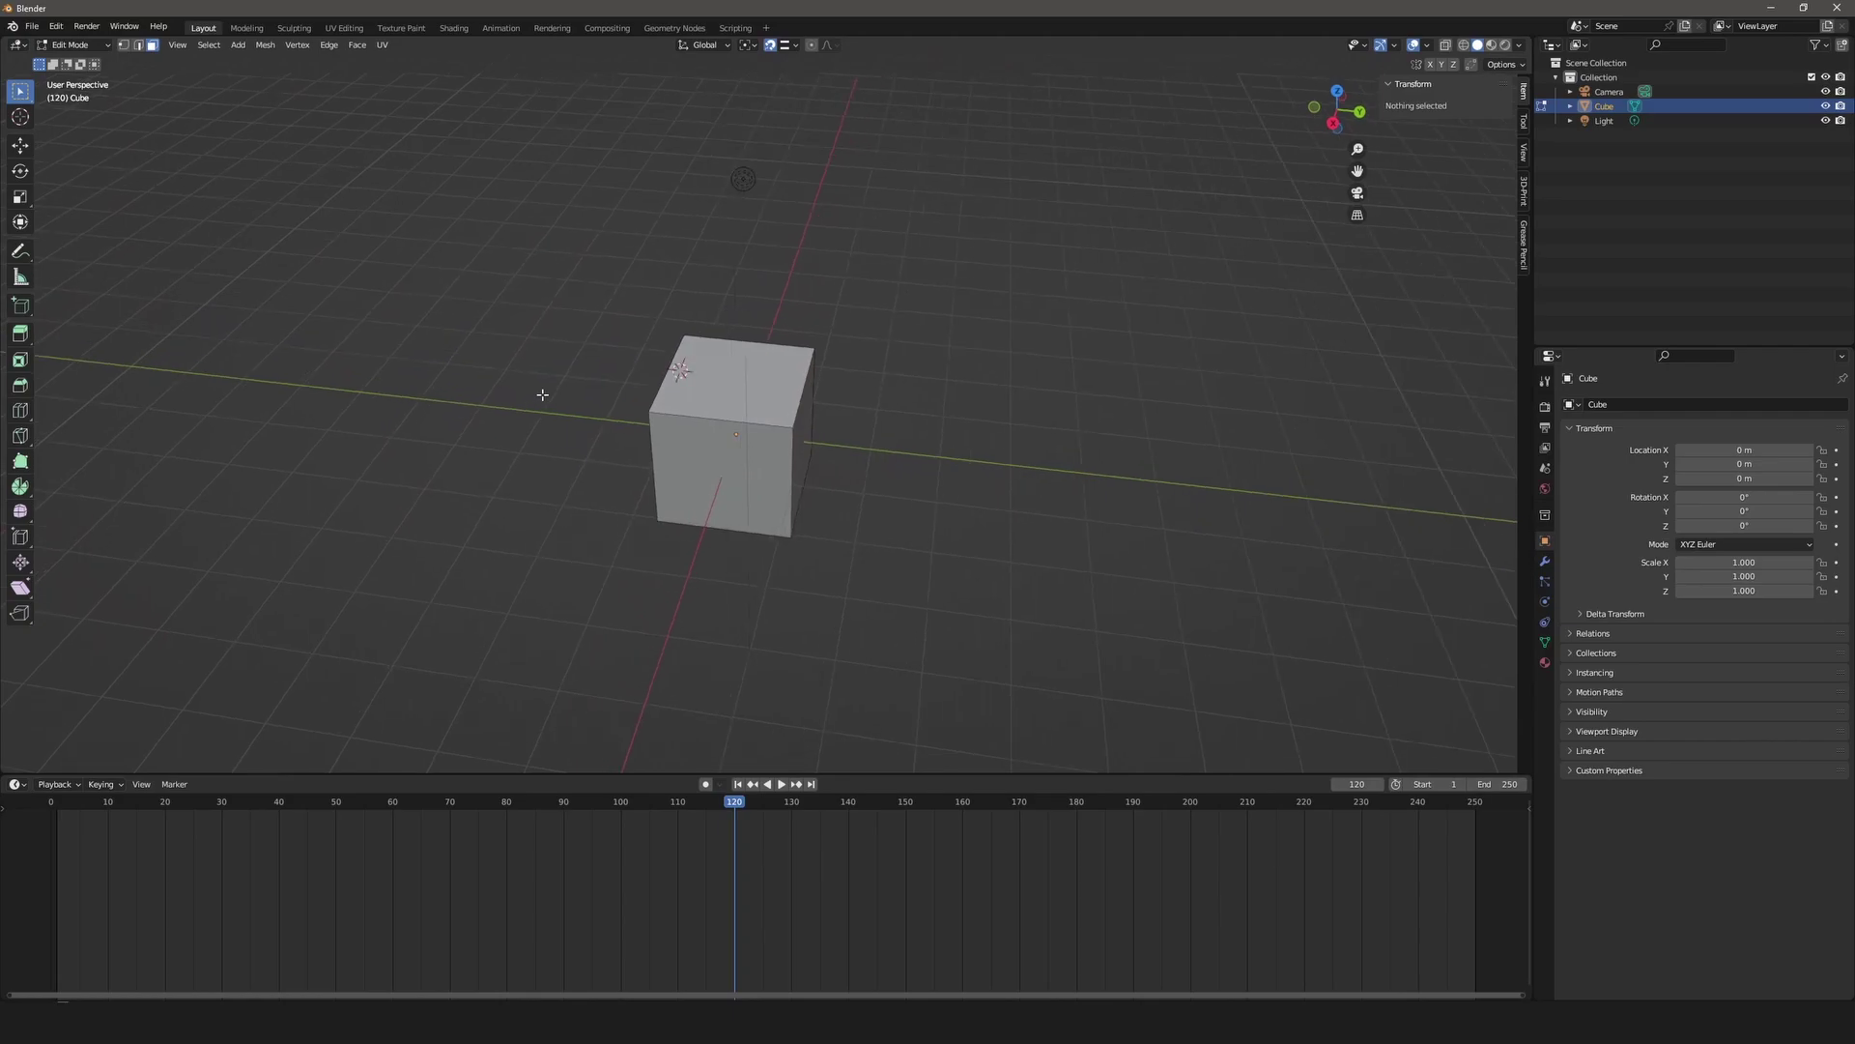
{"action": "left_click", "coordinate": [805, 428]}
{"action": "middle_click_drag", "start_coordinate": [808, 450], "coordinate": [950, 454], "text": "shift"}
{"action": "key", "text": "a"}
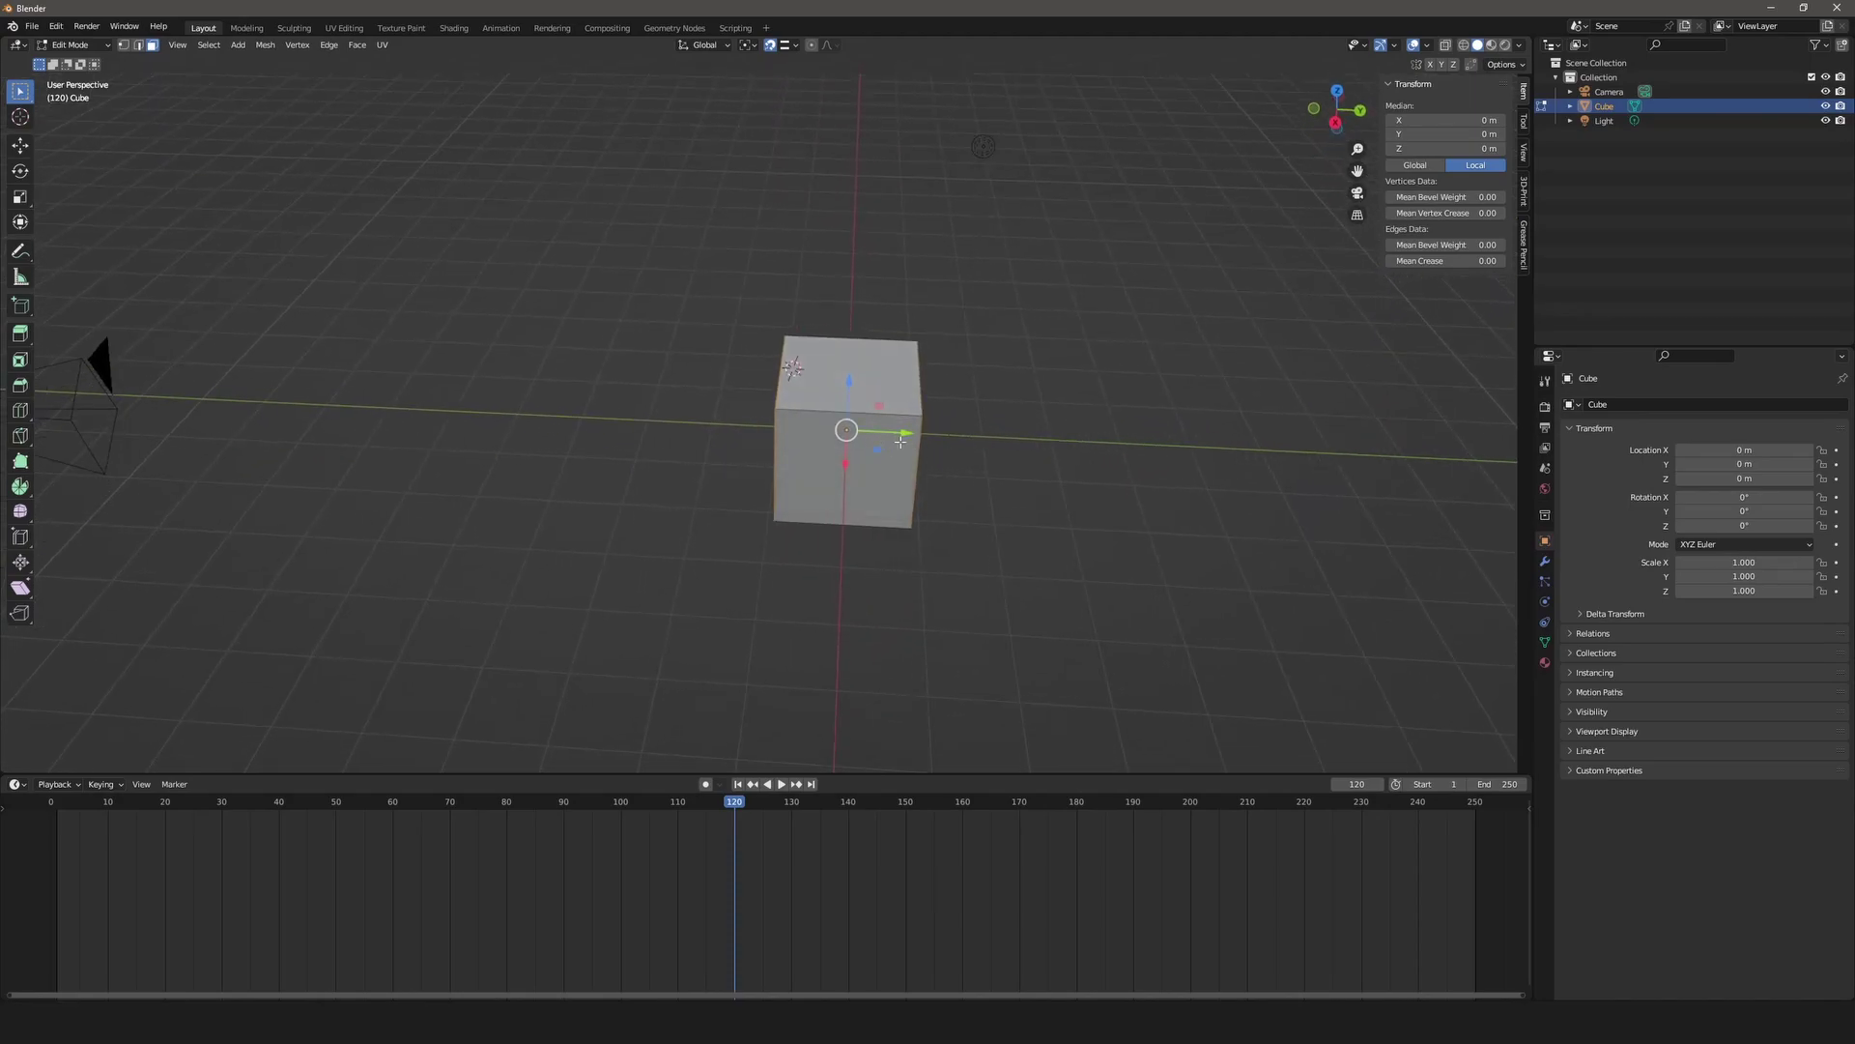
{"action": "key", "text": "alt+x"}
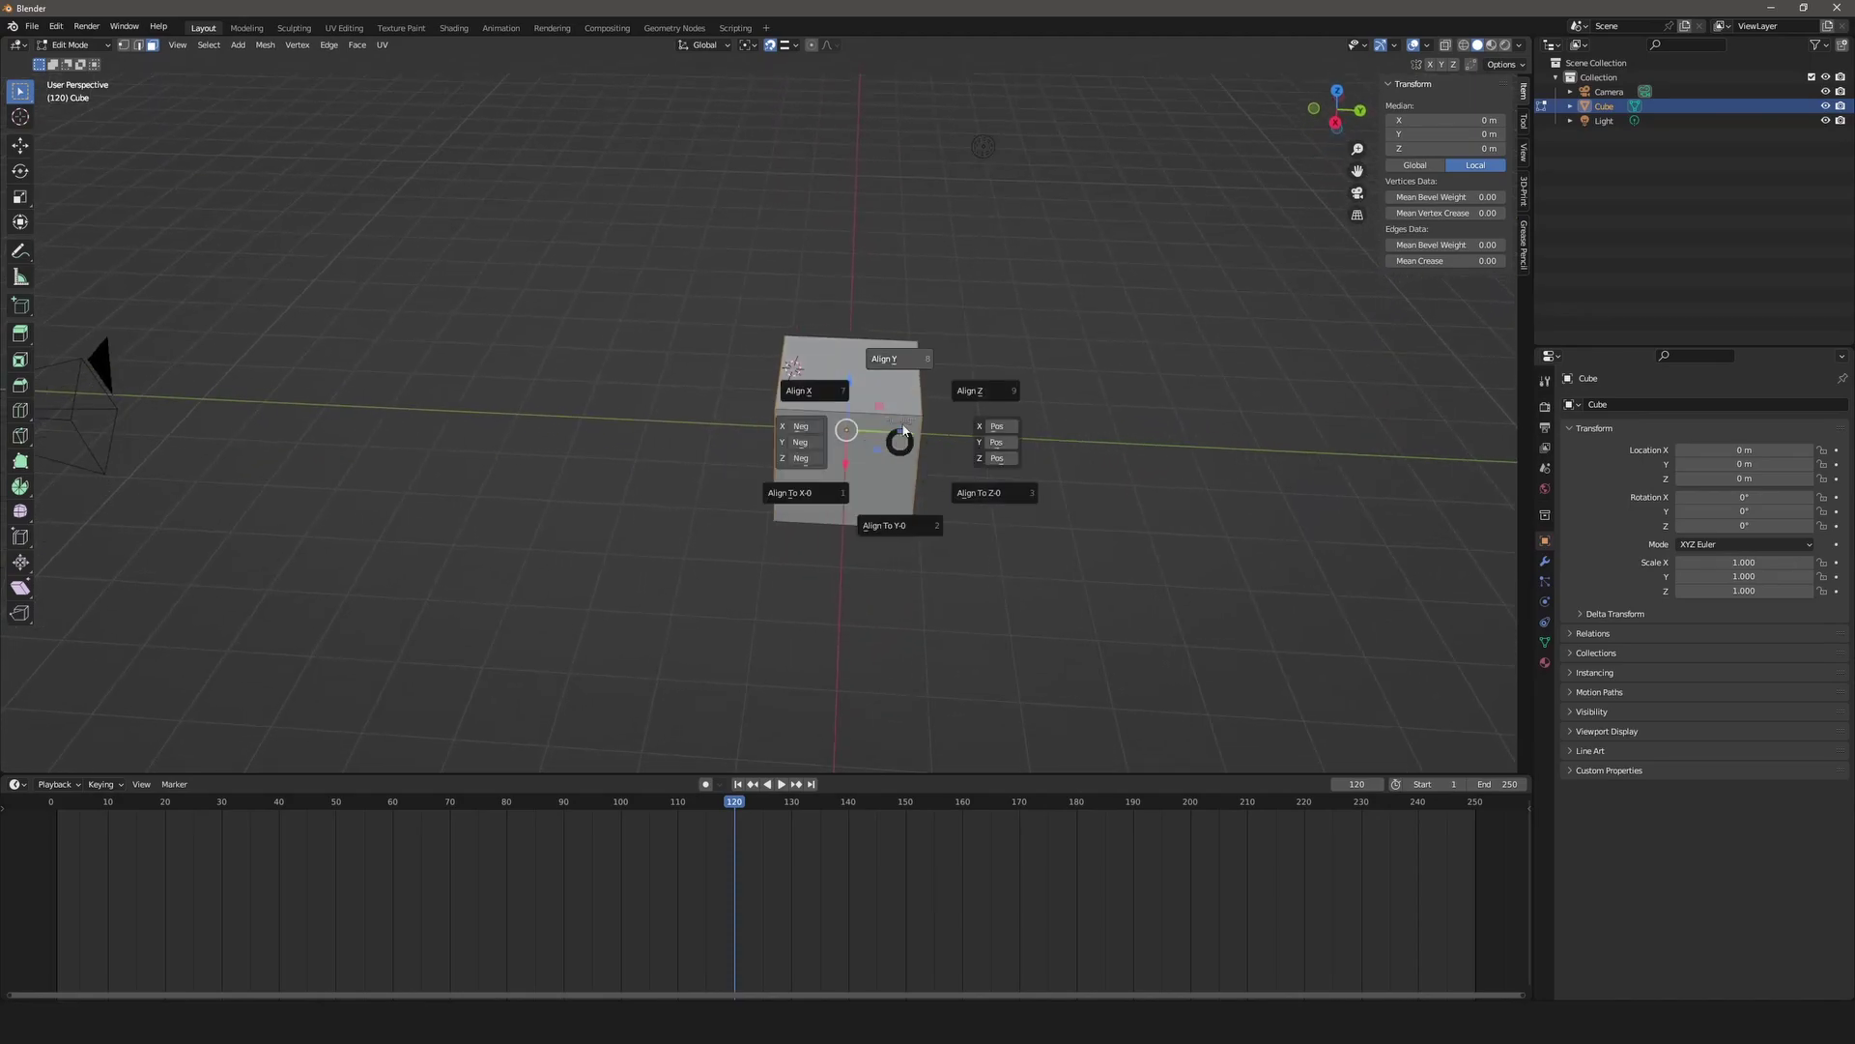
{"action": "left_click", "coordinate": [895, 366]}
{"action": "middle_click_drag", "start_coordinate": [912, 416], "coordinate": [946, 458]}
{"action": "scroll", "coordinate": [966, 442], "scroll_direction": "up", "scroll_amount": 5}
{"action": "scroll", "coordinate": [874, 464], "scroll_direction": "up", "scroll_amount": 4}
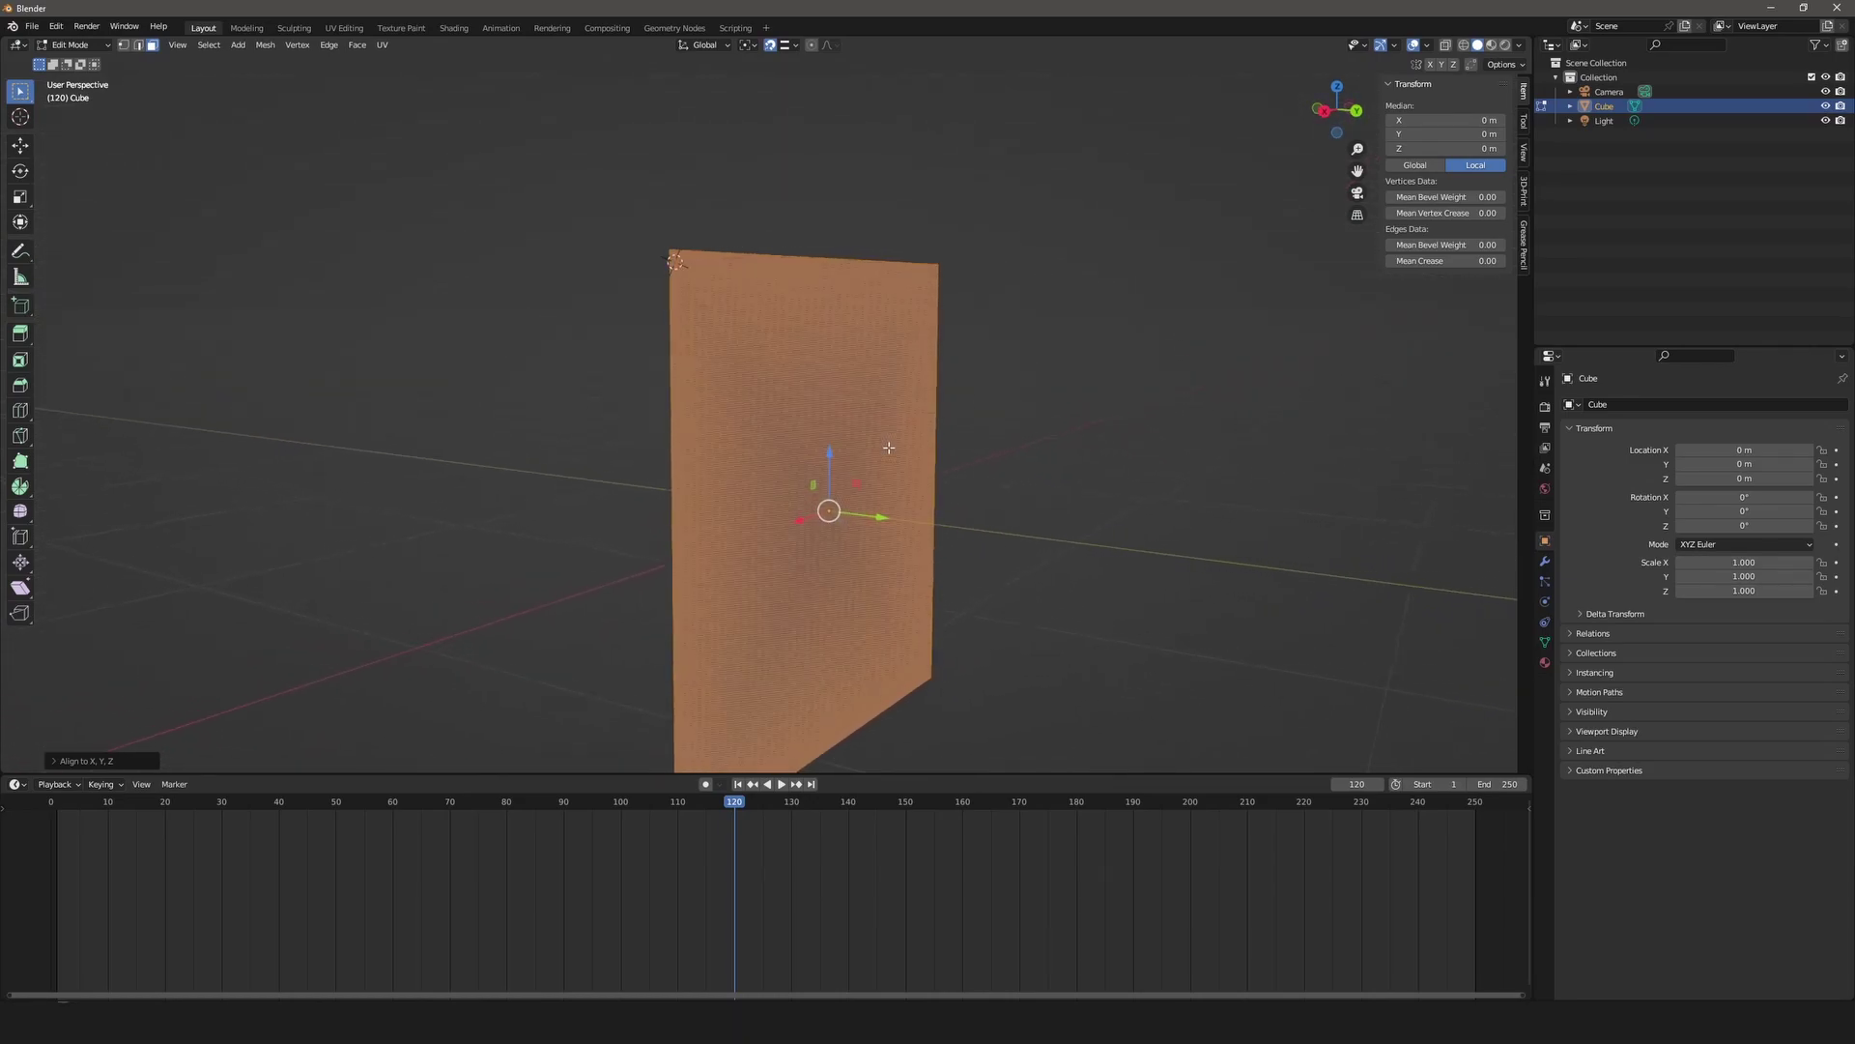
{"action": "middle_click_drag", "start_coordinate": [889, 442], "coordinate": [927, 527]}
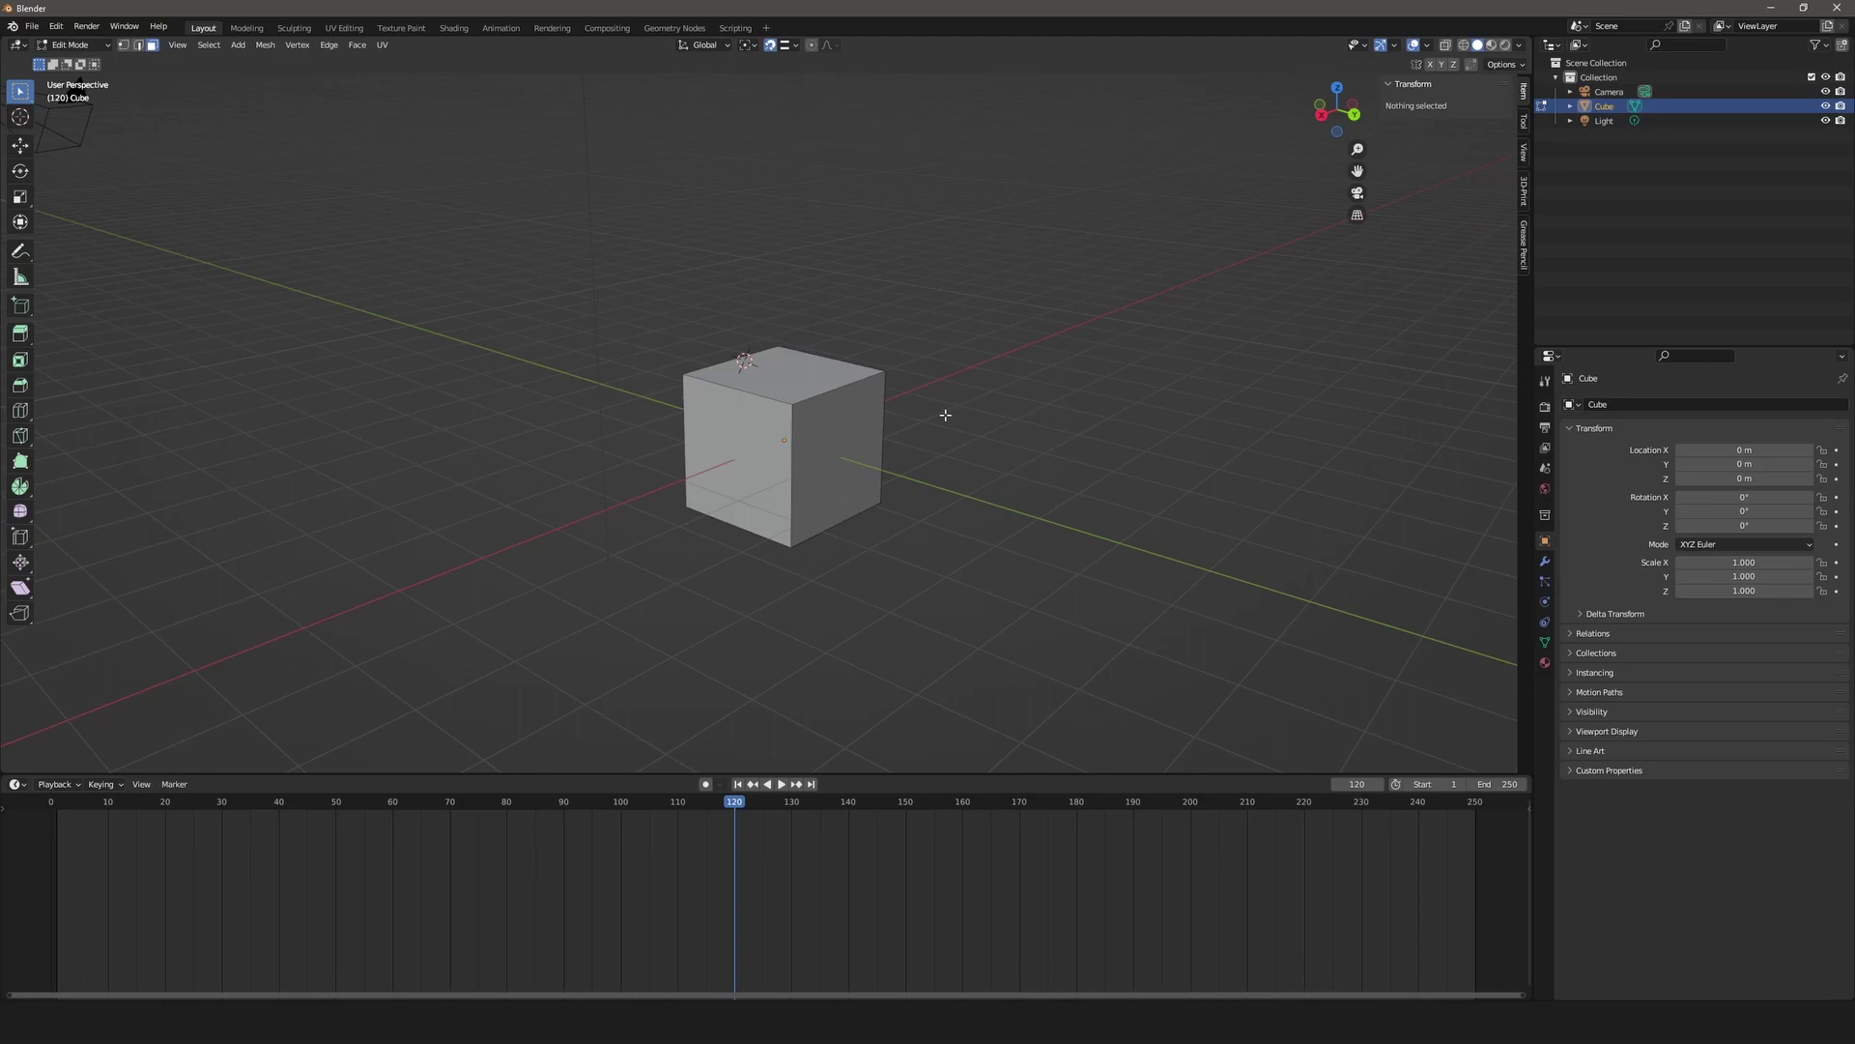
Select the cube's top corner vertex at X, Y and Z 1 m, run Merge by Distance on it, and delete the vertex.
{"action": "middle_click_drag", "start_coordinate": [945, 415], "coordinate": [983, 488], "text": "shift"}
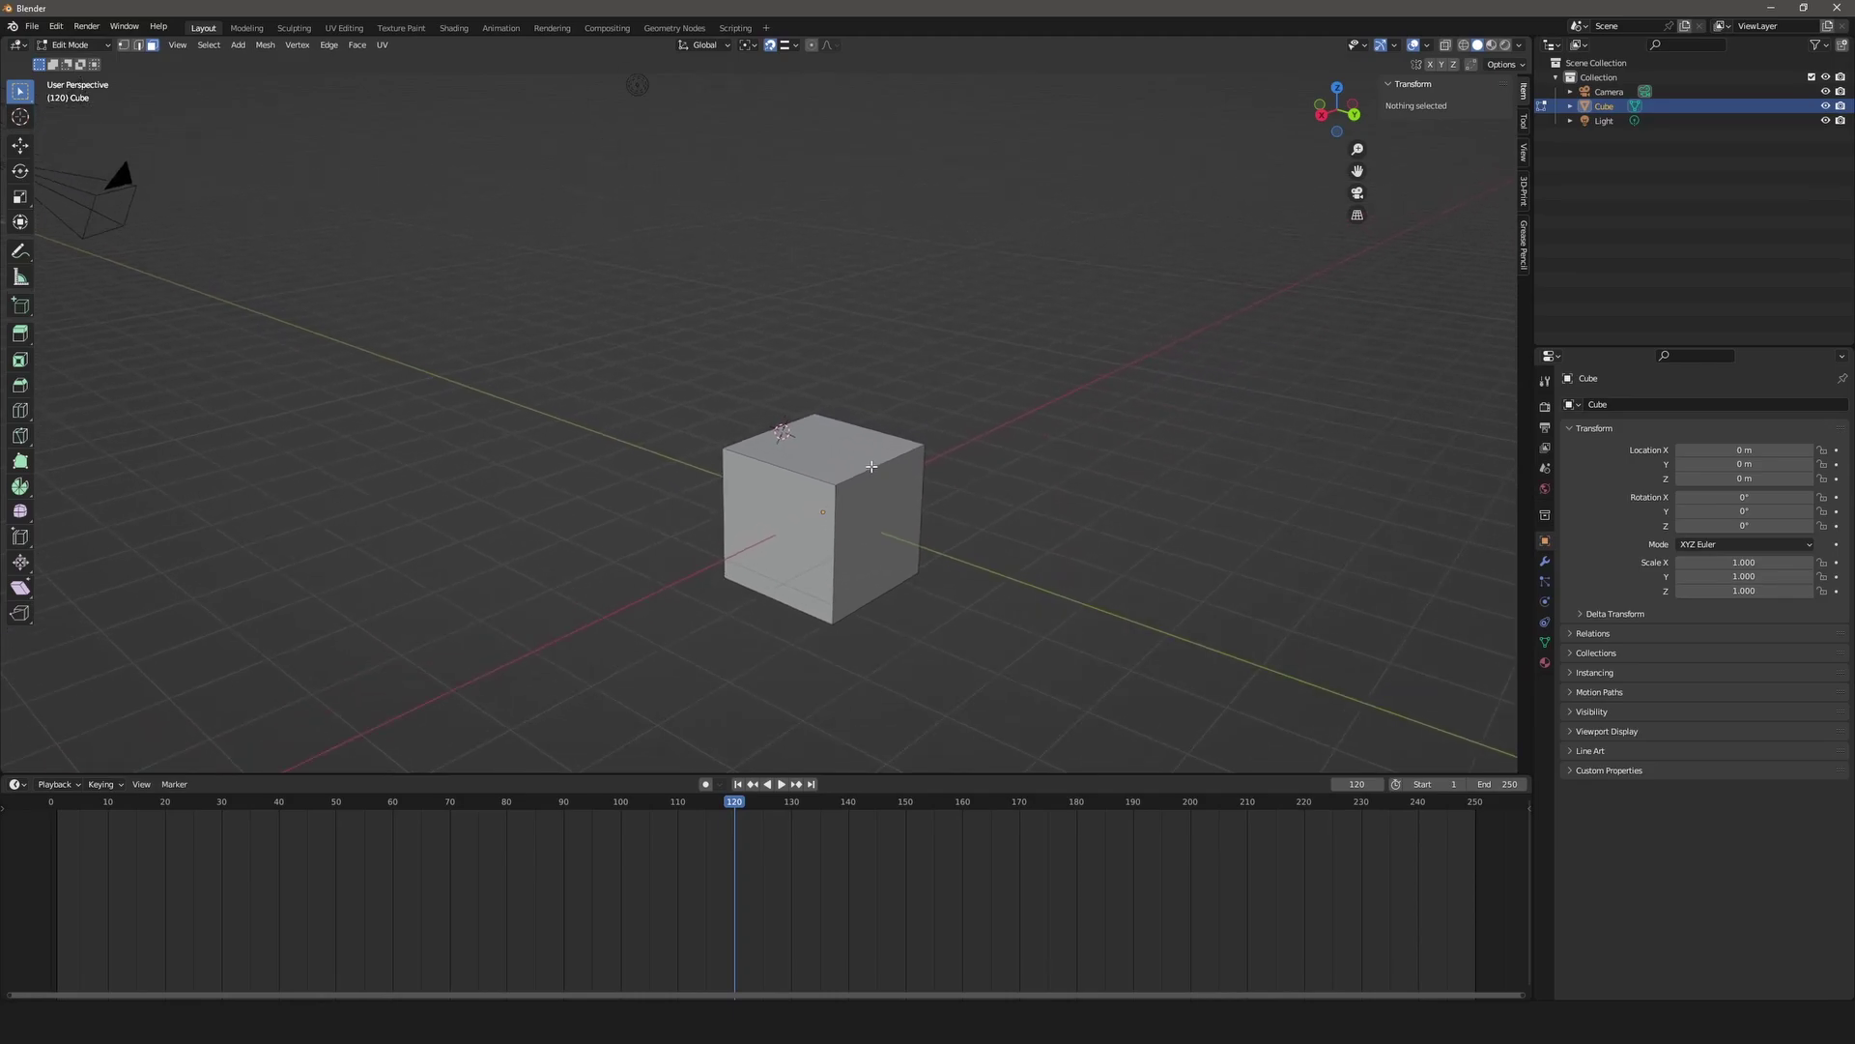
{"action": "left_click", "coordinate": [126, 46]}
{"action": "left_click_drag", "start_coordinate": [804, 461], "coordinate": [866, 501]}
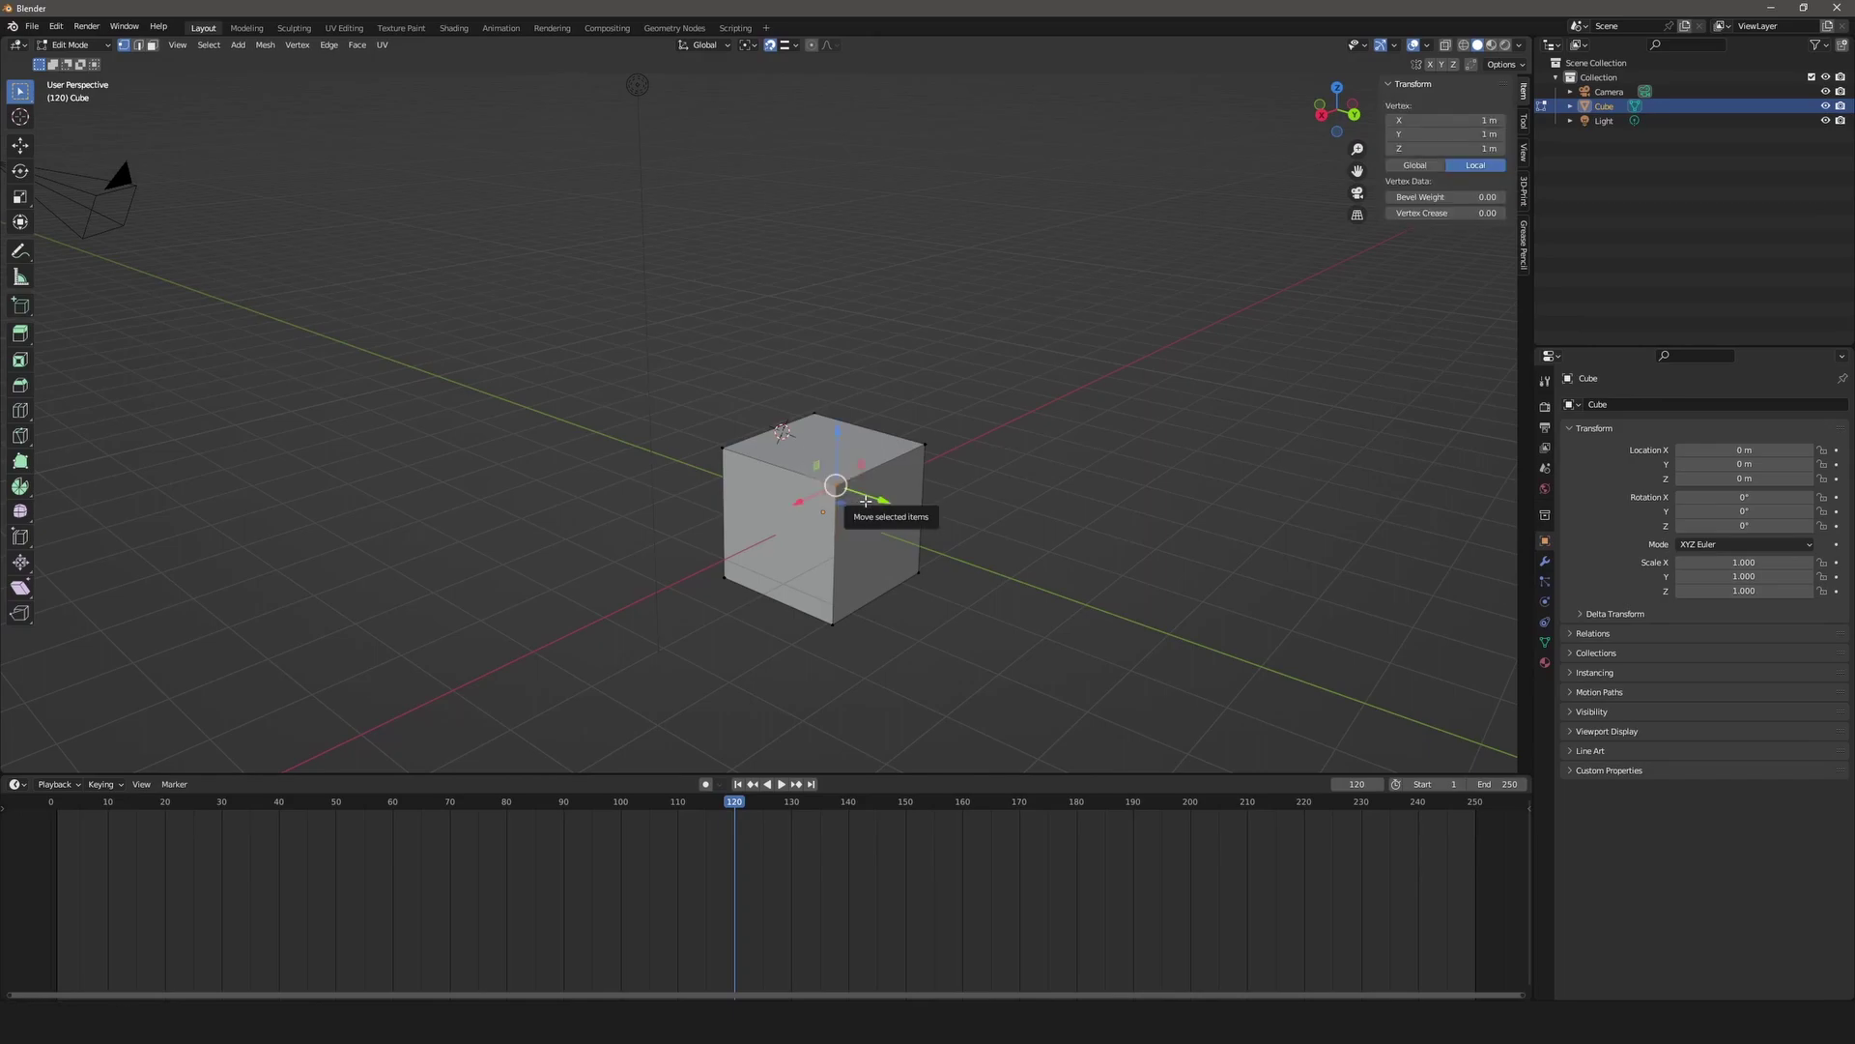
{"action": "key", "text": "x"}
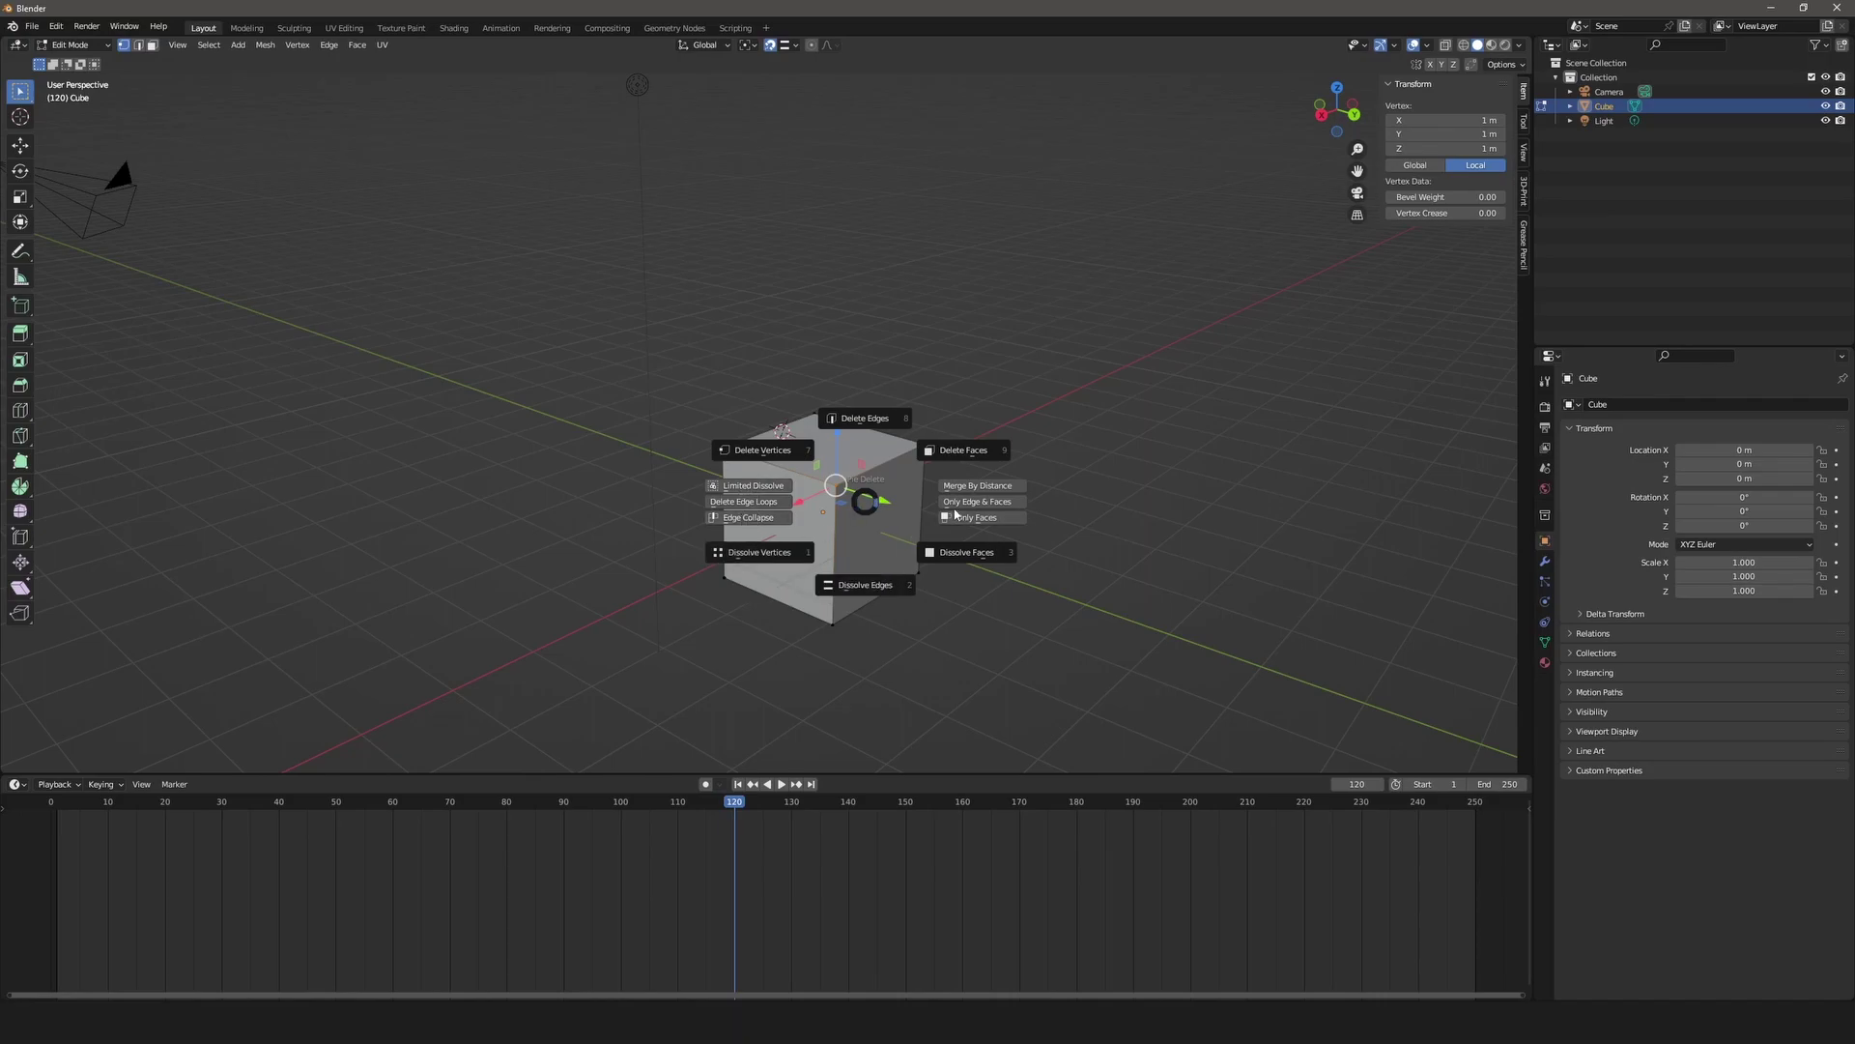
{"action": "left_click", "coordinate": [966, 486]}
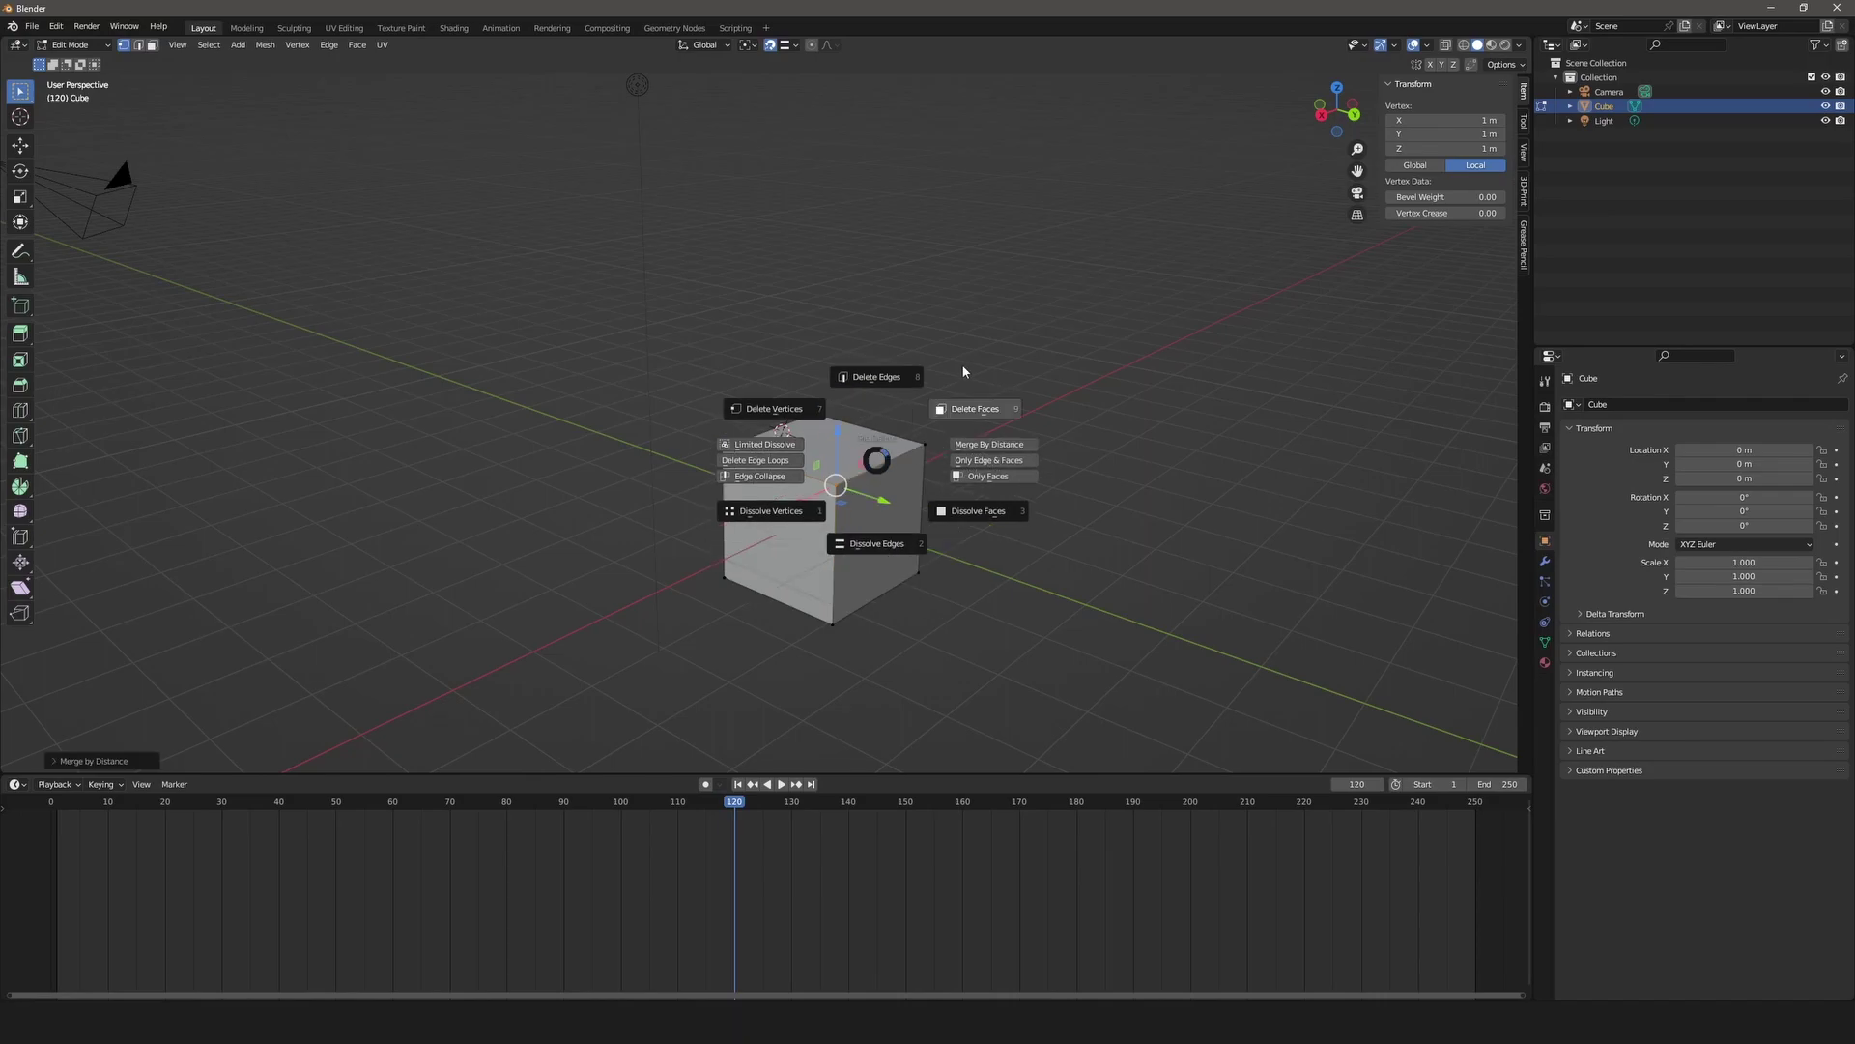
{"action": "left_click", "coordinate": [773, 409]}
{"action": "middle_click_drag", "start_coordinate": [773, 409], "coordinate": [826, 425]}
{"action": "middle_click_drag", "start_coordinate": [1002, 468], "coordinate": [1016, 526]}
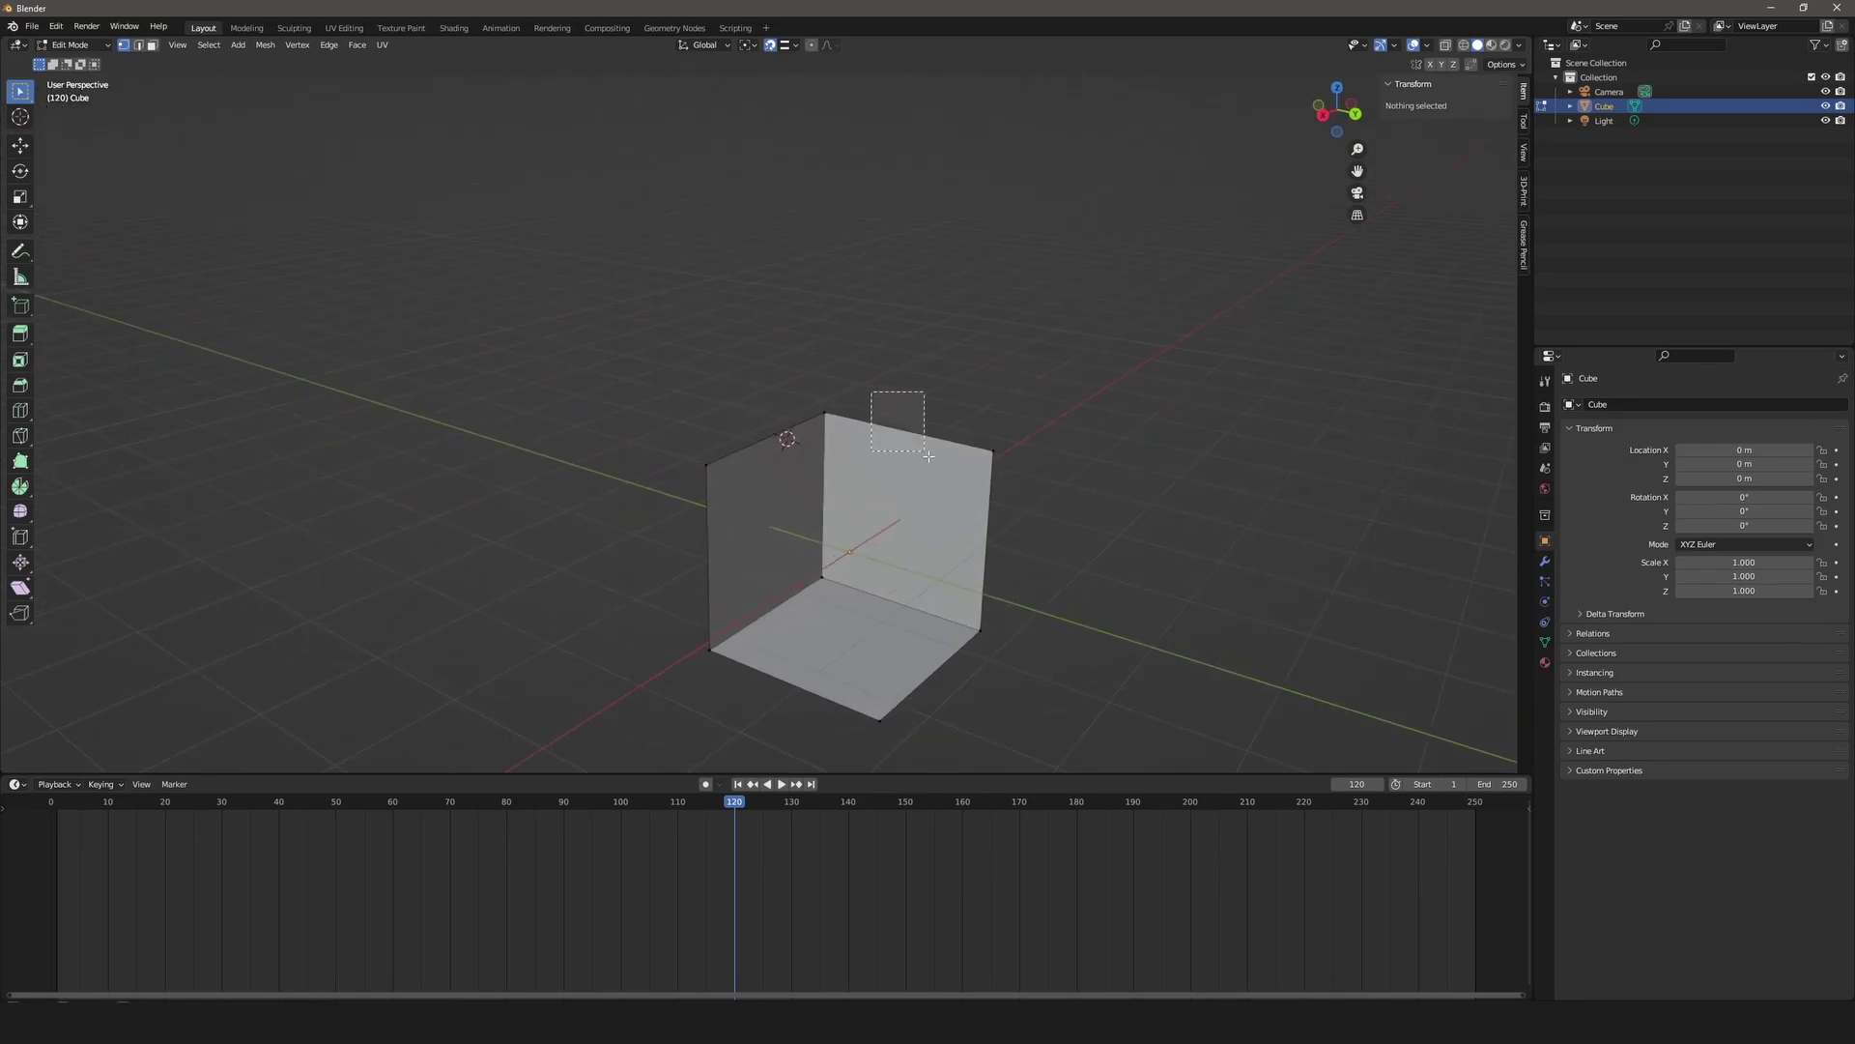
Delete the top edge on the negative X side of the remaining open cube.
{"action": "left_click", "coordinate": [137, 45]}
{"action": "left_click", "coordinate": [913, 433]}
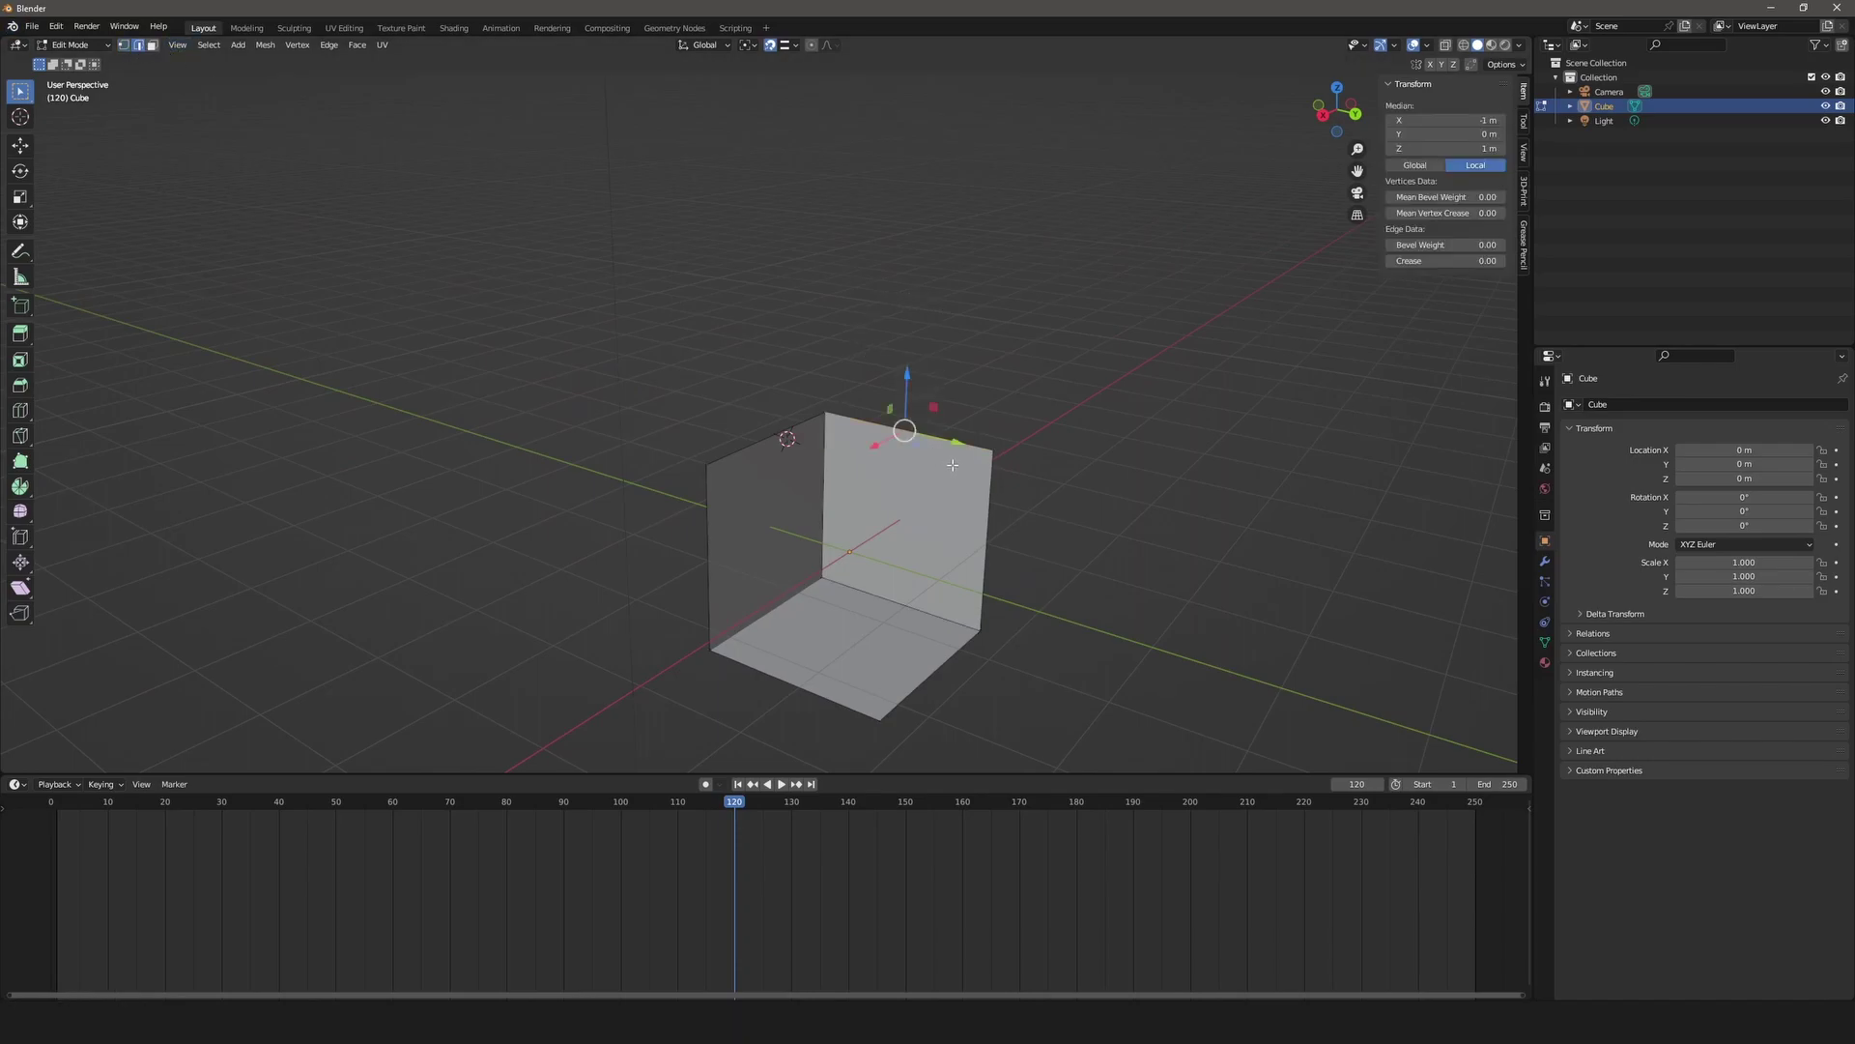
{"action": "key", "text": "x"}
{"action": "left_click", "coordinate": [963, 387]}
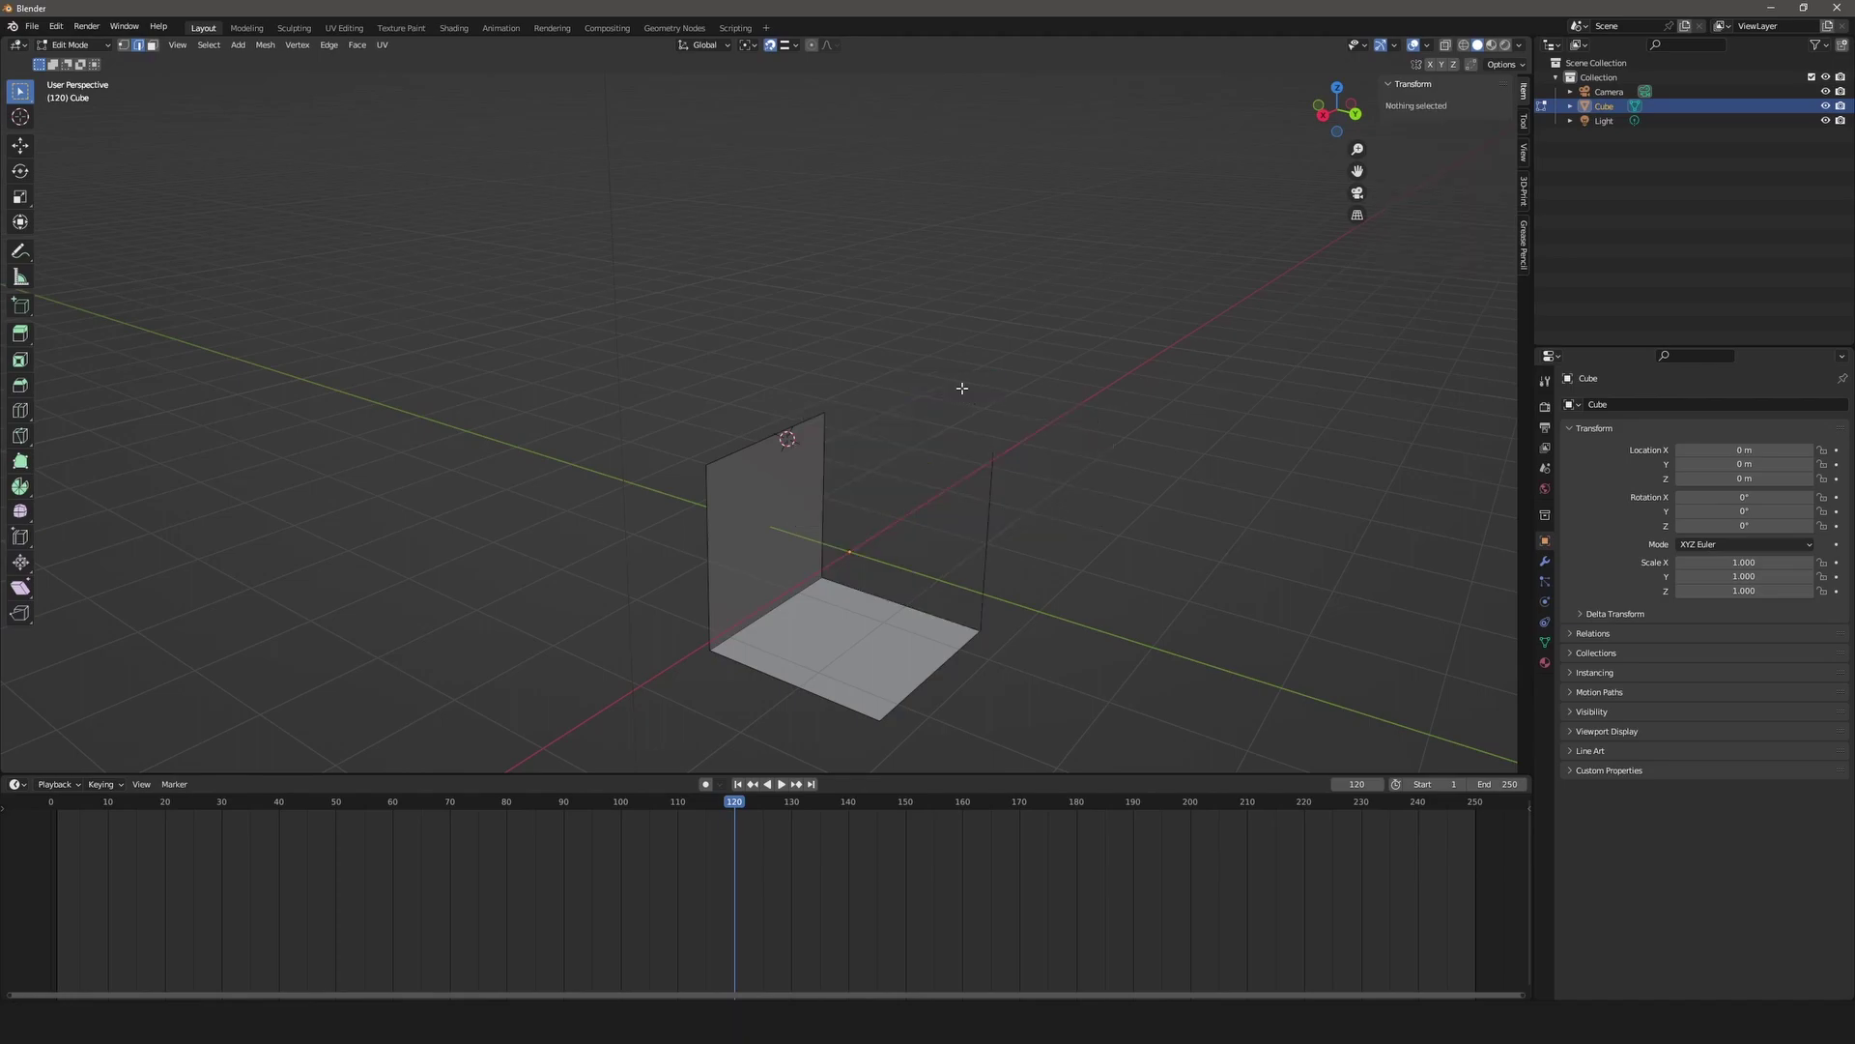
{"action": "middle_click_drag", "start_coordinate": [1063, 435], "coordinate": [1055, 394]}
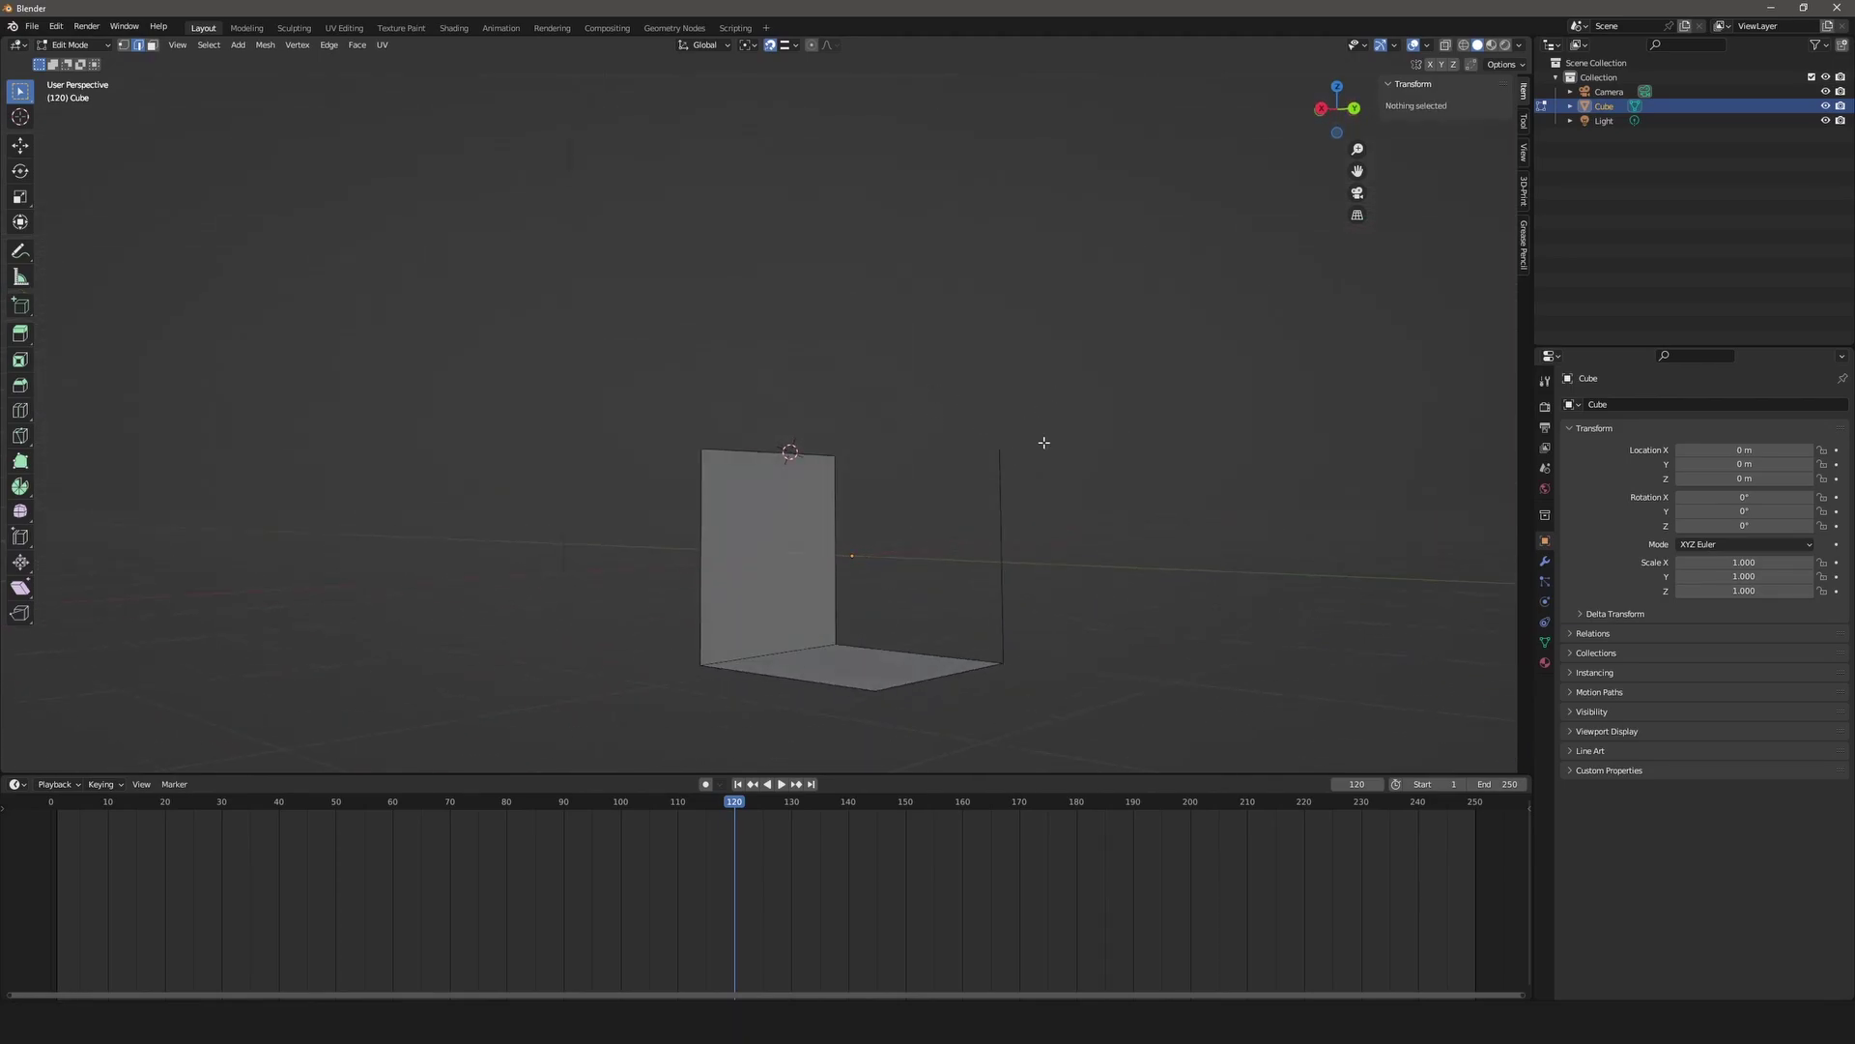
Delete the free top vertex of the remaining loose vertical edge at X -1 m, Y 1 m.
{"action": "left_click", "coordinate": [1001, 464]}
{"action": "left_click", "coordinate": [123, 45]}
{"action": "left_click", "coordinate": [1000, 449]}
{"action": "right_click", "coordinate": [995, 454]}
{"action": "left_click_drag", "start_coordinate": [1093, 365], "coordinate": [995, 454]}
{"action": "key", "text": "x"}
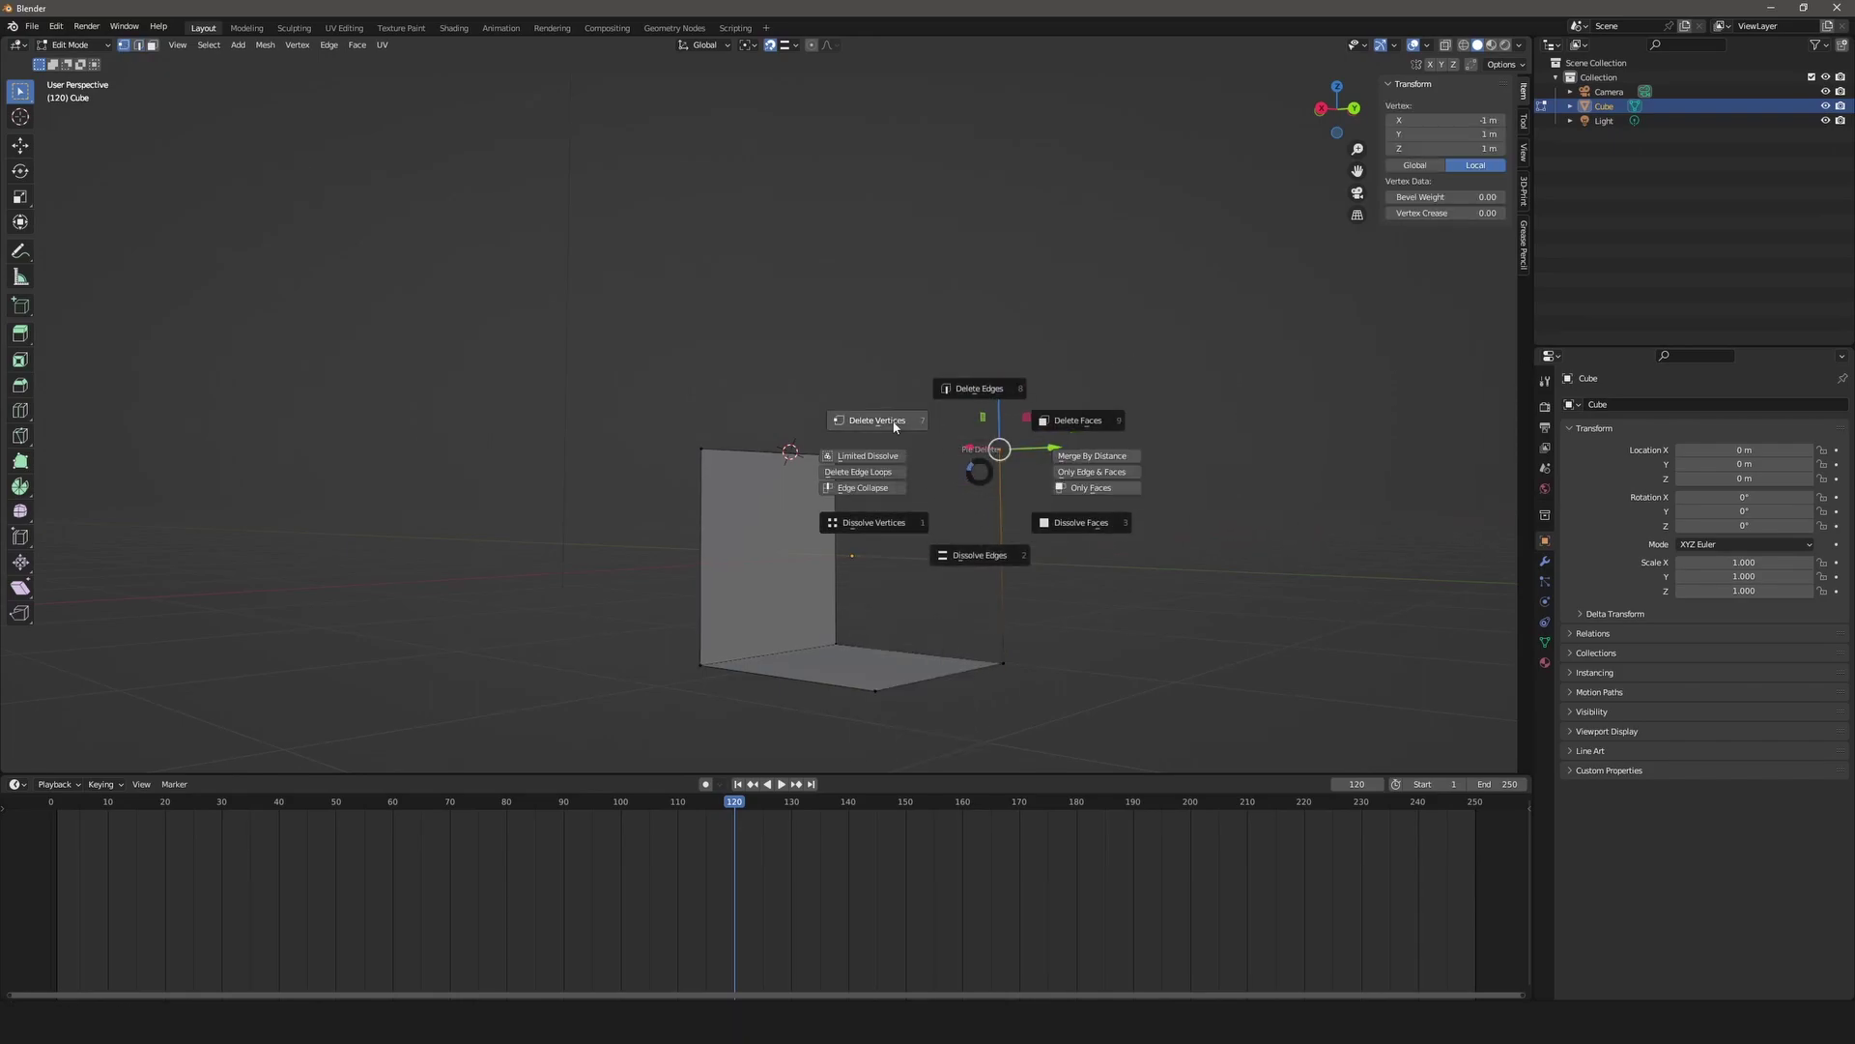
{"action": "key", "text": "2"}
{"action": "middle_click_drag", "start_coordinate": [890, 413], "coordinate": [880, 492]}
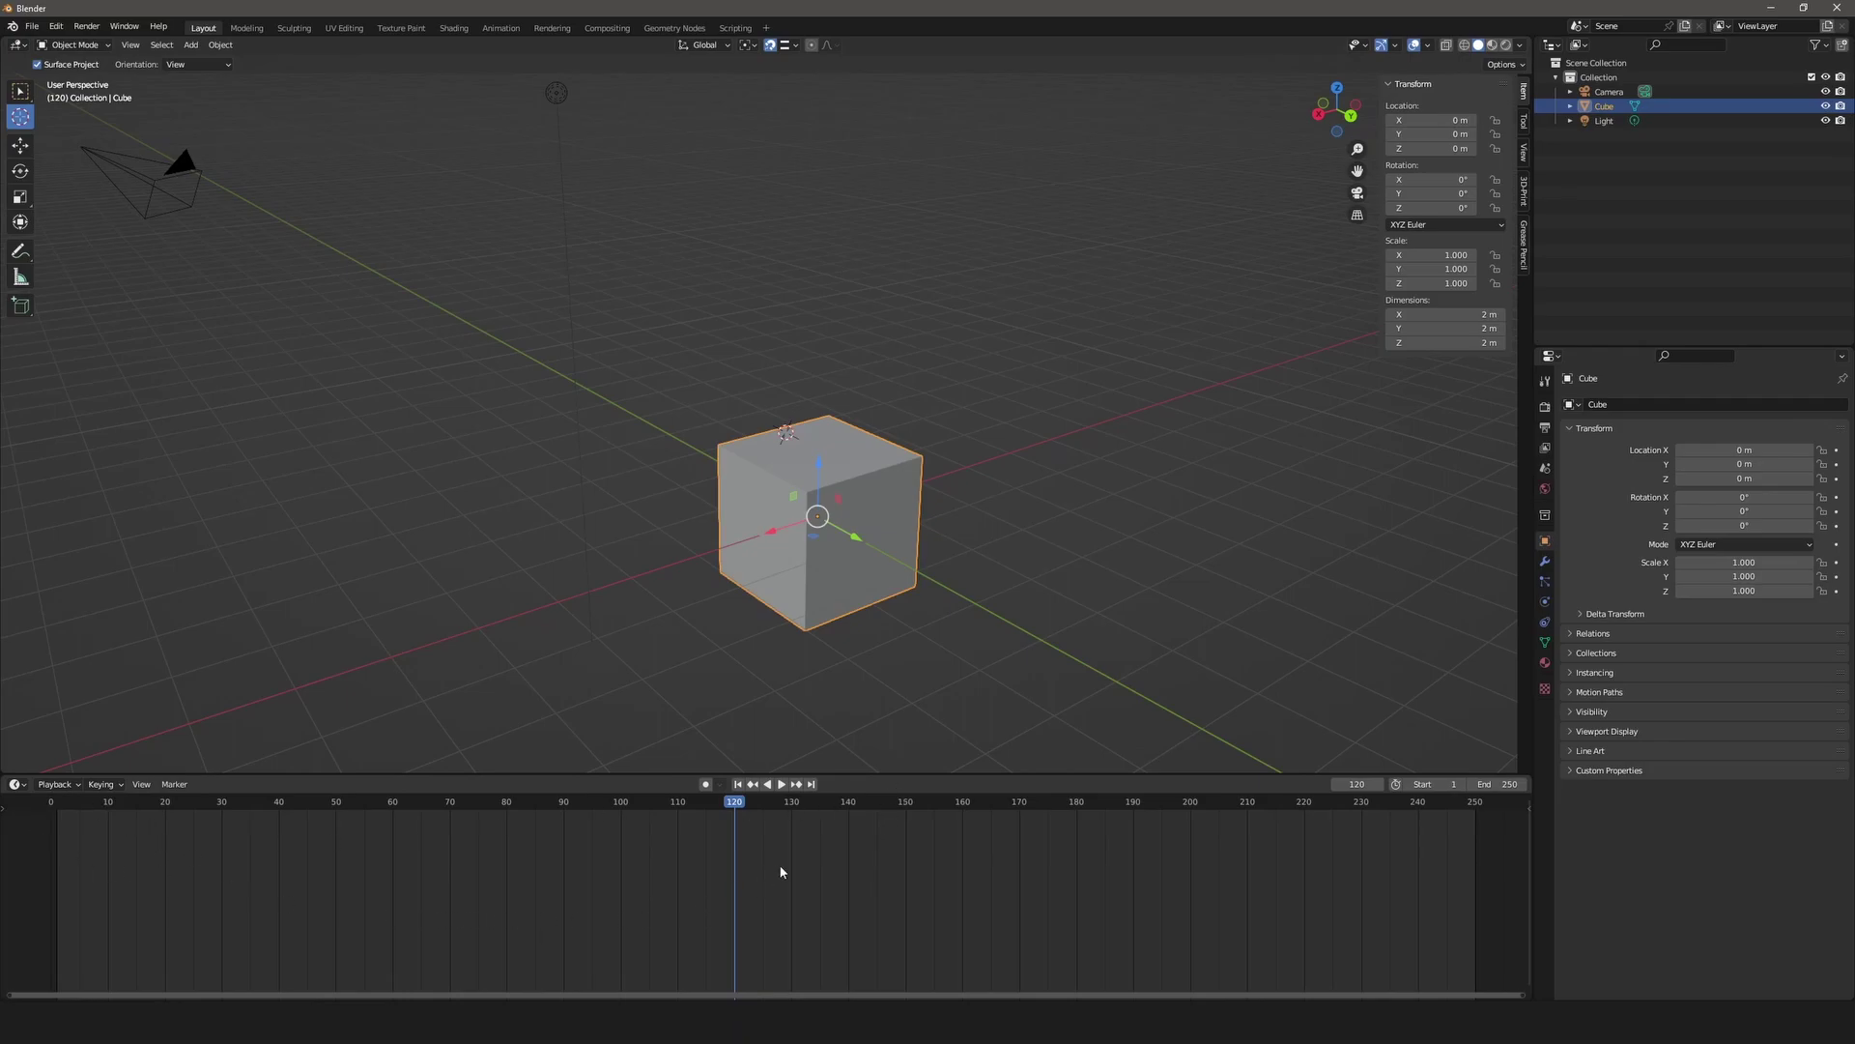
Switch the Timeline area to the Shader node editor and from there to the Video Sequence Editor.
{"action": "key", "text": "ctrl+alt+s"}
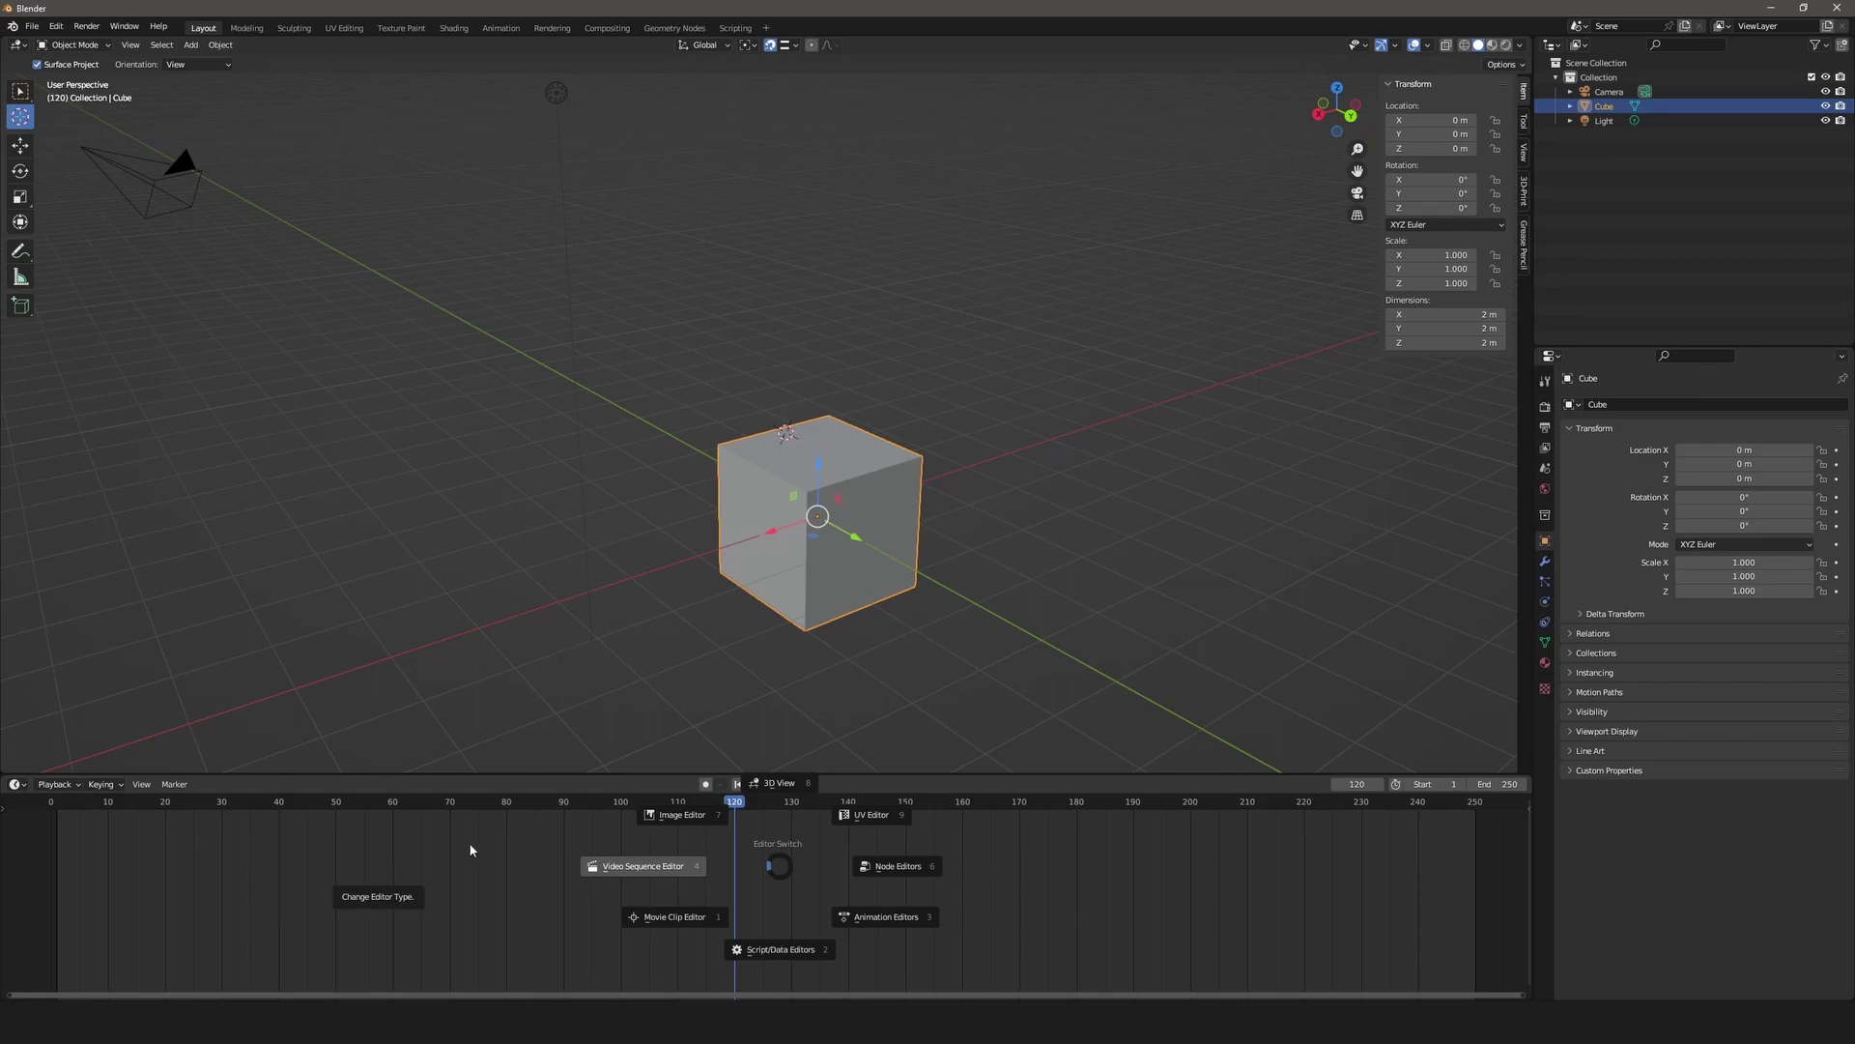
{"action": "mouse_move", "coordinate": [877, 873]}
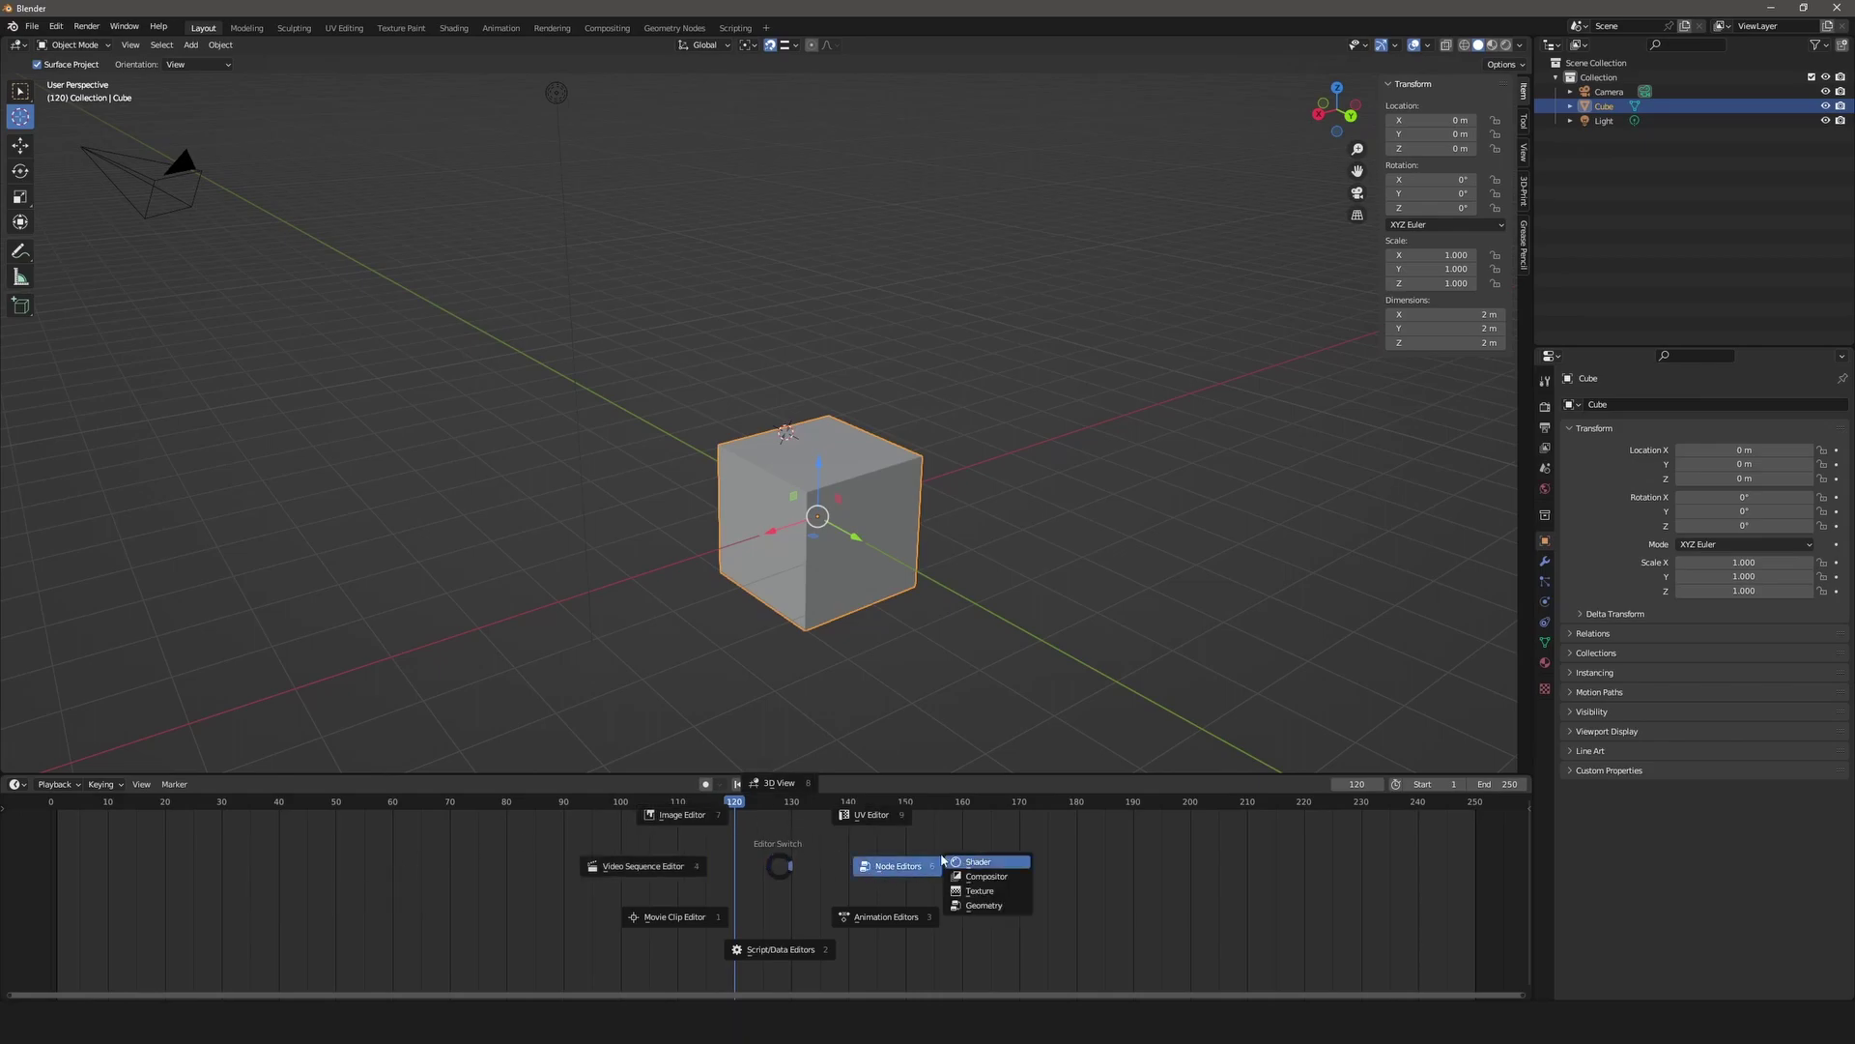
{"action": "left_click", "coordinate": [981, 863]}
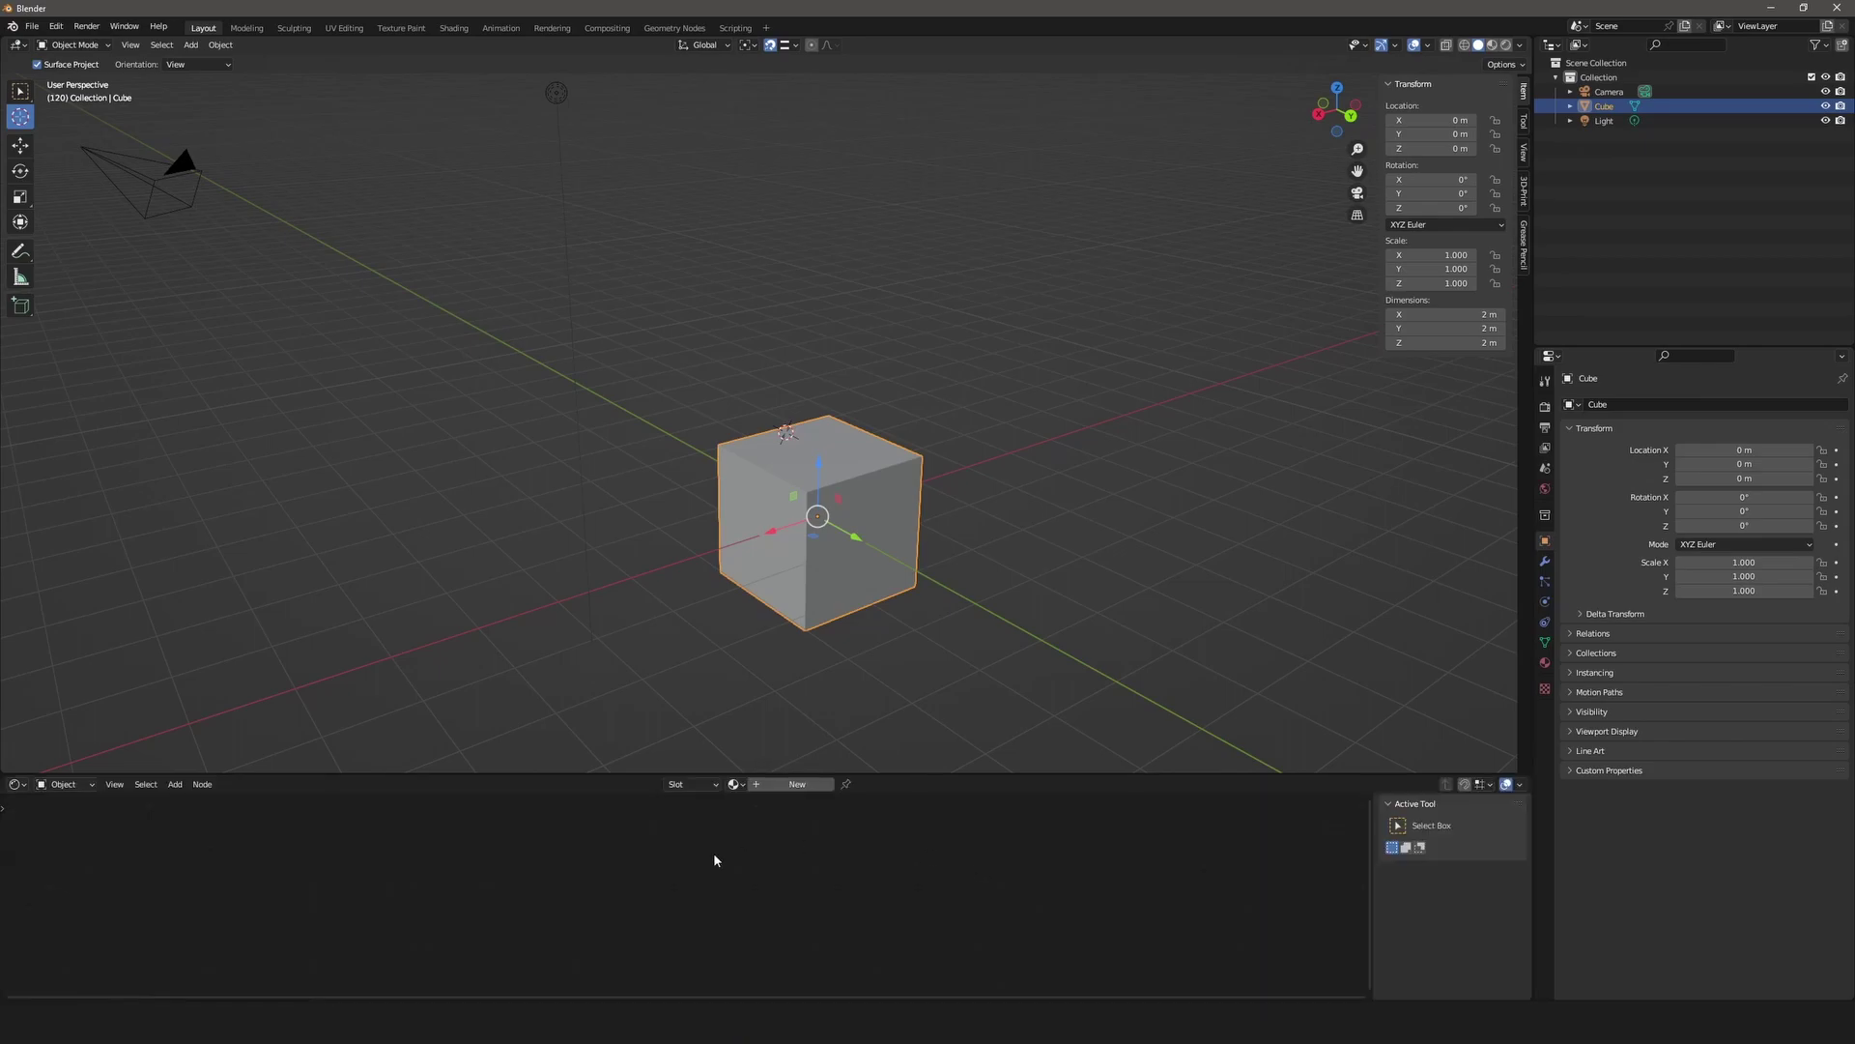
{"action": "key", "text": "ctrl+alt+s"}
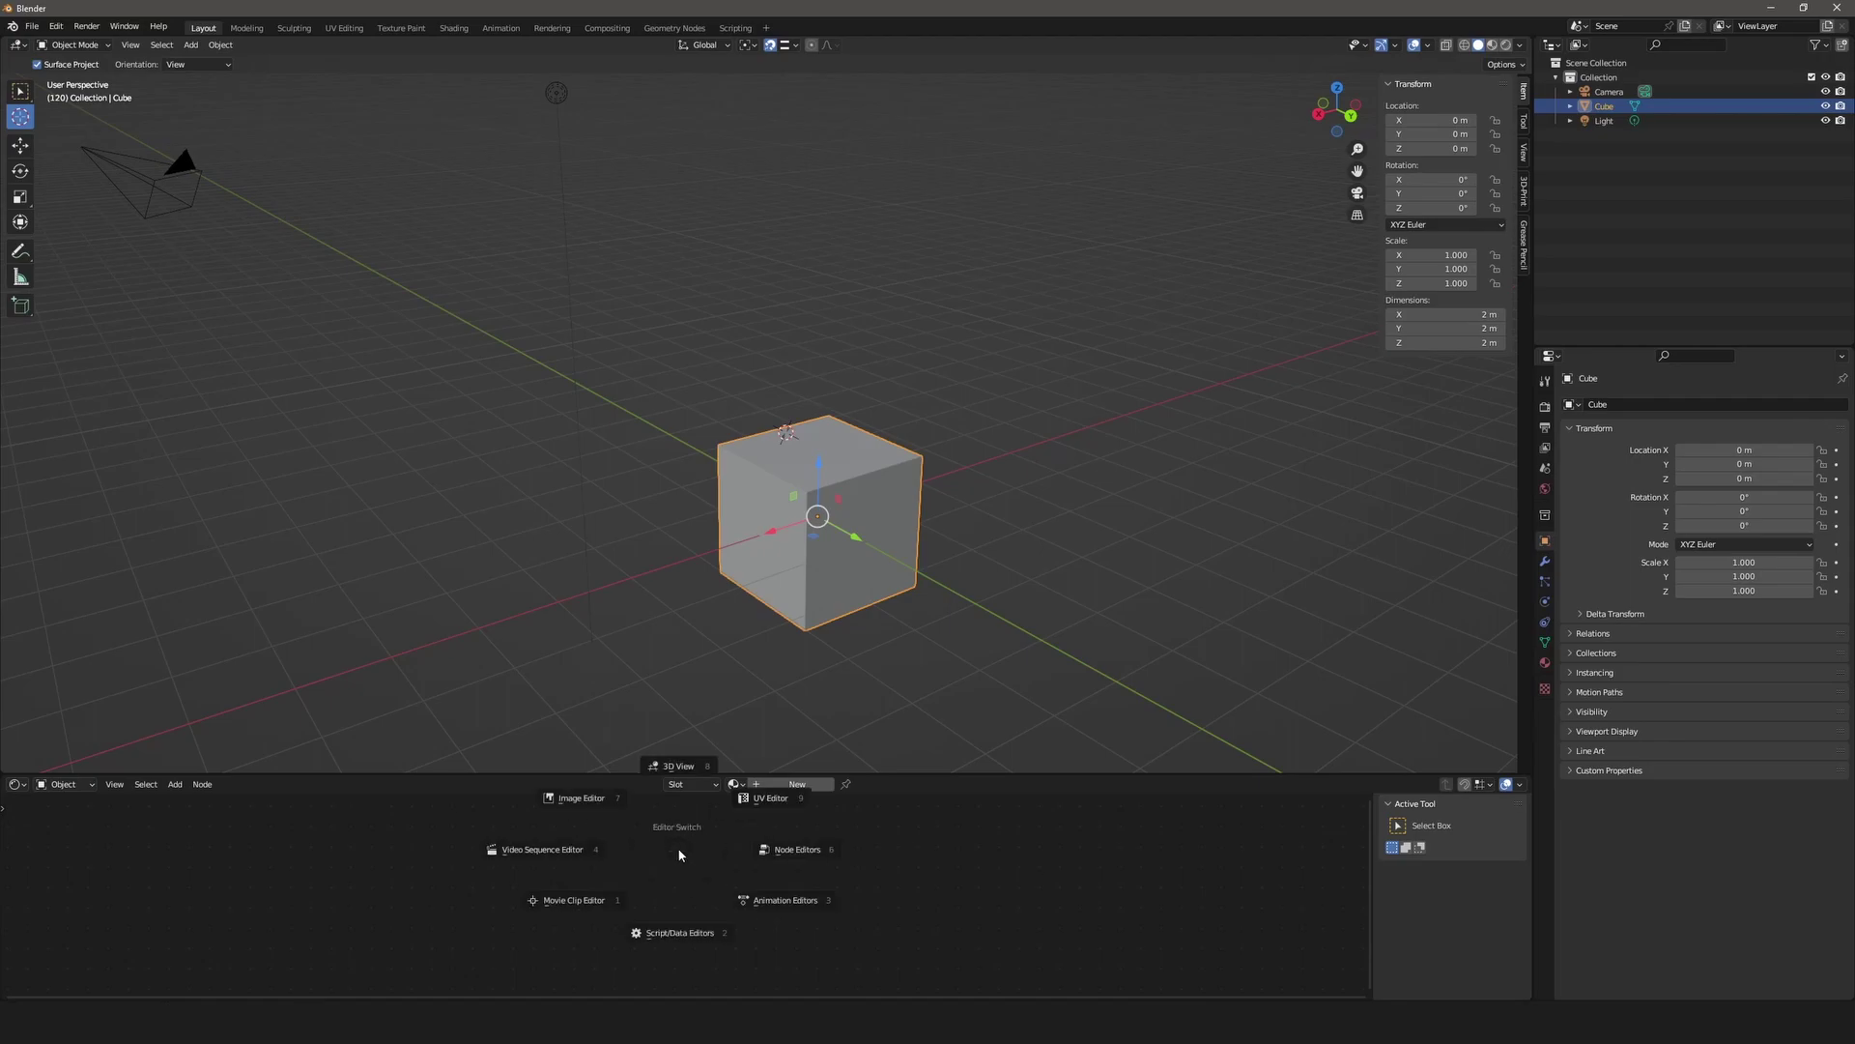
{"action": "left_click", "coordinate": [542, 849]}
{"action": "left_click", "coordinate": [16, 784]}
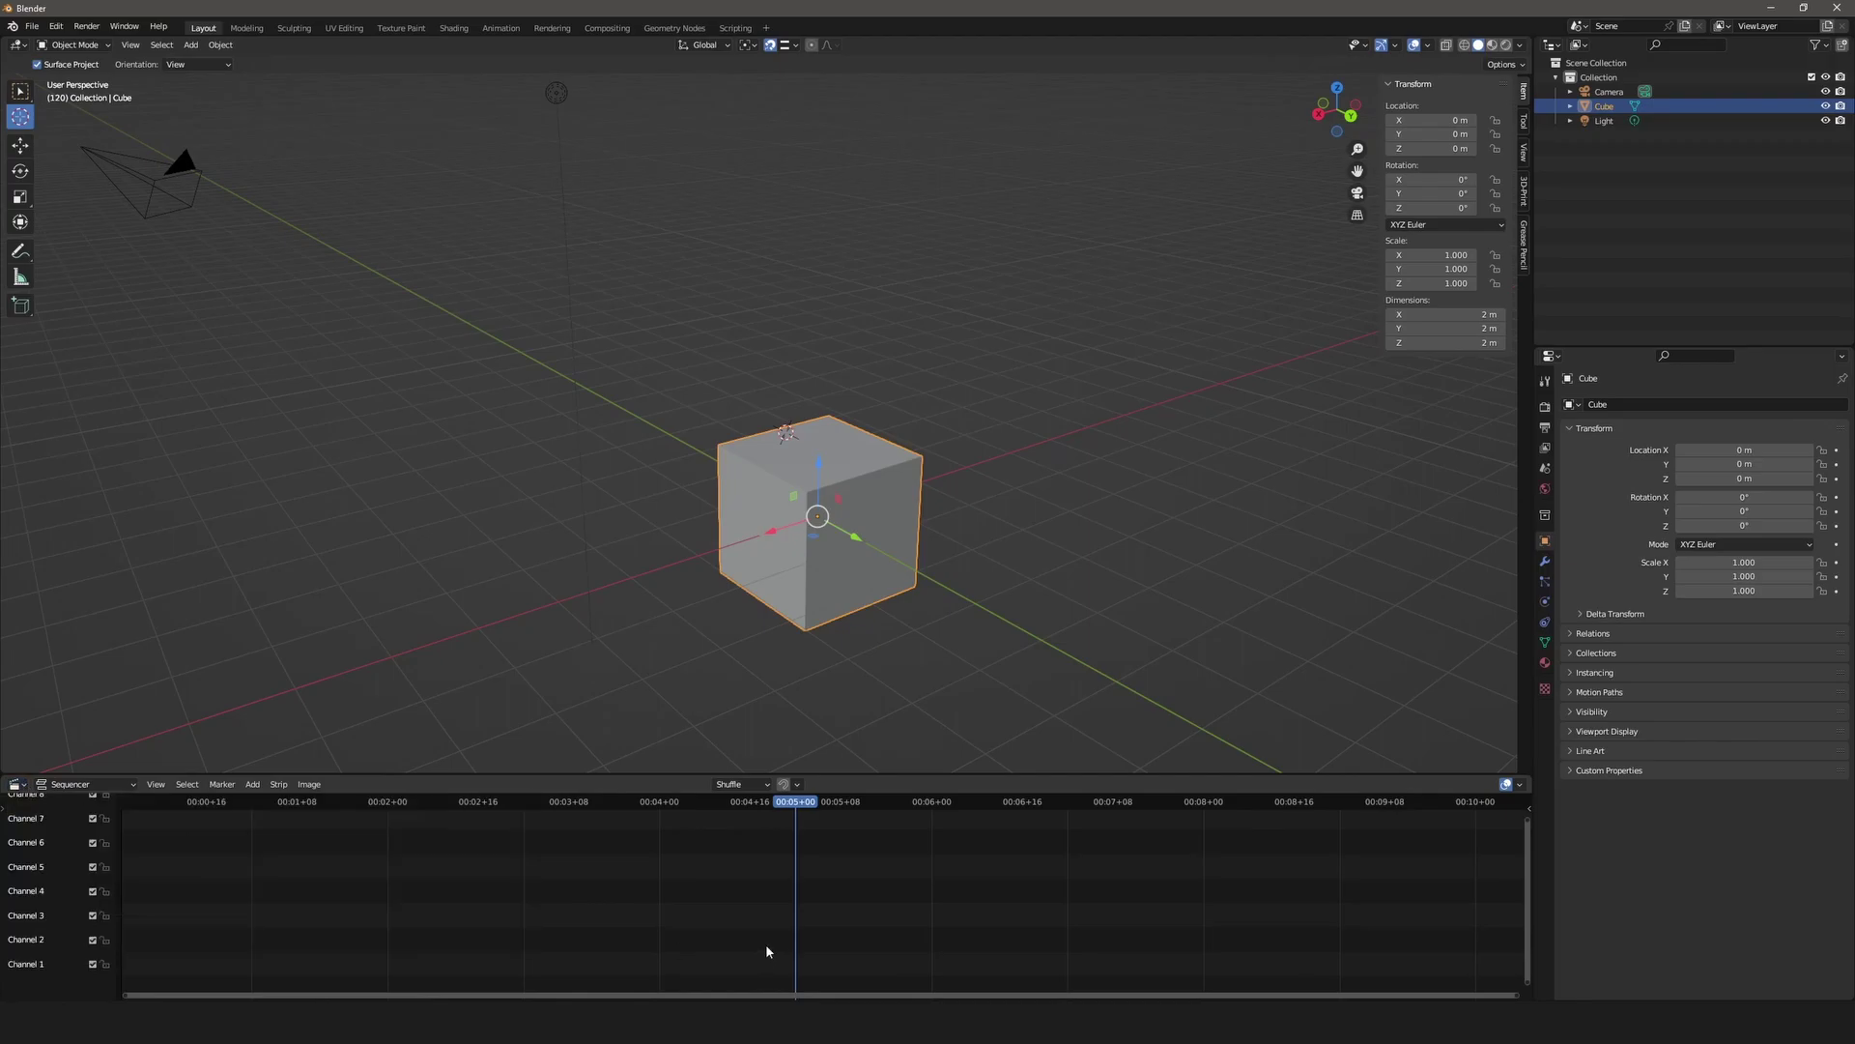
Change the Sequencer area back to the Timeline from the animation editors.
{"action": "key", "text": "ctrl+alt+s"}
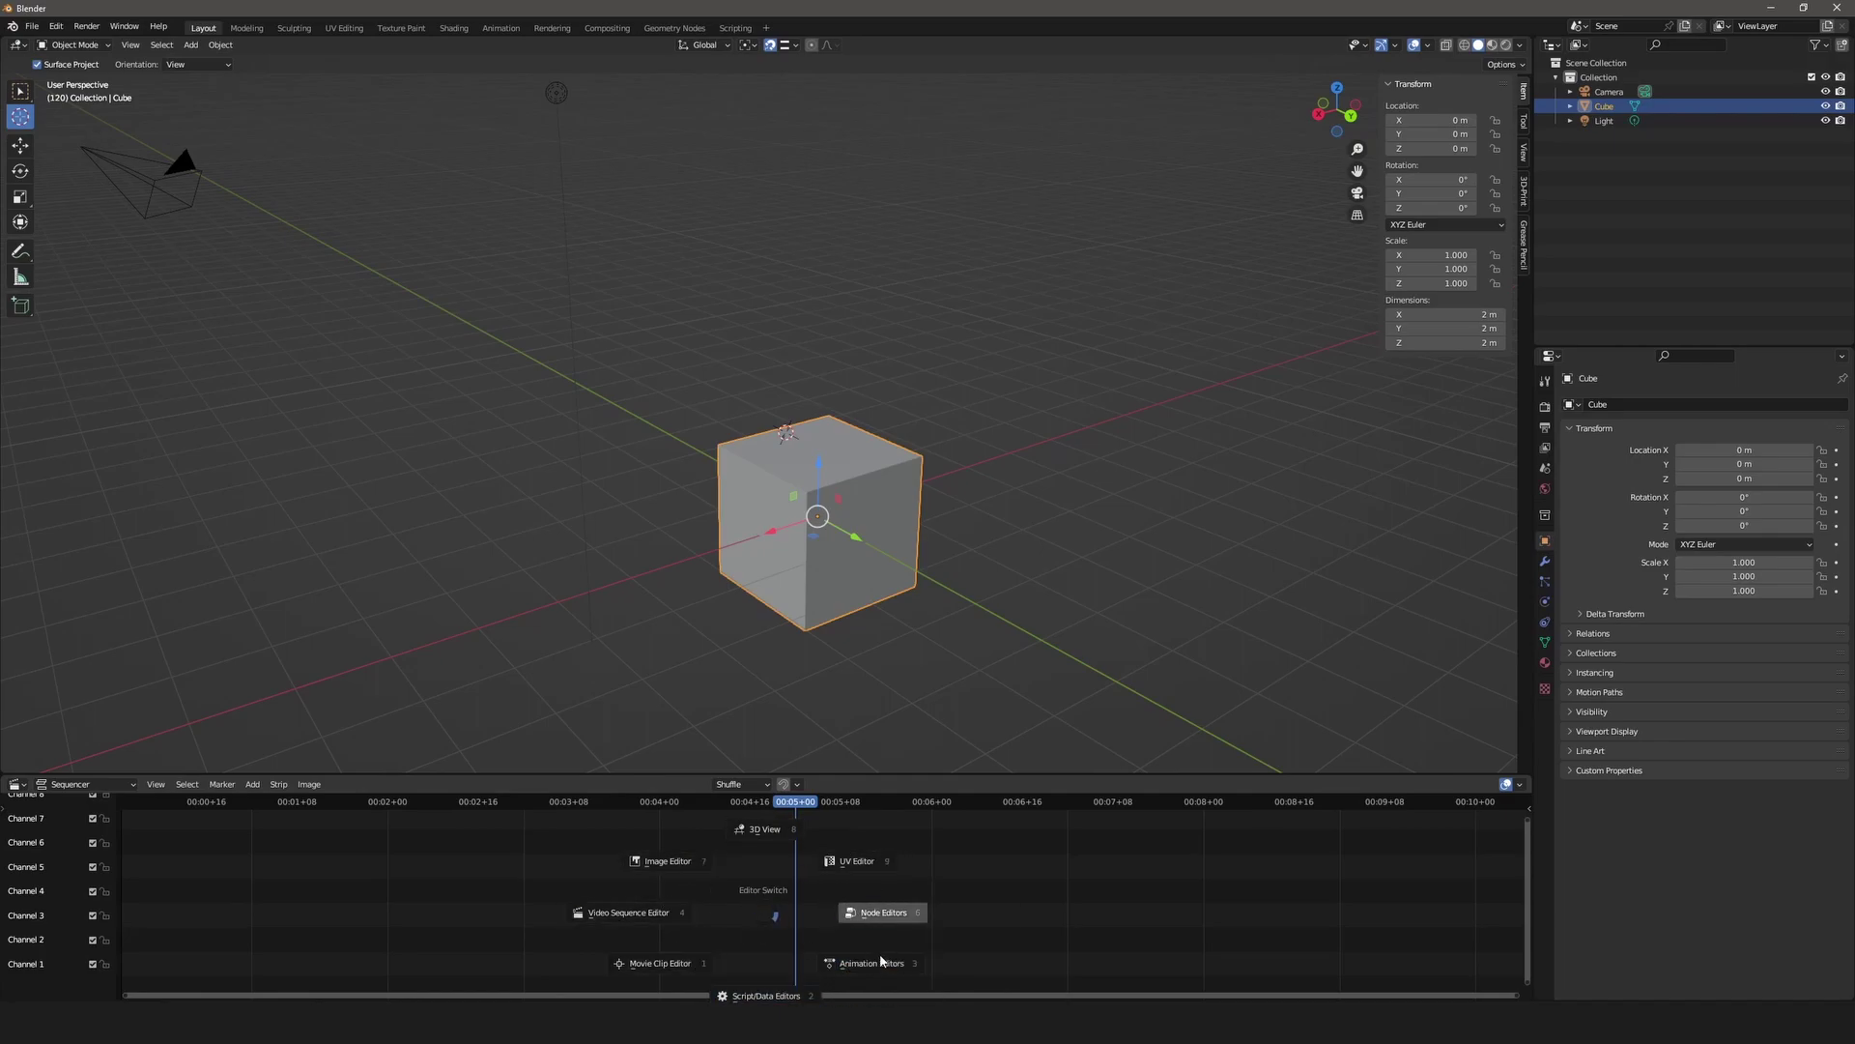
{"action": "mouse_move", "coordinate": [883, 969]}
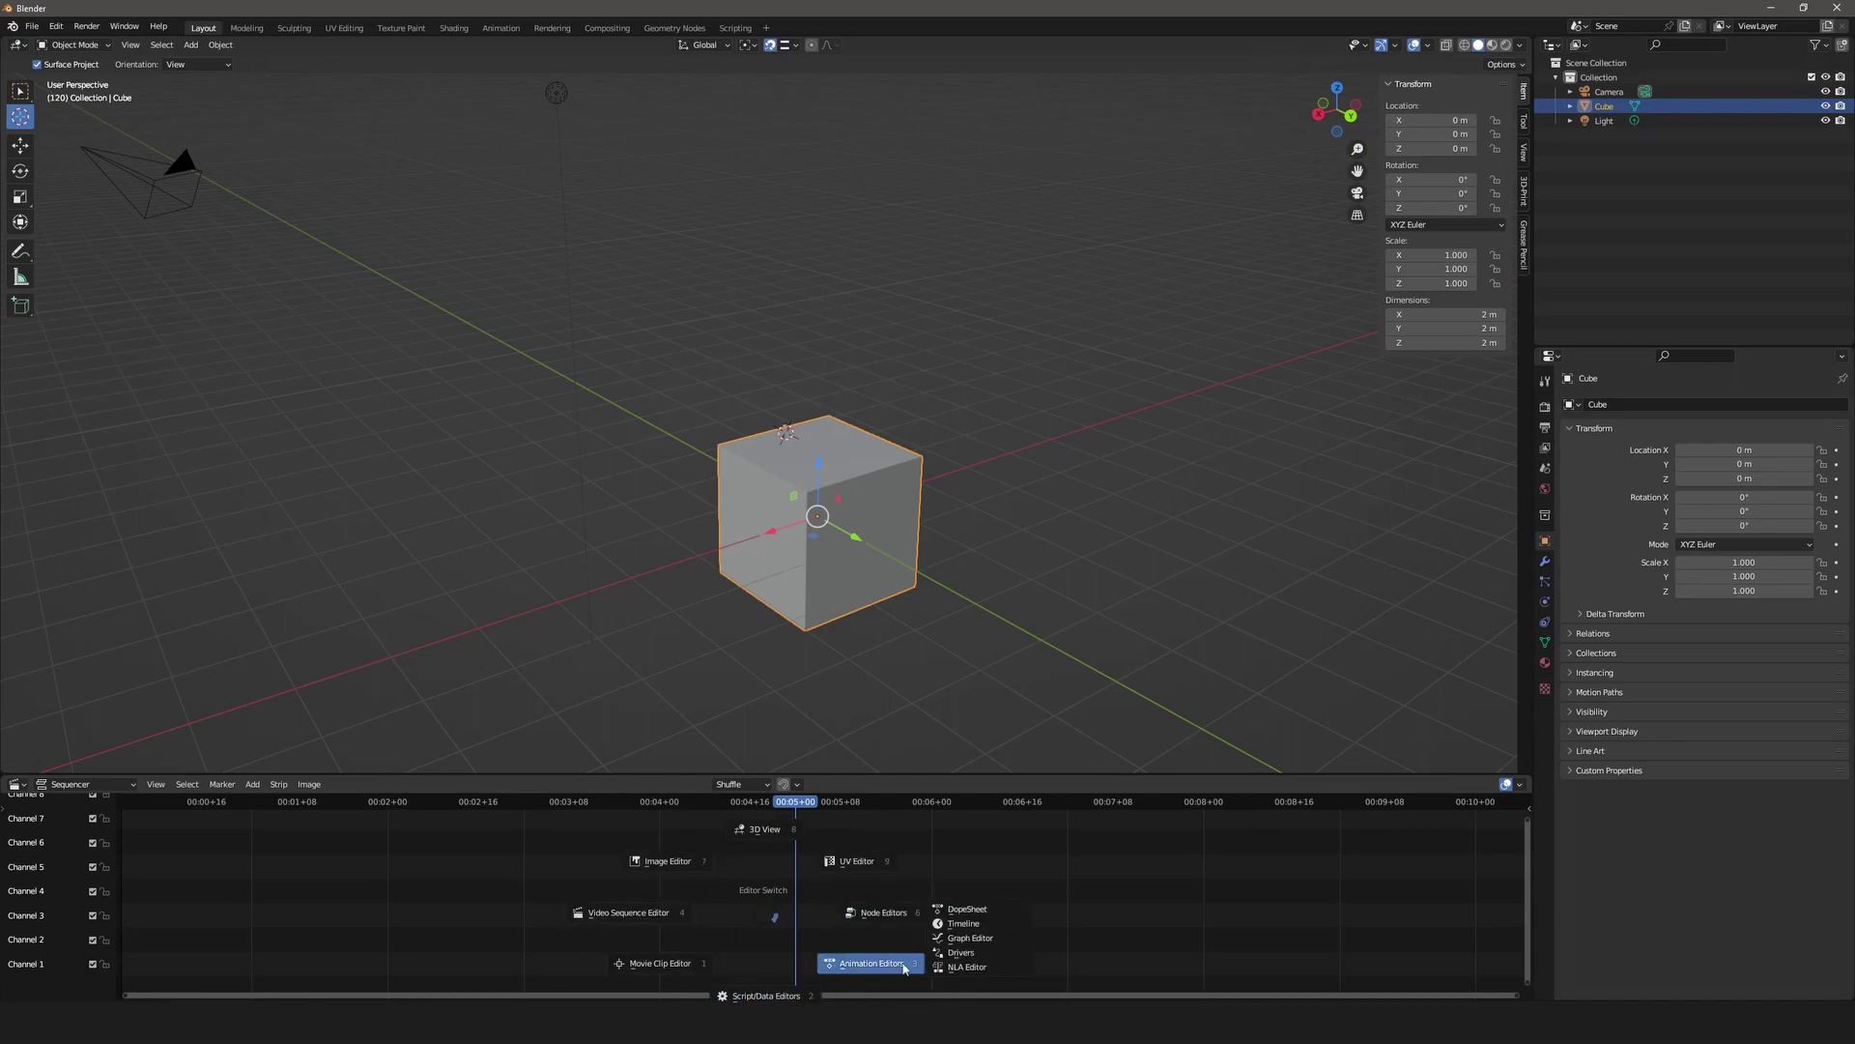
{"action": "left_click", "coordinate": [963, 925]}
Switch the main viewport area to the Image Editor and back to the 3D View.
{"action": "key", "text": "ctrl+alt+s"}
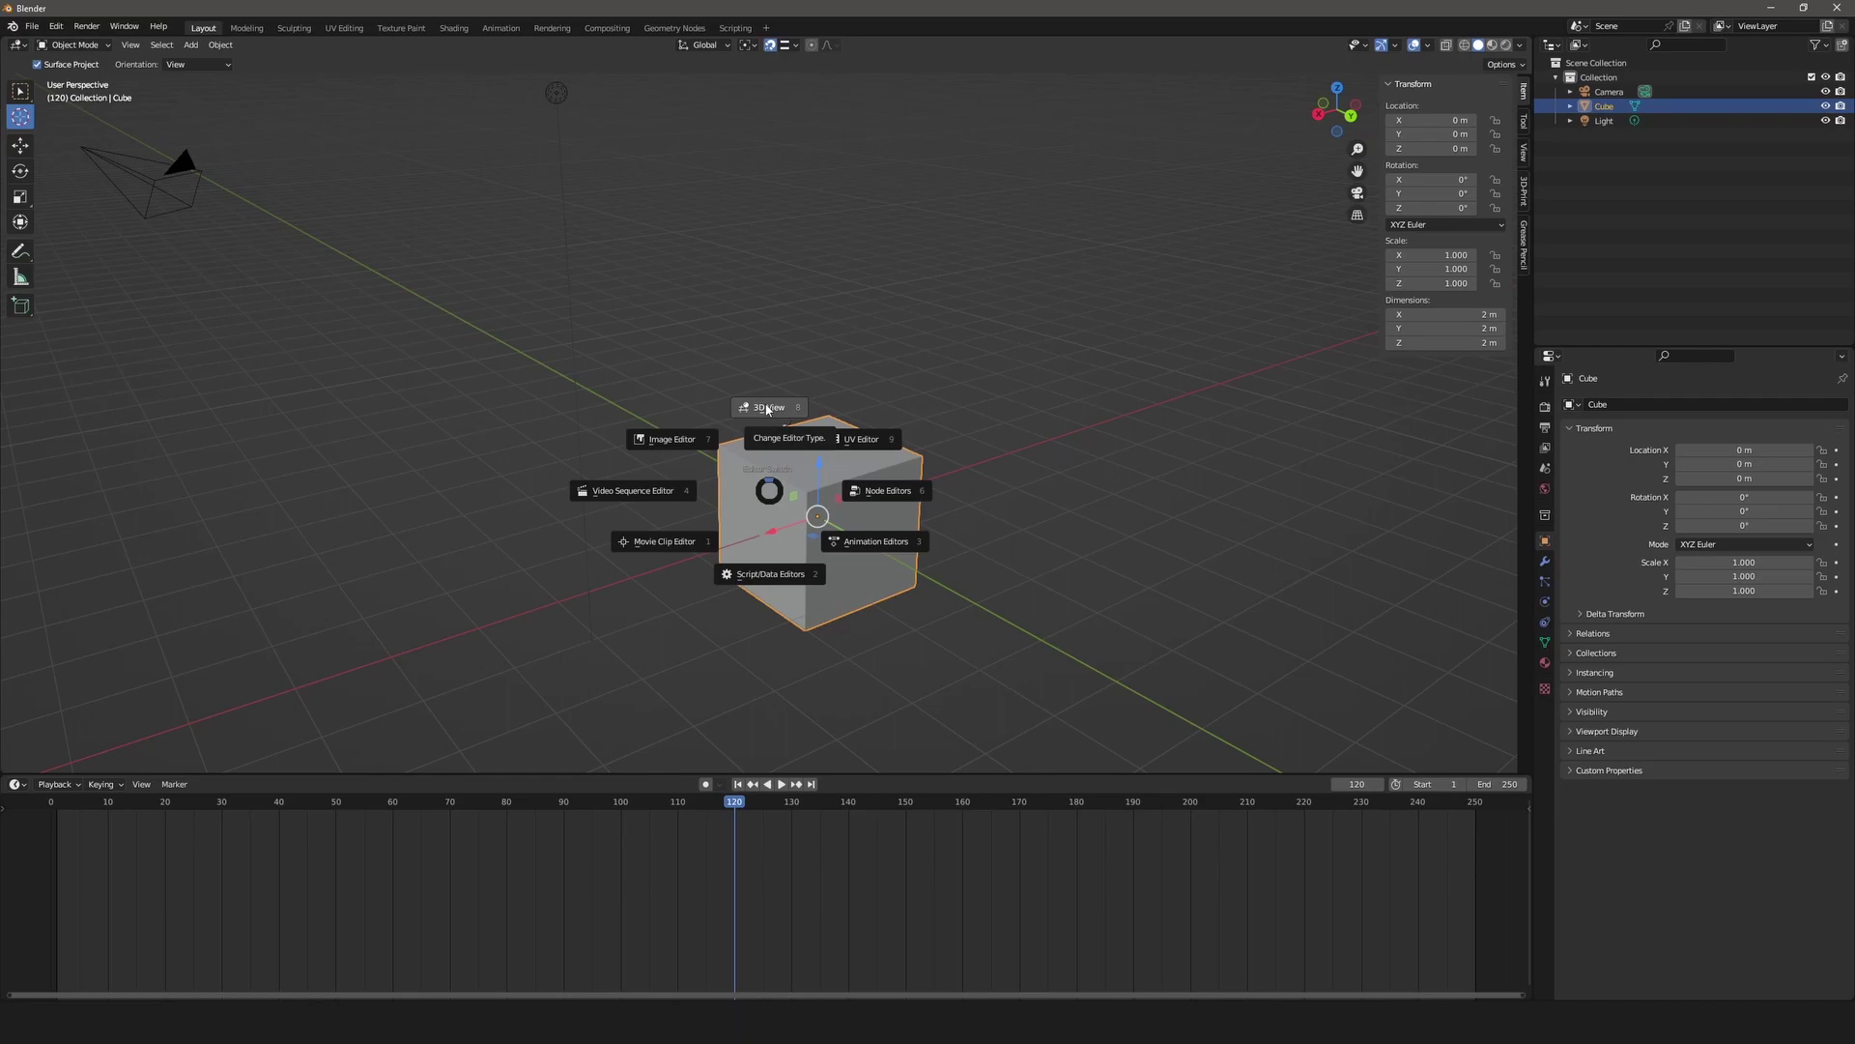
{"action": "left_click", "coordinate": [669, 441]}
{"action": "key", "text": "ctrl+alt+s"}
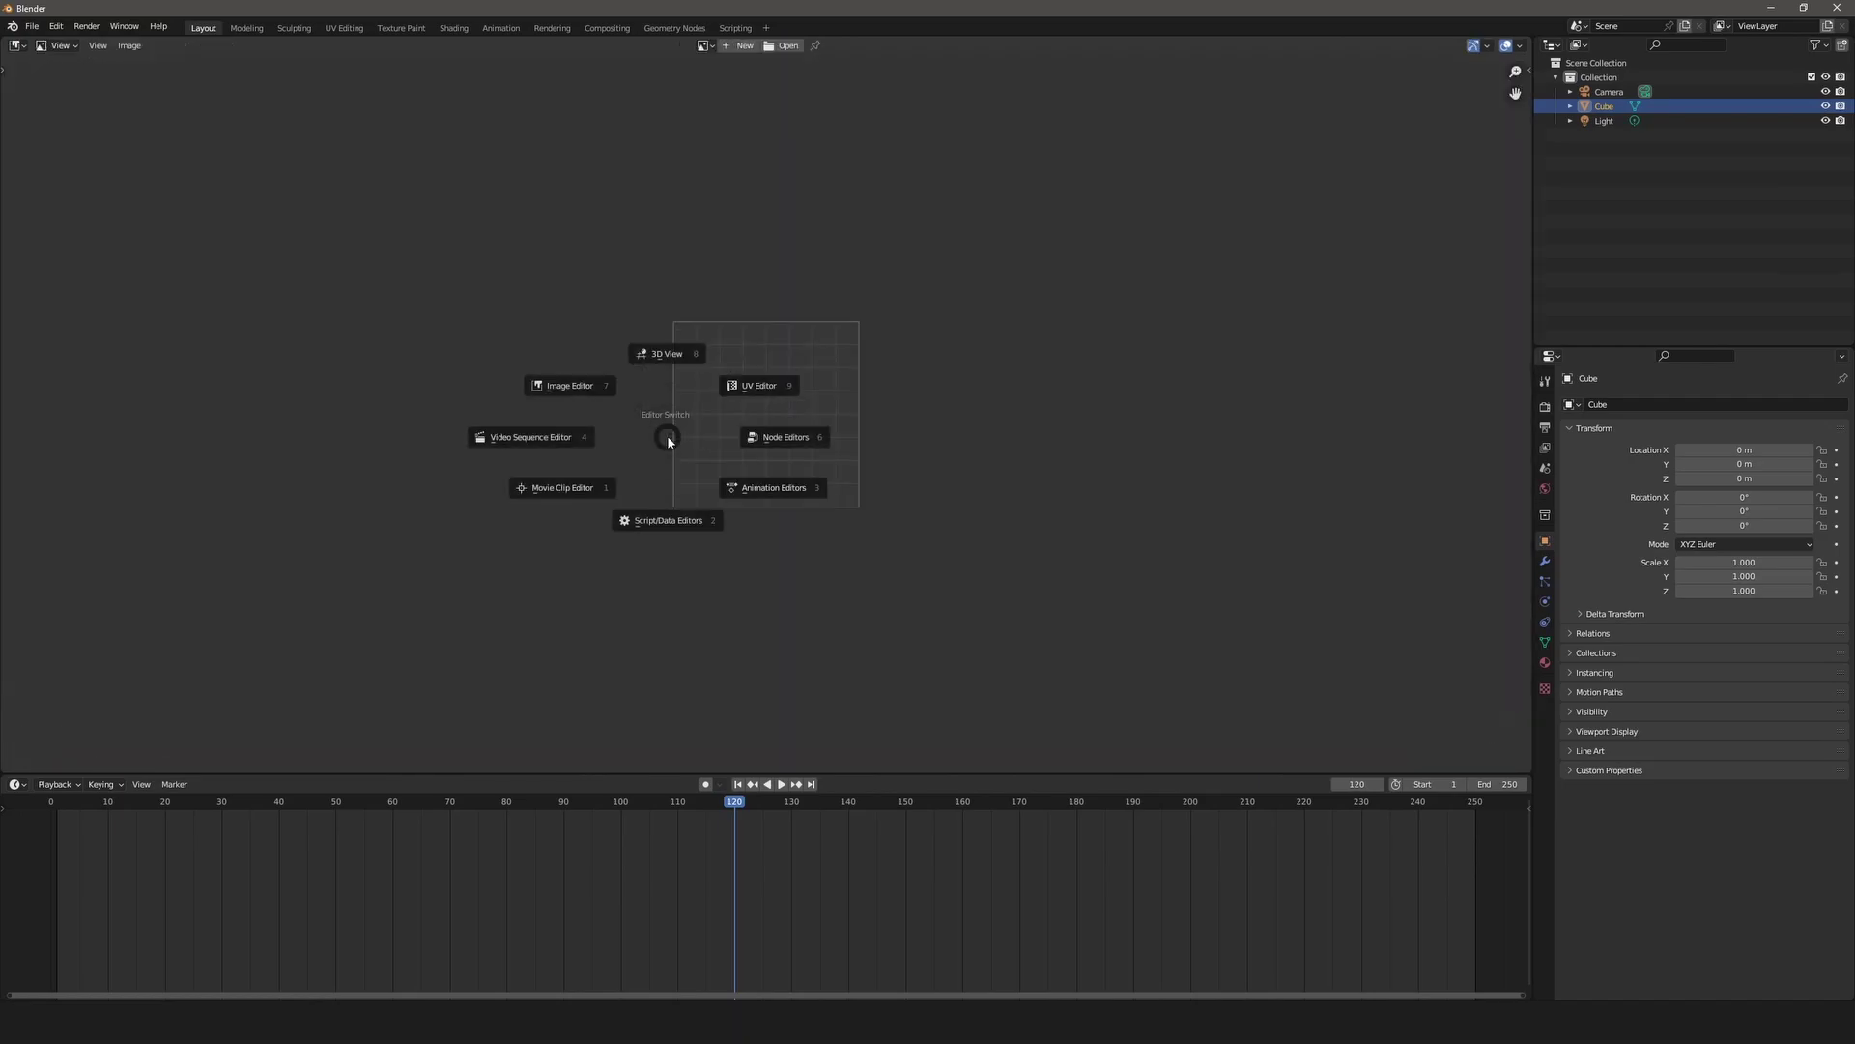
{"action": "left_click", "coordinate": [674, 357]}
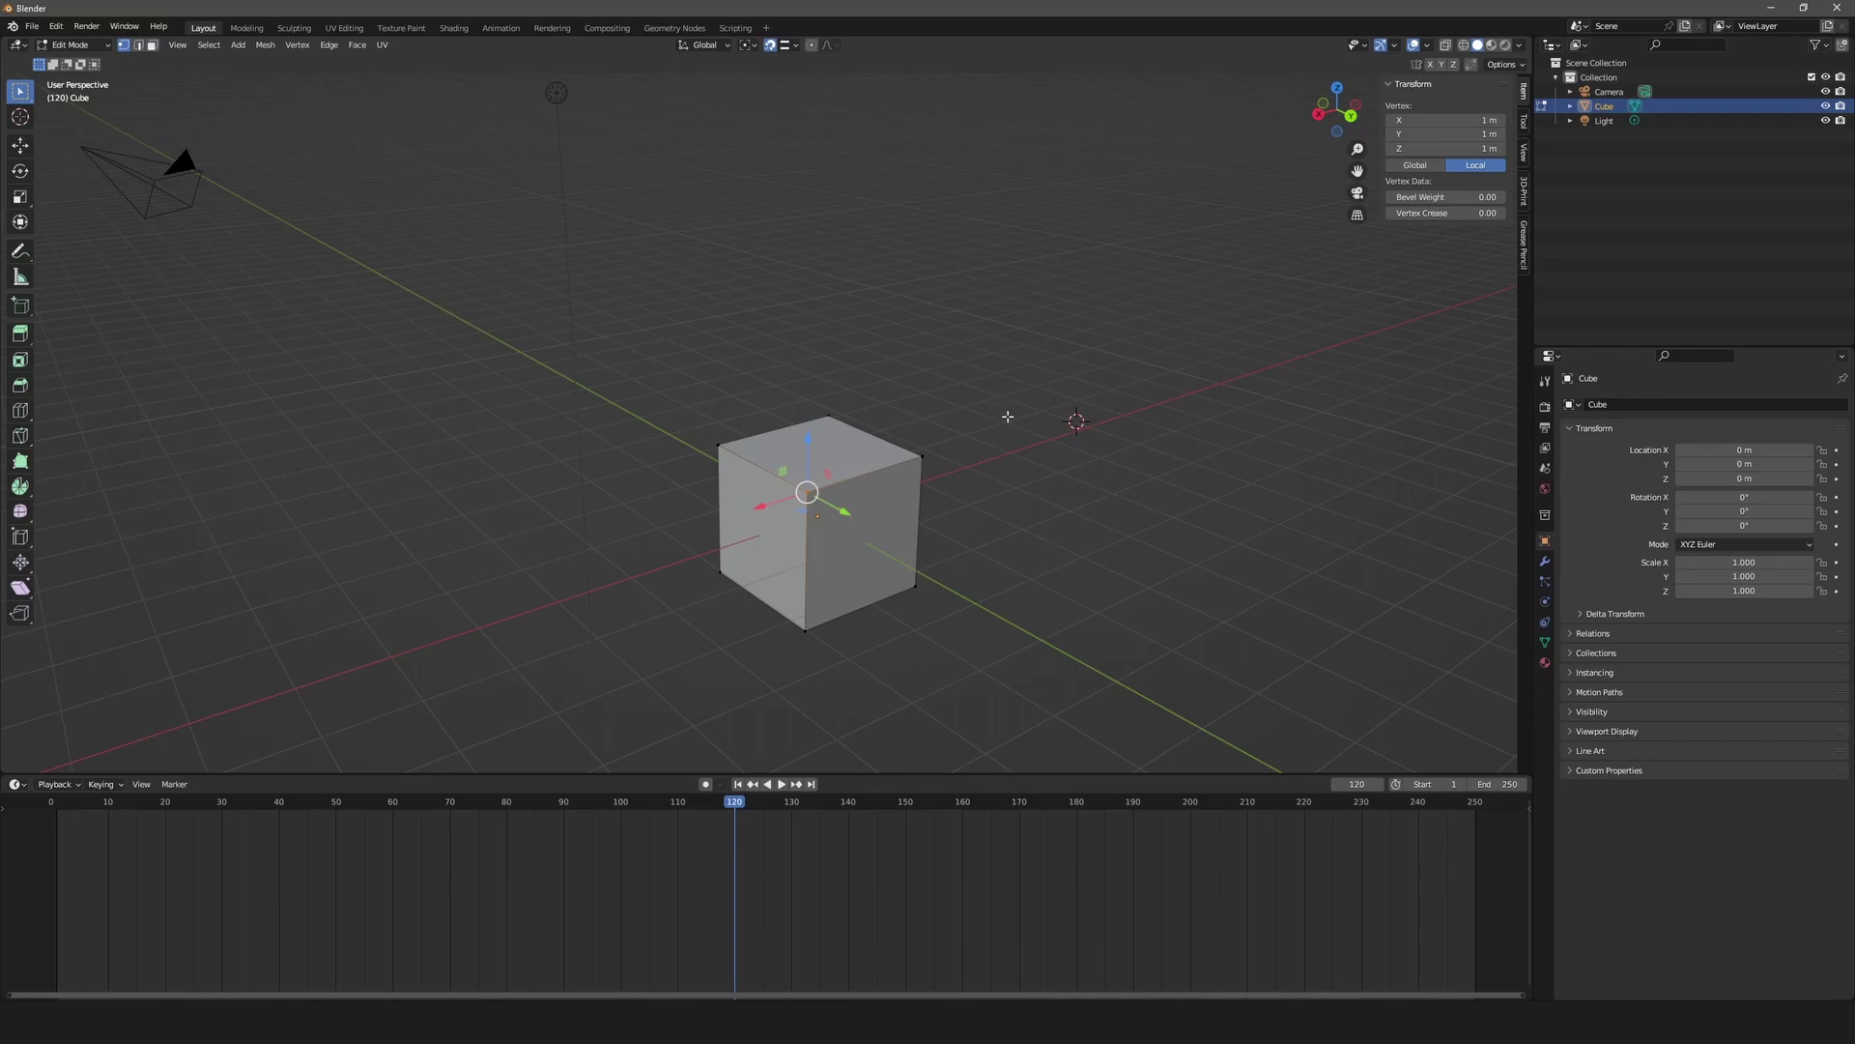
Select the cube's top corner vertex at X -1 m, Y 1 m and turn off the Move object gizmo.
{"action": "left_click_drag", "start_coordinate": [1019, 410], "coordinate": [909, 484]}
{"action": "left_click_drag", "start_coordinate": [1034, 379], "coordinate": [885, 515]}
{"action": "left_click", "coordinate": [1394, 45]}
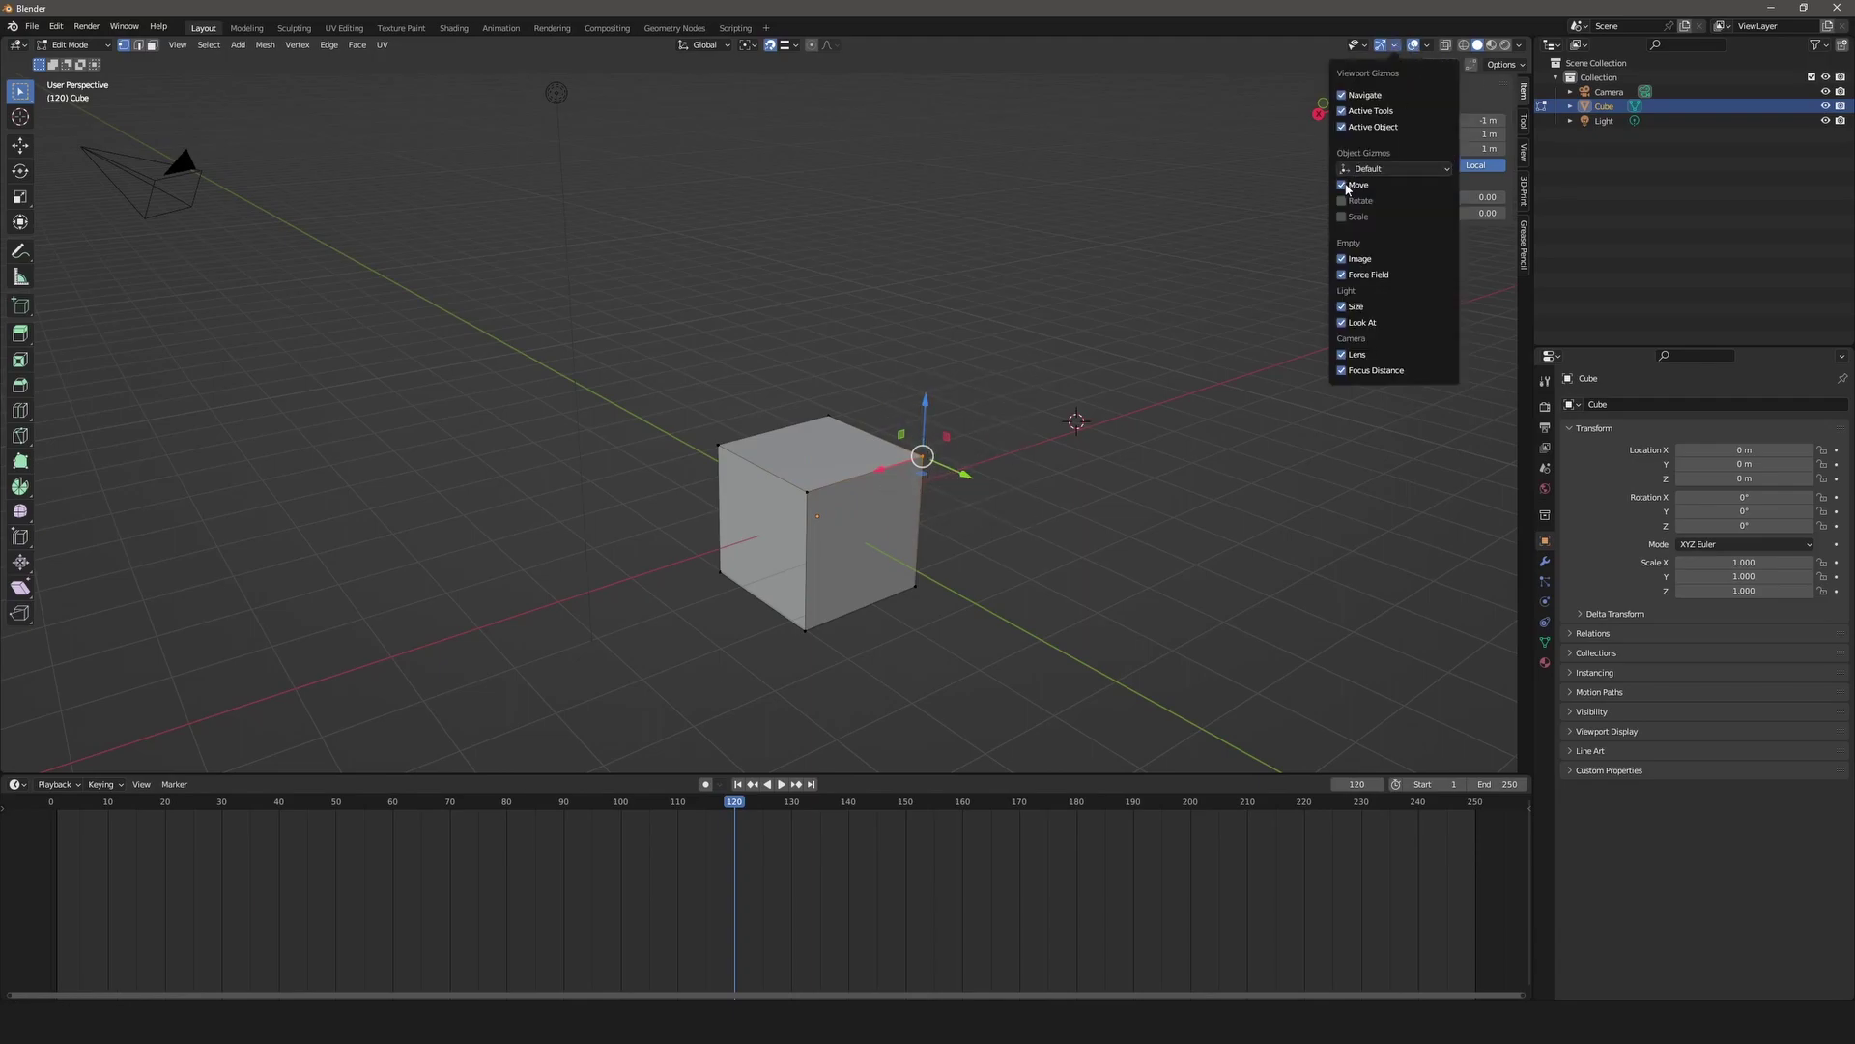
{"action": "left_click", "coordinate": [1347, 185]}
Show the Translate gizmo for the top corner vertex at X -1 m, Y 1 m, raise it along Z and deselect it.
{"action": "left_click_drag", "start_coordinate": [987, 374], "coordinate": [899, 493]}
{"action": "key", "text": "ctrl+grave"}
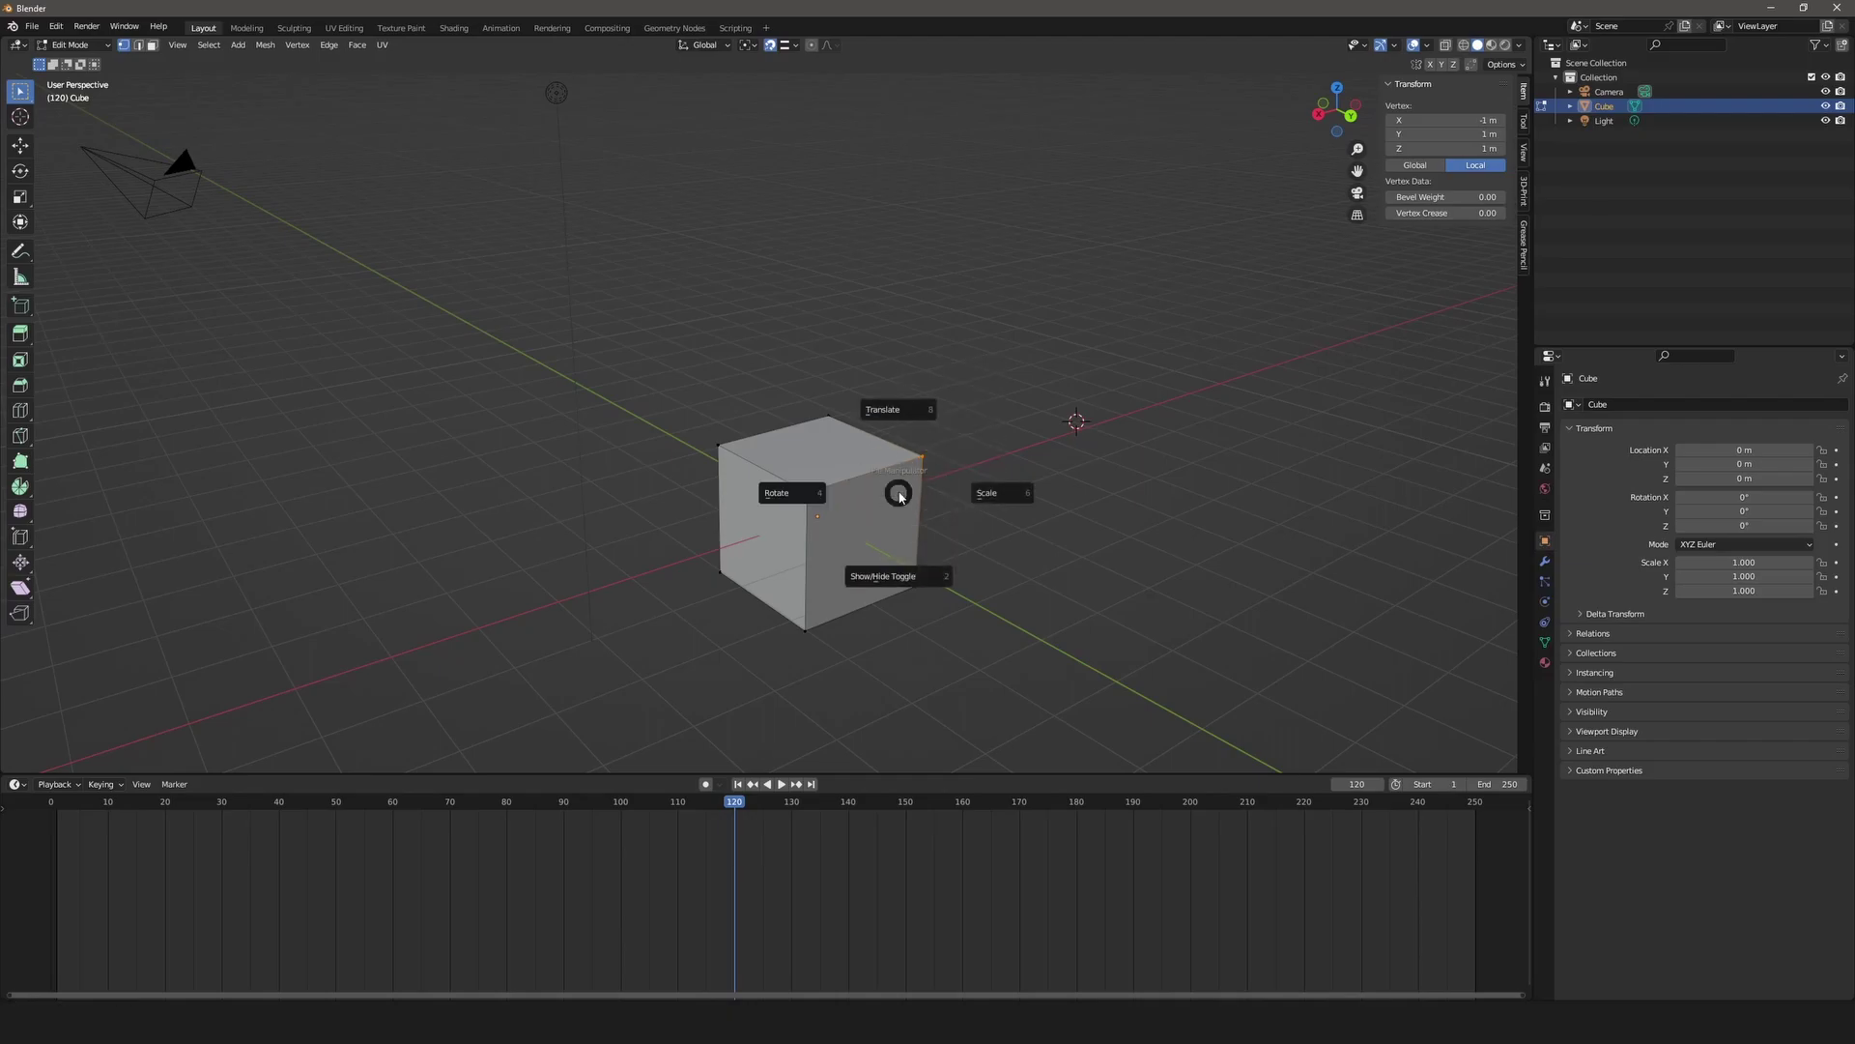
{"action": "left_click", "coordinate": [903, 418]}
{"action": "left_click_drag", "start_coordinate": [926, 406], "coordinate": [1075, 378]}
{"action": "left_click", "coordinate": [1074, 377]}
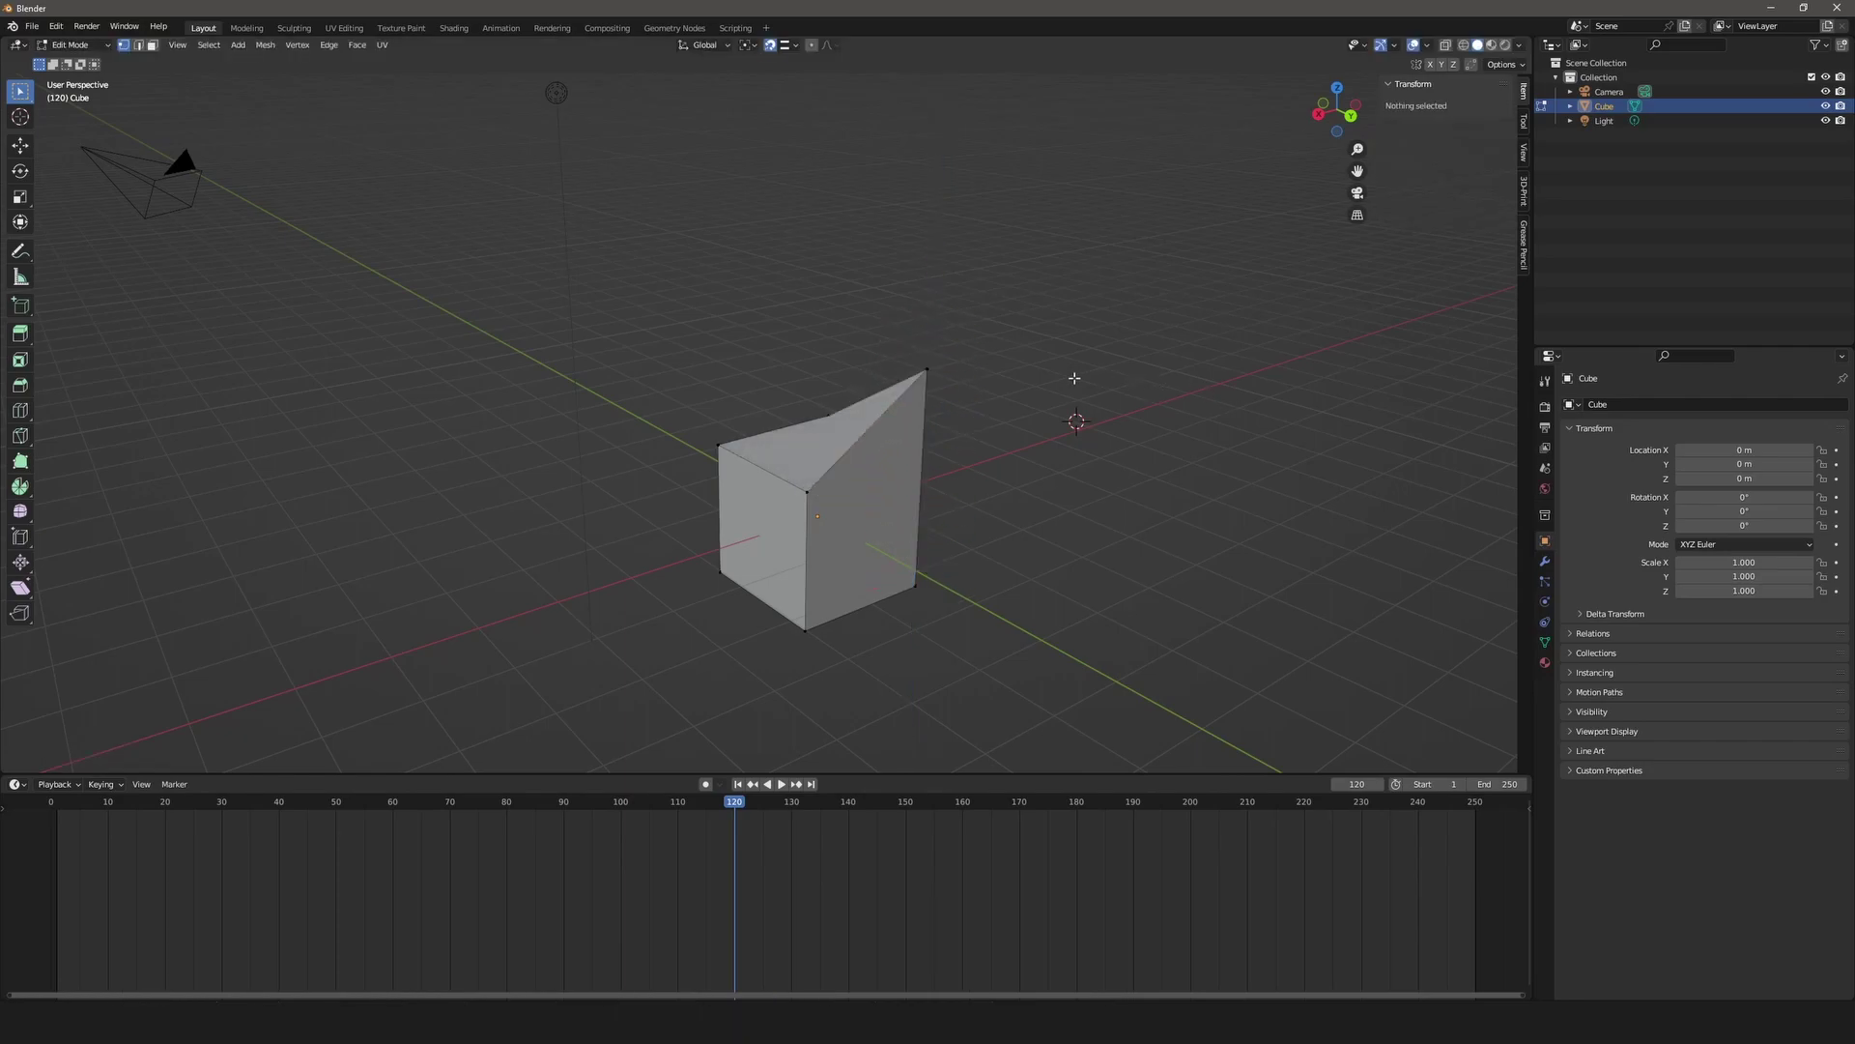
Switch to face selection and show the Rotate gizmo on the deformed cube's top face.
{"action": "key", "text": "3"}
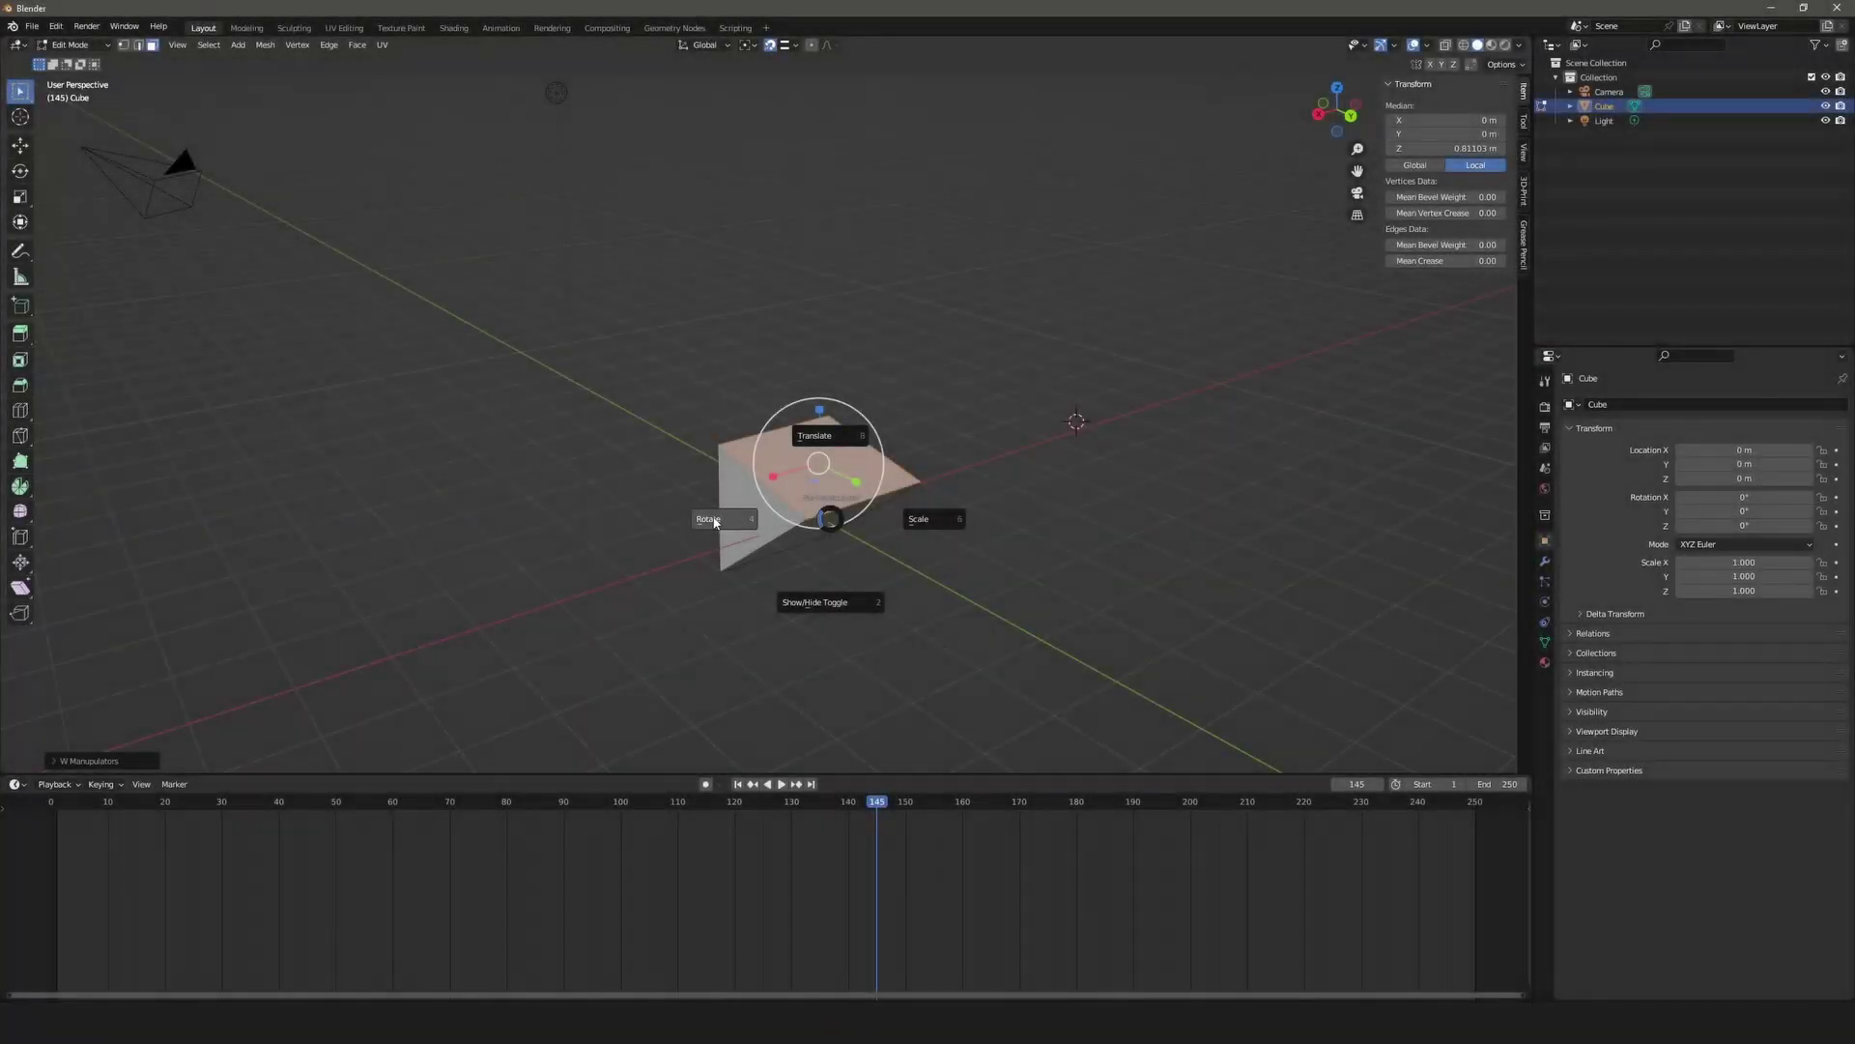
{"action": "left_click", "coordinate": [715, 519]}
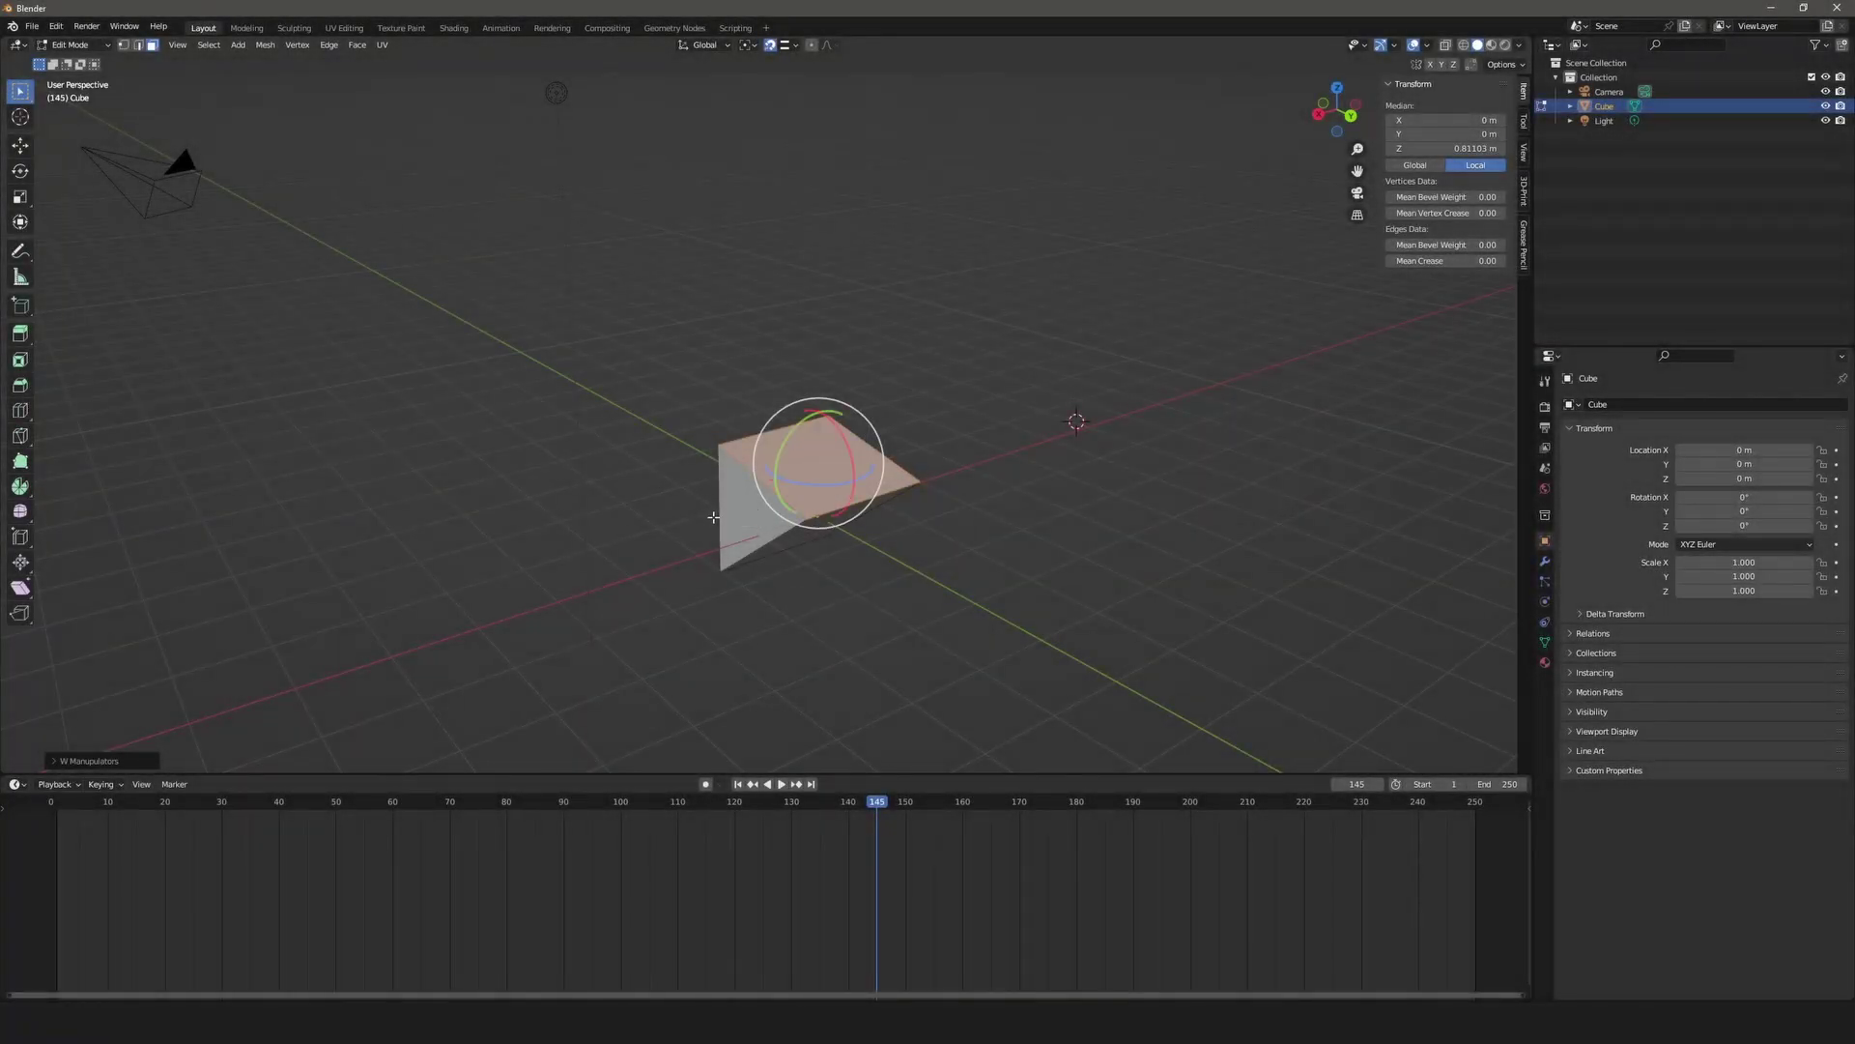
Reselect the deformed cube's top face and rotate it slightly with a freehand trackball rotation.
{"action": "left_click_drag", "start_coordinate": [819, 488], "coordinate": [777, 483]}
{"action": "left_click", "coordinate": [965, 421]}
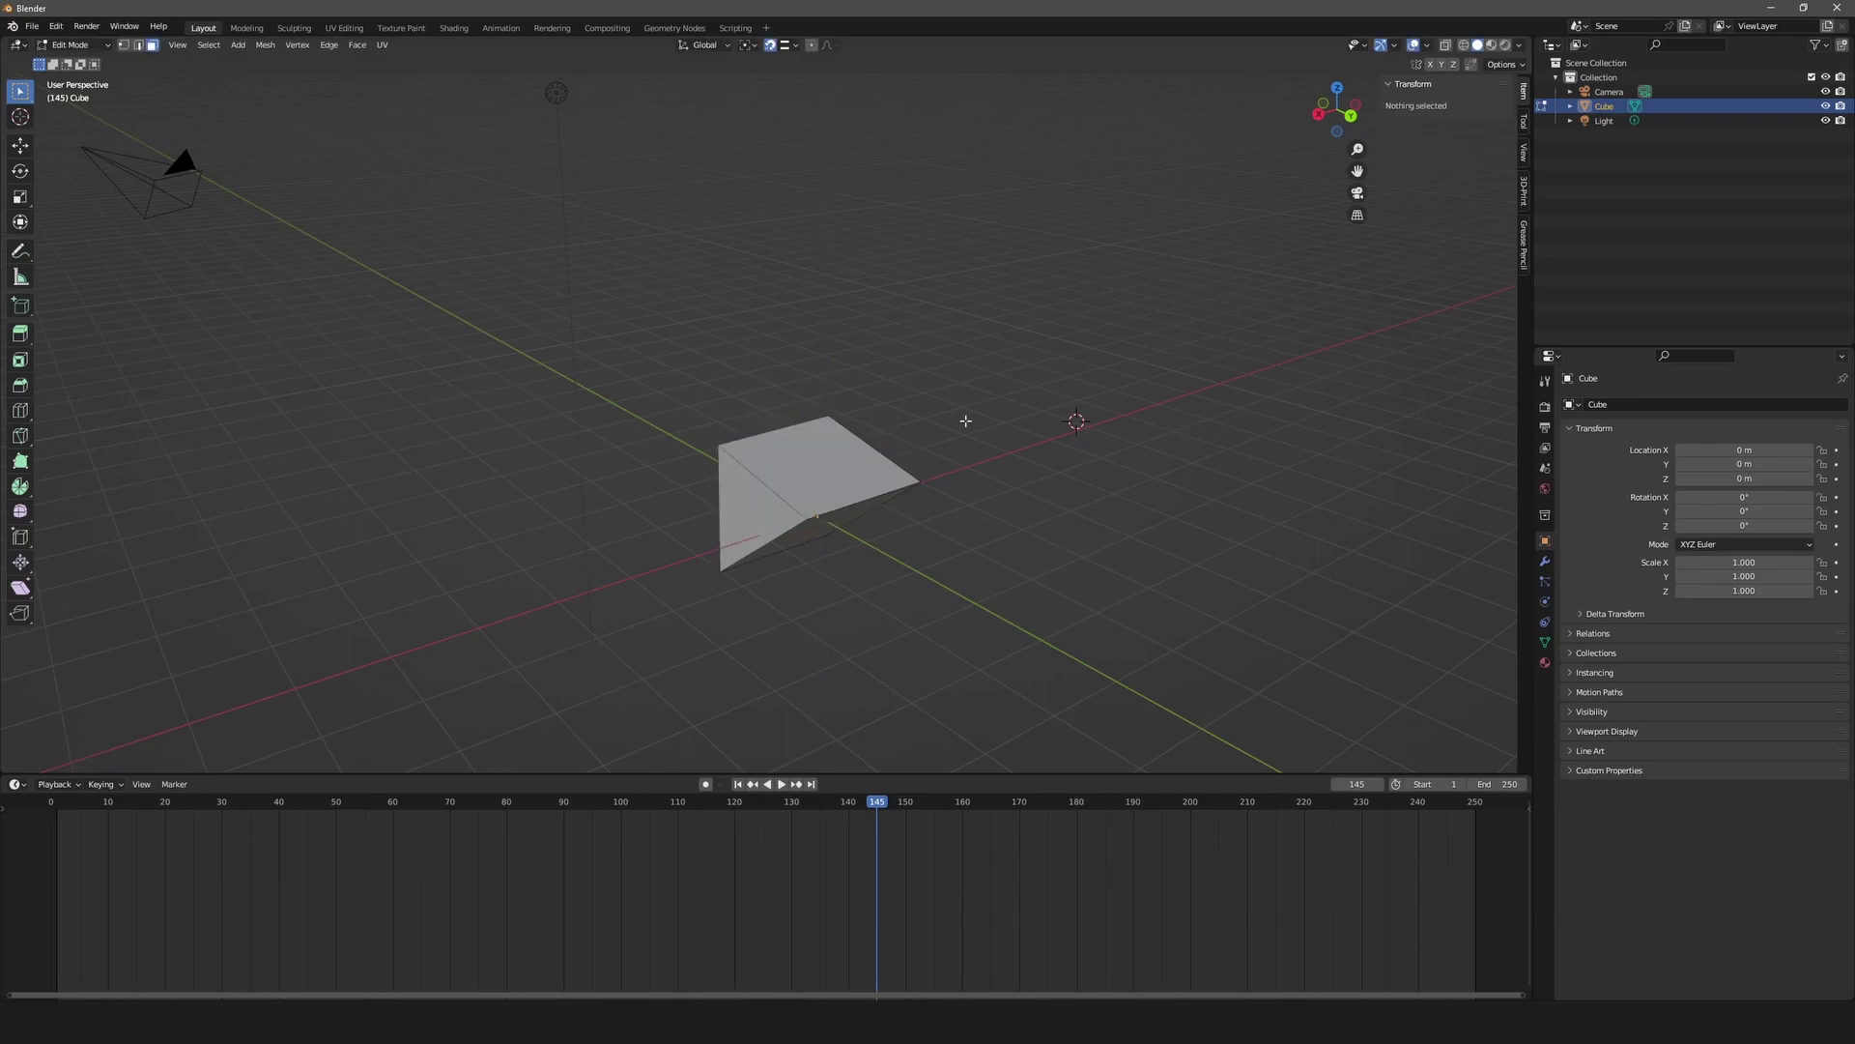
{"action": "left_click", "coordinate": [830, 456]}
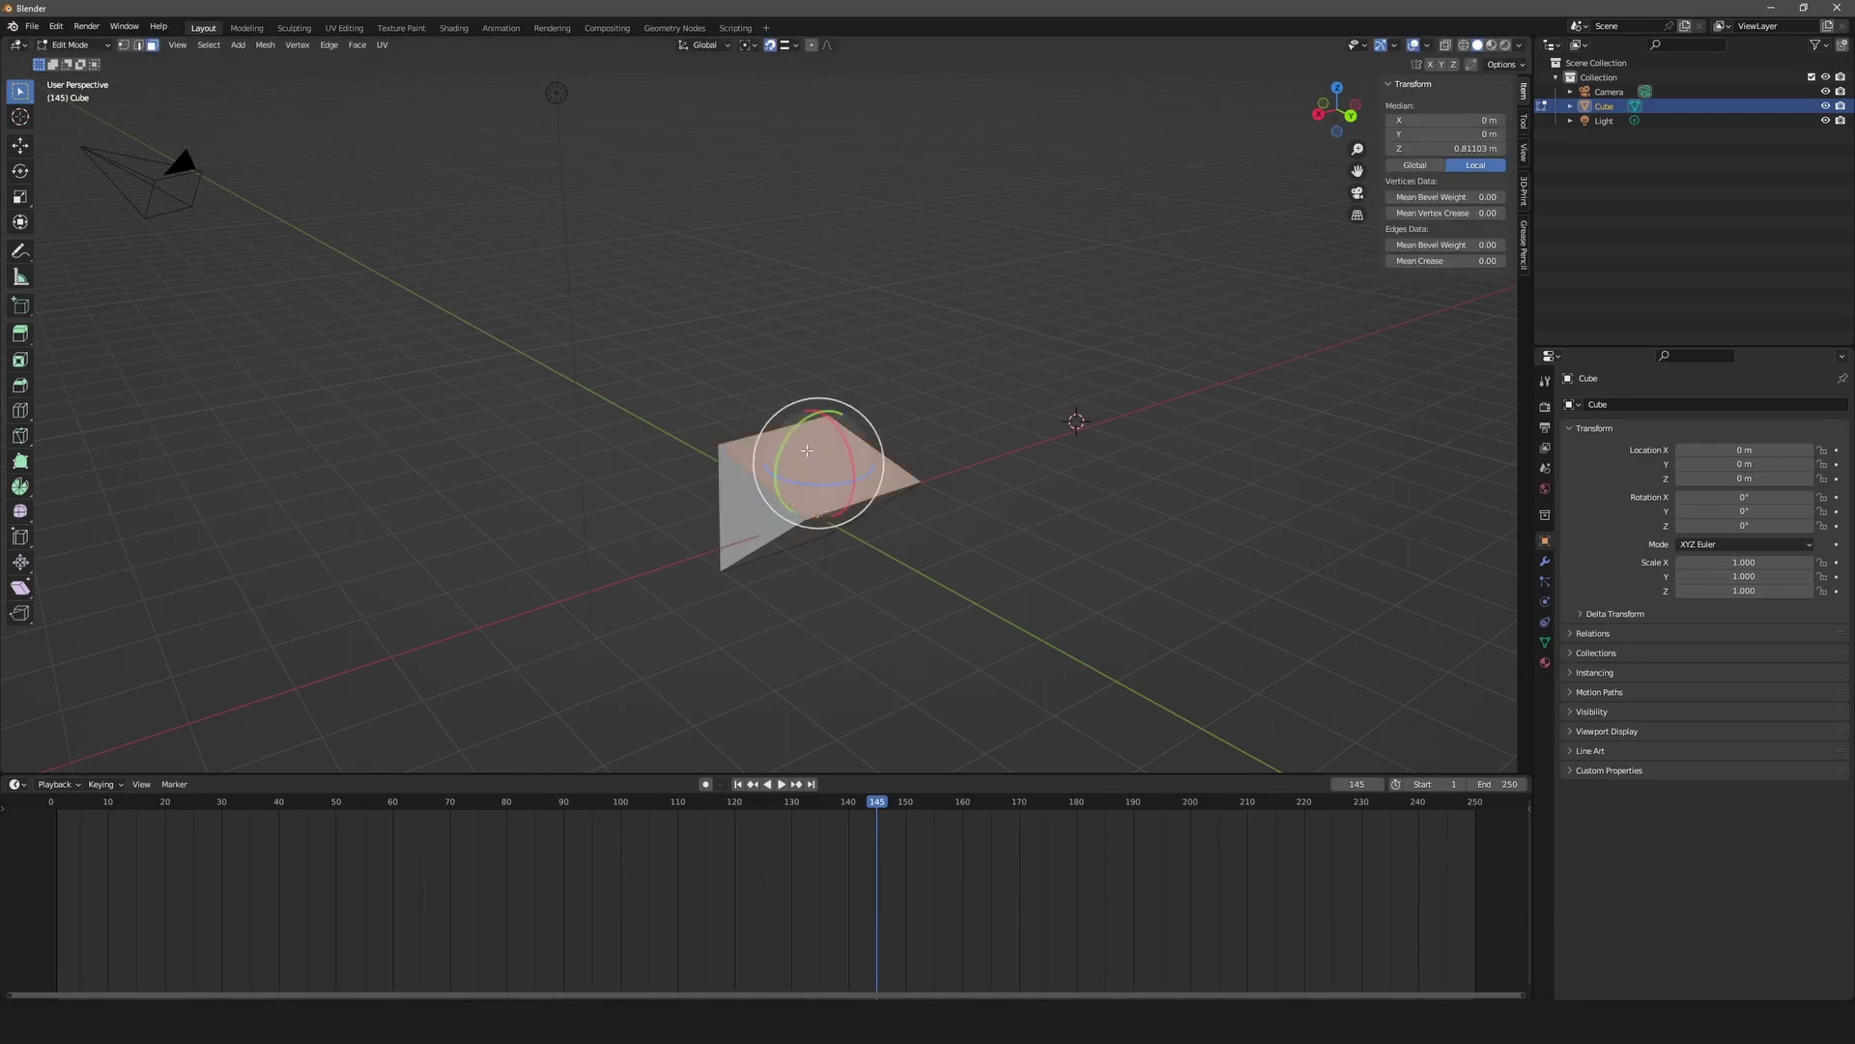
{"action": "left_click_drag", "start_coordinate": [807, 450], "coordinate": [799, 448]}
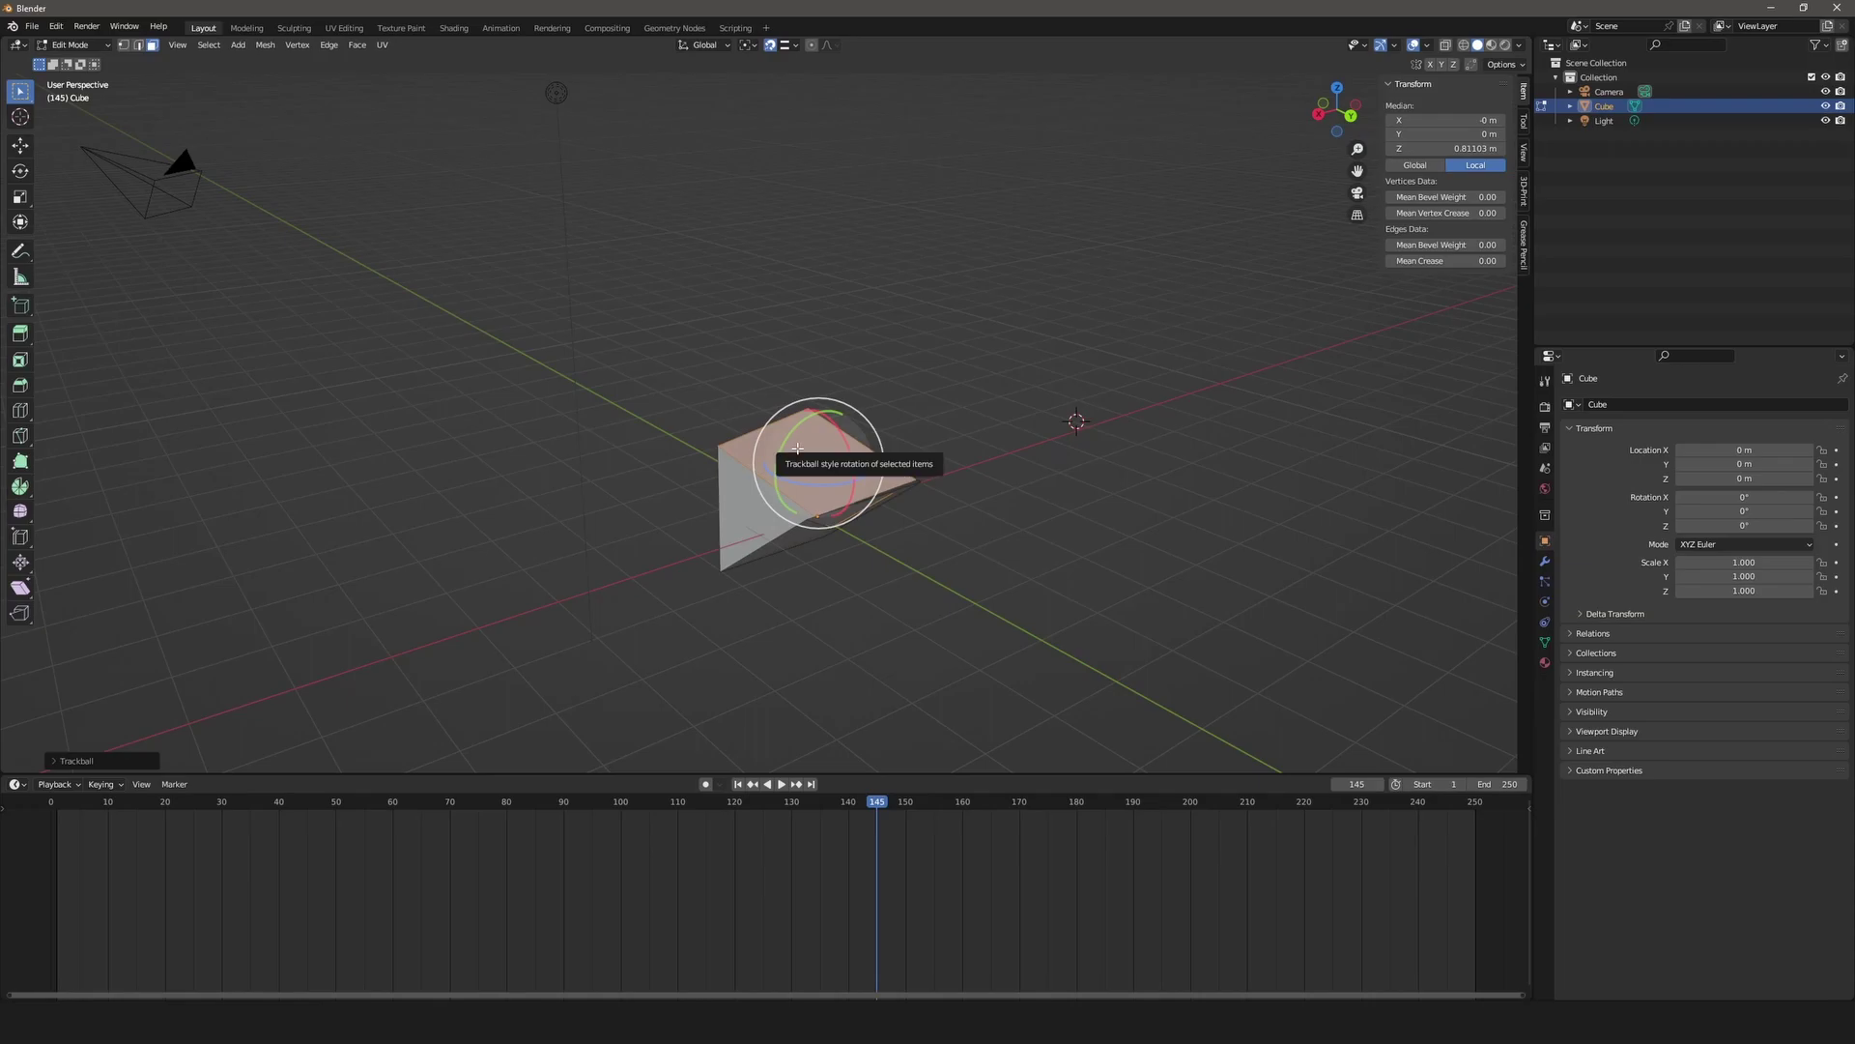
Show the Scale gizmo on the deformed cube's top face, try scaling the face and deselect it.
{"action": "key", "text": "w"}
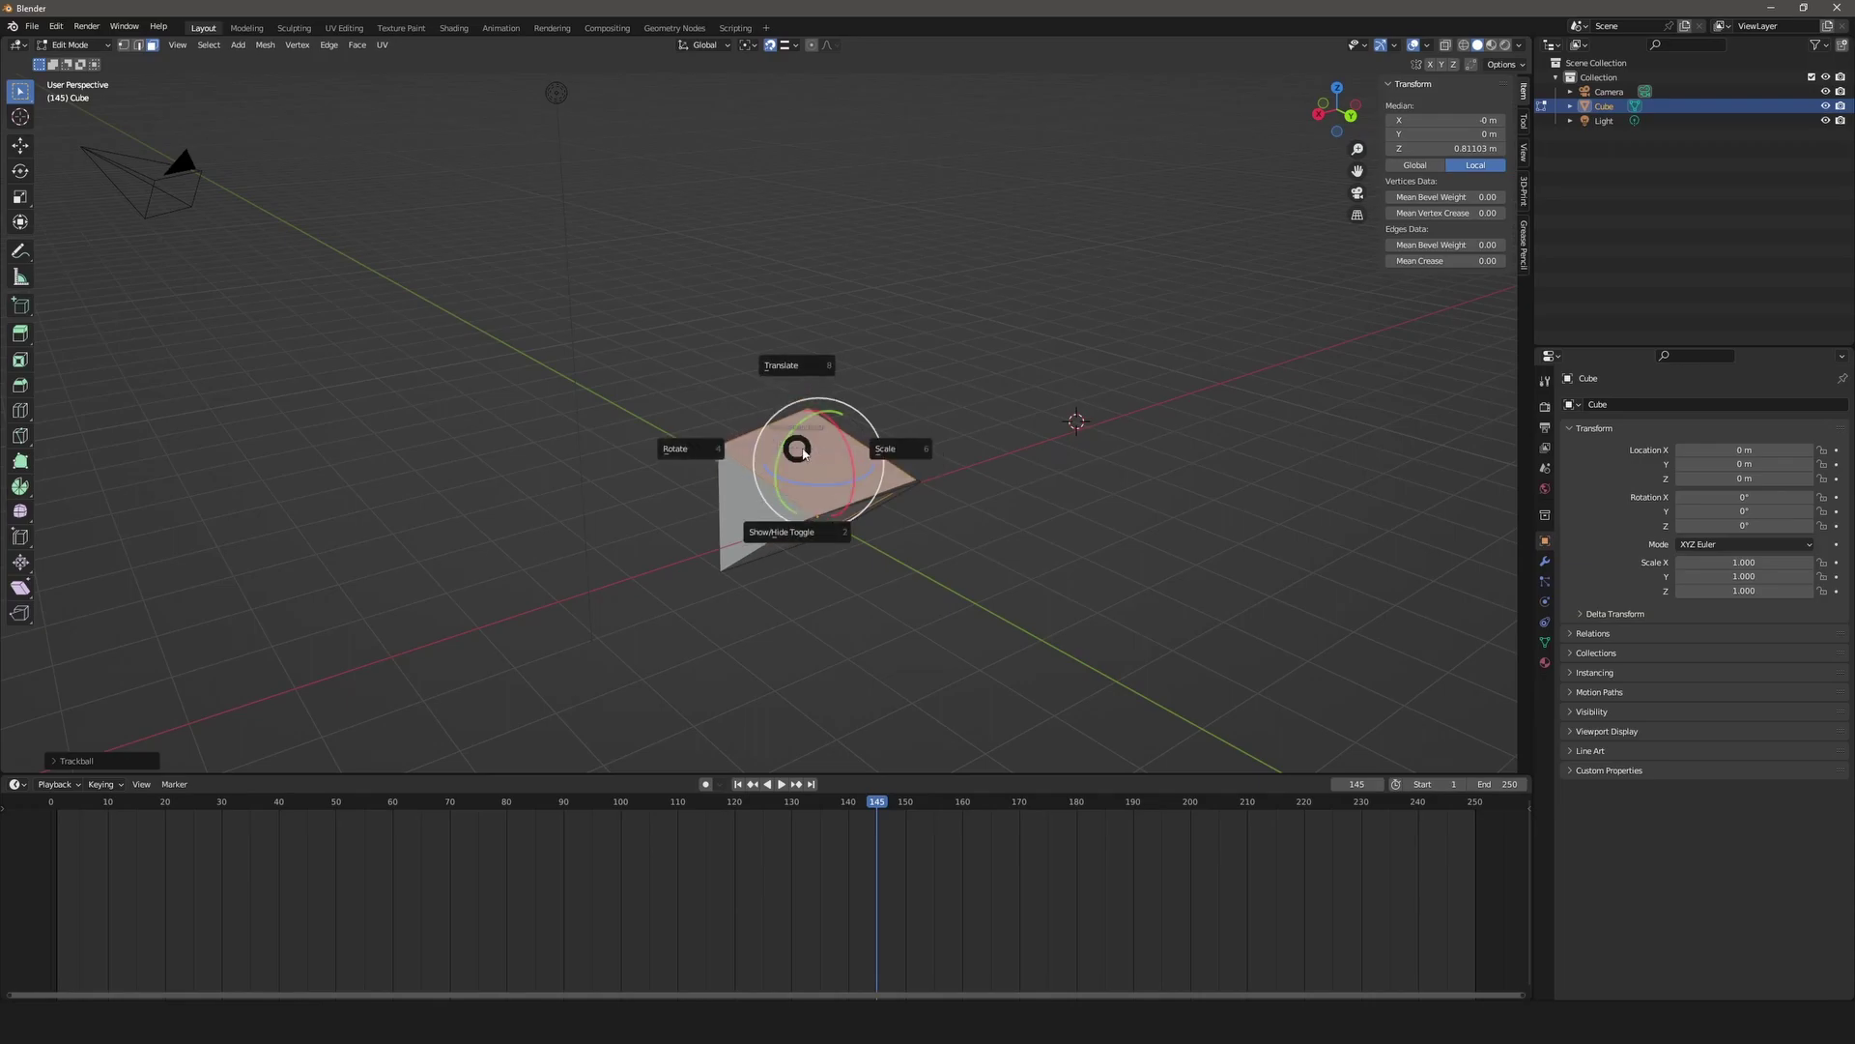
{"action": "left_click", "coordinate": [881, 452]}
{"action": "mouse_move", "coordinate": [877, 451]}
{"action": "left_mouse_down"}
{"action": "mouse_move", "coordinate": [982, 509]}
{"action": "mouse_move", "coordinate": [870, 474]}
{"action": "left_mouse_up"}
{"action": "left_click", "coordinate": [924, 345]}
Select the deformed cube's side face and apply Show/Hide Toggle to its gizmo twice.
{"action": "left_click", "coordinate": [755, 523]}
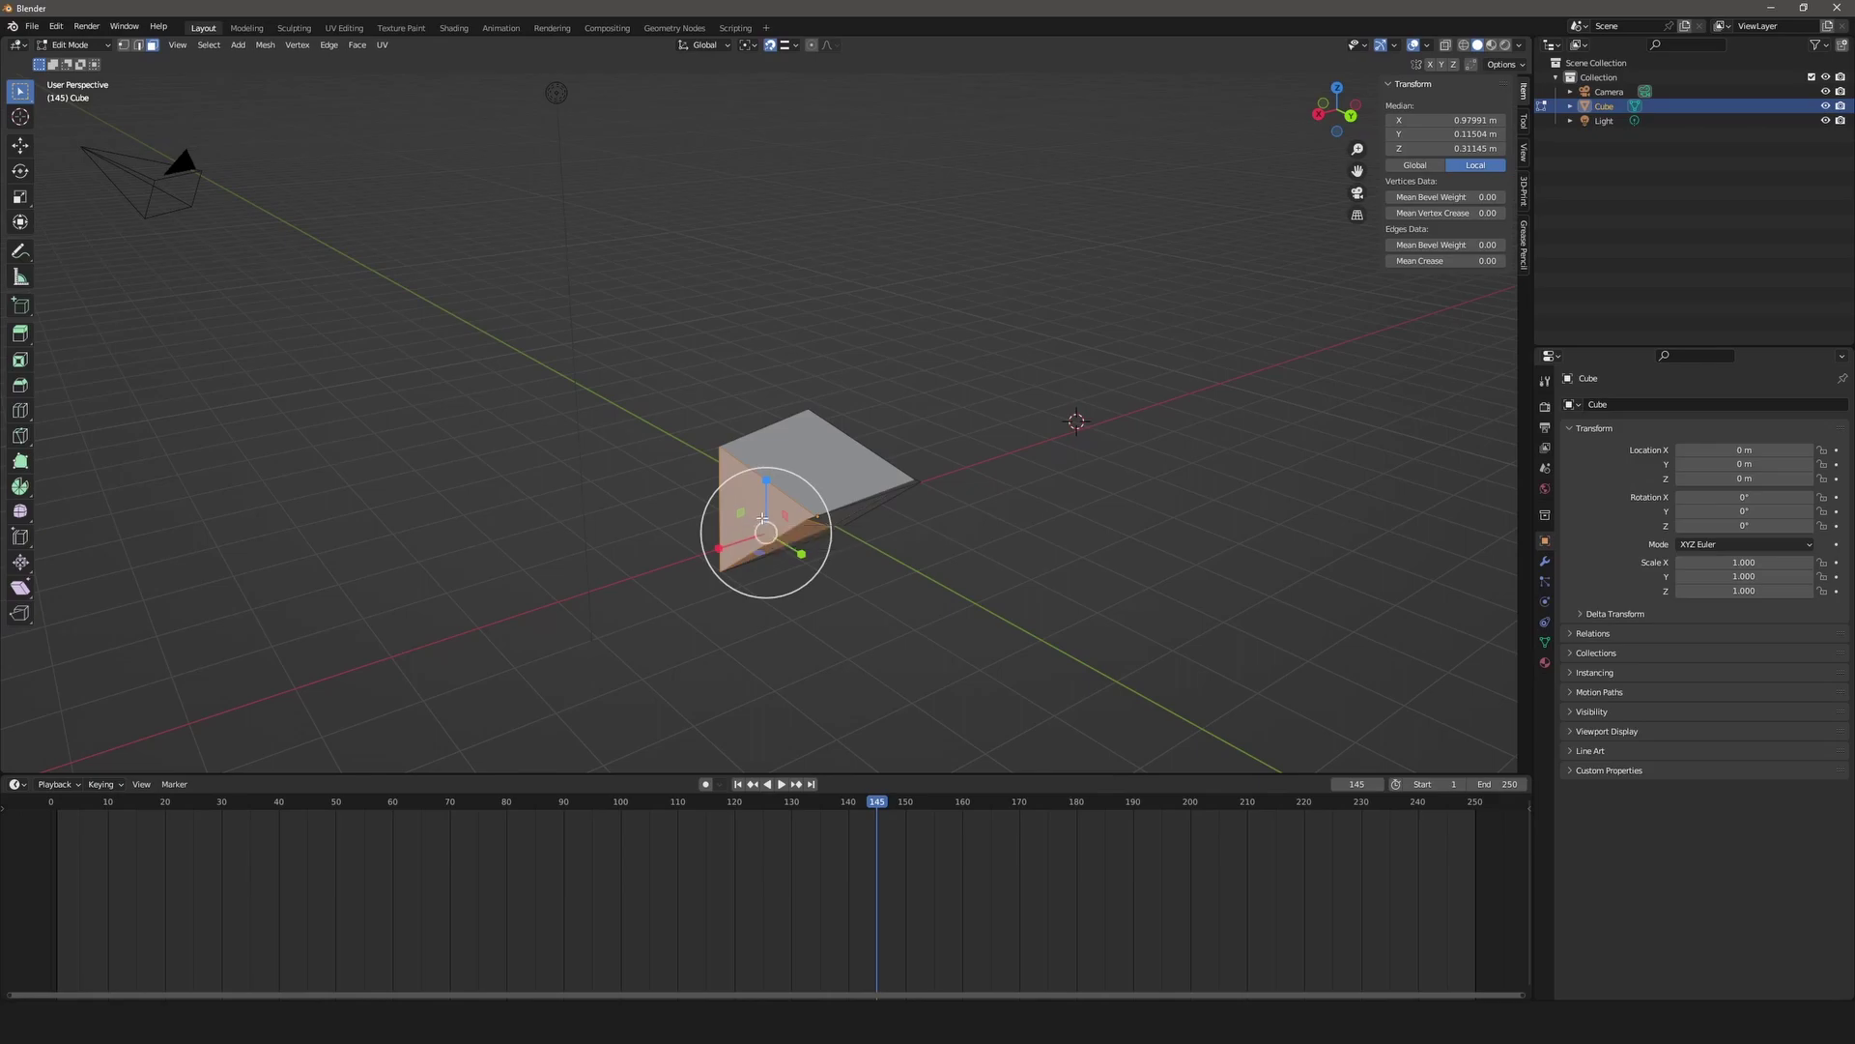
{"action": "left_click", "coordinate": [948, 565]}
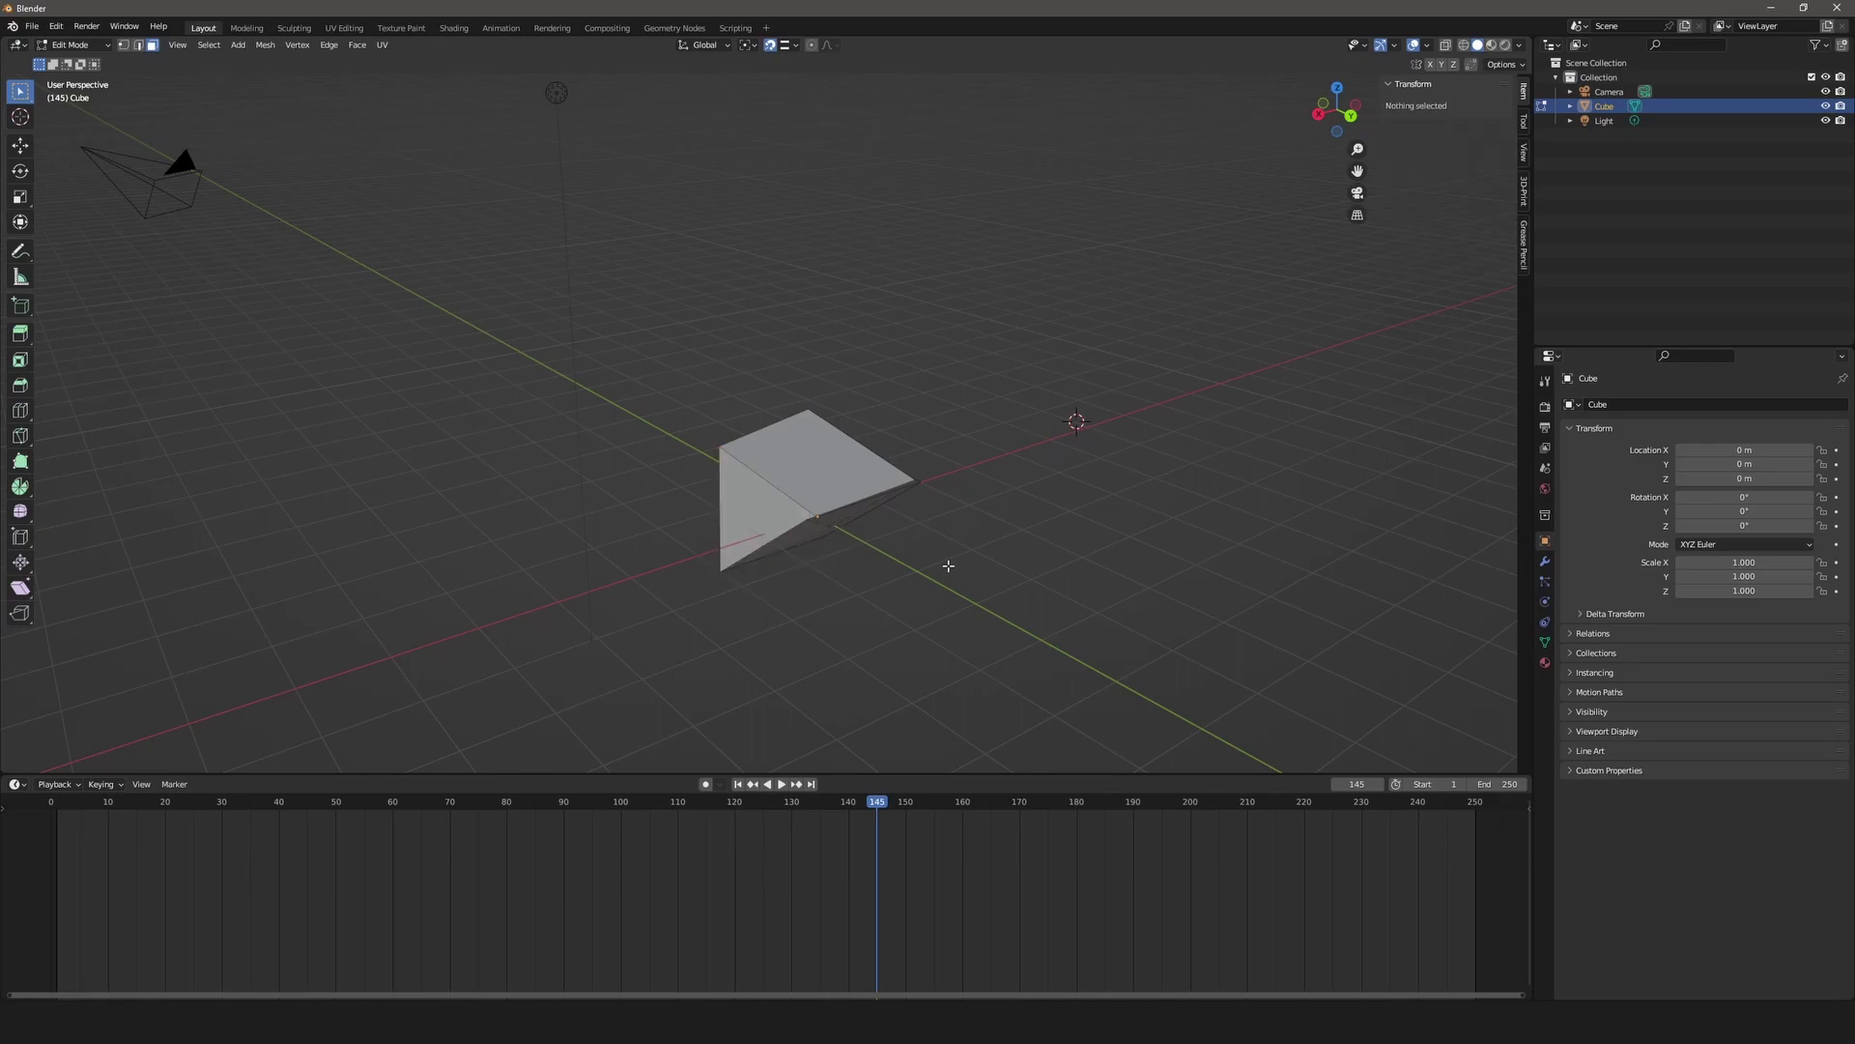
{"action": "left_click", "coordinate": [764, 520]}
{"action": "key", "text": "ctrl+grave"}
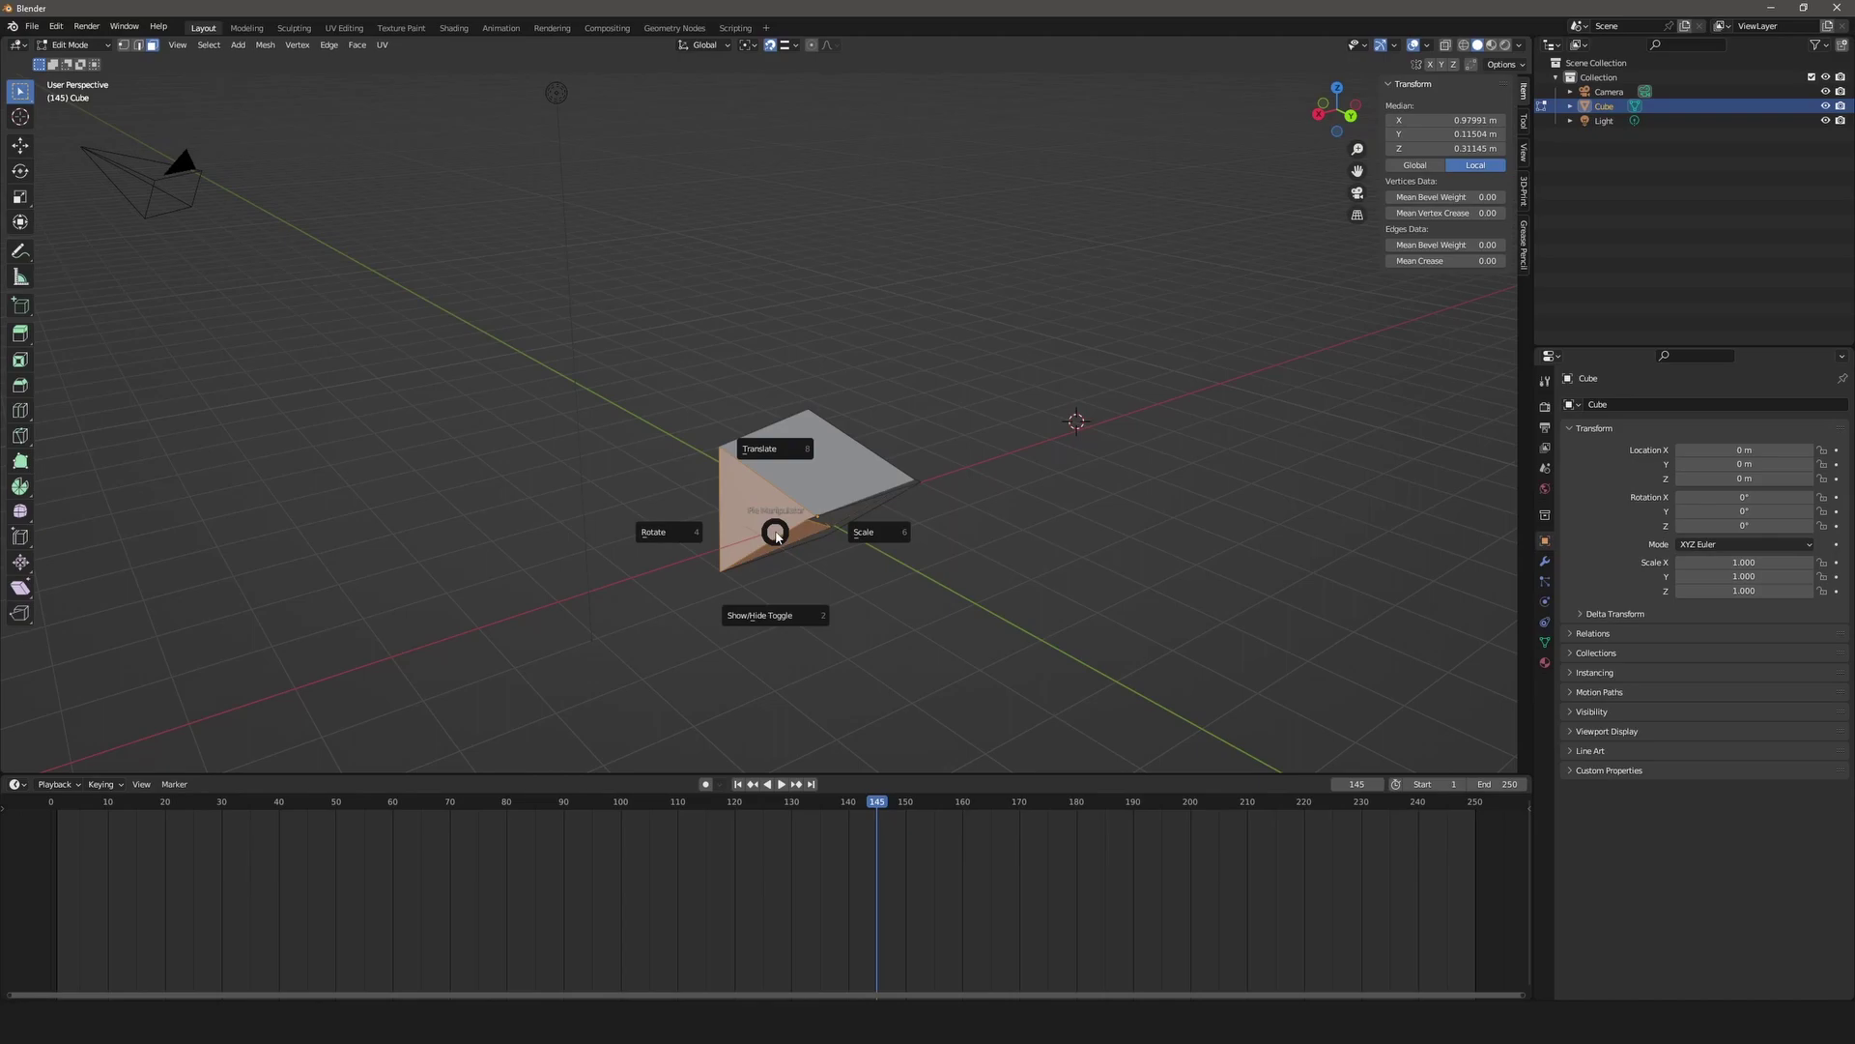
{"action": "left_click", "coordinate": [785, 619]}
{"action": "key", "text": "ctrl+grave"}
{"action": "left_click", "coordinate": [792, 615]}
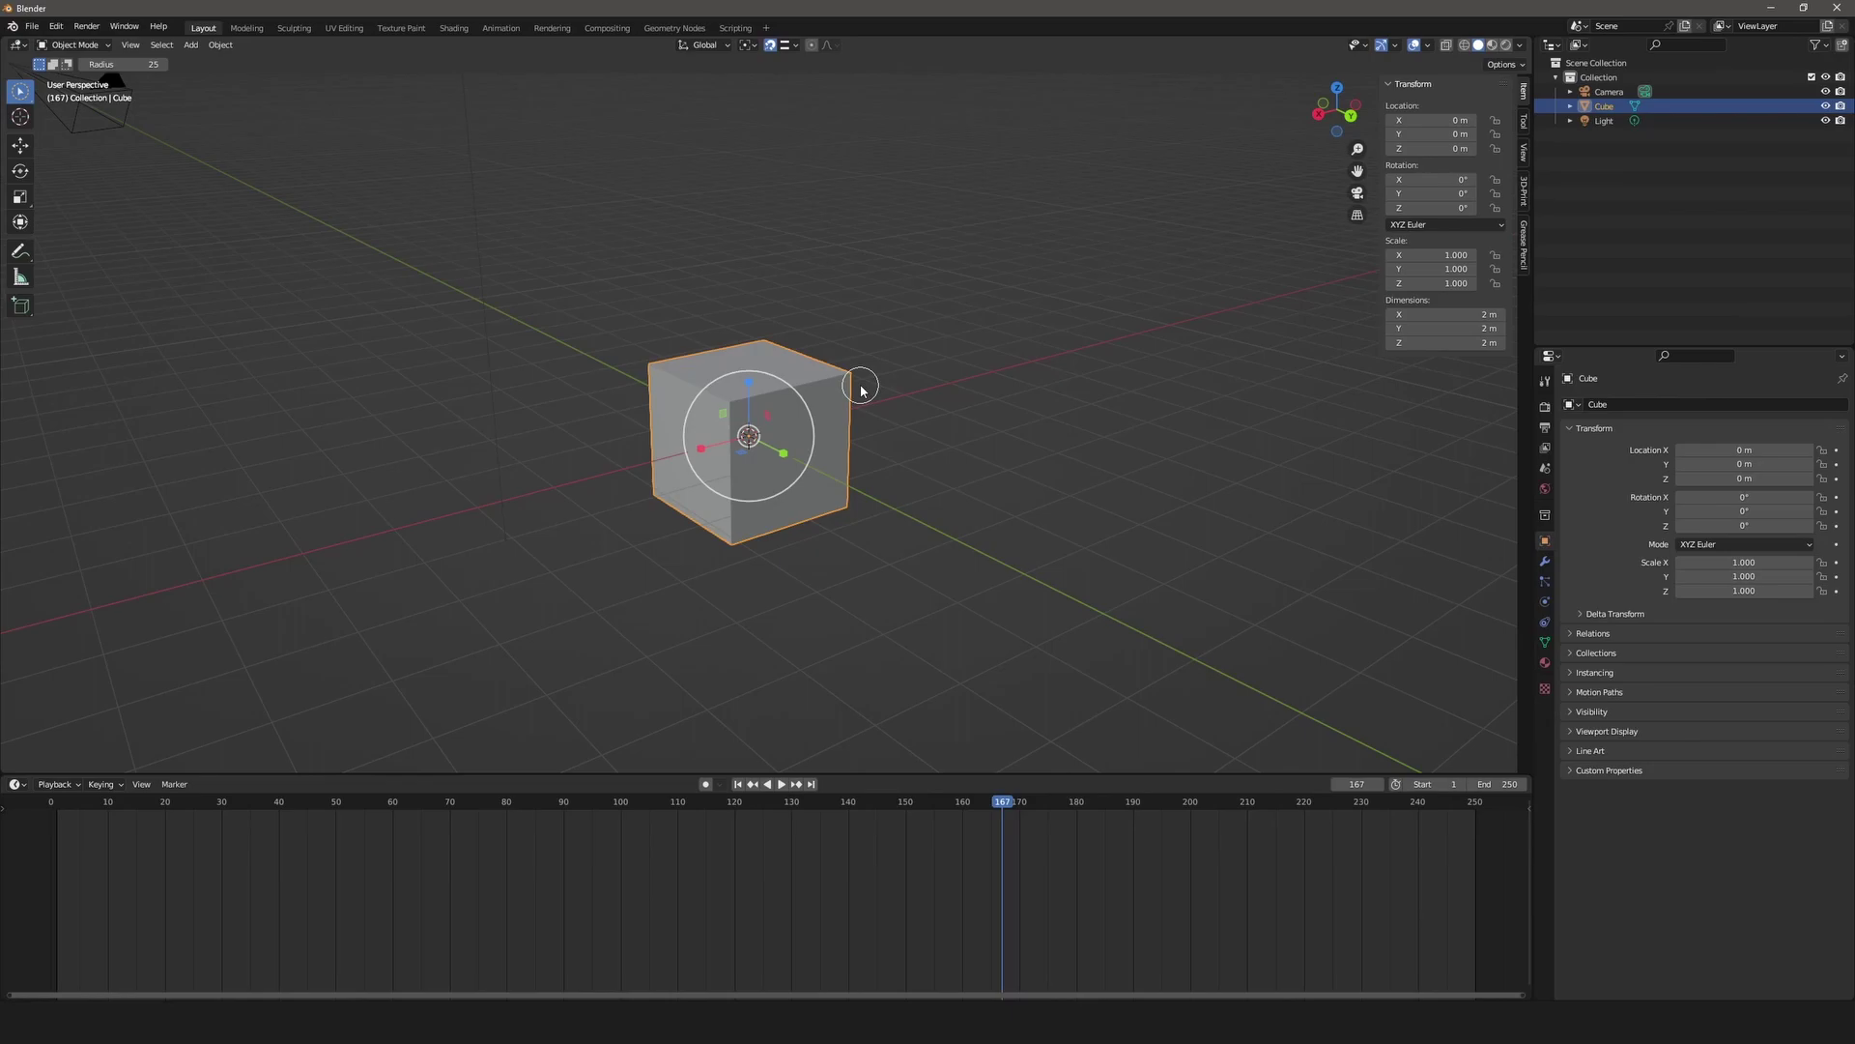
Set the cube's origin to its bottom and try scaling the cube from there.
{"action": "key", "text": "ctrl+alt+shift+c"}
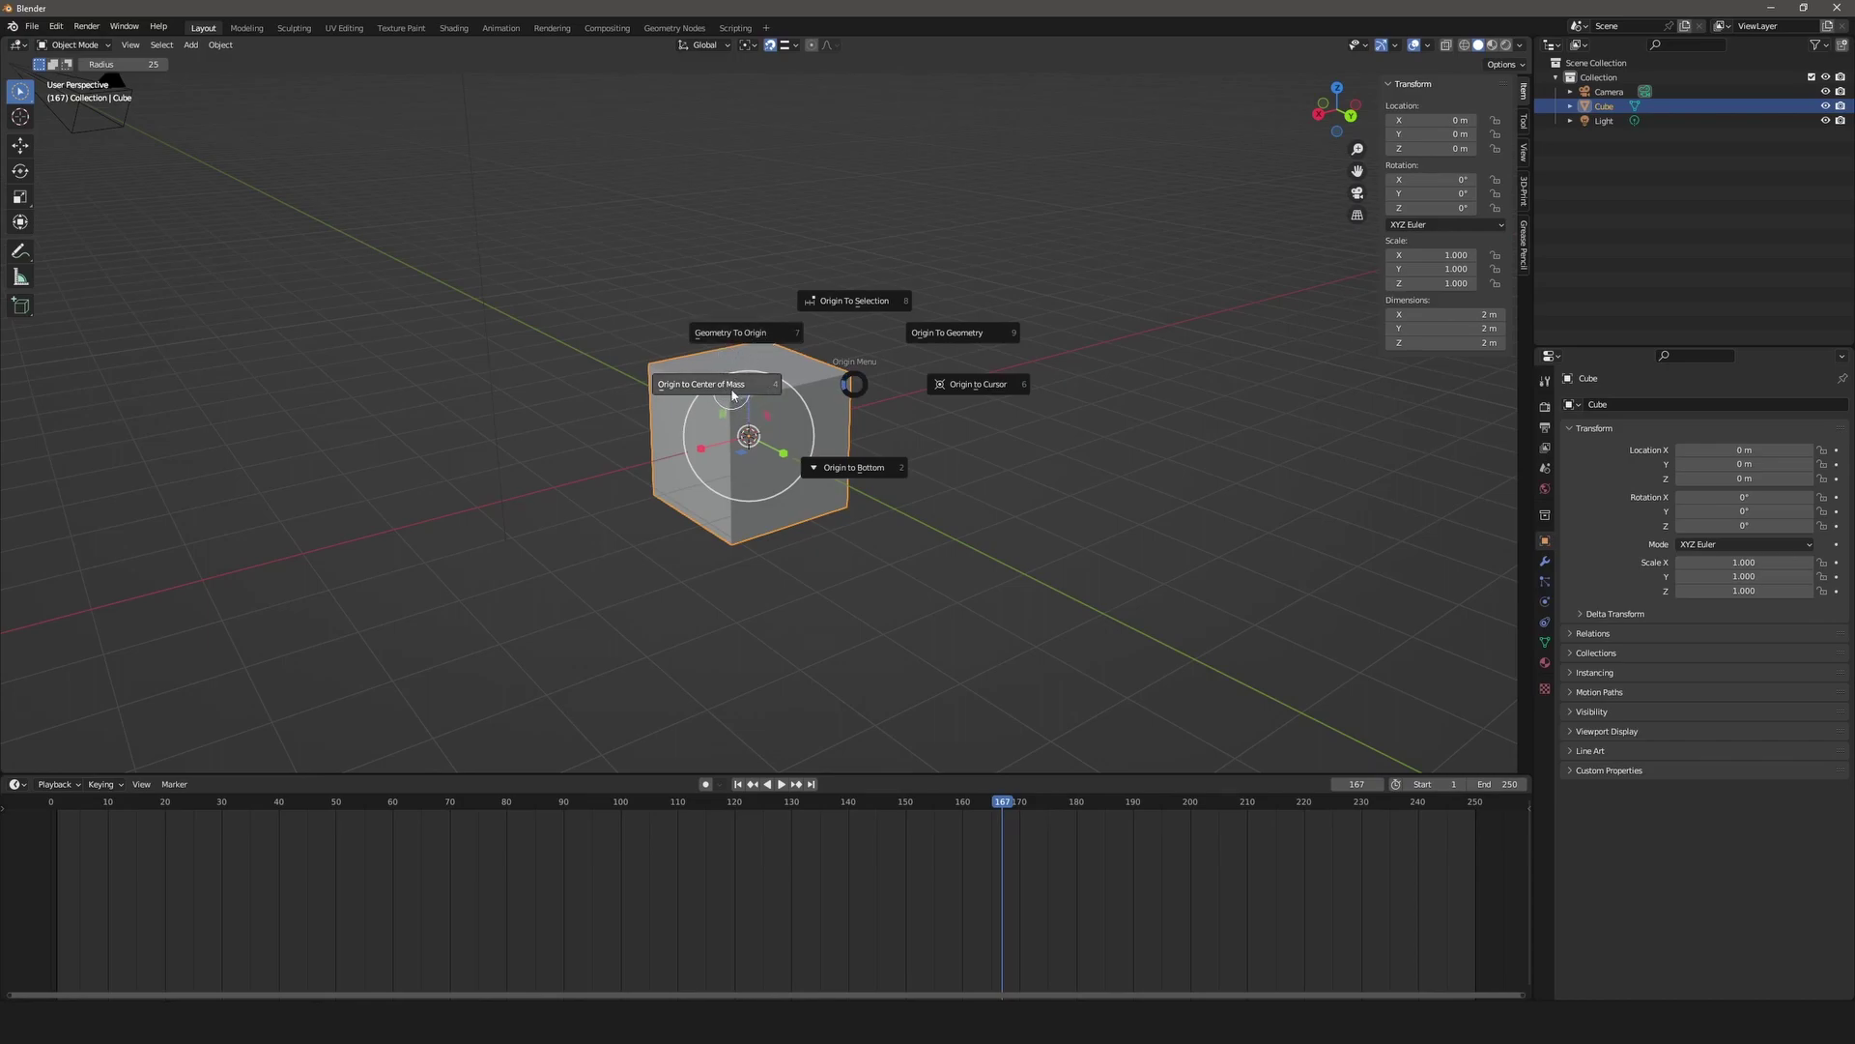
{"action": "left_click", "coordinate": [873, 471]}
{"action": "middle_click_drag", "start_coordinate": [835, 413], "coordinate": [907, 416]}
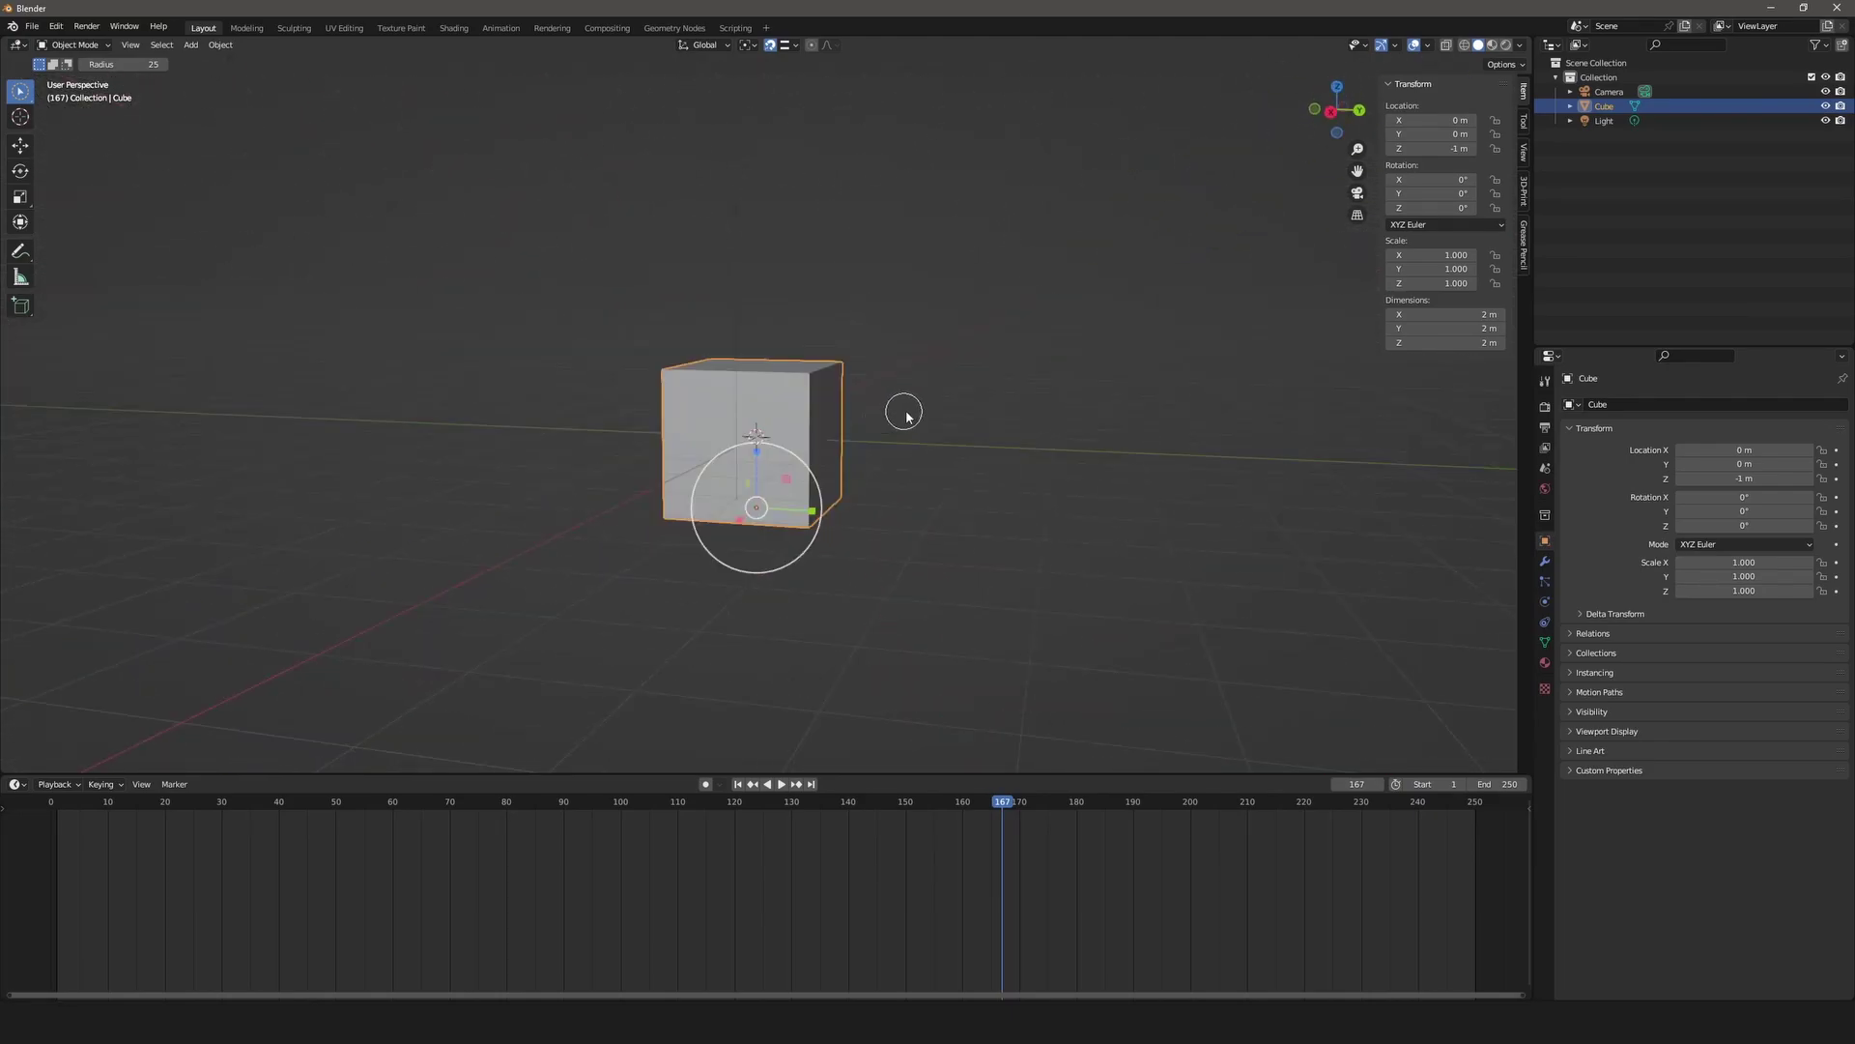
{"action": "key", "text": "s"}
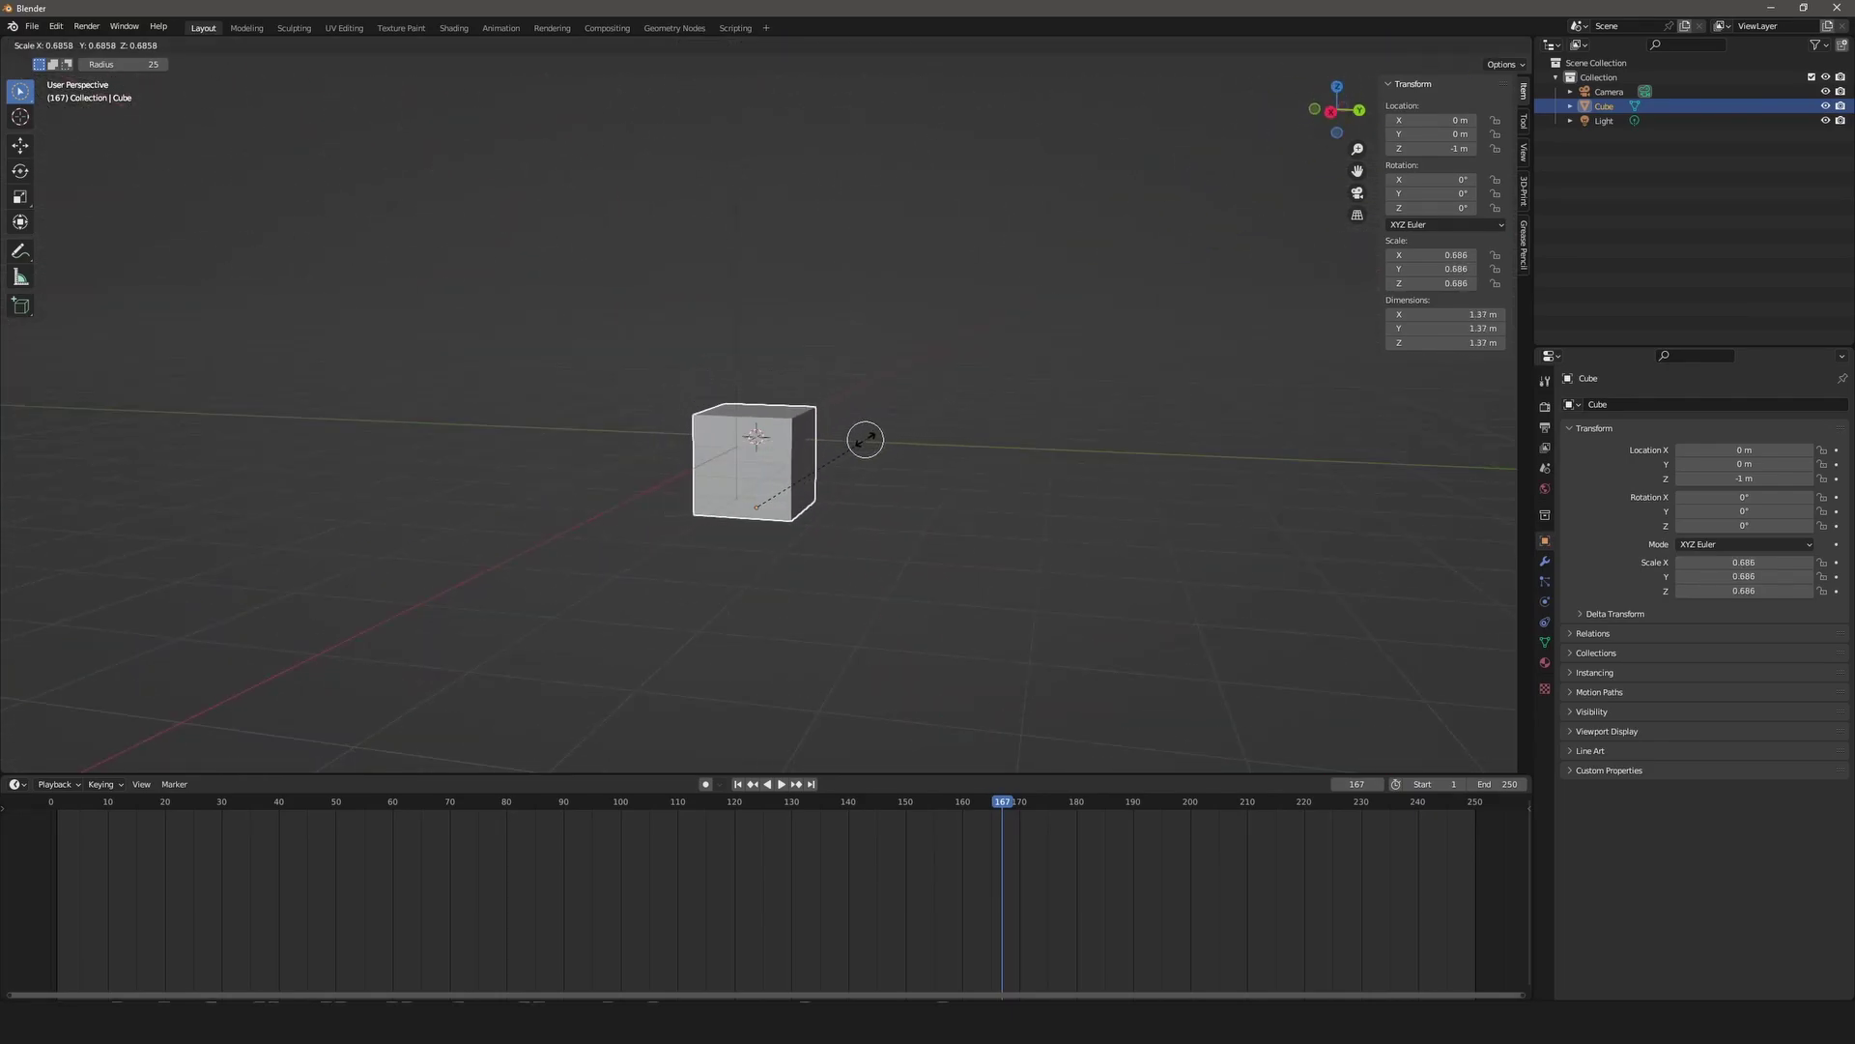
{"action": "right_click", "coordinate": [826, 450]}
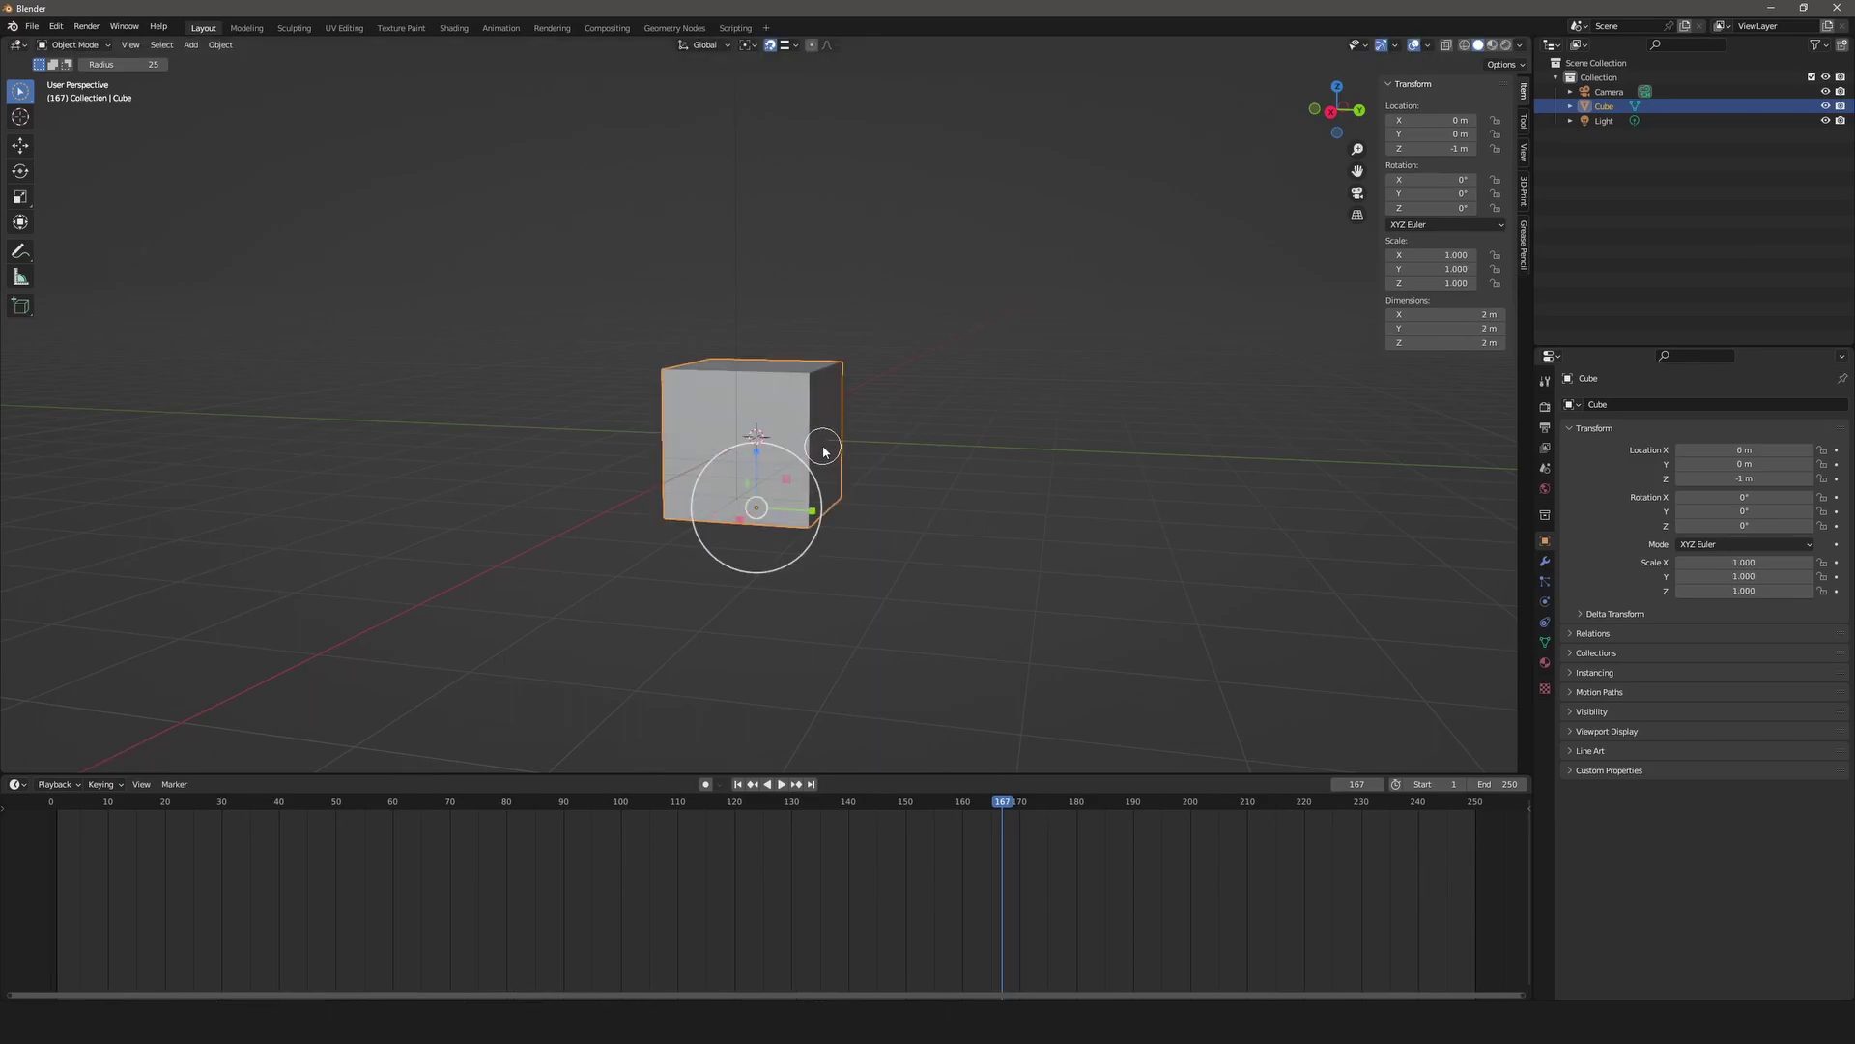
Set the cube's origin back to its geometry and scale the cube down to about 0.53.
{"action": "key", "text": "ctrl+alt+shift+c"}
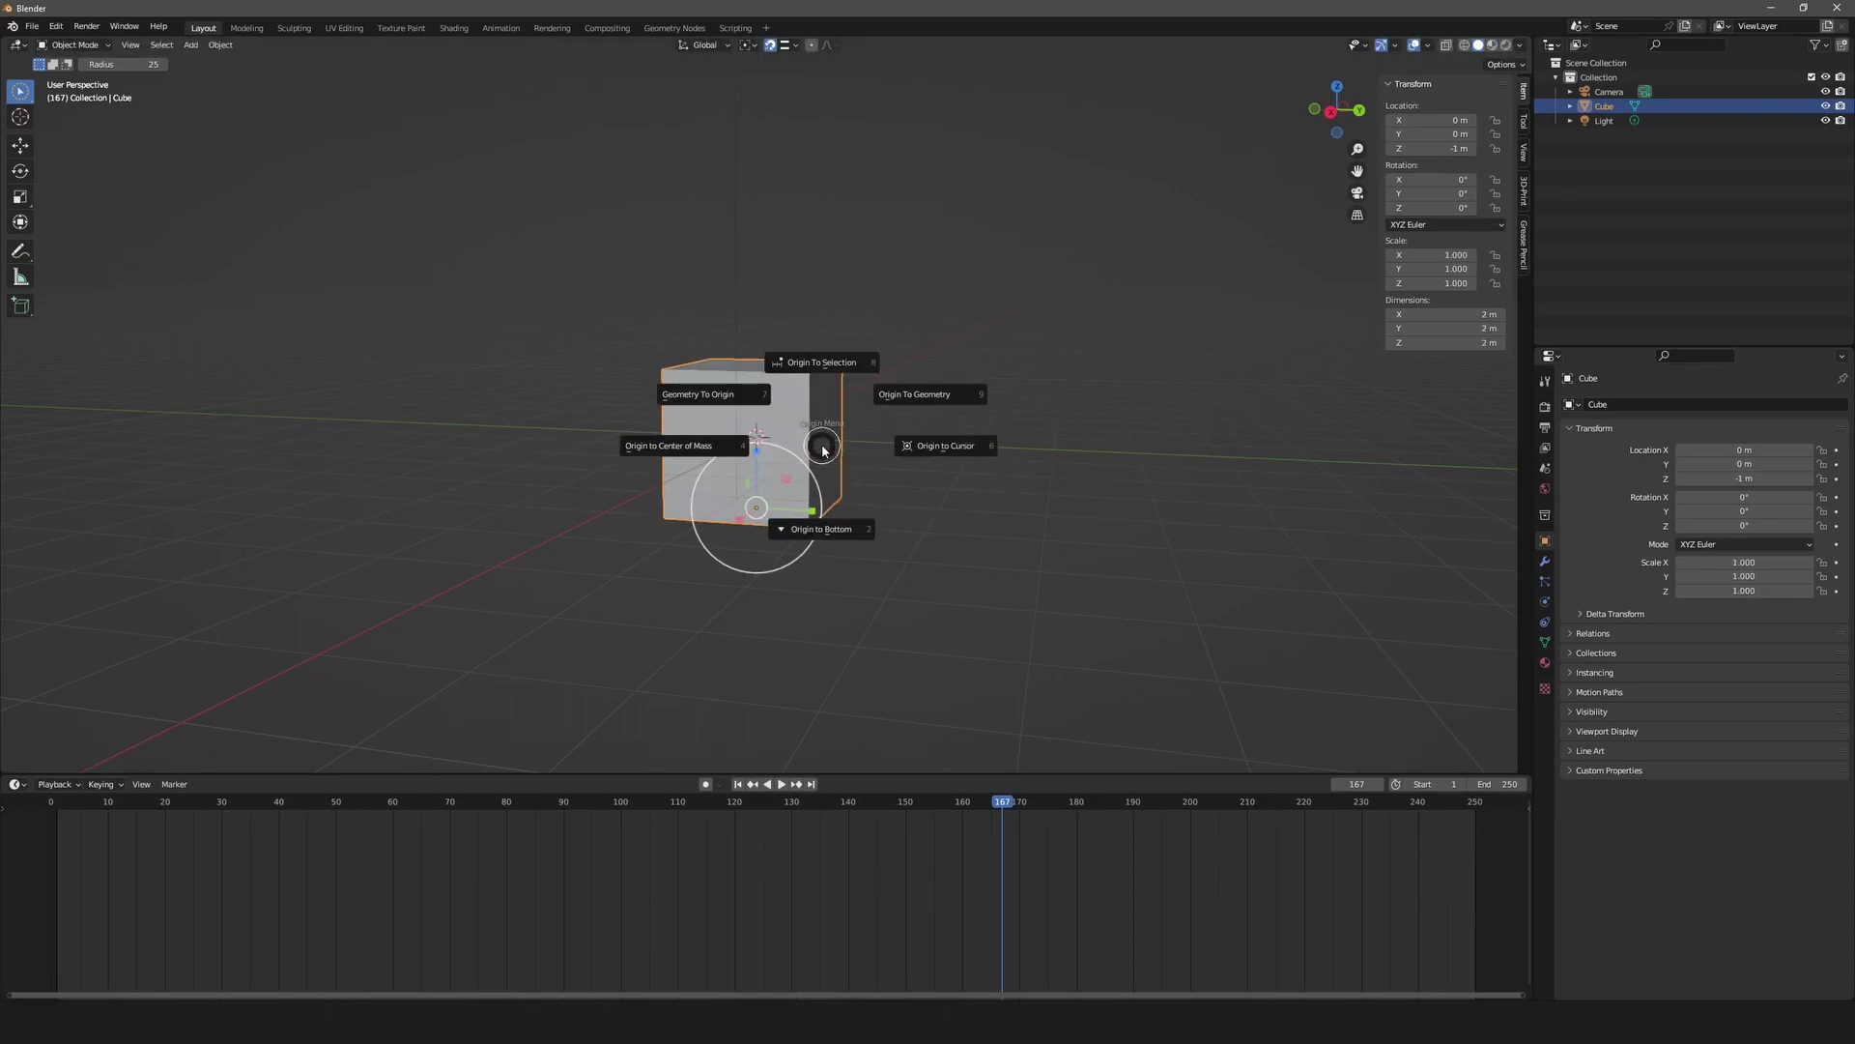
{"action": "left_click", "coordinate": [909, 396]}
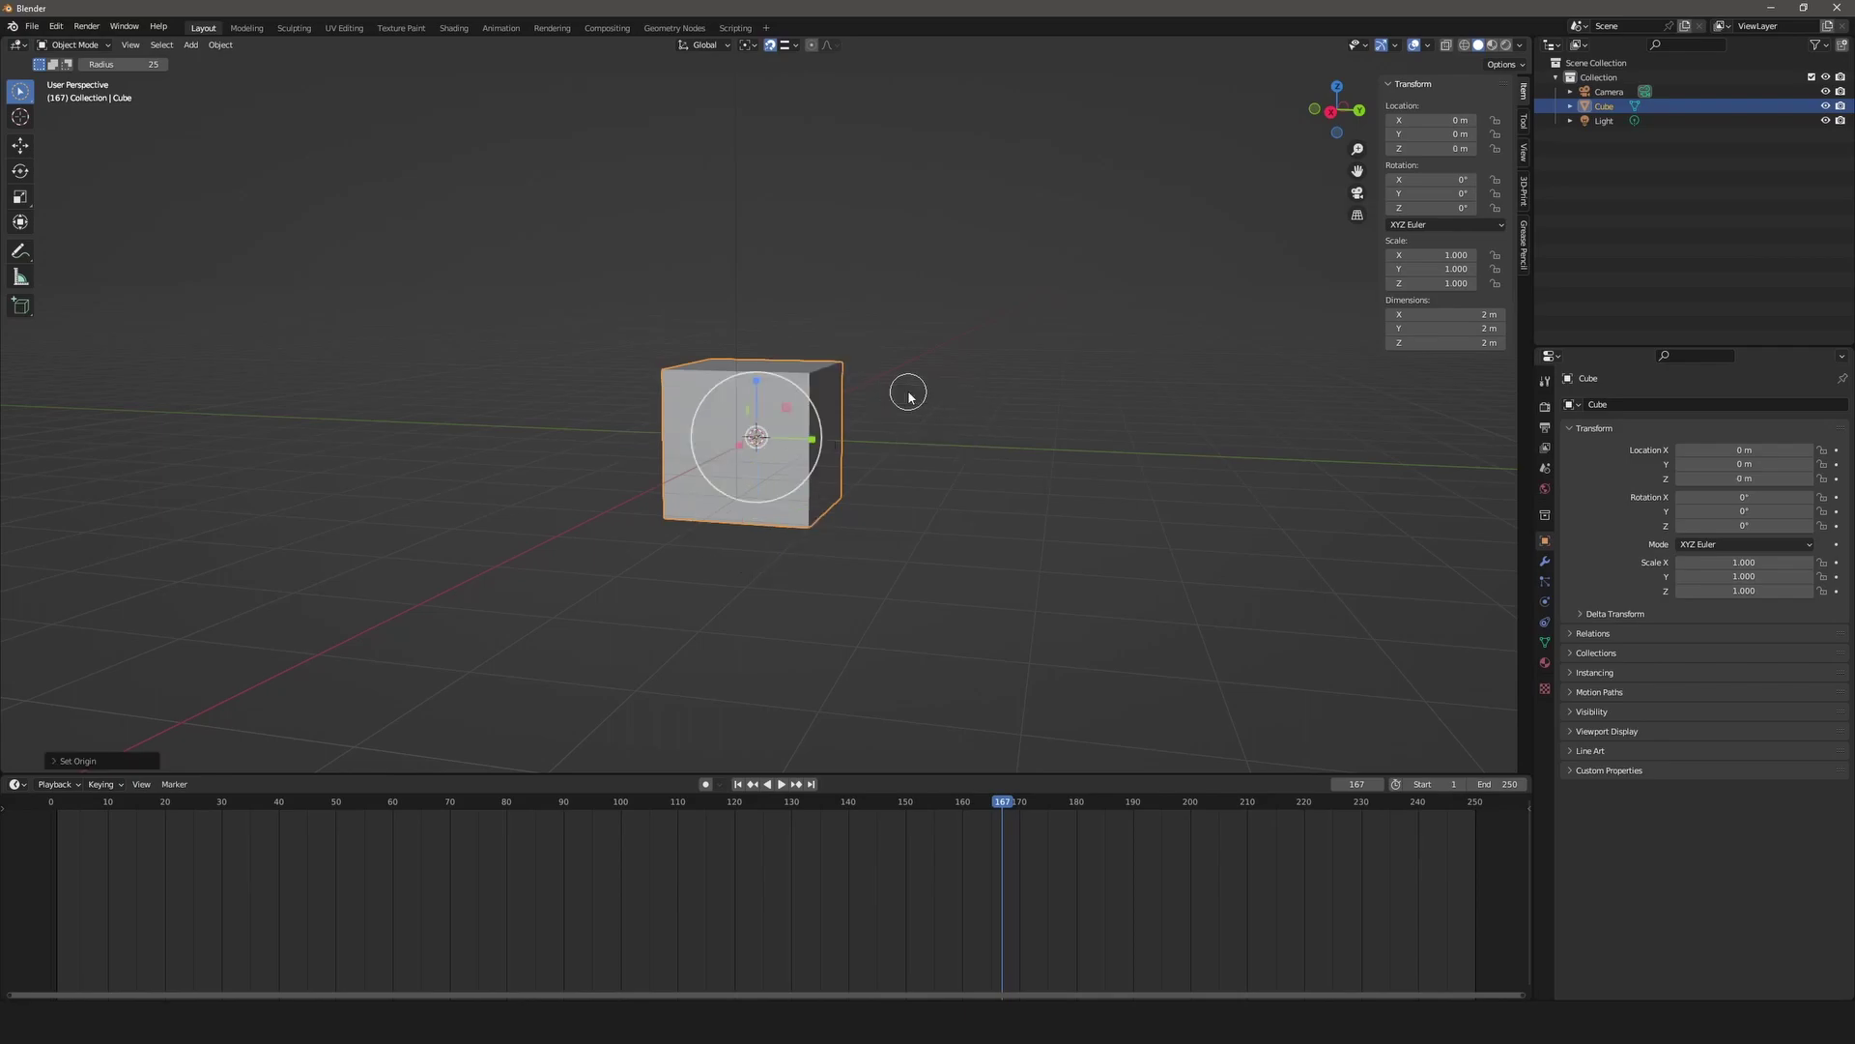
{"action": "middle_click_drag", "start_coordinate": [888, 396], "coordinate": [825, 415]}
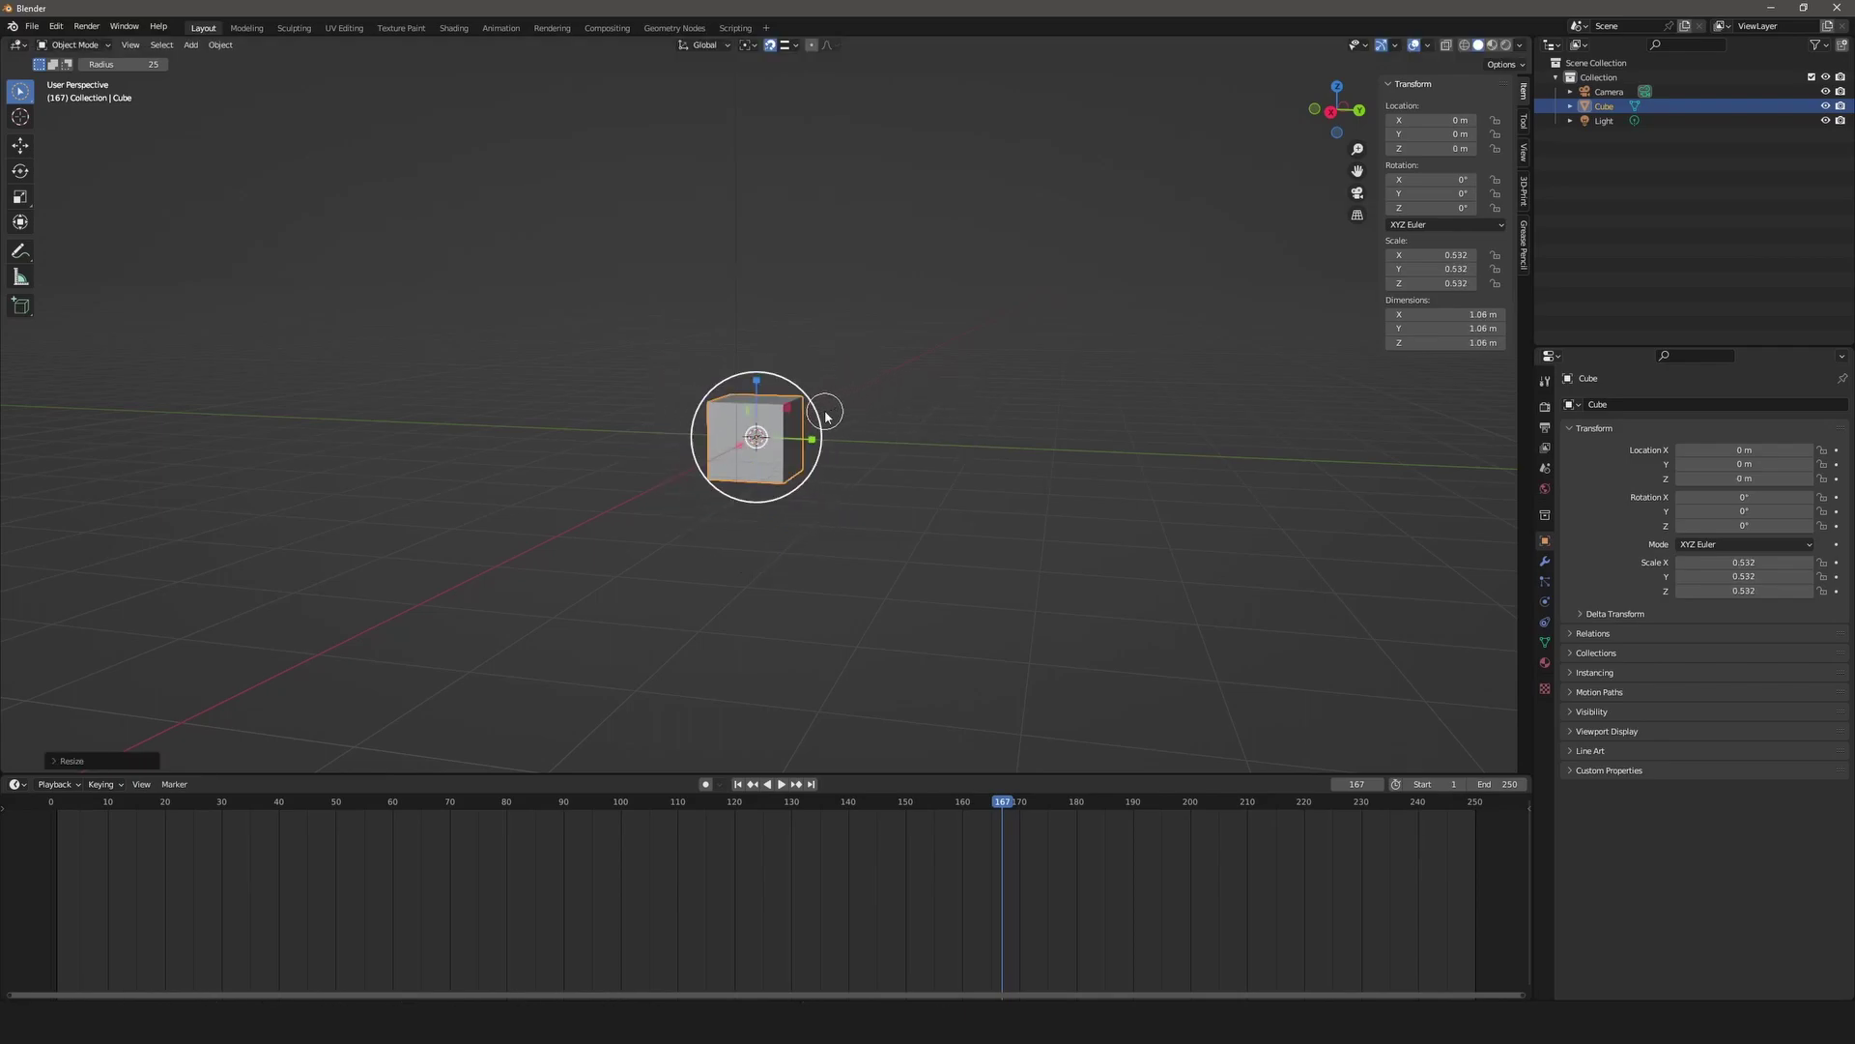
Activate the Cursor tool and place the 3D cursor in empty space above and behind the cube.
{"action": "left_click", "coordinate": [20, 117]}
{"action": "left_click", "coordinate": [863, 285]}
{"action": "middle_click_drag", "start_coordinate": [902, 302], "coordinate": [908, 361]}
Set the cube's origin to the 3D cursor and scale the cube down about that point.
{"action": "key", "text": "ctrl+alt+x"}
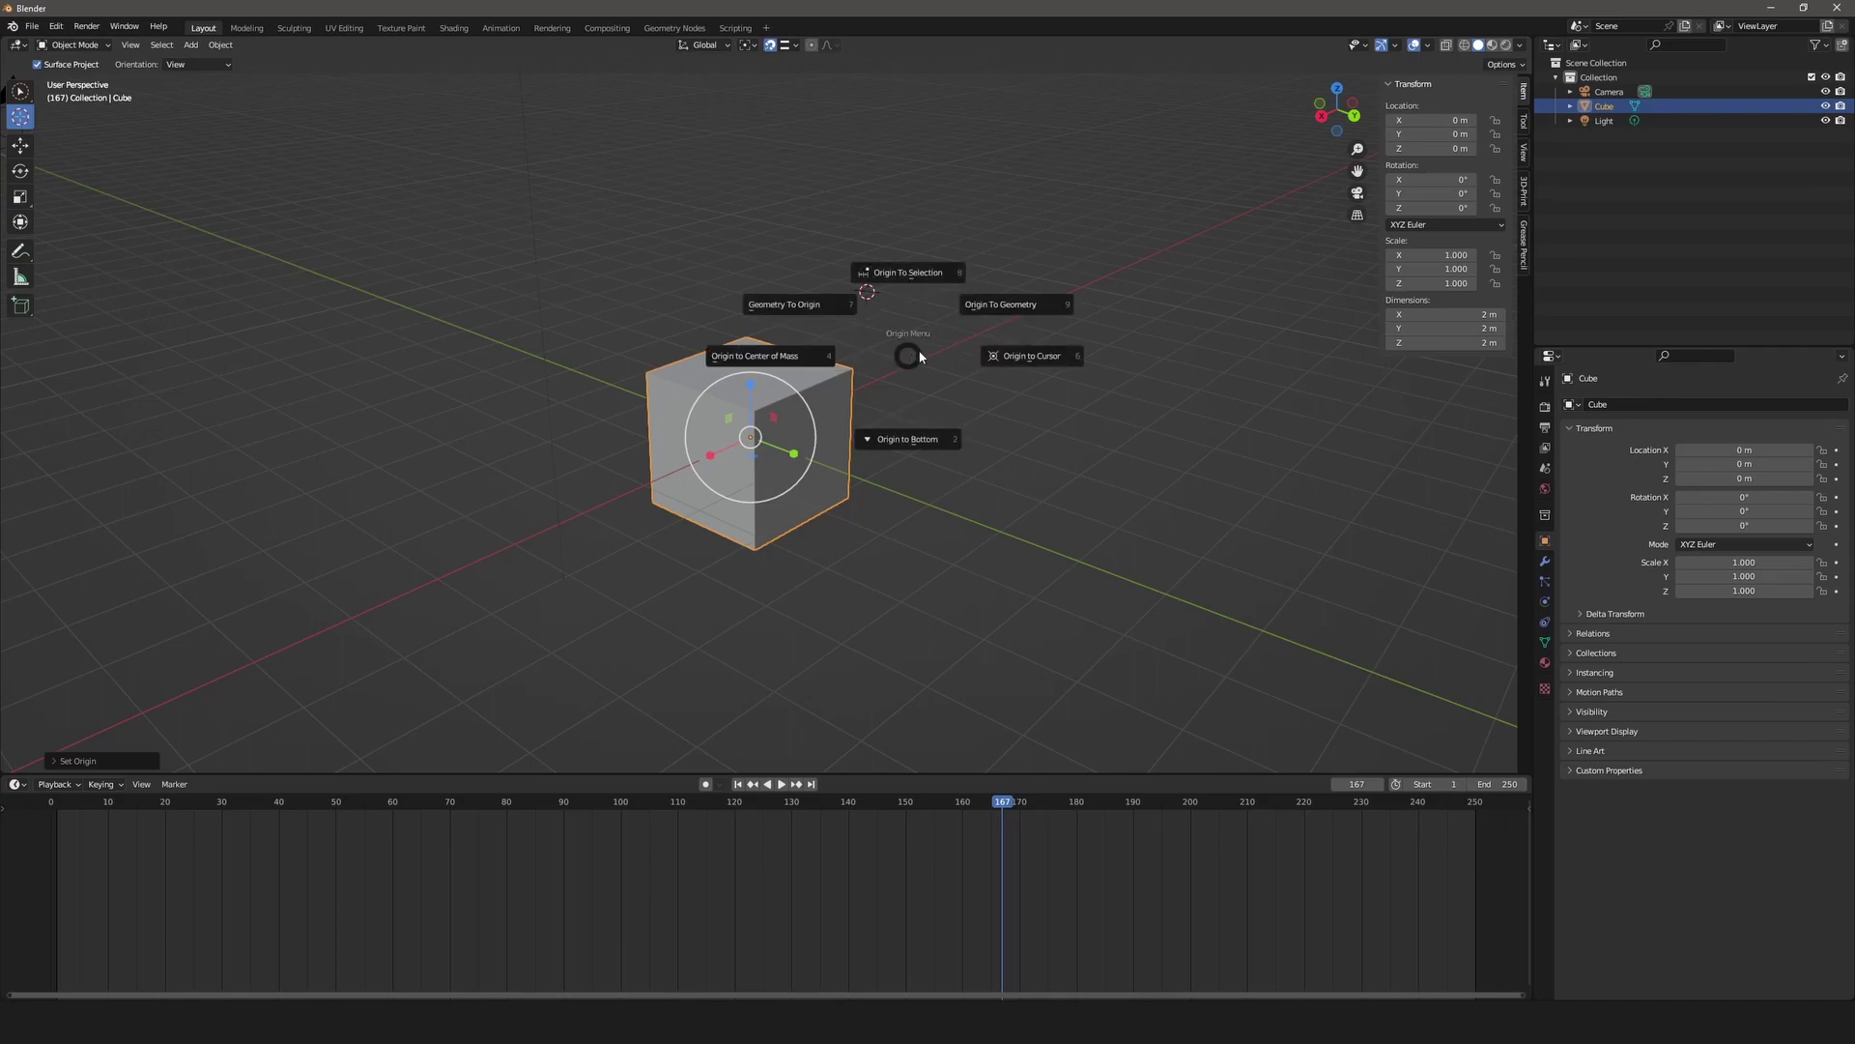
{"action": "left_click", "coordinate": [1006, 354]}
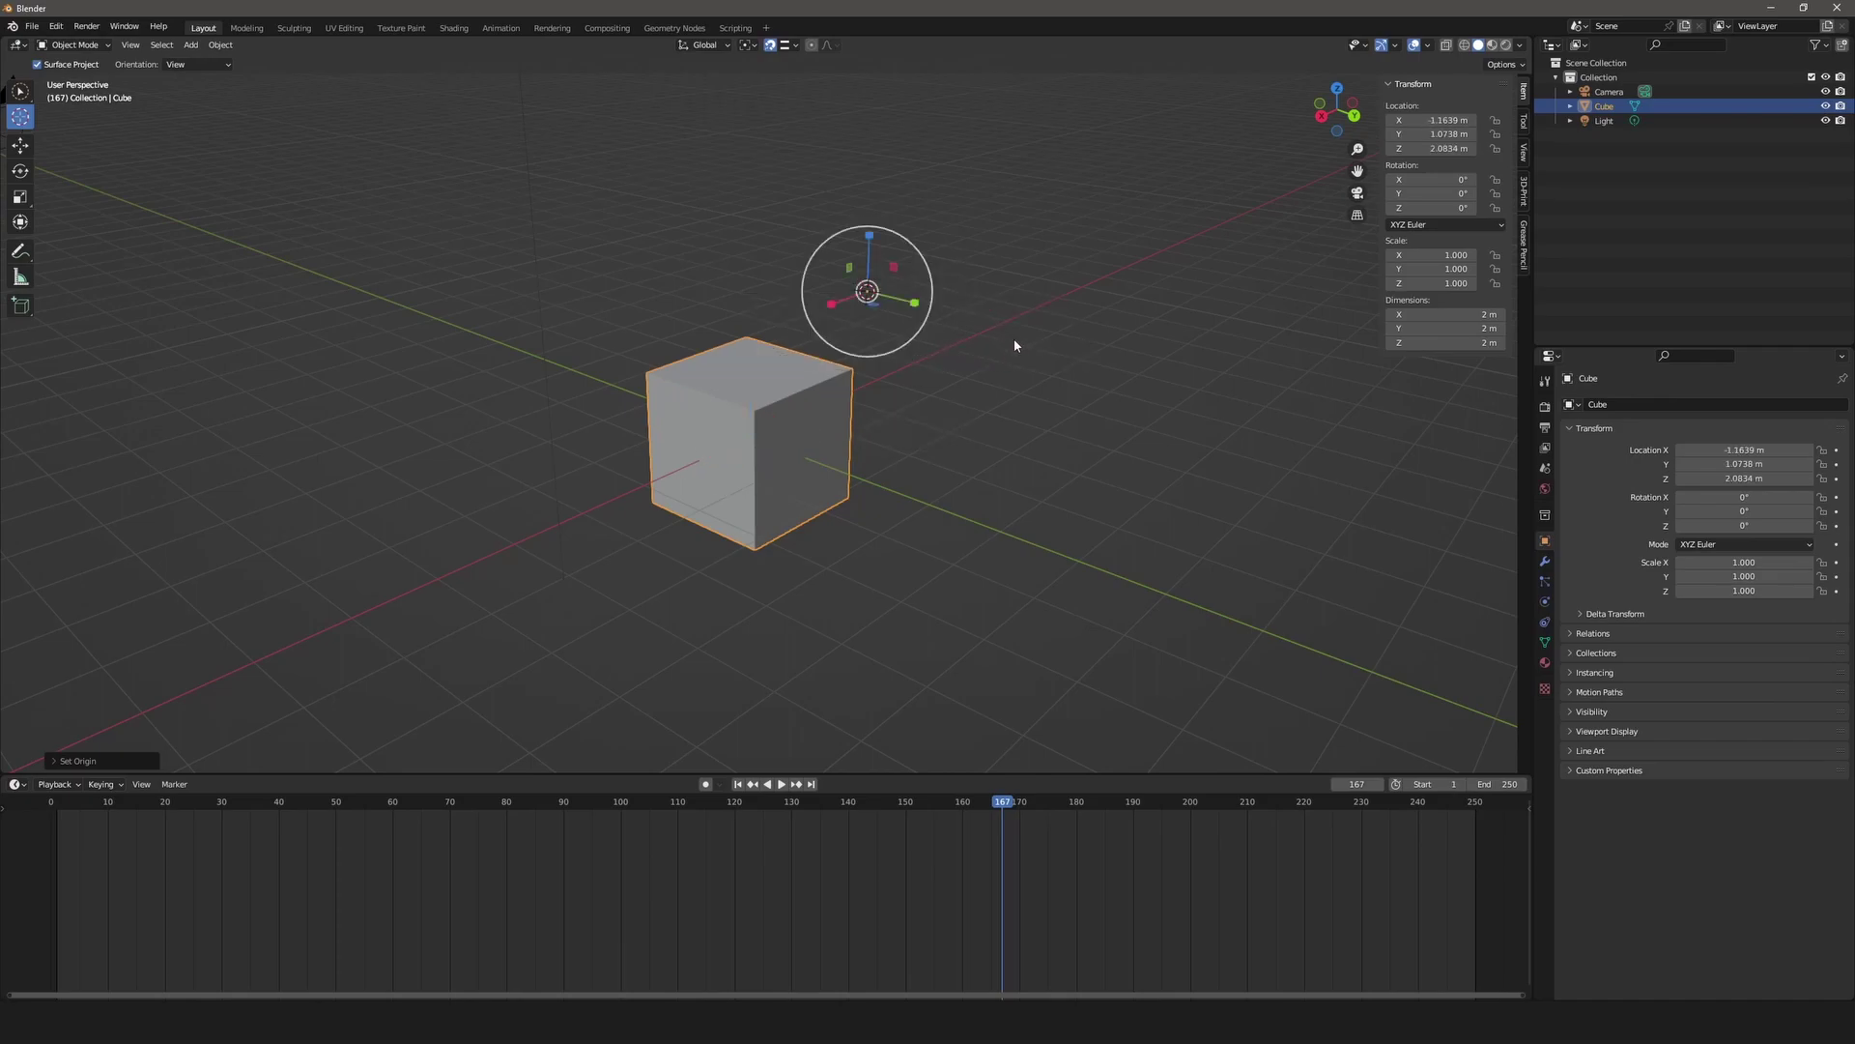
{"action": "key", "text": "s"}
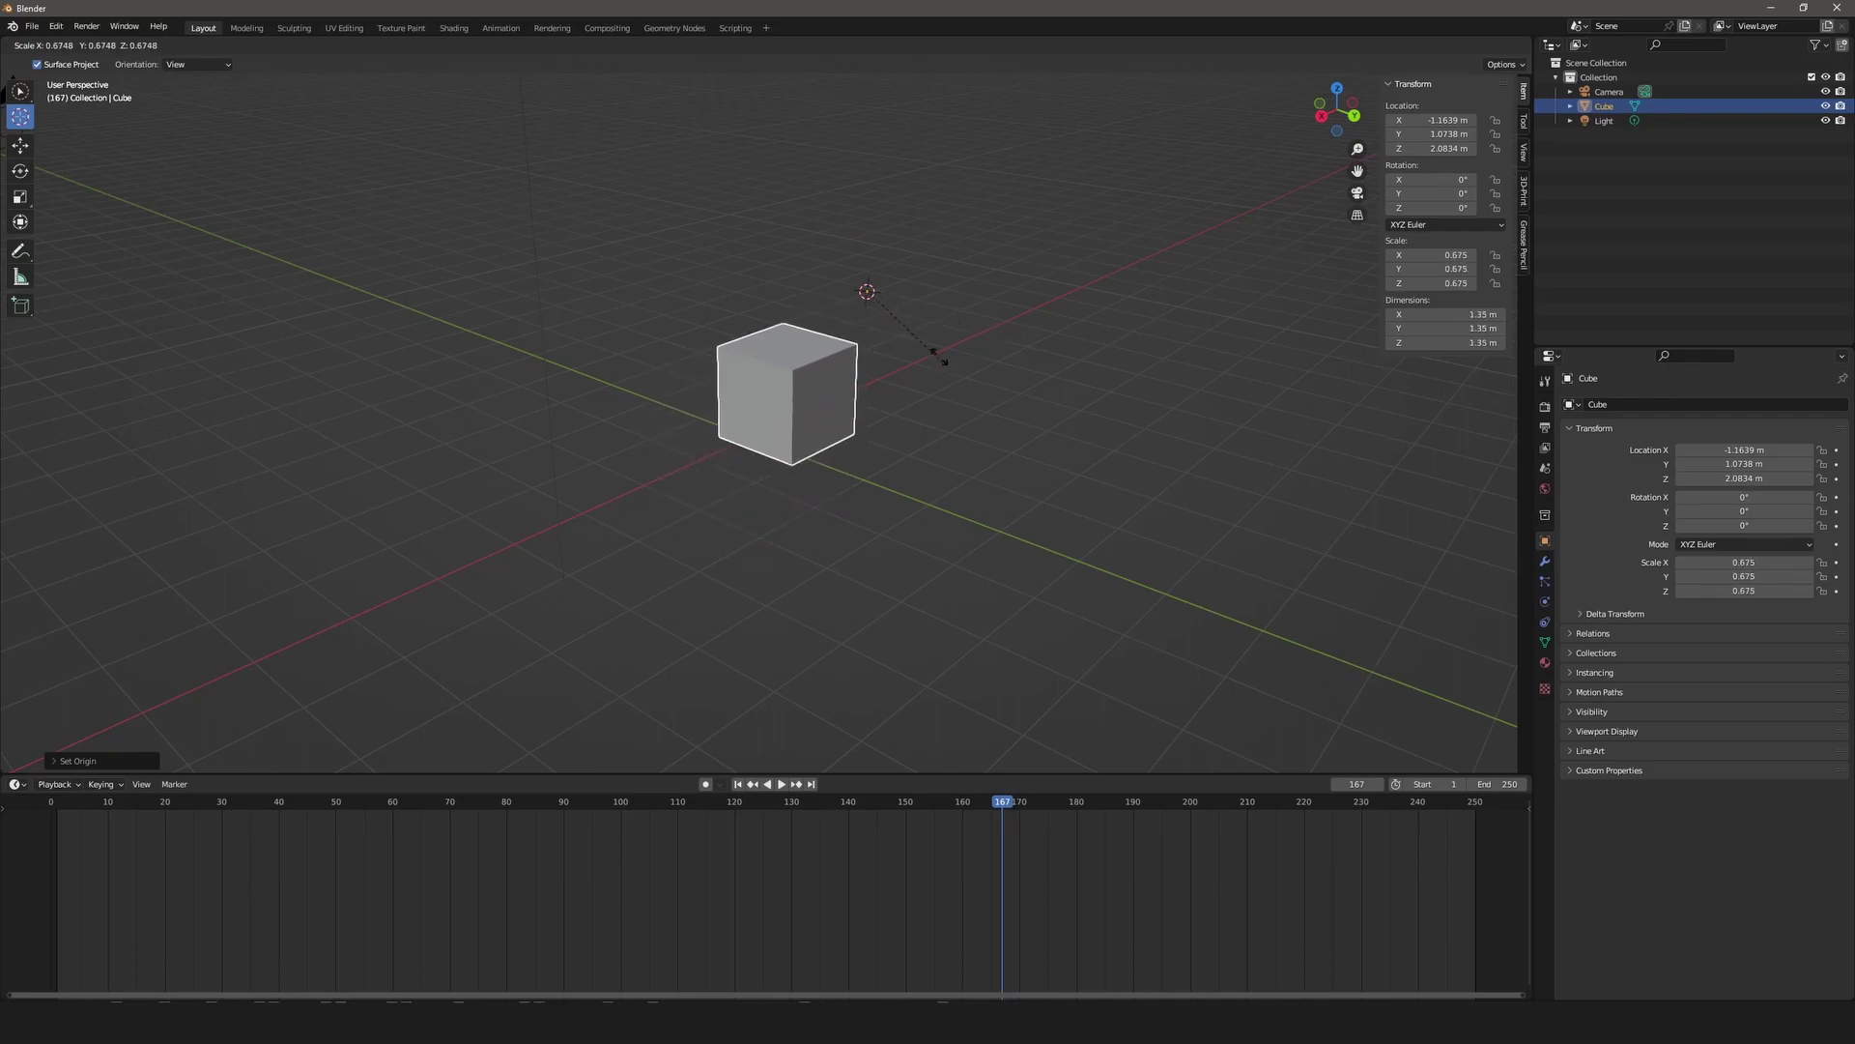
{"action": "left_click", "coordinate": [952, 361]}
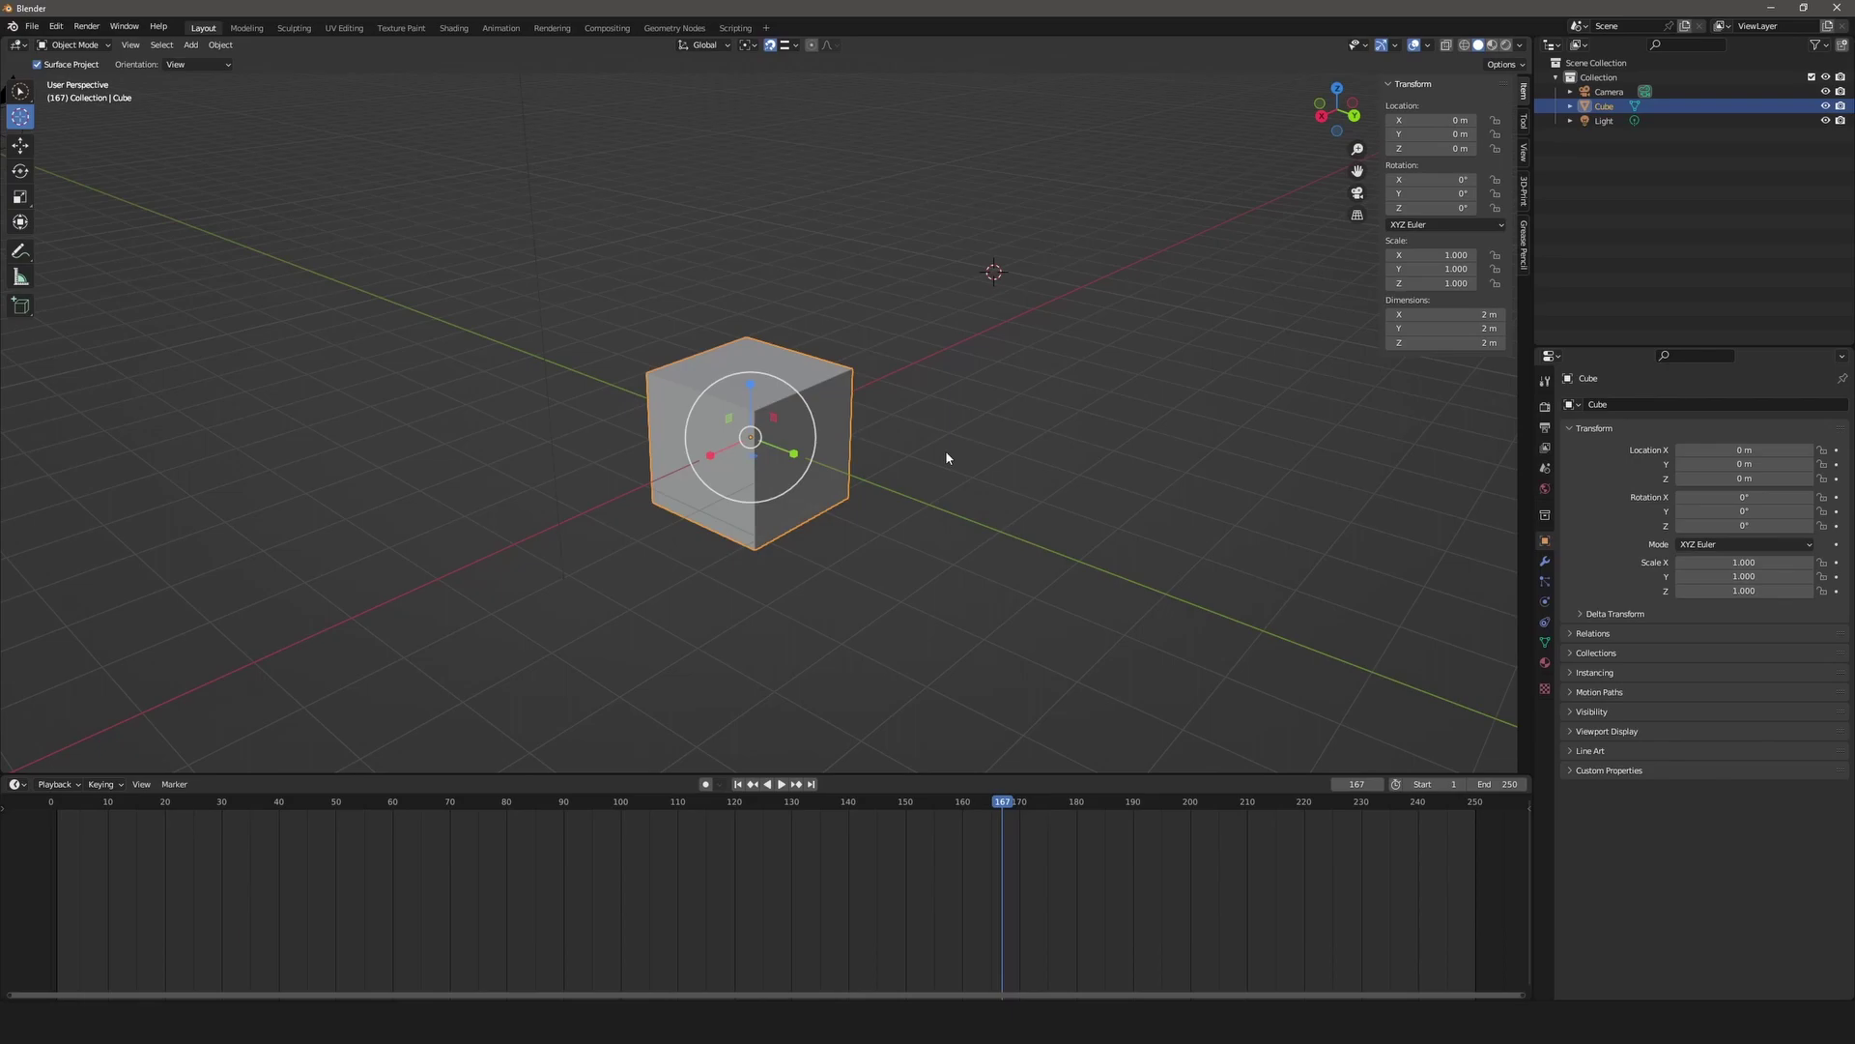
Examine the save and open pie's file options, including opening, saving, import and export, and recovery.
{"action": "key", "text": "ctrl+s"}
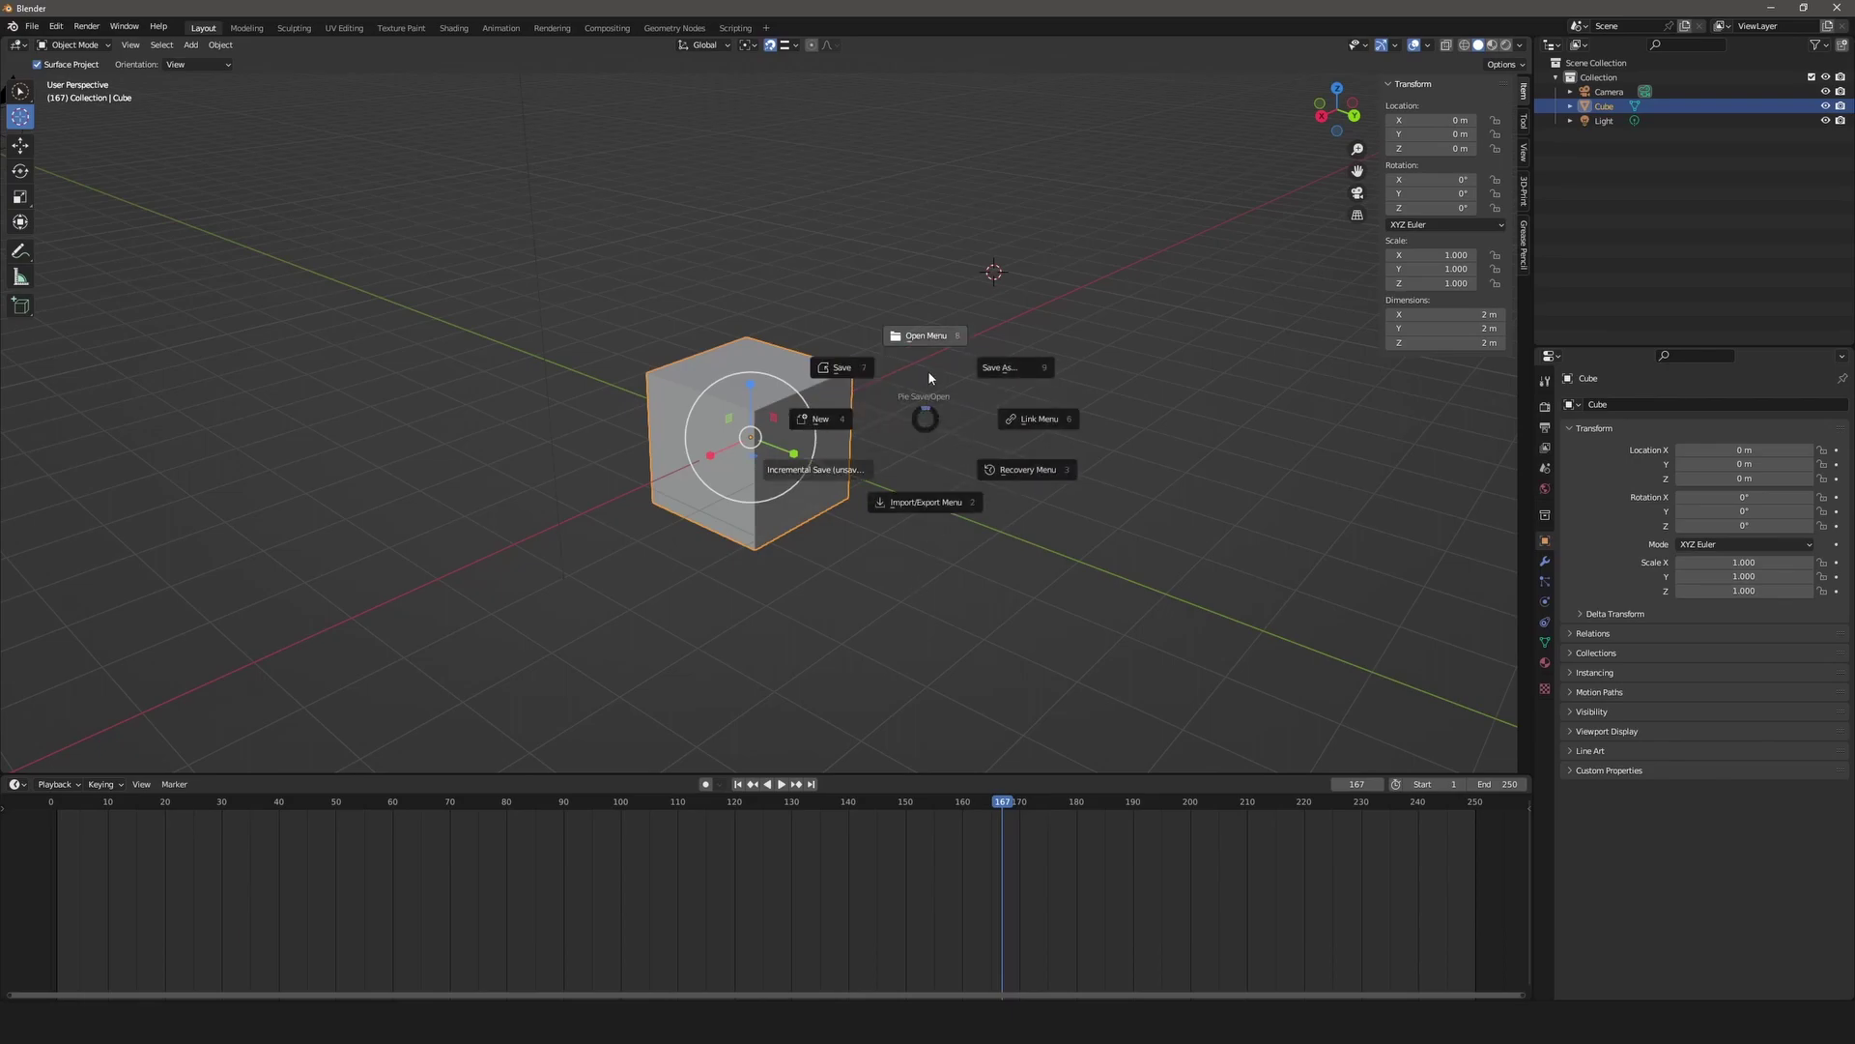
{"action": "mouse_move", "coordinate": [919, 345]}
{"action": "mouse_move", "coordinate": [1008, 358]}
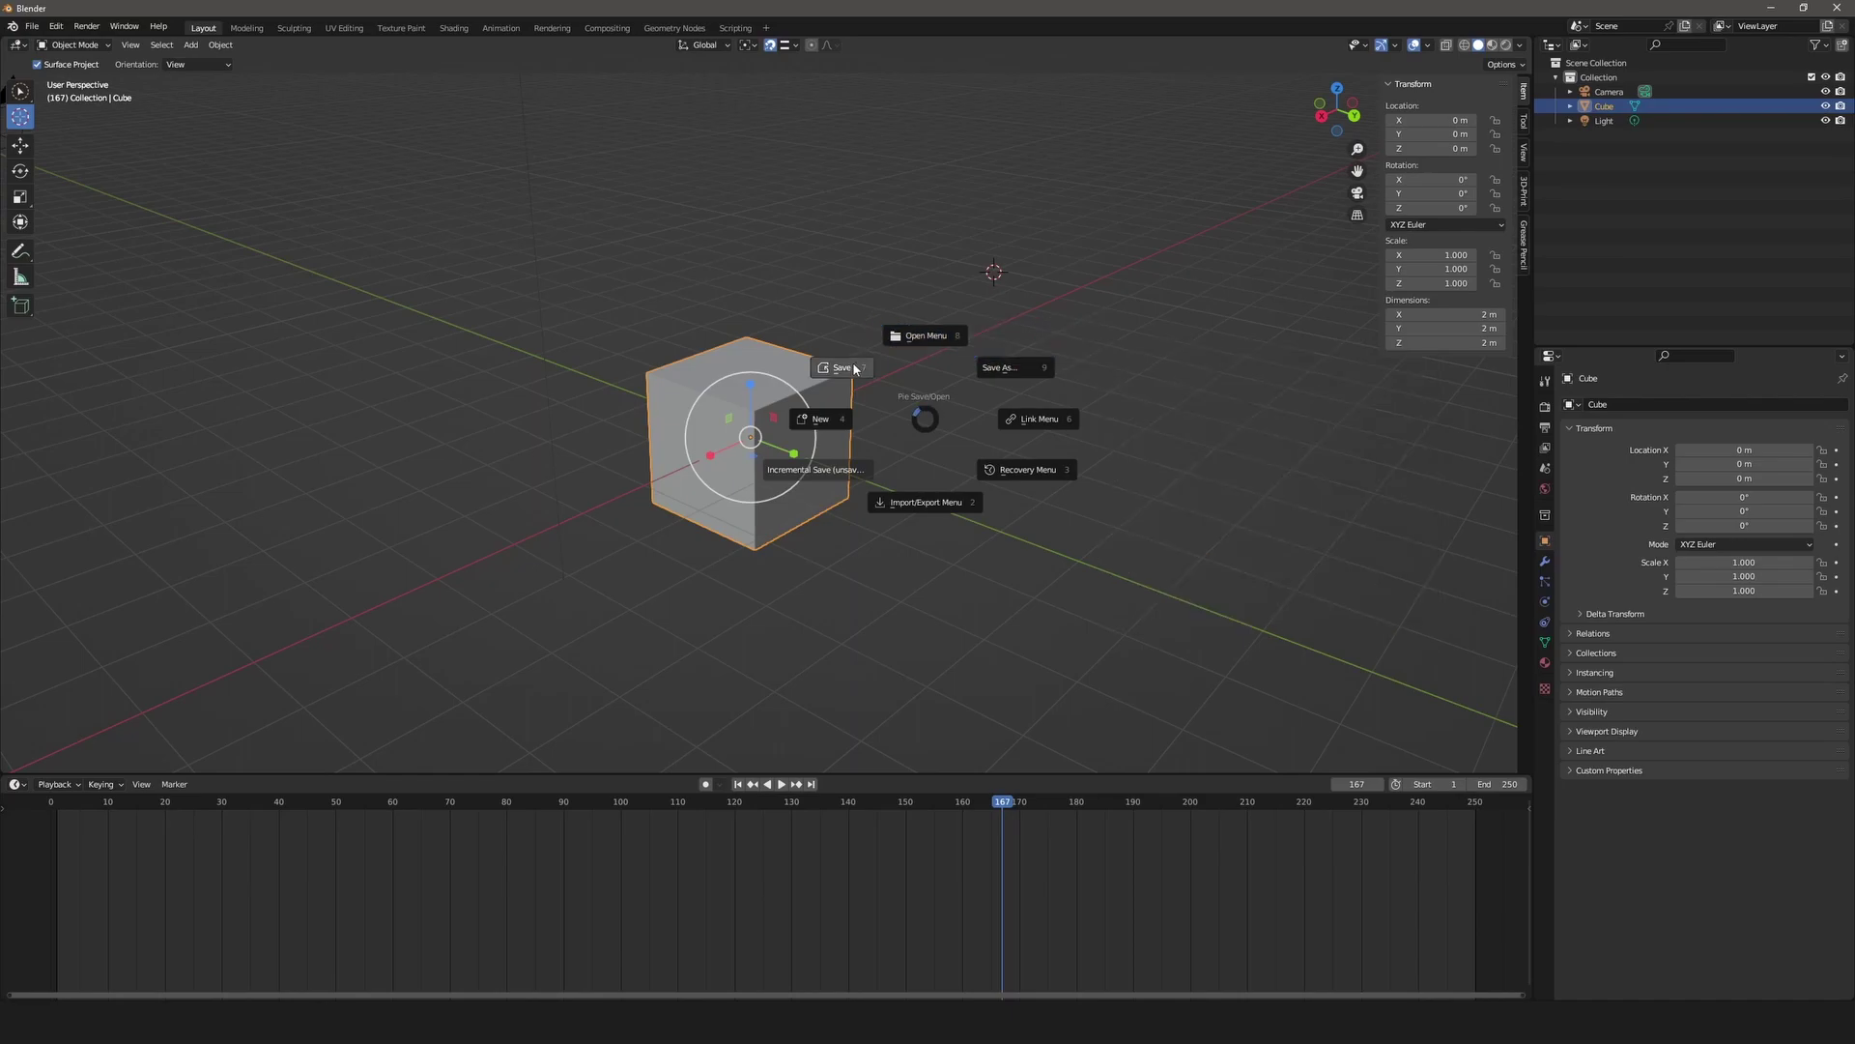
{"action": "mouse_move", "coordinate": [919, 510]}
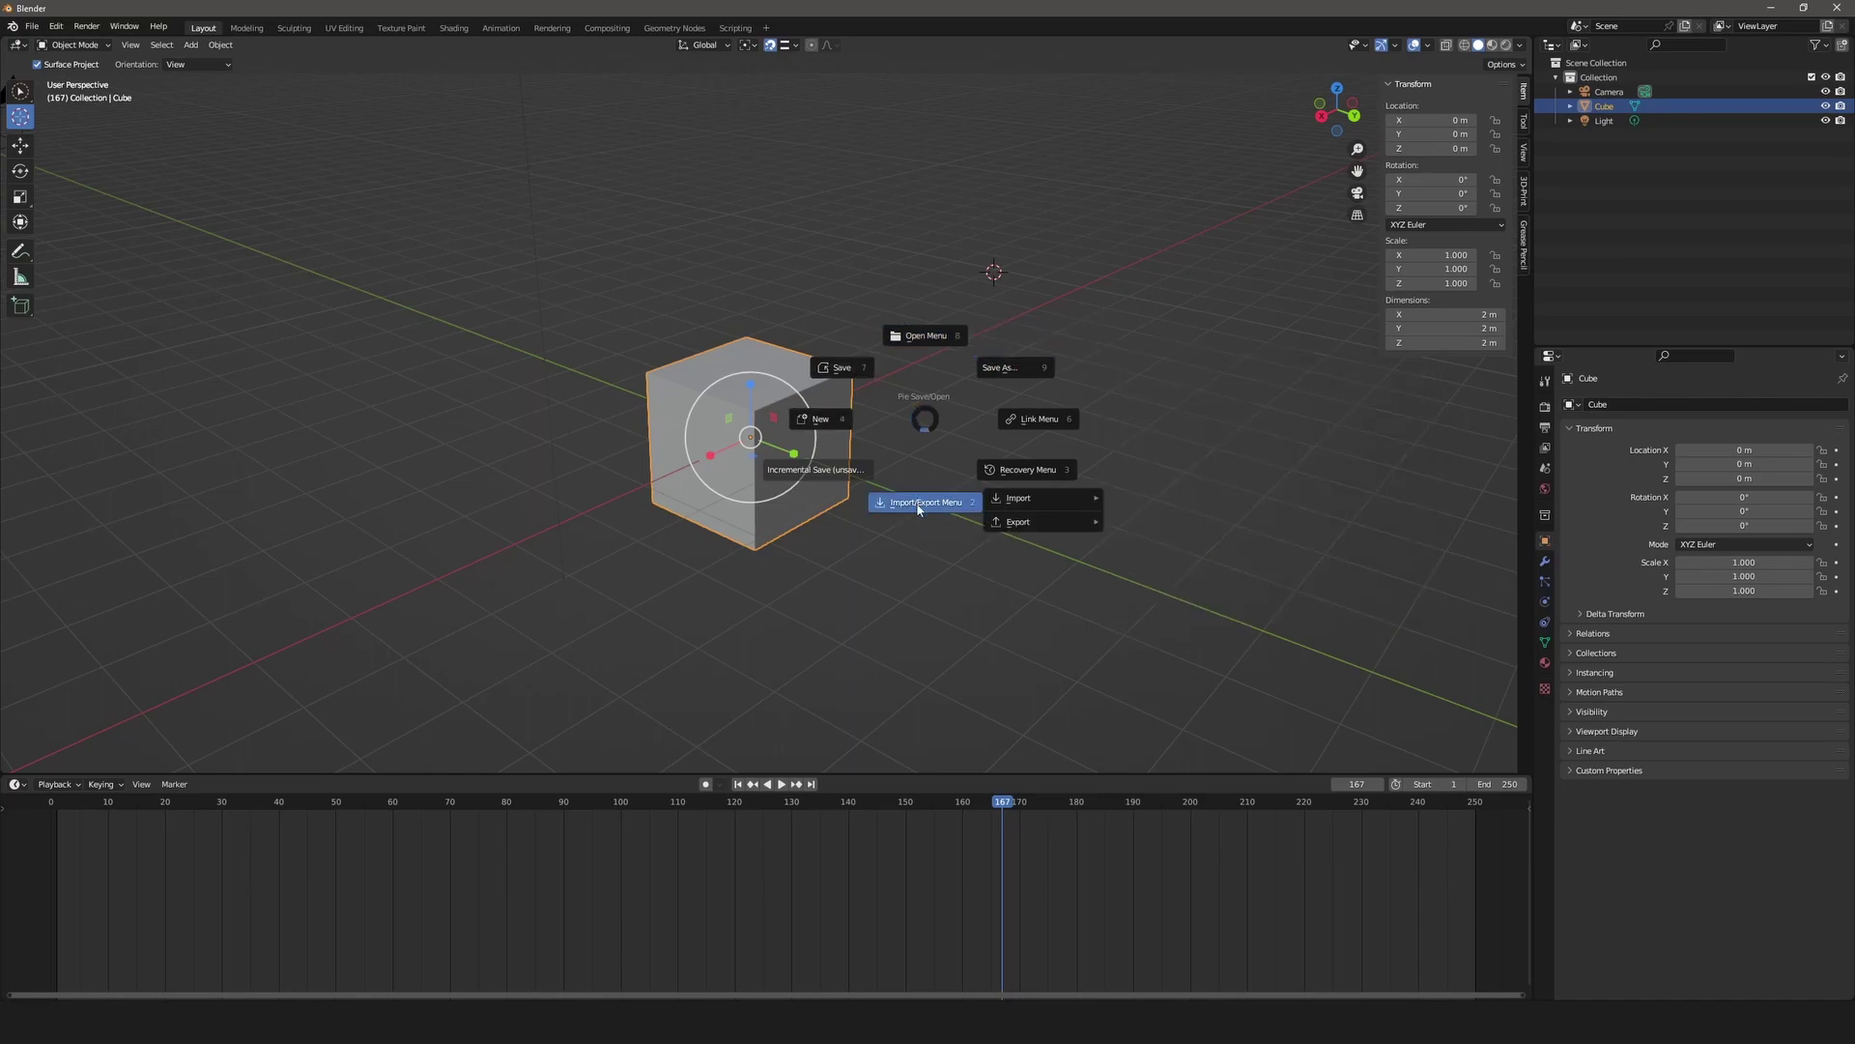
{"action": "mouse_move", "coordinate": [1018, 480]}
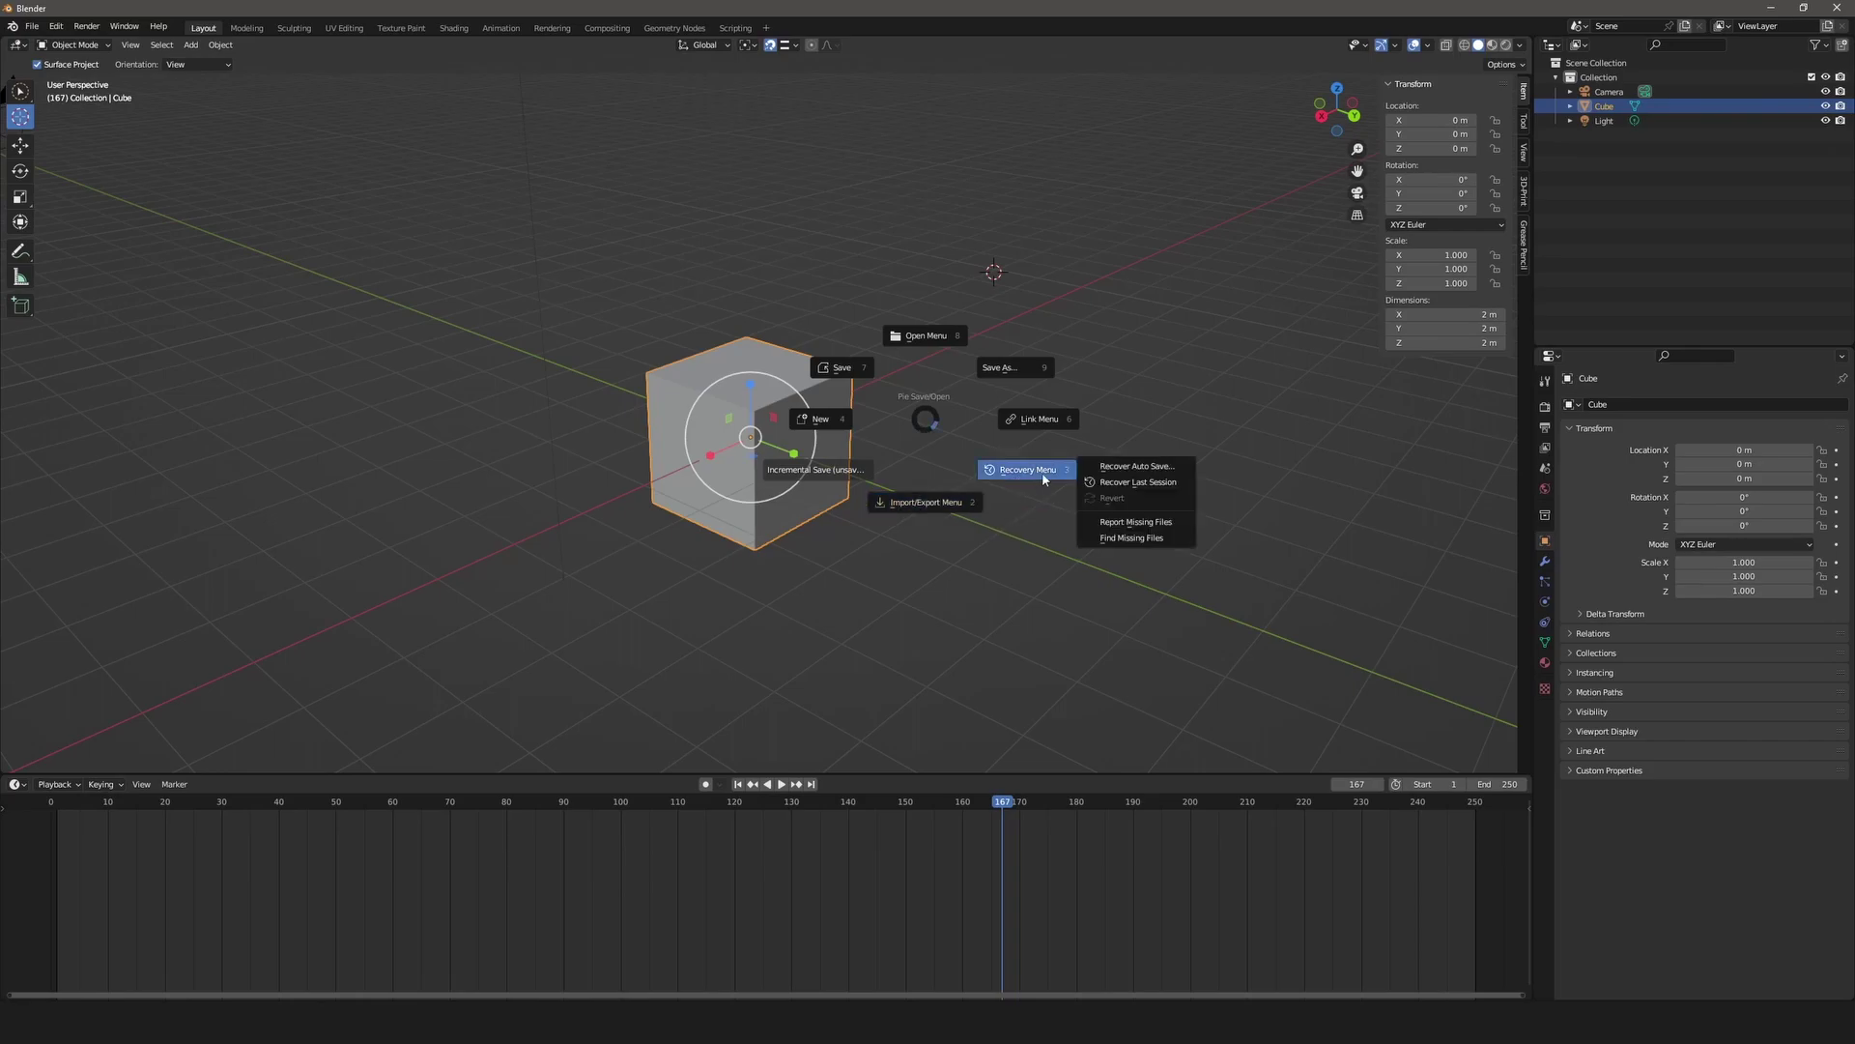
{"action": "key", "text": "Escape"}
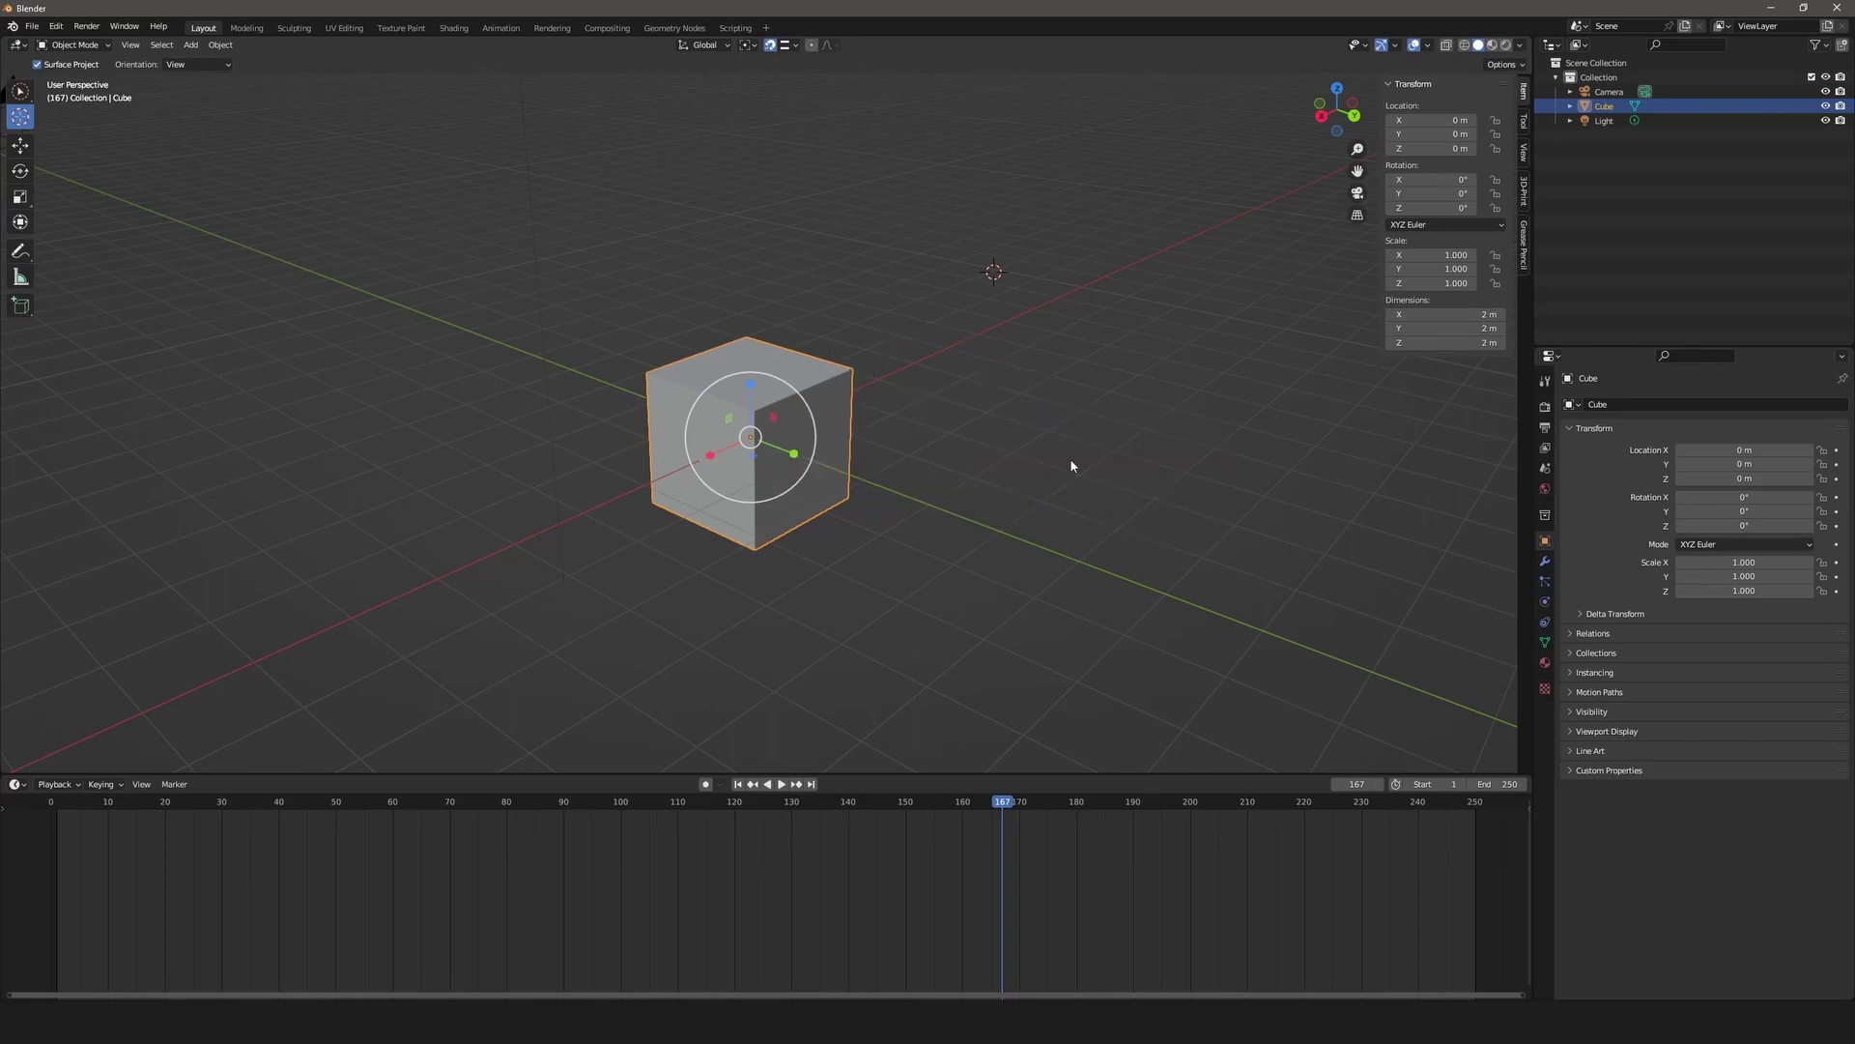
{"action": "key", "text": "ctrl+s"}
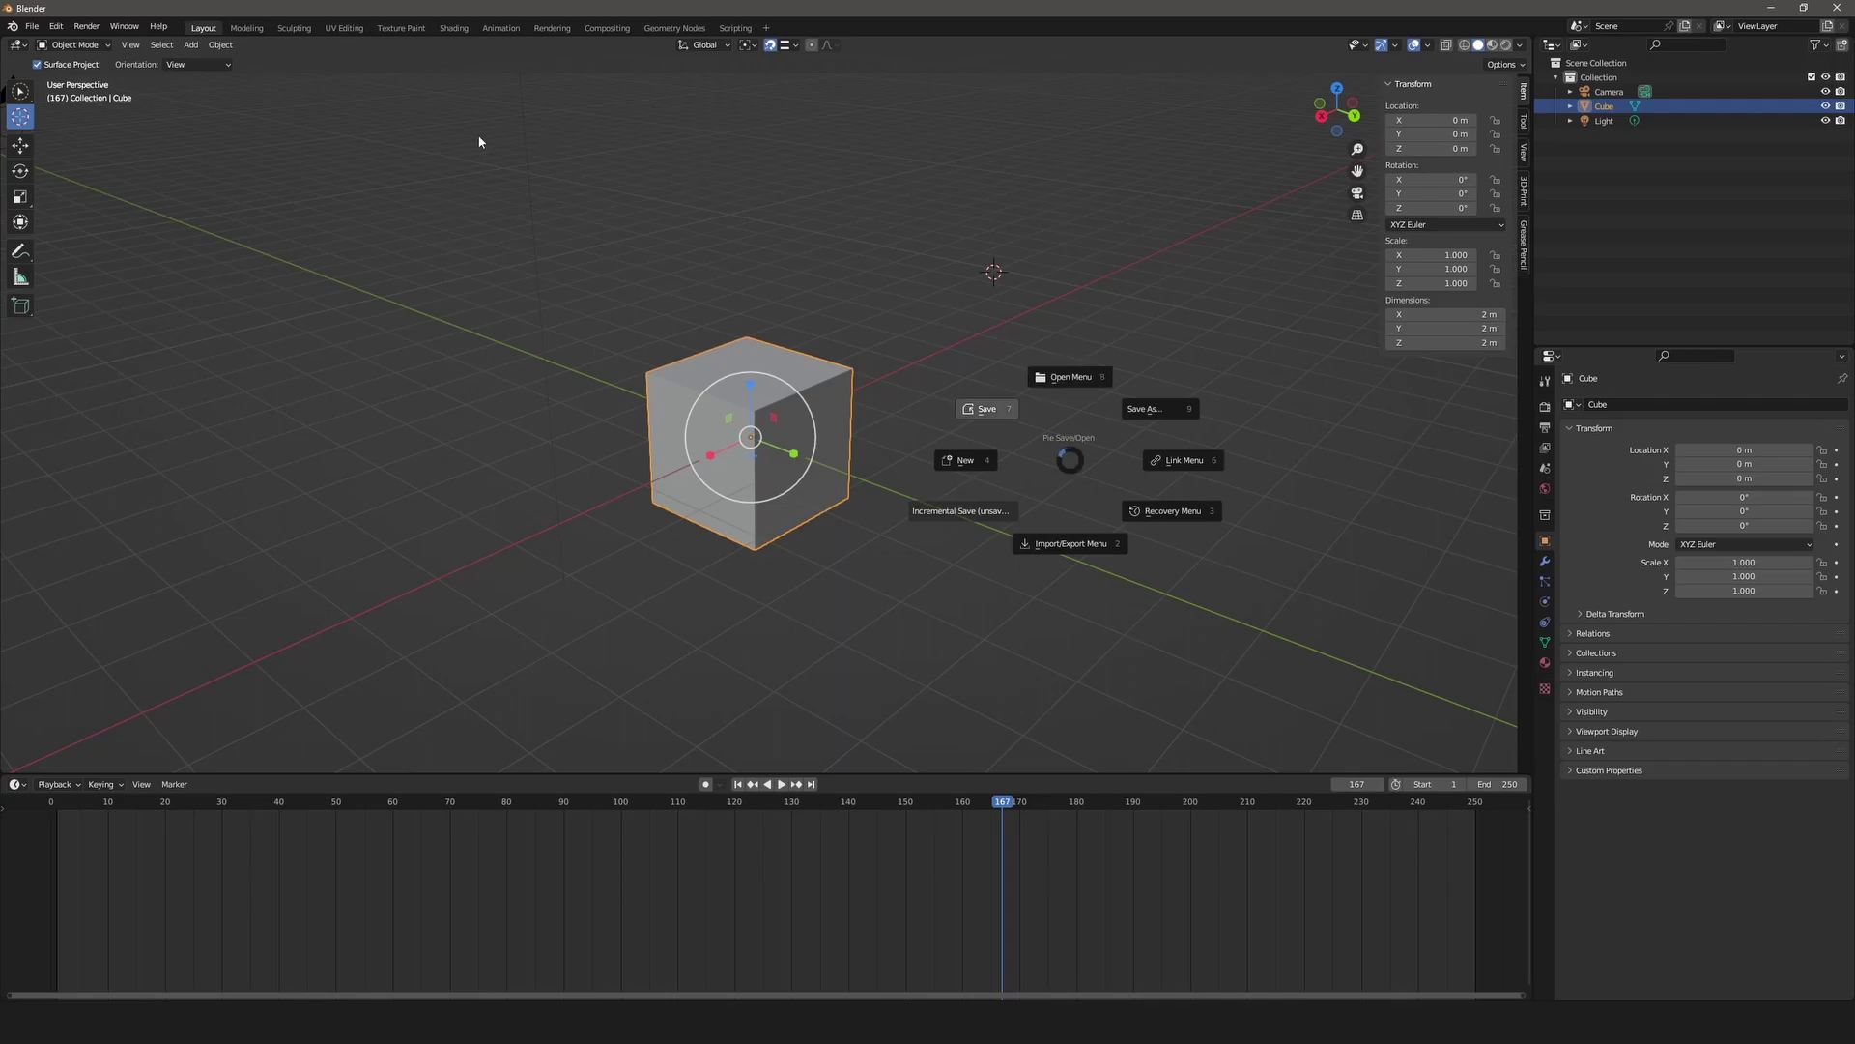
{"action": "left_click", "coordinate": [17, 70]}
{"action": "left_click", "coordinate": [1043, 541]}
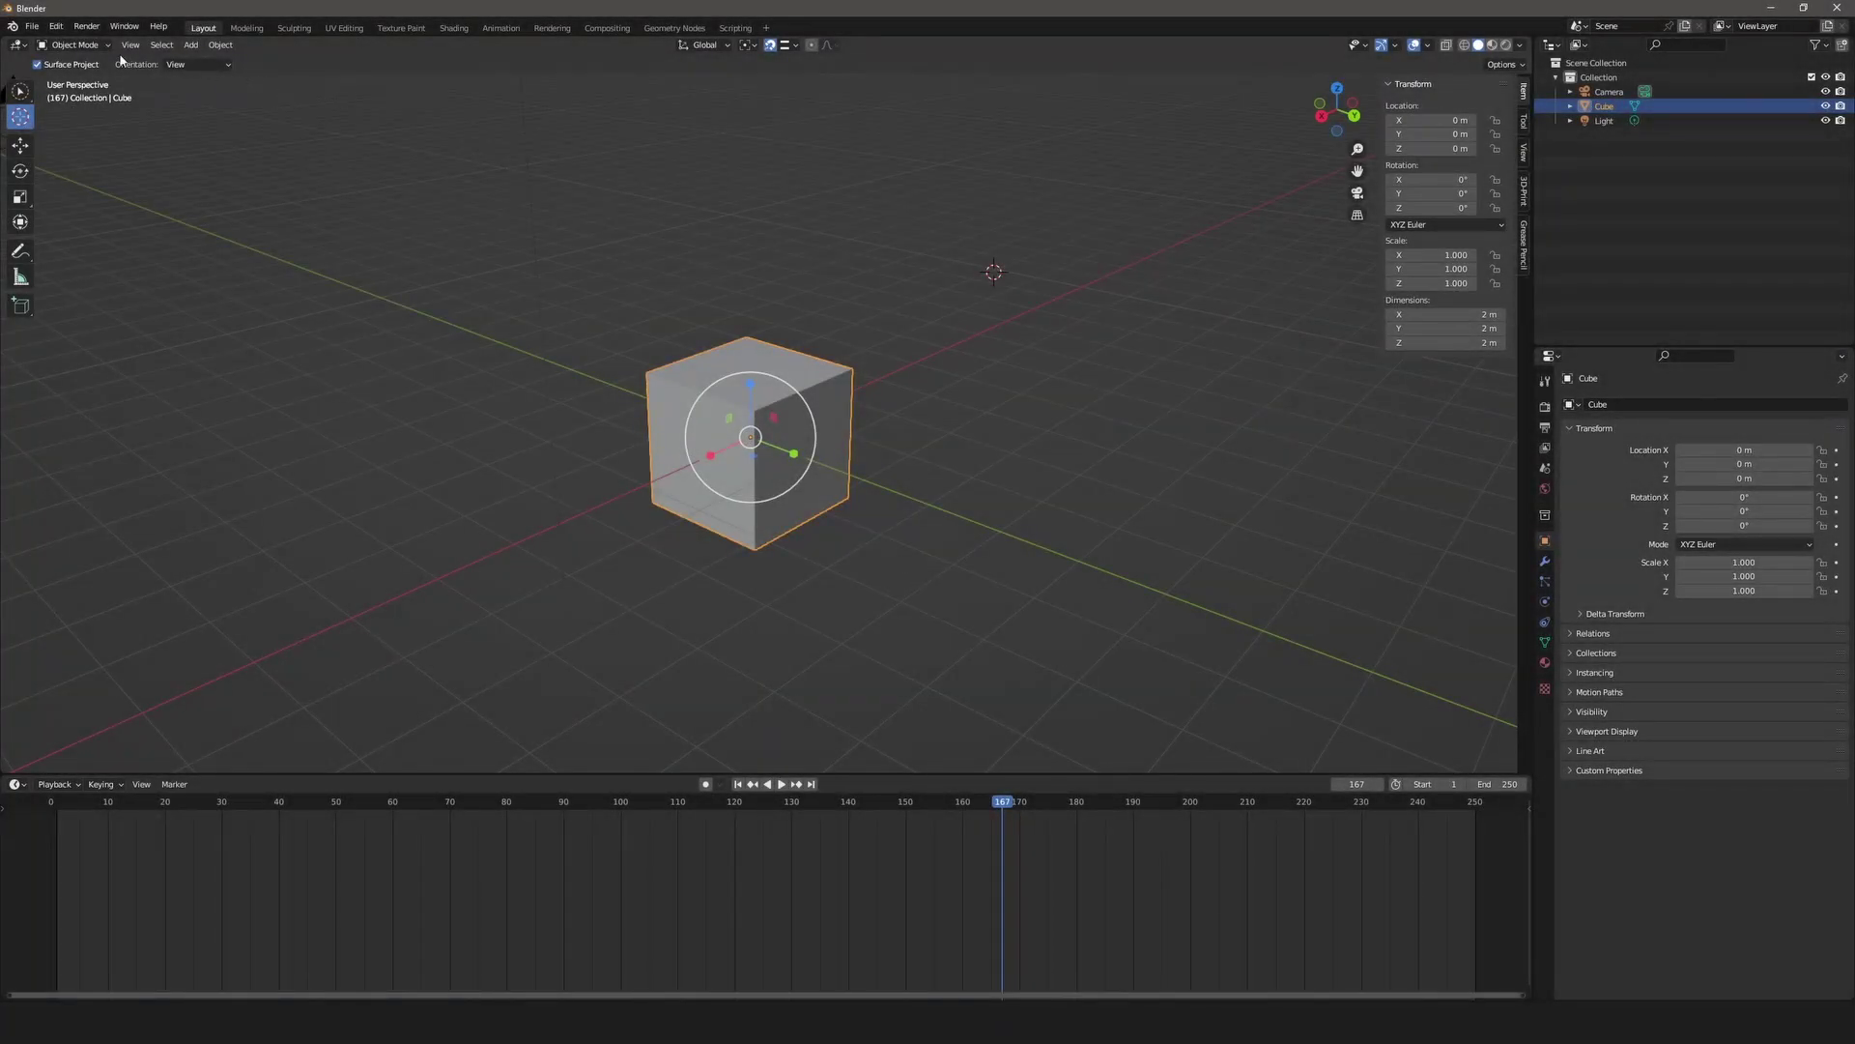
Switch the cube to Sculpt Mode and choose the Blob brush from the sculpt pie.
{"action": "left_click", "coordinate": [86, 46]}
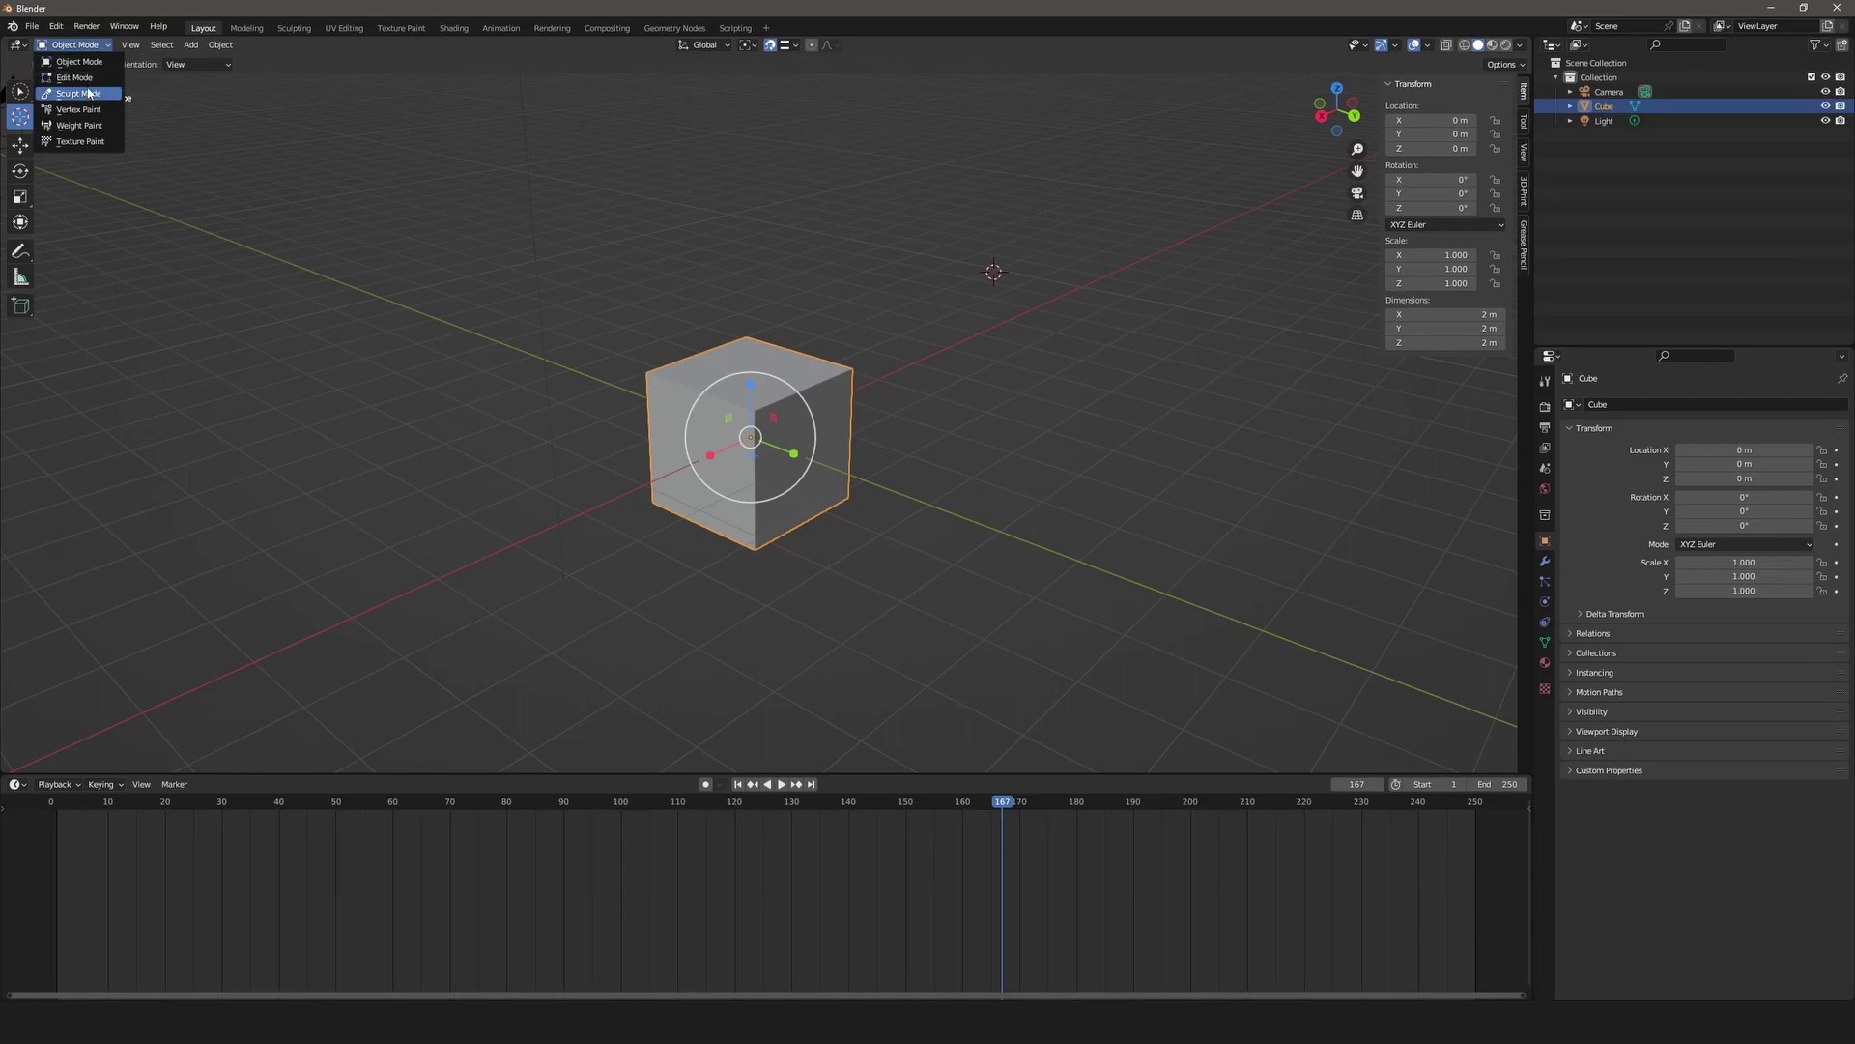
{"action": "left_click", "coordinate": [92, 95]}
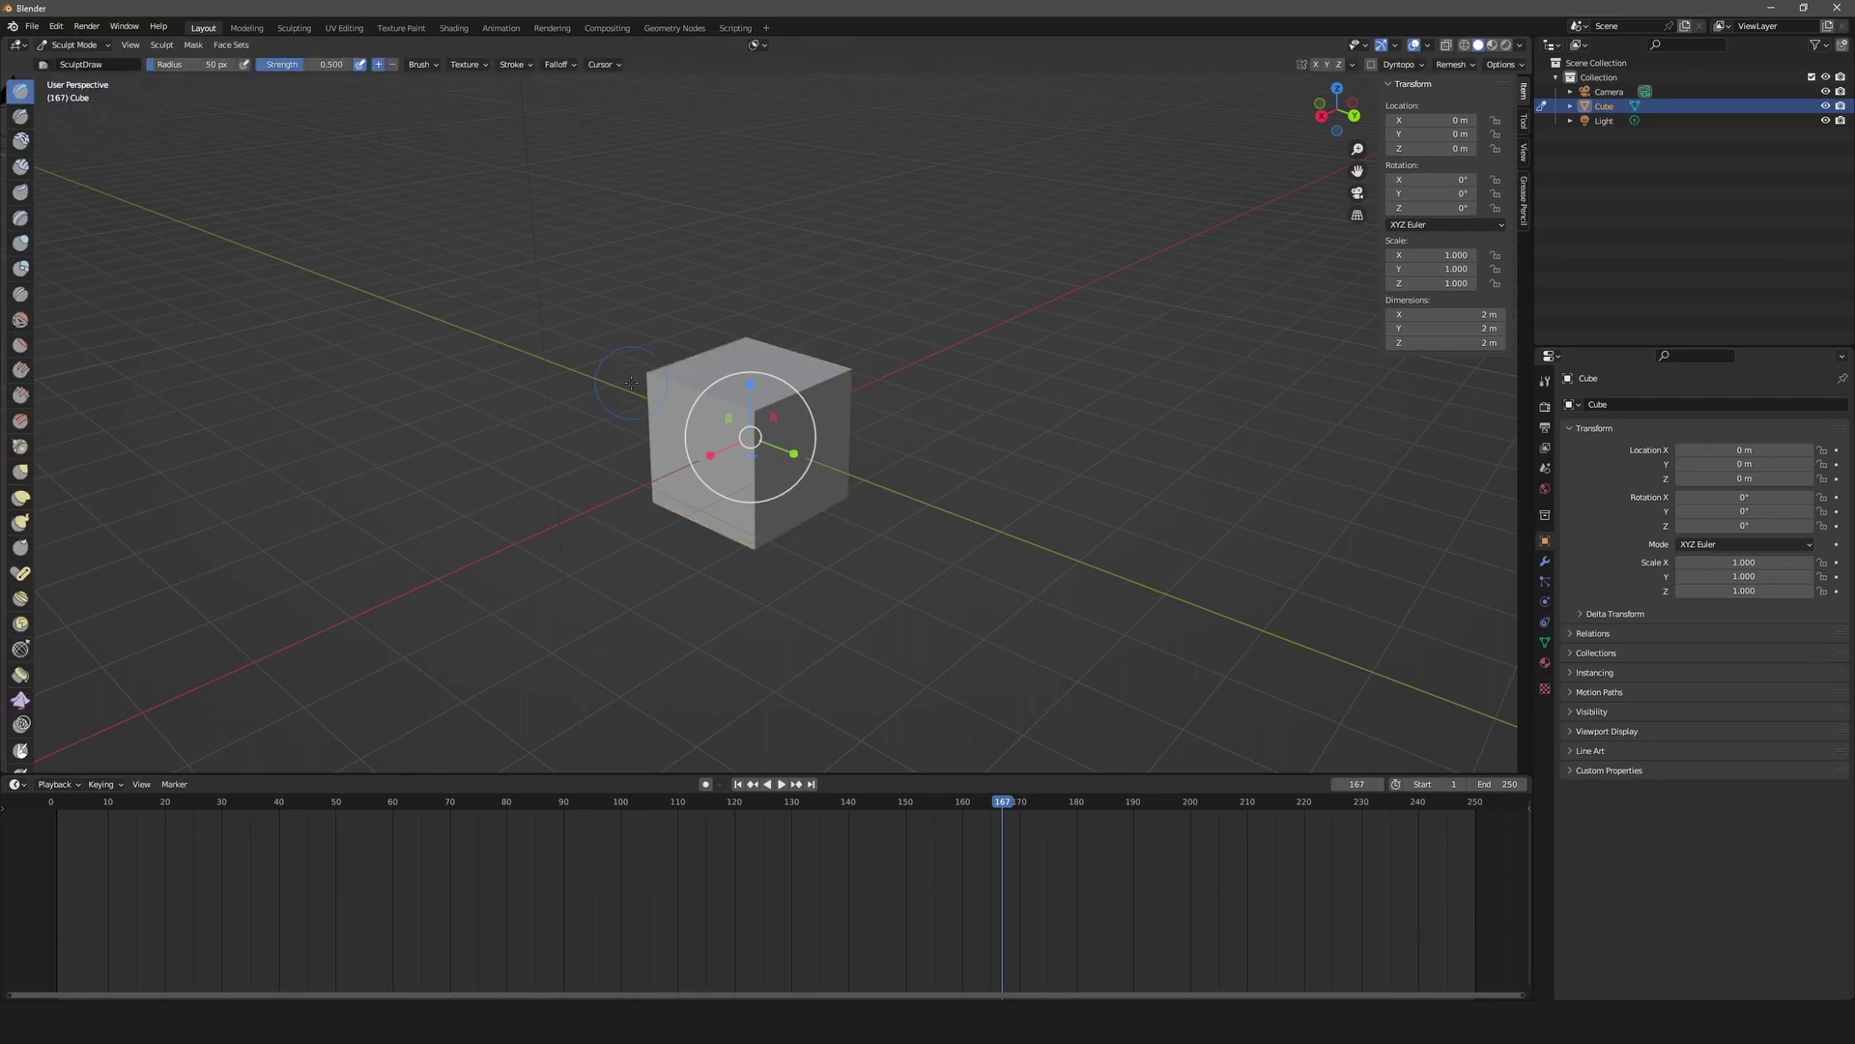
{"action": "key", "text": "w"}
{"action": "left_click", "coordinate": [738, 431]}
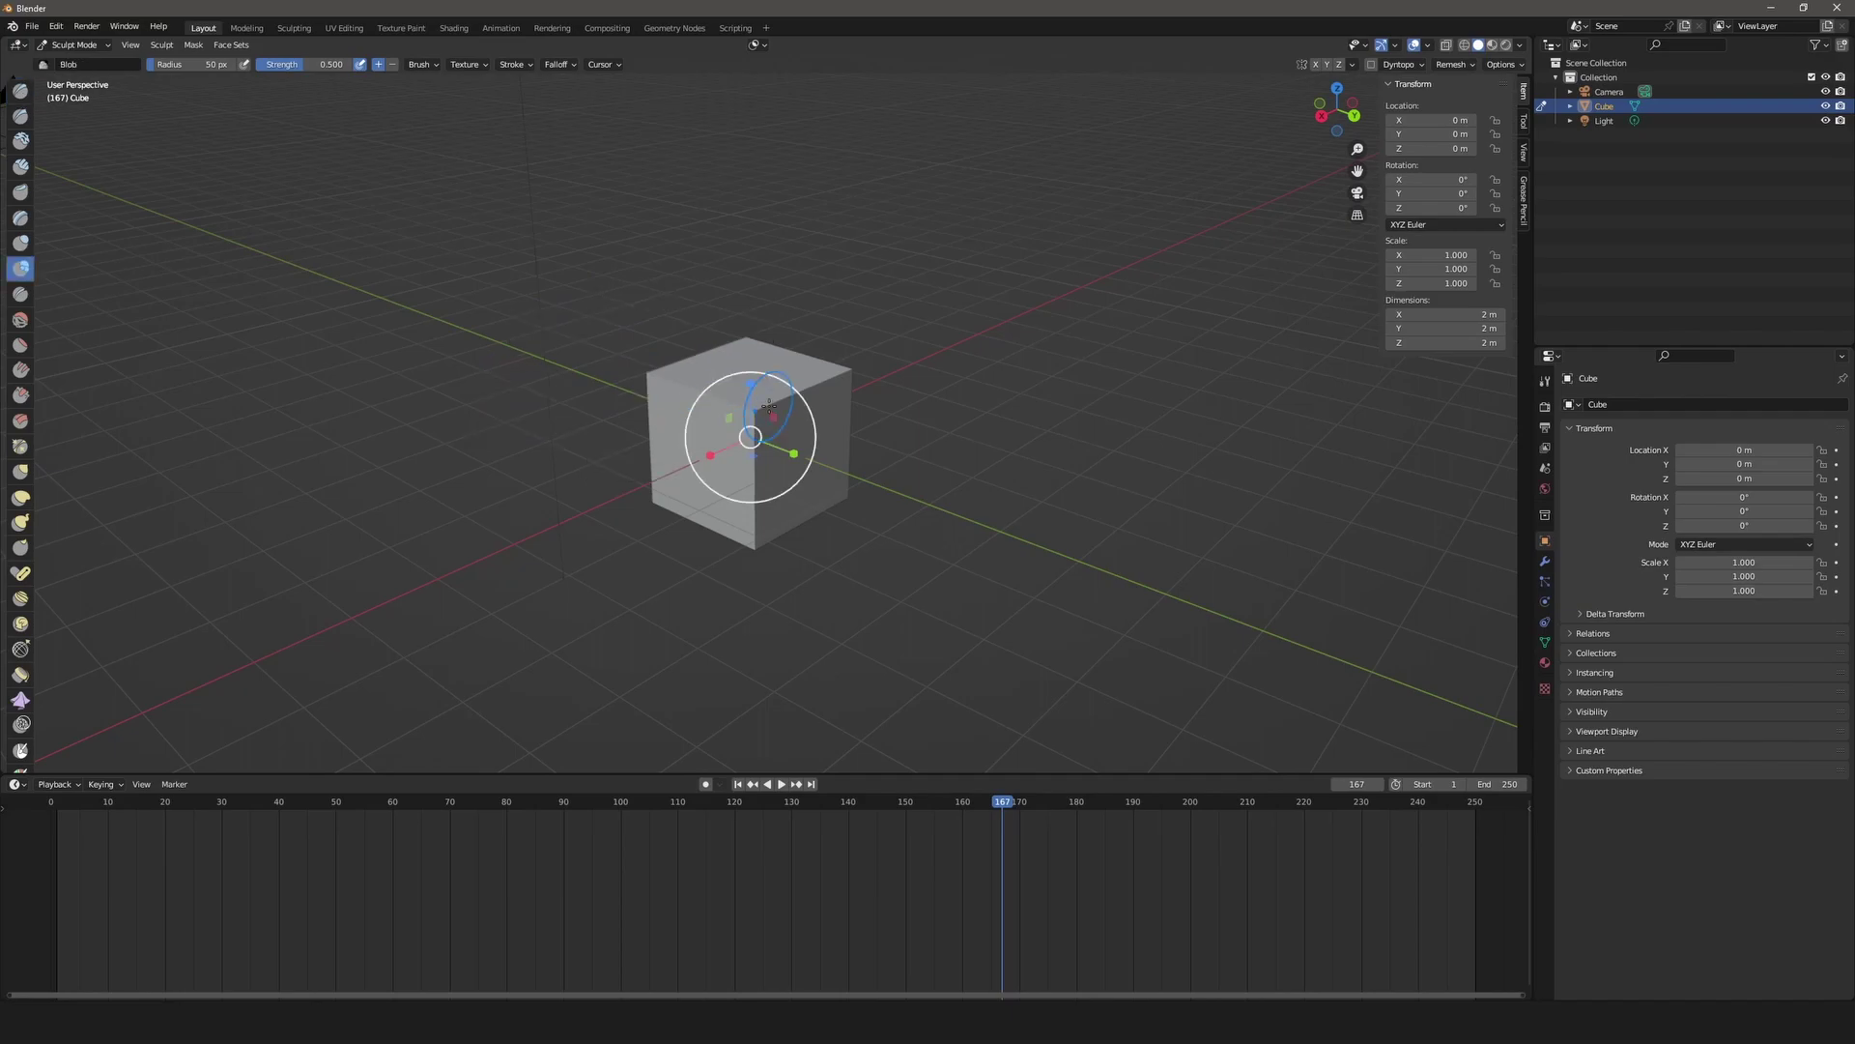
Examine the sculpt pie's remaining brushes, including the More Brushes and Grab Brushes sets.
{"action": "key", "text": "w"}
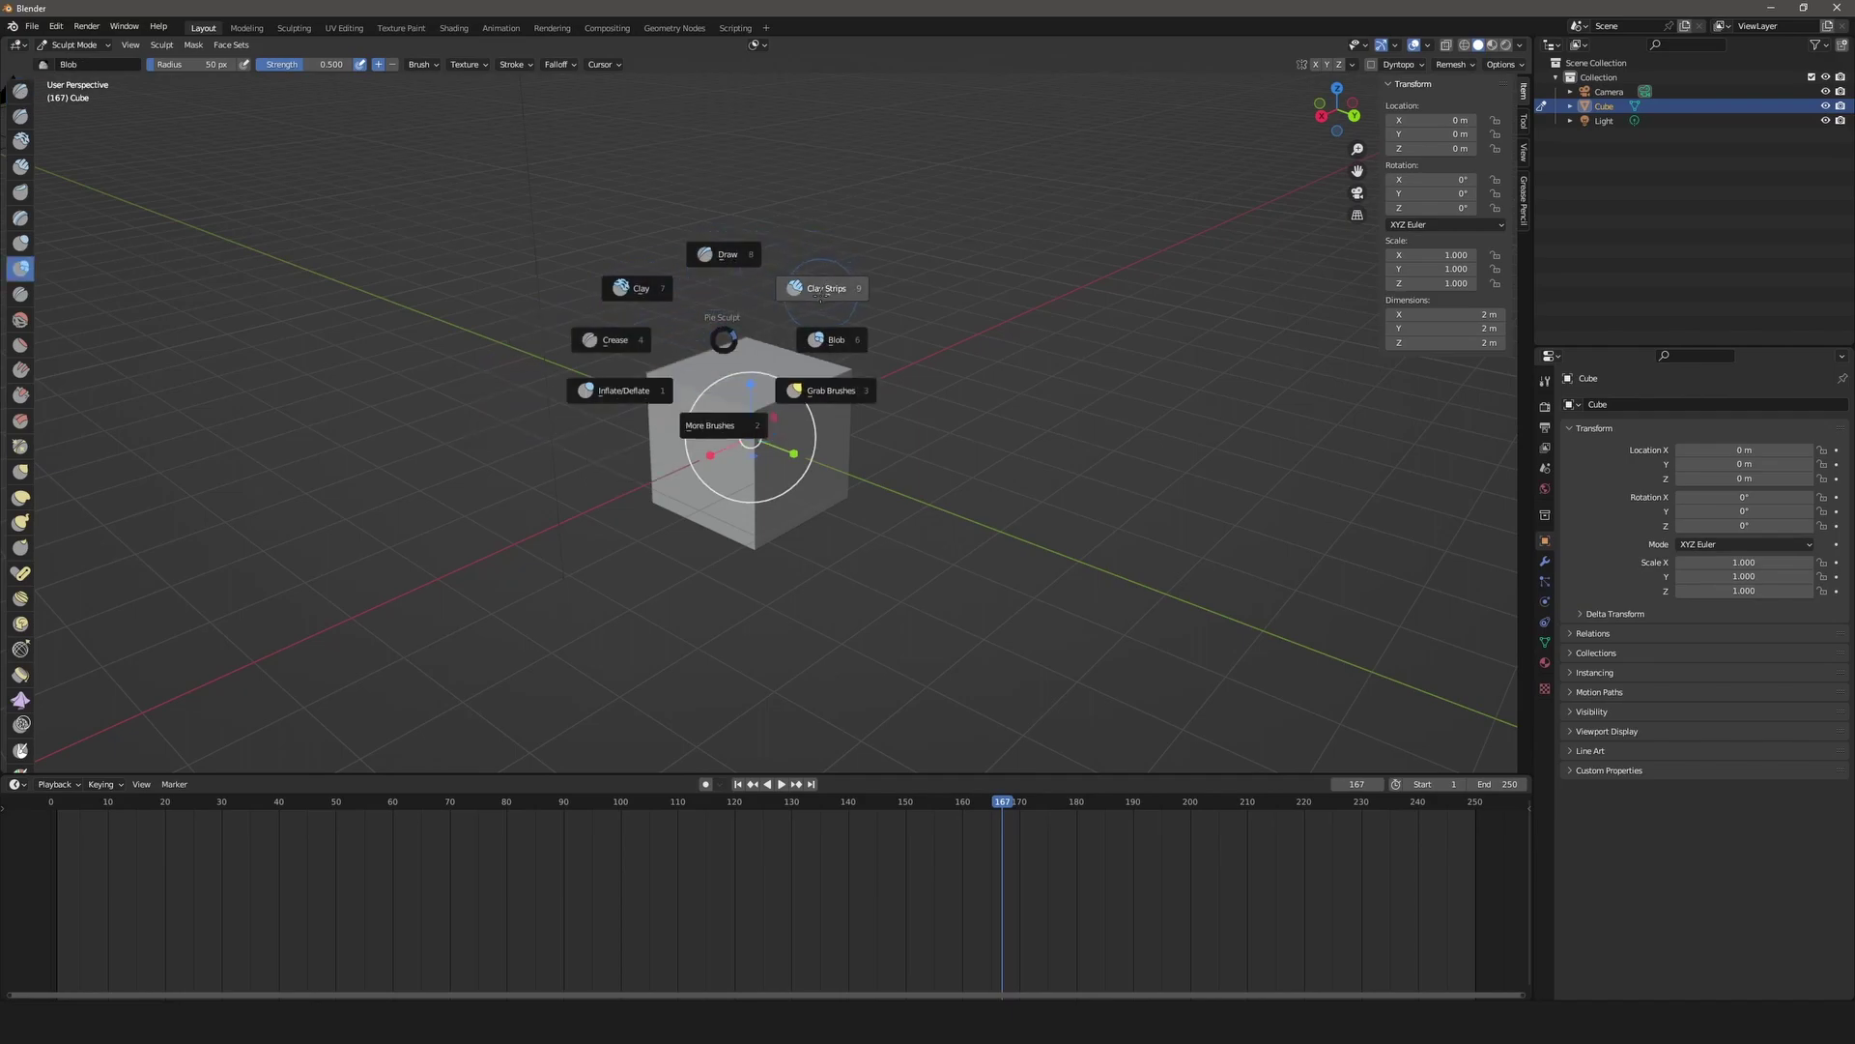
{"action": "left_click", "coordinate": [696, 573]}
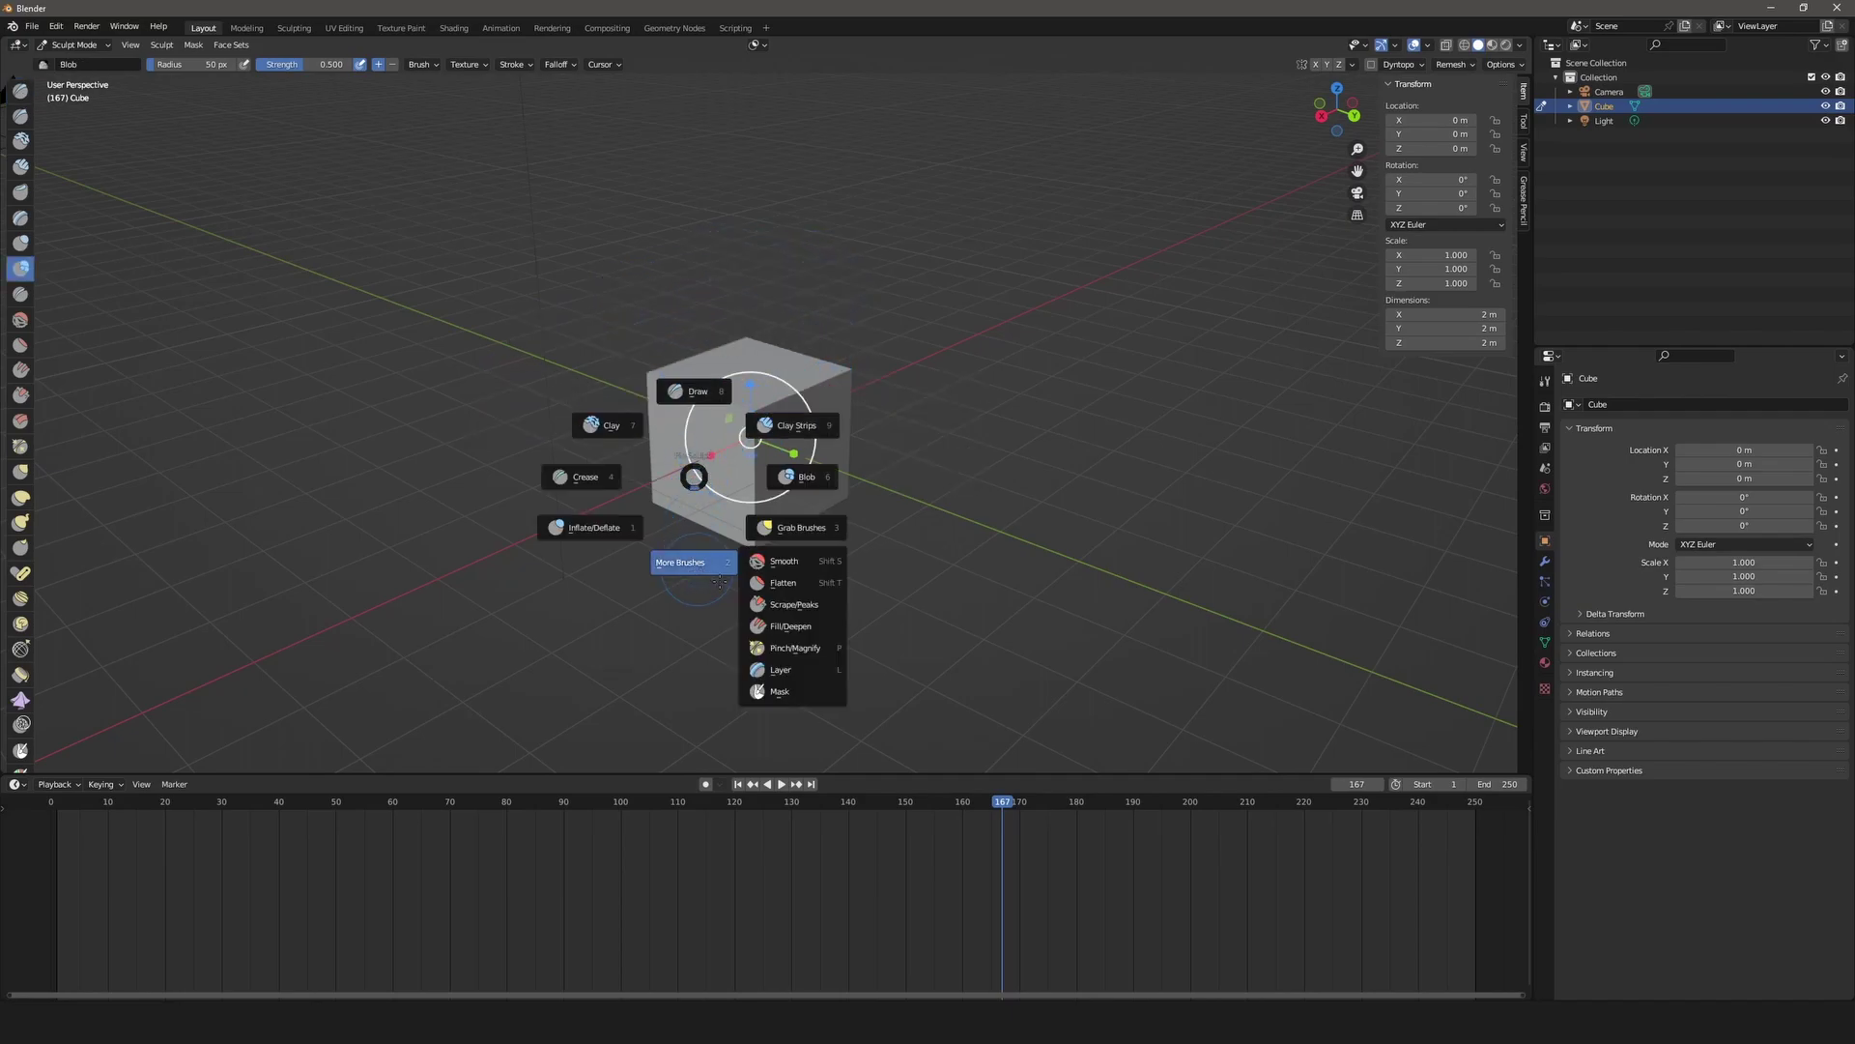
{"action": "left_click", "coordinate": [720, 580]}
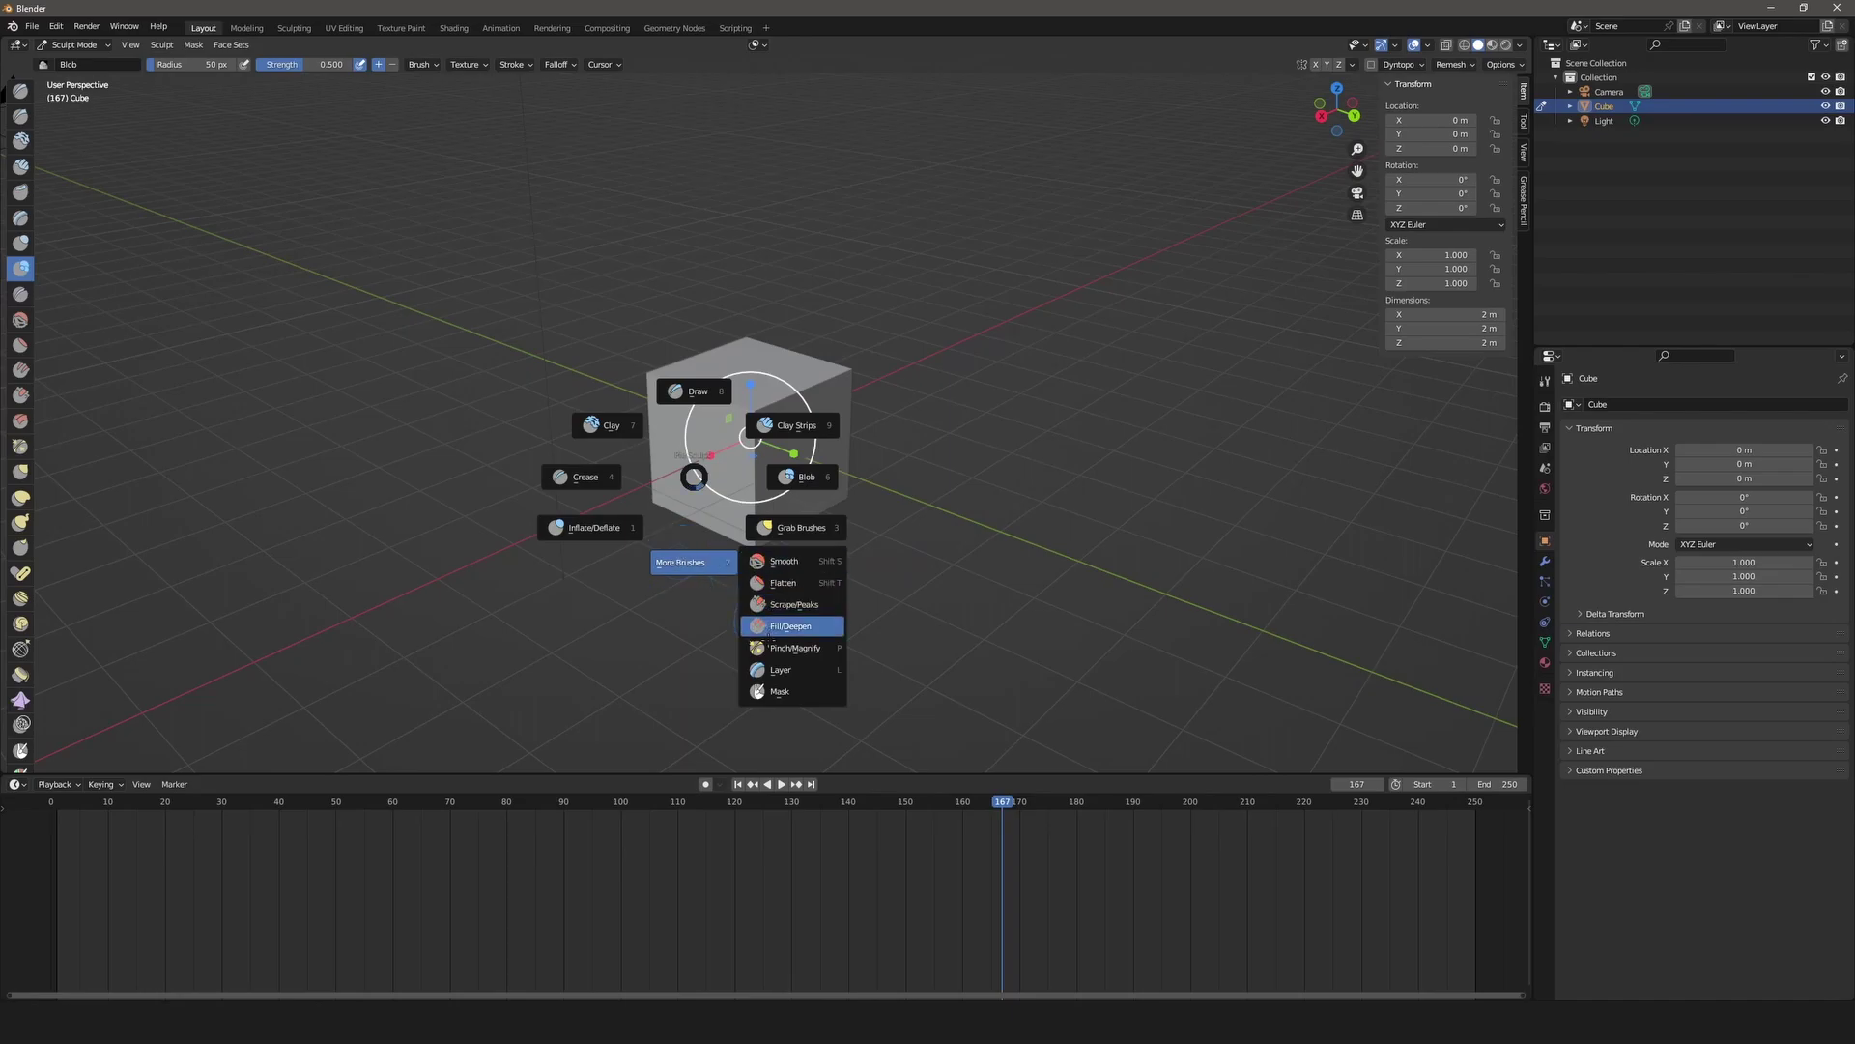
{"action": "mouse_move", "coordinate": [802, 527]}
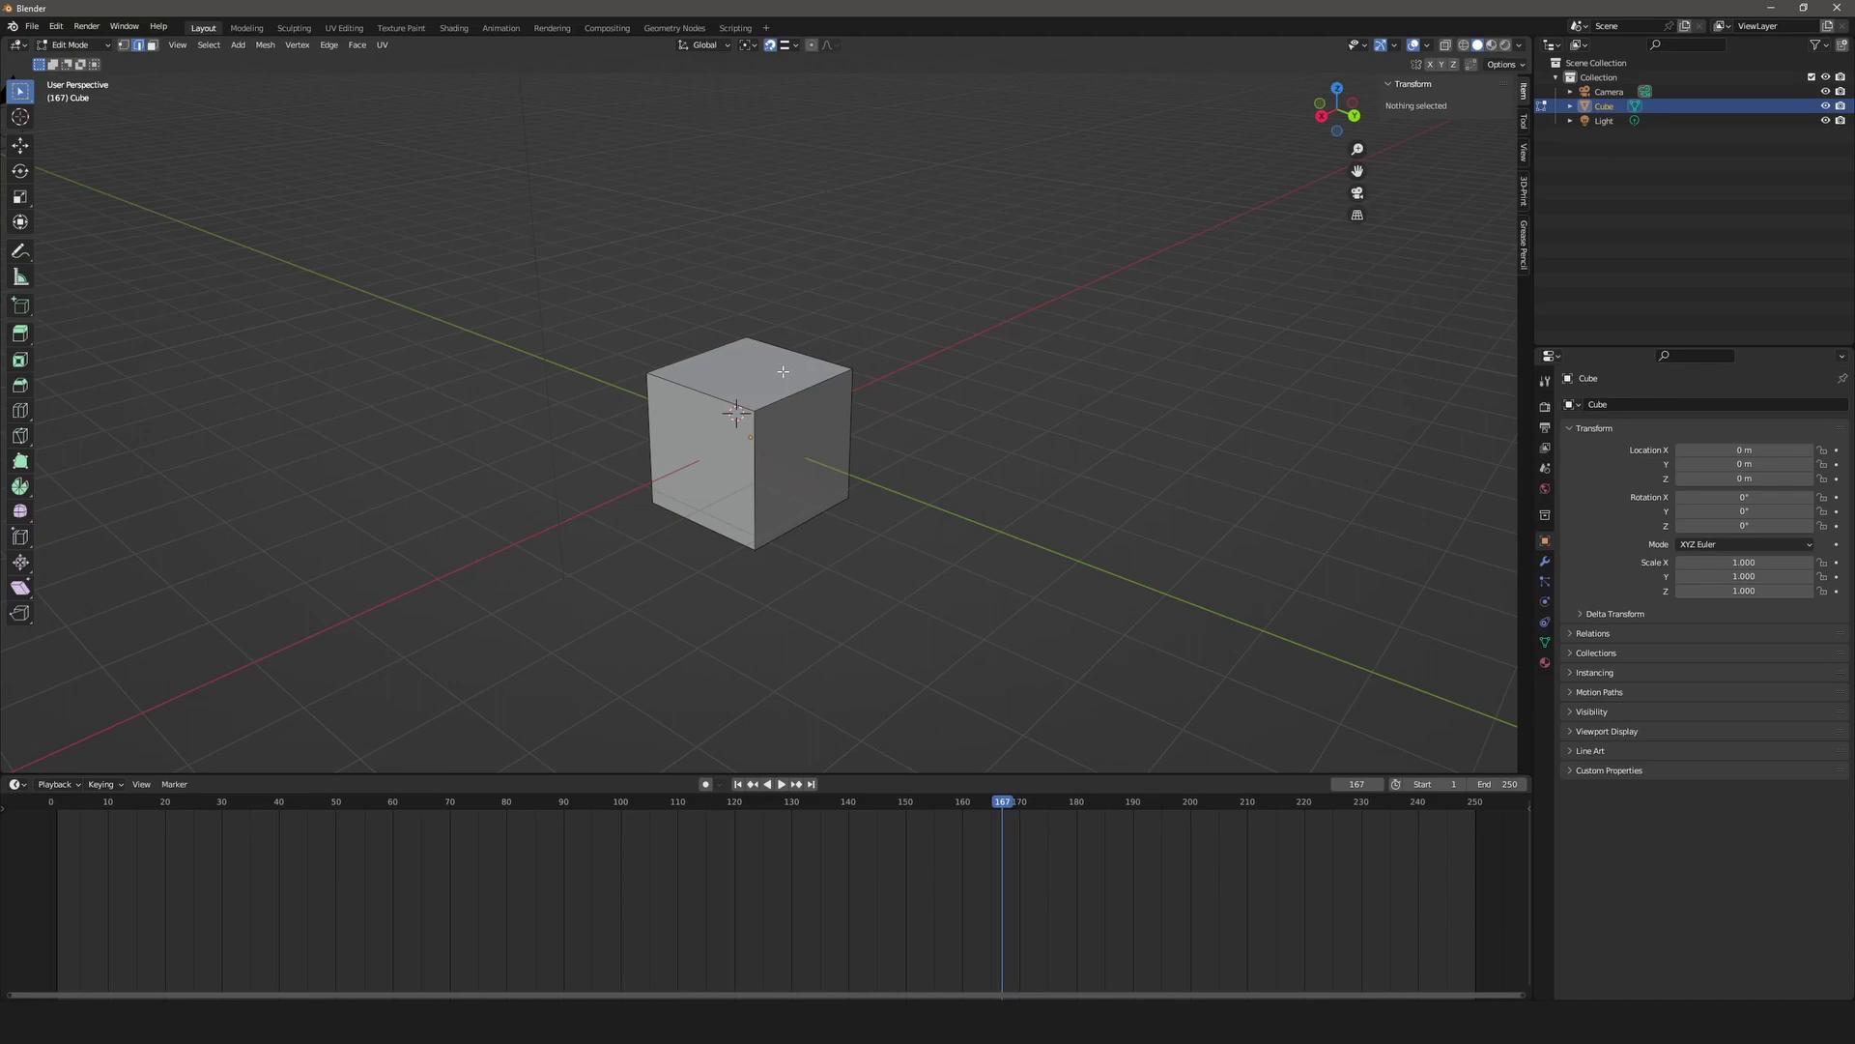
Circle-select the three edges meeting at the cube's top corner at X -1 m, Y 1 m.
{"action": "key", "text": "alt+a"}
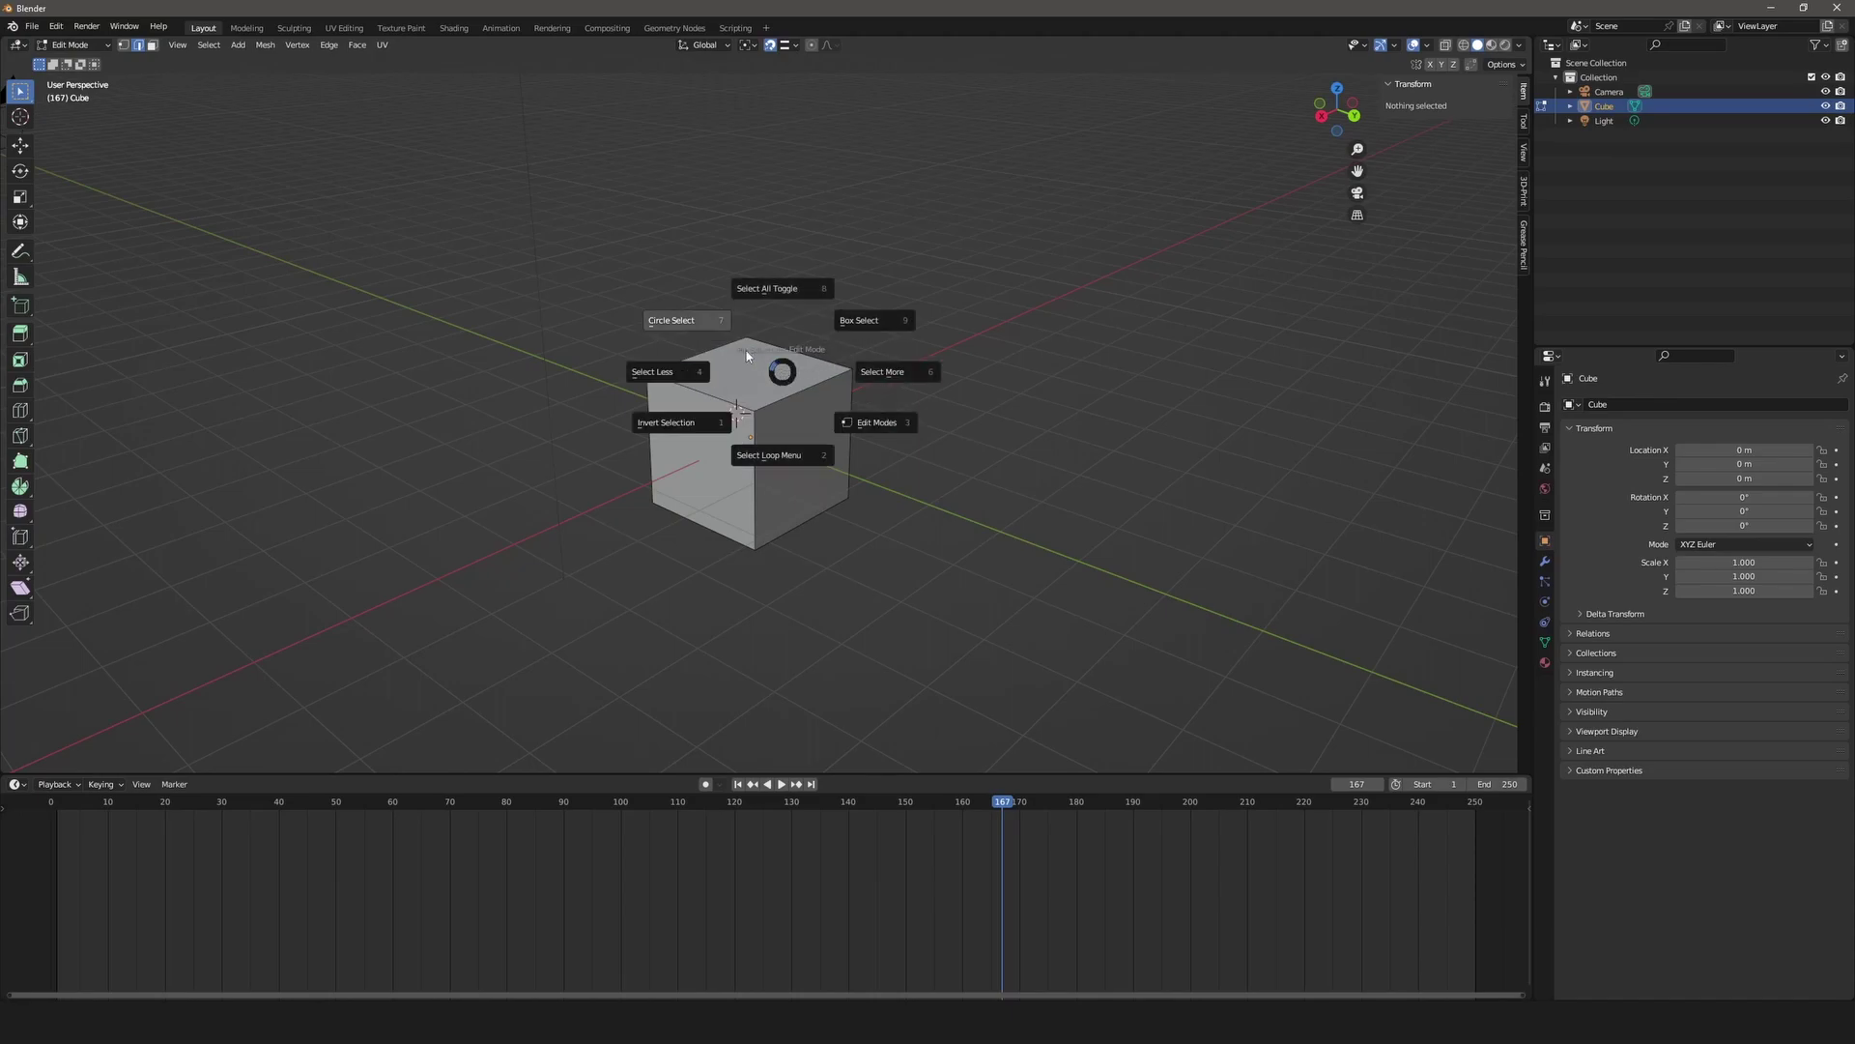
{"action": "left_click", "coordinate": [684, 321]}
{"action": "left_click", "coordinate": [869, 380]}
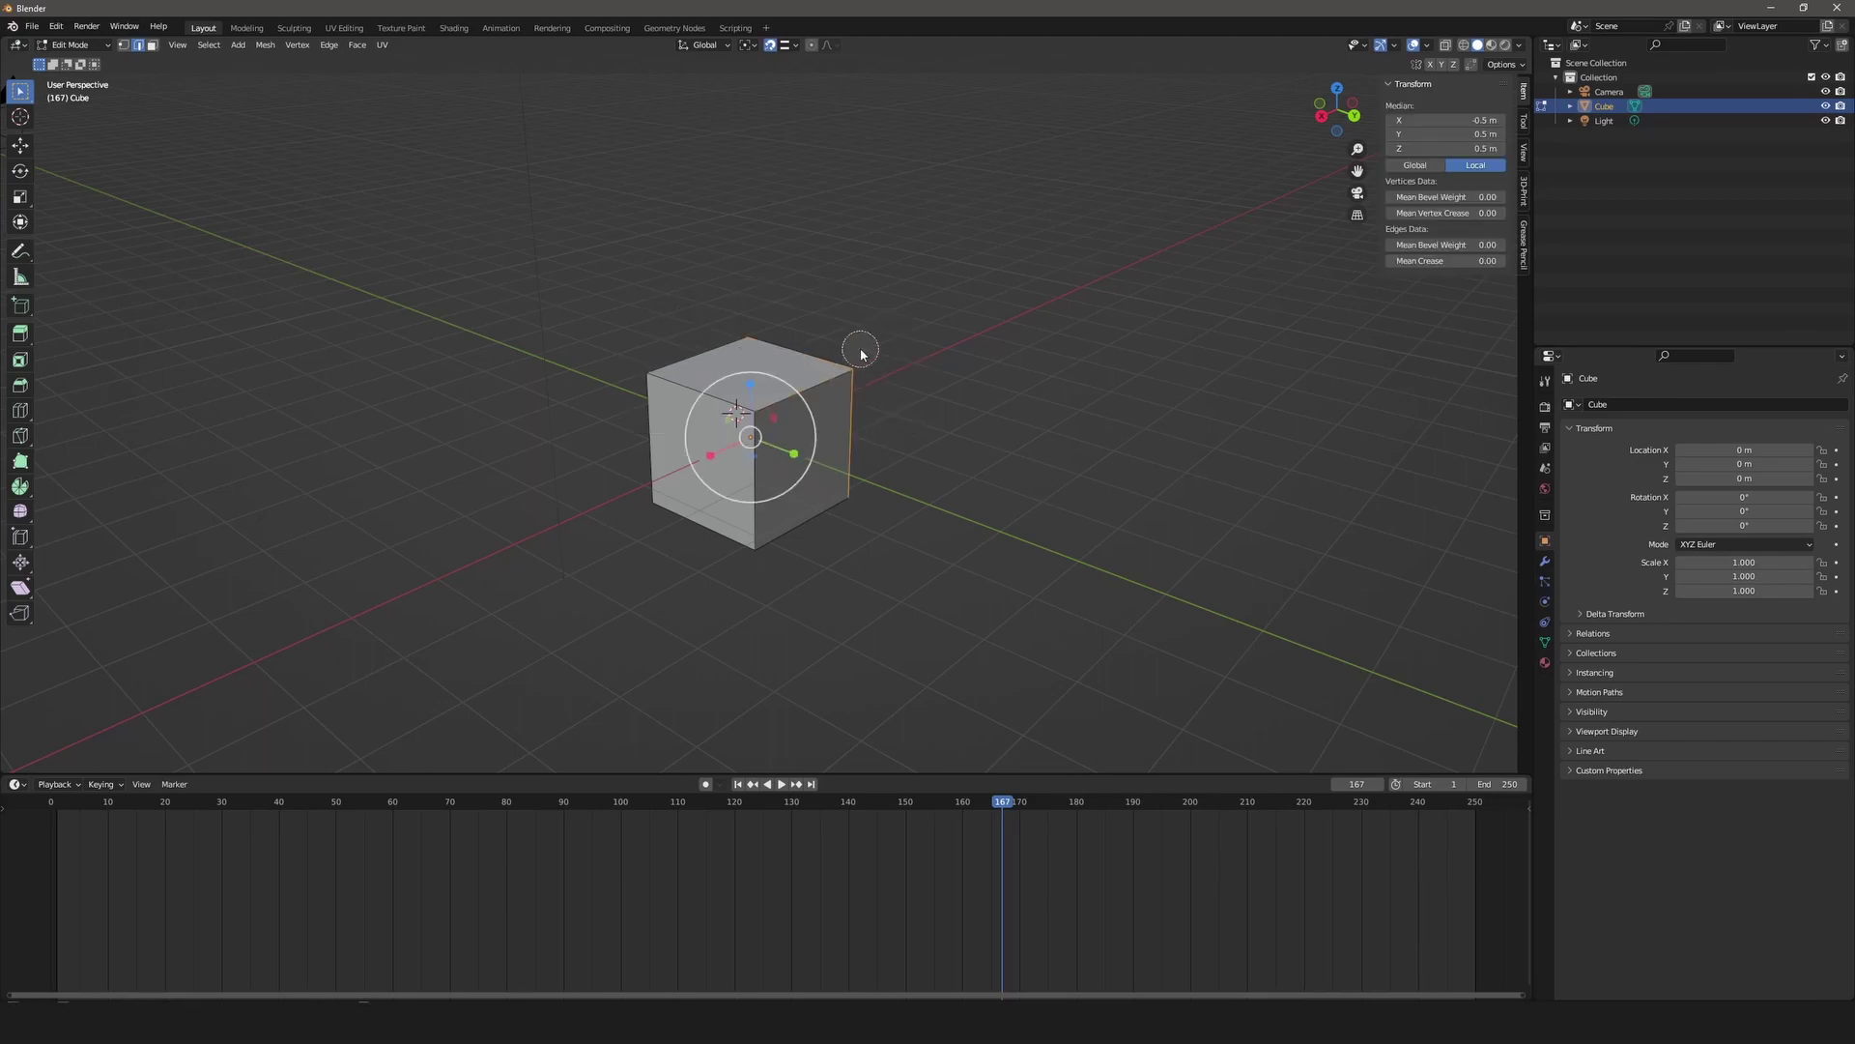
Clear the edge selection, then select the whole cube with Select All Toggle and again with Box Select.
{"action": "key", "text": "alt+a"}
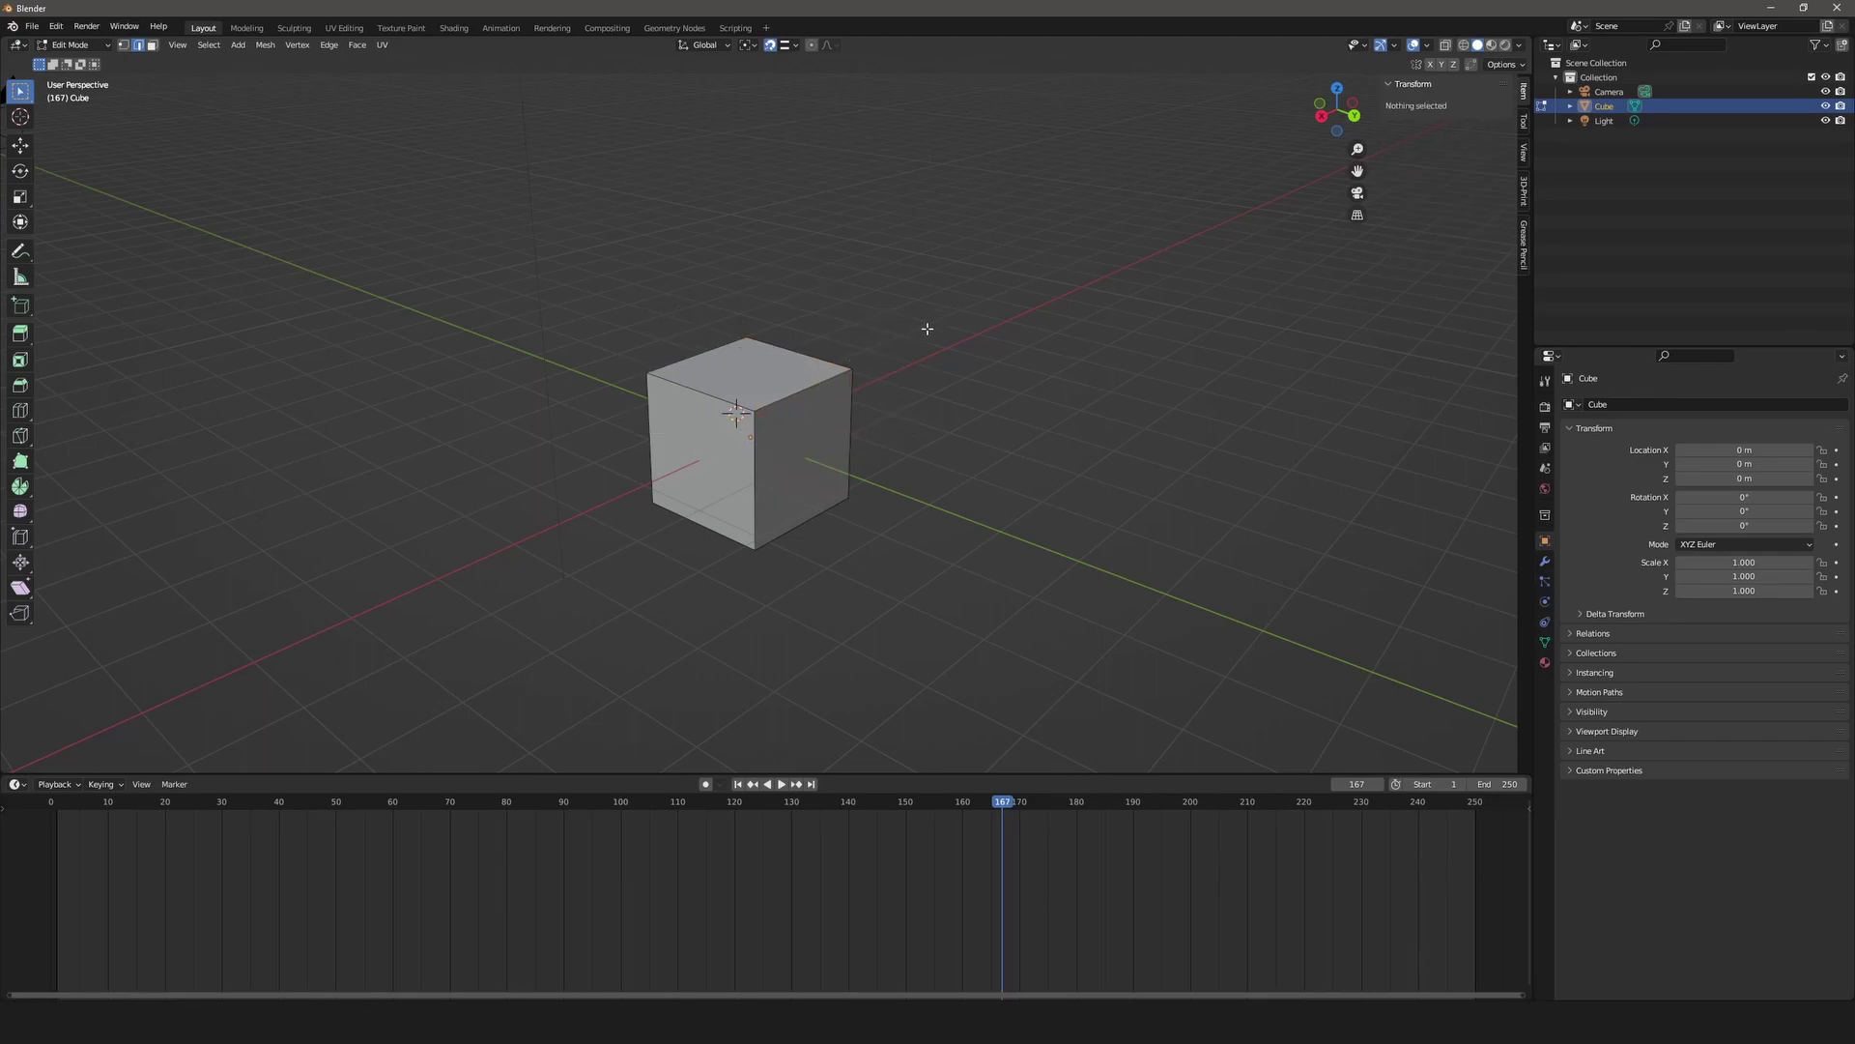
{"action": "key", "text": "a"}
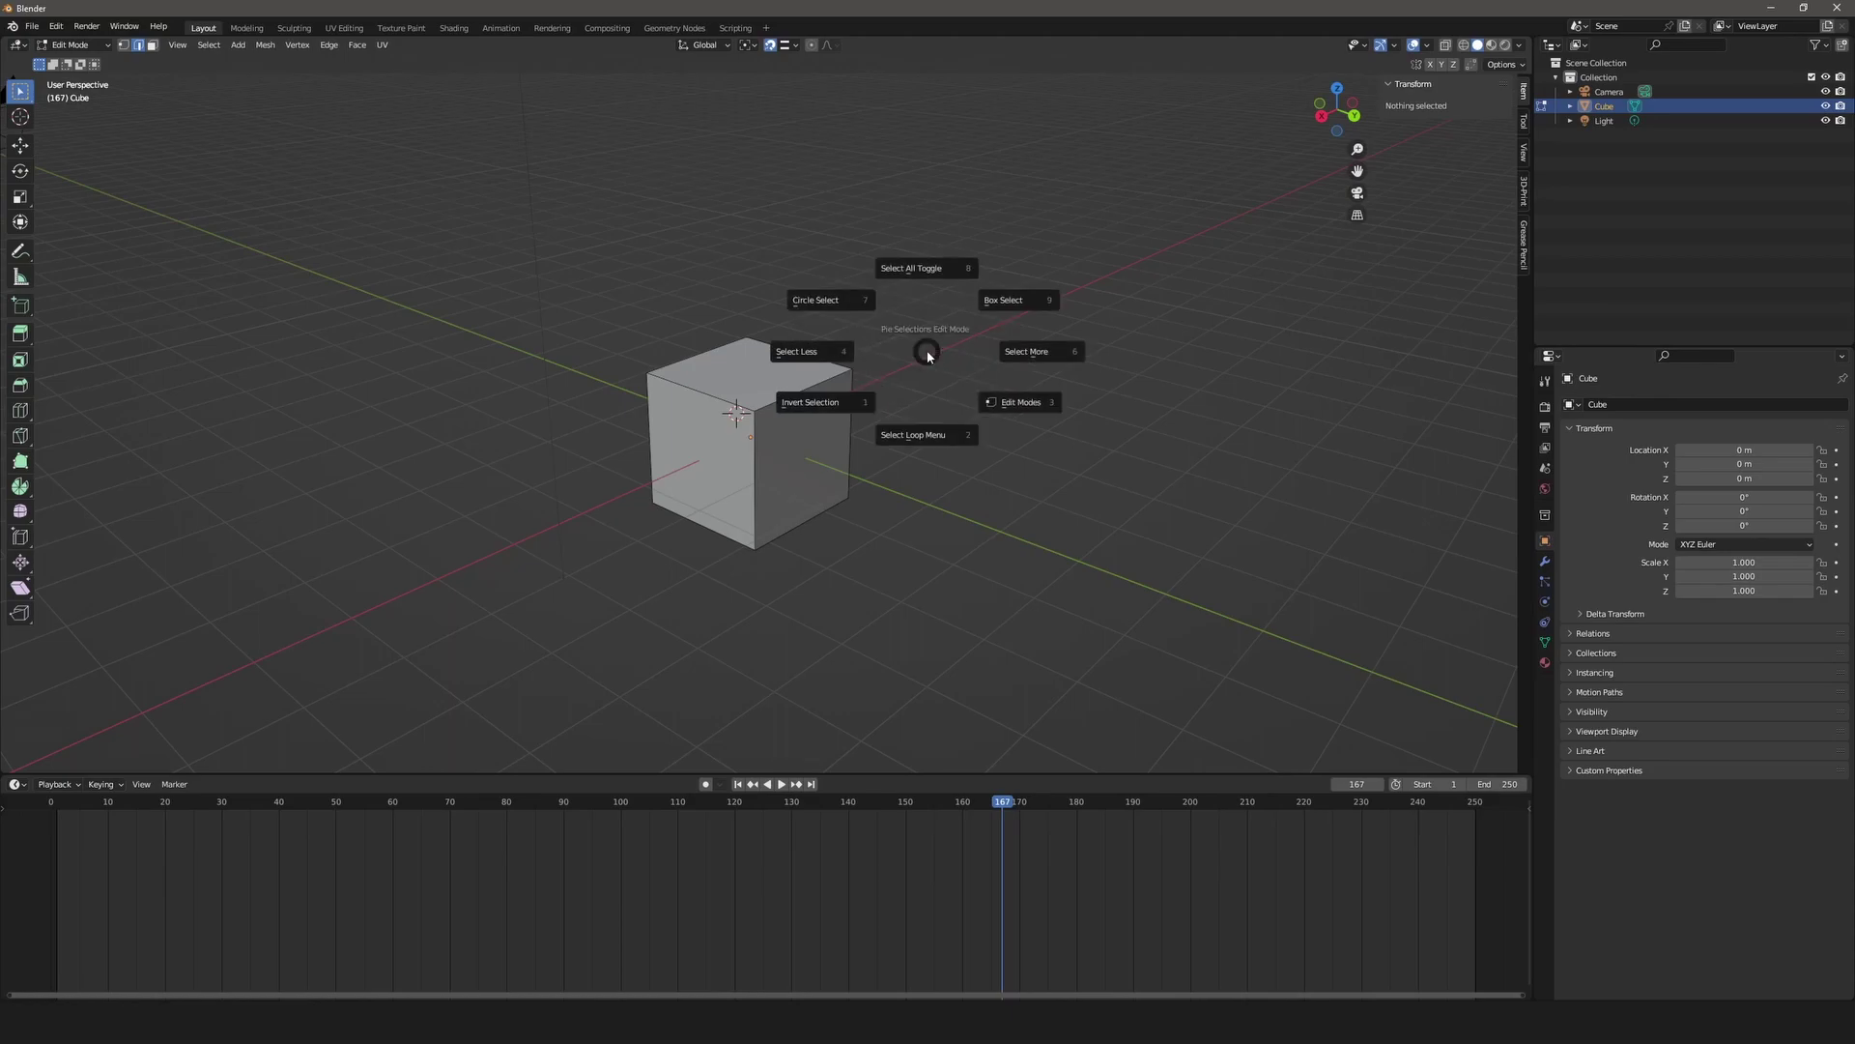
{"action": "left_click", "coordinate": [905, 276]}
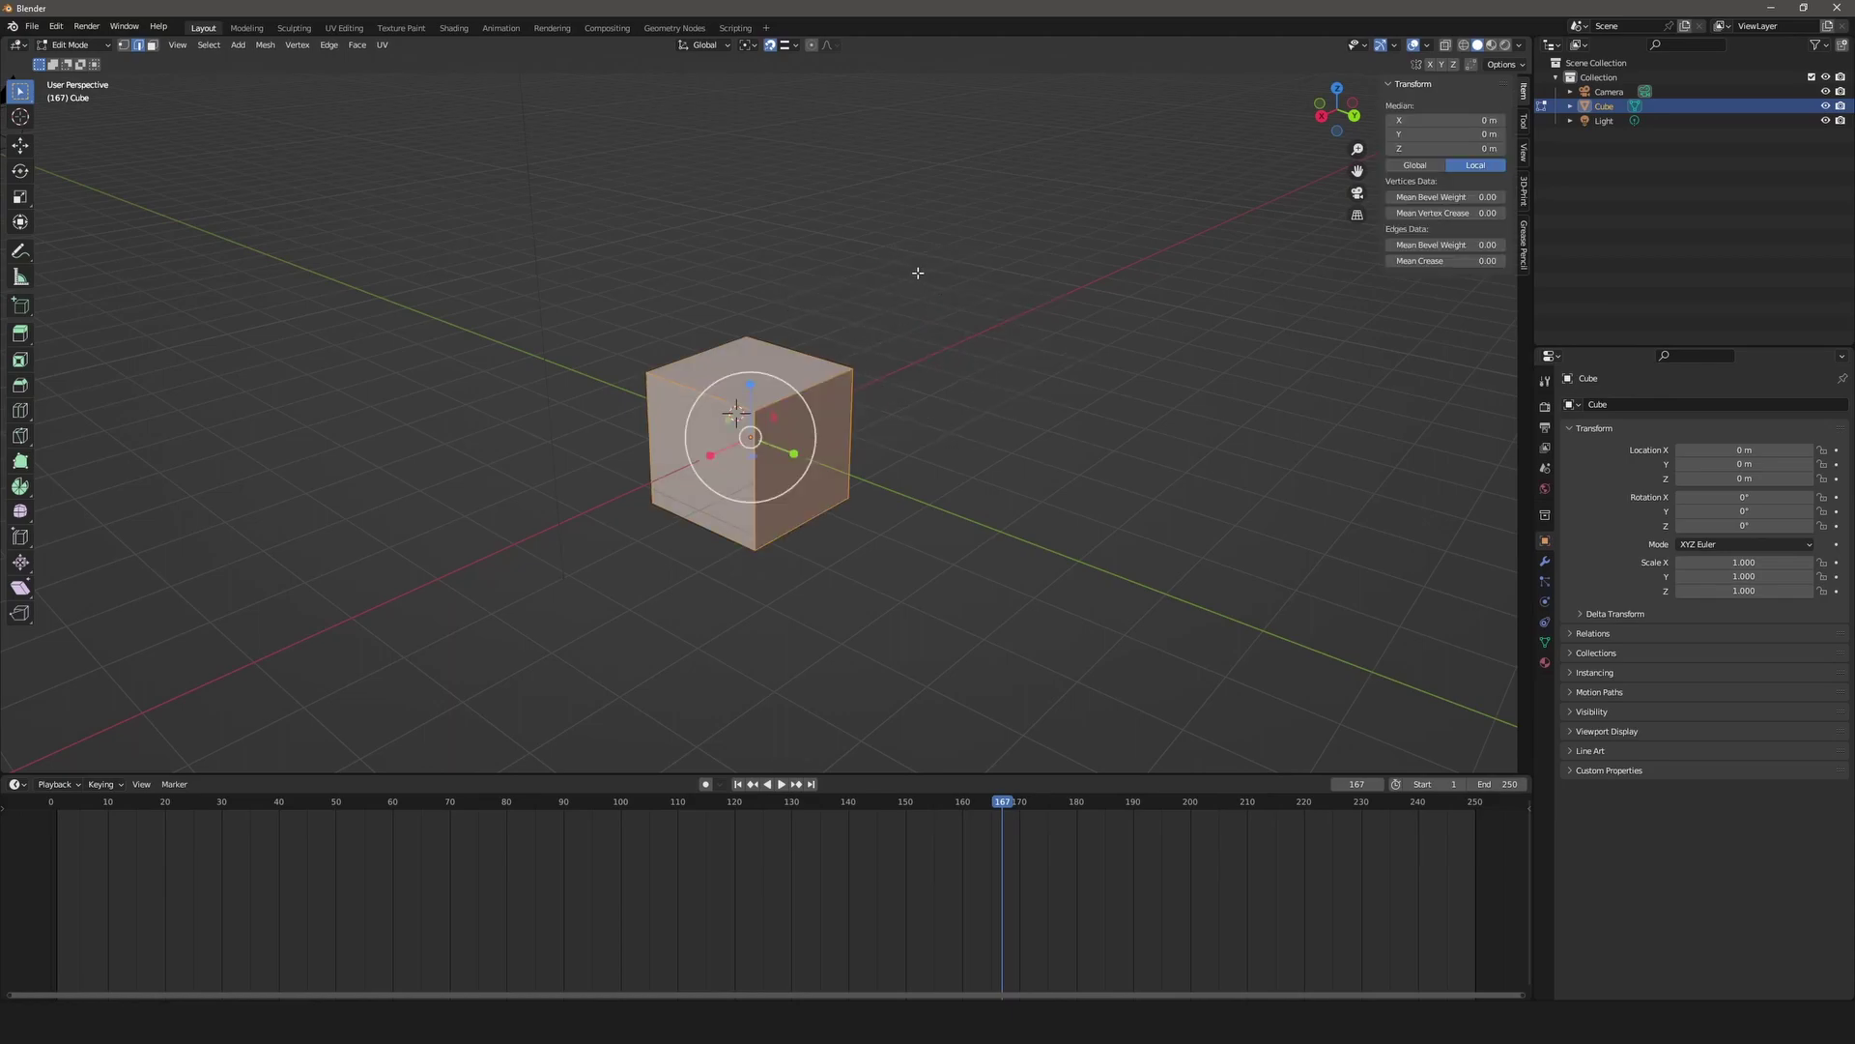
{"action": "key", "text": "a"}
{"action": "left_click", "coordinate": [1005, 224]}
{"action": "left_click_drag", "start_coordinate": [964, 277], "coordinate": [635, 464]}
Switch to vertex selection and select only the cube's top corner vertex at X -1 m, Y 1 m, Z 1 m.
{"action": "middle_click_drag", "start_coordinate": [574, 566], "coordinate": [580, 542]}
{"action": "left_click", "coordinate": [122, 45]}
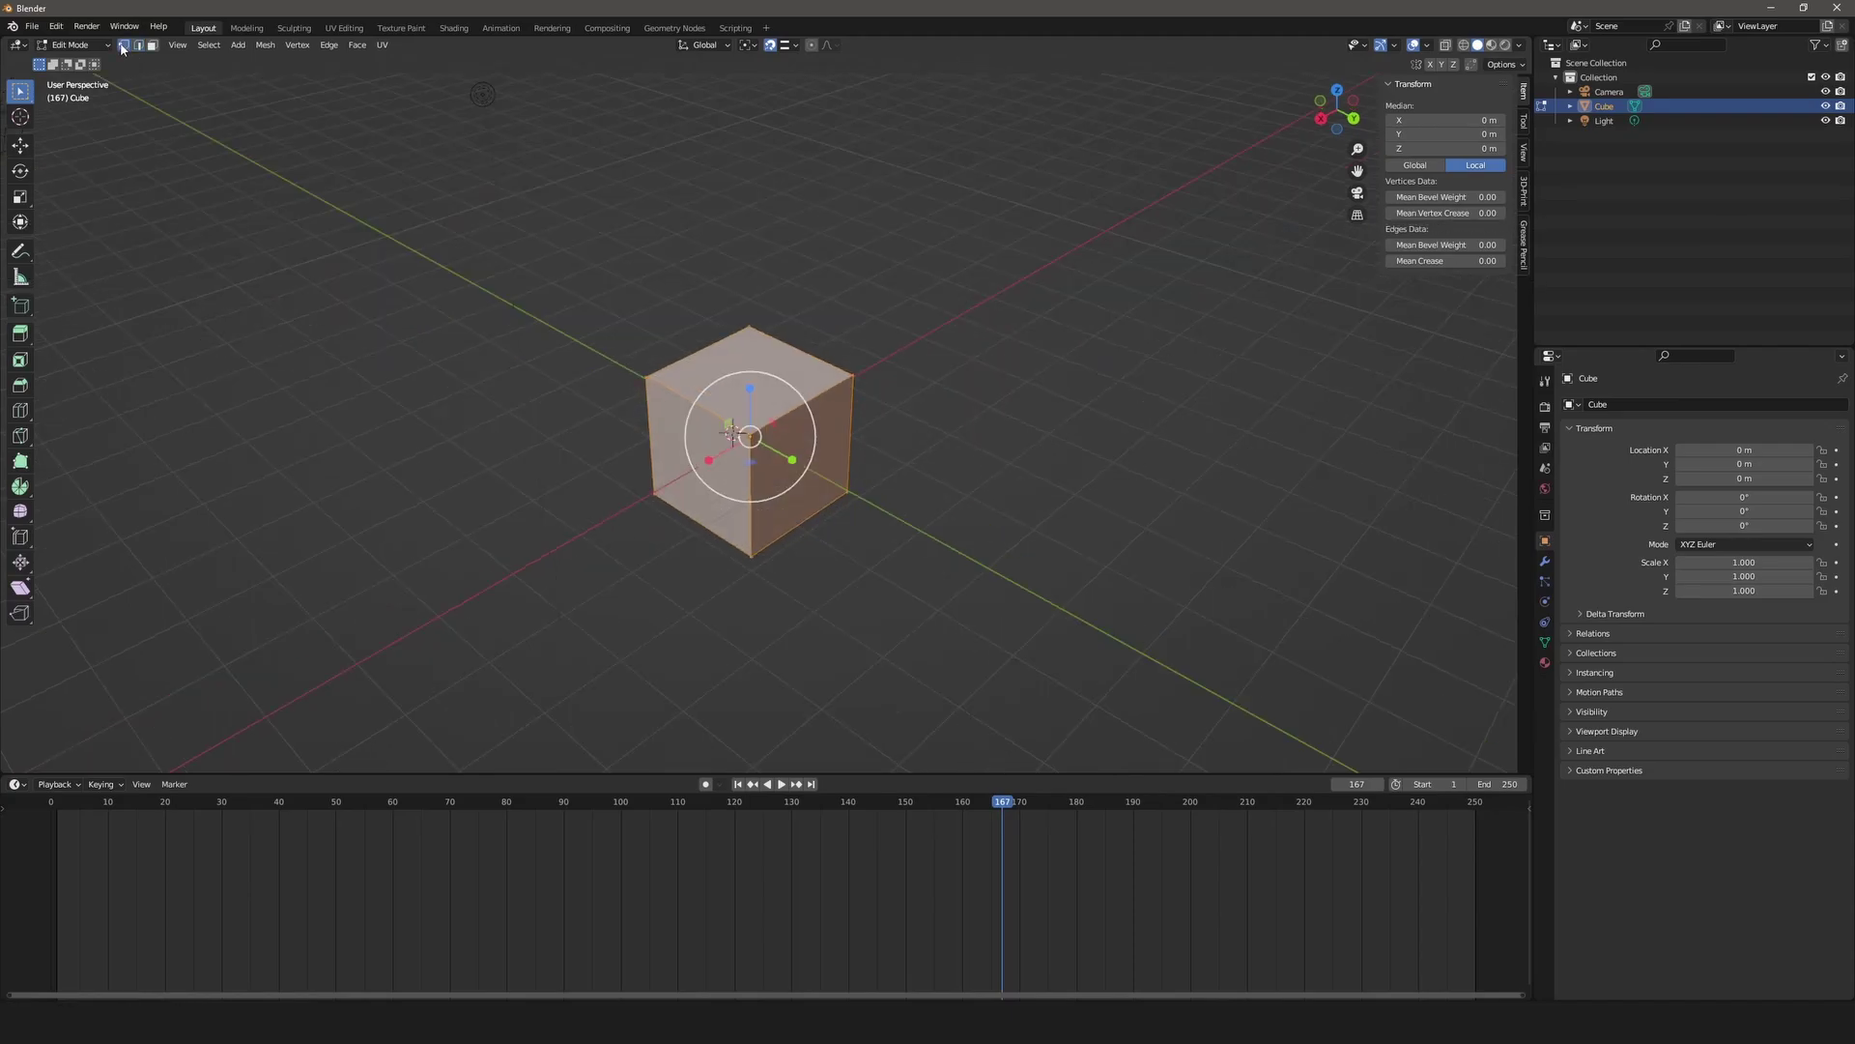
{"action": "left_click", "coordinate": [882, 356]}
{"action": "left_click_drag", "start_coordinate": [894, 349], "coordinate": [822, 420]}
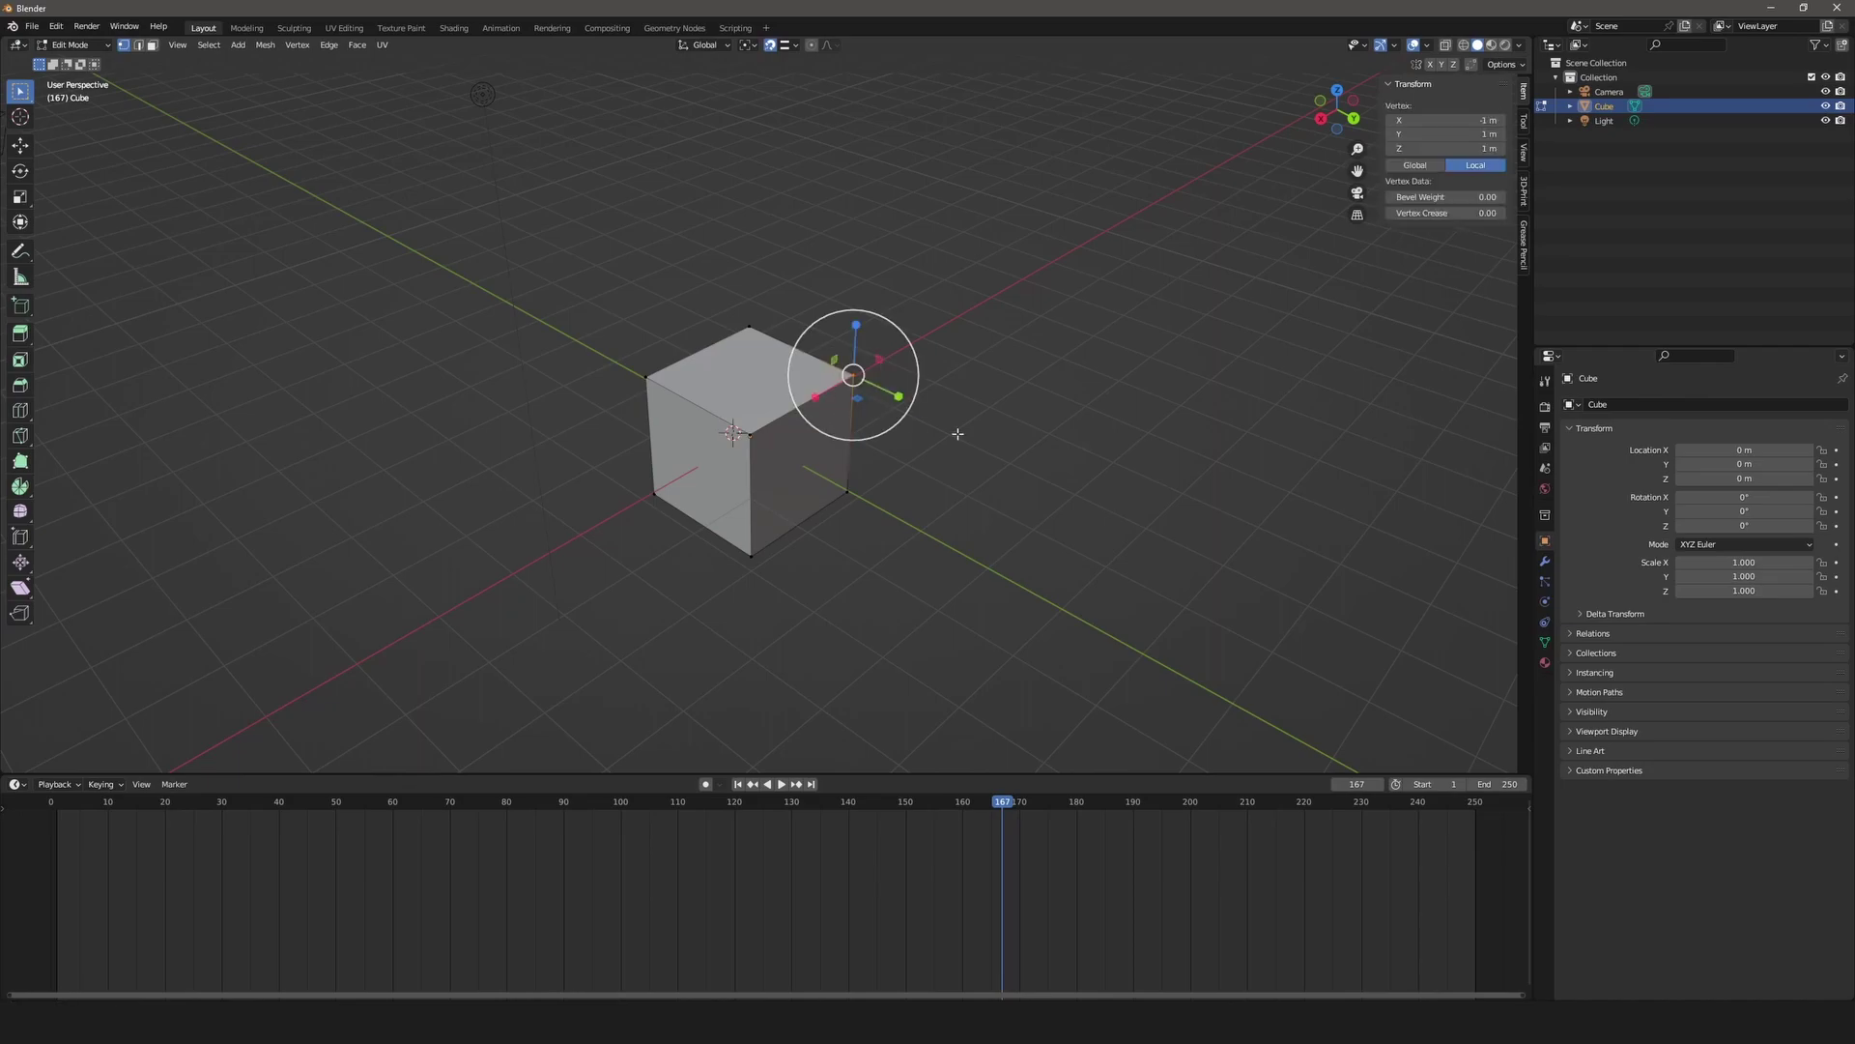
Grow the corner vertex selection with Select More, then shrink it with Select Less from the selection pie.
{"action": "key", "text": "a"}
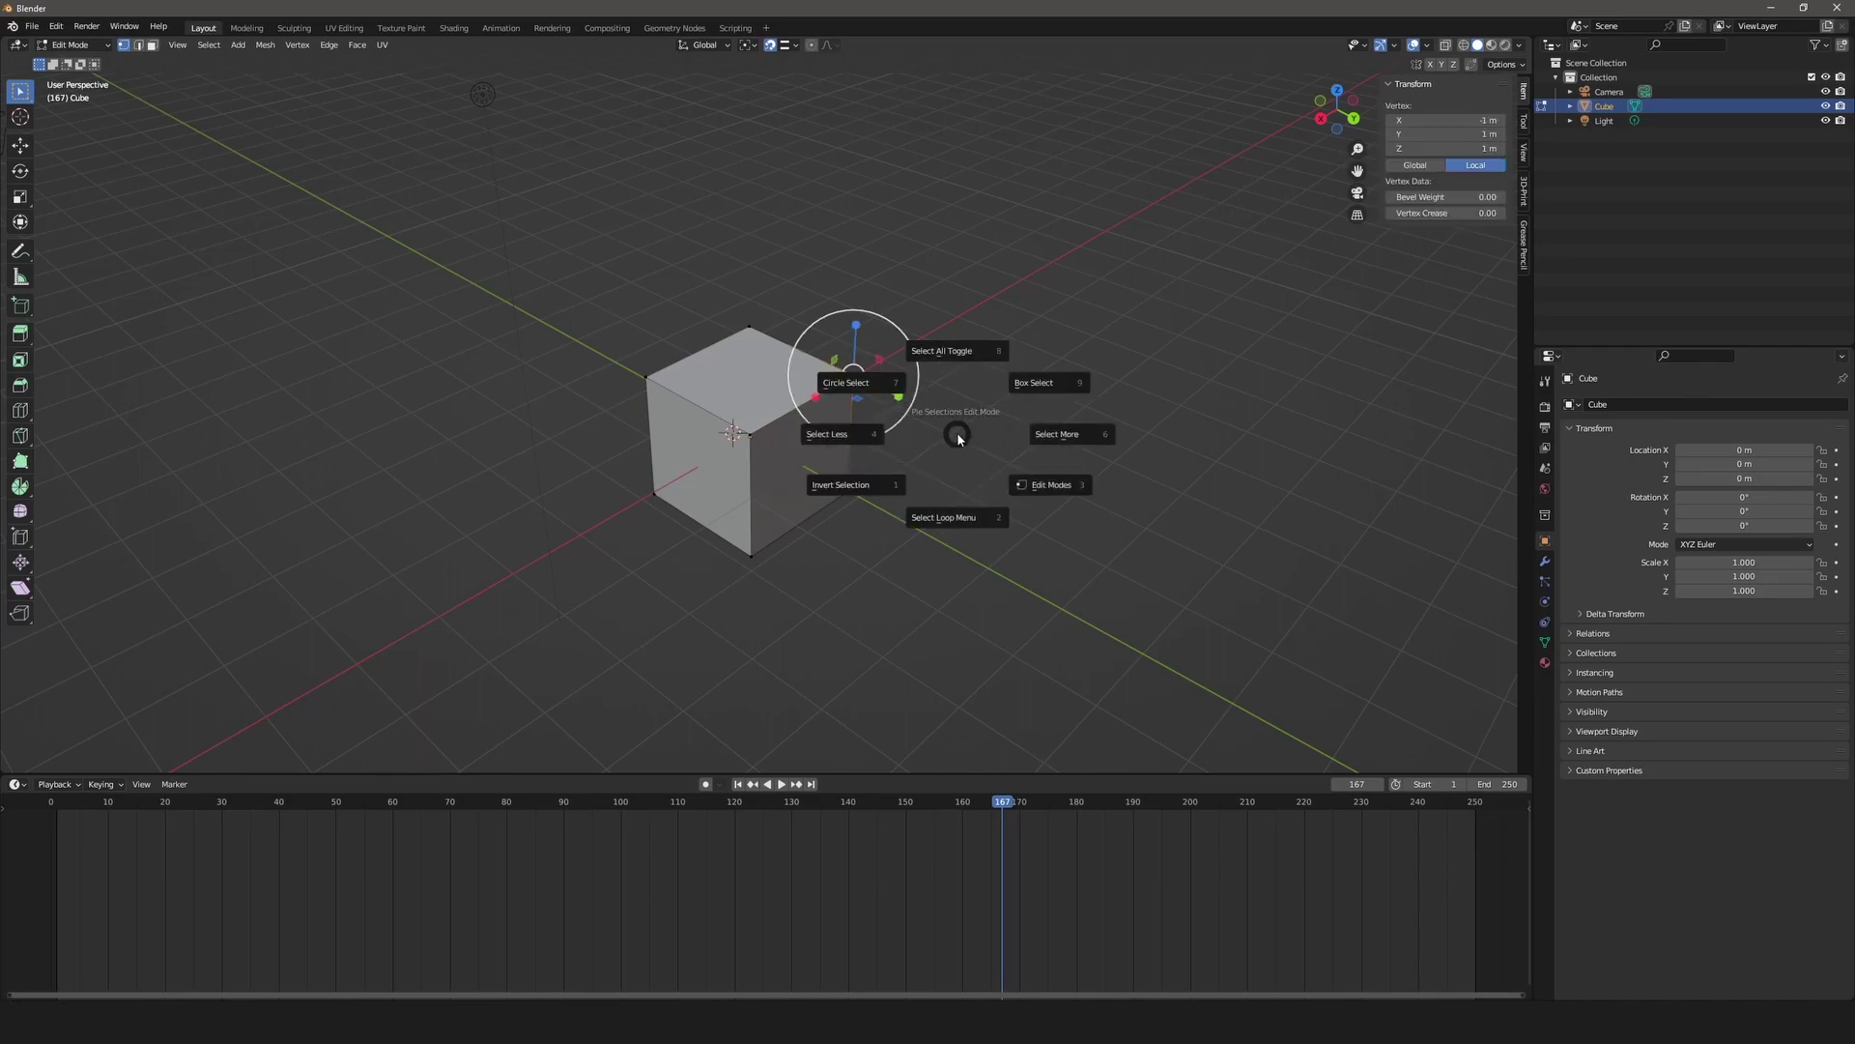
{"action": "left_click", "coordinate": [1039, 435]}
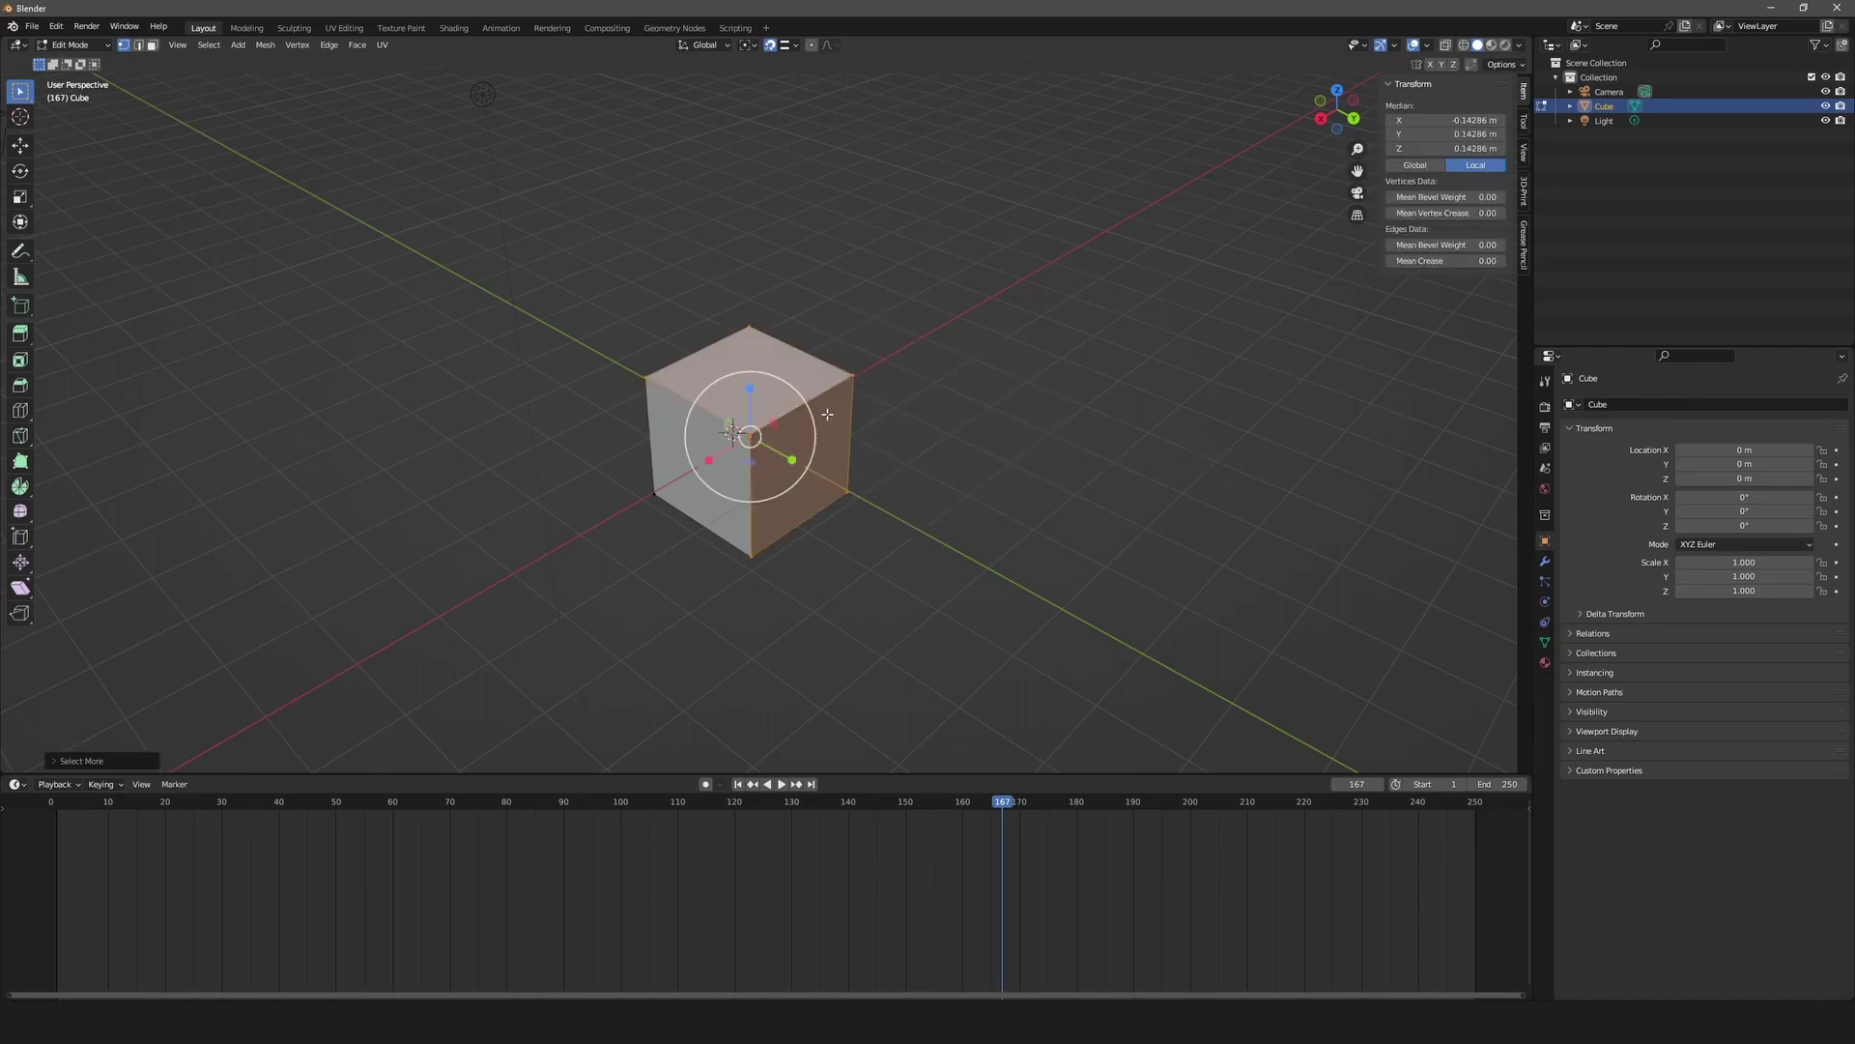
{"action": "key", "text": "a"}
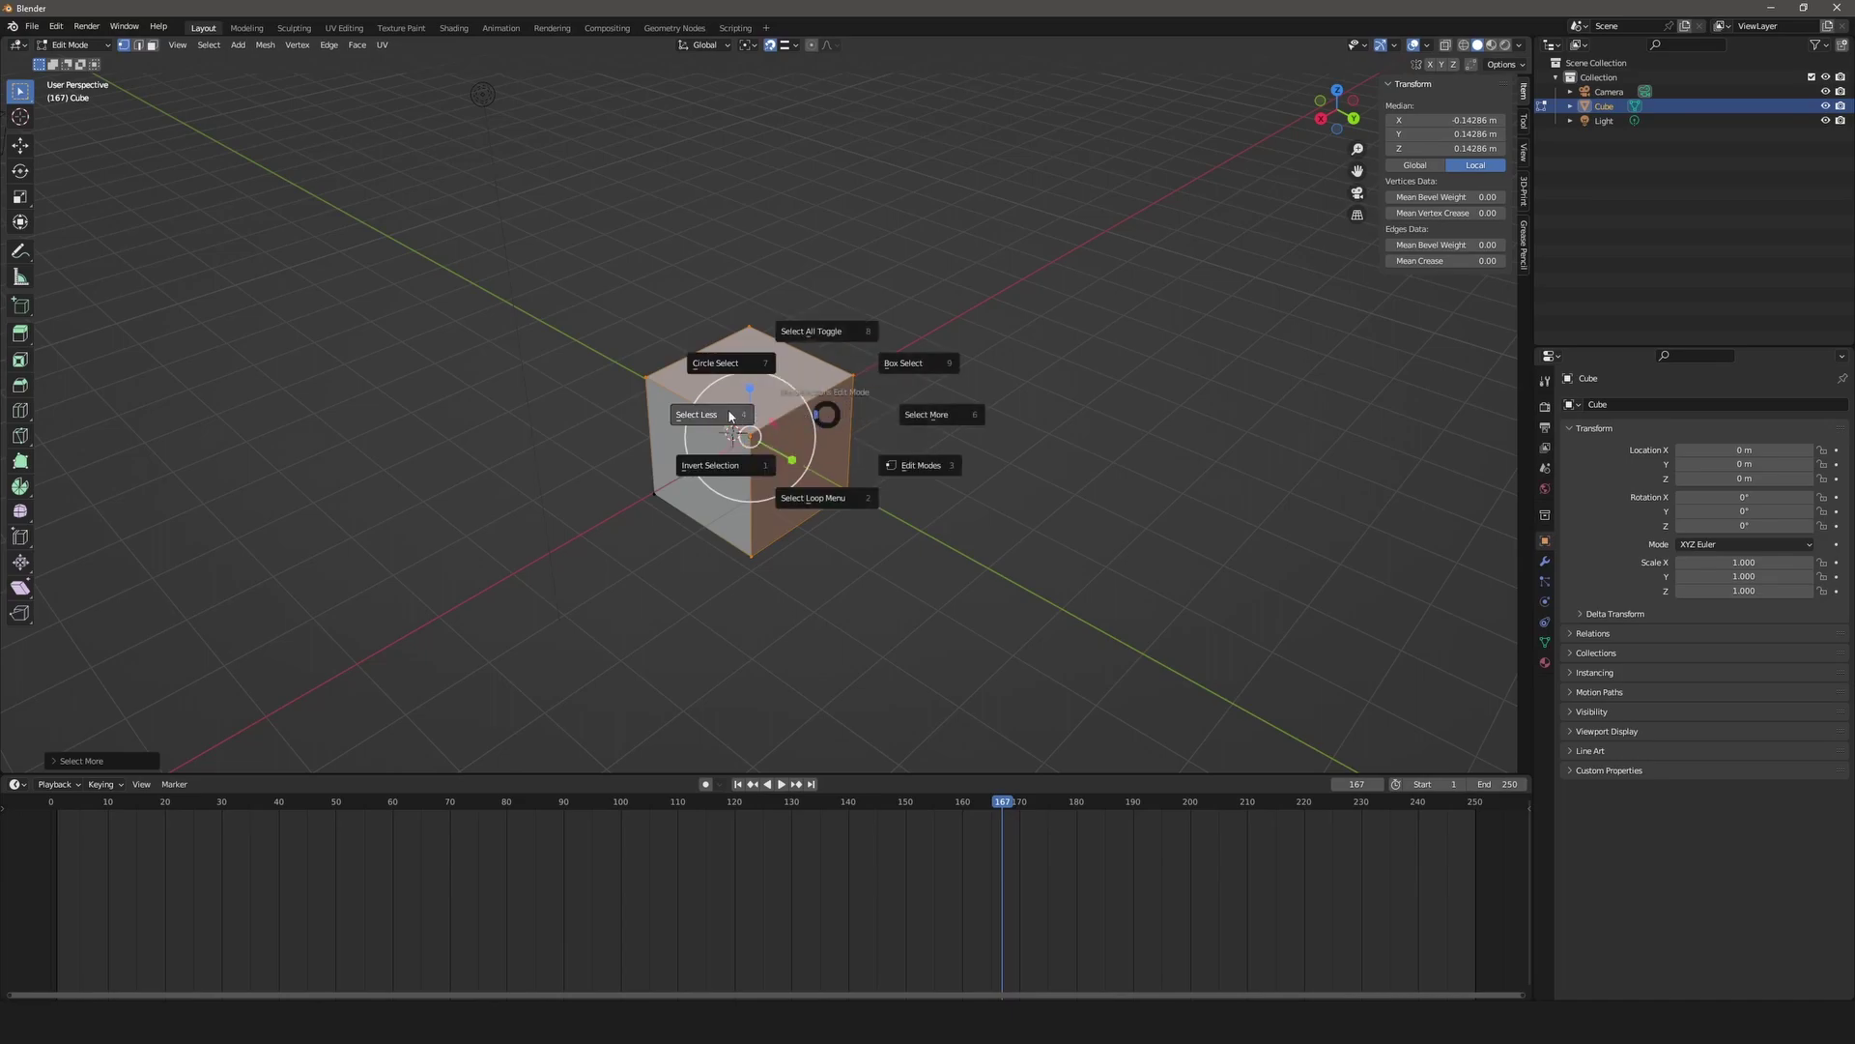
{"action": "left_click", "coordinate": [730, 415]}
{"action": "middle_click_drag", "start_coordinate": [965, 397], "coordinate": [938, 448]}
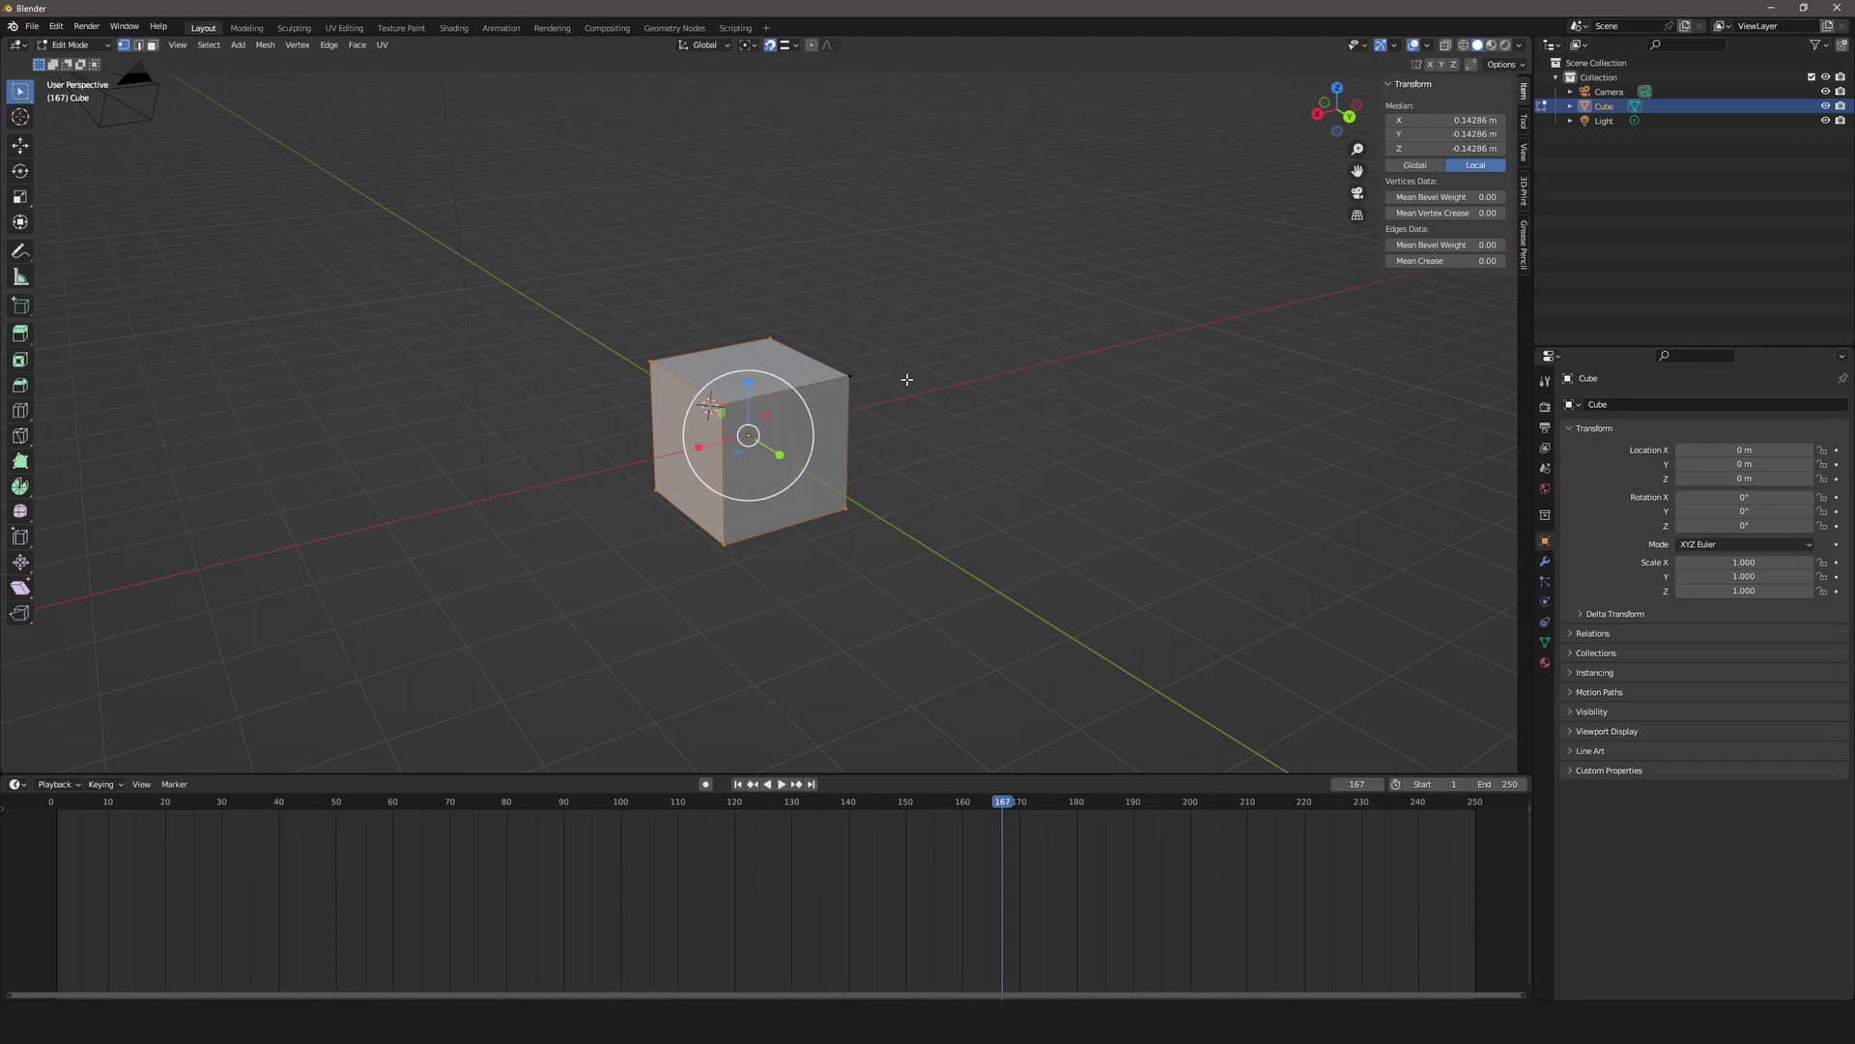
Box-select the four vertices of the cube's top face.
{"action": "key", "text": "a"}
{"action": "left_click_drag", "start_coordinate": [546, 278], "coordinate": [875, 456]}
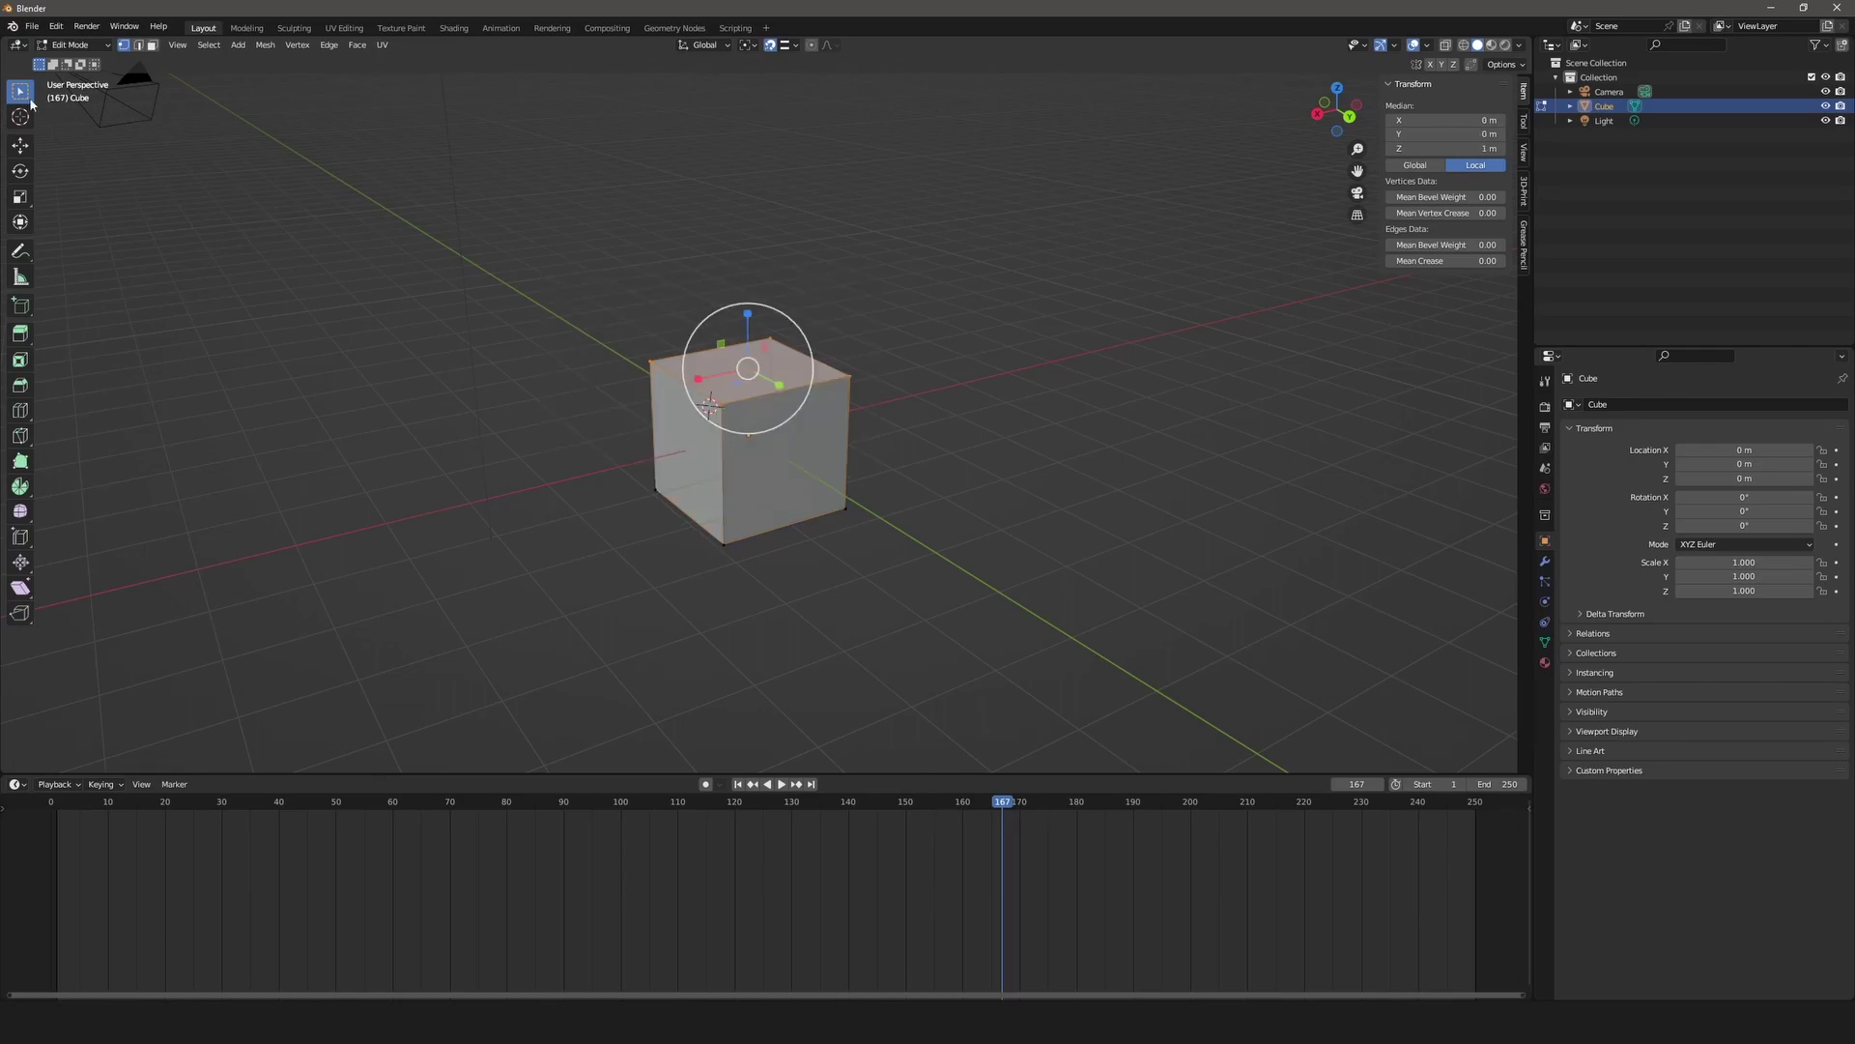
{"action": "left_click", "coordinate": [27, 96]}
{"action": "left_click", "coordinate": [89, 155]}
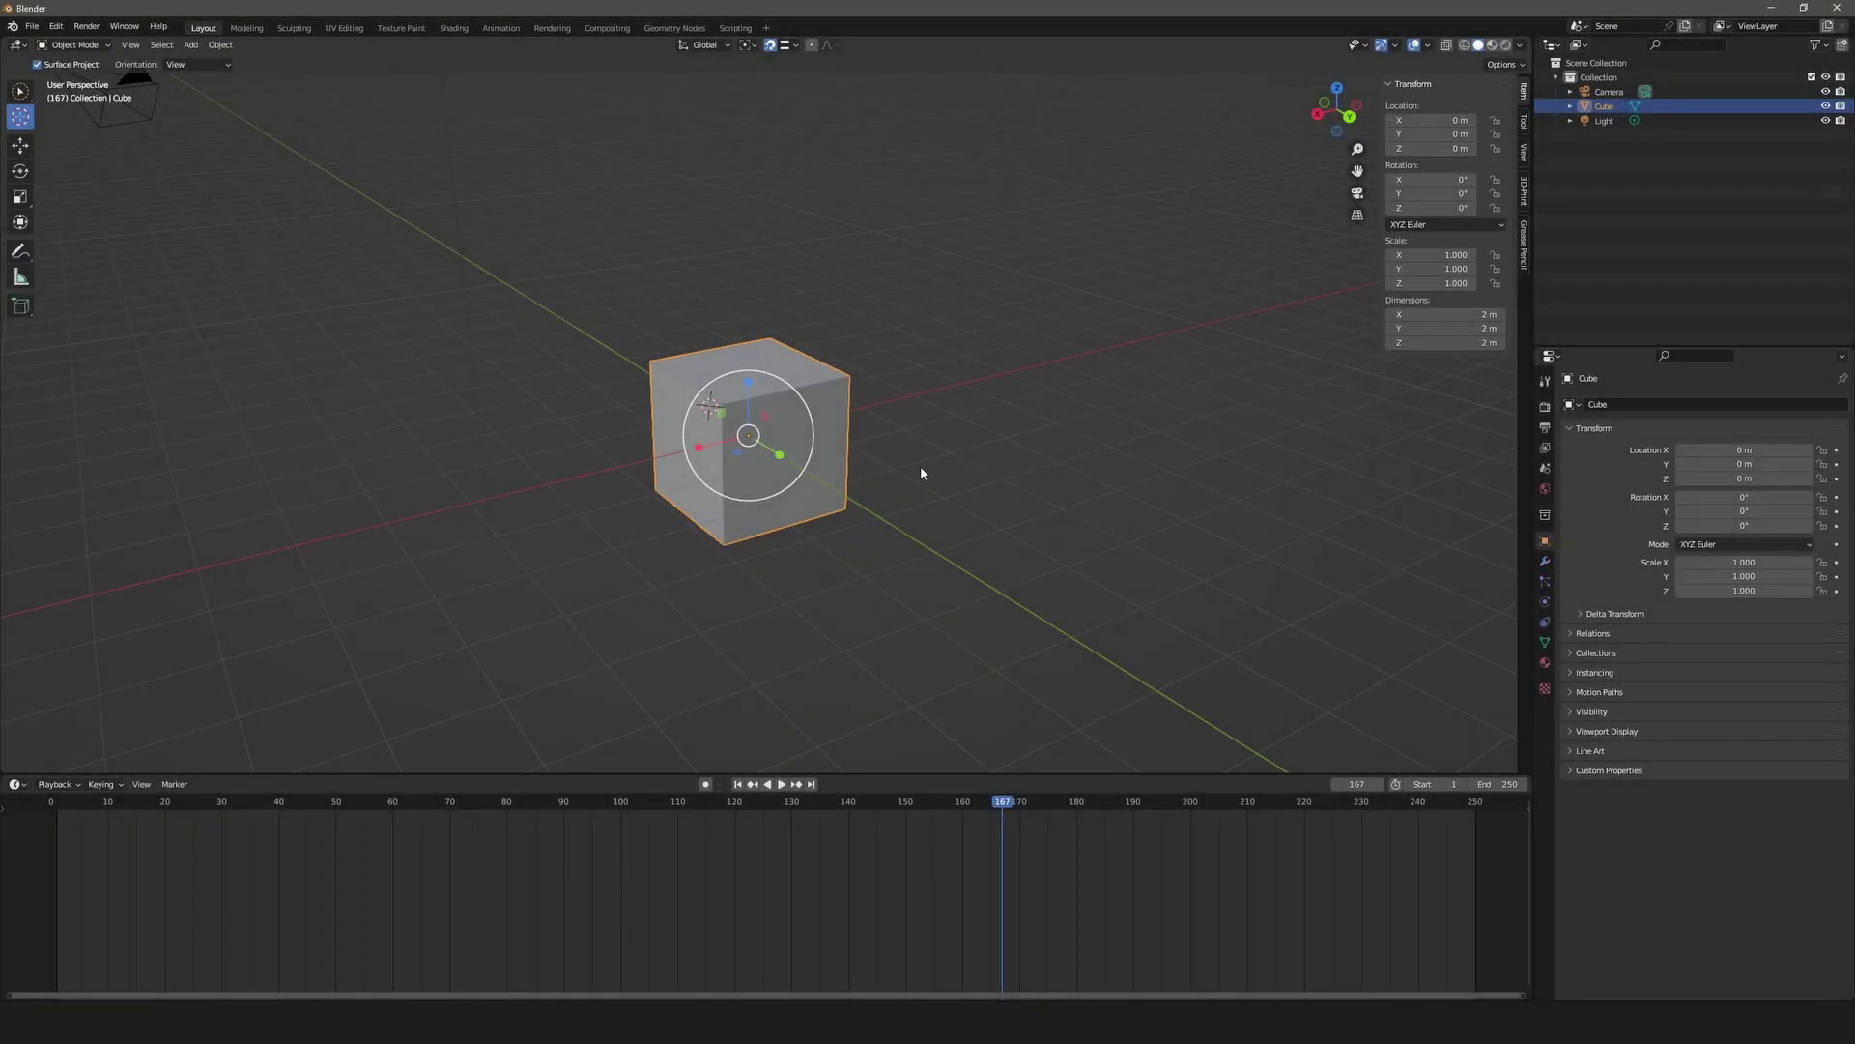
Apply Shade Smooth to the cube in Object Mode and switch the viewport shading to Rendered.
{"action": "key", "text": "z"}
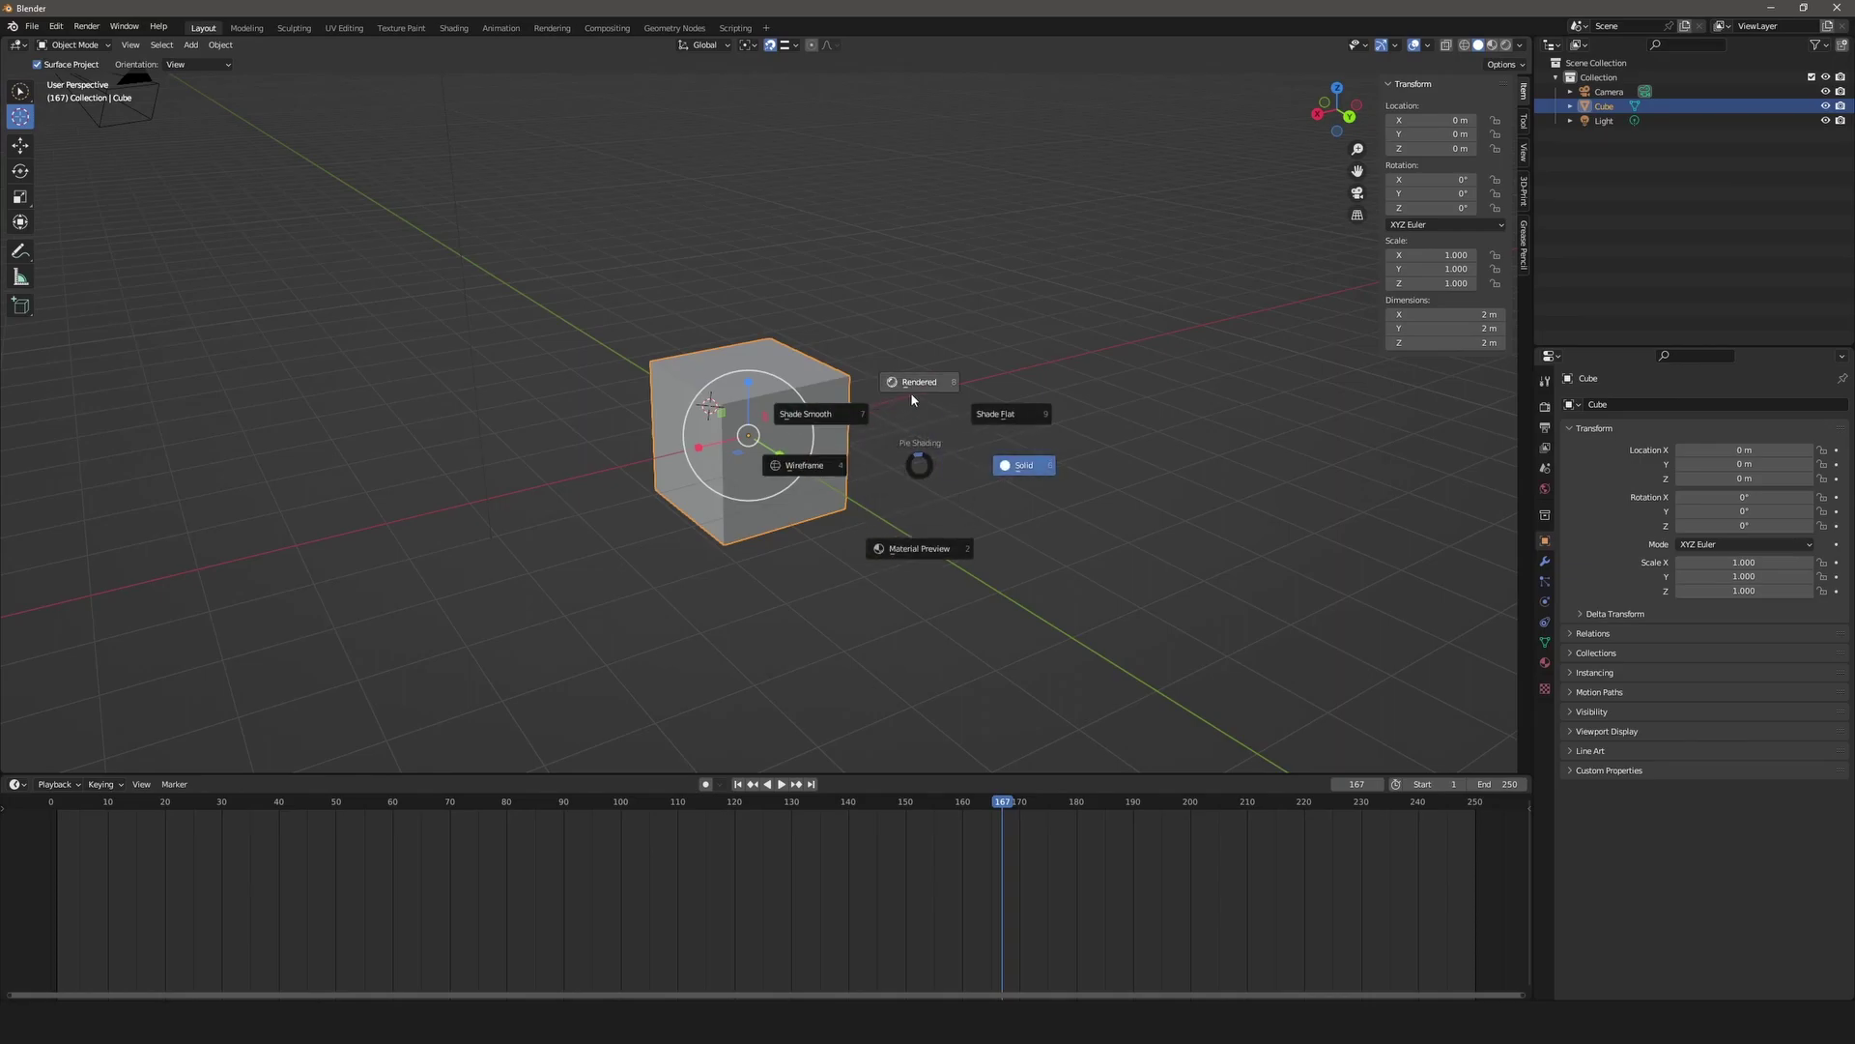
{"action": "left_click", "coordinate": [807, 414]}
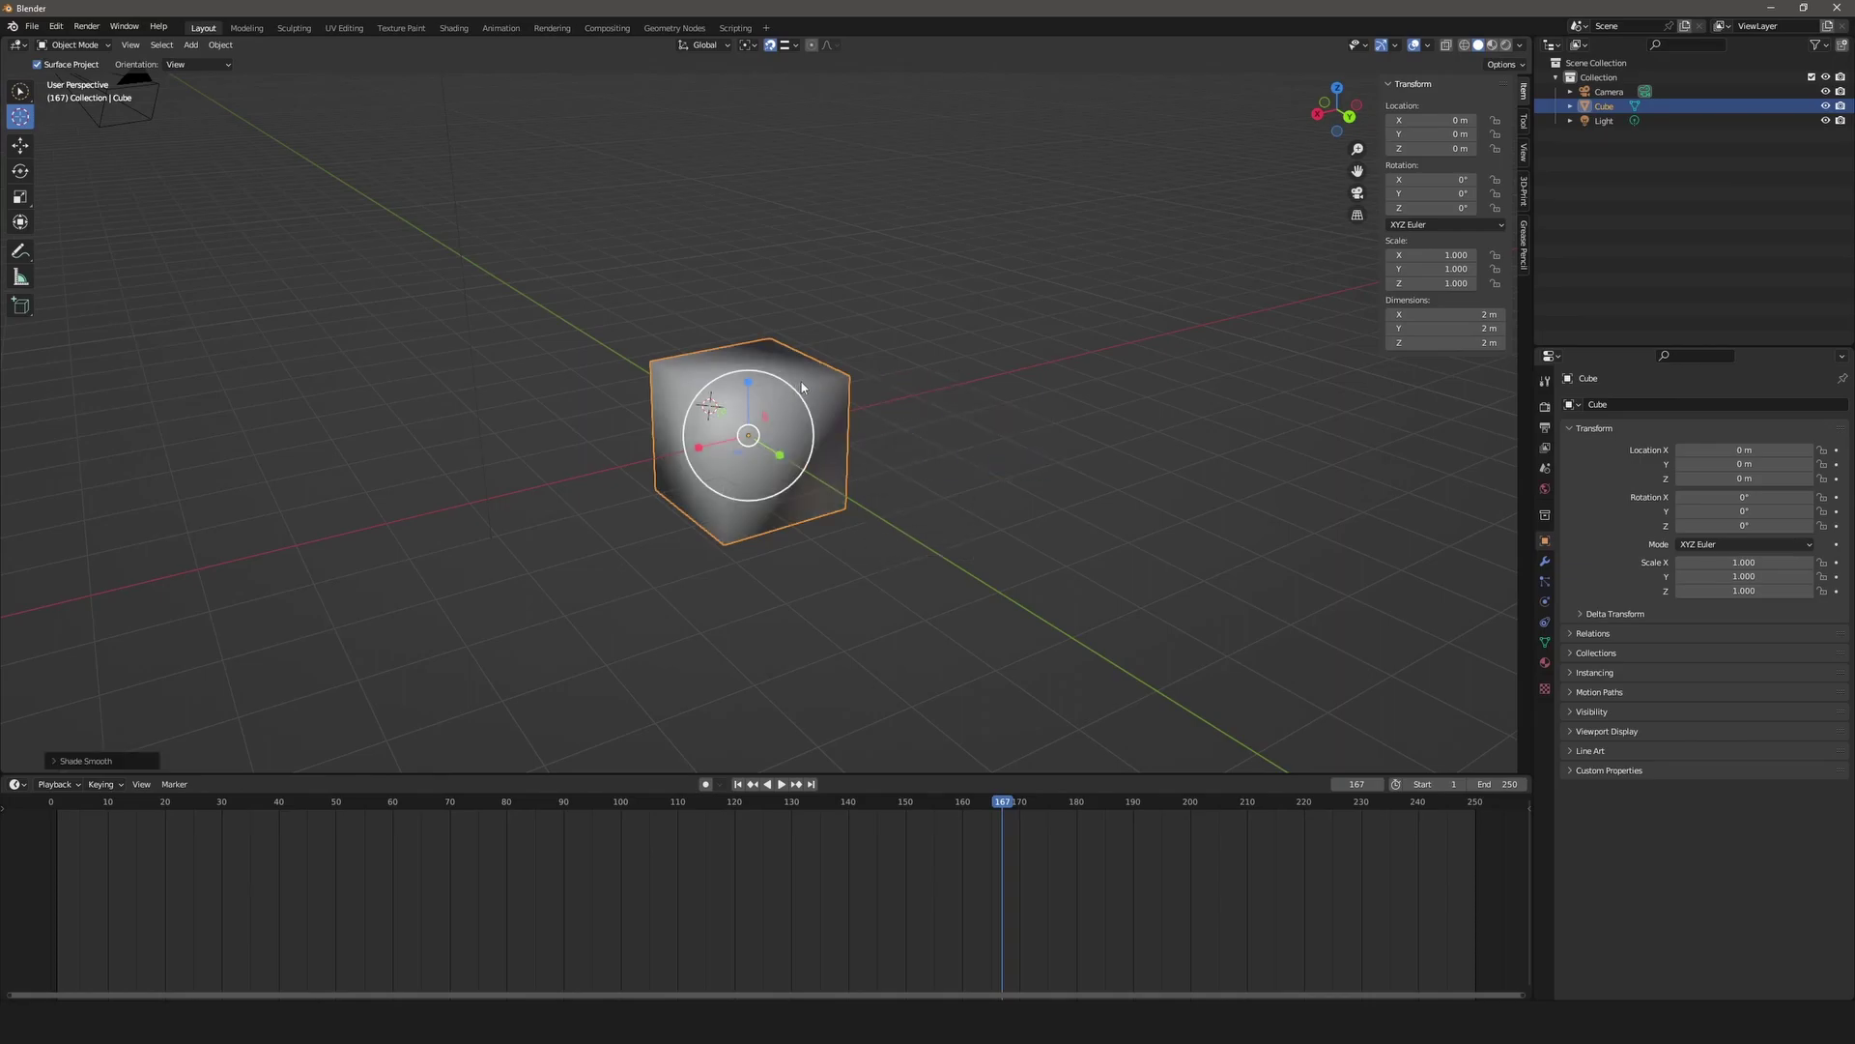
{"action": "key", "text": "z"}
{"action": "left_click", "coordinate": [802, 299]}
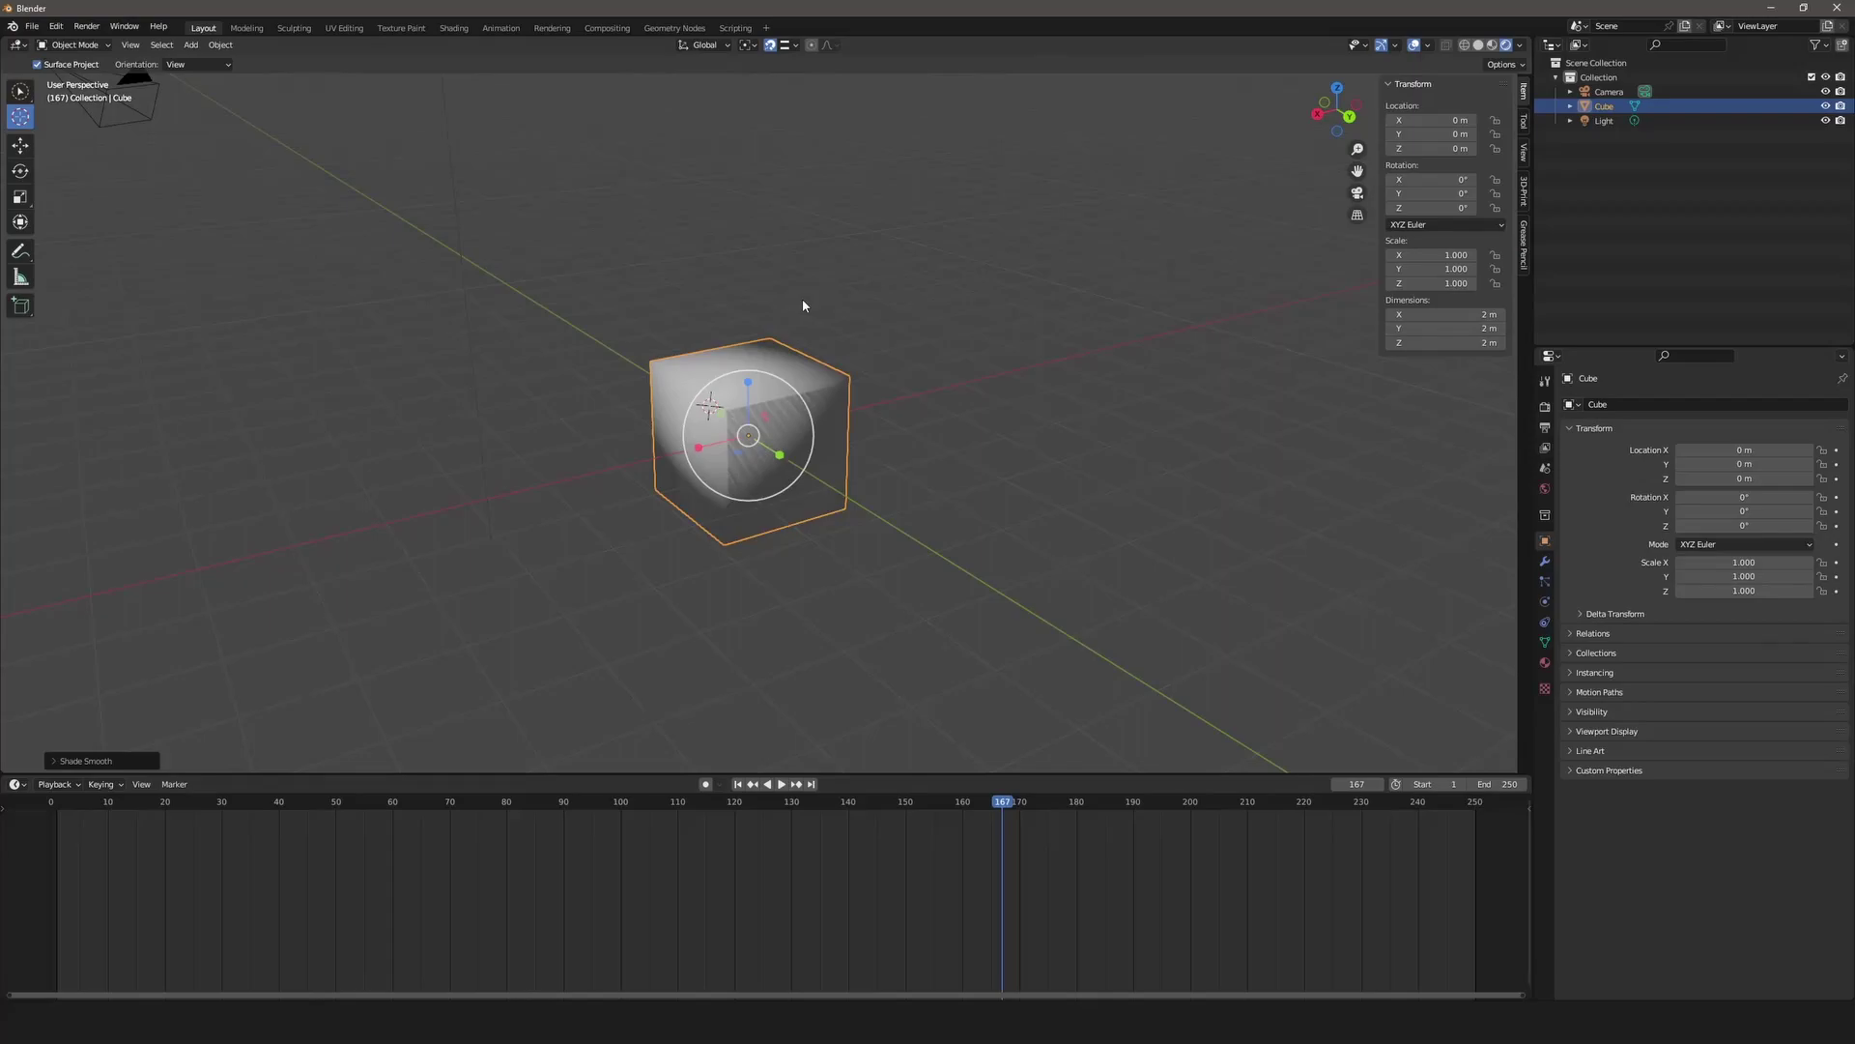
Try the shading pie's Shade Flat and Shade Smooth options on the cube.
{"action": "key", "text": "z"}
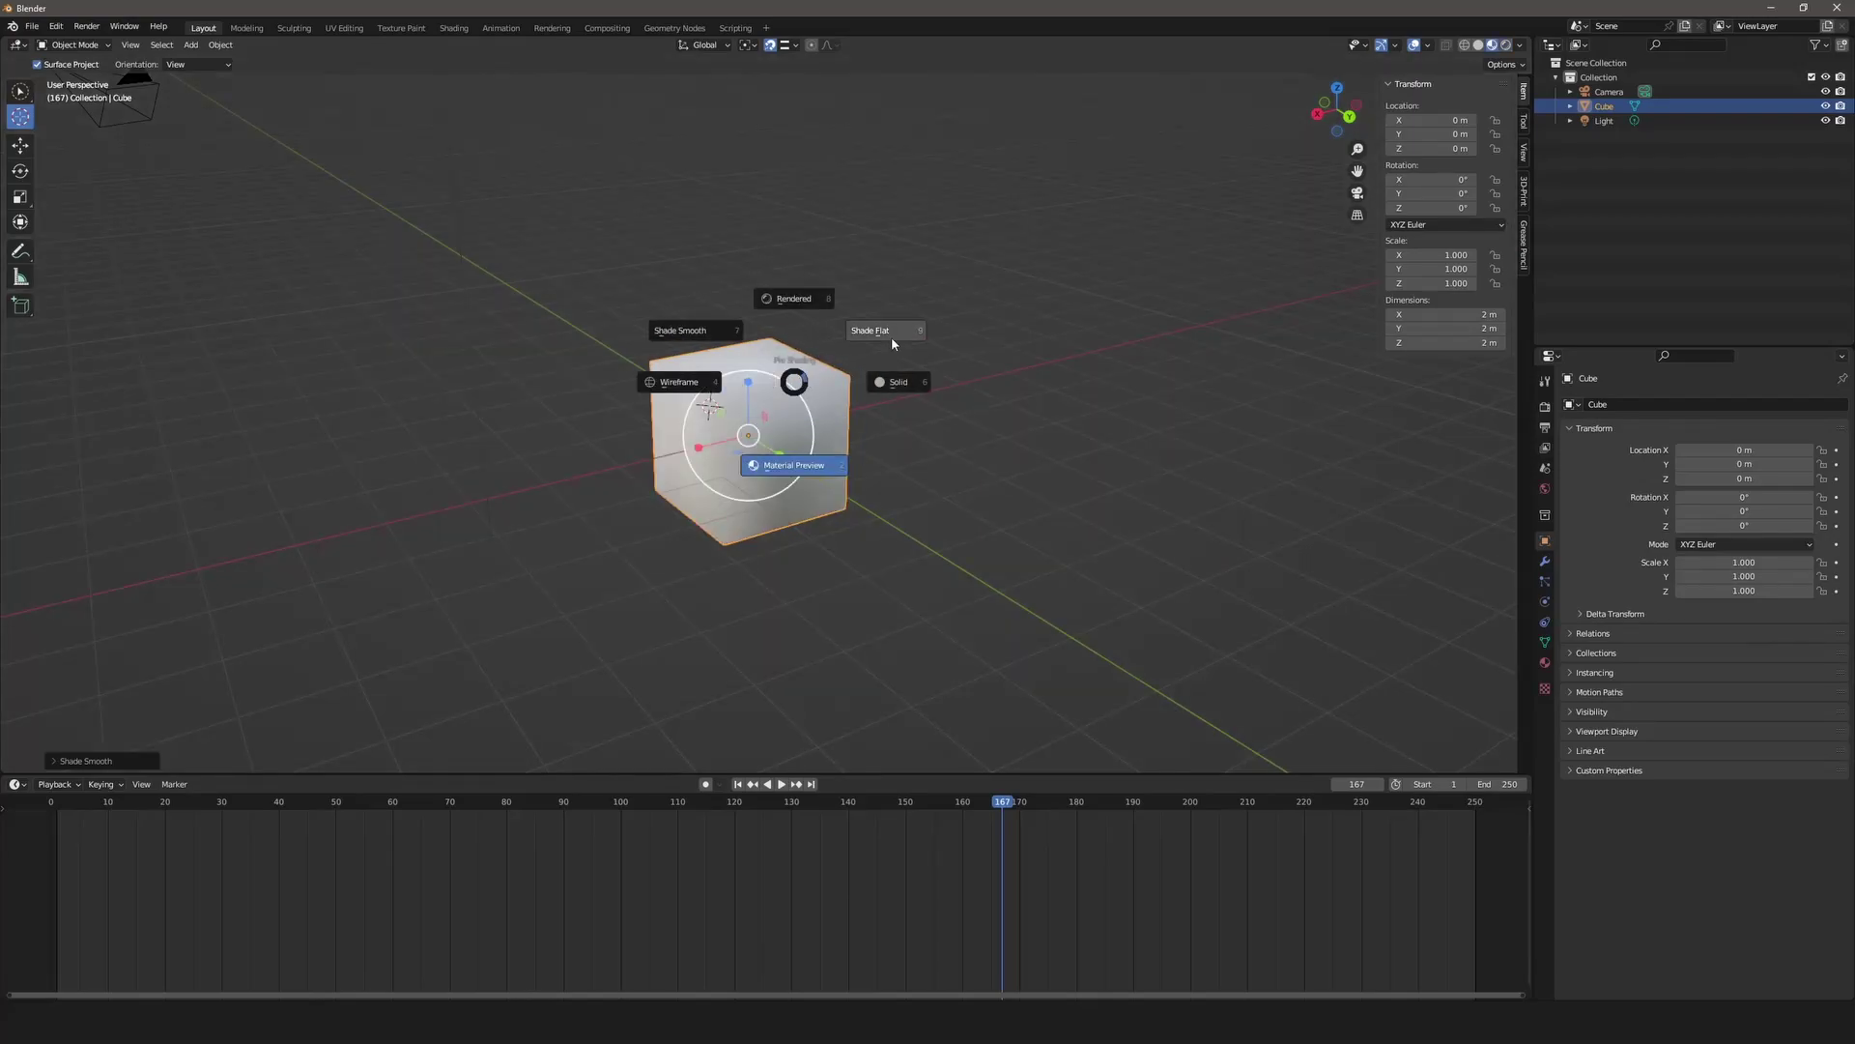
{"action": "left_click", "coordinate": [891, 336]}
{"action": "key", "text": "z"}
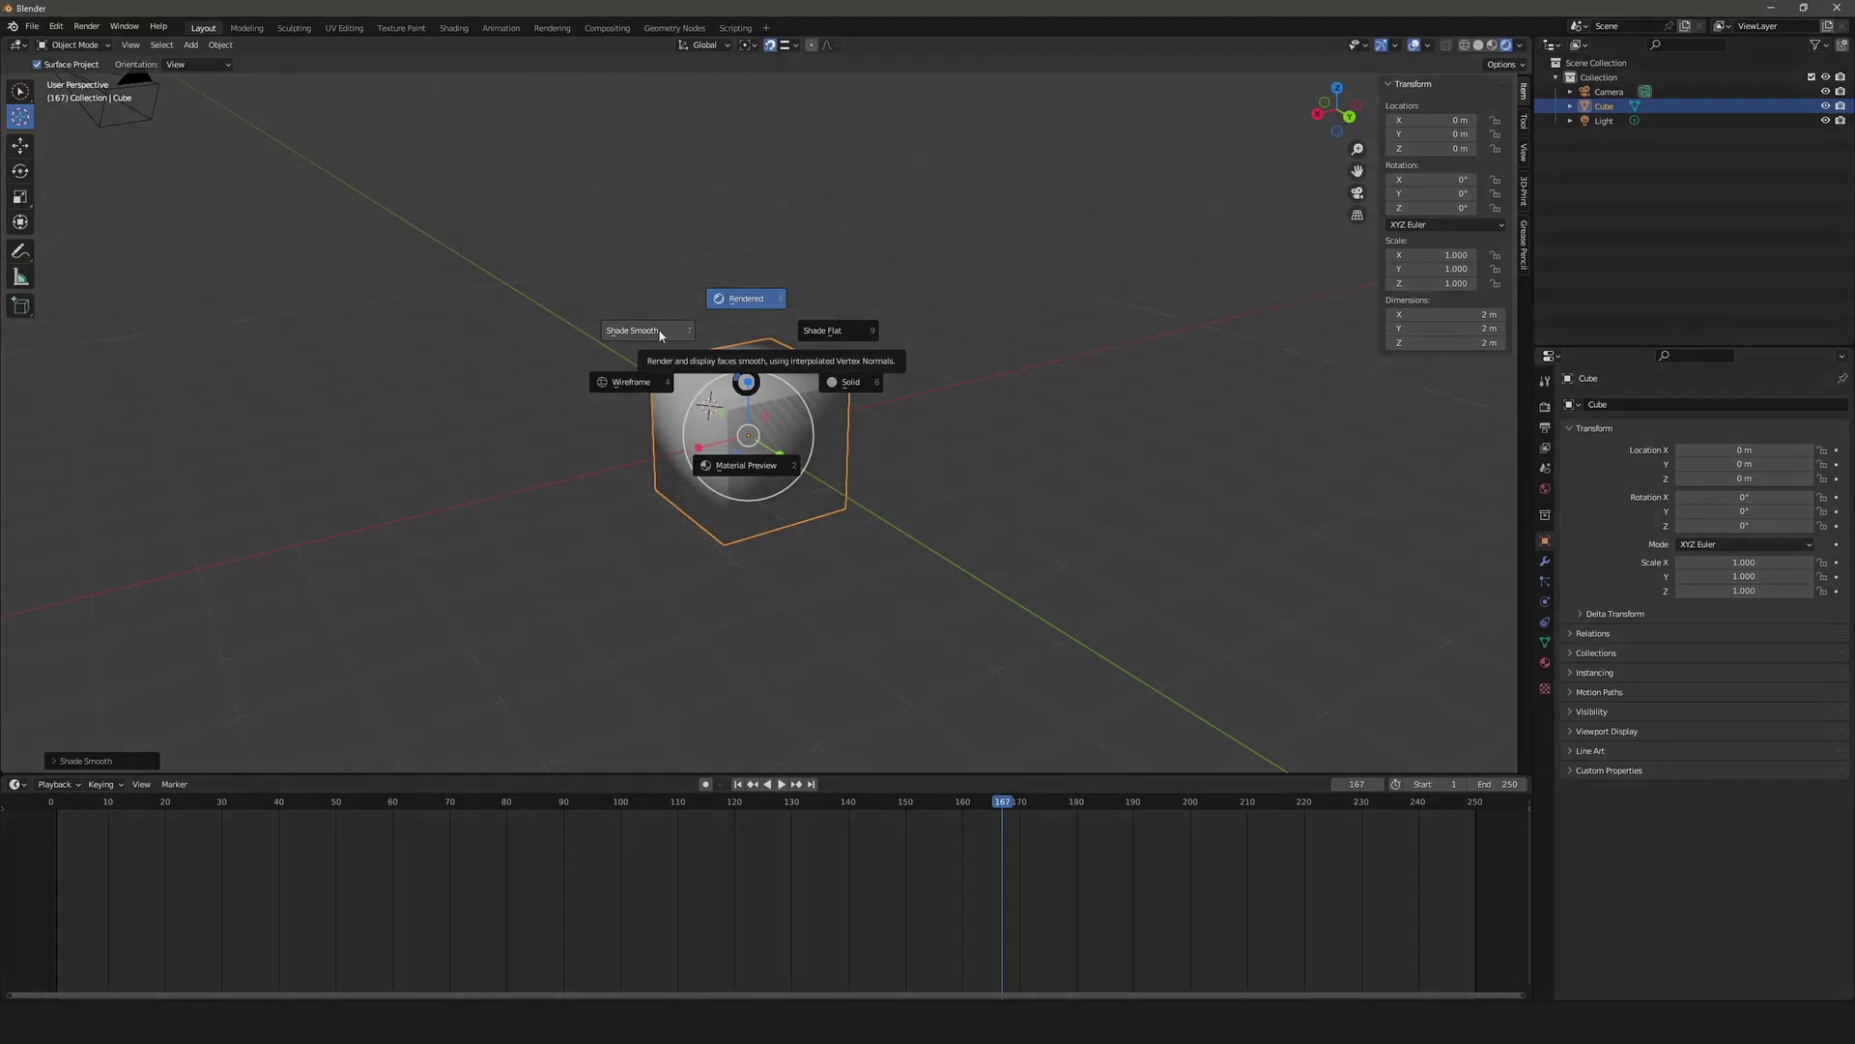
{"action": "left_click", "coordinate": [660, 334]}
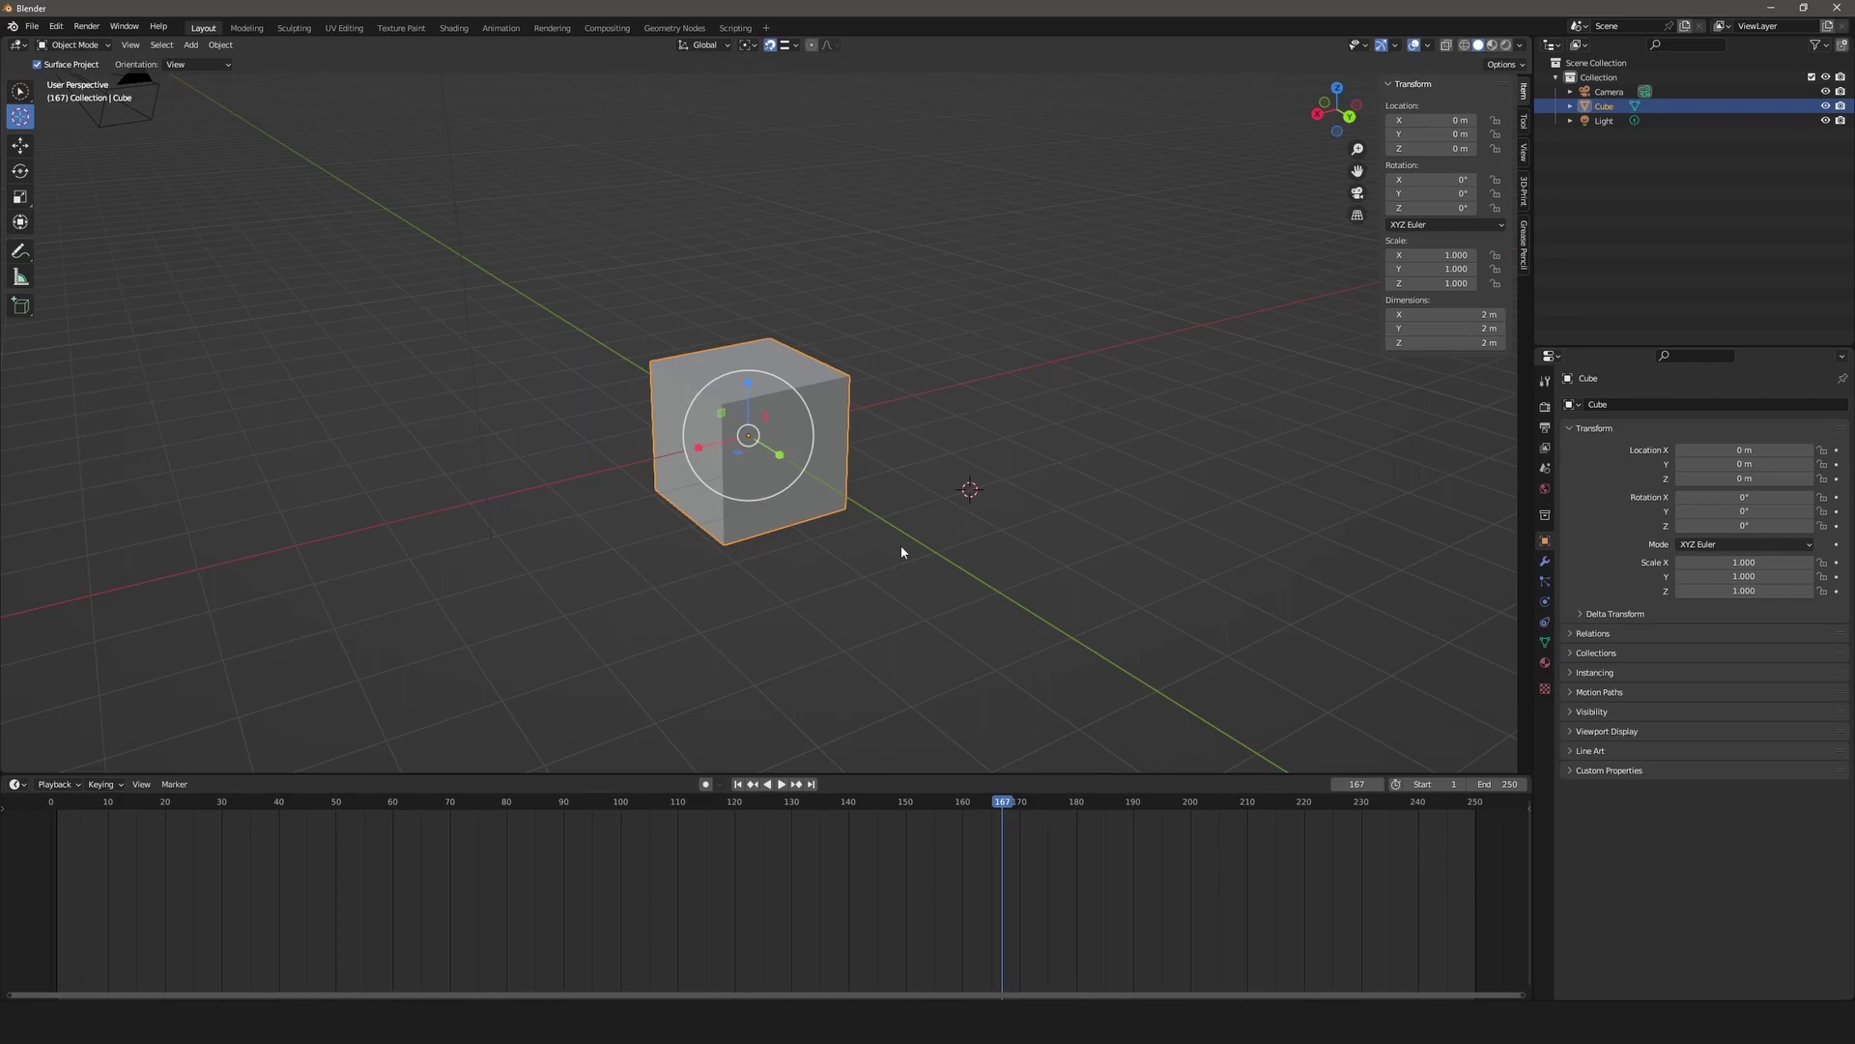
View the cube from the Top and then from the Front using the views pie.
{"action": "key", "text": "grave"}
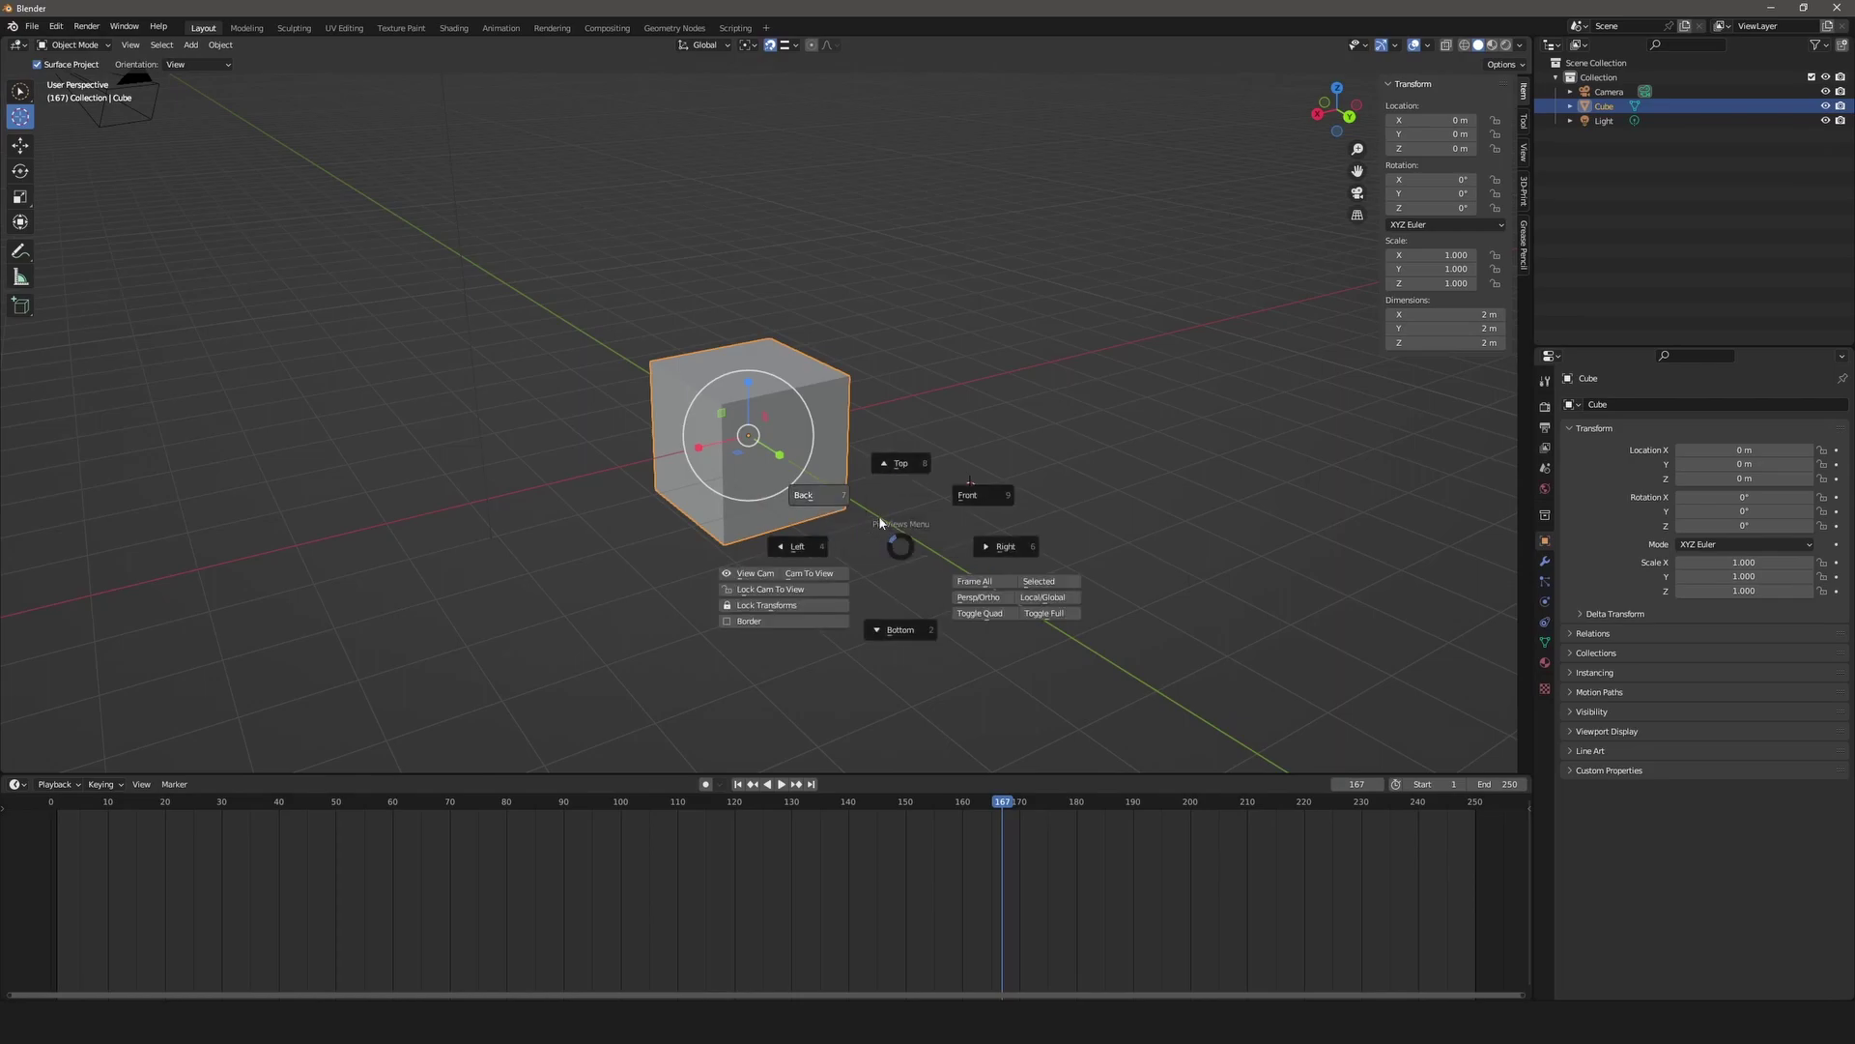
{"action": "left_click", "coordinate": [898, 468]}
{"action": "key", "text": "grave"}
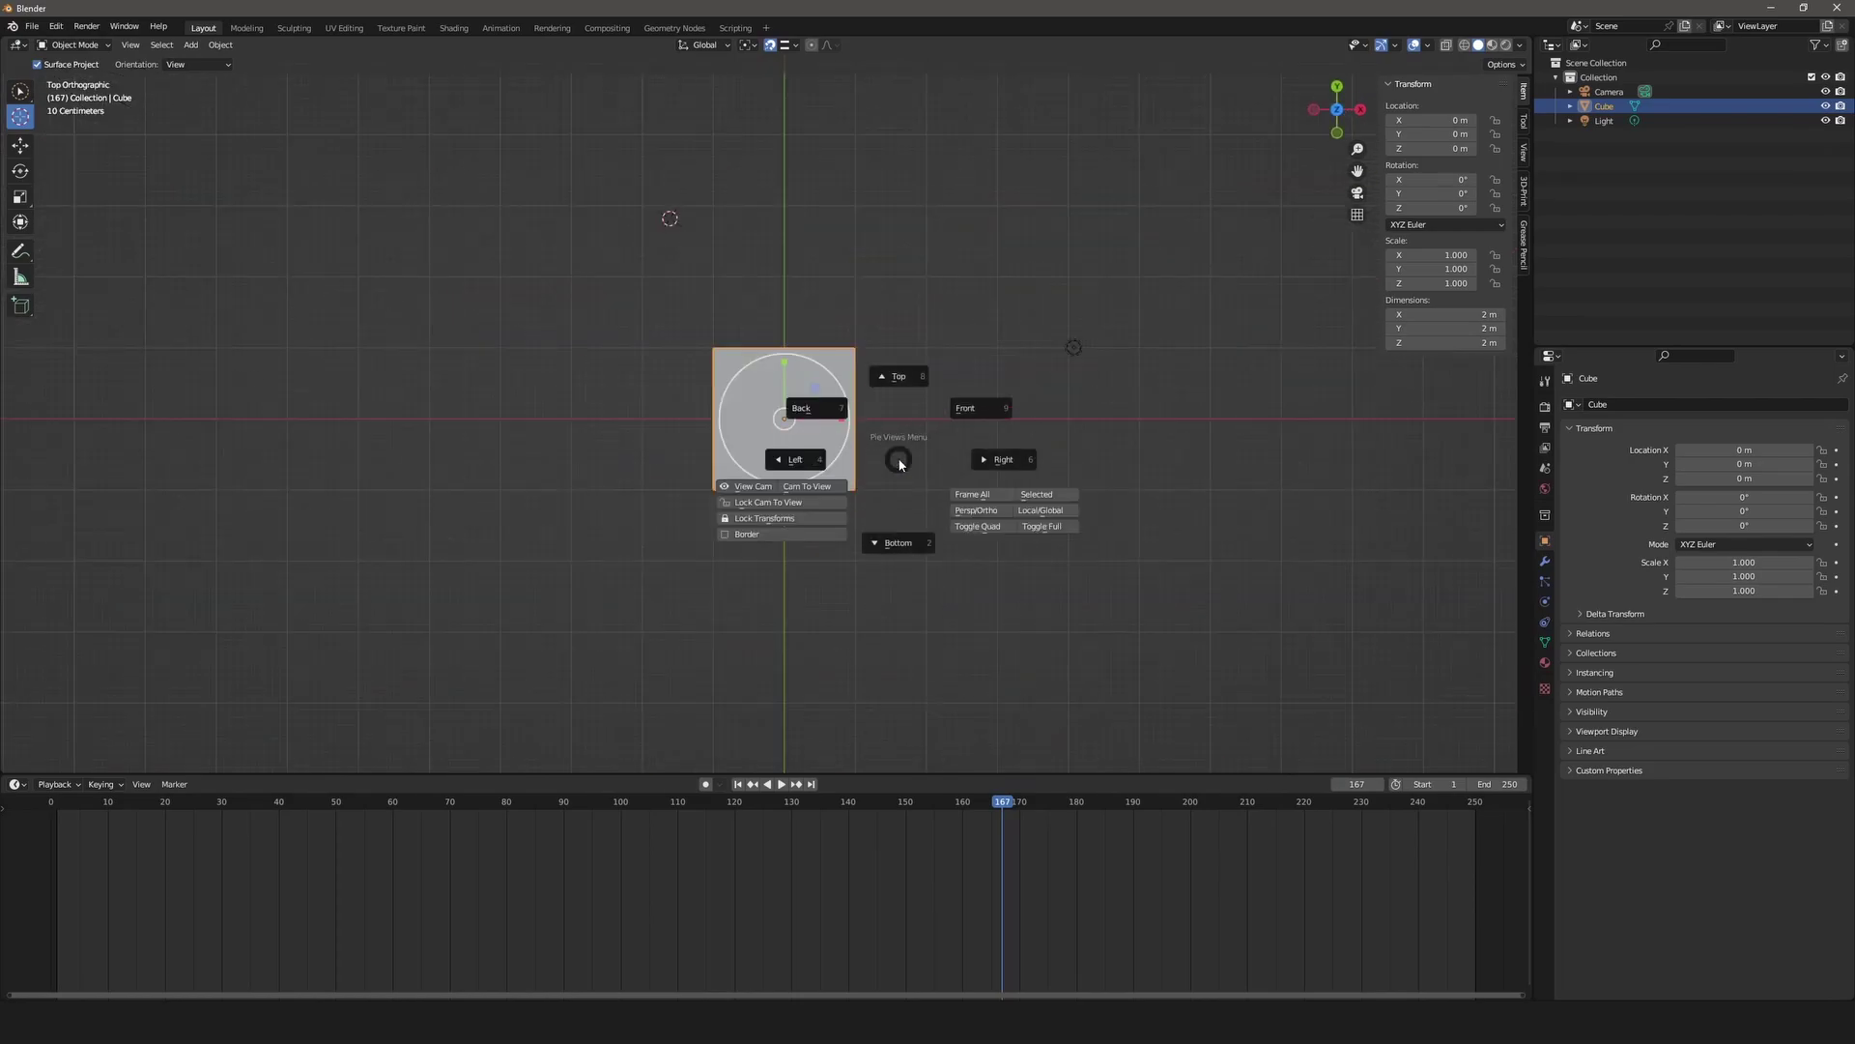
{"action": "left_click", "coordinate": [967, 413]}
{"action": "key", "text": "q"}
{"action": "key", "text": "q"}
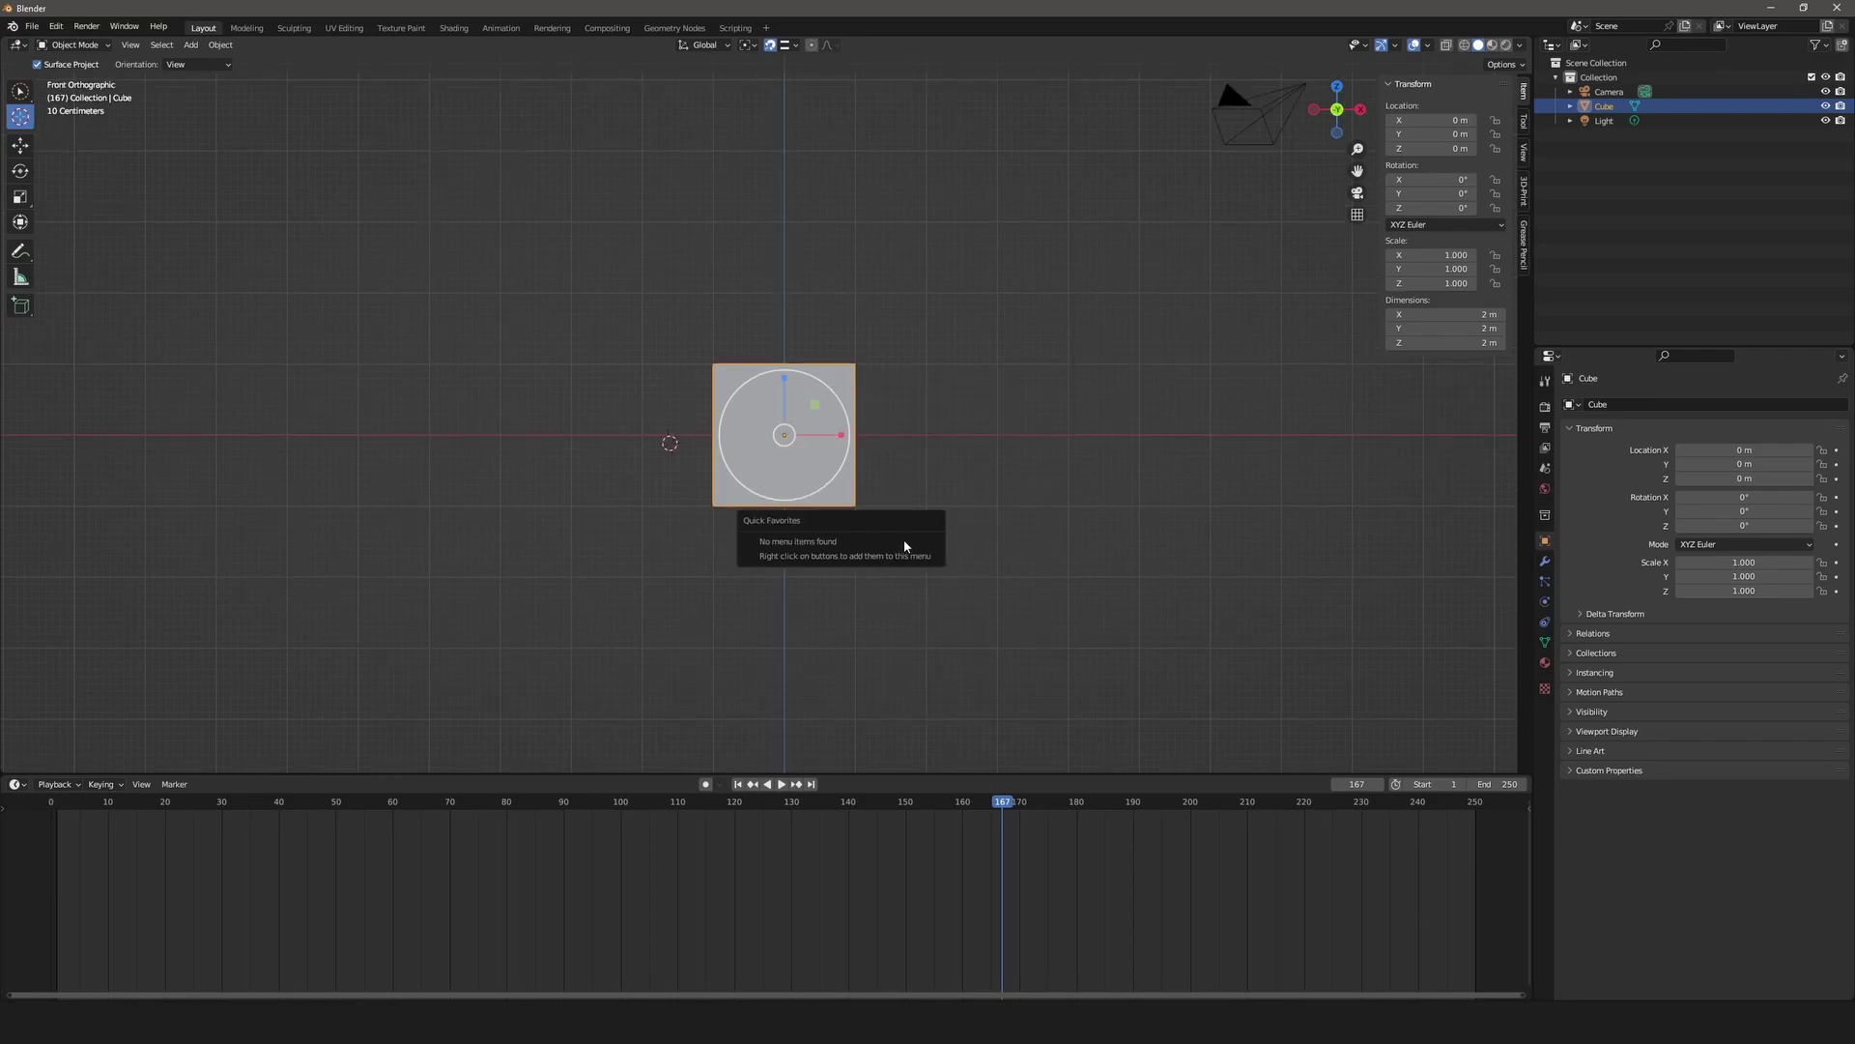
{"action": "key", "text": "Escape"}
View the cube from the Right and then from the Left, and bring up the views pie again.
{"action": "key", "text": "grave"}
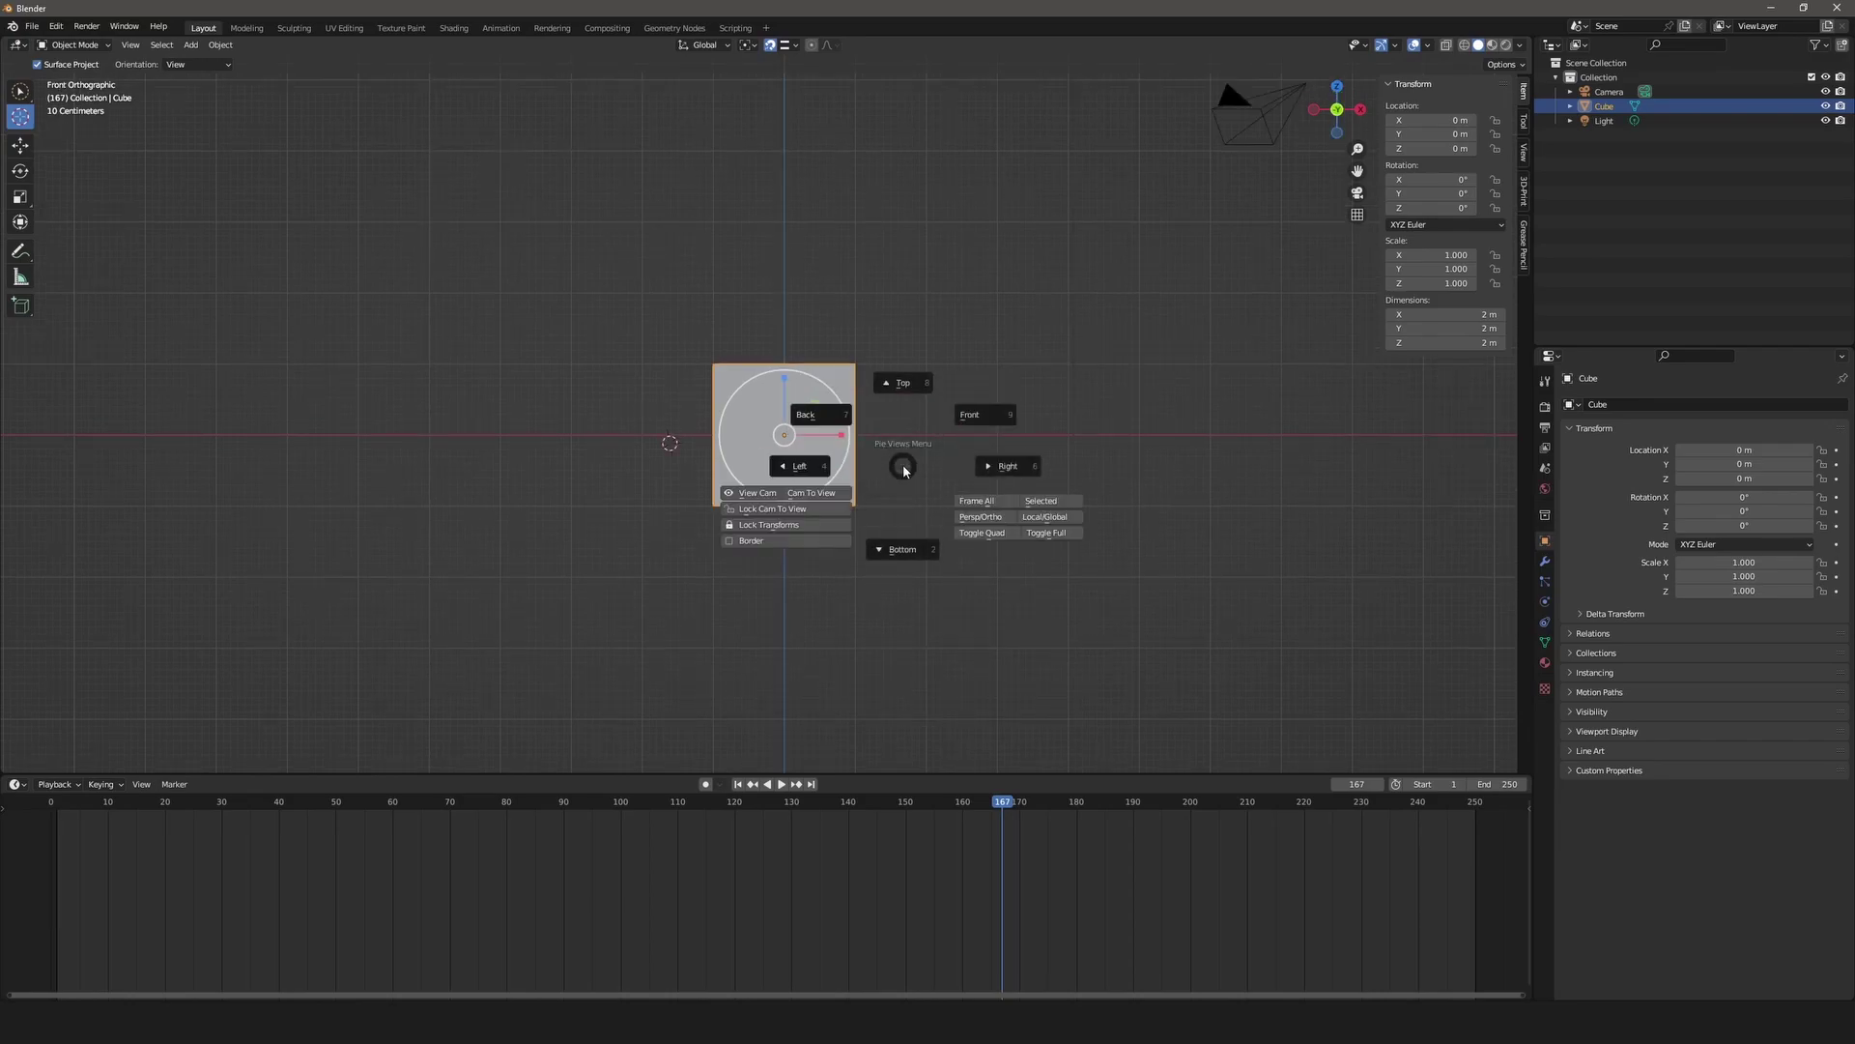
{"action": "left_click", "coordinate": [985, 469]}
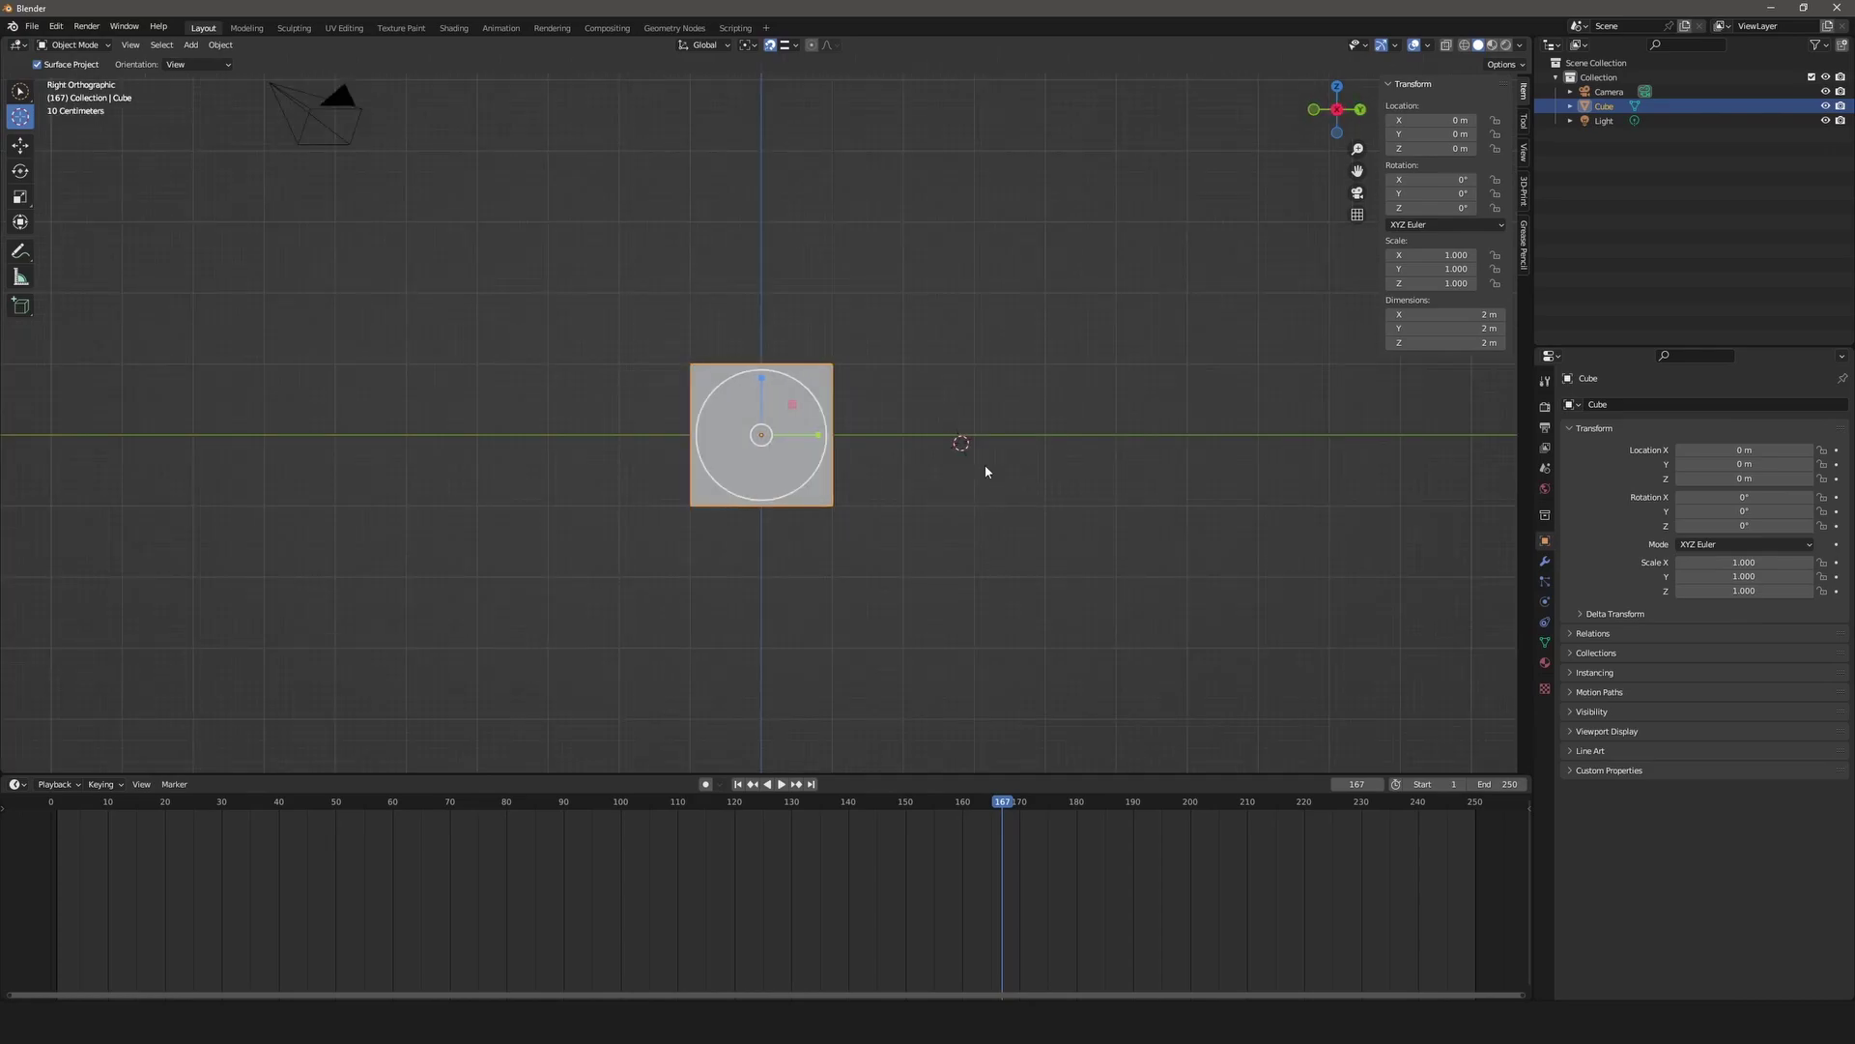
{"action": "key", "text": "grave"}
{"action": "left_click", "coordinate": [881, 474]}
{"action": "key", "text": "grave"}
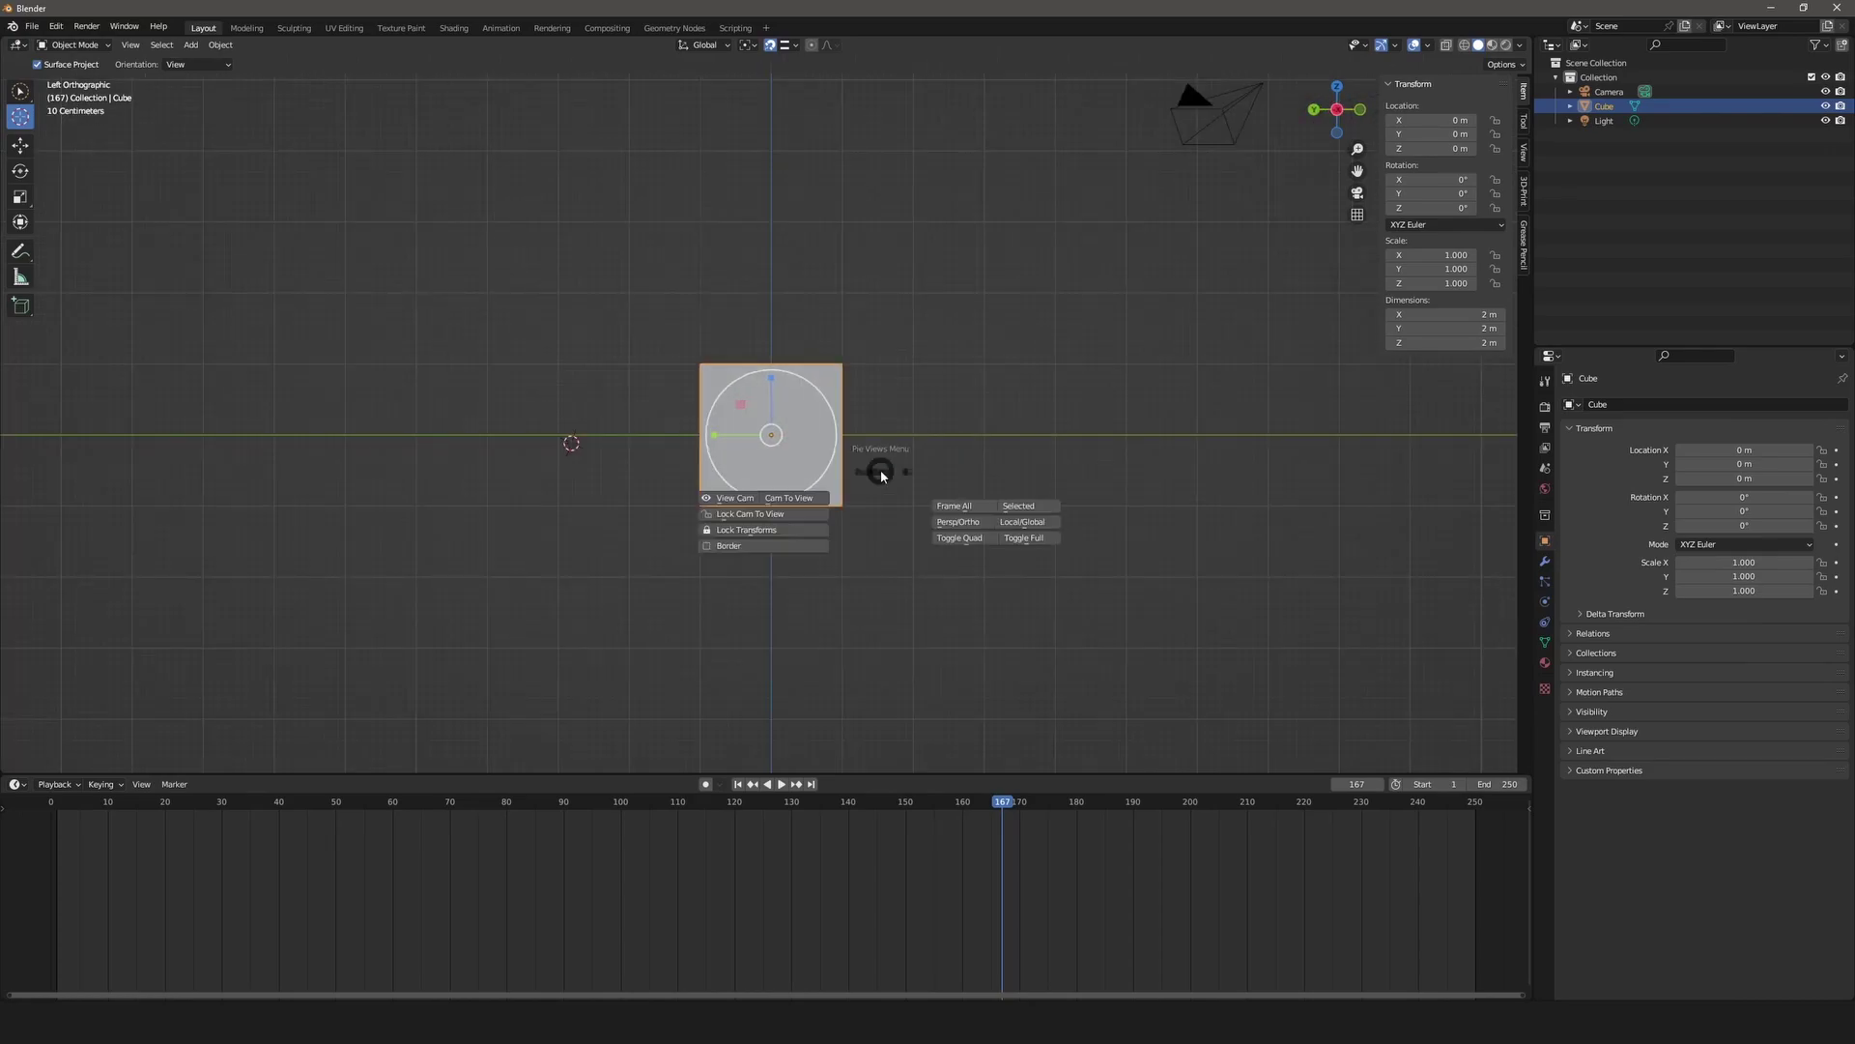